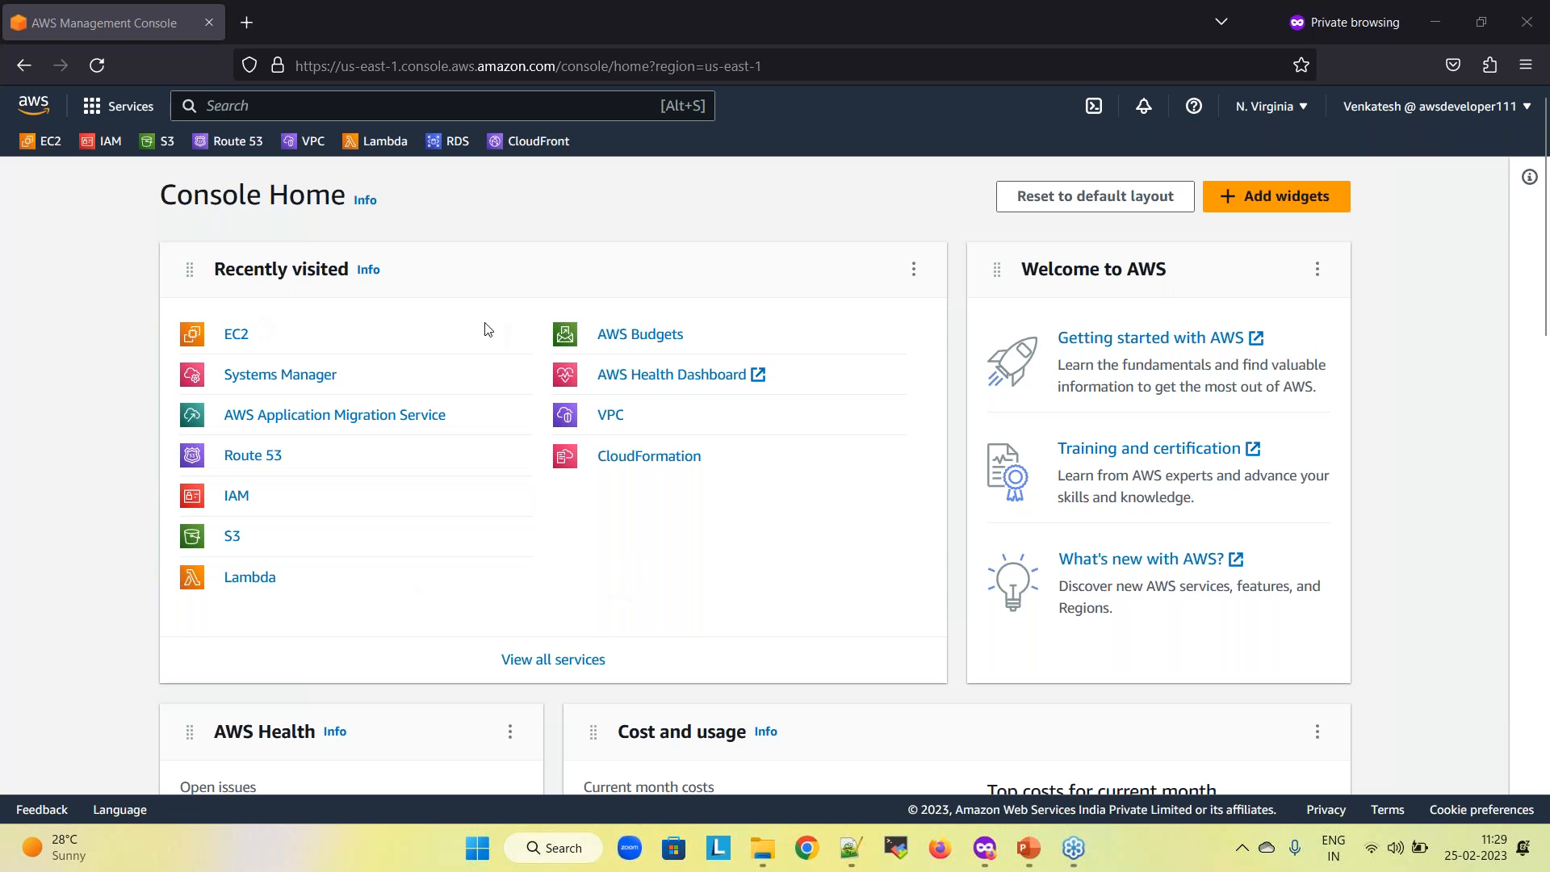
scroll(831, 322, "down", 5)
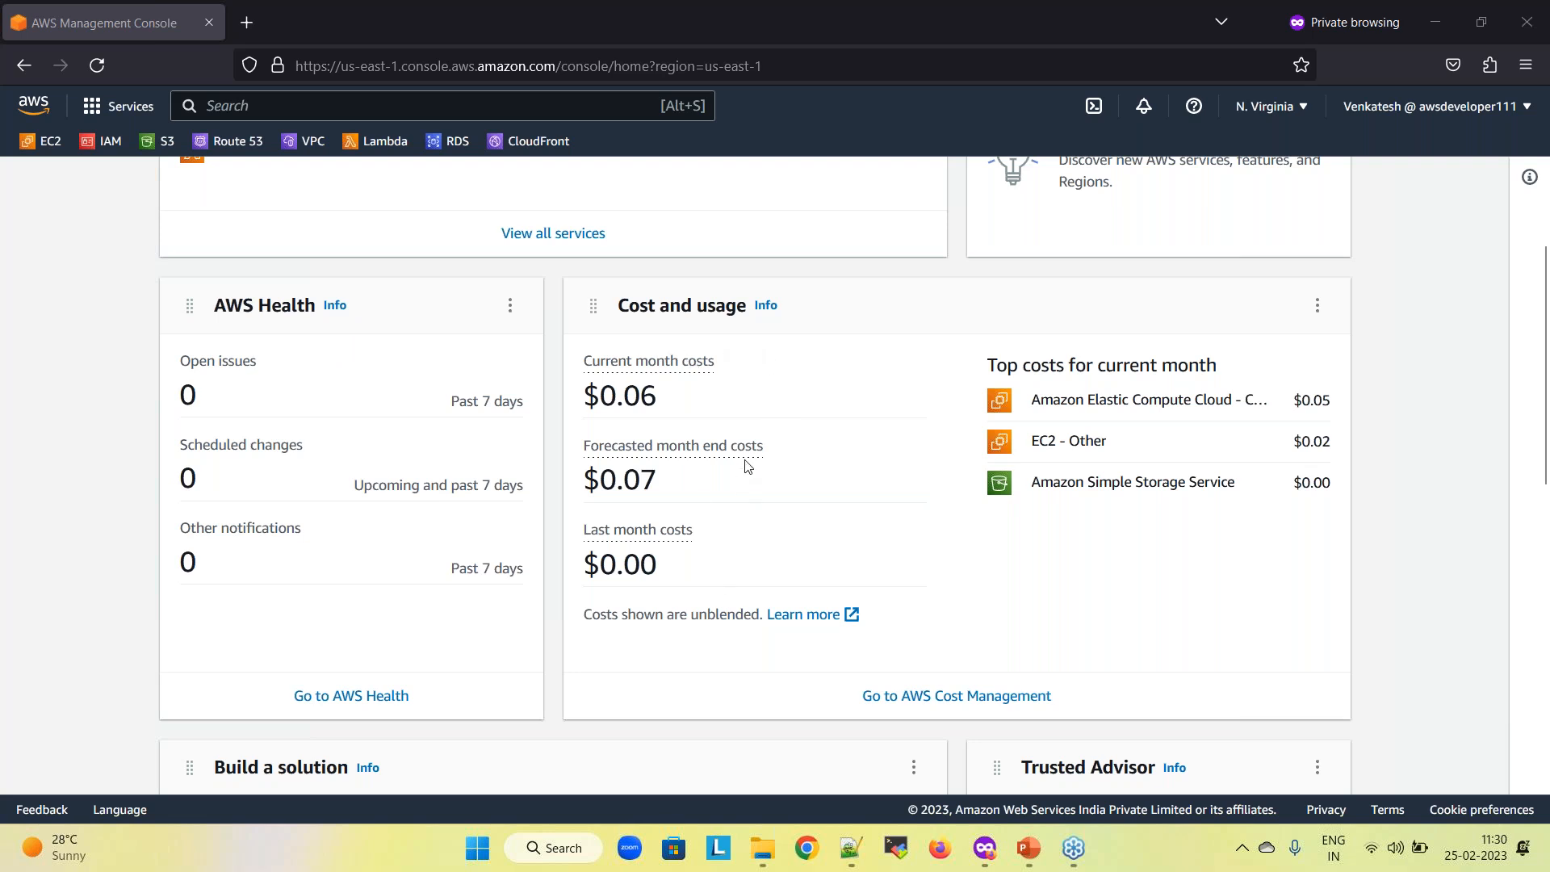
scroll(743, 463, "up", 5)
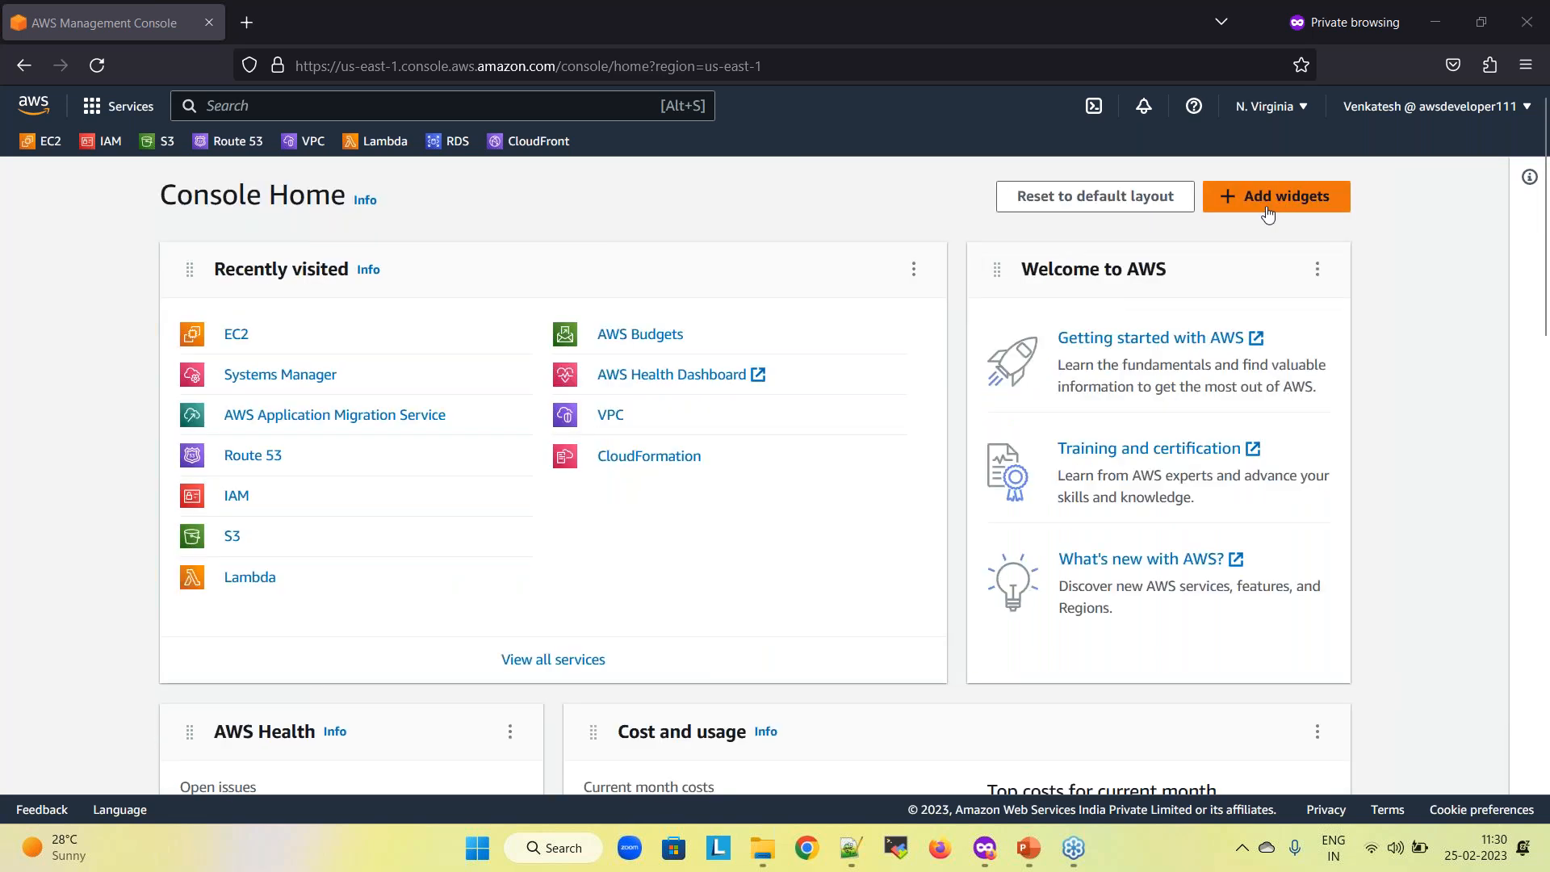
mouse_move(736, 289)
left_mouse_down()
mouse_move(904, 270)
mouse_move(1179, 274)
mouse_move(868, 291)
mouse_move(758, 263)
mouse_move(723, 294)
left_mouse_up()
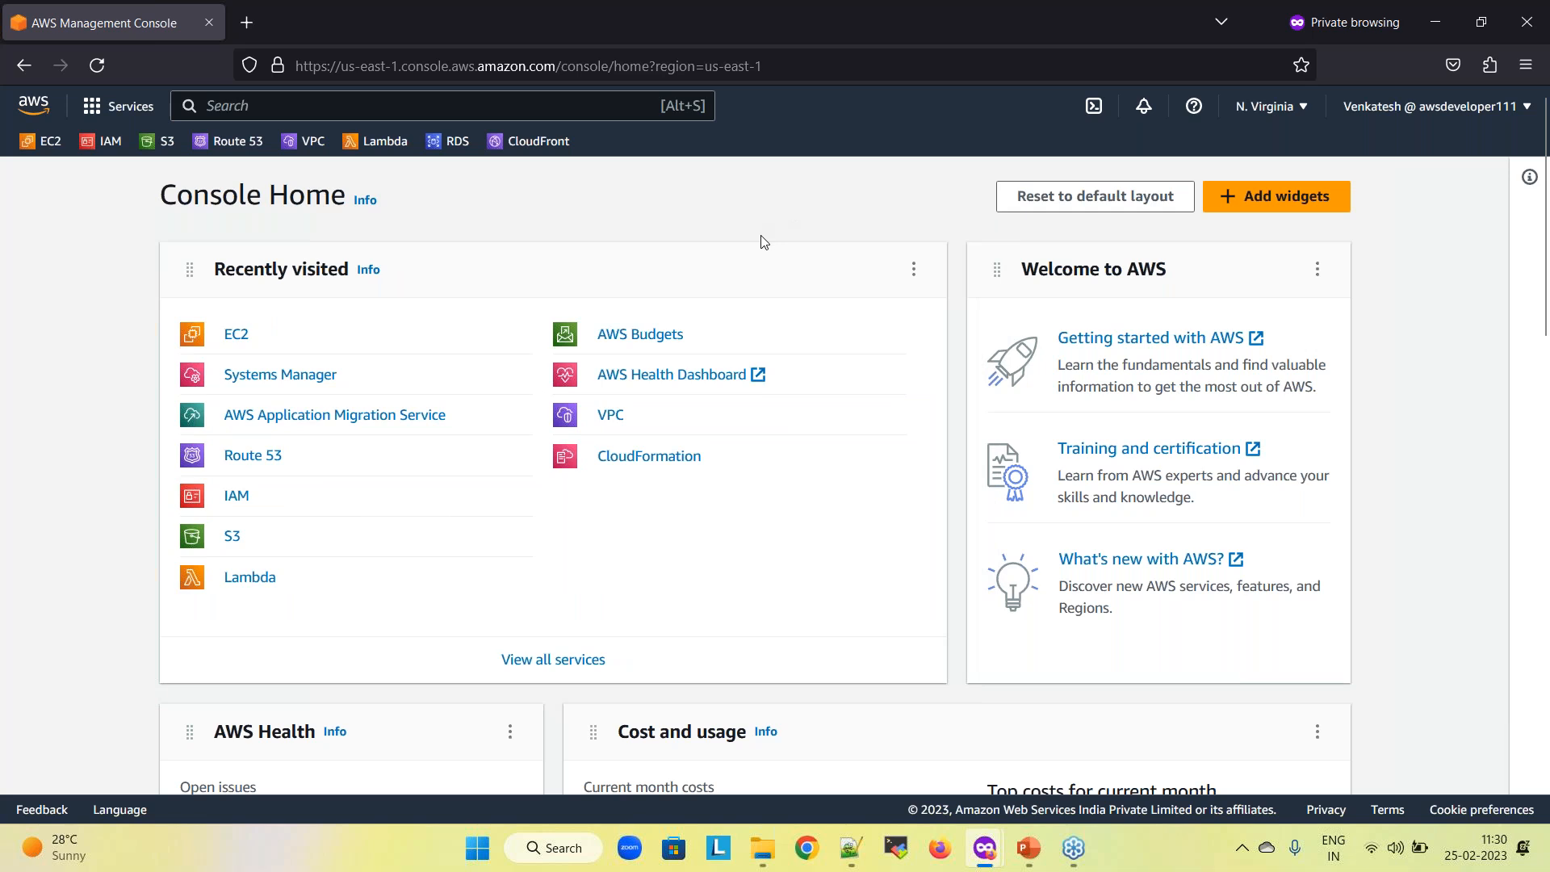
Look through the Compute category in the list of all AWS services and close the list
left_click(127, 111)
scroll(208, 457, "down", 3)
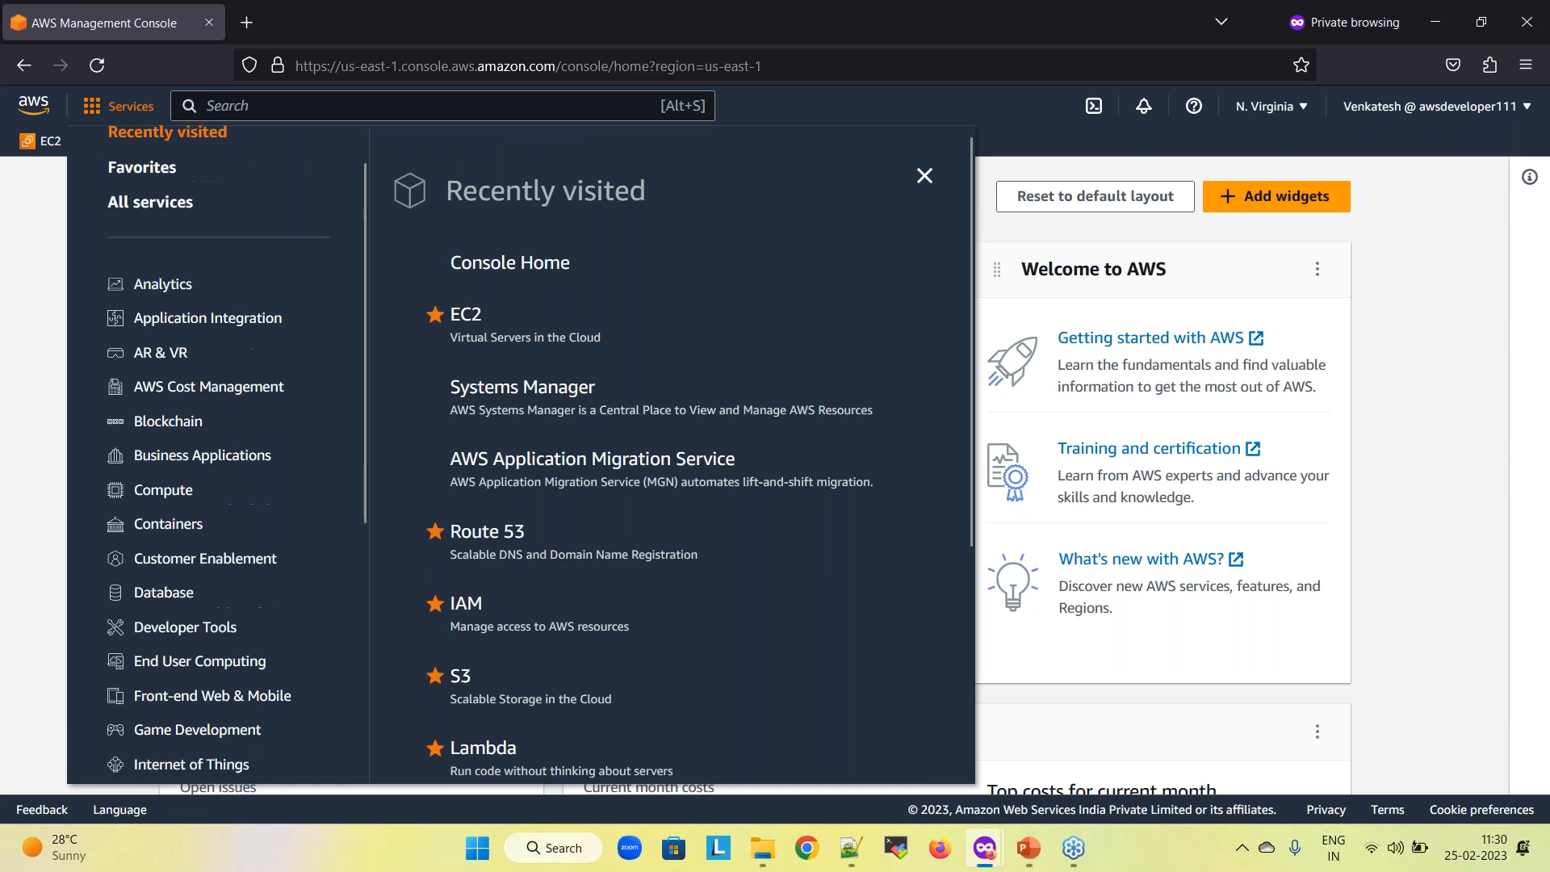
left_click(166, 427)
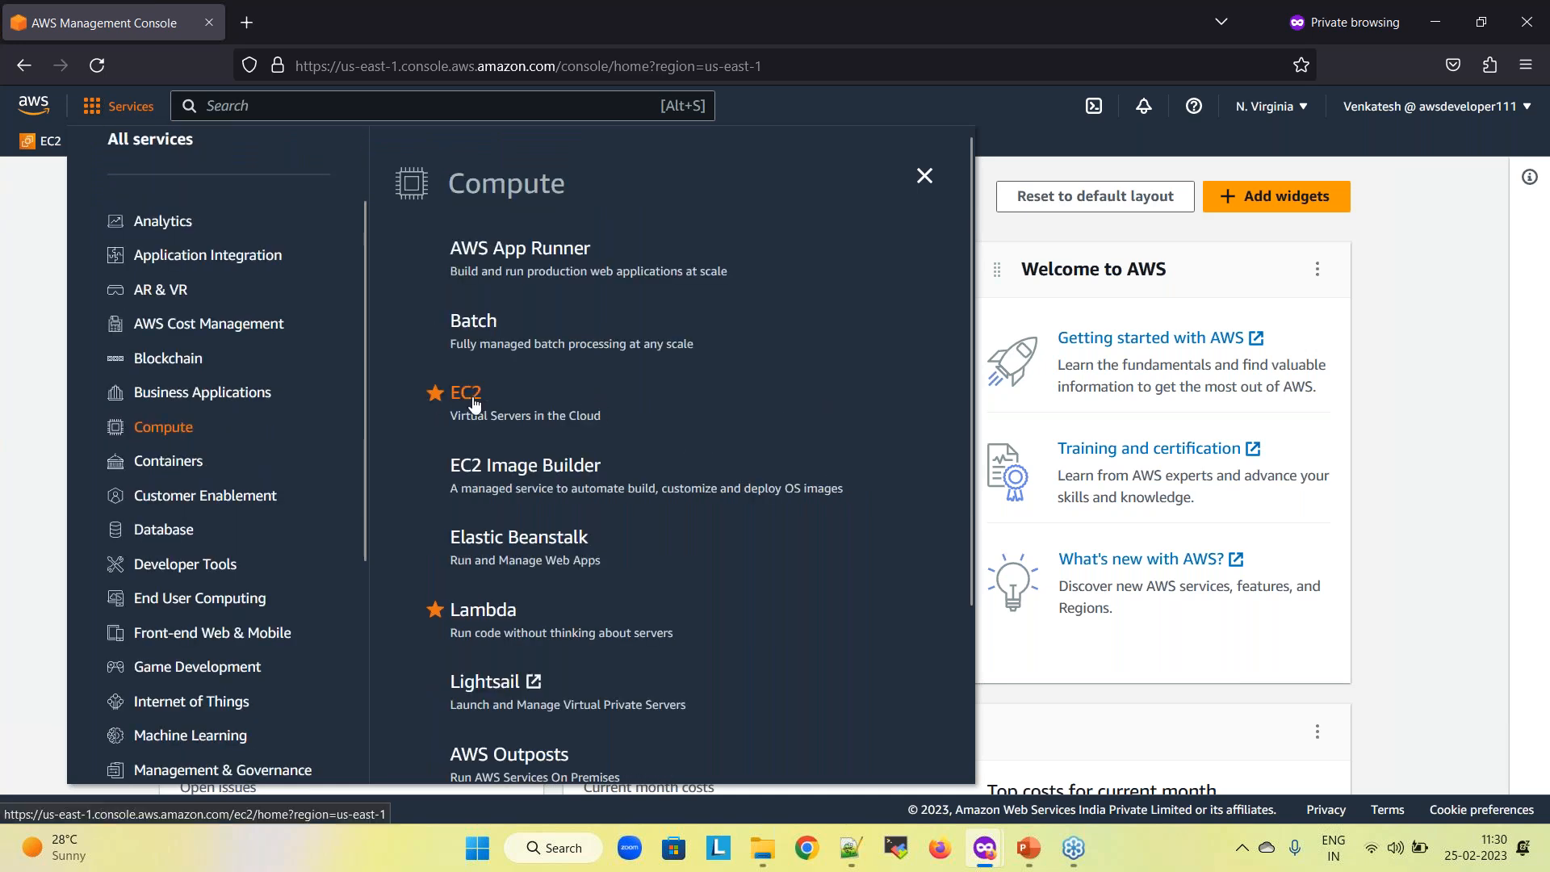
left_click(53, 368)
Search the console for "ec2" and open the EC2 service dashboard
left_click(263, 106)
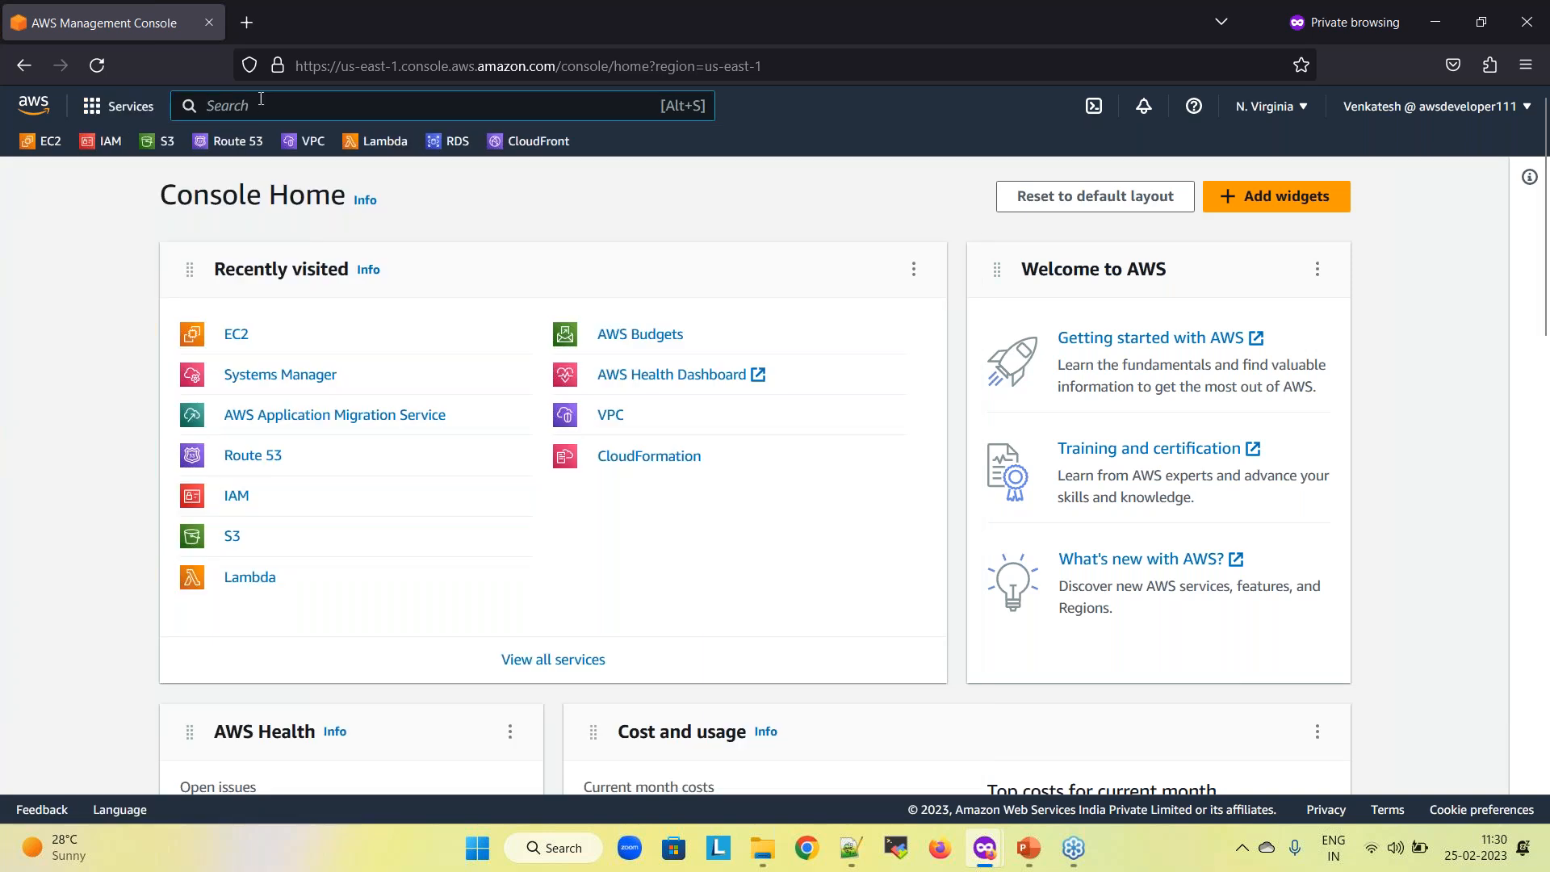
type("ec2")
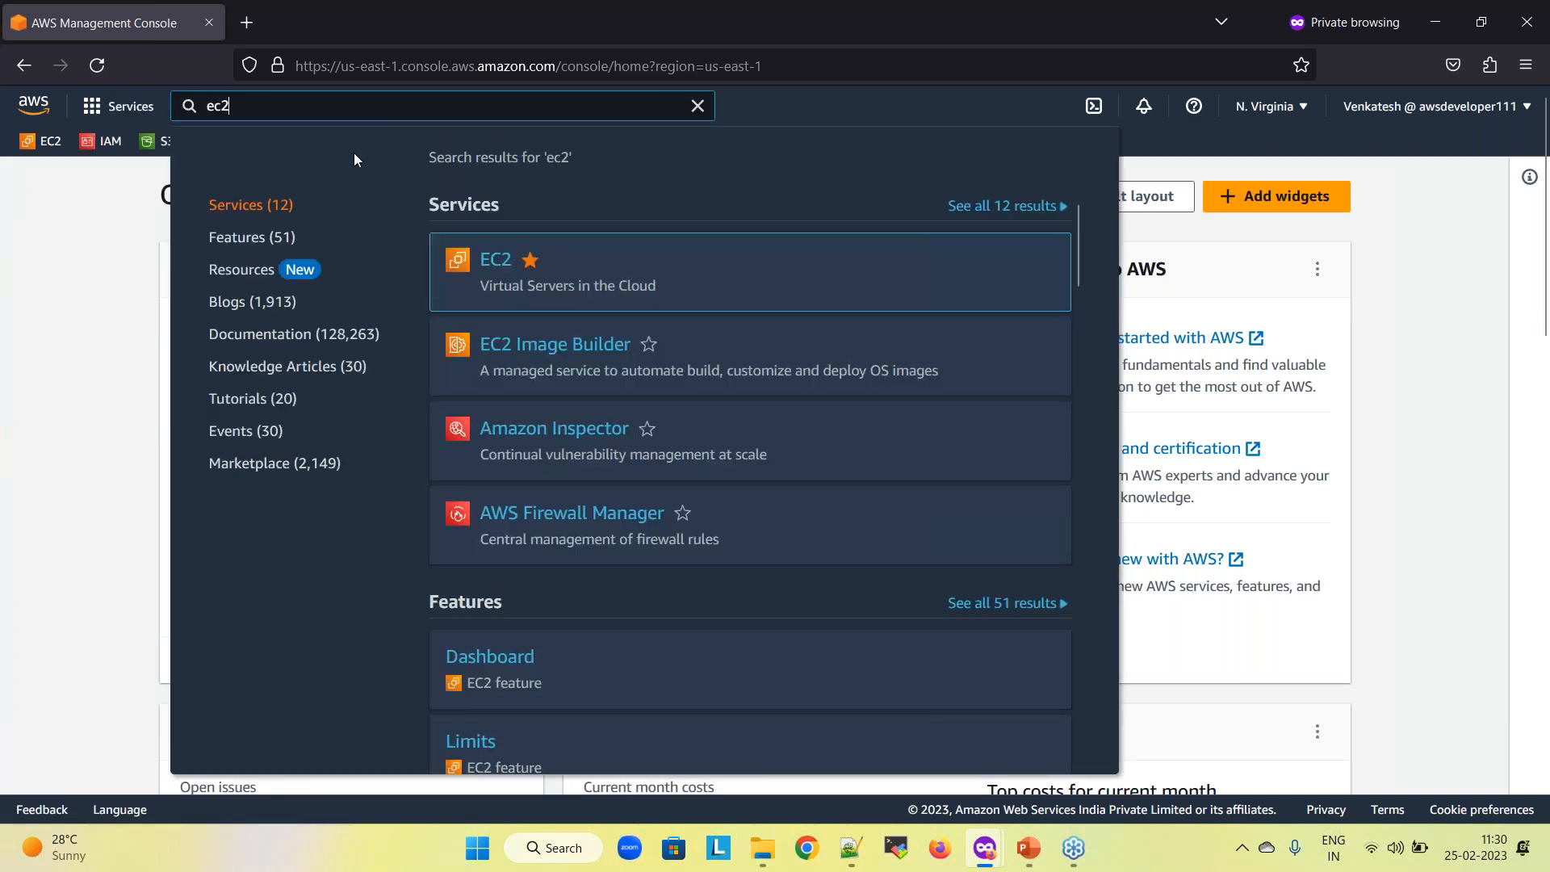
mouse_move(501, 265)
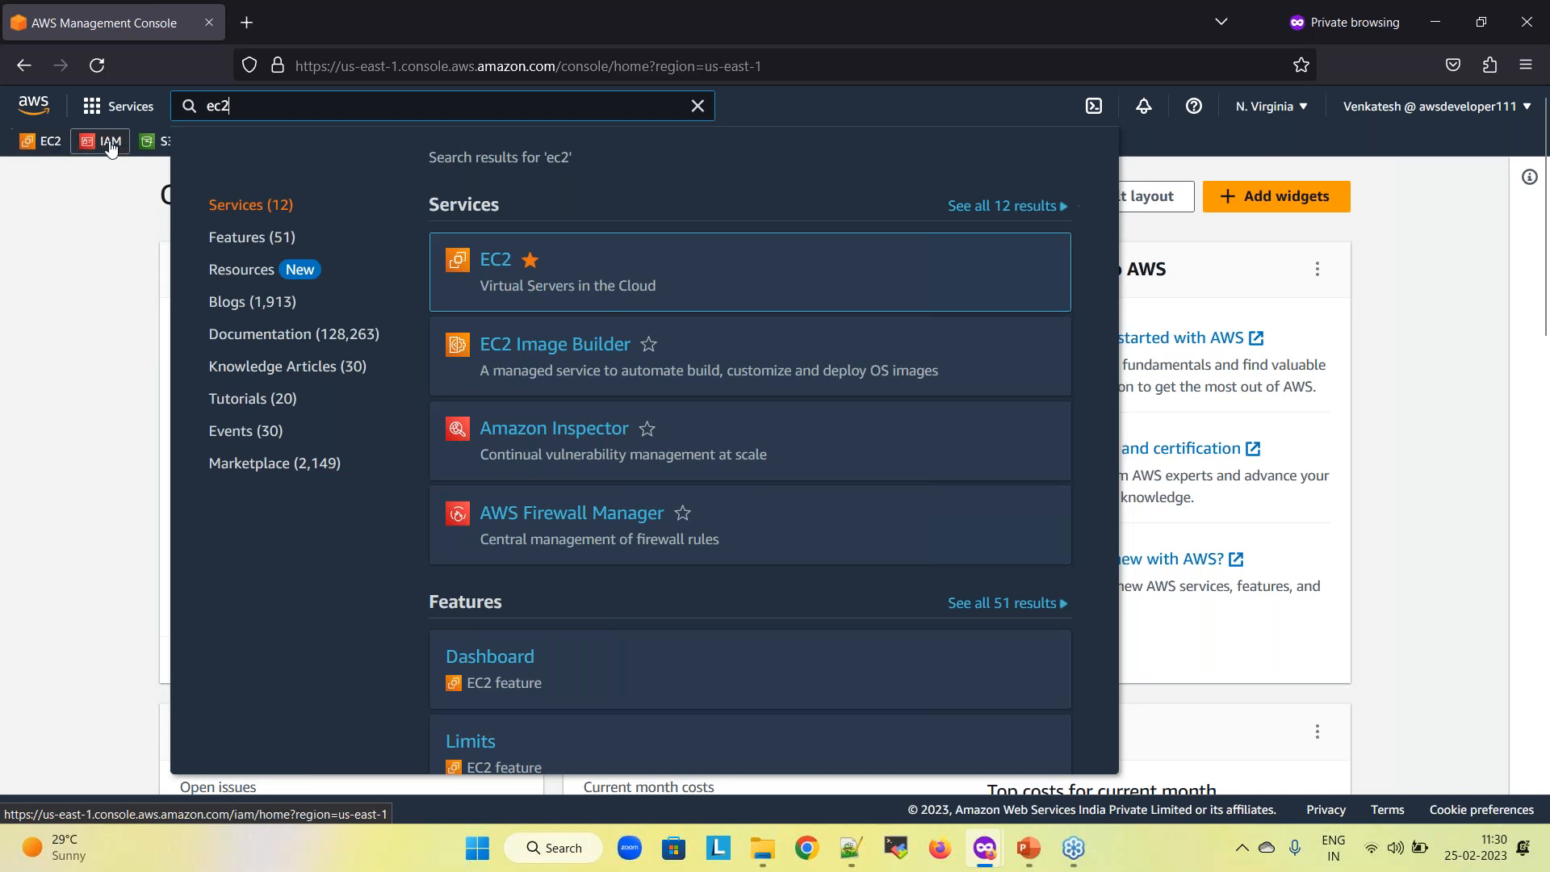
left_click(494, 259)
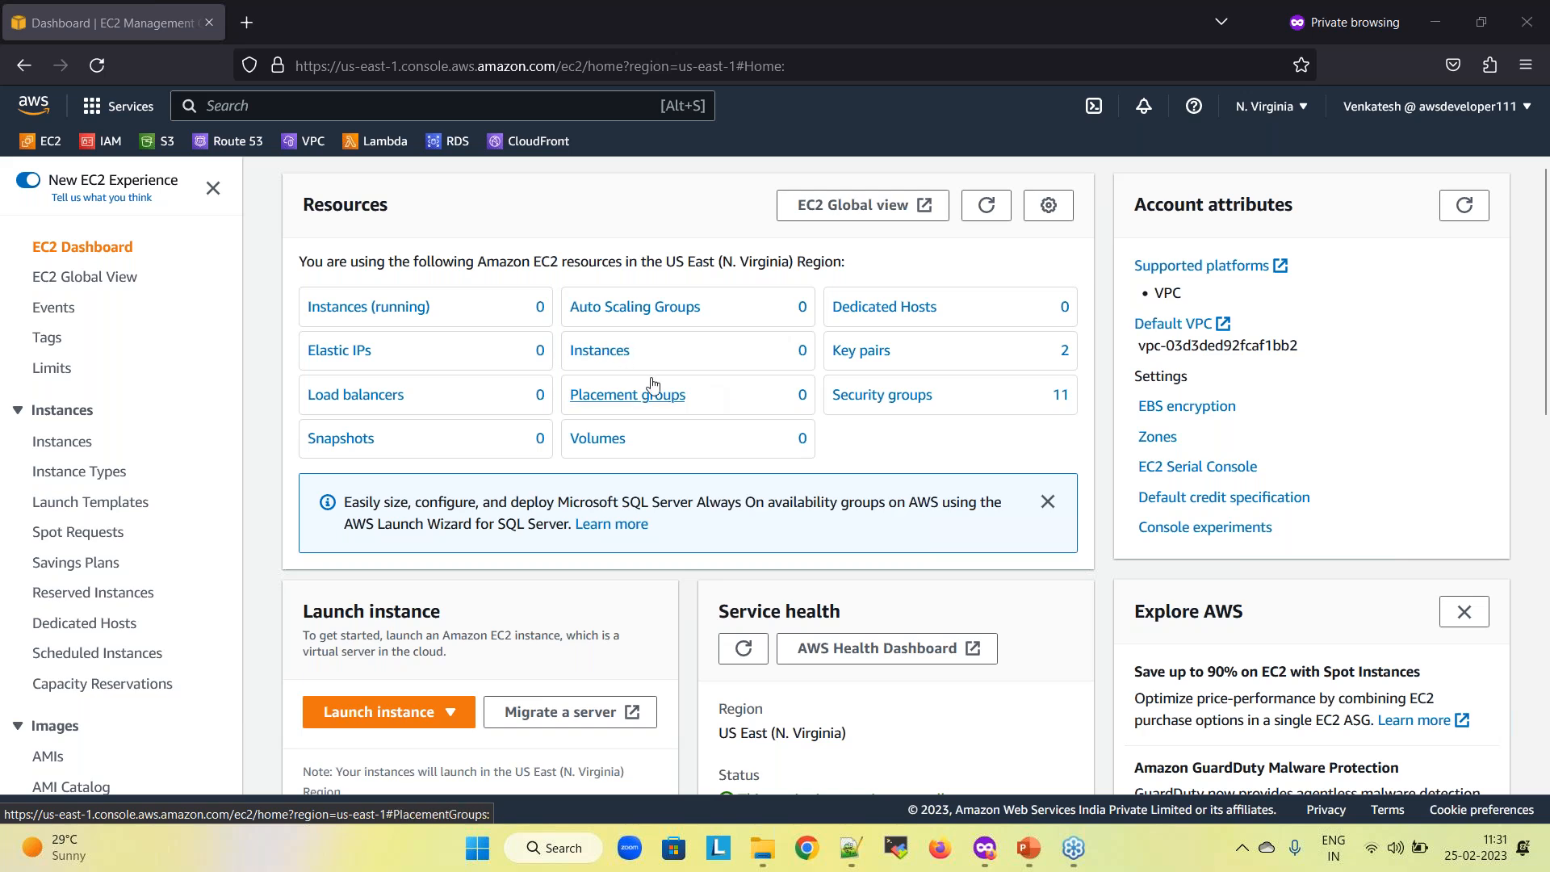
Look through the available AWS regions for EC2 and choose US East (N. Virginia)
left_click(1301, 113)
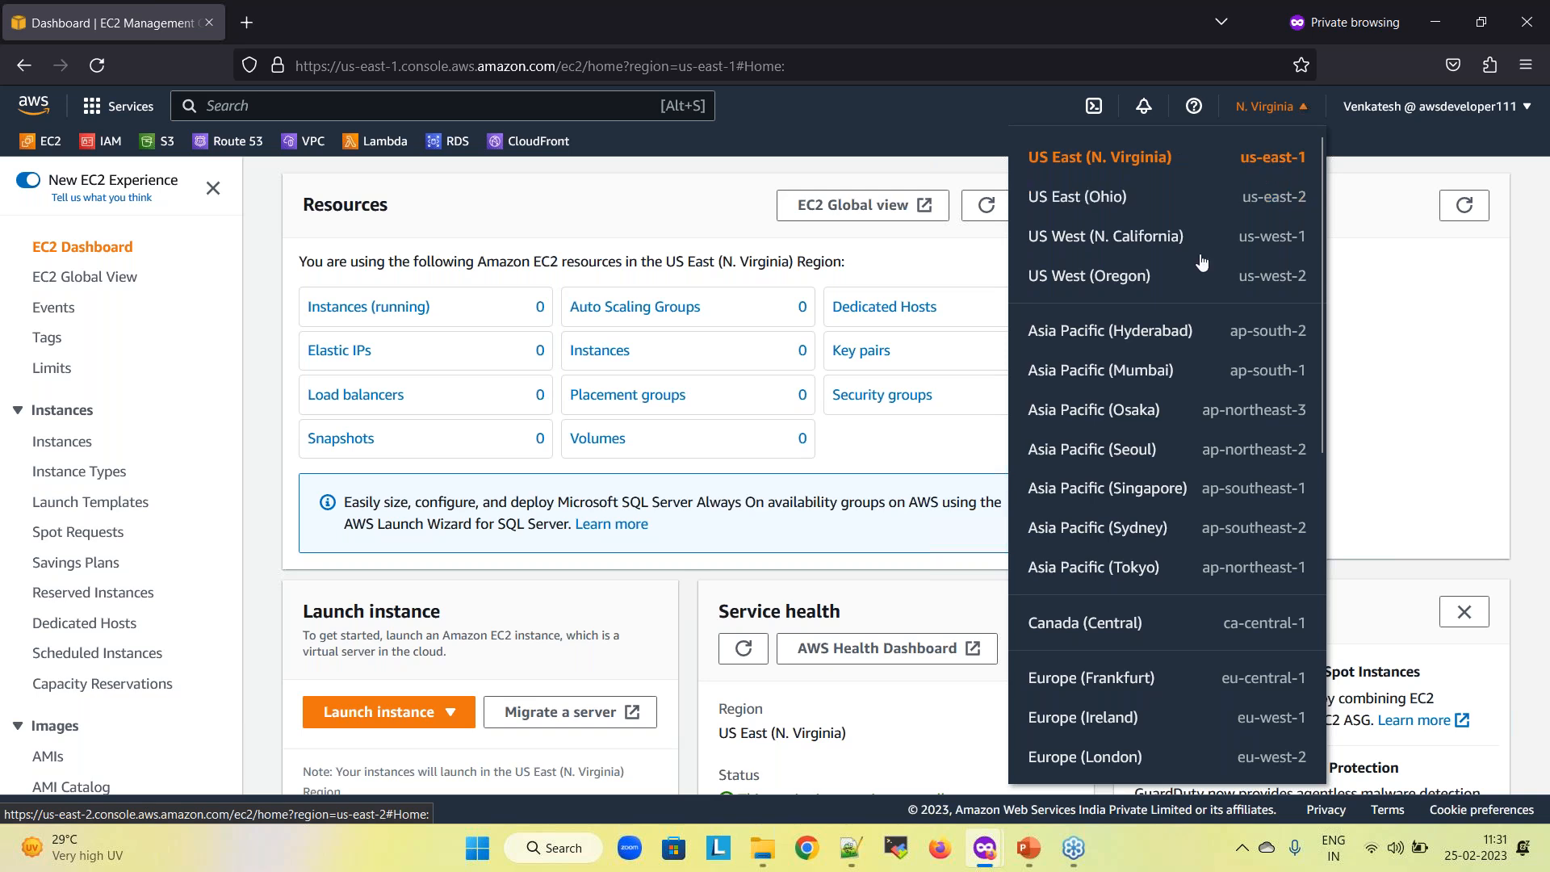
scroll(1181, 275, "down", 1)
scroll(1181, 274, "down", 2)
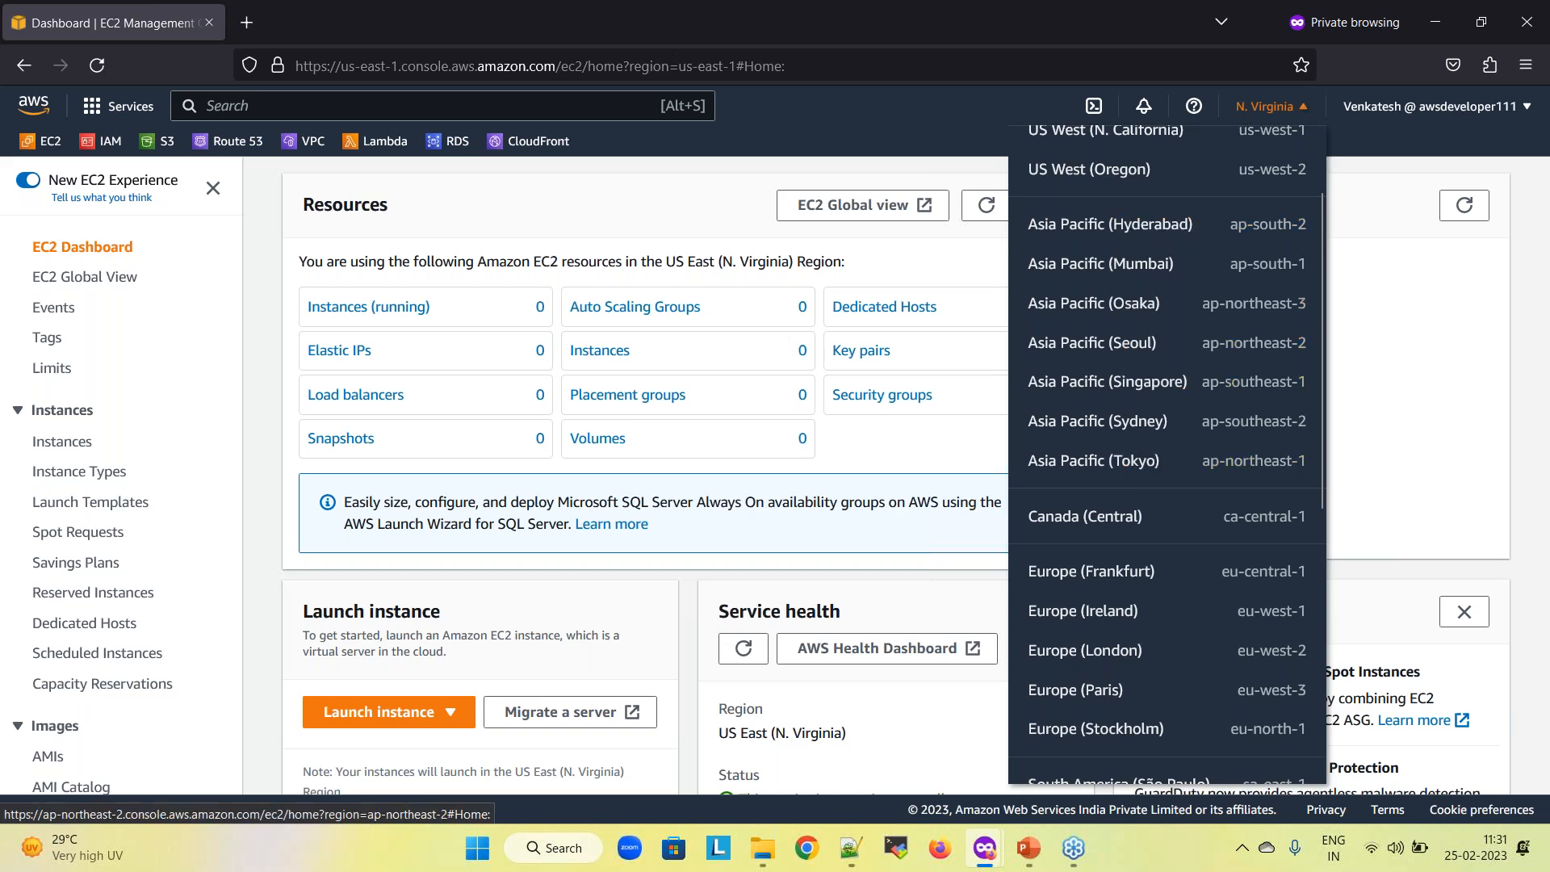
scroll(1145, 323, "down", 3)
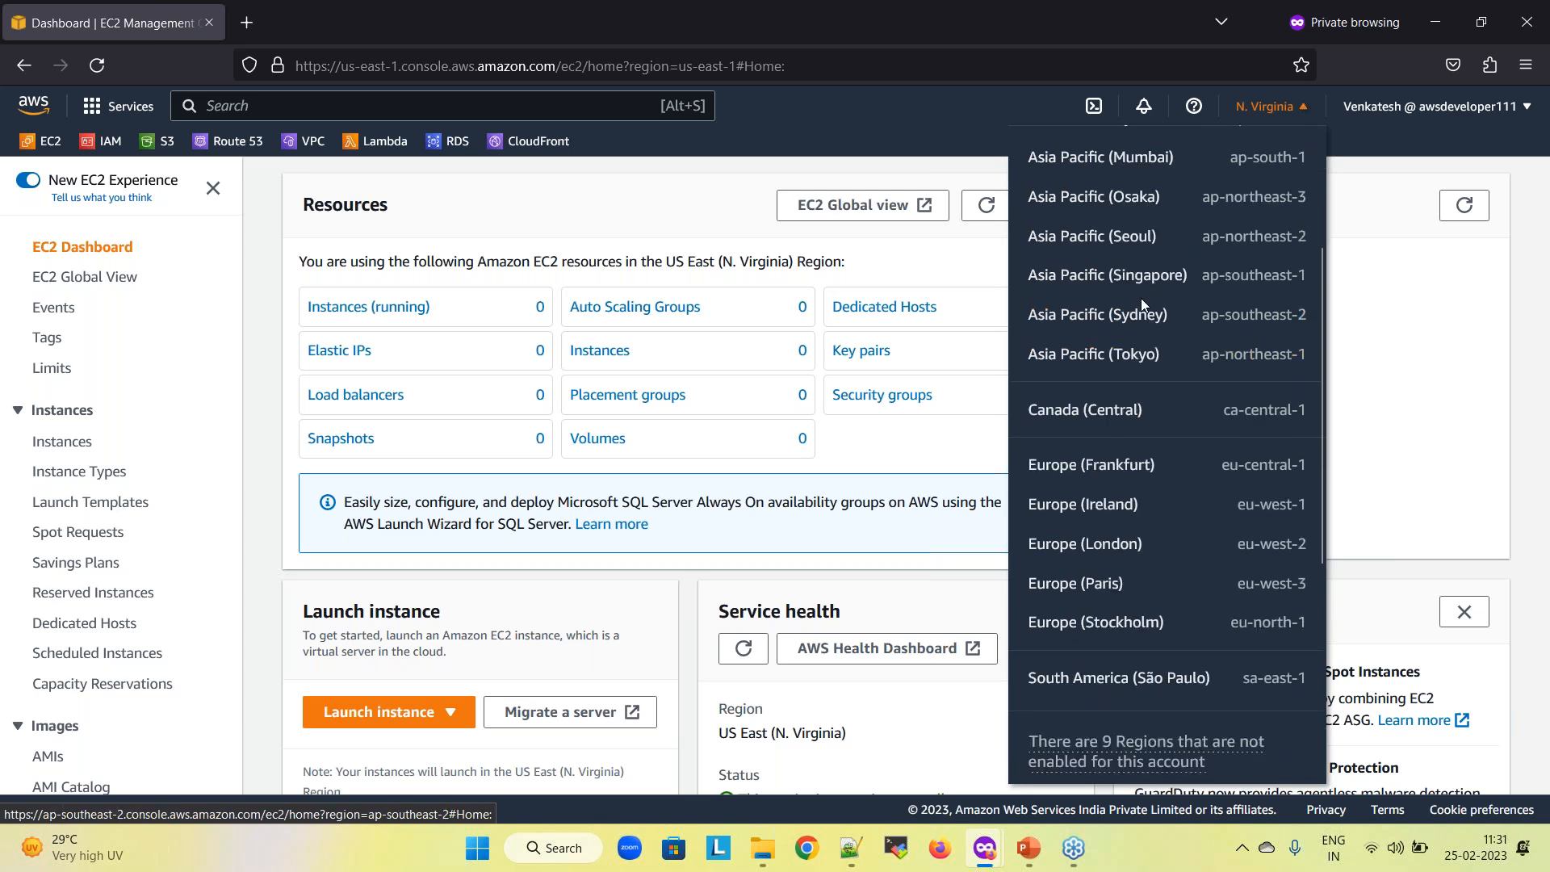
scroll(1142, 302, "up", 3)
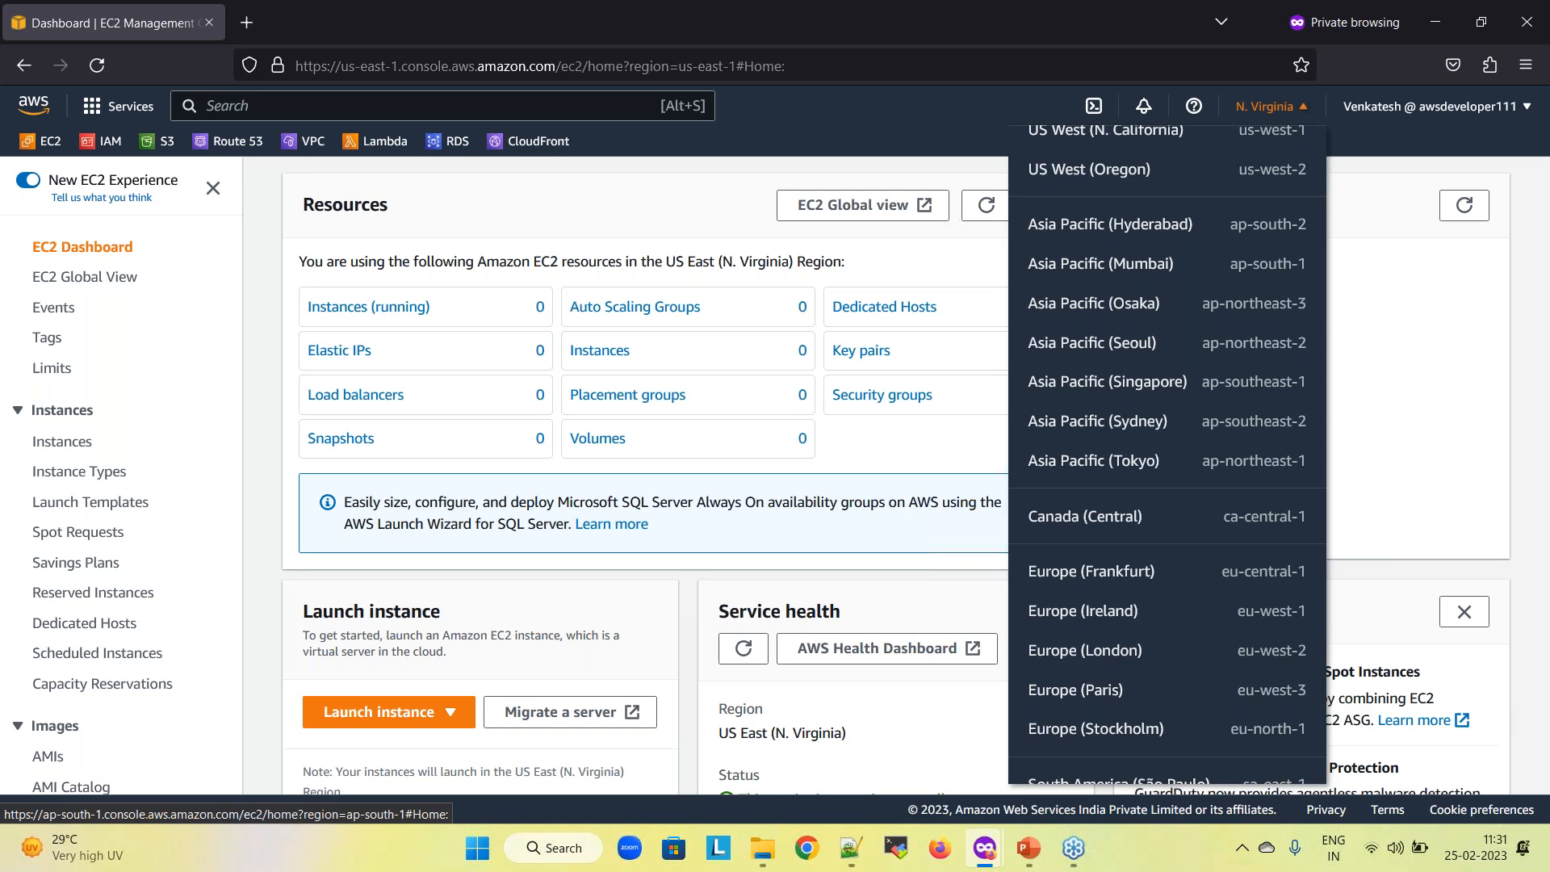
scroll(1110, 186, "up", 3)
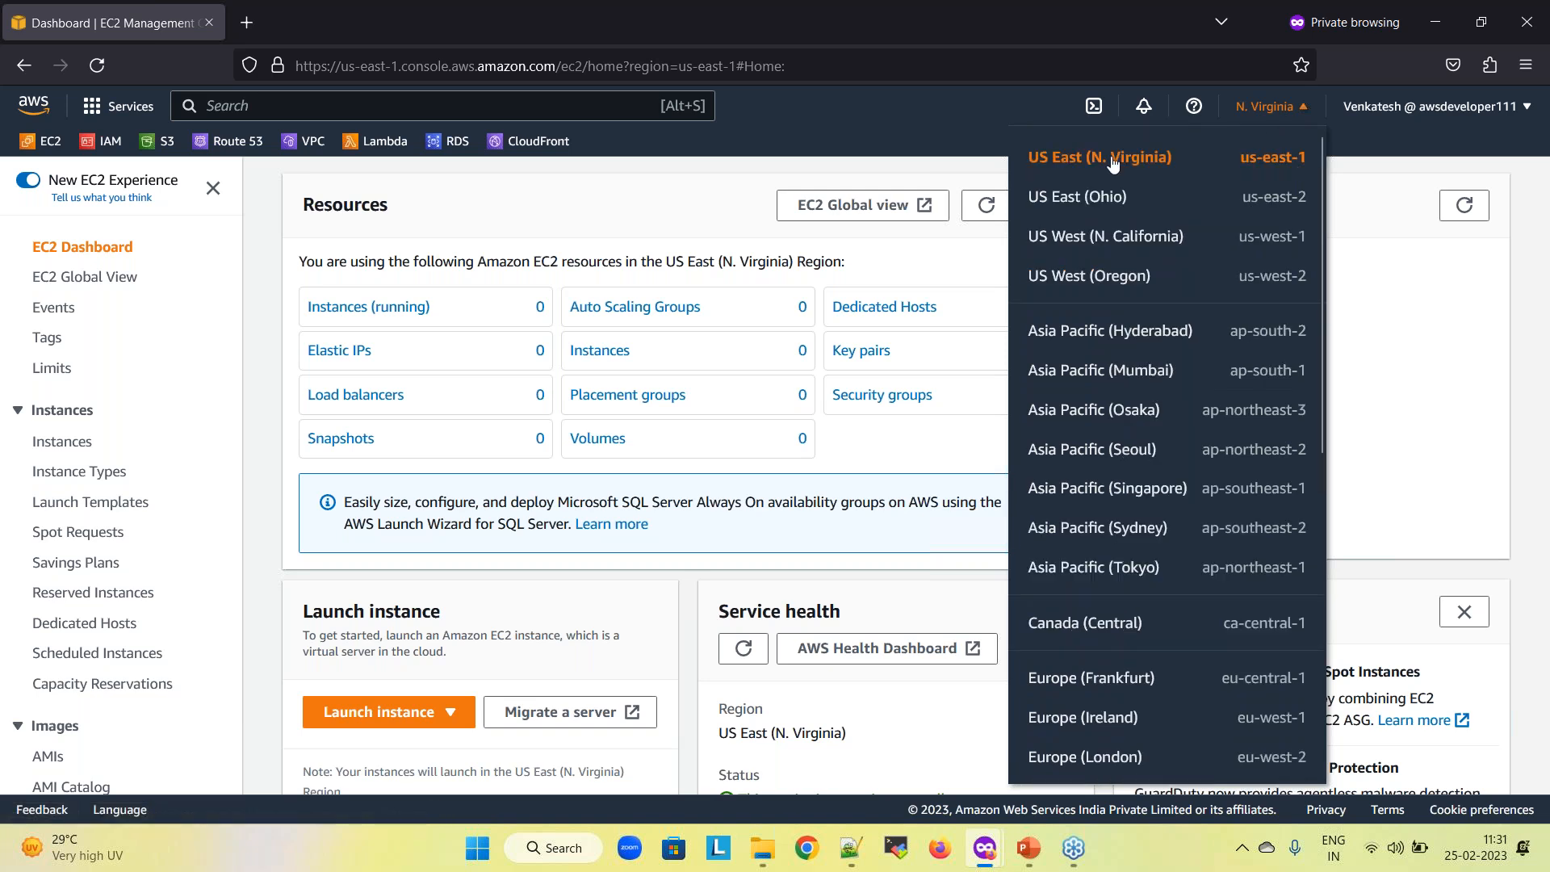
left_click(1275, 166)
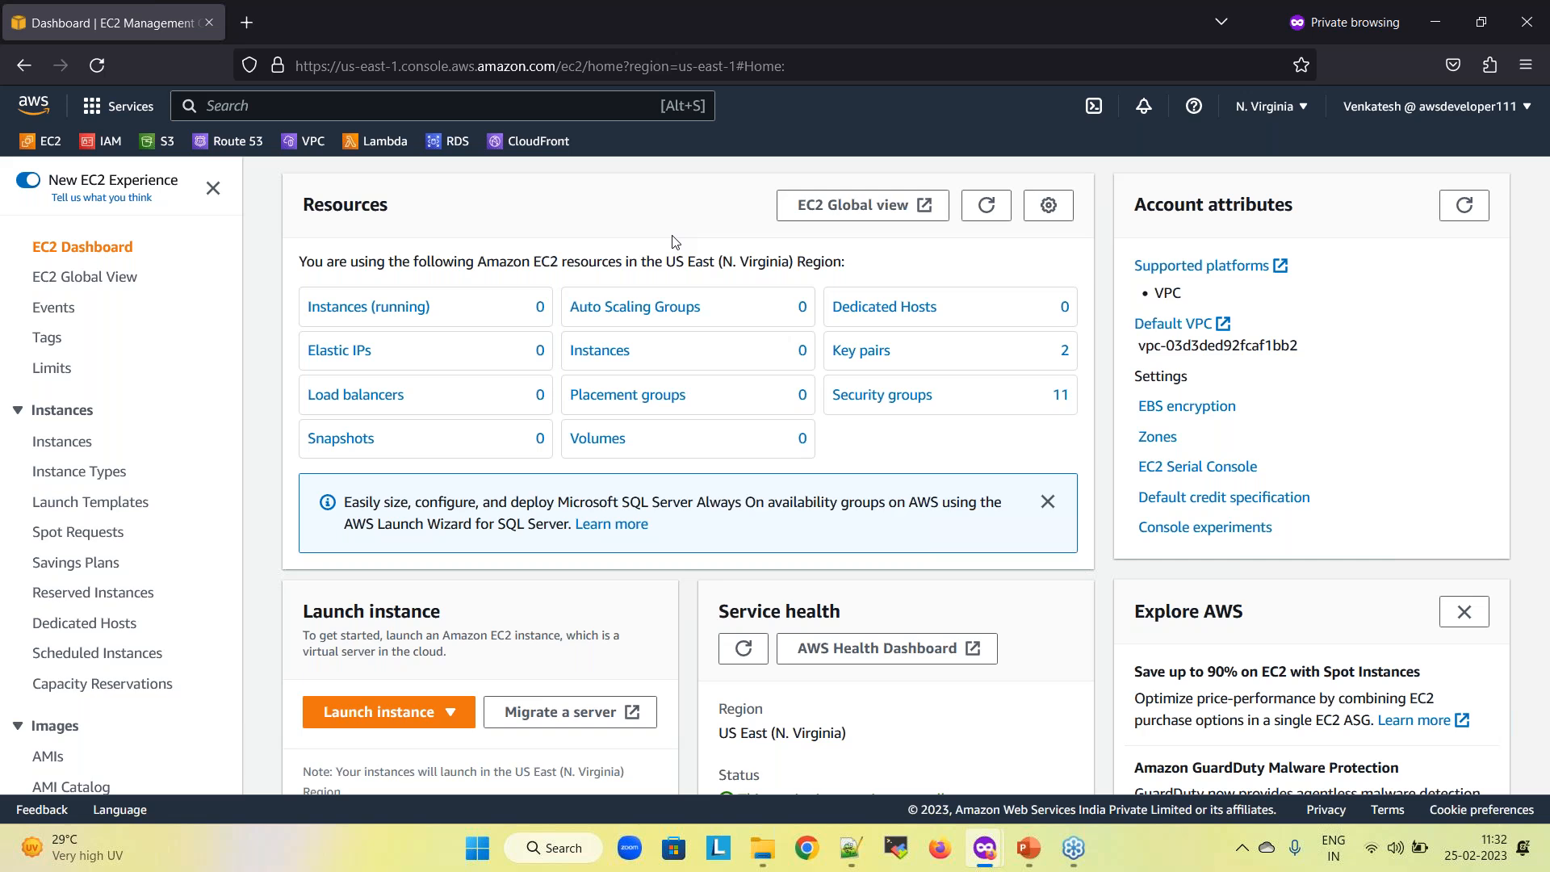
Switch the EC2 console's region to Asia Pacific (Mumbai), ap-south-1
left_click(1270, 111)
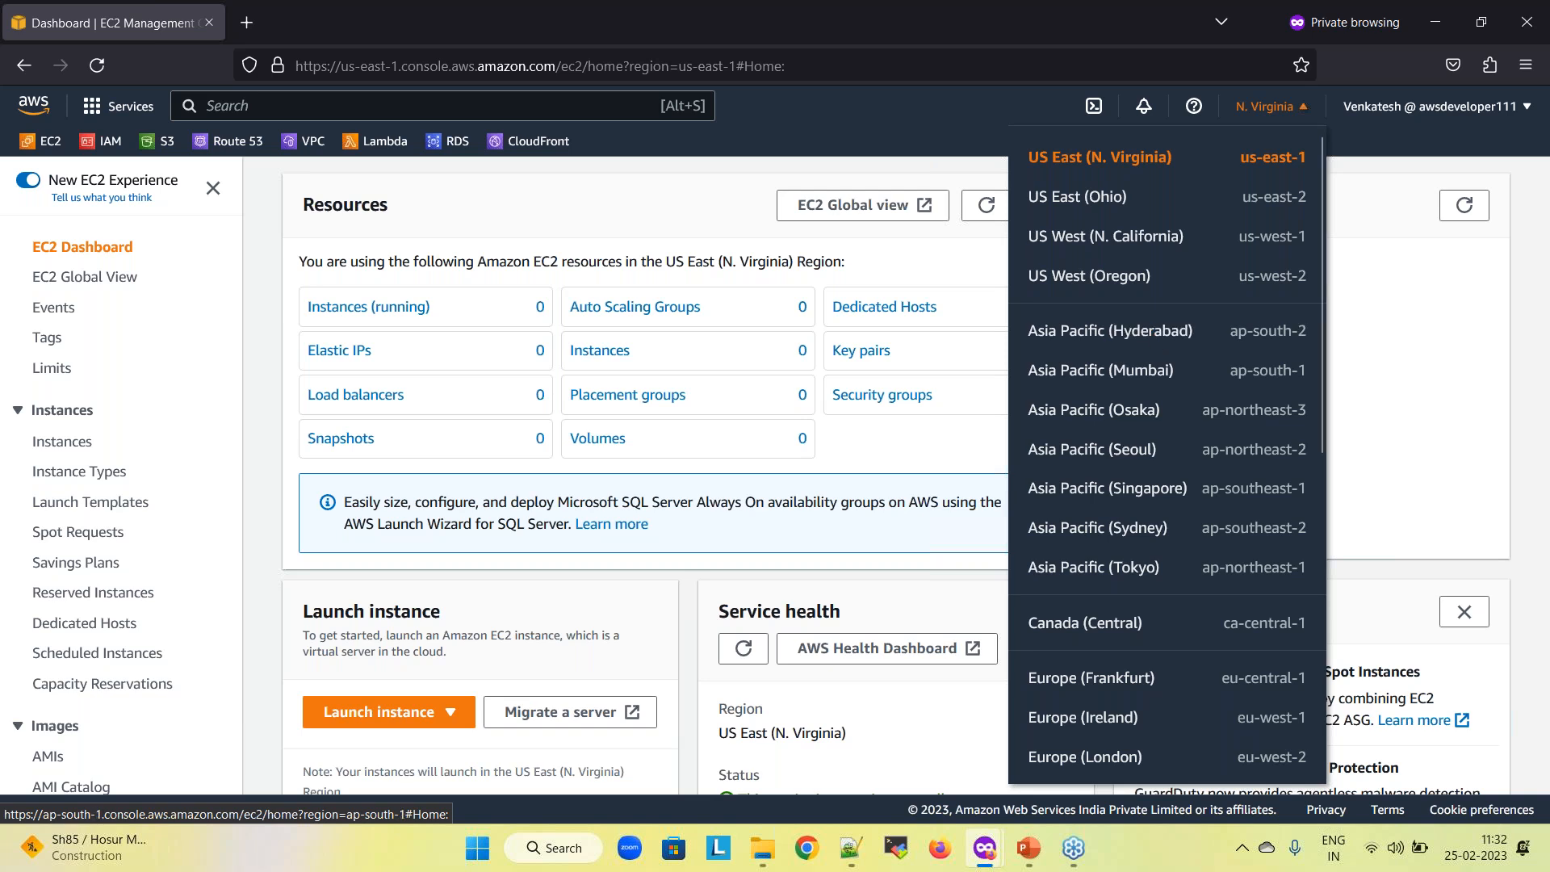
scroll(1130, 565, "down", 2)
scroll(1119, 574, "down", 5)
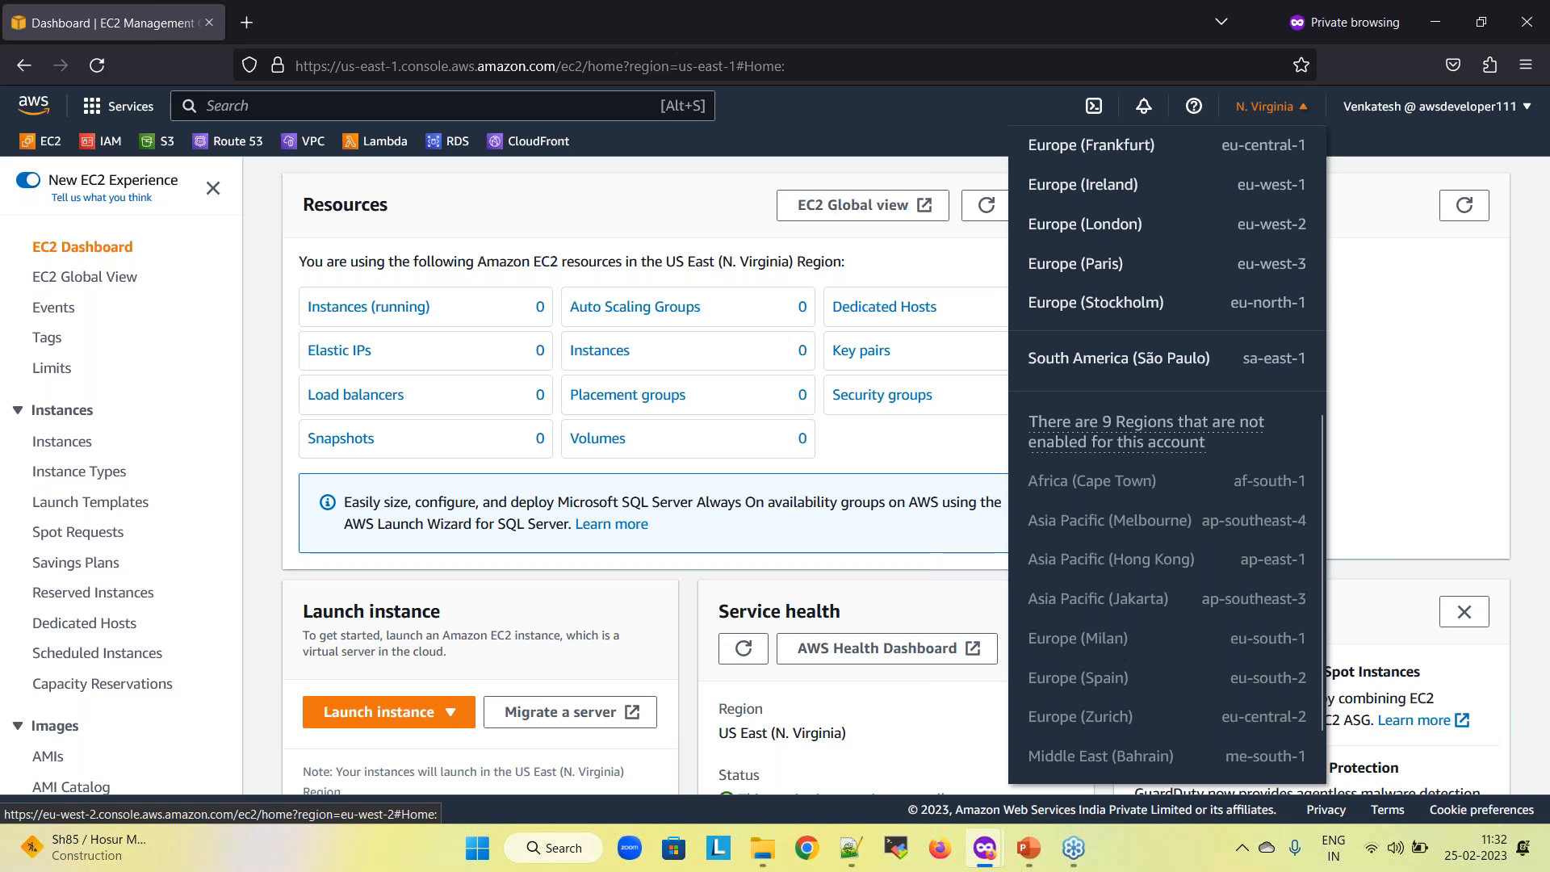
scroll(1132, 242, "up", 2)
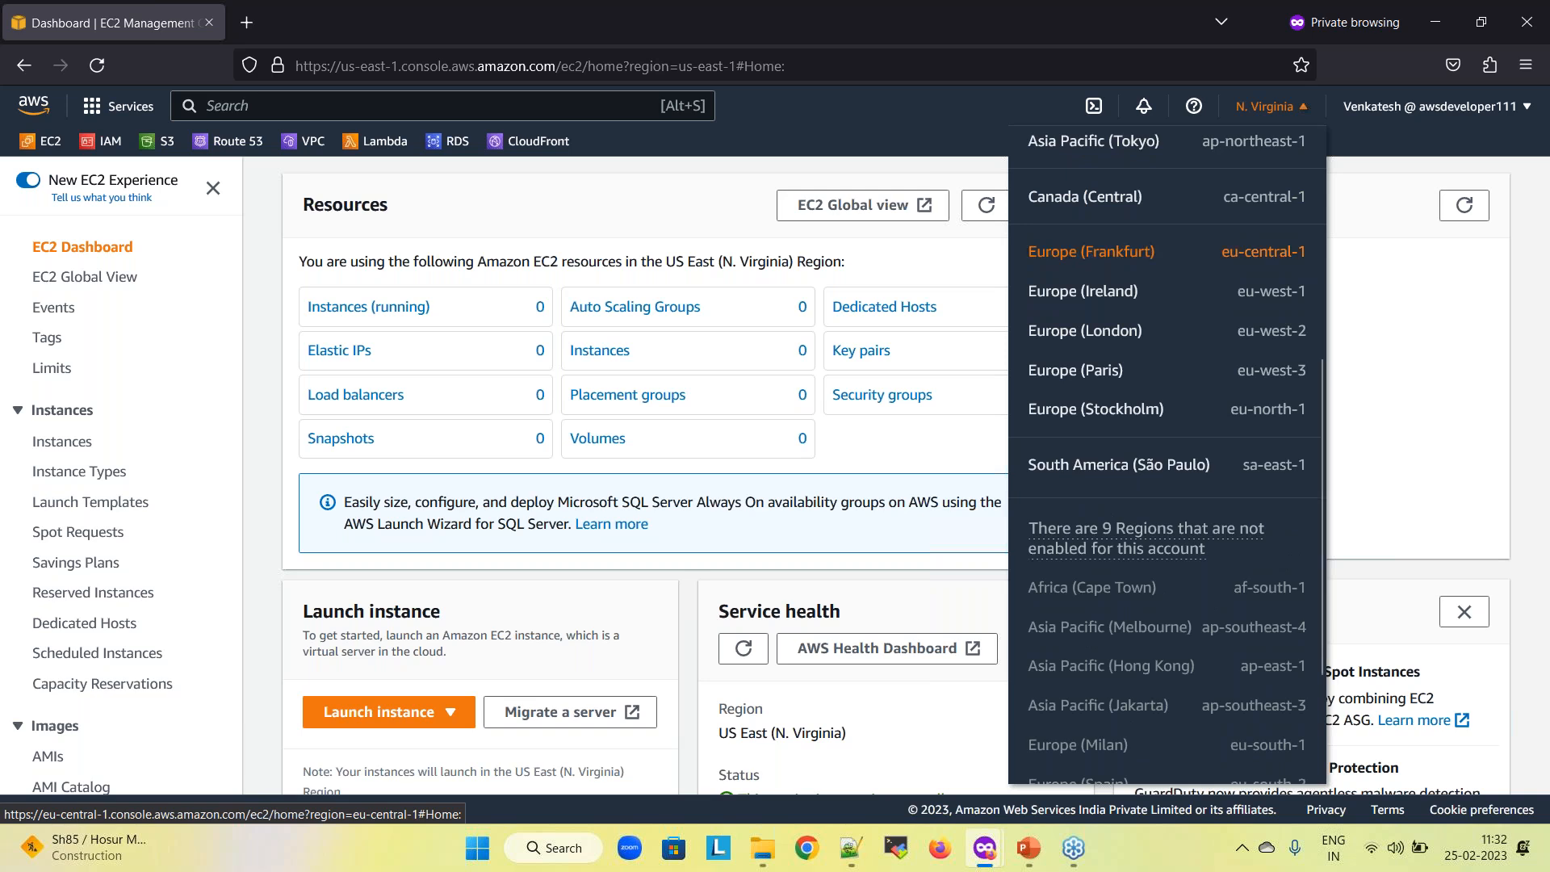
scroll(1130, 291, "up", 4)
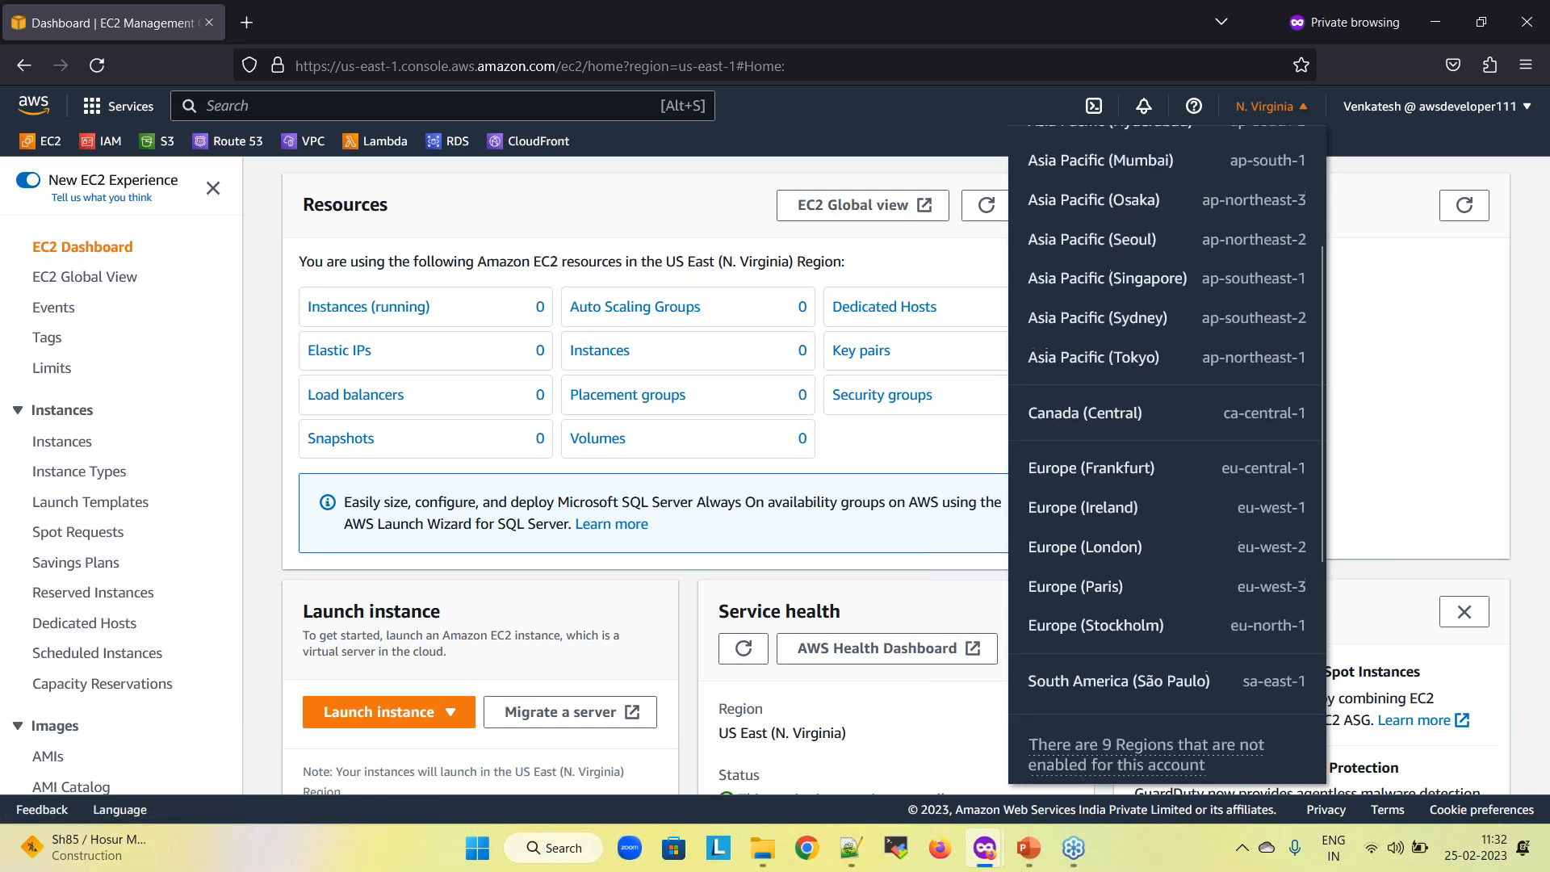
scroll(1130, 290, "up", 2)
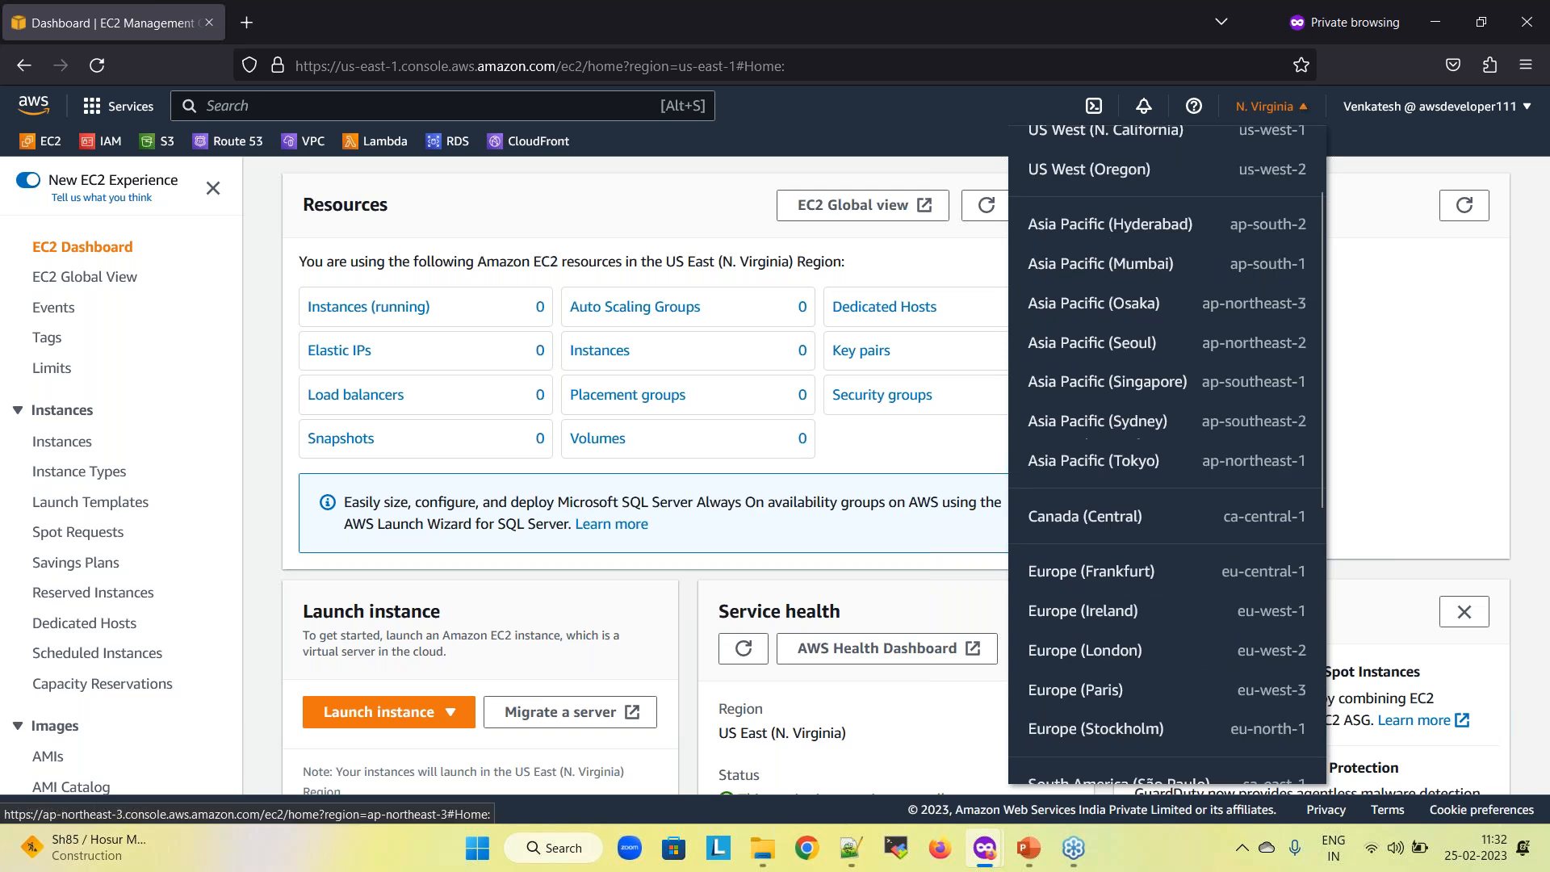
left_click(1162, 260)
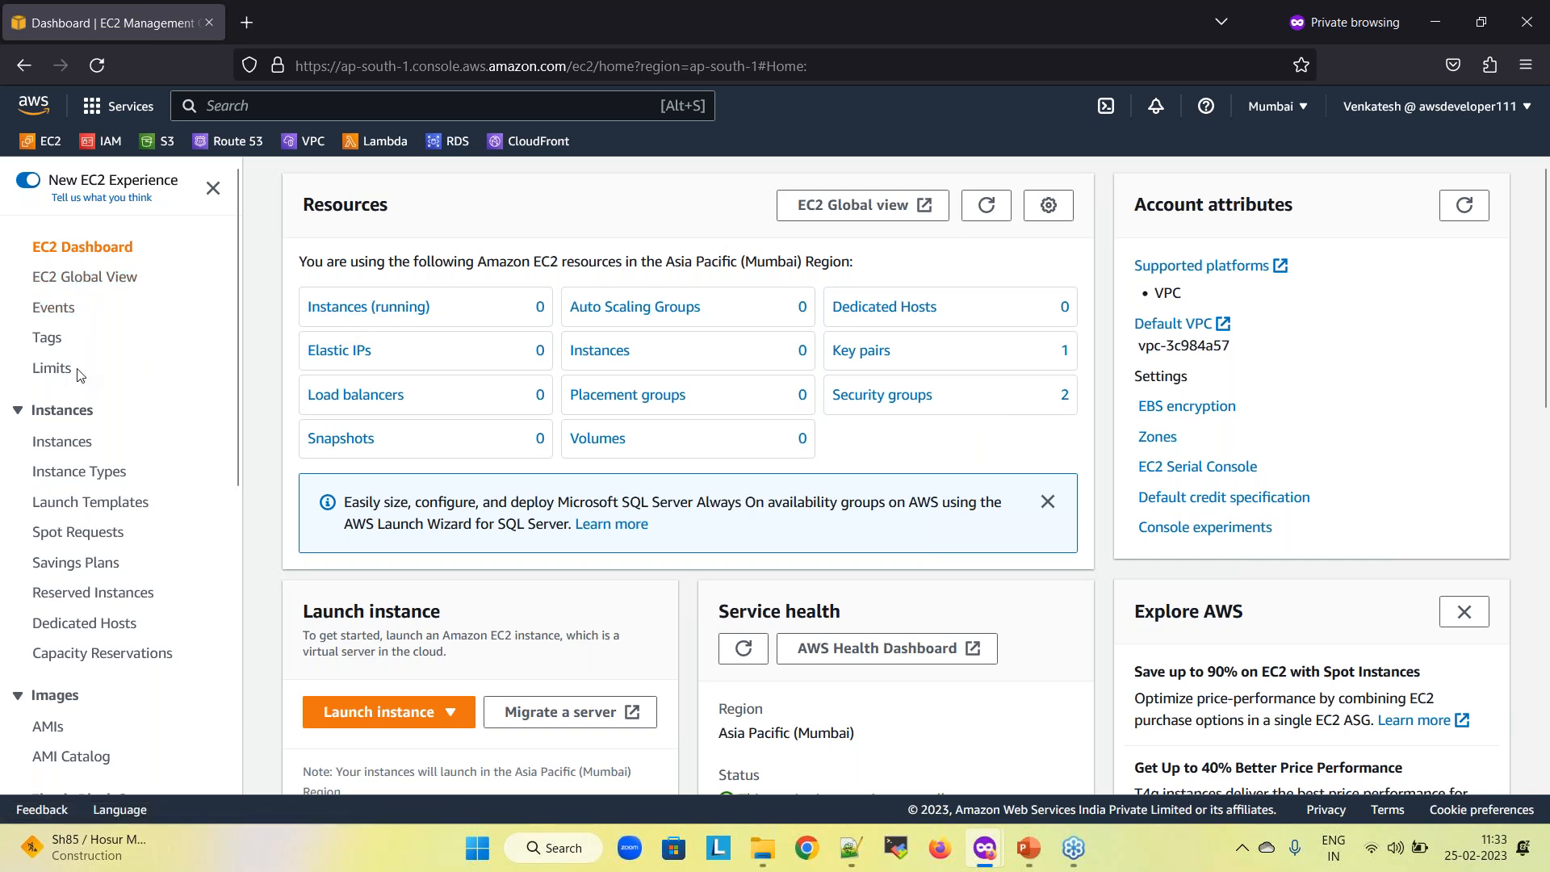
Look over the EC2 feature categories and open the list of all instances in the Mumbai region
scroll(79, 375, "down", 3)
scroll(78, 376, "down", 6)
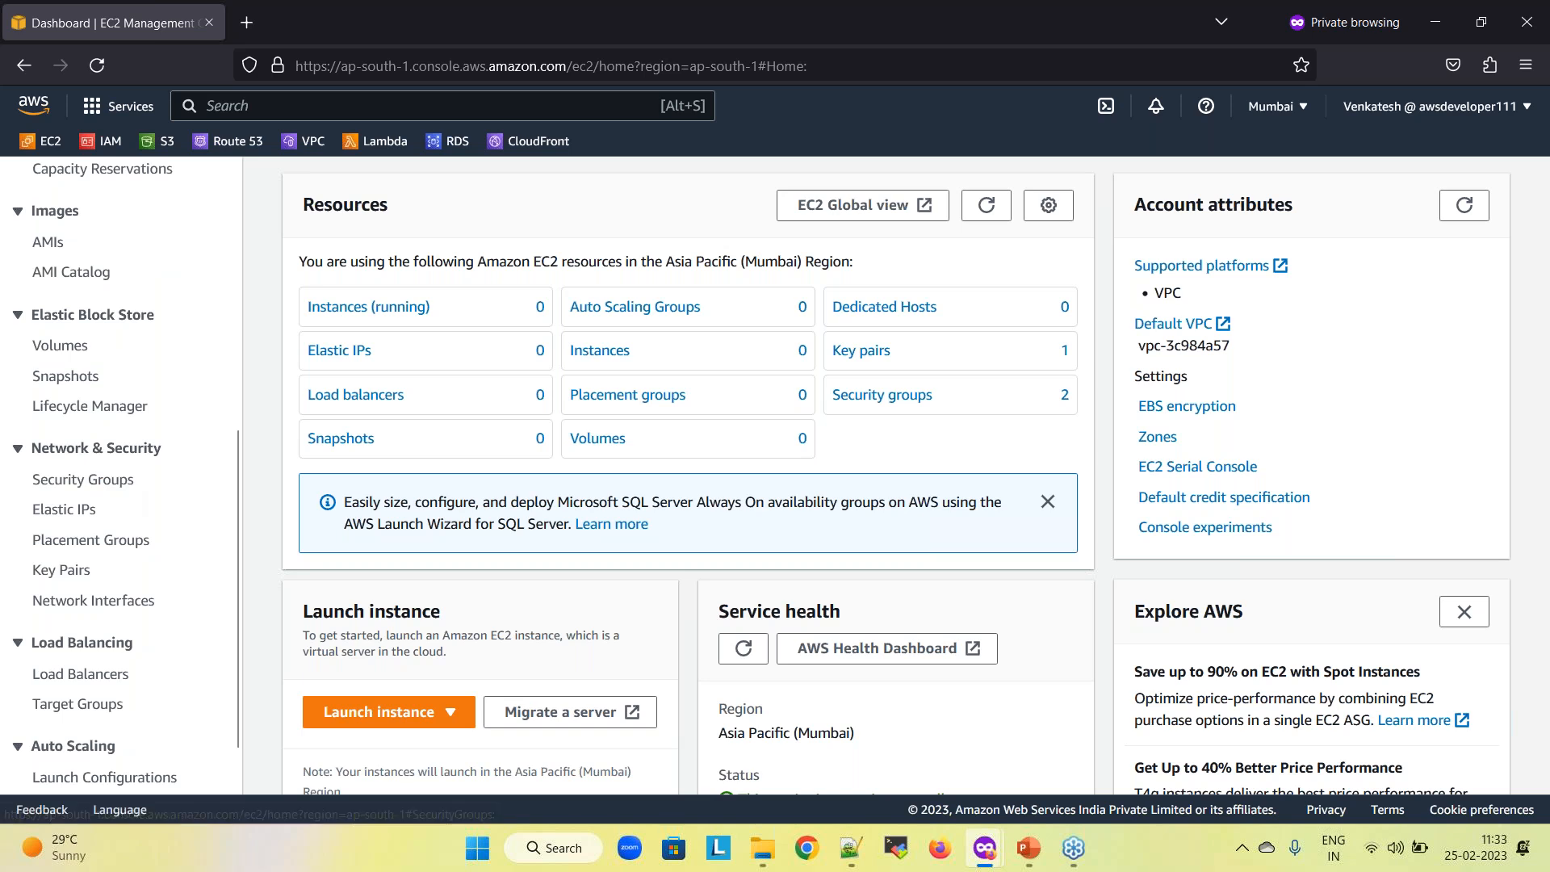
scroll(226, 499, "up", 6)
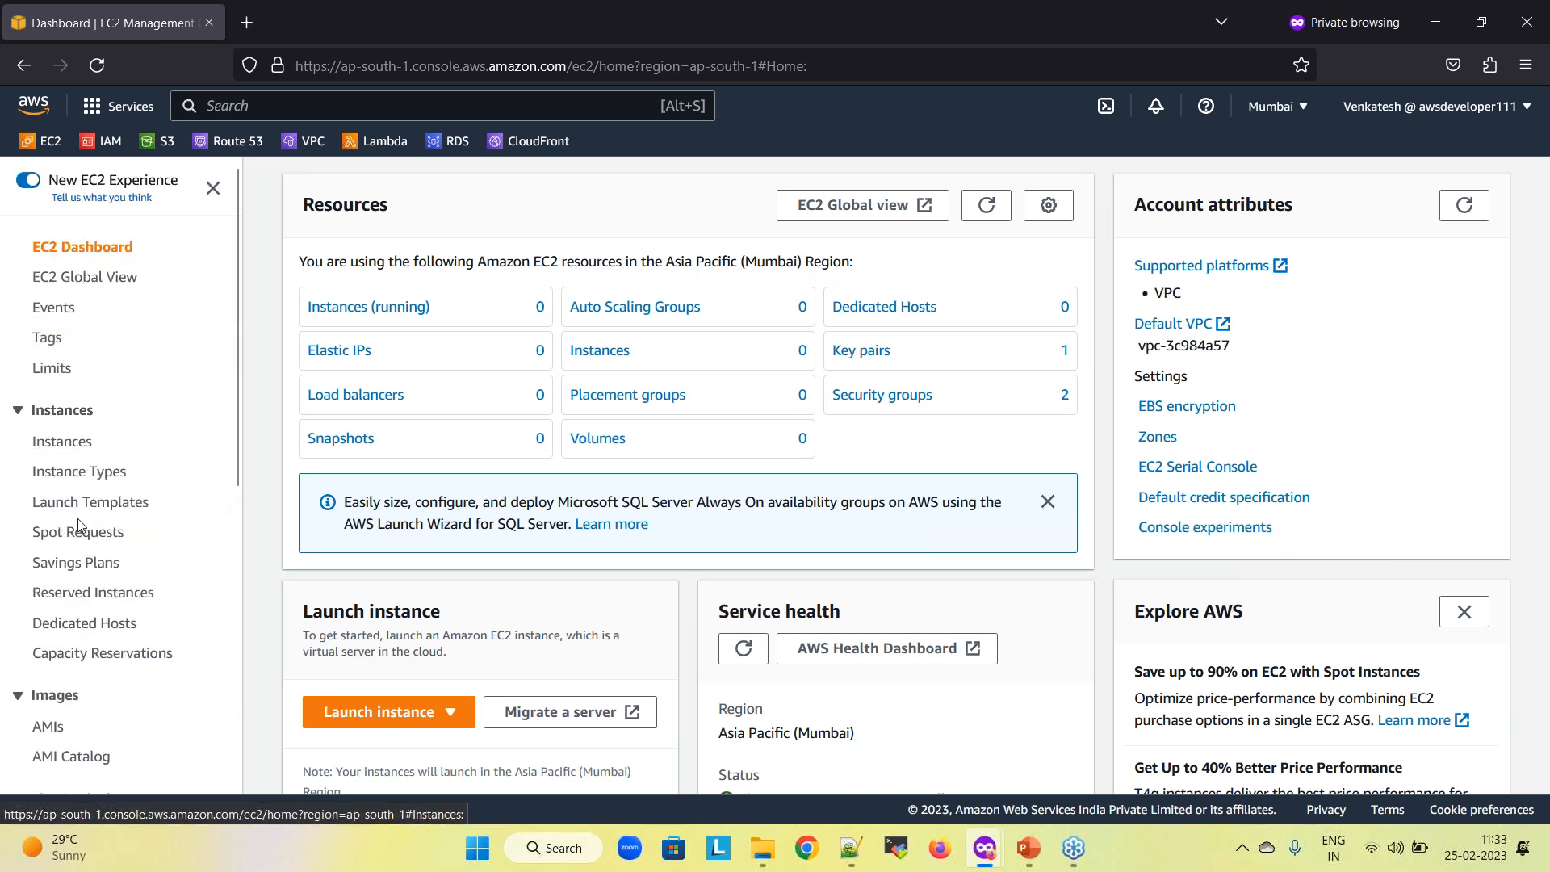
scroll(105, 500, "down", 3)
scroll(129, 467, "up", 3)
left_click(600, 355)
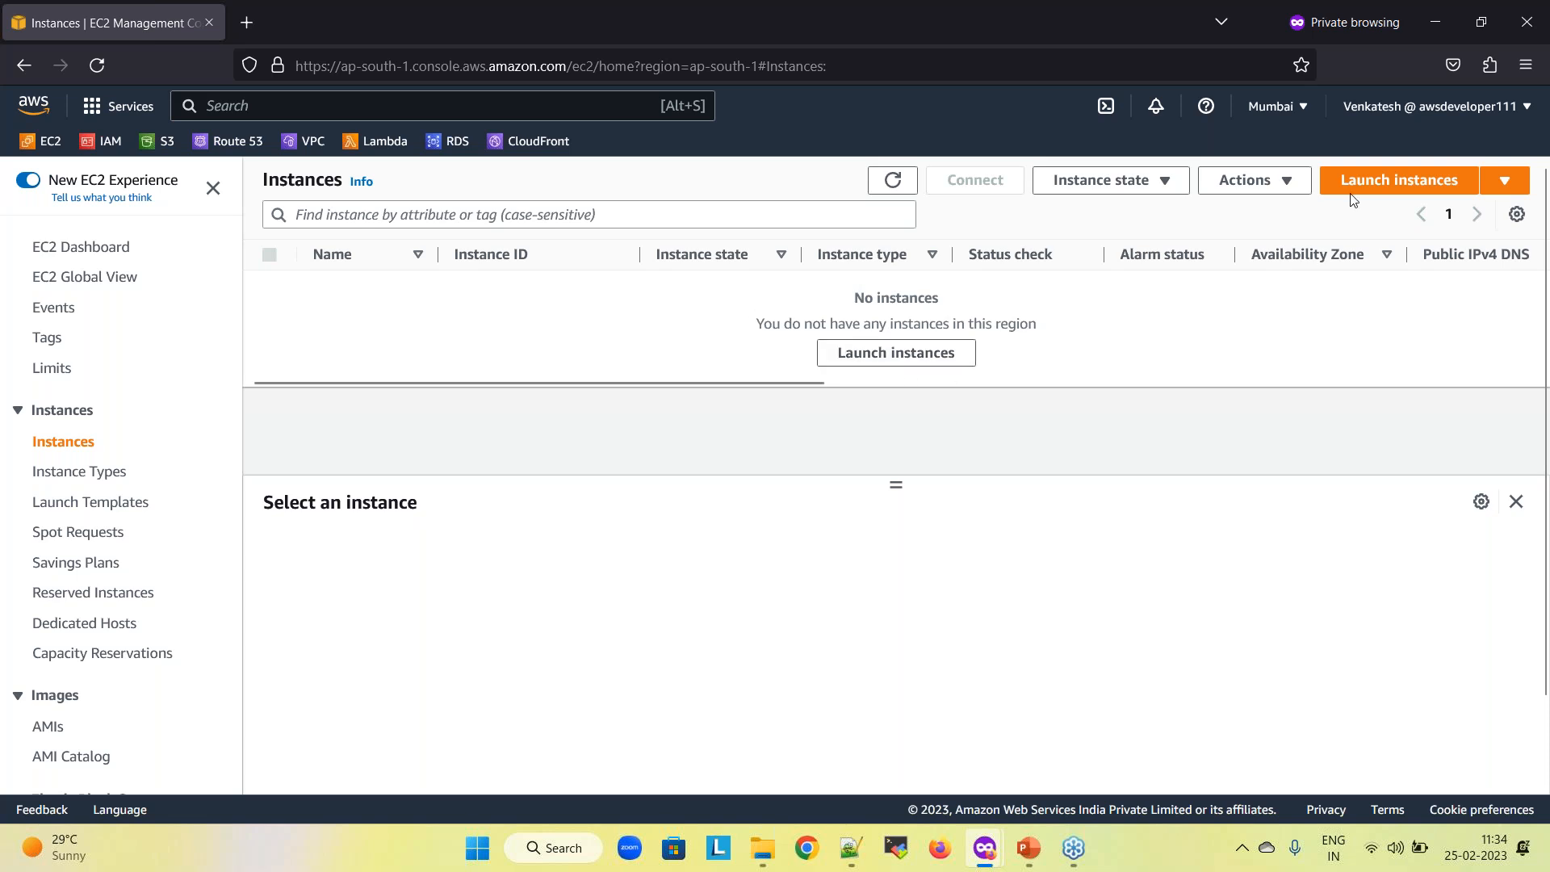
Start launching a new EC2 instance and name it demo-linux
left_click(911, 360)
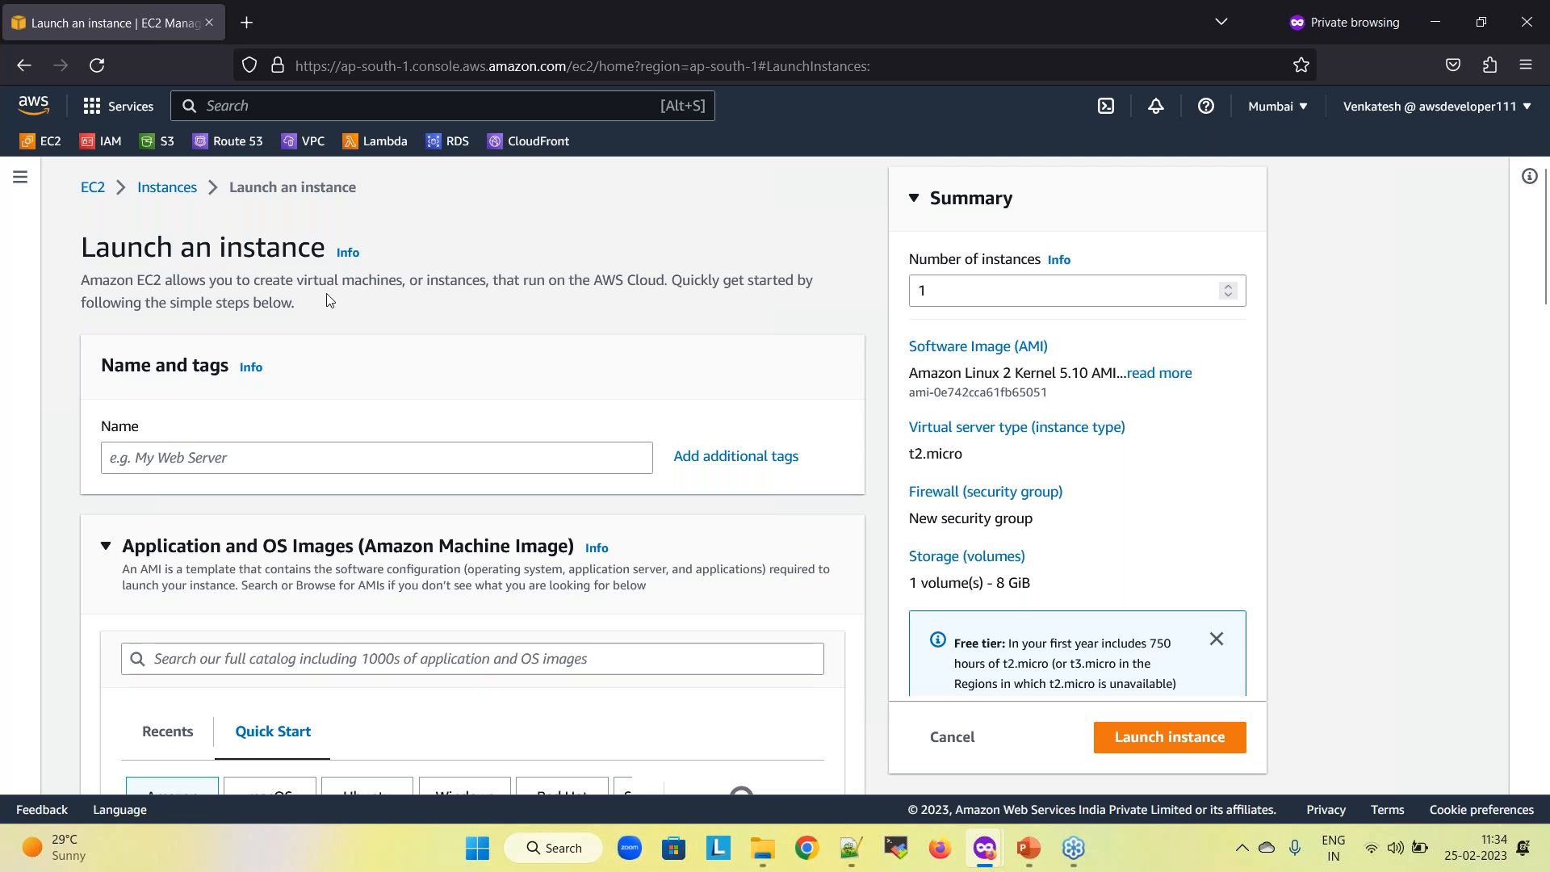
scroll(242, 283, "down", 2)
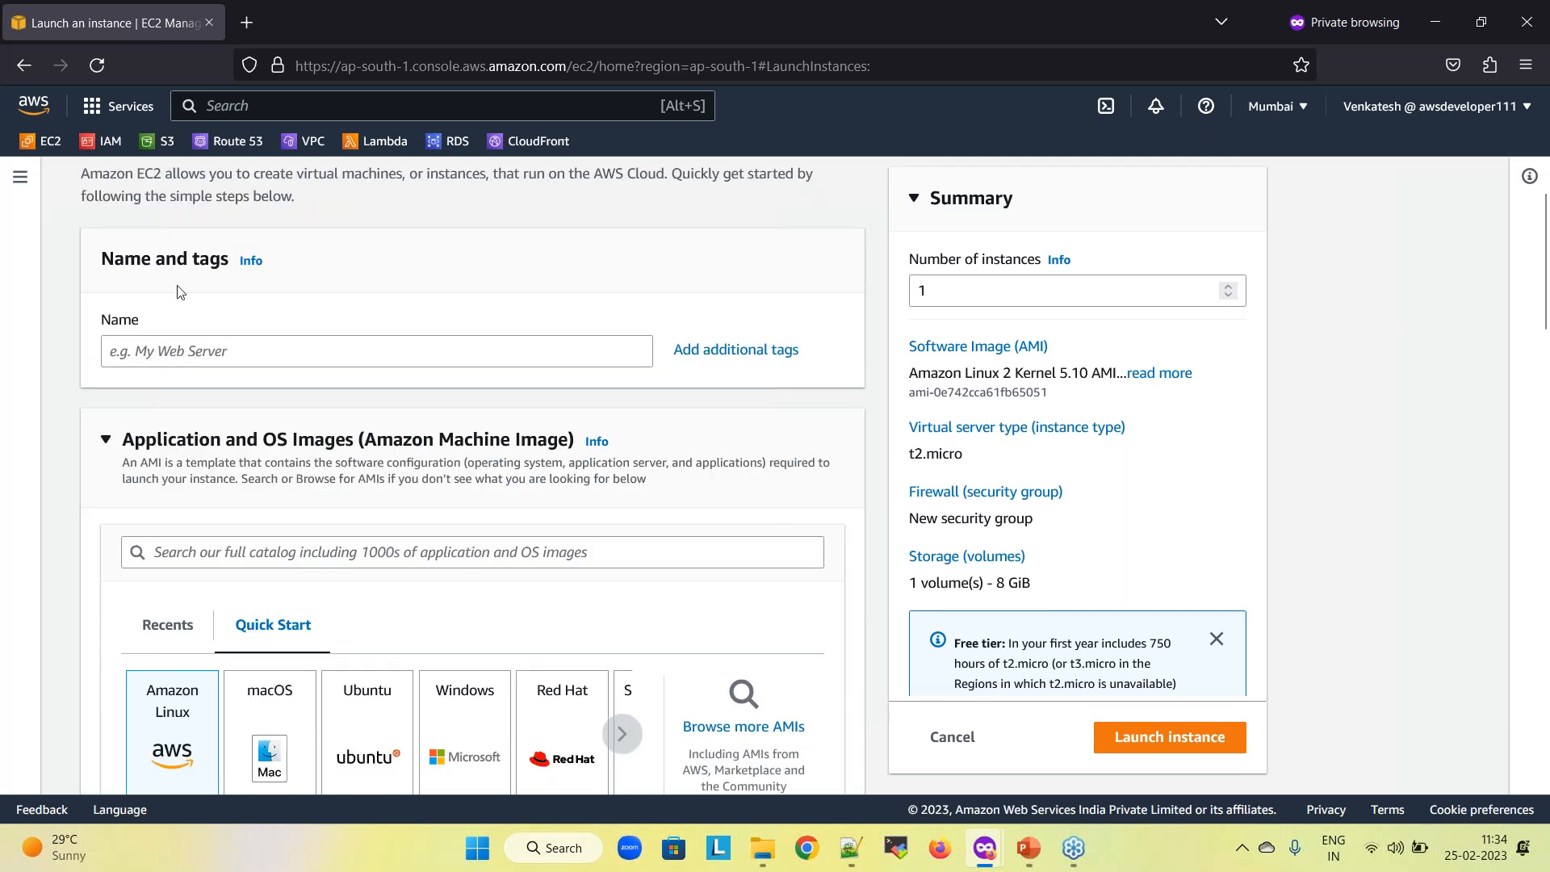
left_click(178, 355)
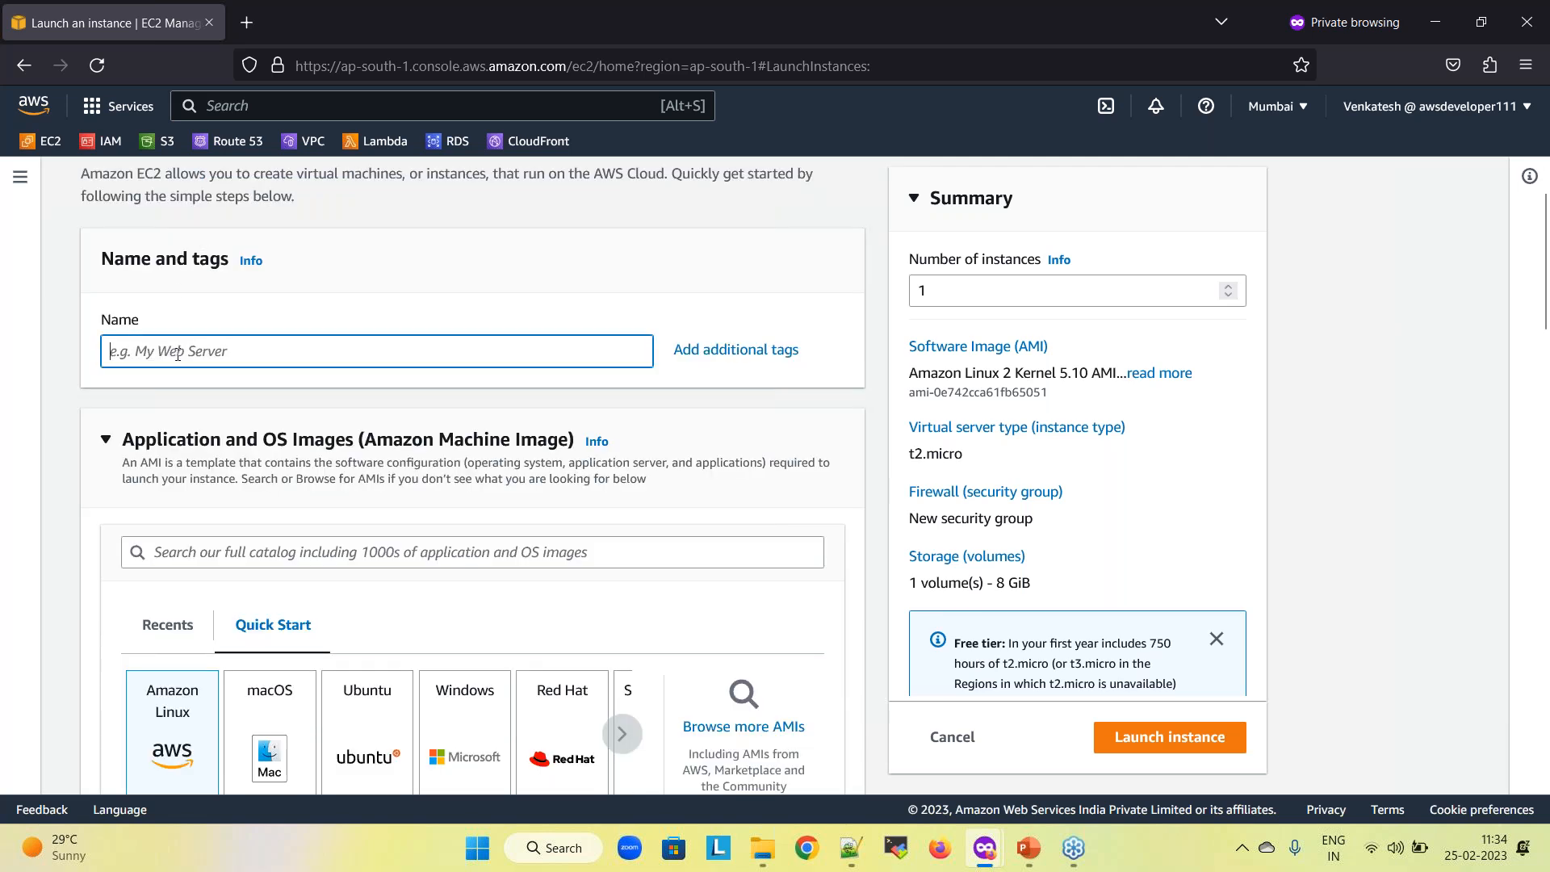
type("demo-linux")
Open the full AMI catalog and examine the Quickstart images, checking which Amazon Linux and macOS images are free tier eligible
scroll(199, 363, "down", 2)
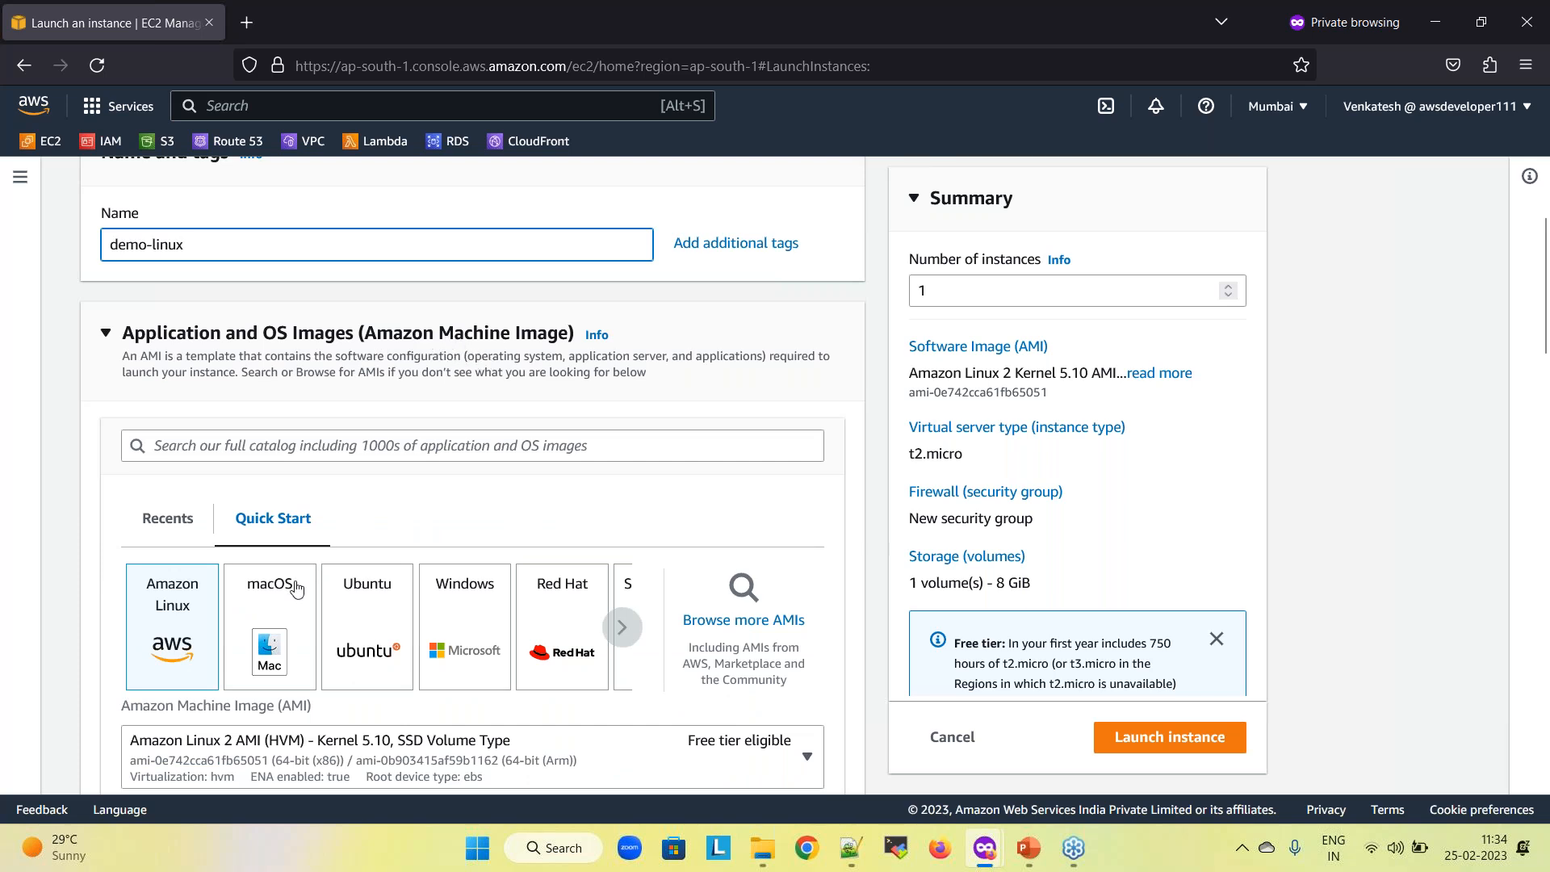
scroll(306, 573, "down", 2)
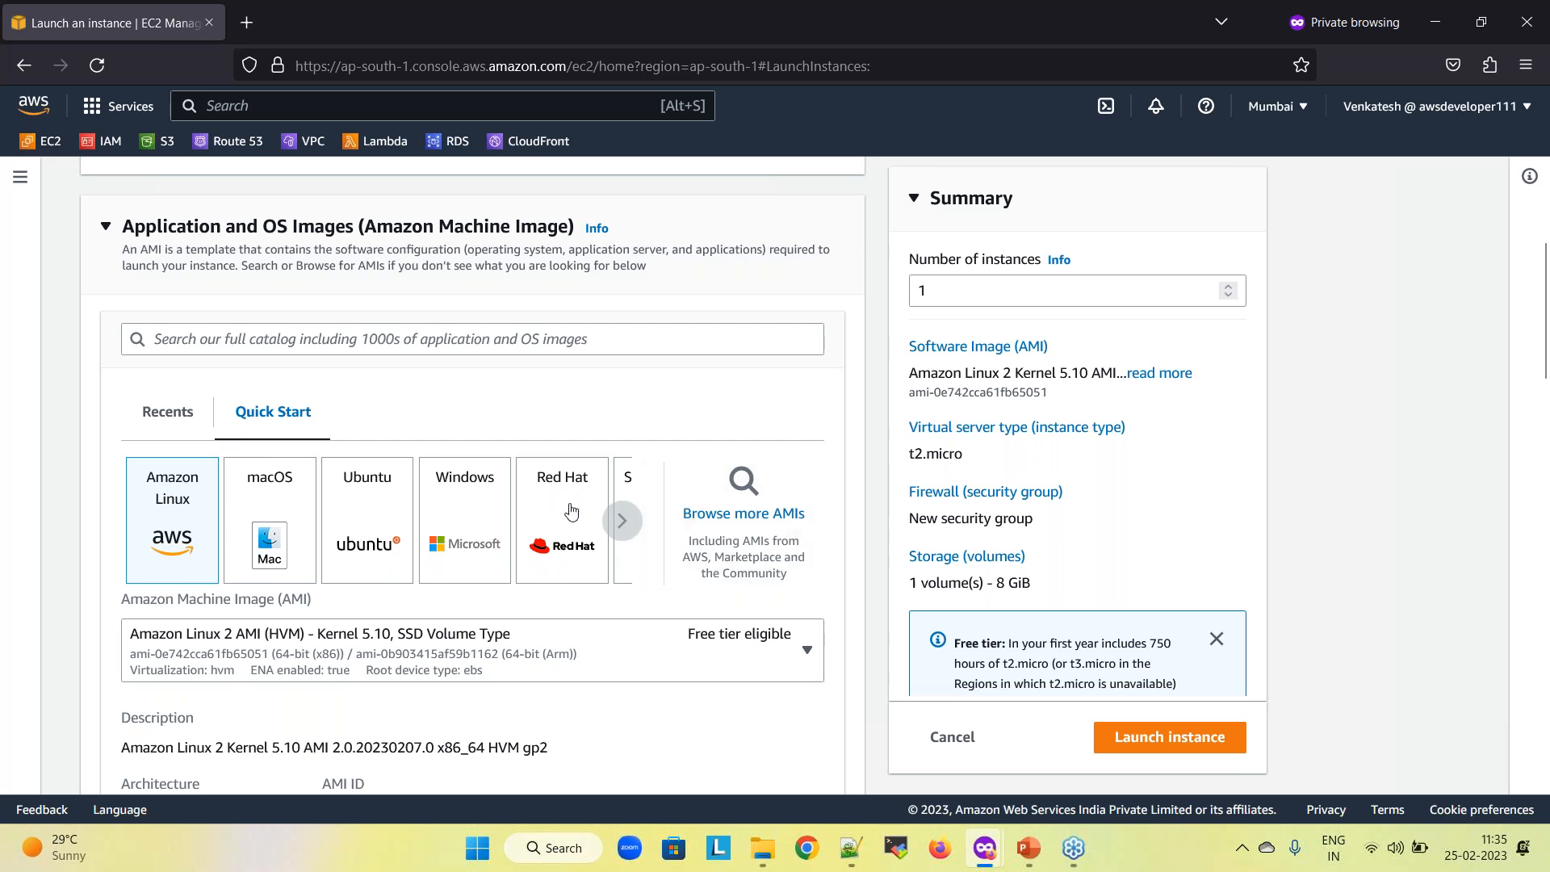
left_click(756, 522)
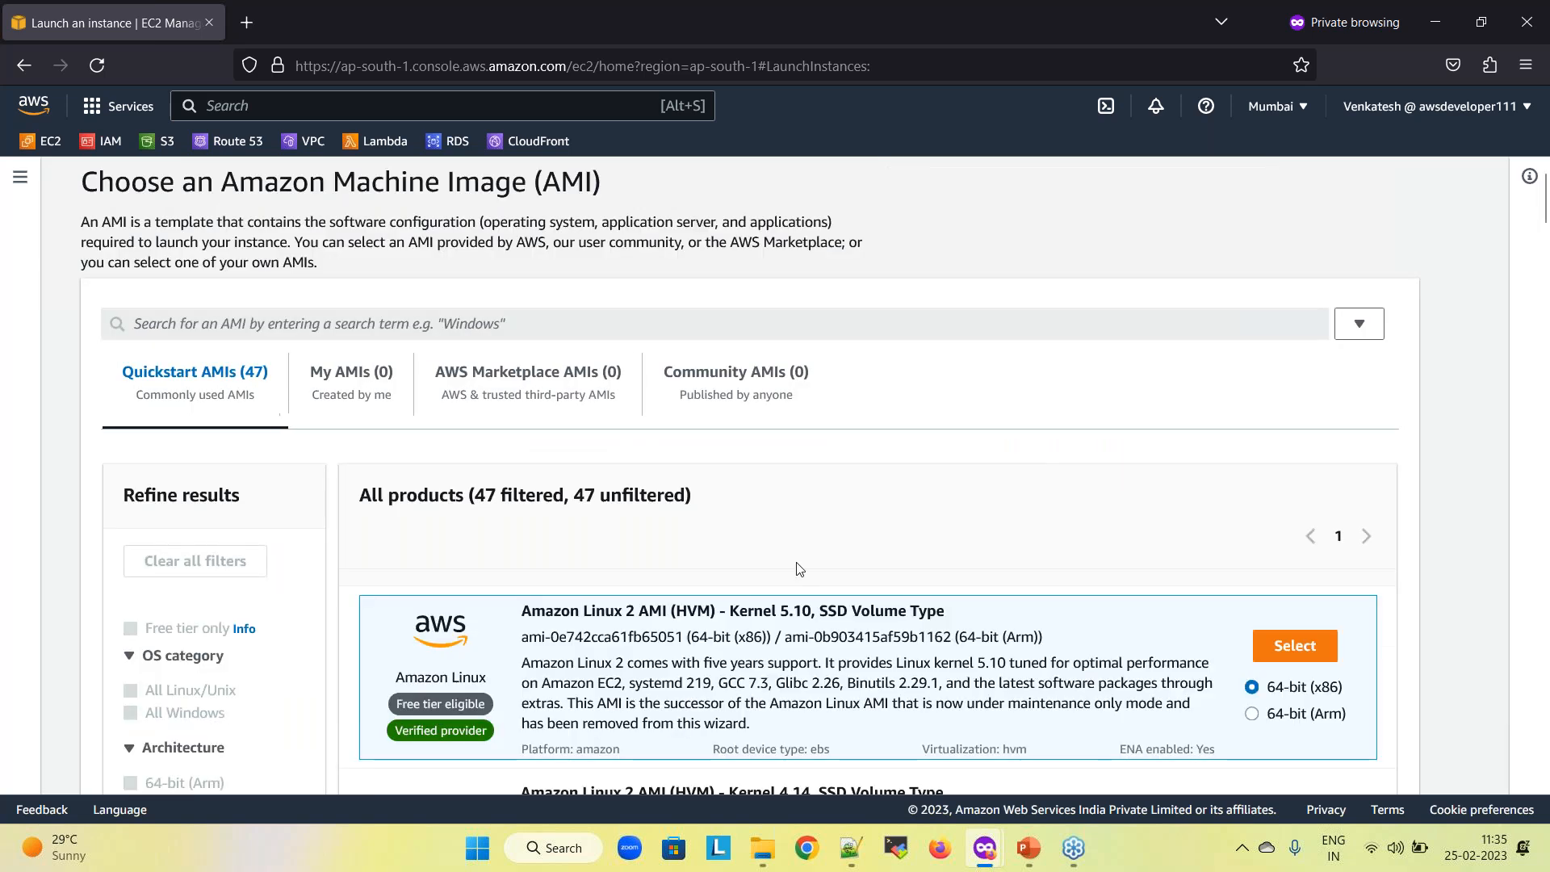
scroll(796, 569, "down", 6)
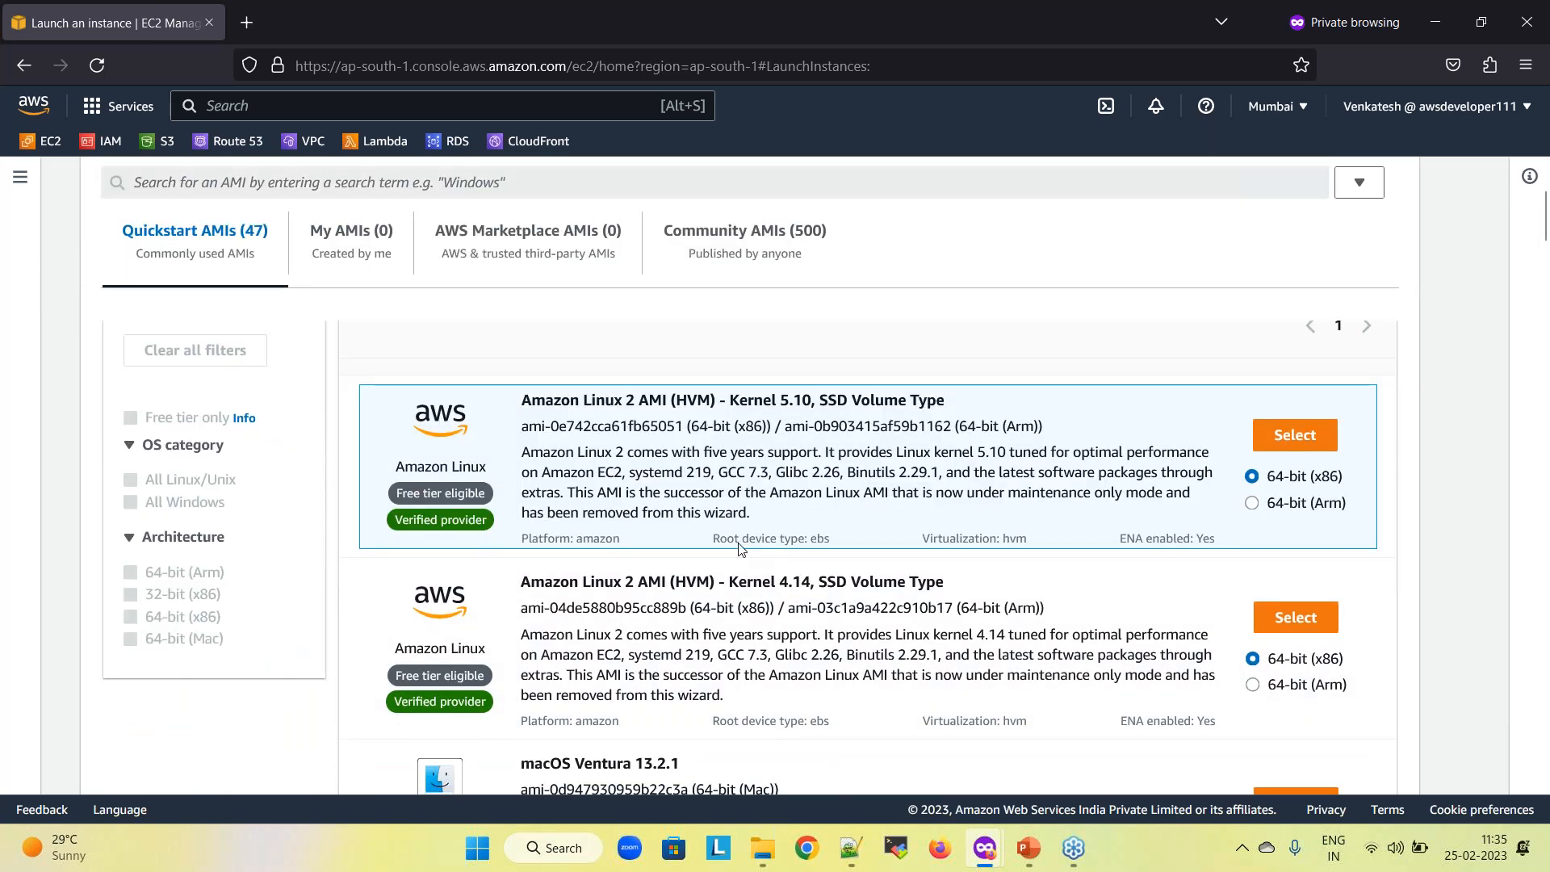
scroll(734, 525, "down", 3)
scroll(735, 525, "up", 10)
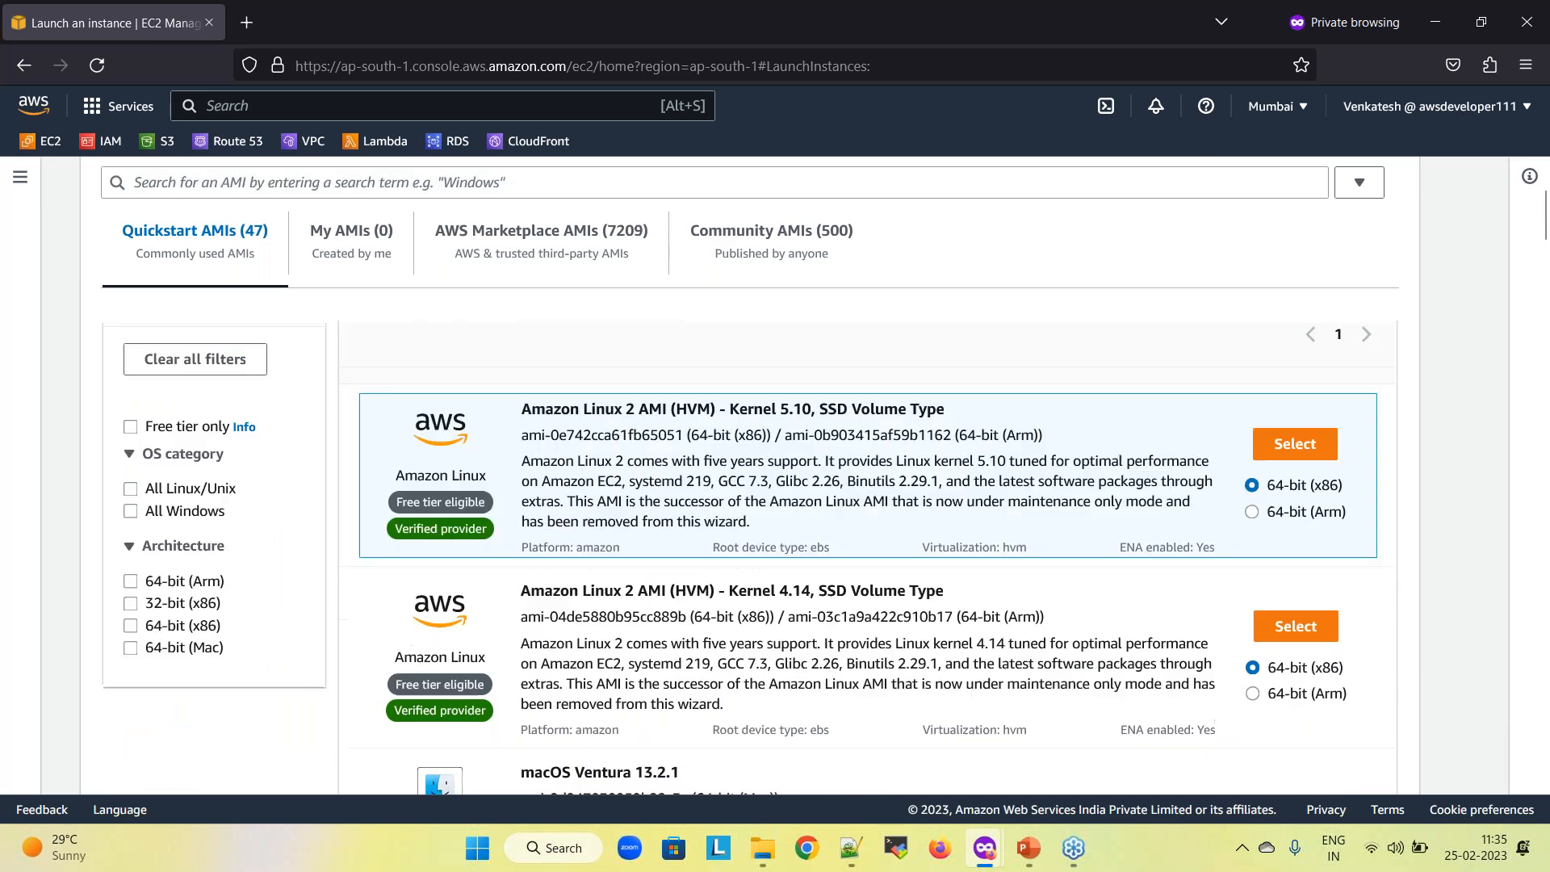
scroll(715, 496, "down", 4)
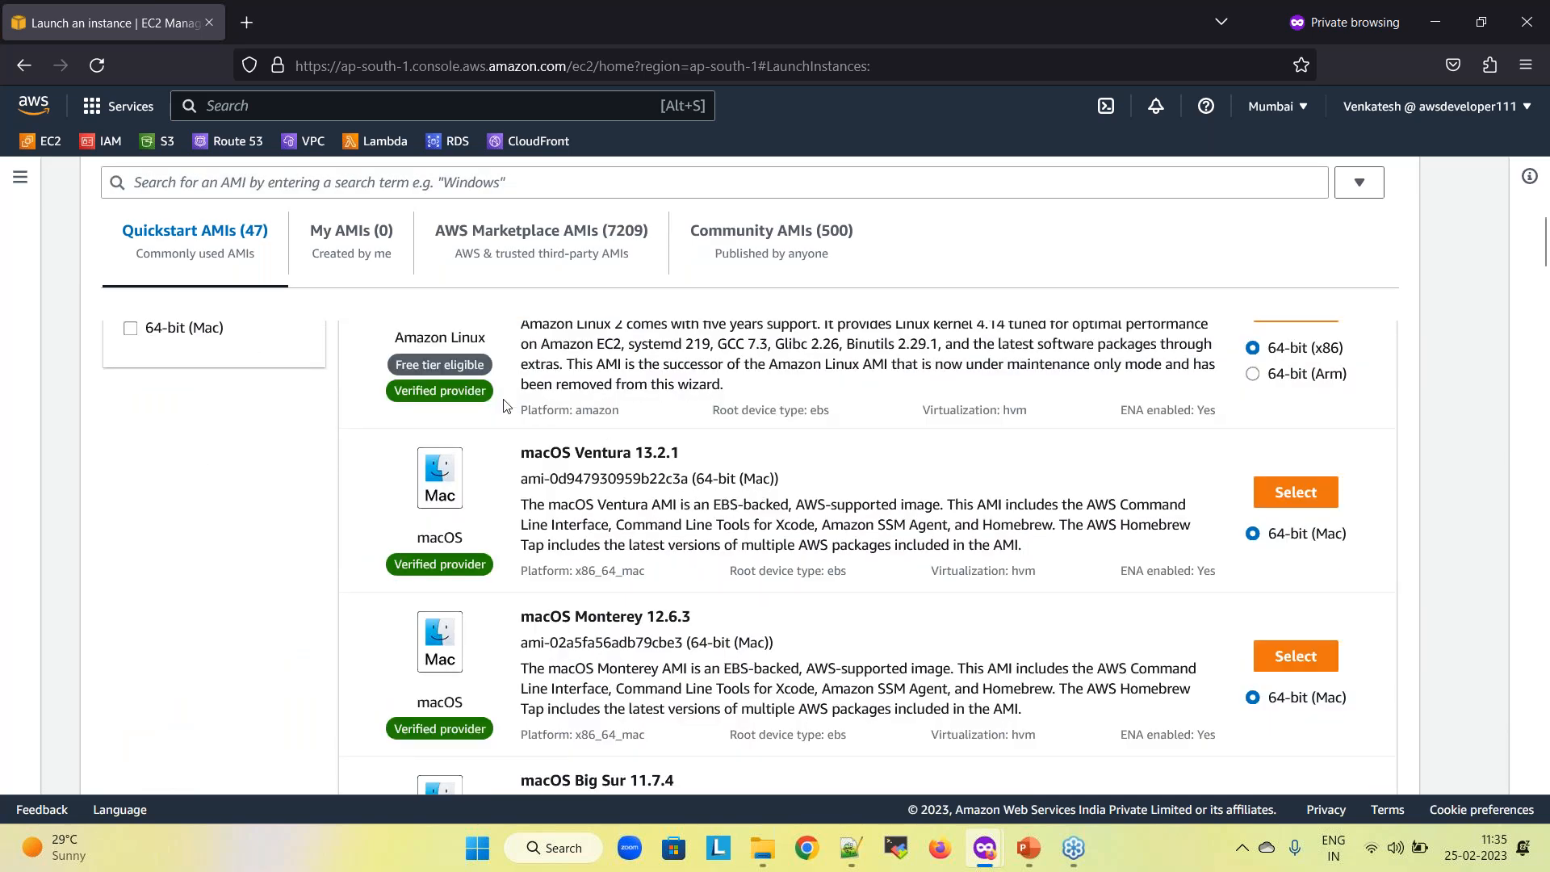
scroll(504, 405, "up", 2)
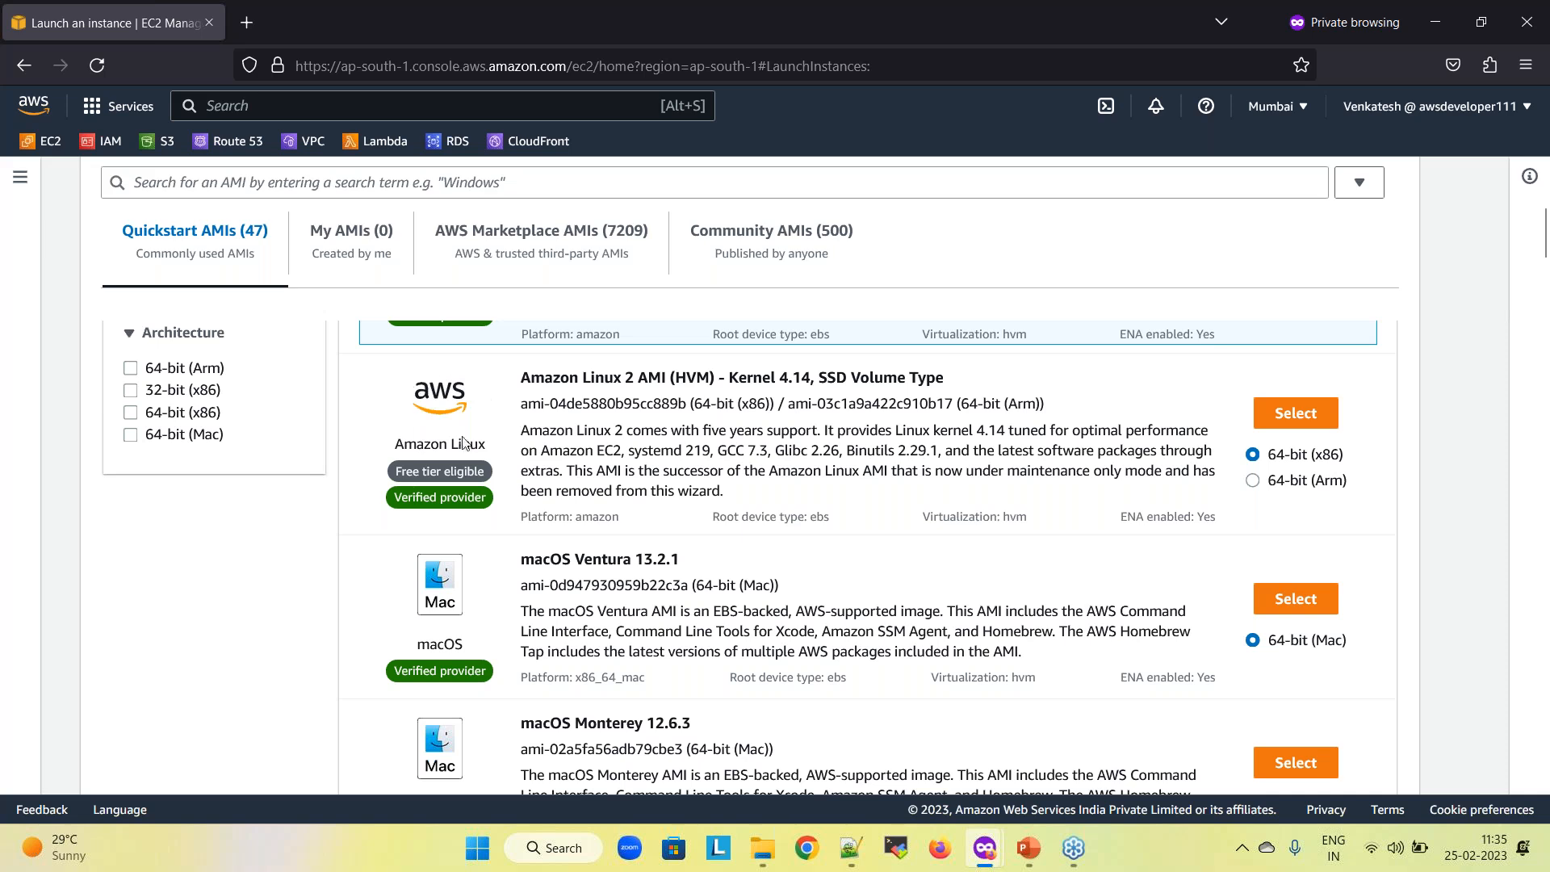
left_click_drag(396, 473, 494, 473)
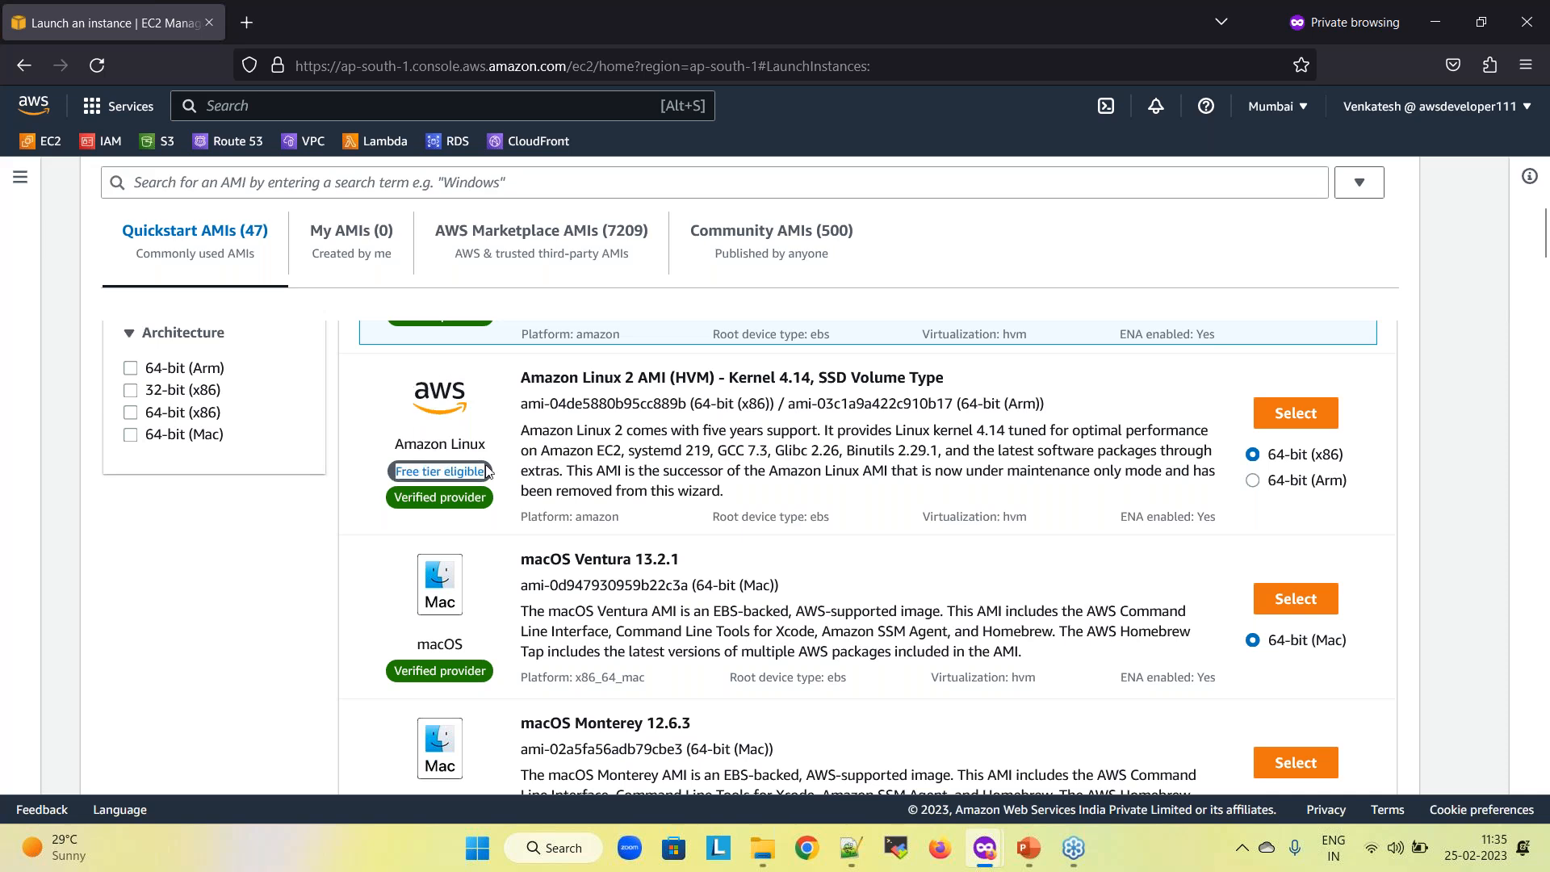
Examine the macOS, Red Hat, SUSE and Amazon Linux images in the Quickstart catalog, checking which are free tier eligible
scroll(485, 529, "down", 2)
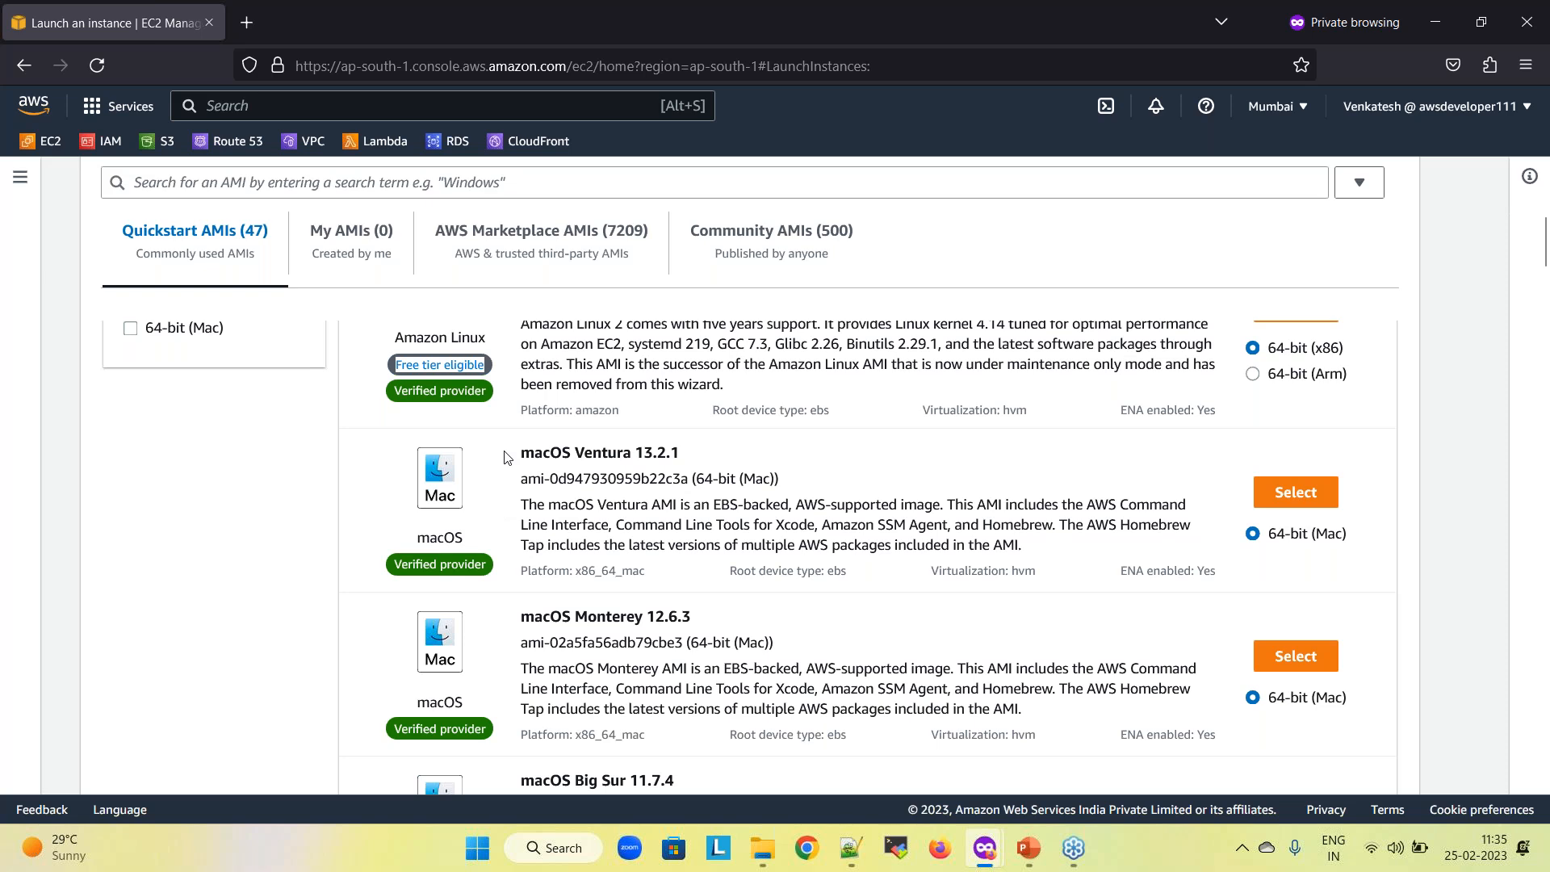
scroll(507, 457, "up", 1)
scroll(507, 456, "up", 2)
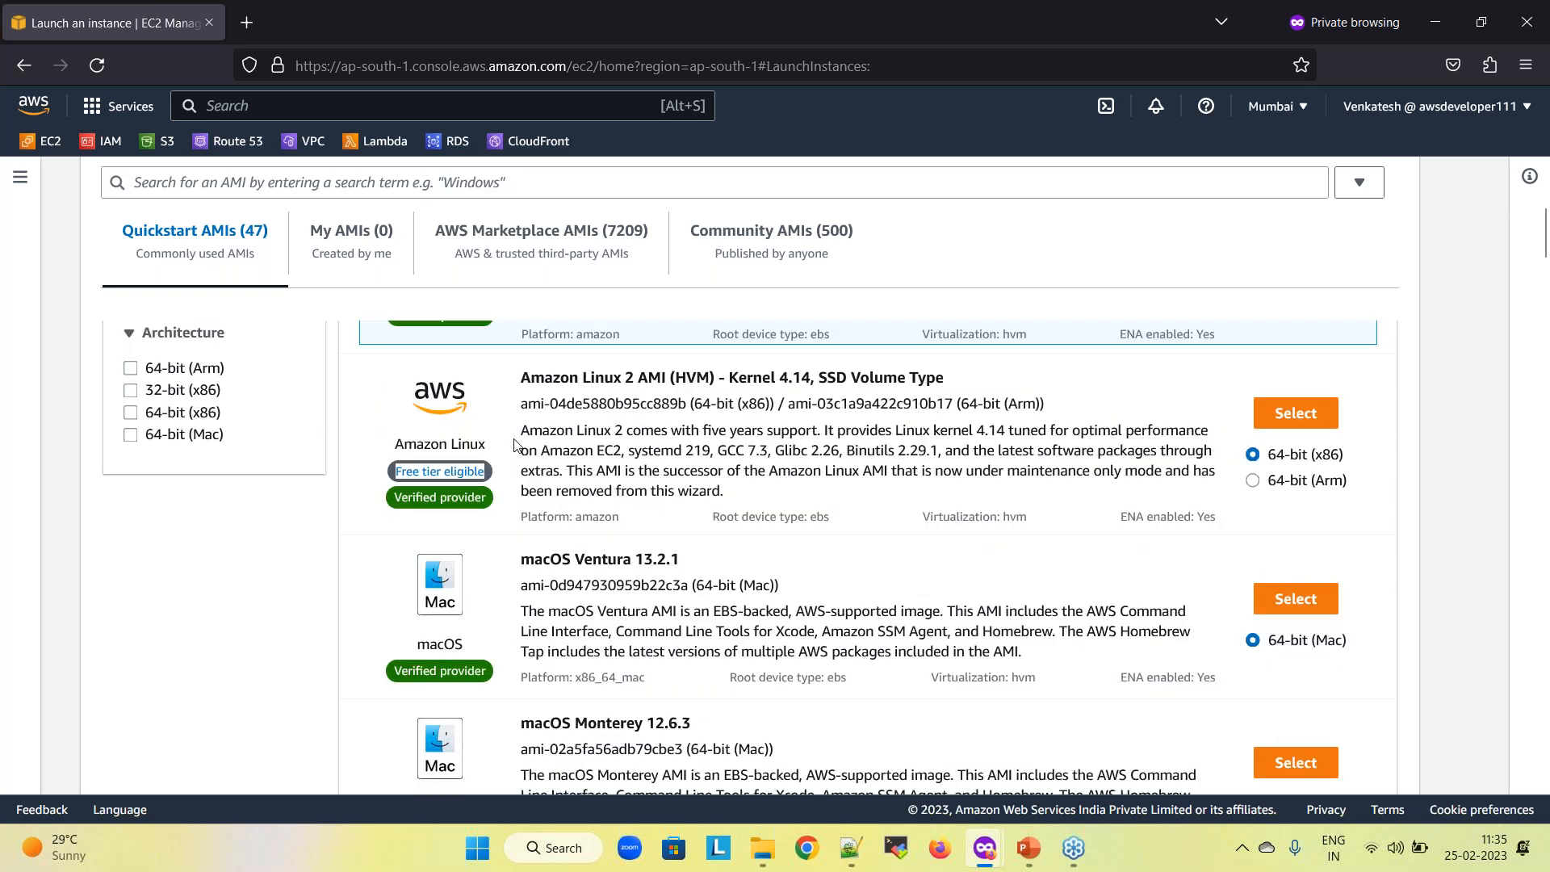
scroll(565, 477, "down", 10)
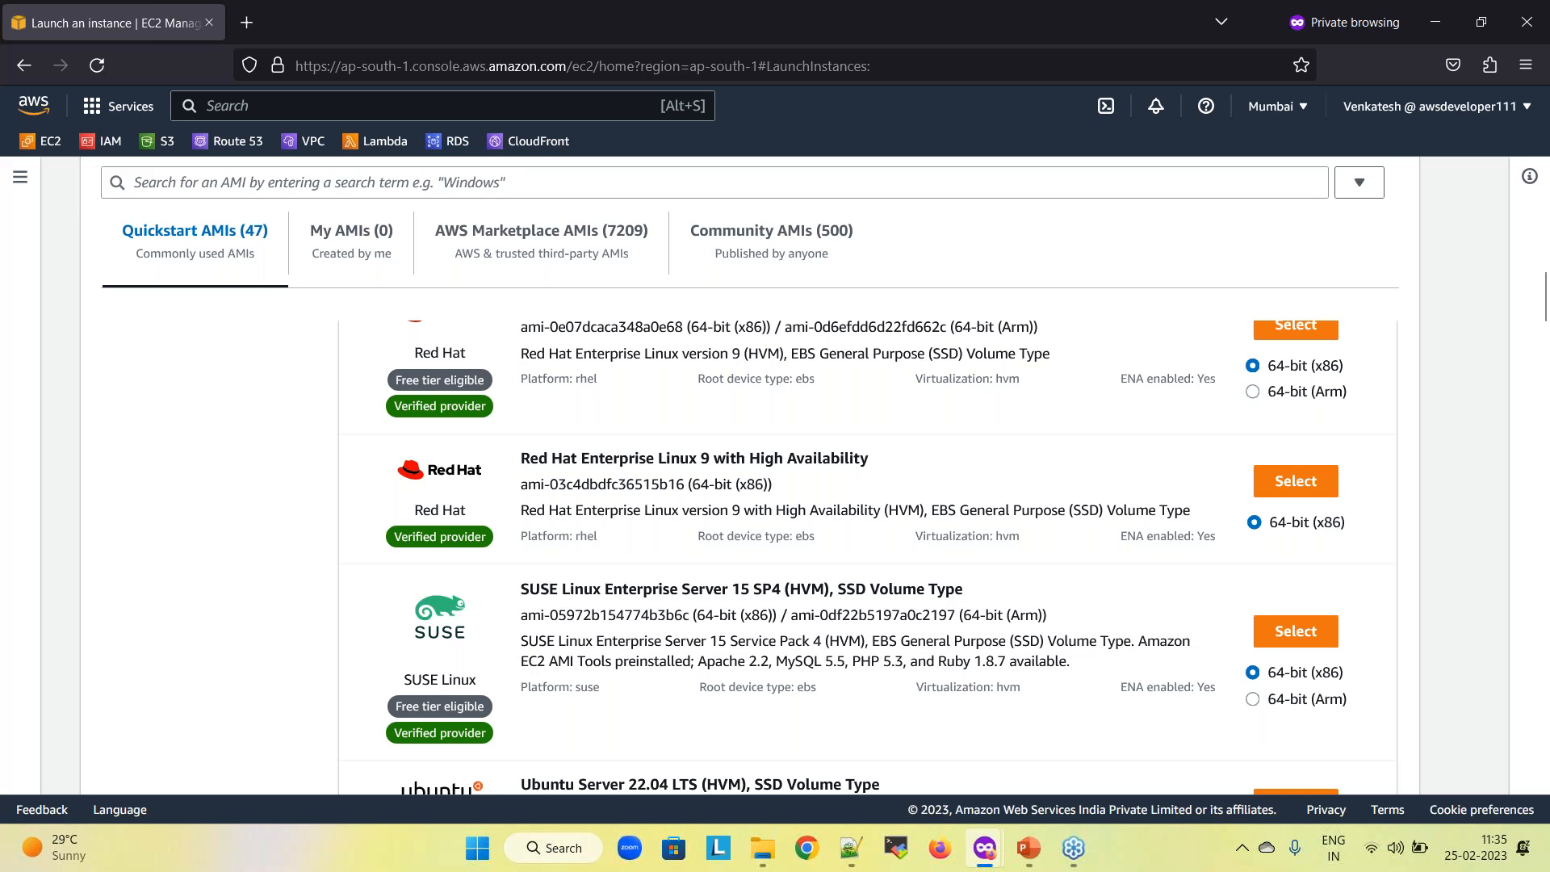
scroll(532, 487, "down", 2)
scroll(484, 489, "up", 2)
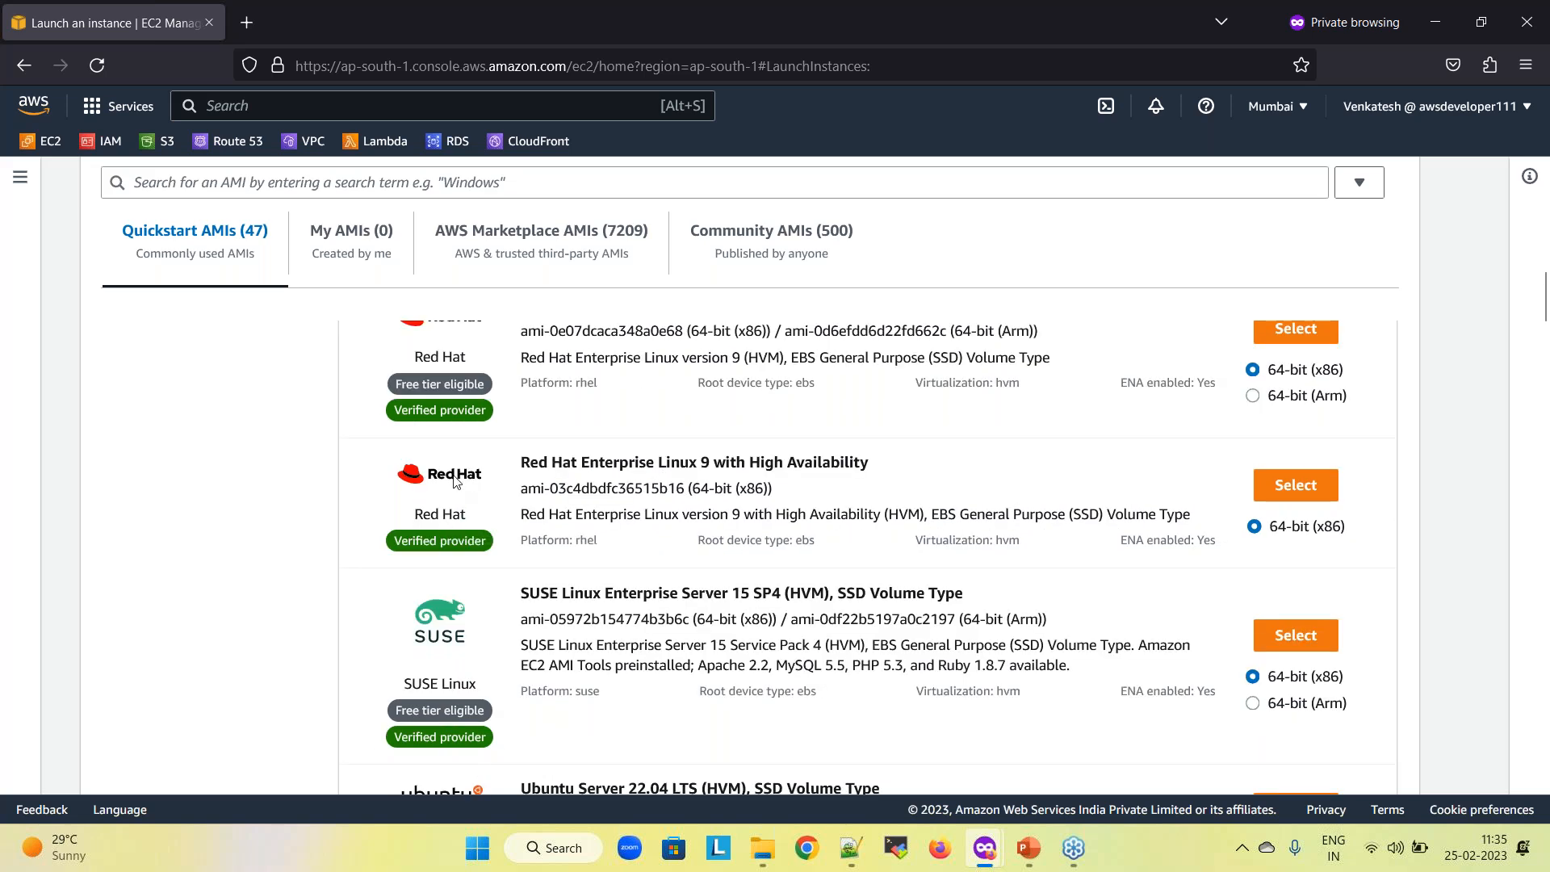
scroll(456, 482, "up", 2)
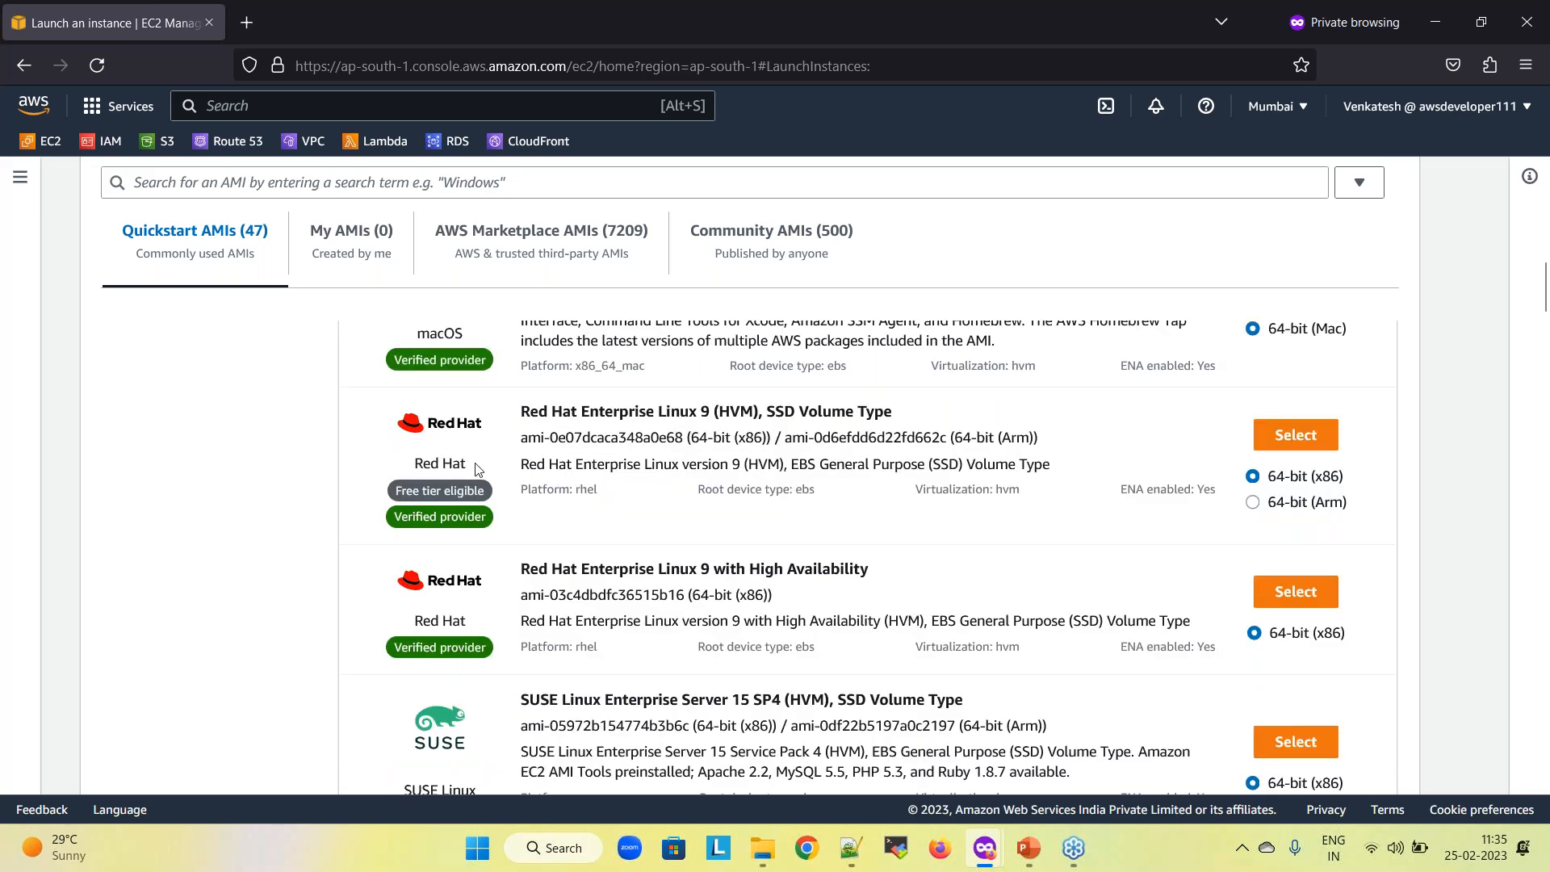
left_click_drag(397, 489, 483, 490)
left_click_drag(532, 574, 948, 569)
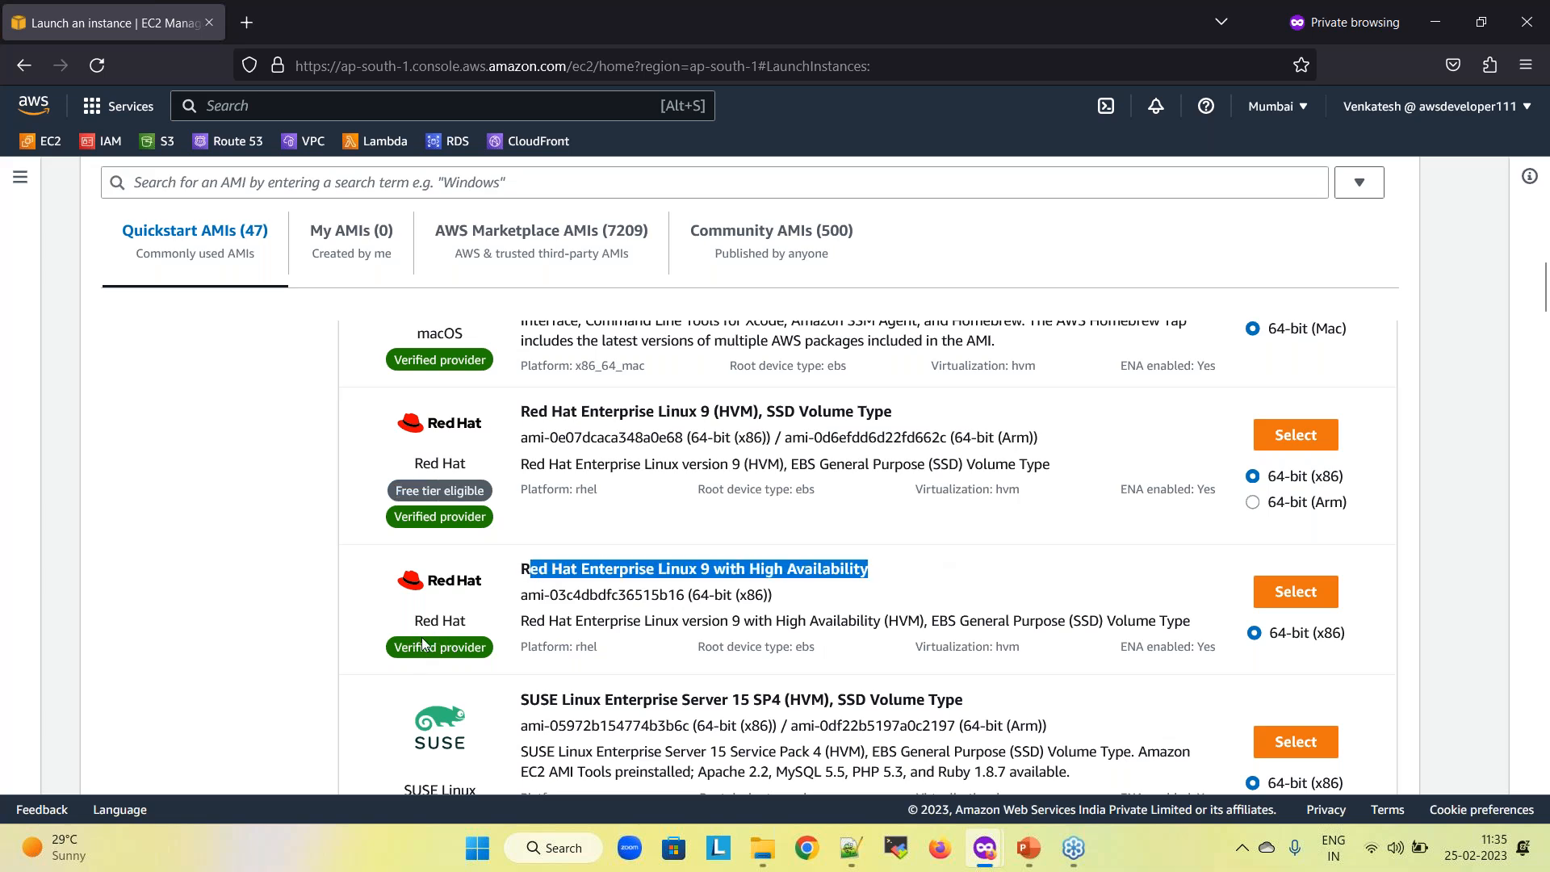
scroll(625, 594, "up", 15)
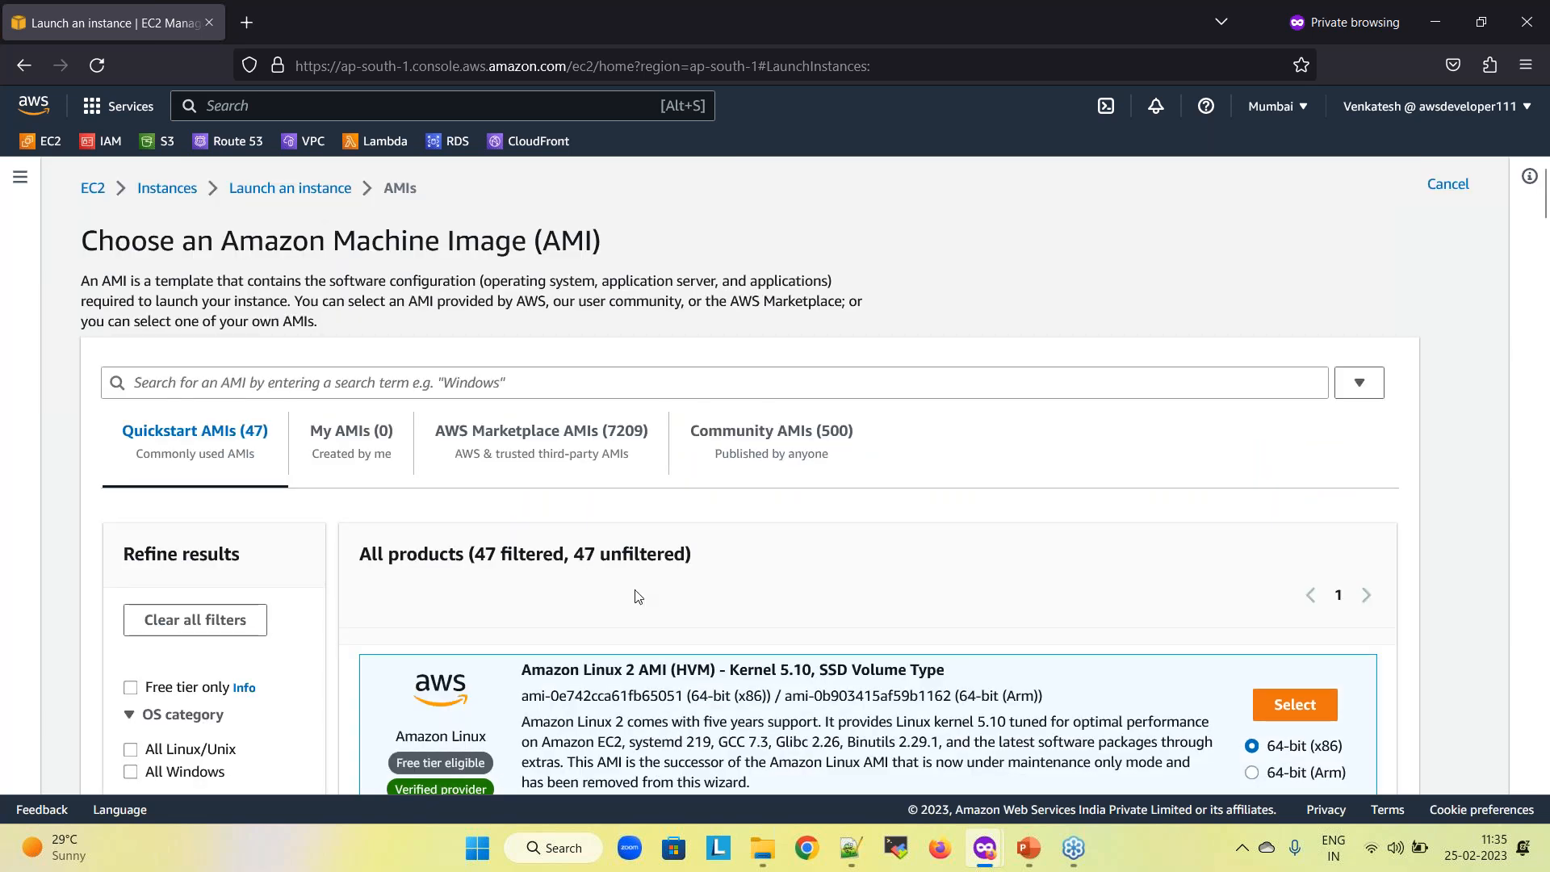
scroll(392, 524, "down", 5)
left_click_drag(394, 525, 494, 518)
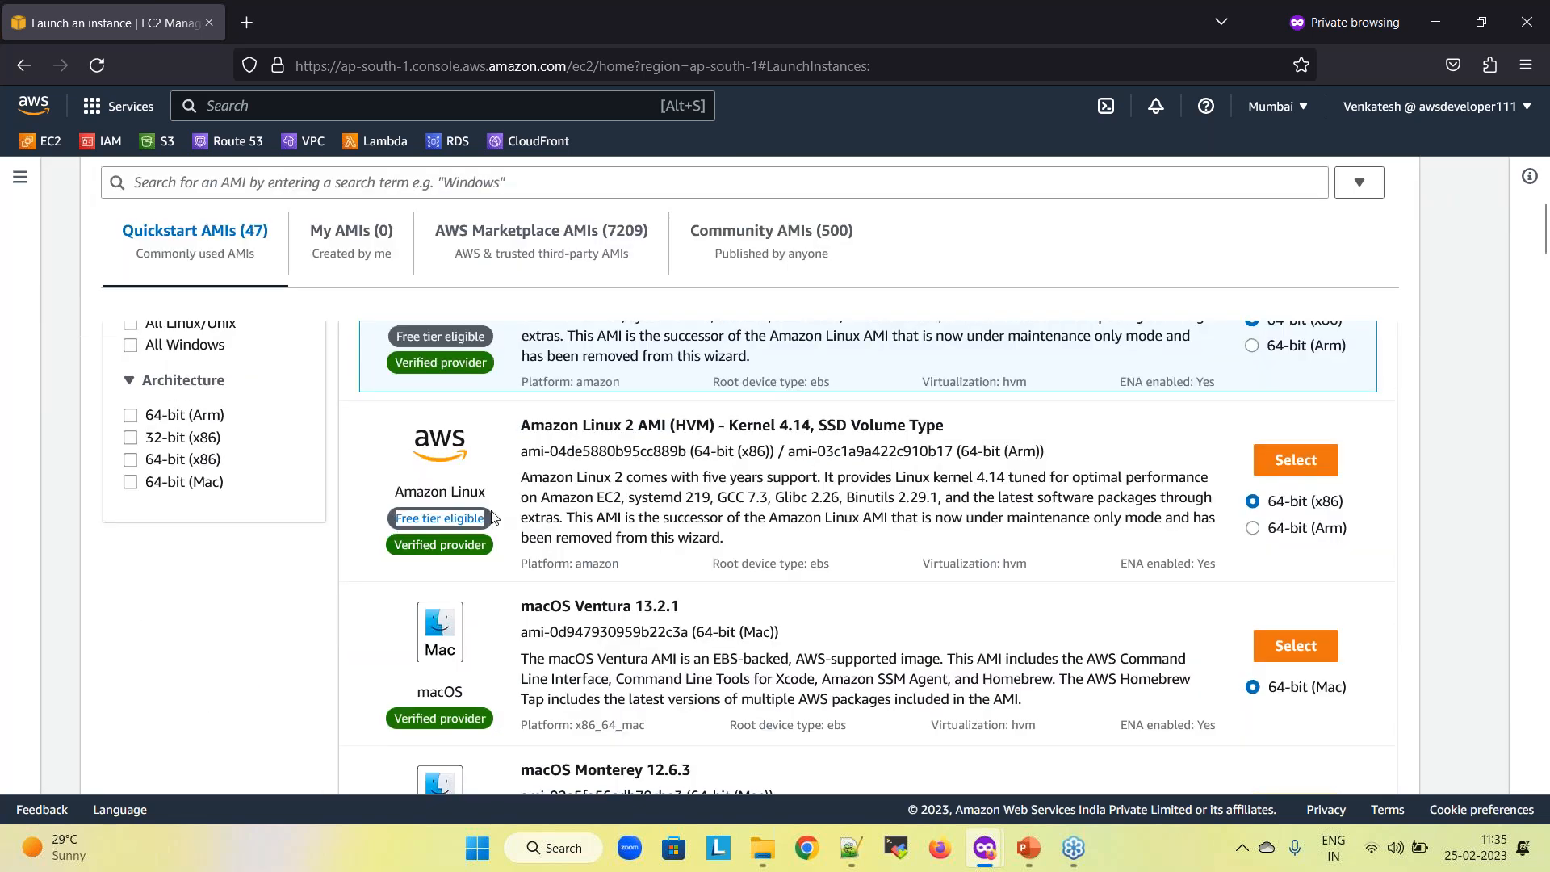
scroll(534, 496, "up", 5)
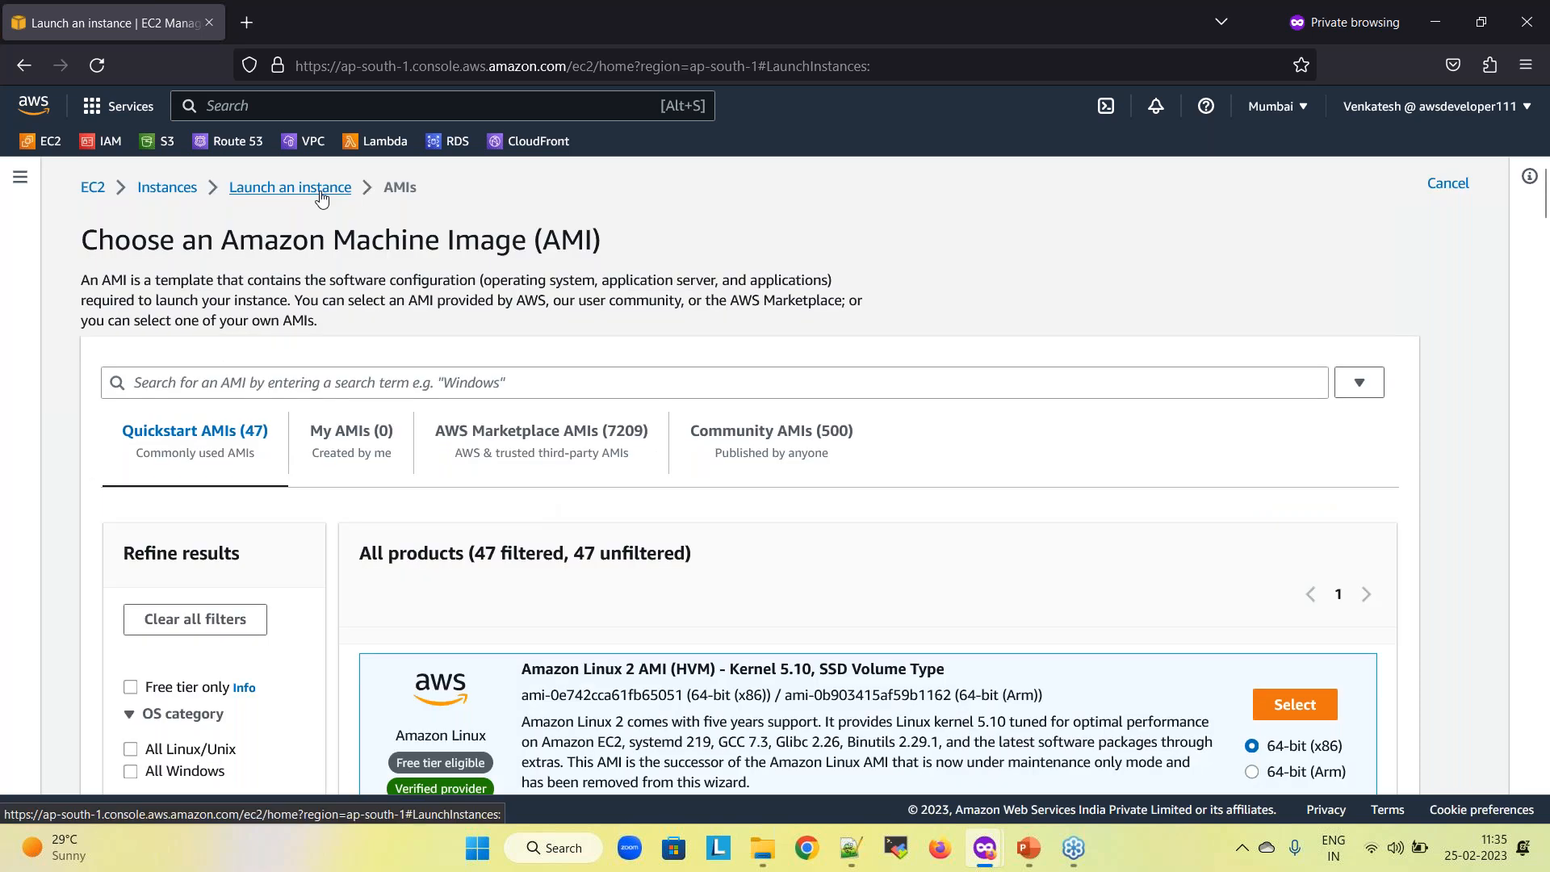
Return to the instance launch form and review the available Amazon Linux images and the selected AMI's details
left_click(321, 194)
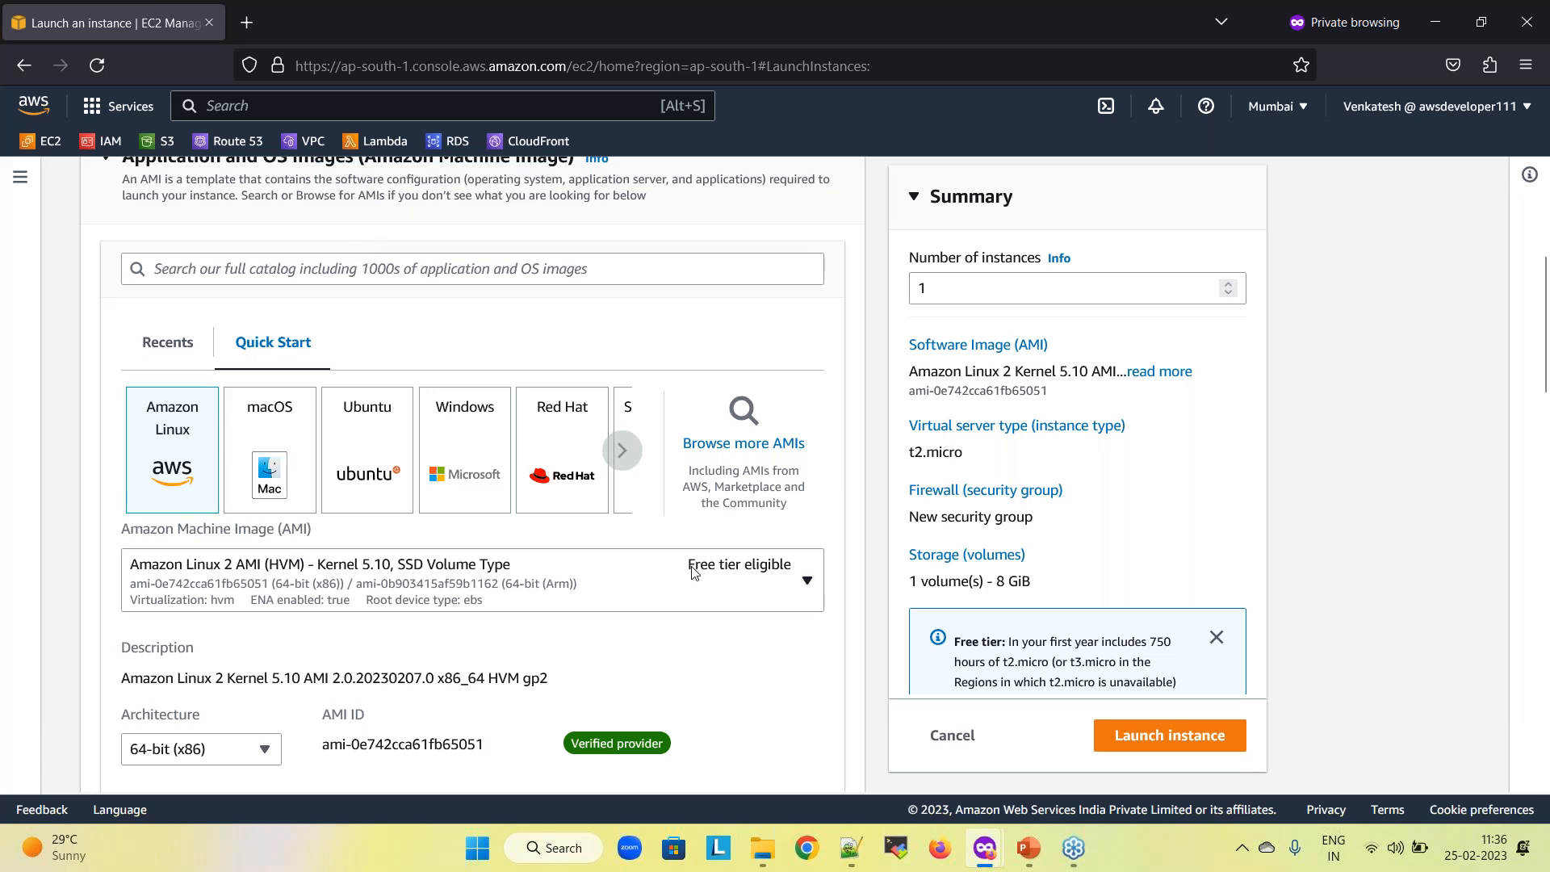
left_click(736, 567)
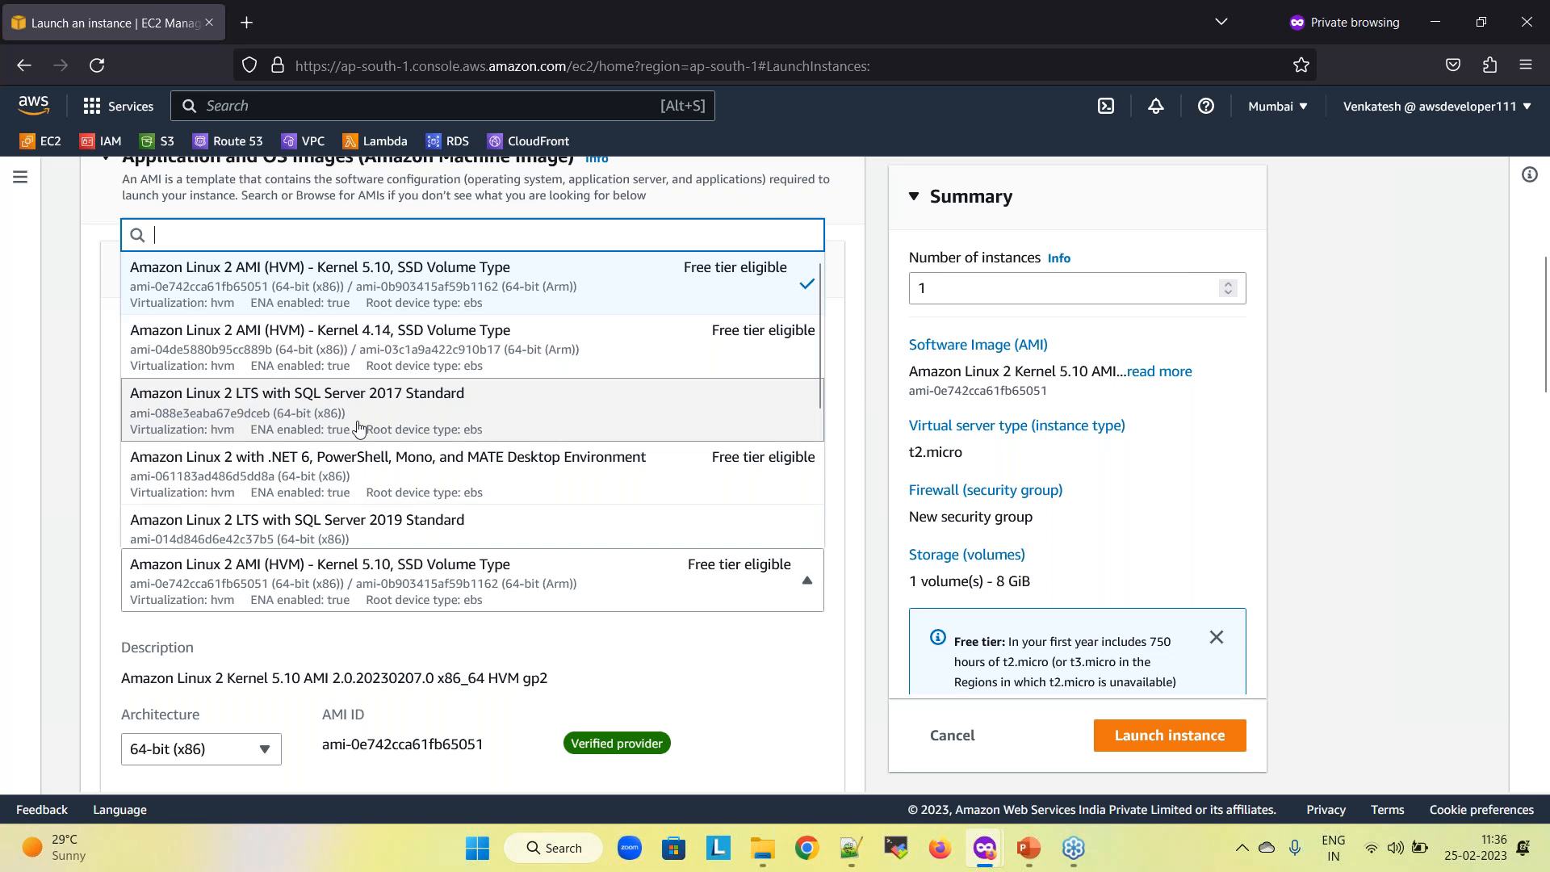
left_click(717, 585)
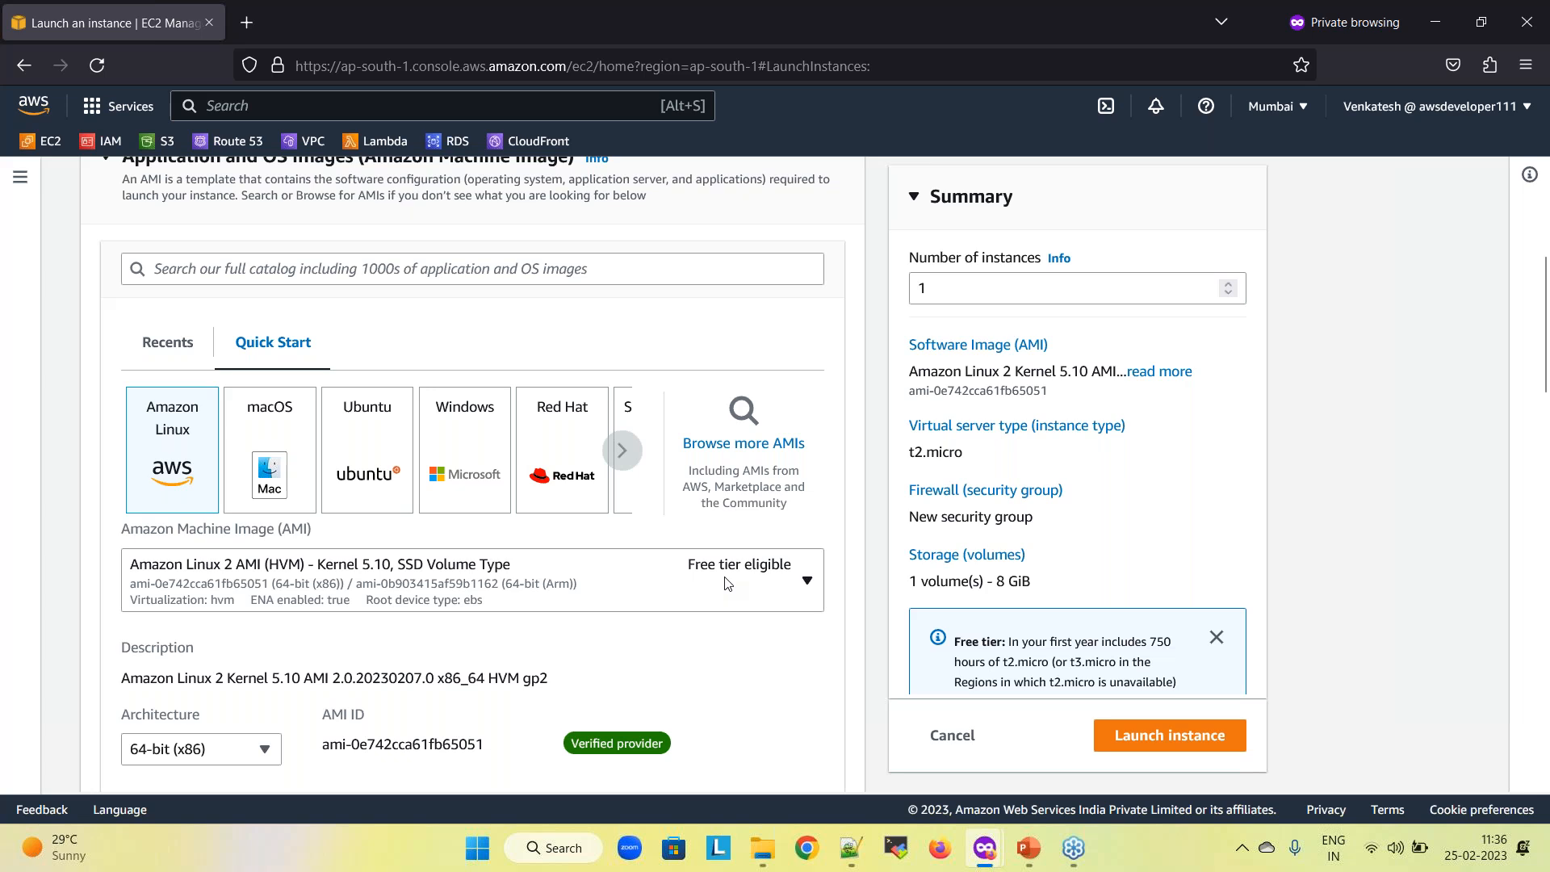
scroll(724, 583, "down", 3)
scroll(745, 421, "up", 1)
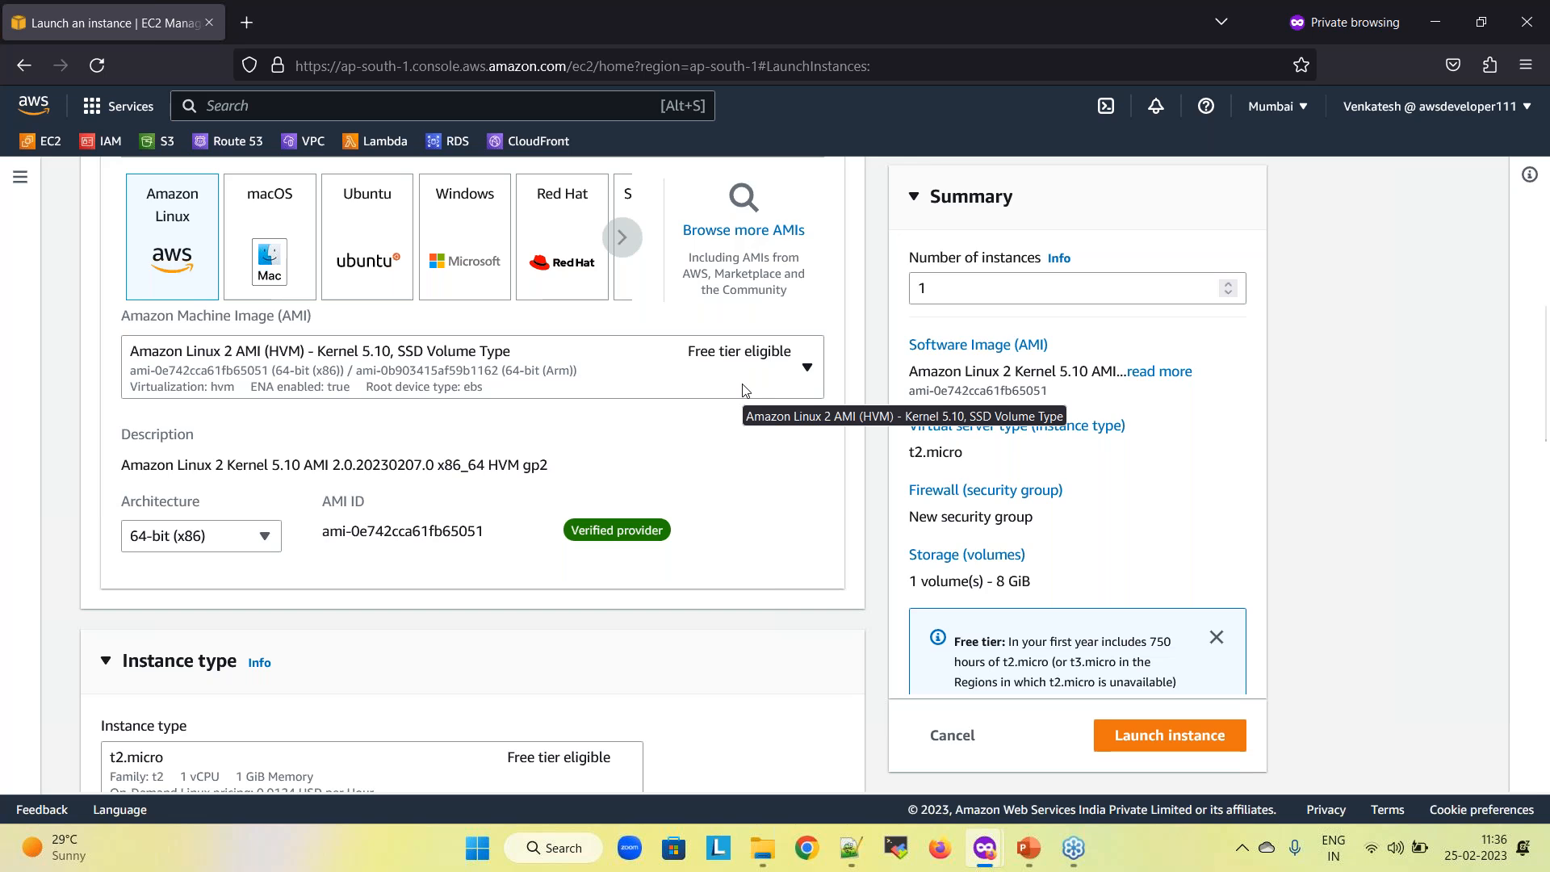
scroll(574, 424, "up", 4)
scroll(574, 424, "up", 3)
scroll(574, 424, "down", 6)
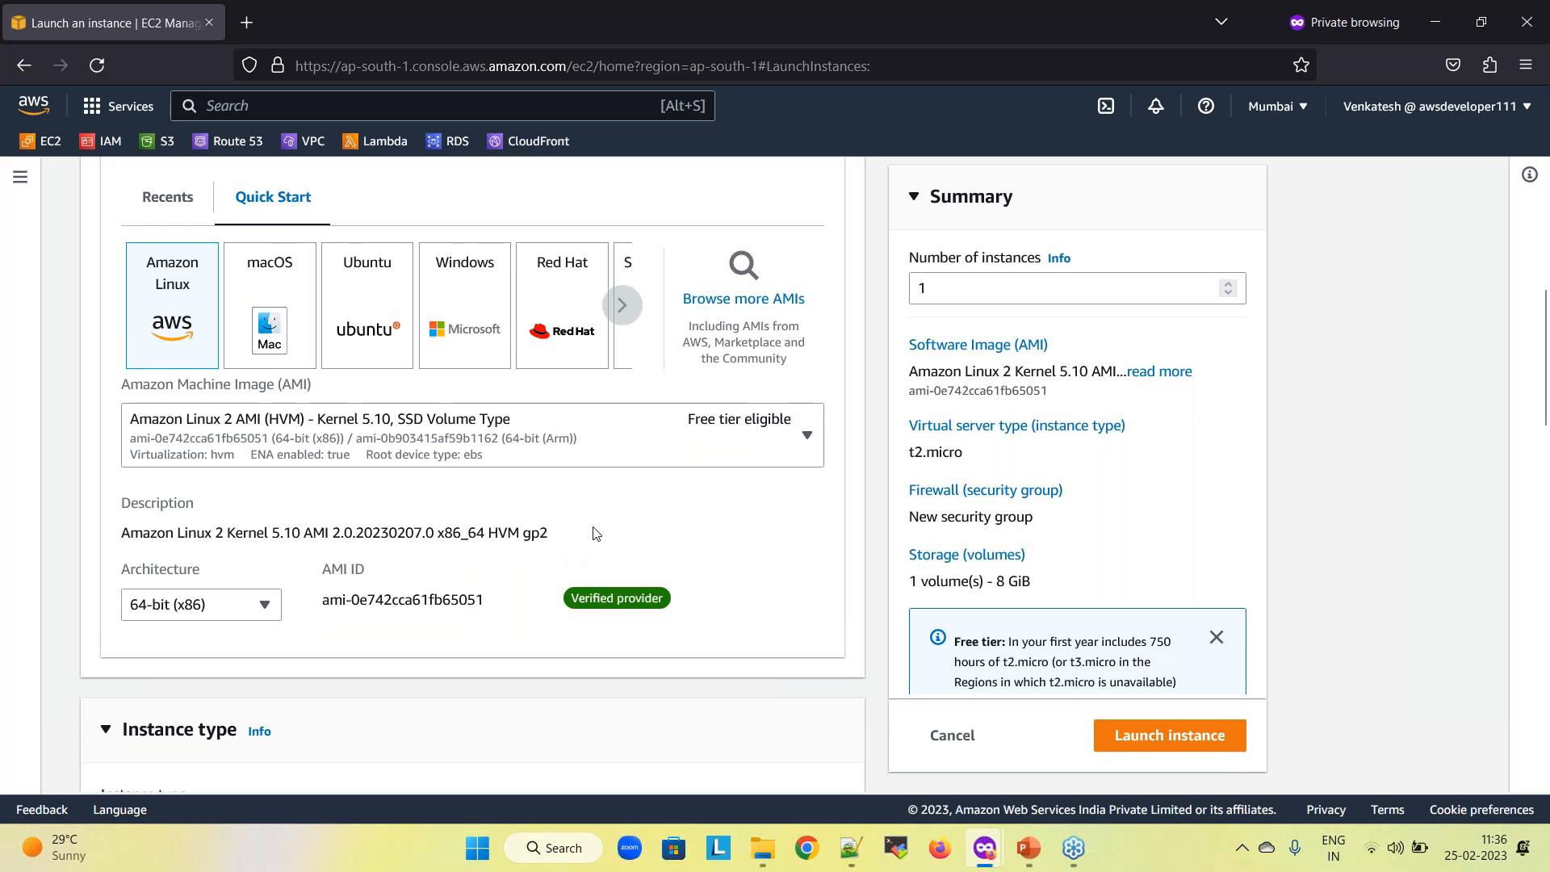
scroll(634, 507, "up", 5)
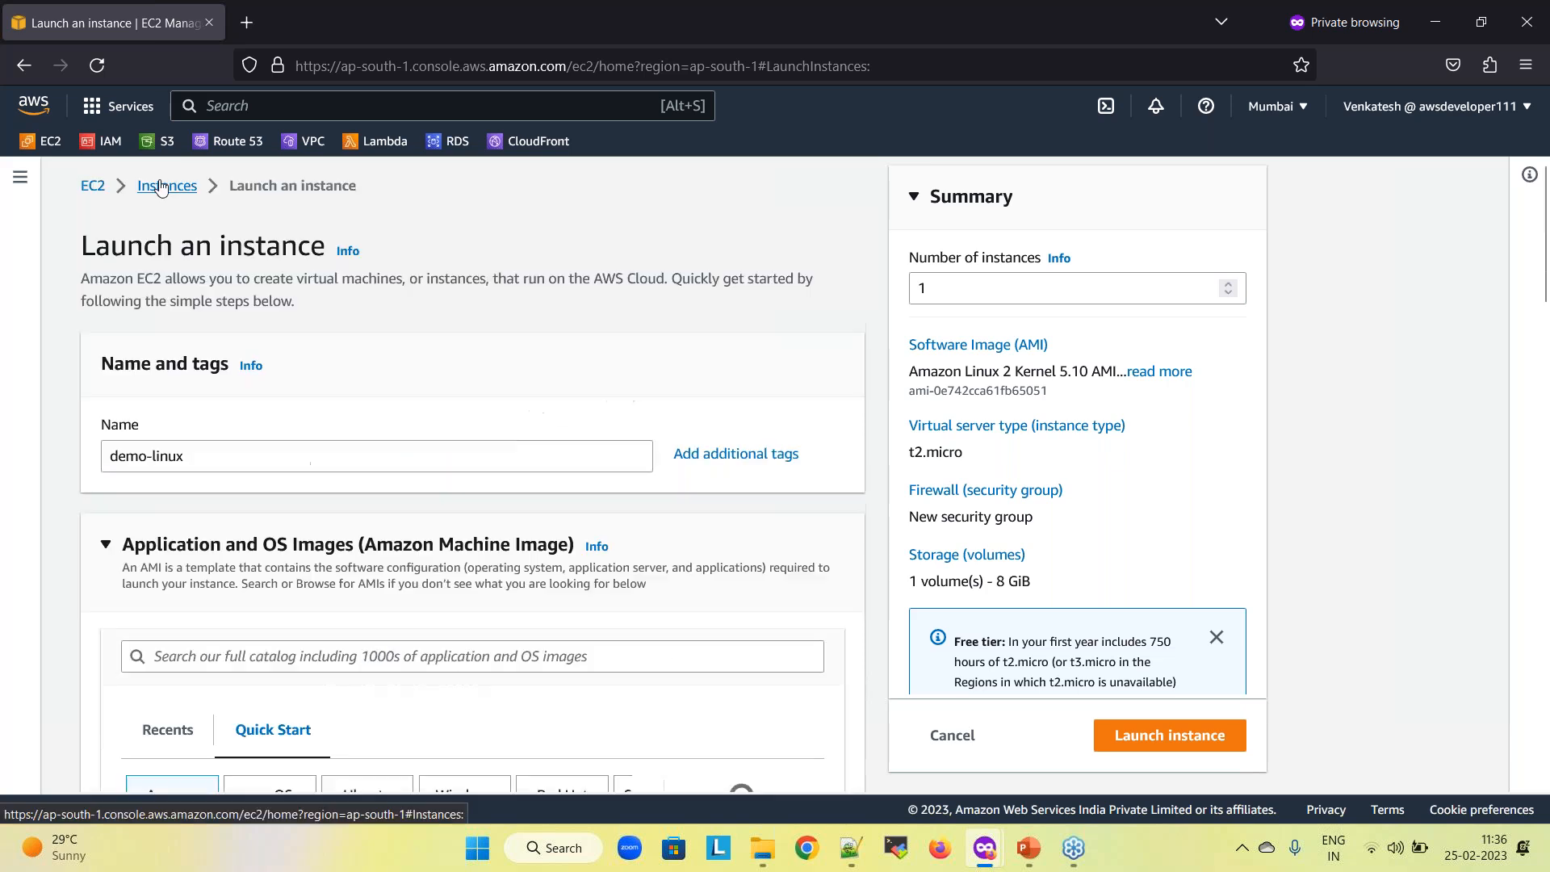
Leave the launch form for the EC2 dashboard and look over its resources and the network and security features
left_click(166, 186)
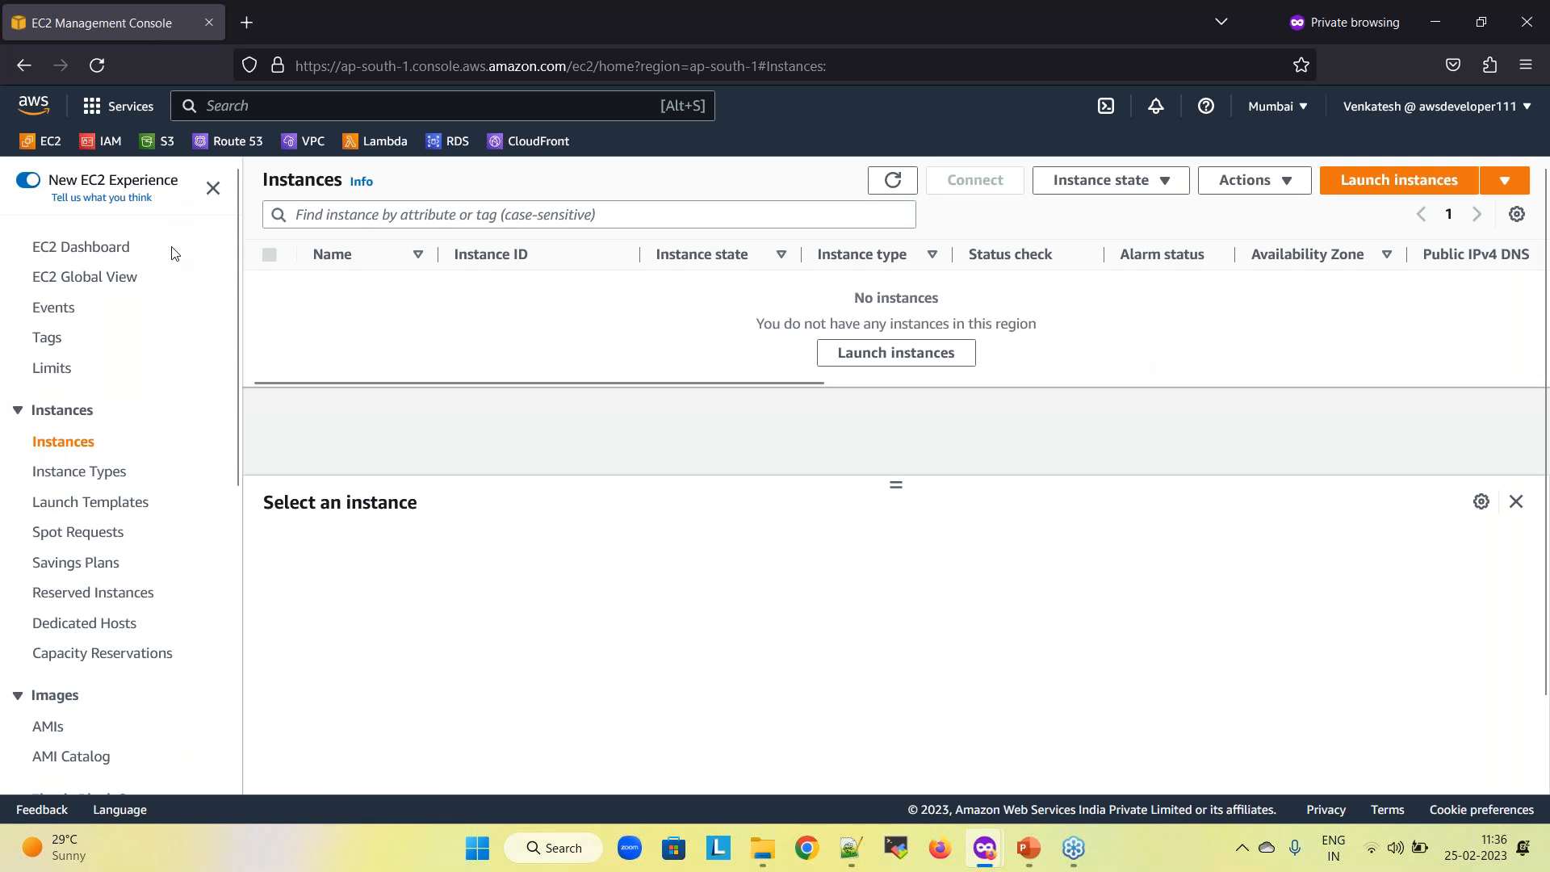
left_click(126, 251)
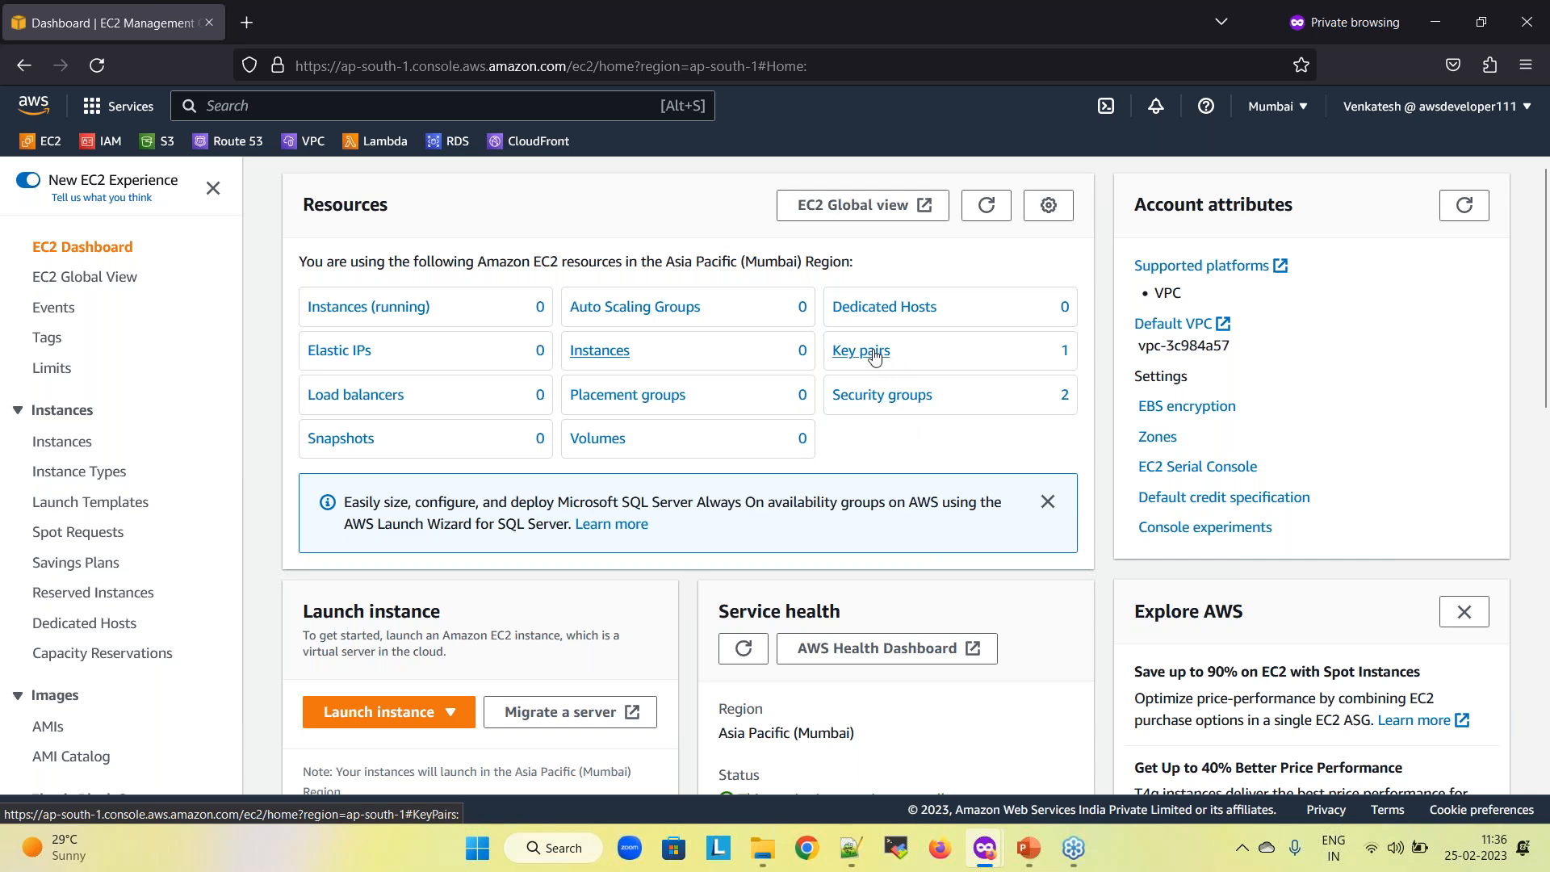
scroll(68, 557, "down", 3)
scroll(68, 557, "down", 2)
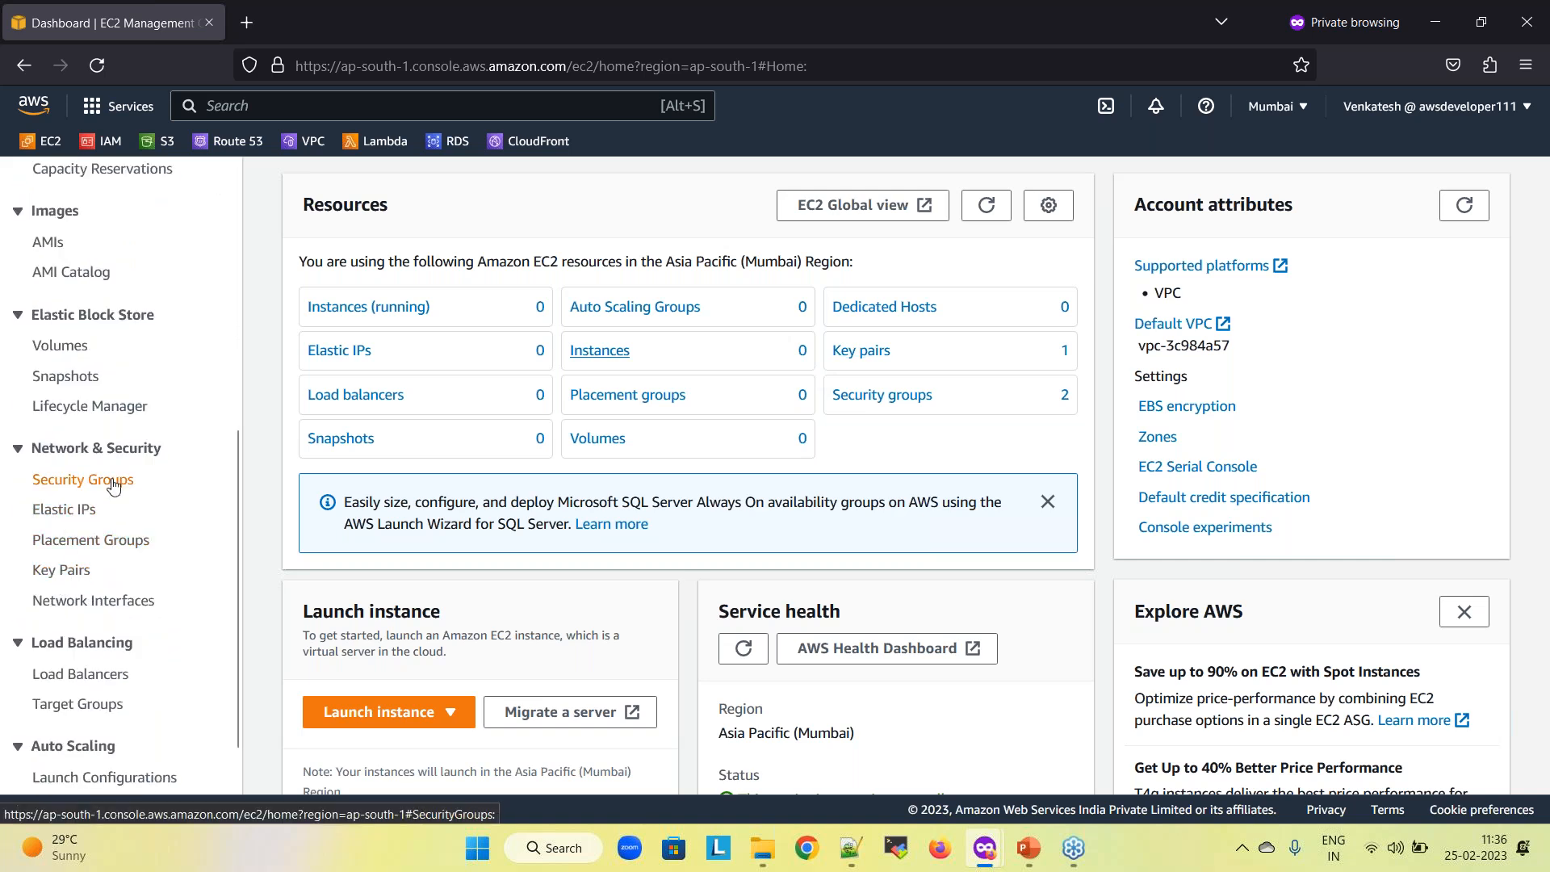
Open the key pairs list and start creating a new key pair named demo-mumbai-kp
left_click(870, 354)
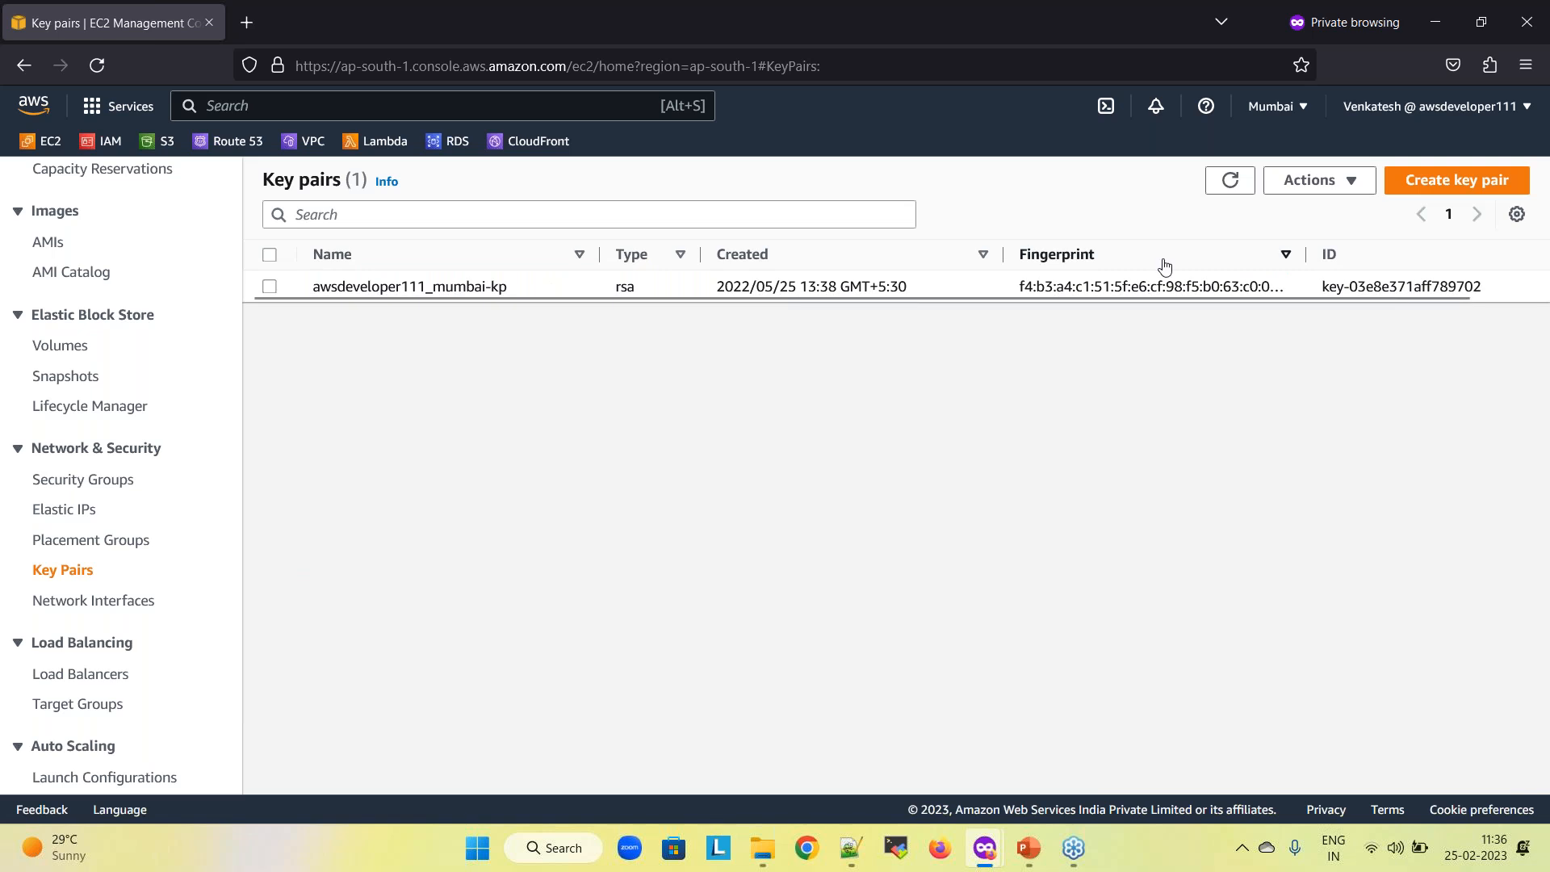
left_click(1441, 193)
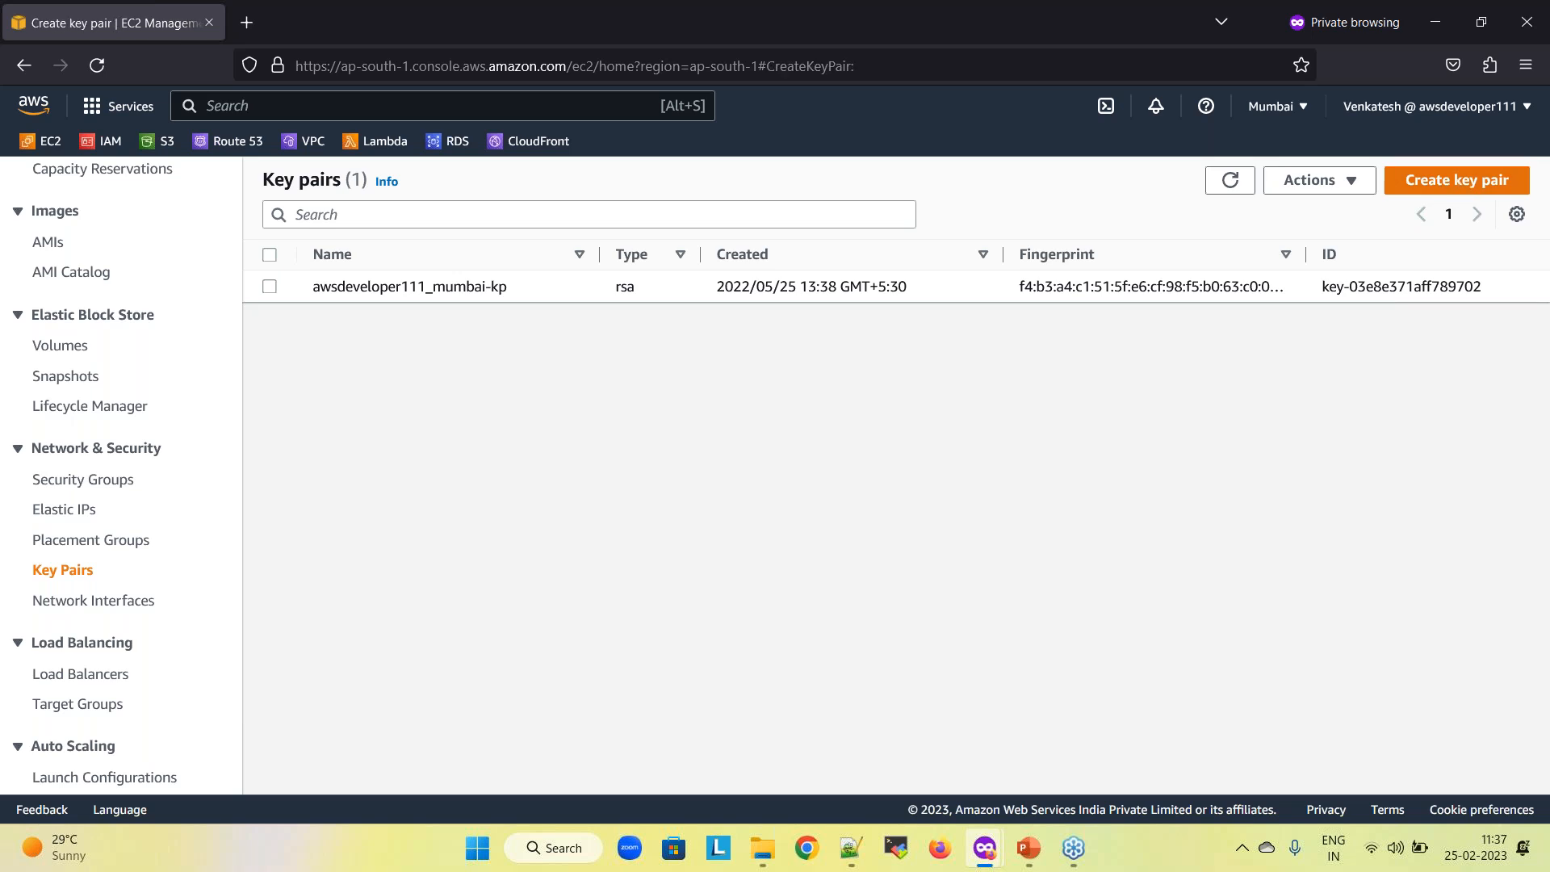
left_click(364, 433)
type("demo")
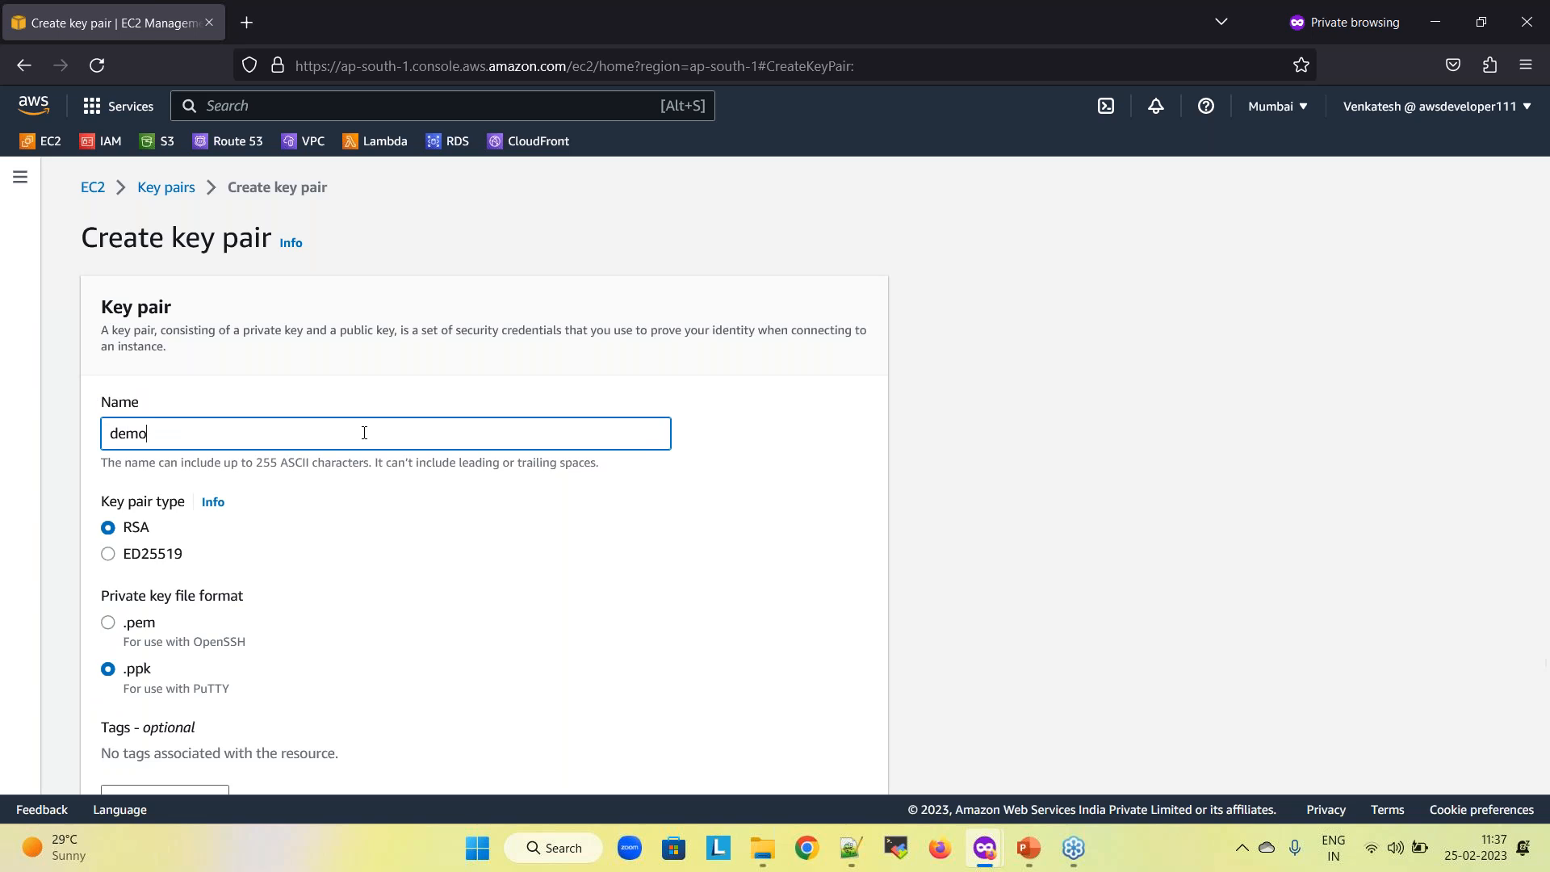
type("-mumbai-kp")
scroll(364, 432, "down", 2)
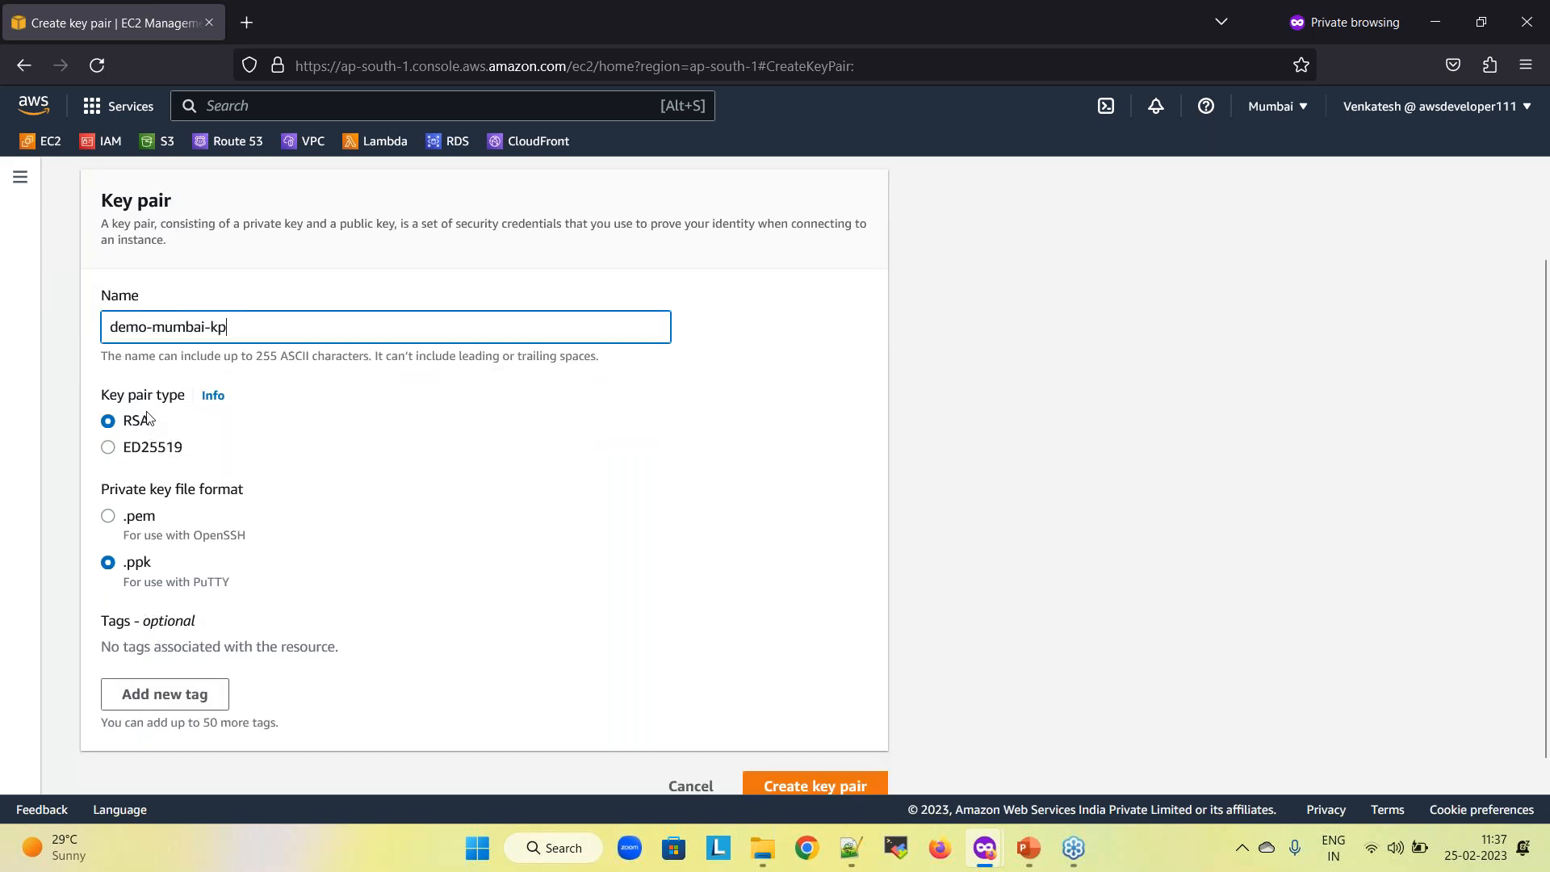
Create the key pair with type RSA and the .pem private key format, and check the downloaded file in its folder
left_click(111, 449)
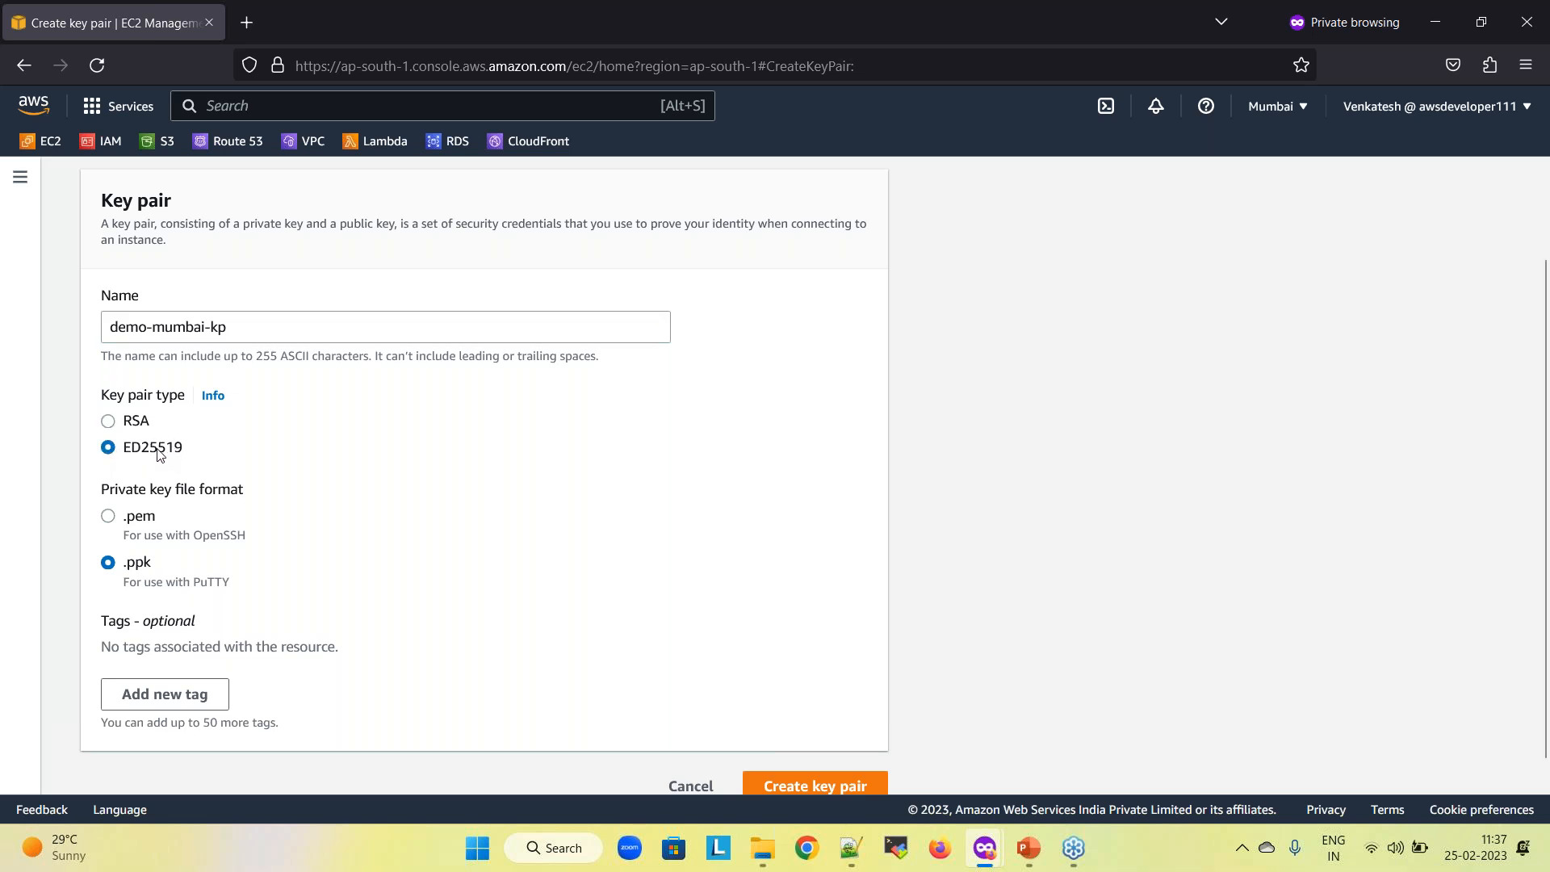
left_click(109, 423)
scroll(256, 466, "down", 1)
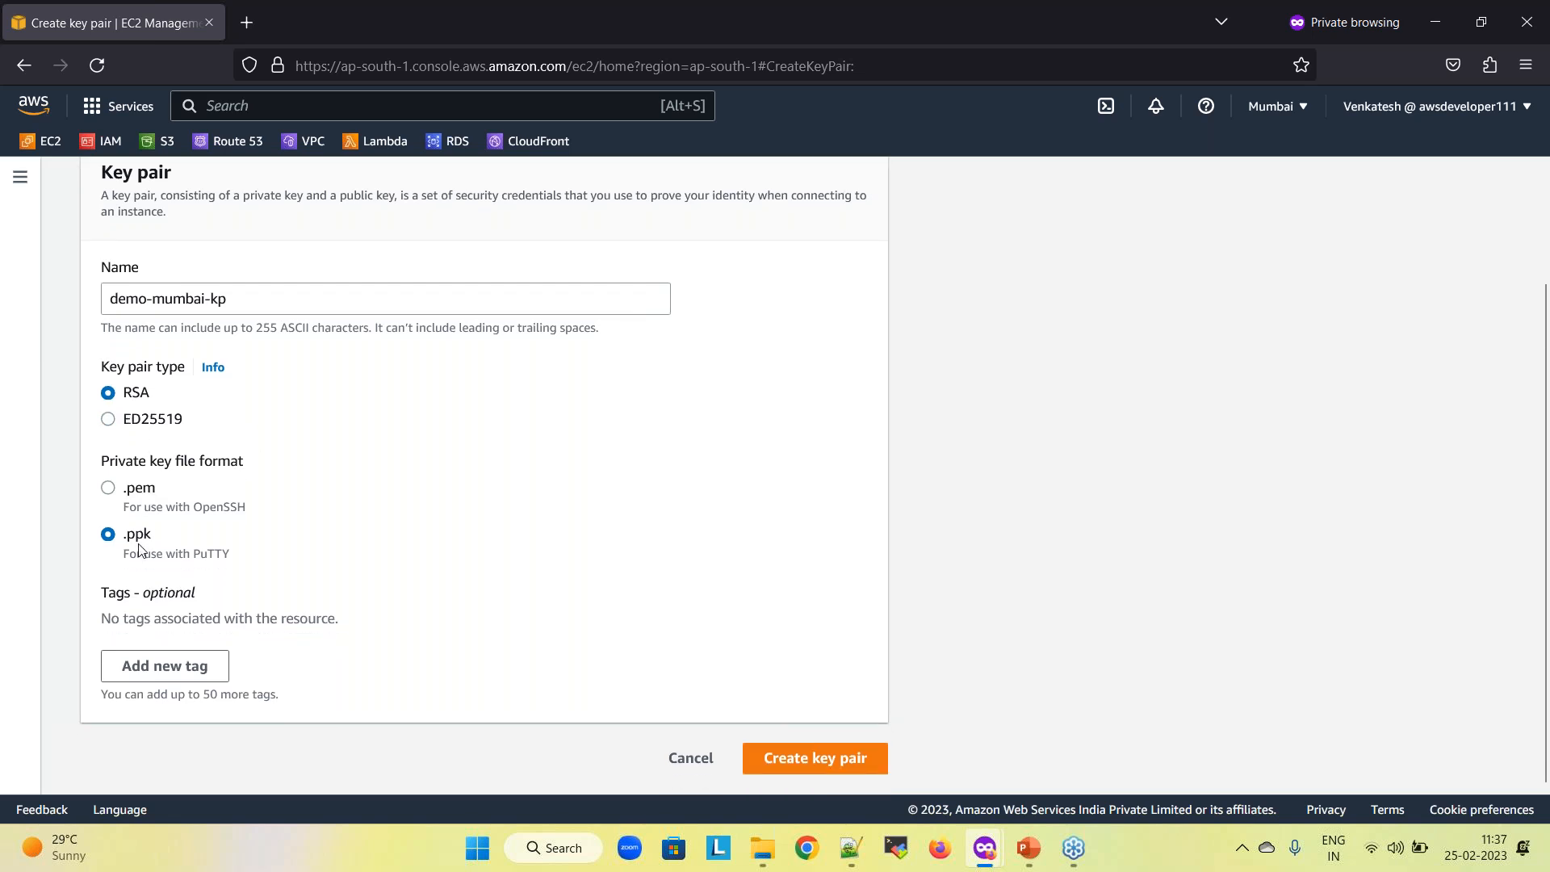
double_click(204, 557)
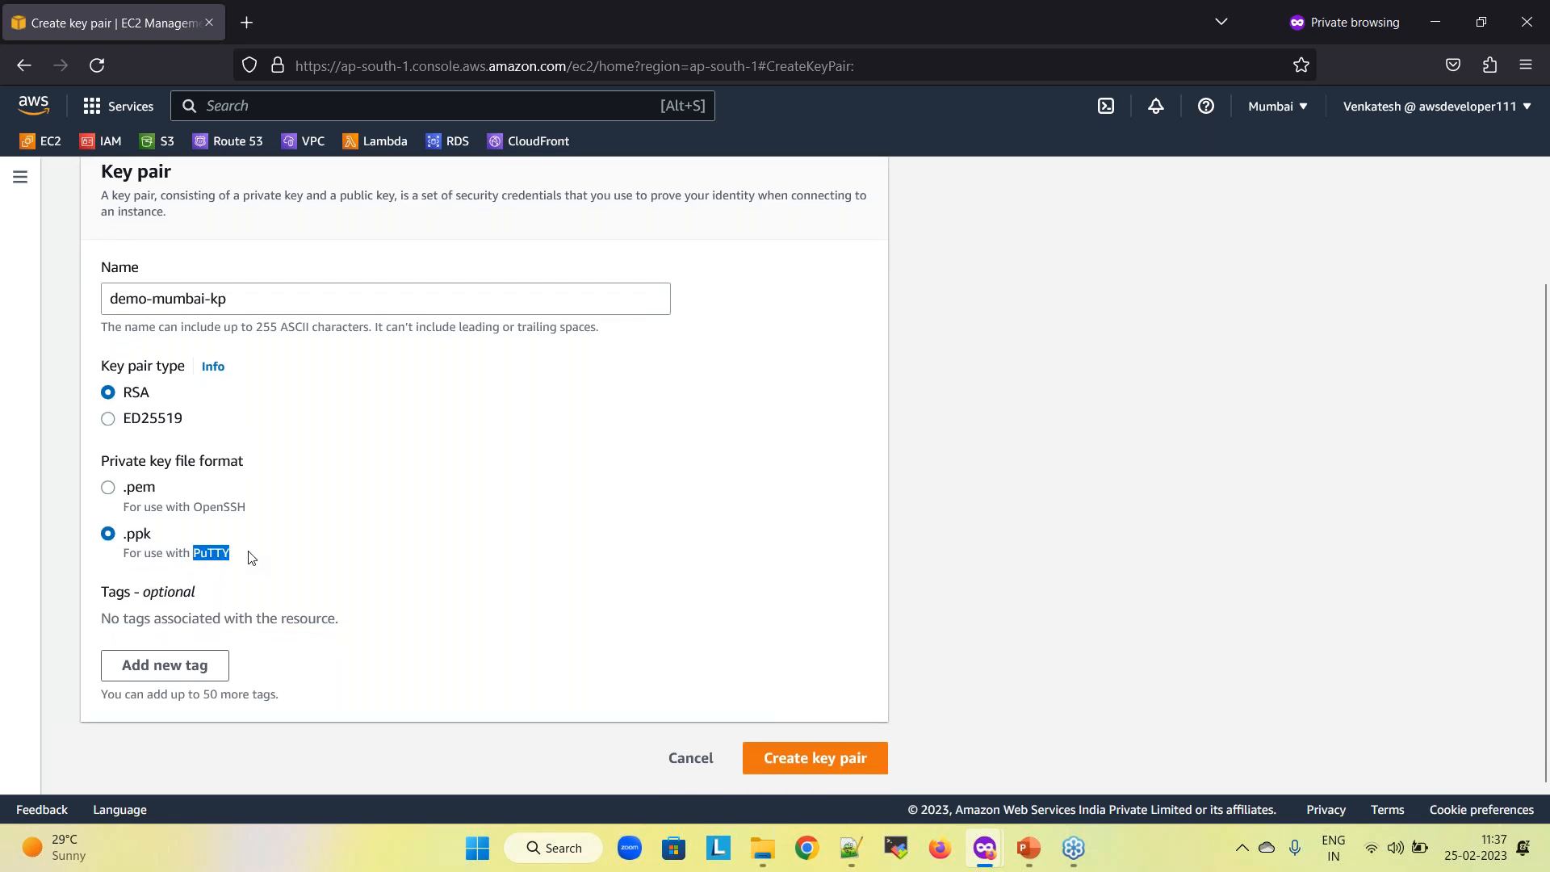
left_click(131, 490)
left_click(878, 758)
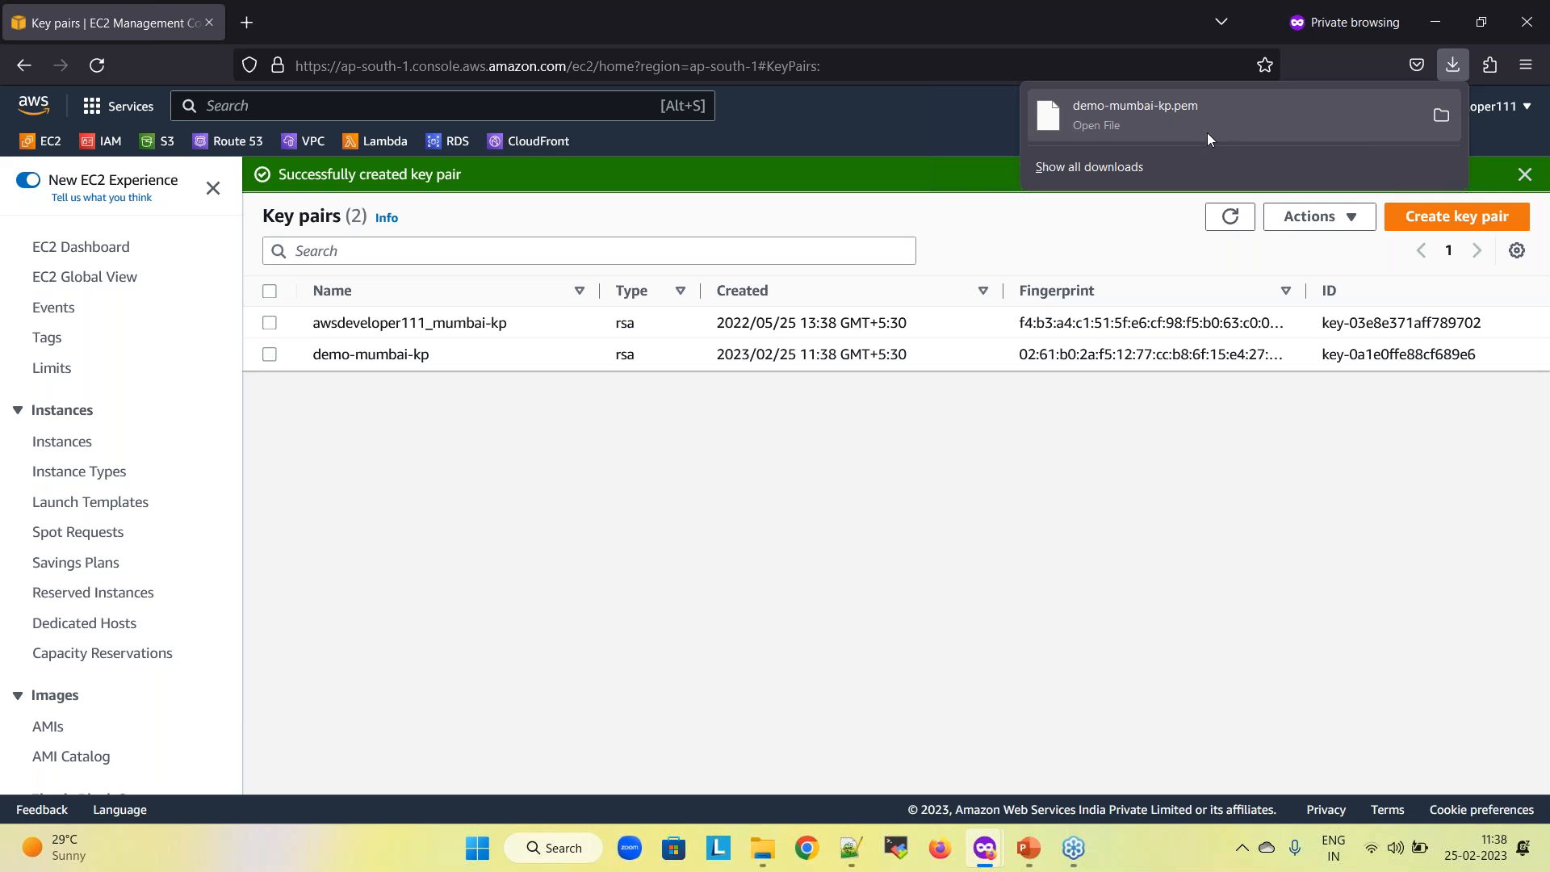
left_click(1439, 115)
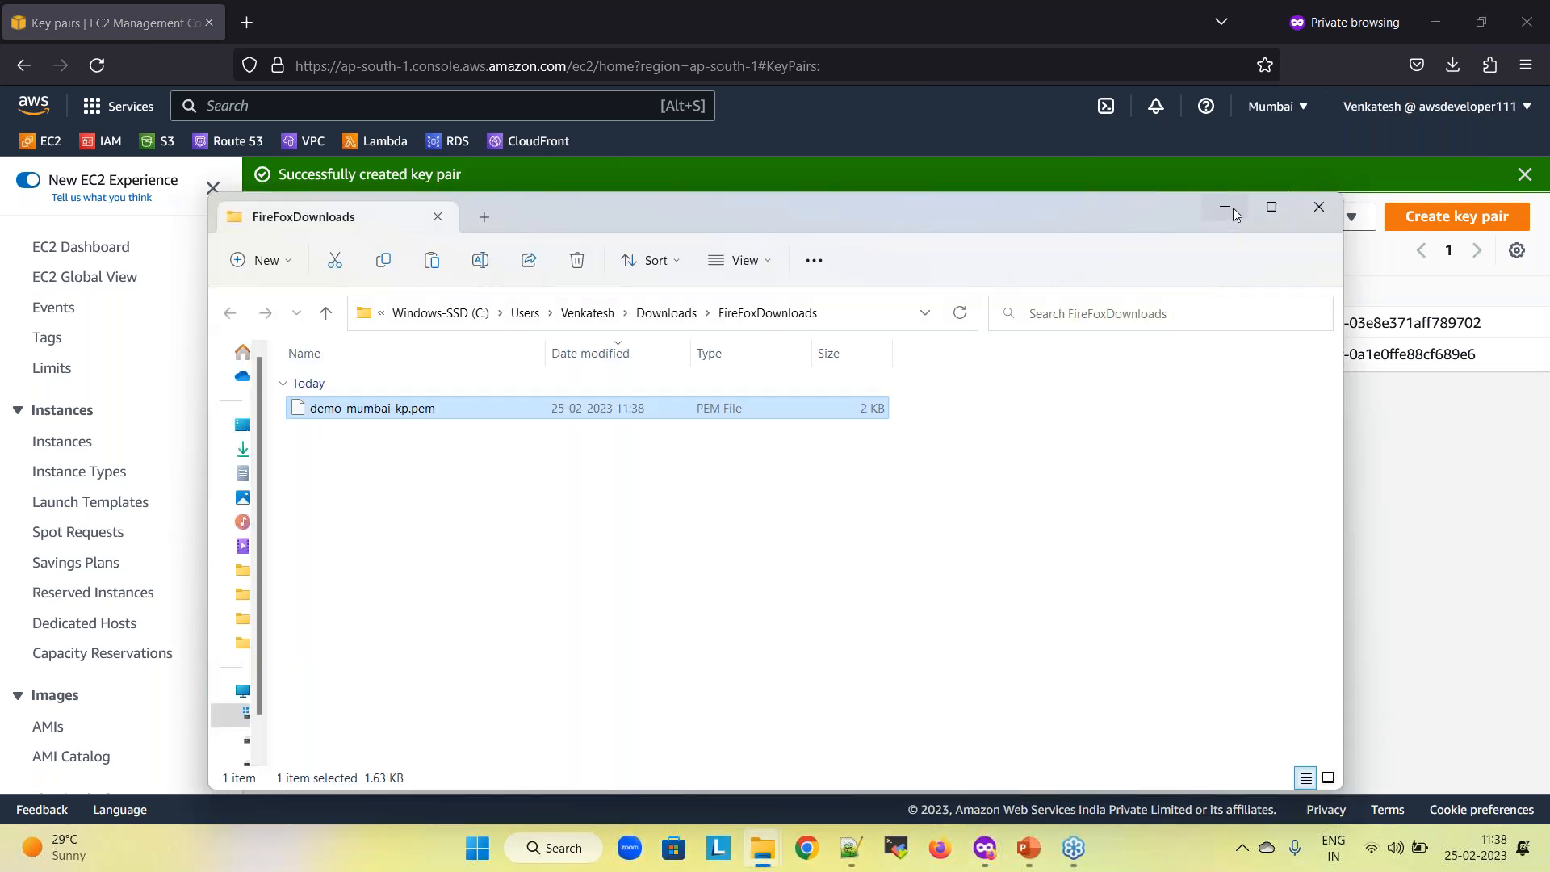
left_click(1225, 207)
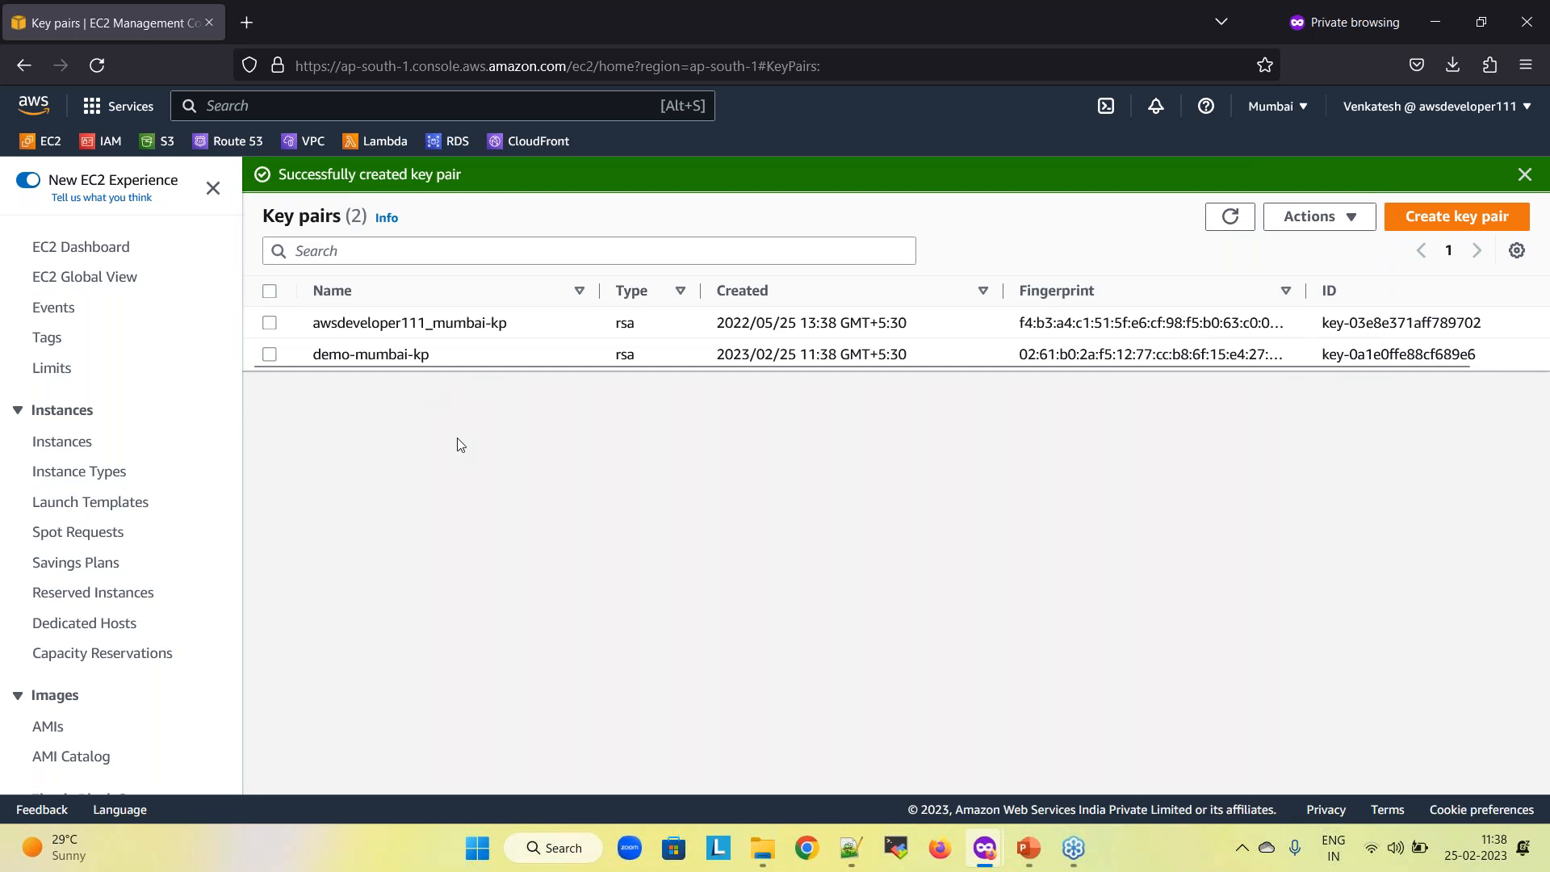
Start a new security group named demo-ssh-rdp with the description "to ssh and RDP to my instances"
left_click(86, 251)
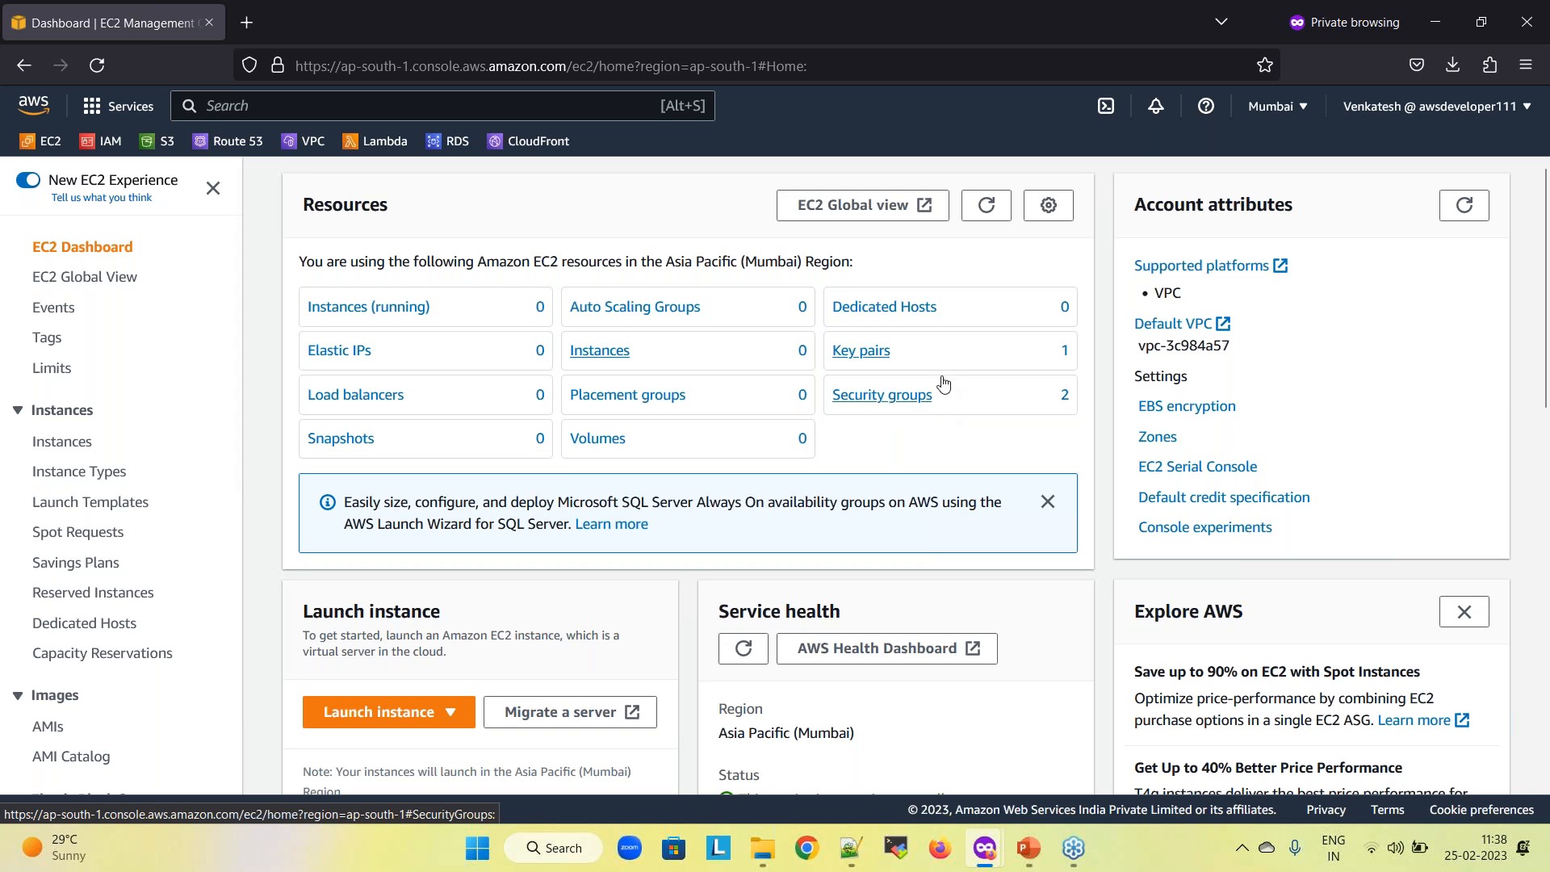
left_click(924, 401)
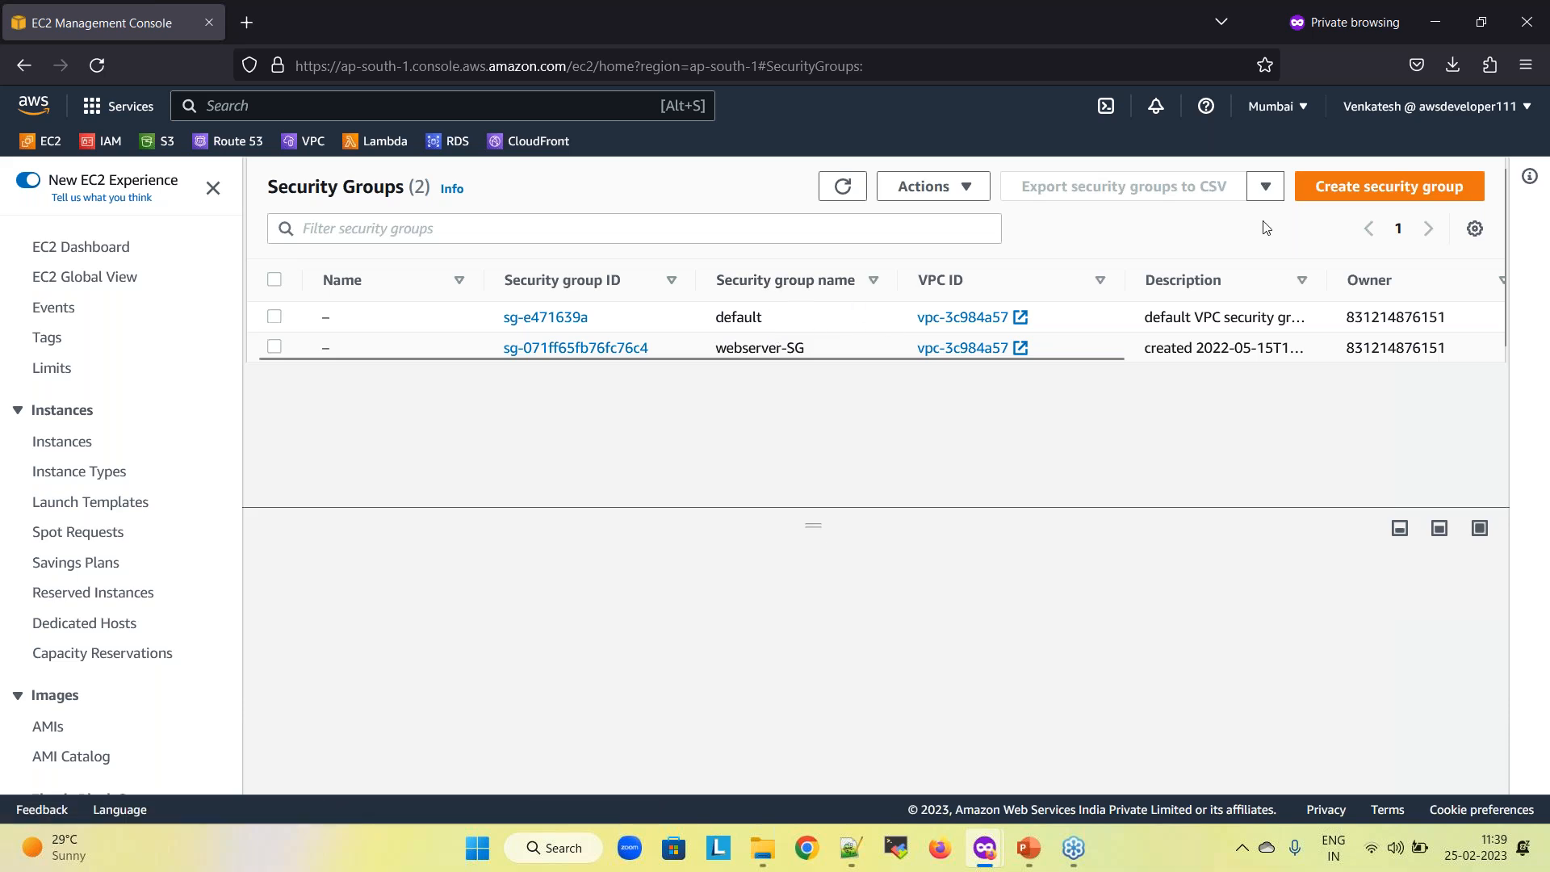
left_click(1382, 193)
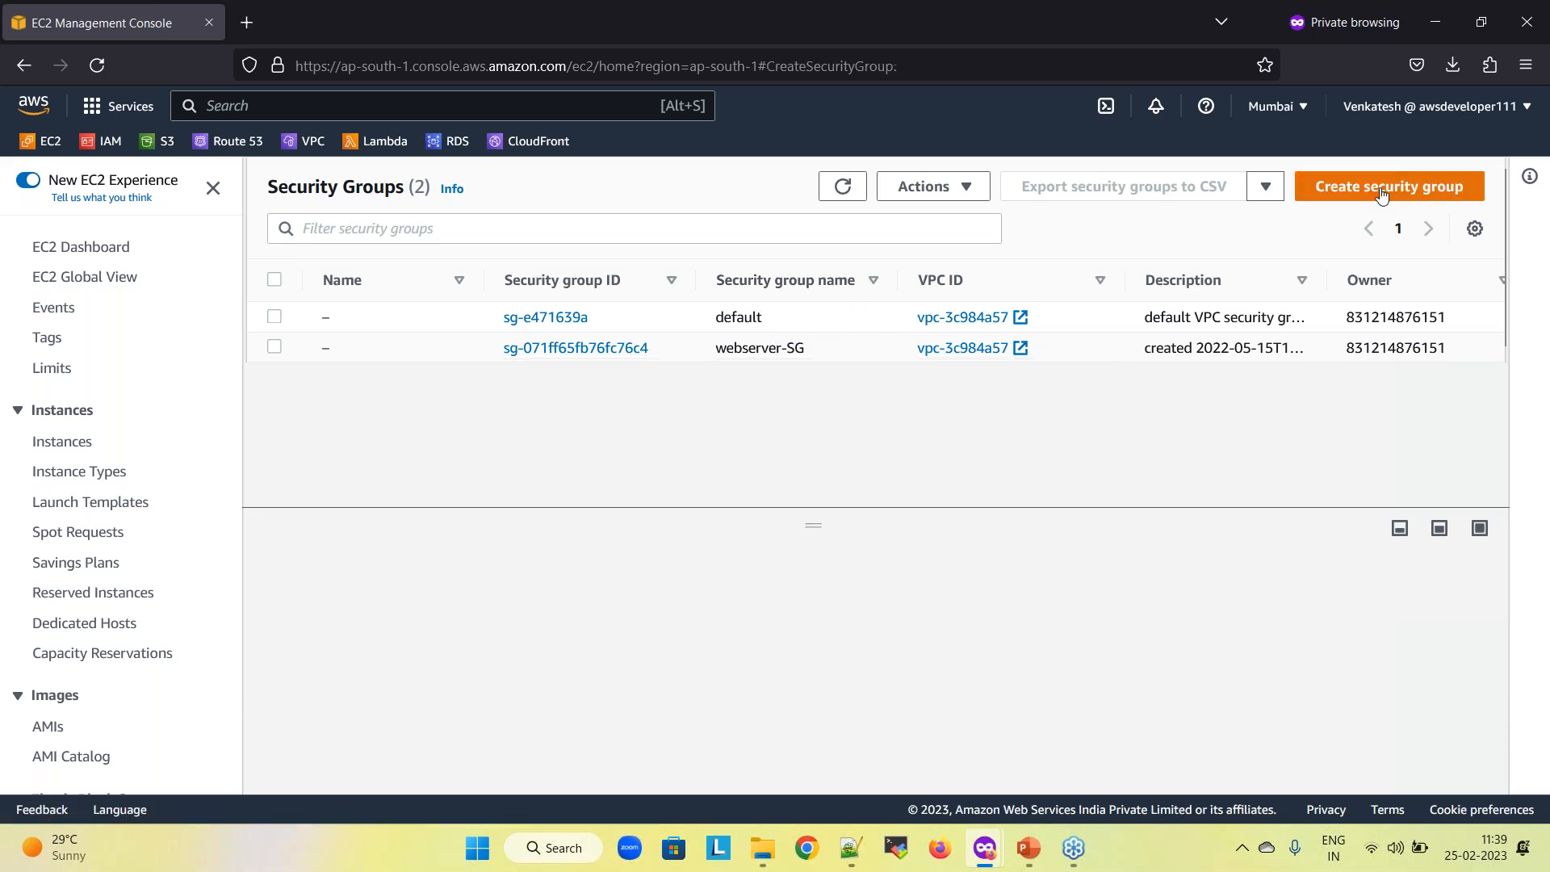
left_click(402, 433)
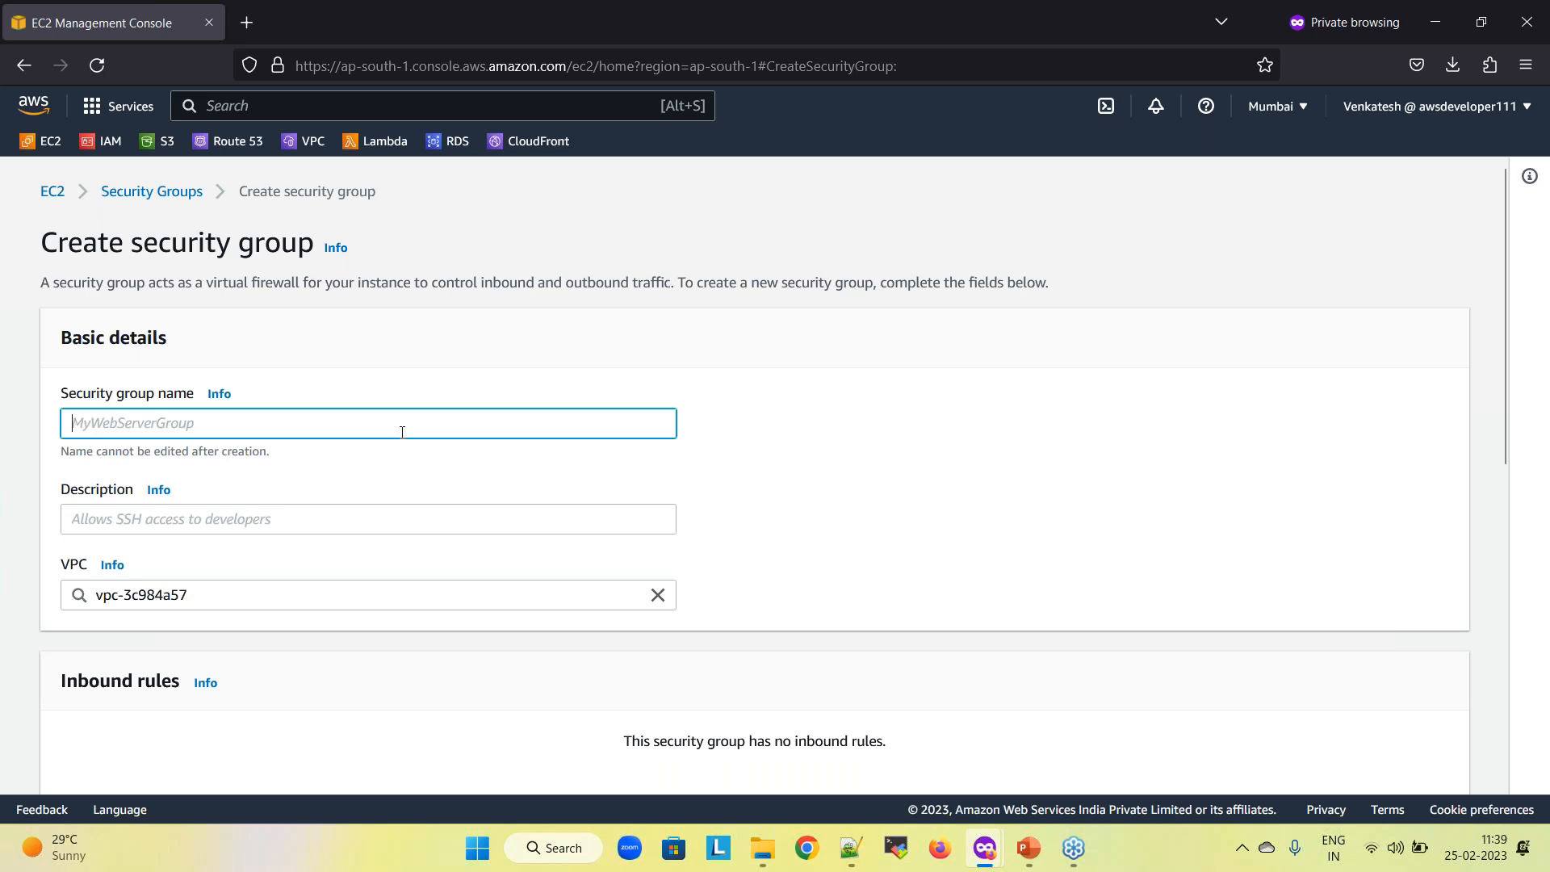
type("demo-ssh-rdp")
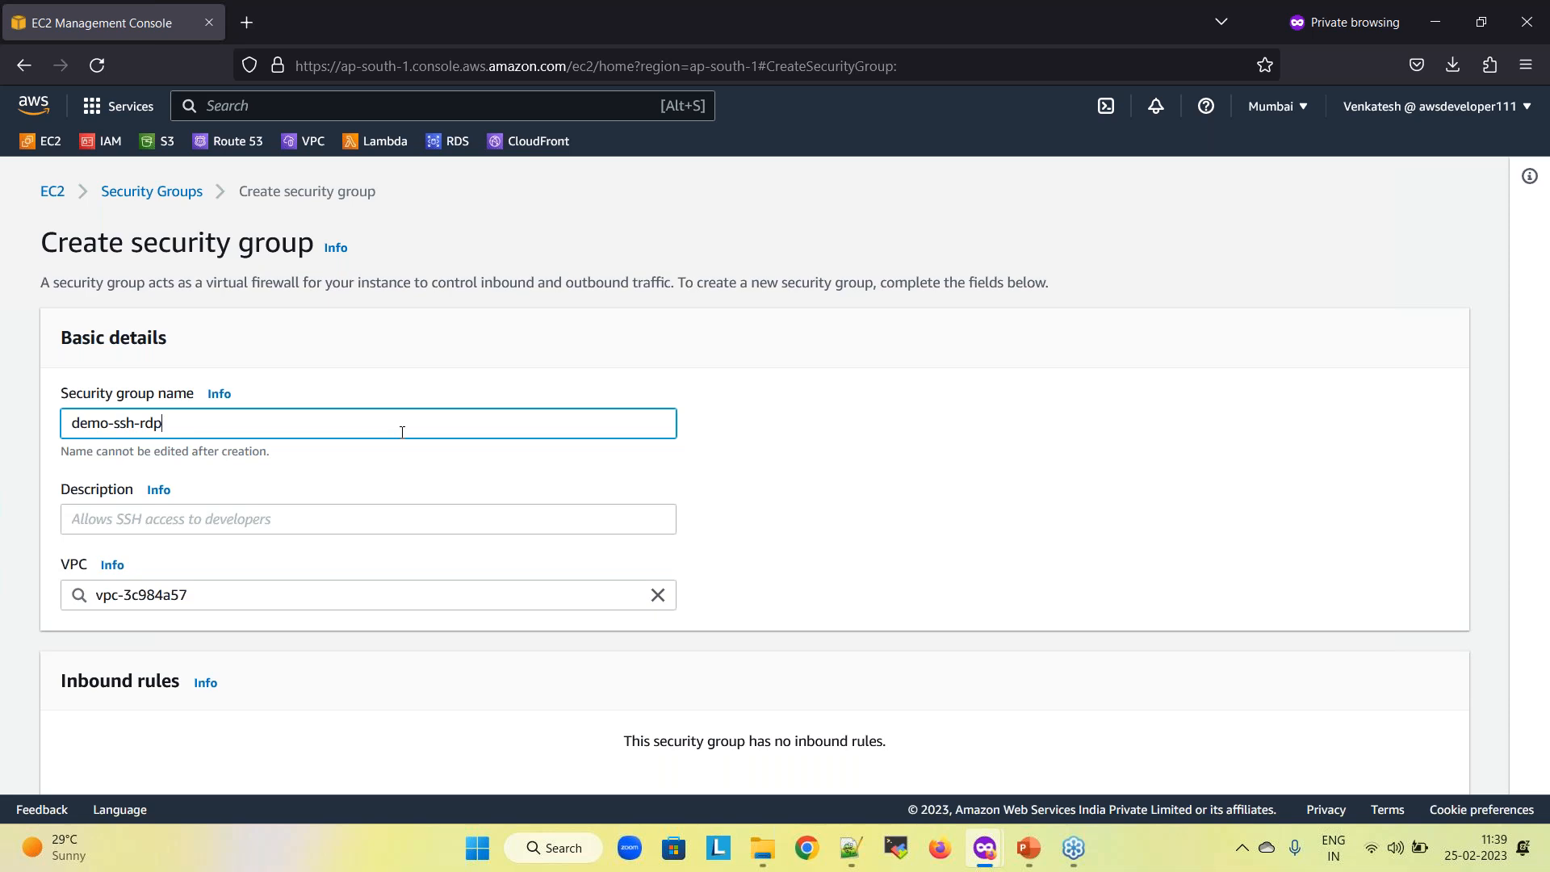
left_click(252, 517)
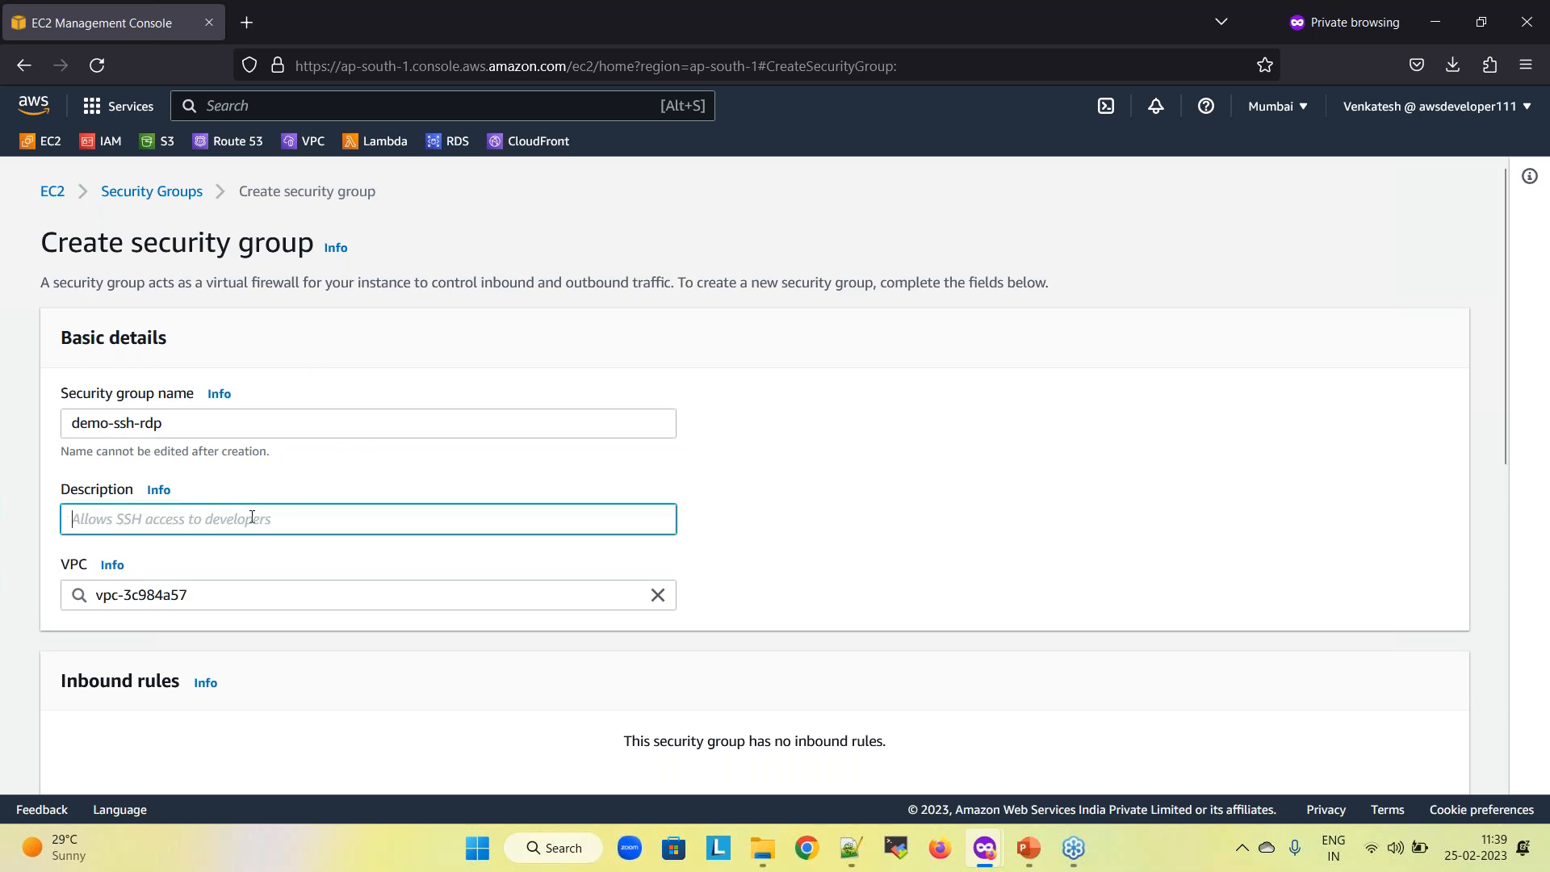
type("to ssh and RDP to my instances")
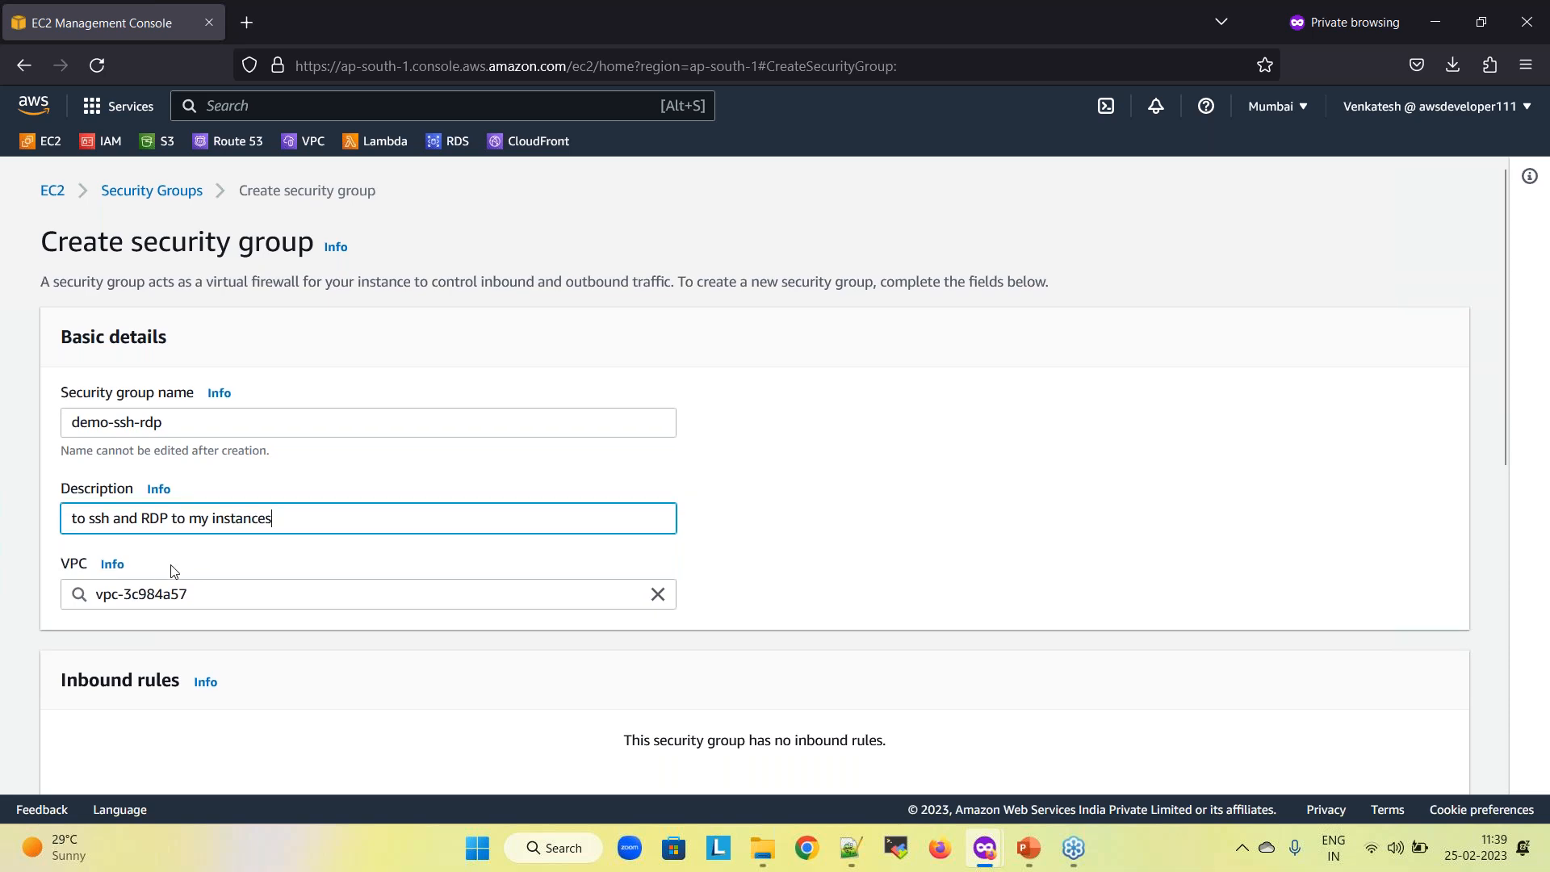
Reselect the default VPC vpc-3c984a57 for the new security group
scroll(66, 479, "down", 3)
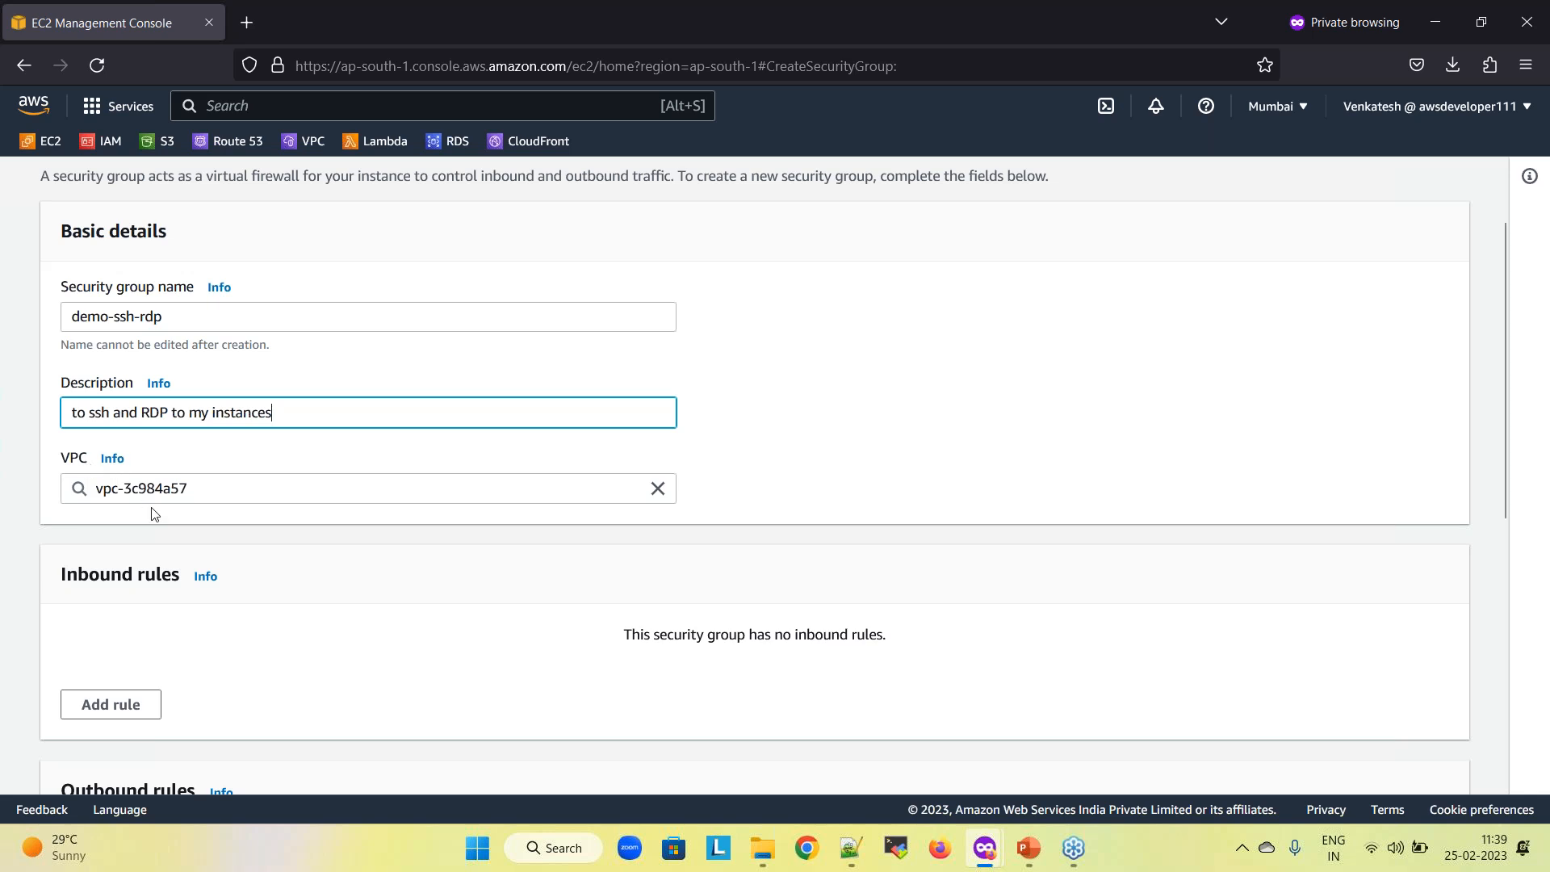
left_click(195, 487)
left_click_drag(194, 488, 78, 487)
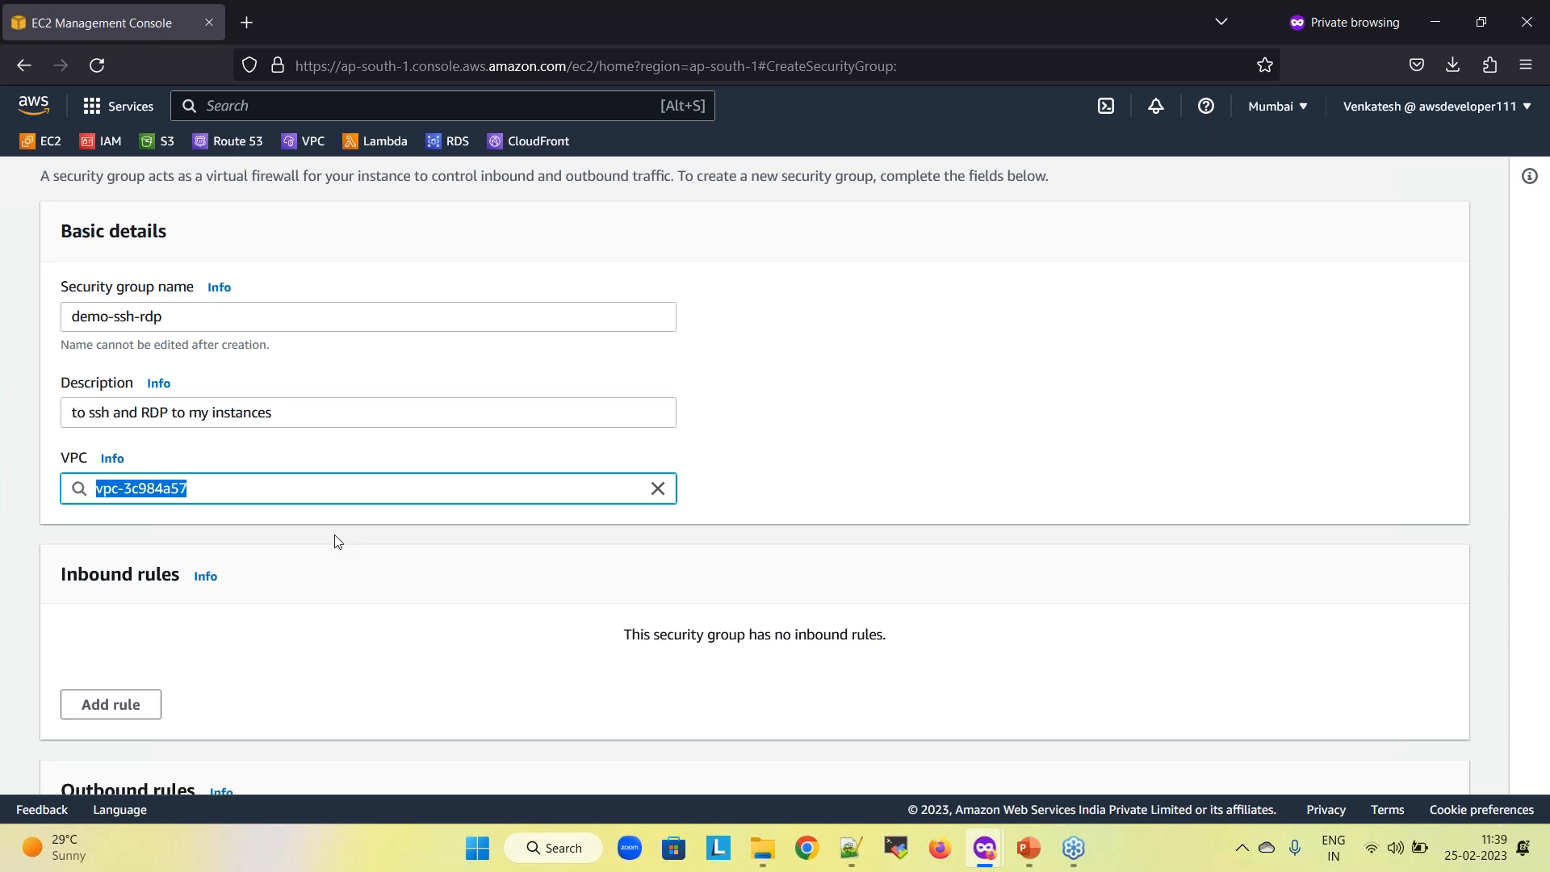
left_click(284, 499)
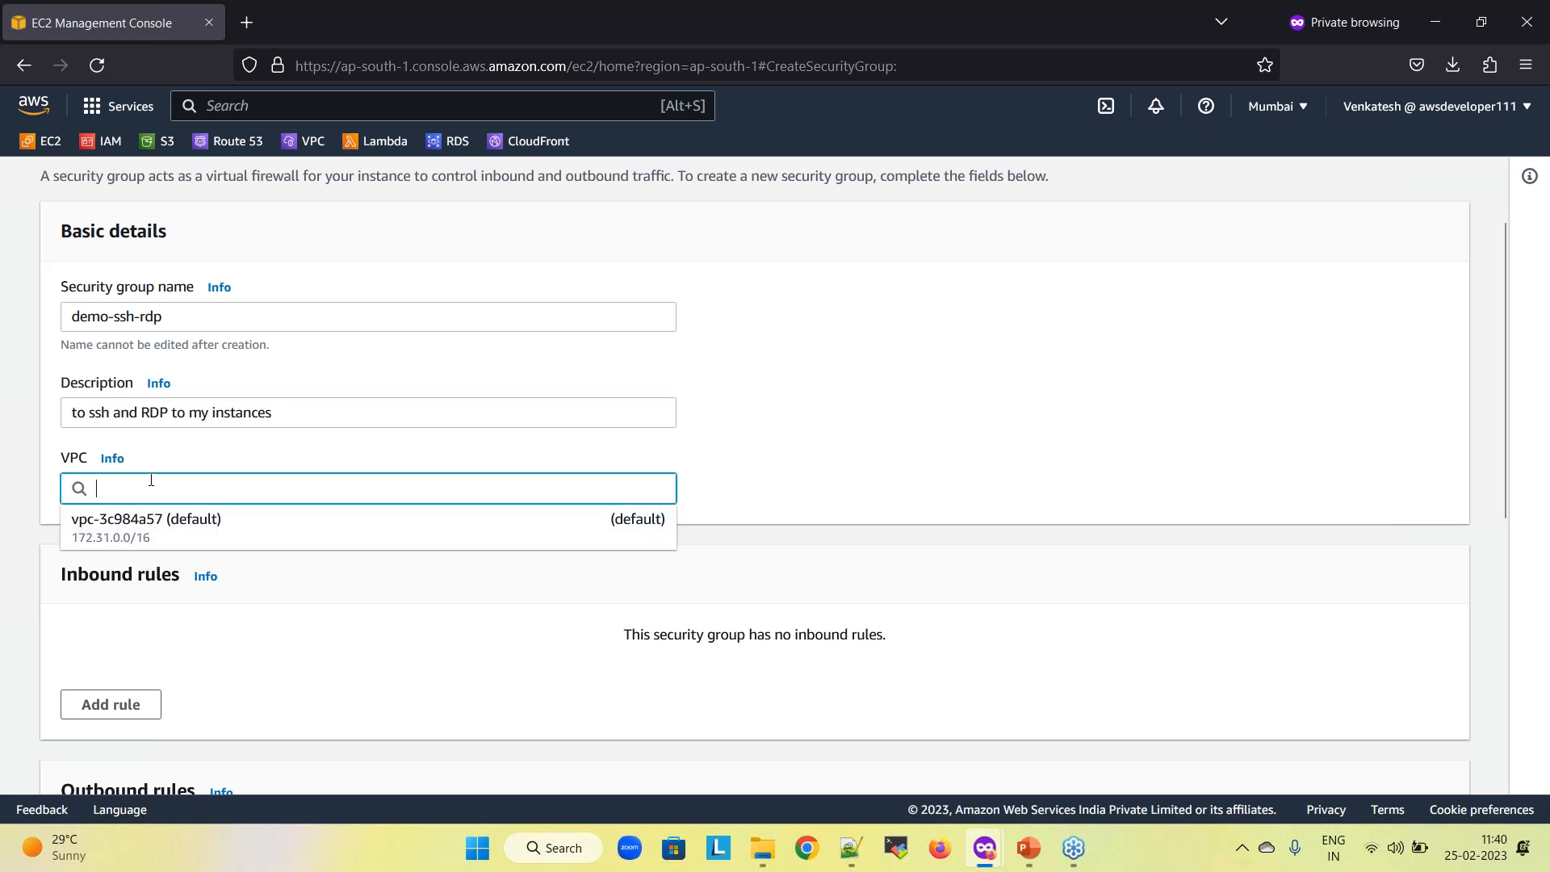
left_click(146, 533)
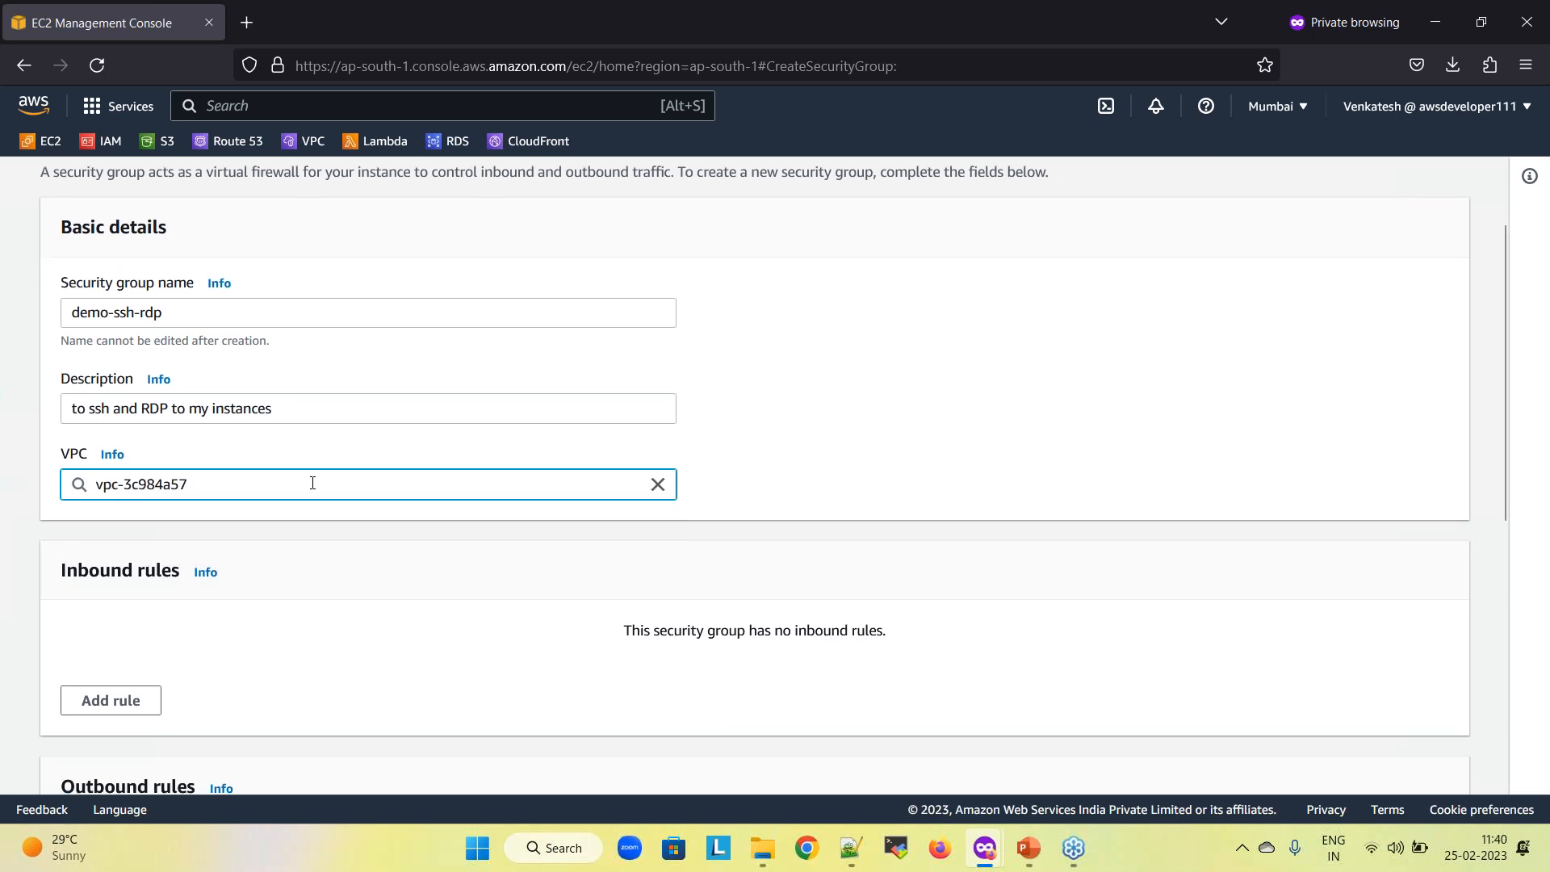
Add an inbound rule of type SSH to the security group and check its port range
scroll(155, 351, "down", 3)
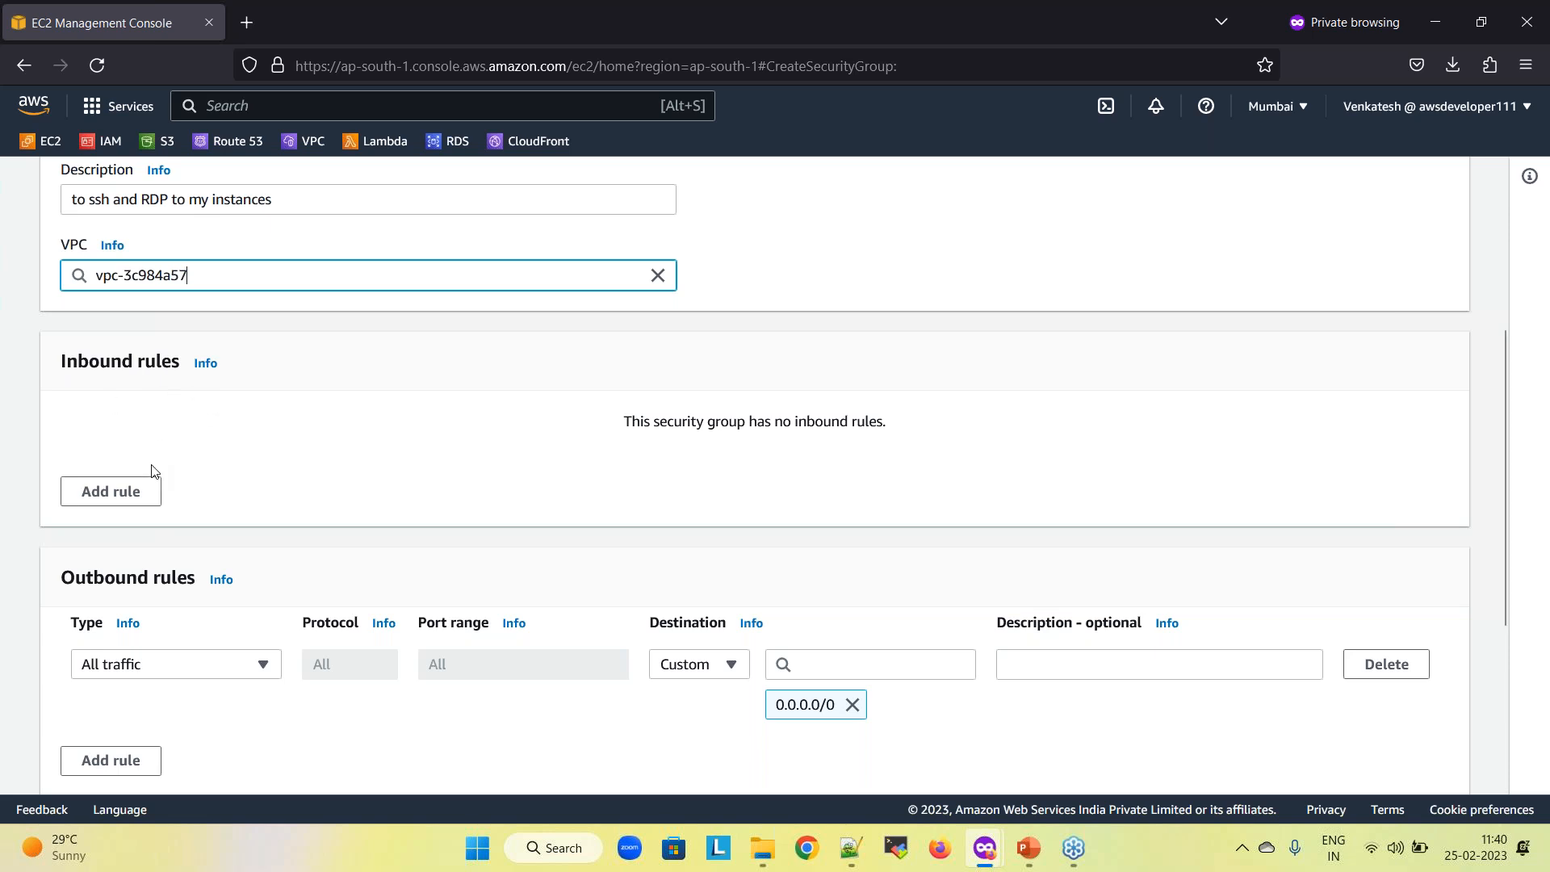
left_click(106, 498)
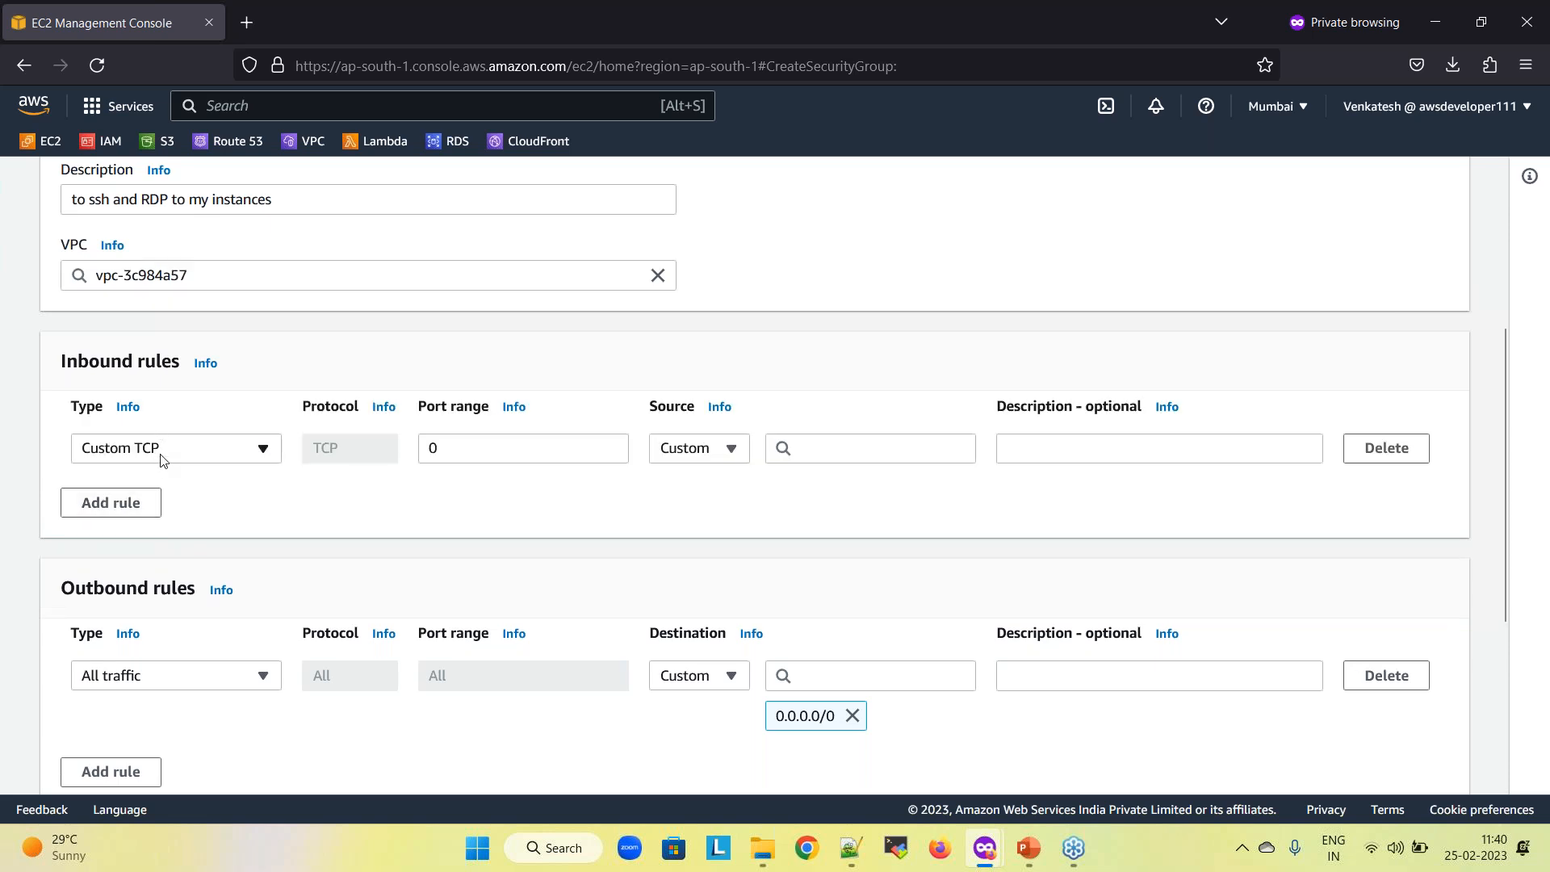
left_click(162, 458)
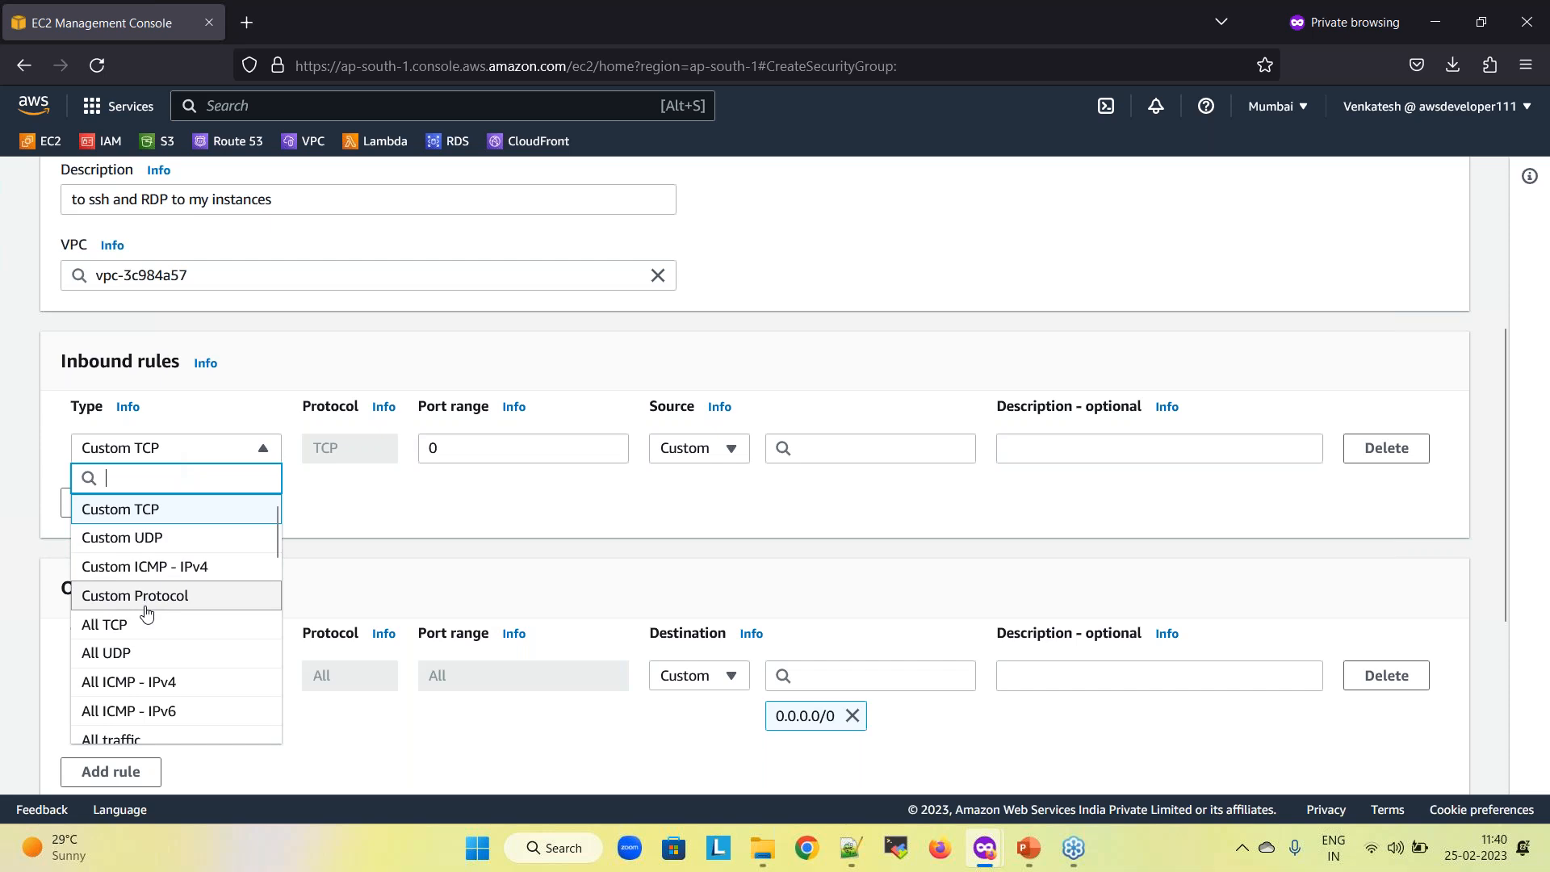
scroll(139, 628, "down", 2)
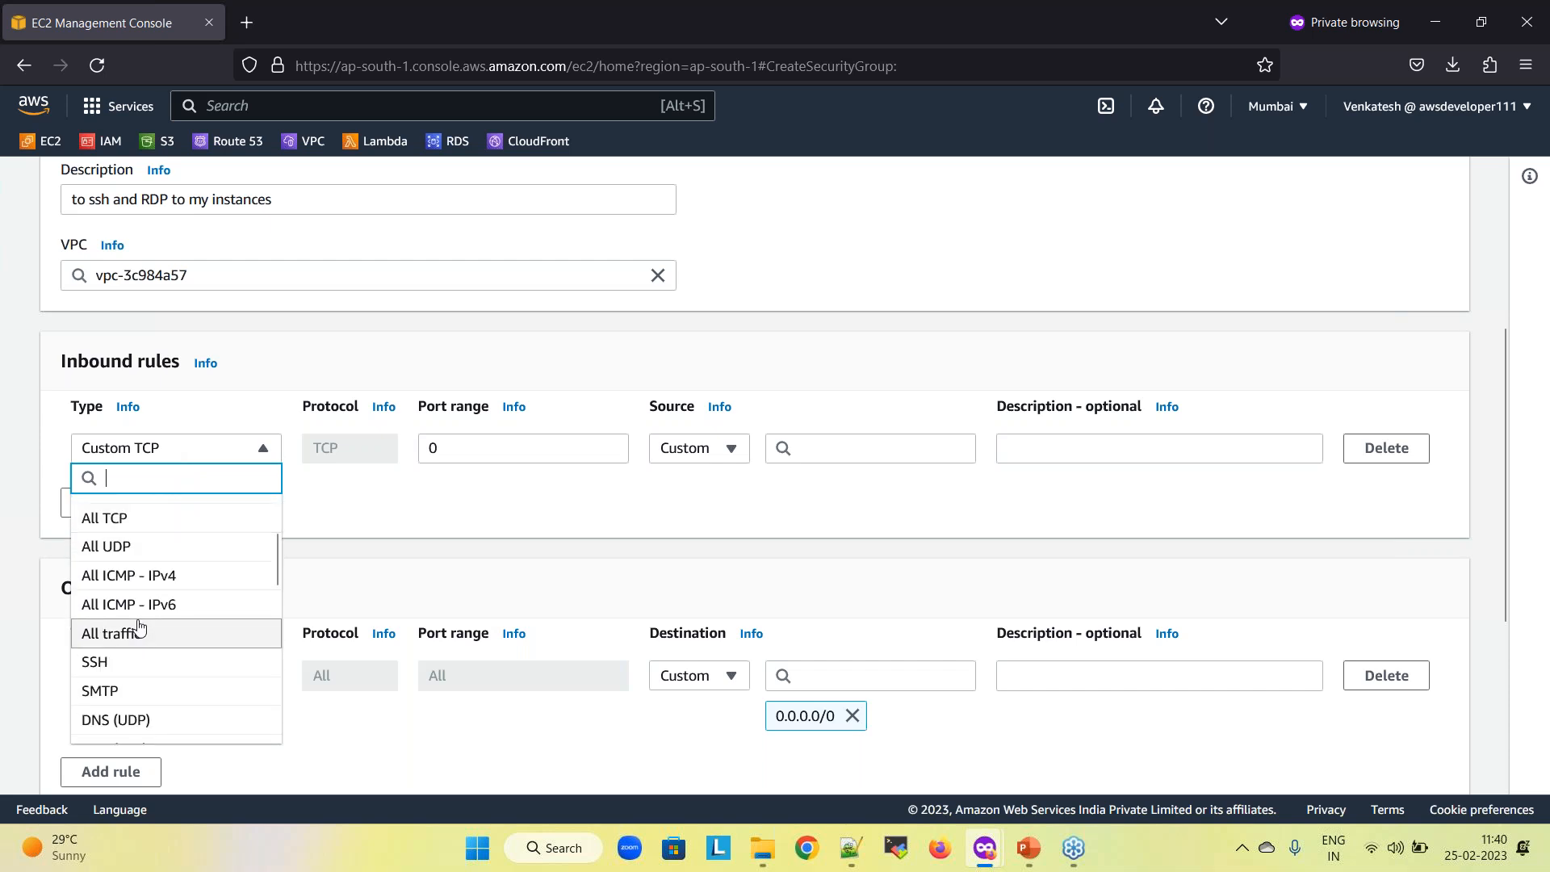
left_click(120, 666)
left_click_drag(458, 450, 429, 449)
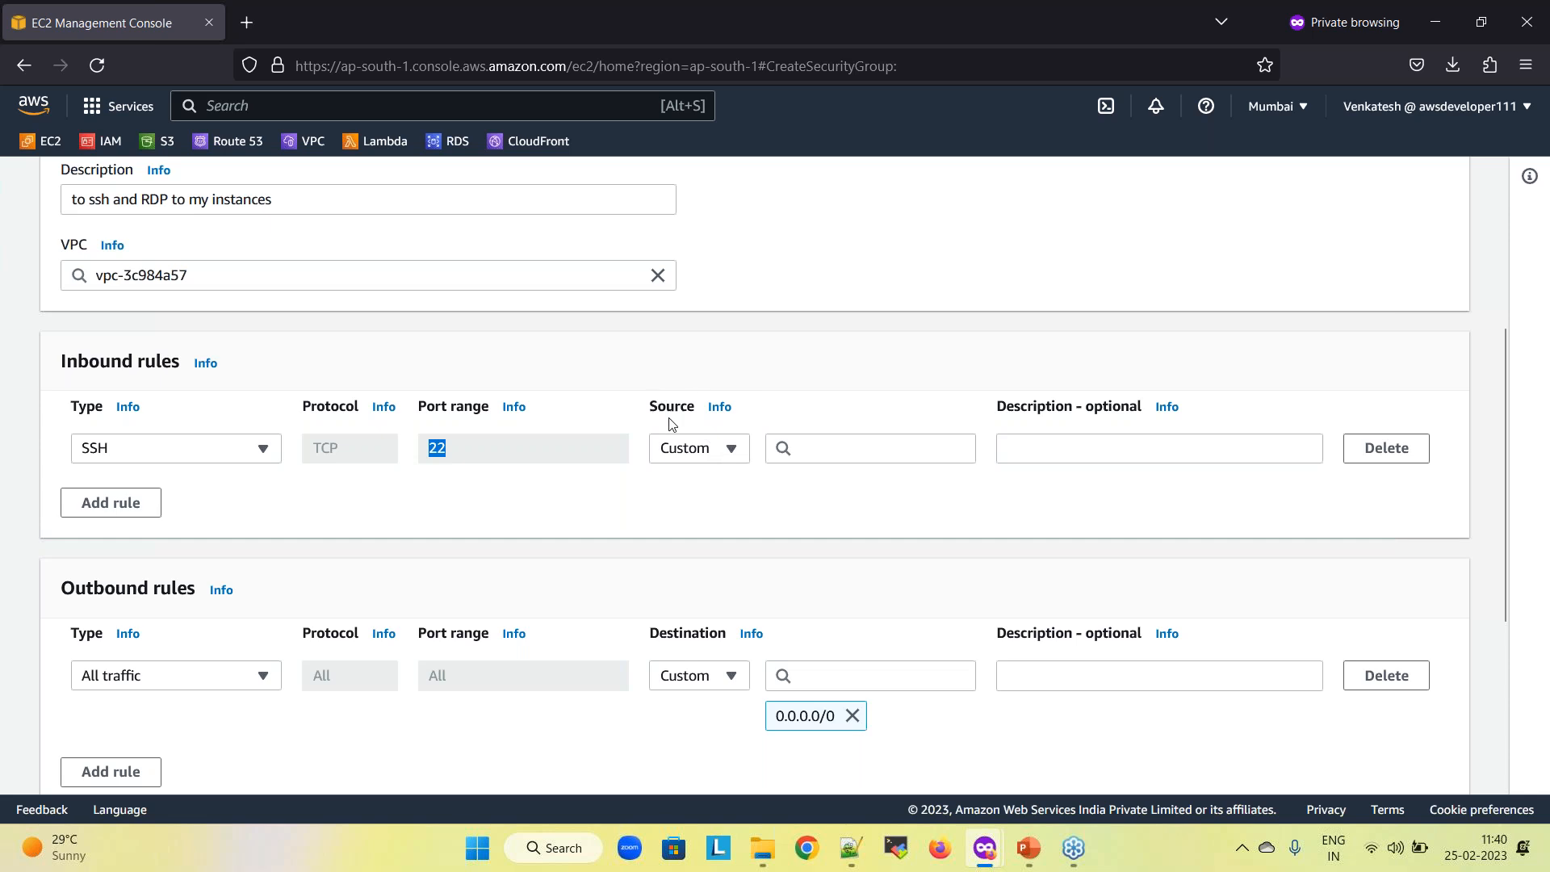
Try Anywhere-IPv4 as the source of the SSH inbound rule
left_click(731, 450)
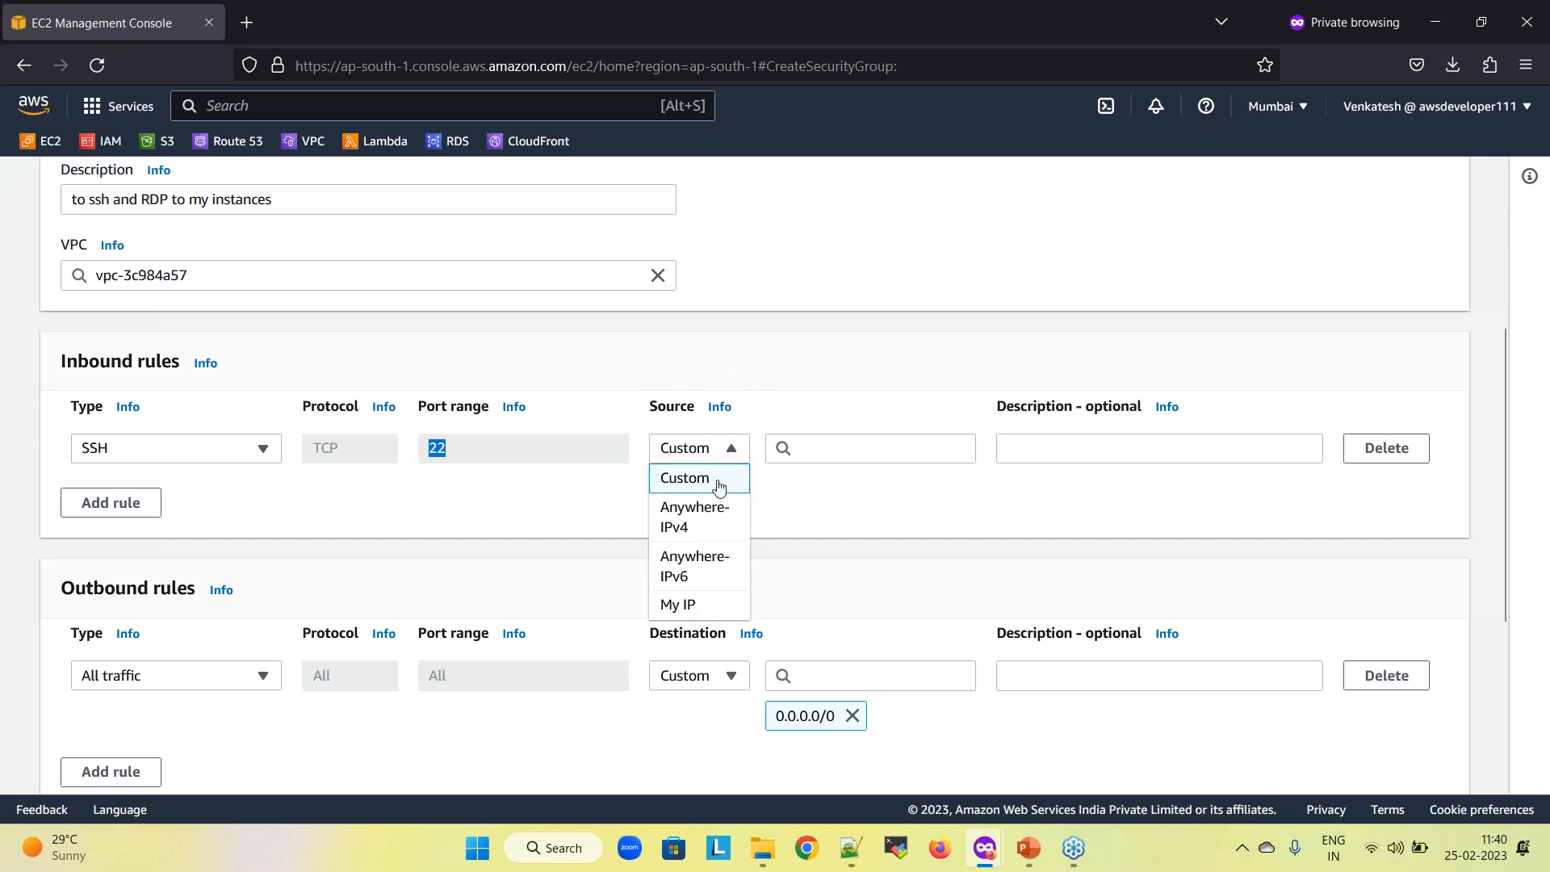
left_click(692, 528)
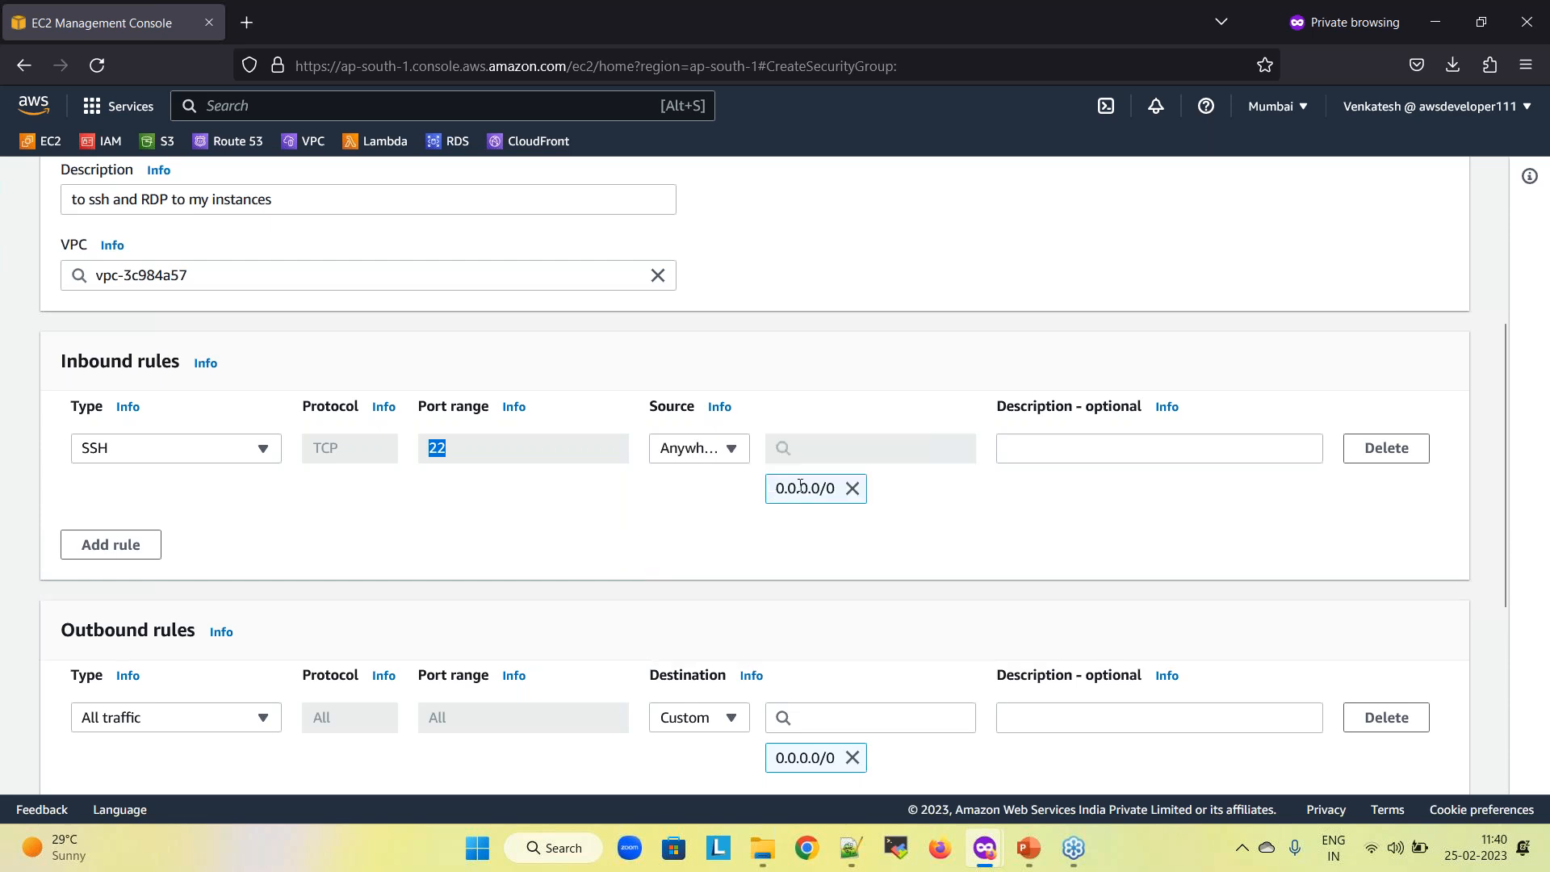
left_click_drag(777, 488, 838, 489)
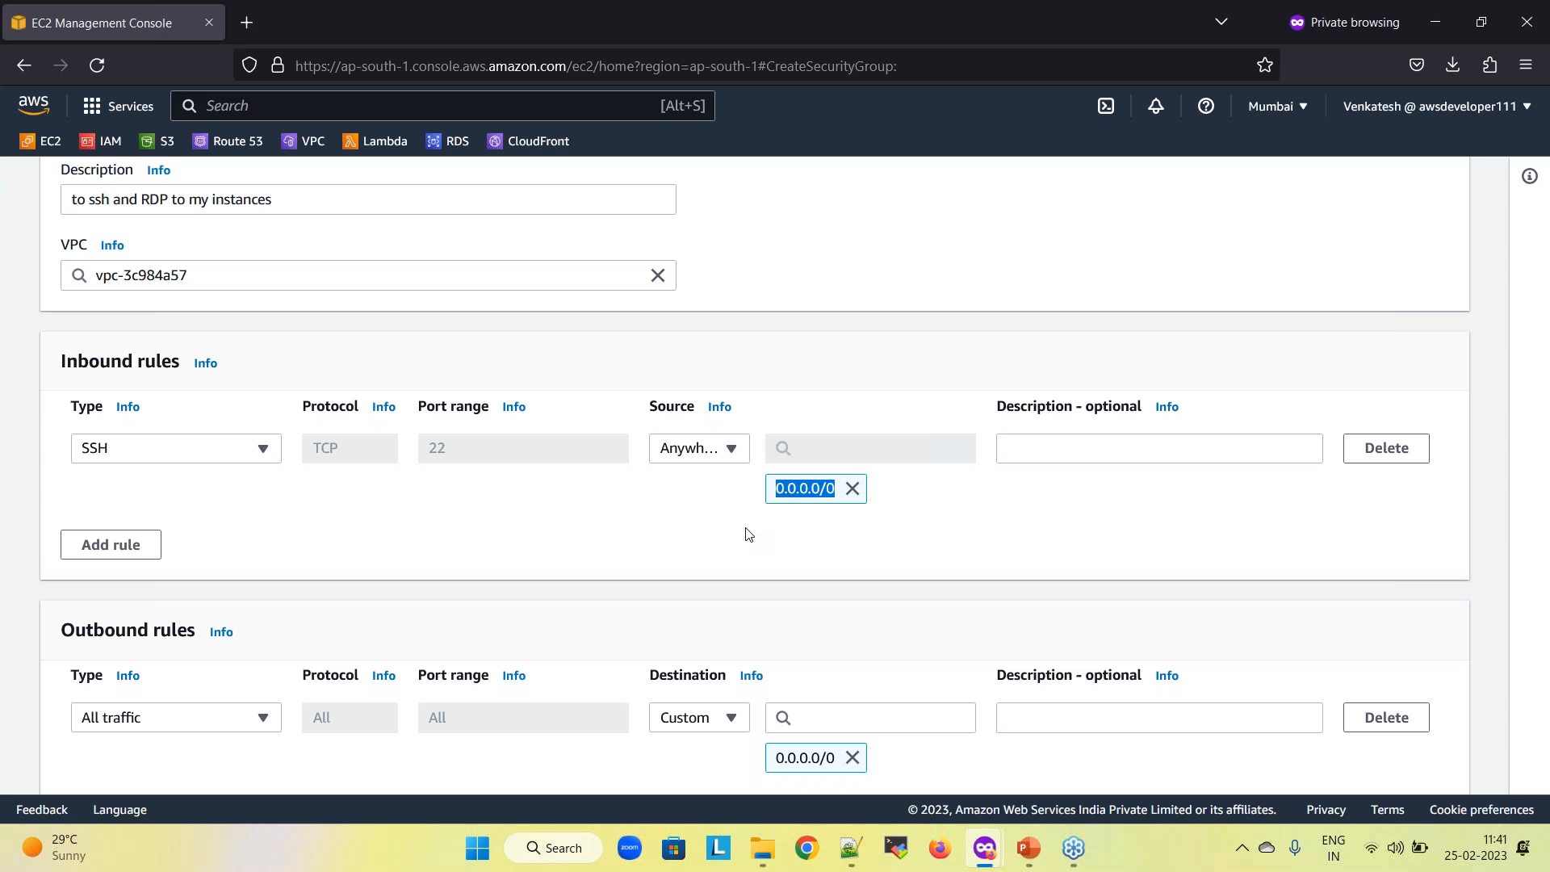
Set the source of the SSH inbound rule to My IP and check the address it fills in
left_click(731, 452)
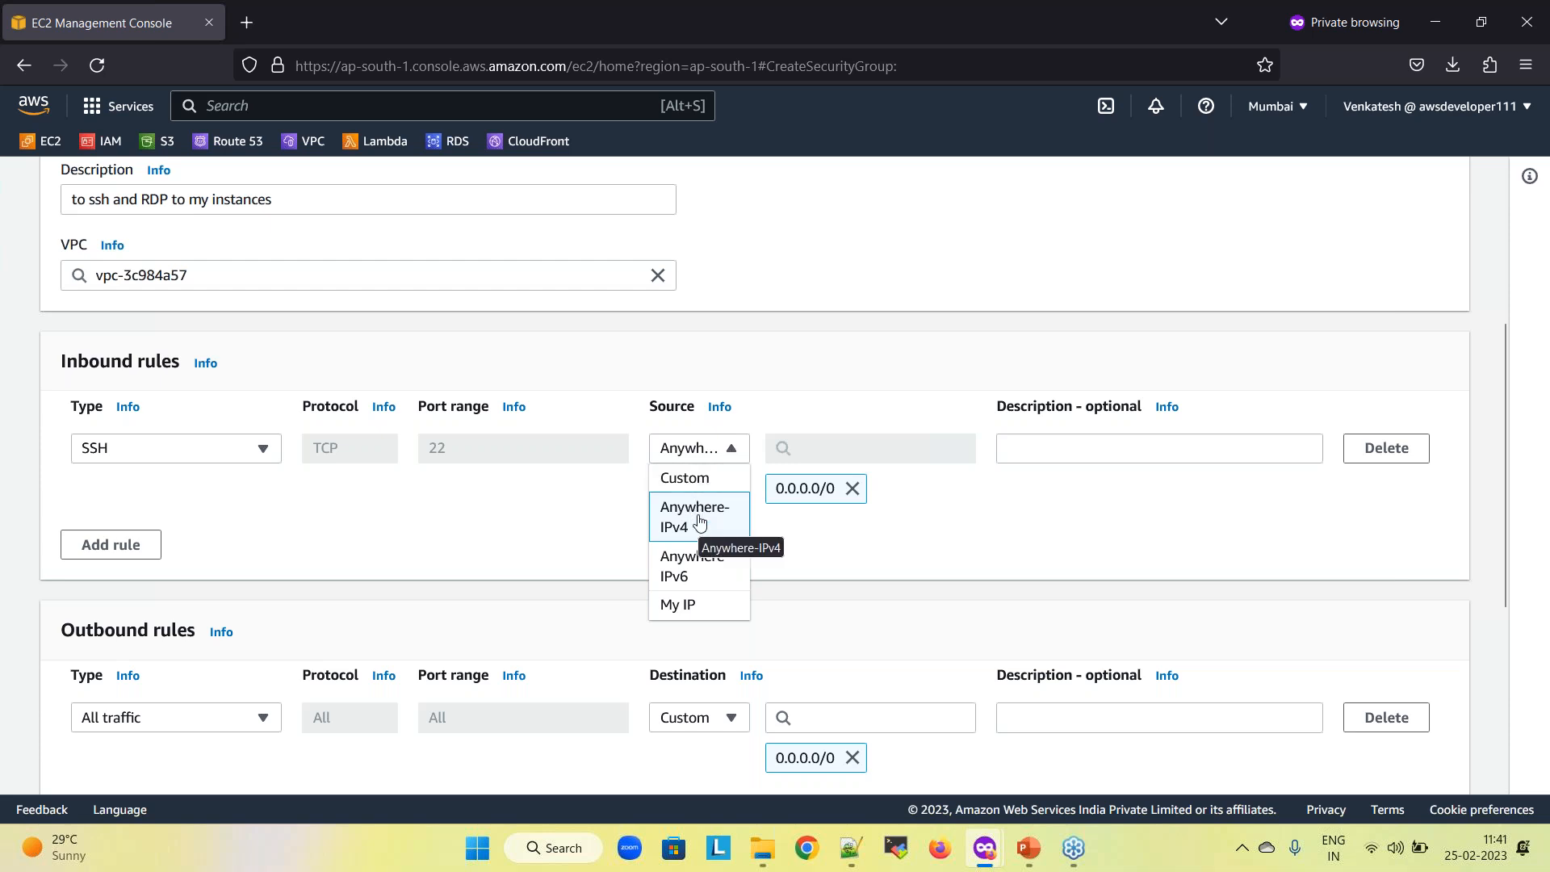
left_click(696, 608)
left_click_drag(777, 489, 871, 490)
left_click(787, 493)
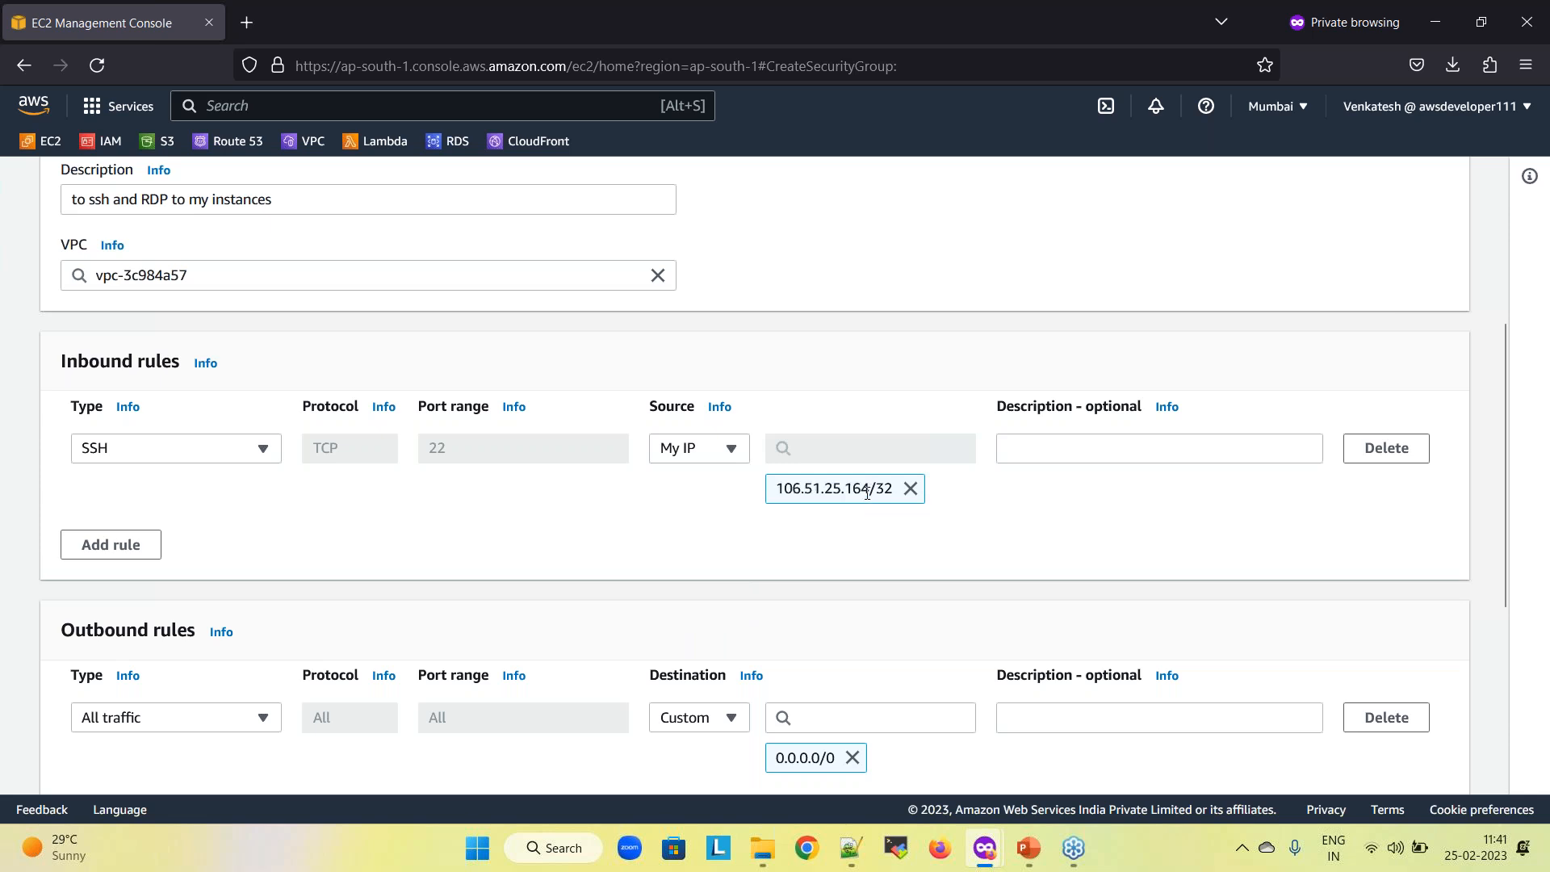
left_click_drag(777, 489, 860, 489)
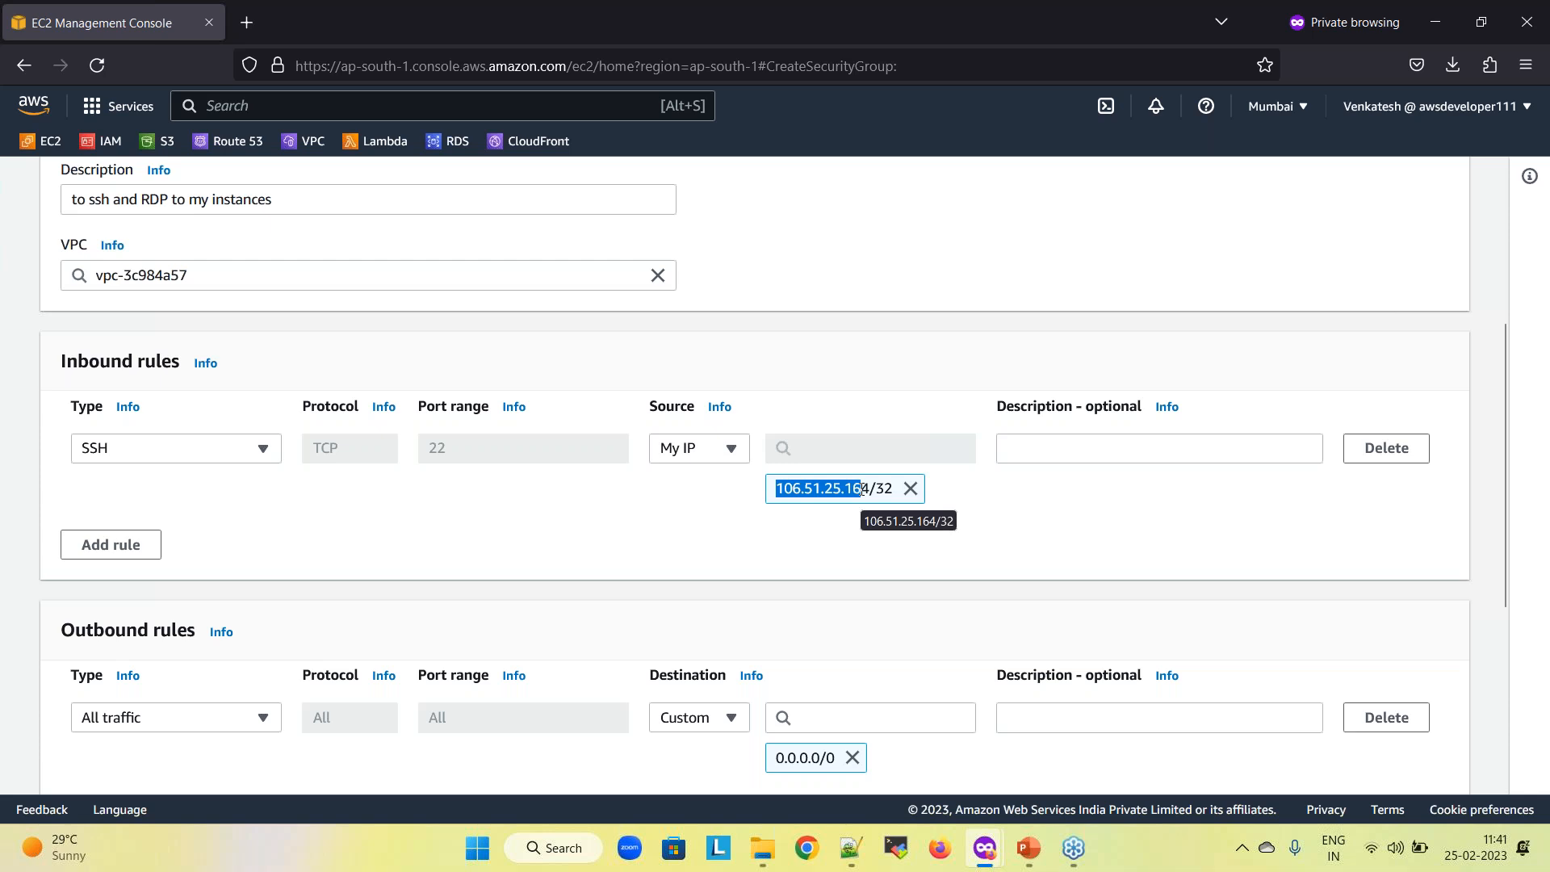
left_click(869, 489)
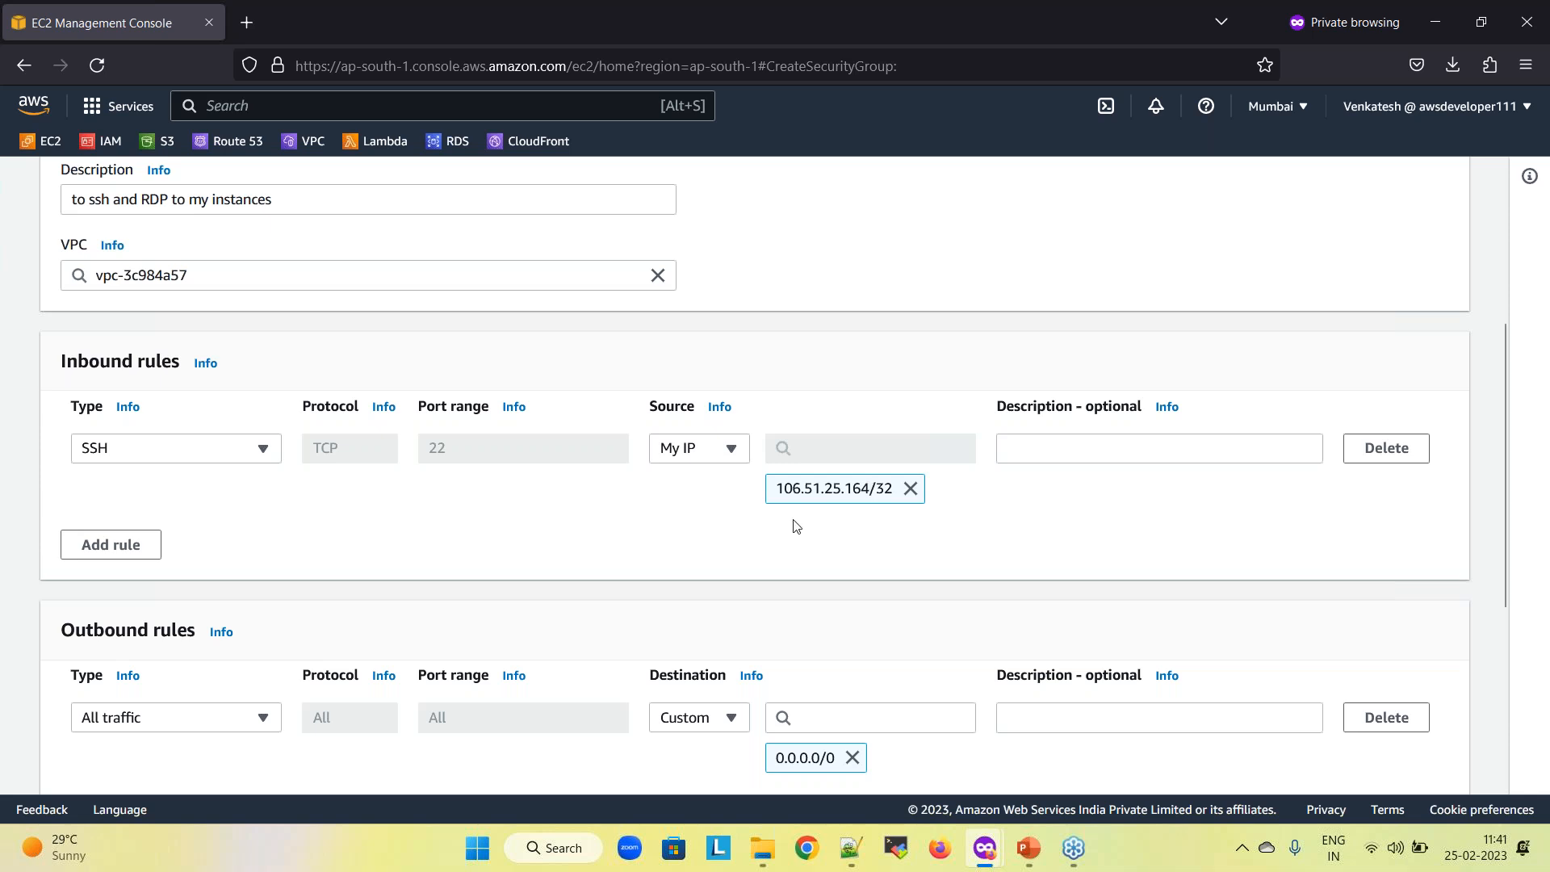
Add a second inbound rule and set its type to SSH
left_click(104, 557)
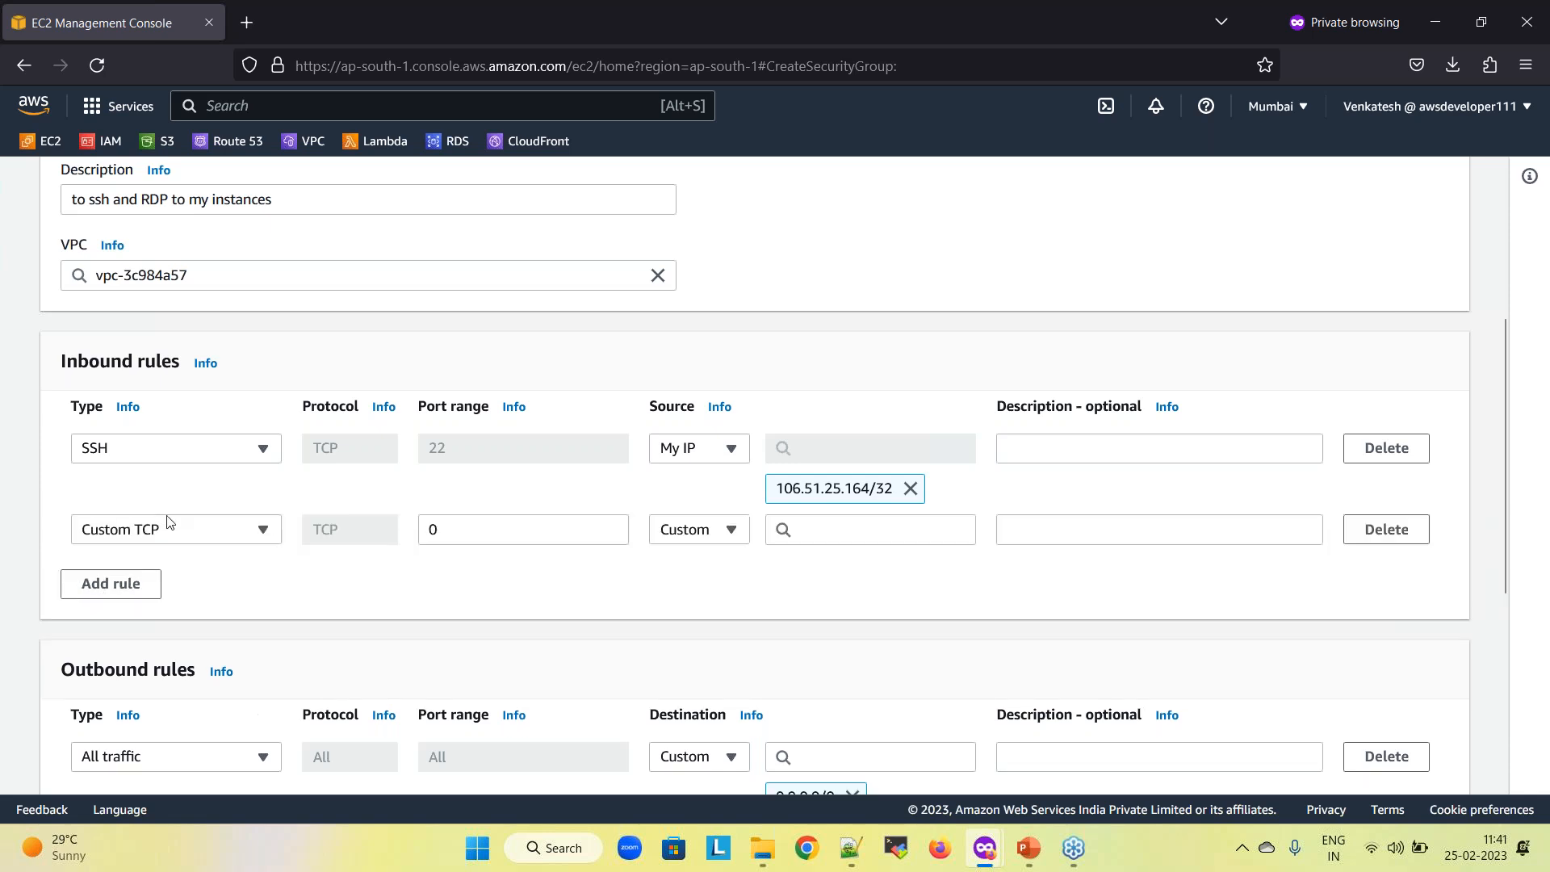
left_click(160, 517)
scroll(167, 460, "down", 2)
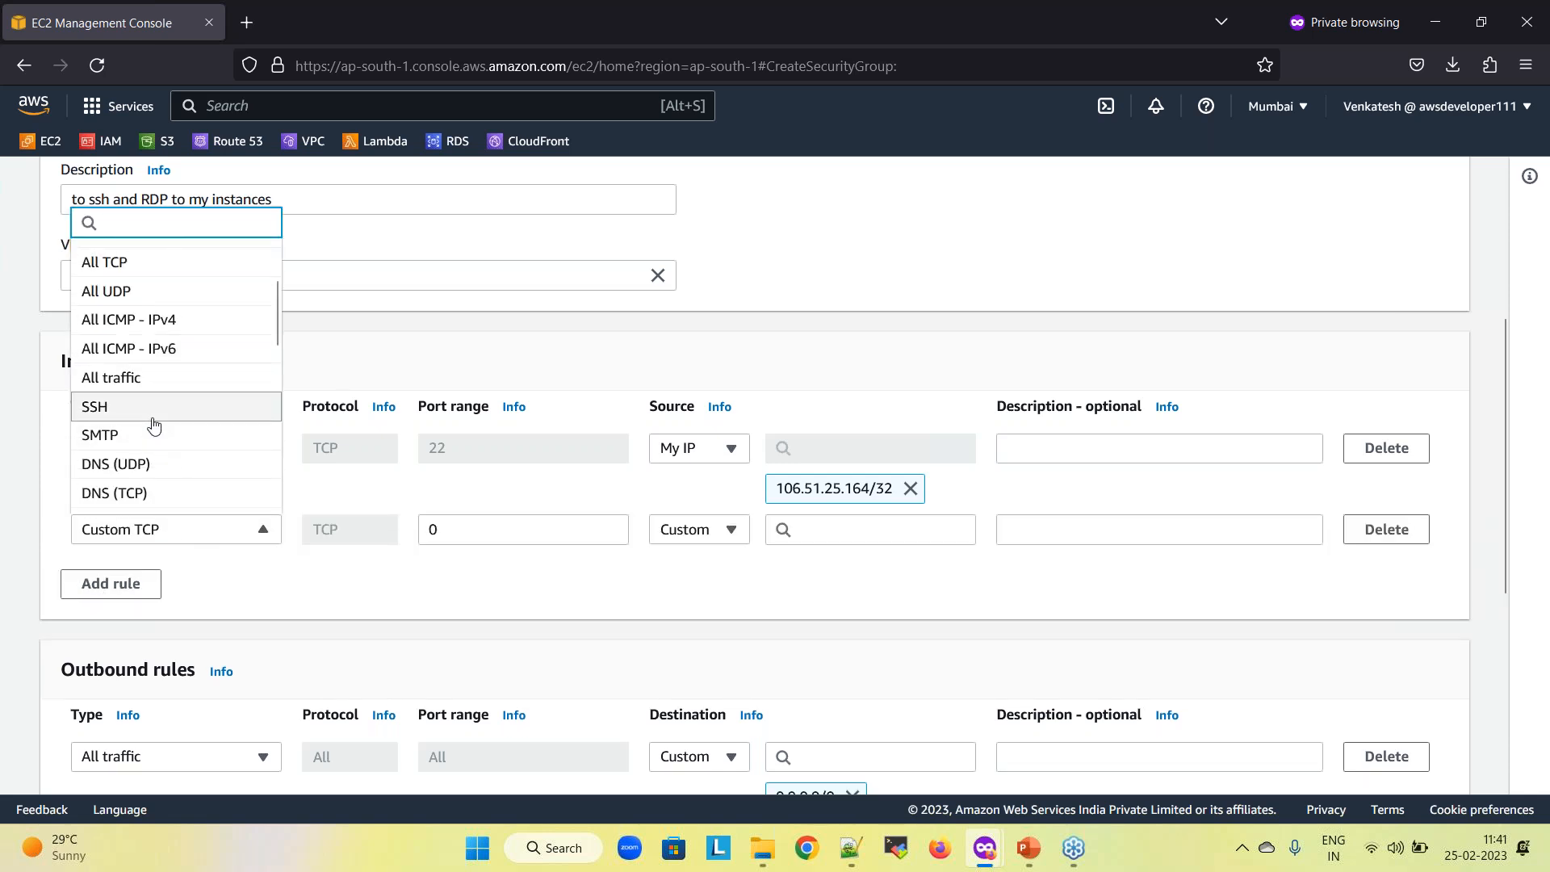
left_click(153, 425)
Try the custom source 192.168.2.3/32 for the second inbound rule and clear the entry again
left_click(670, 537)
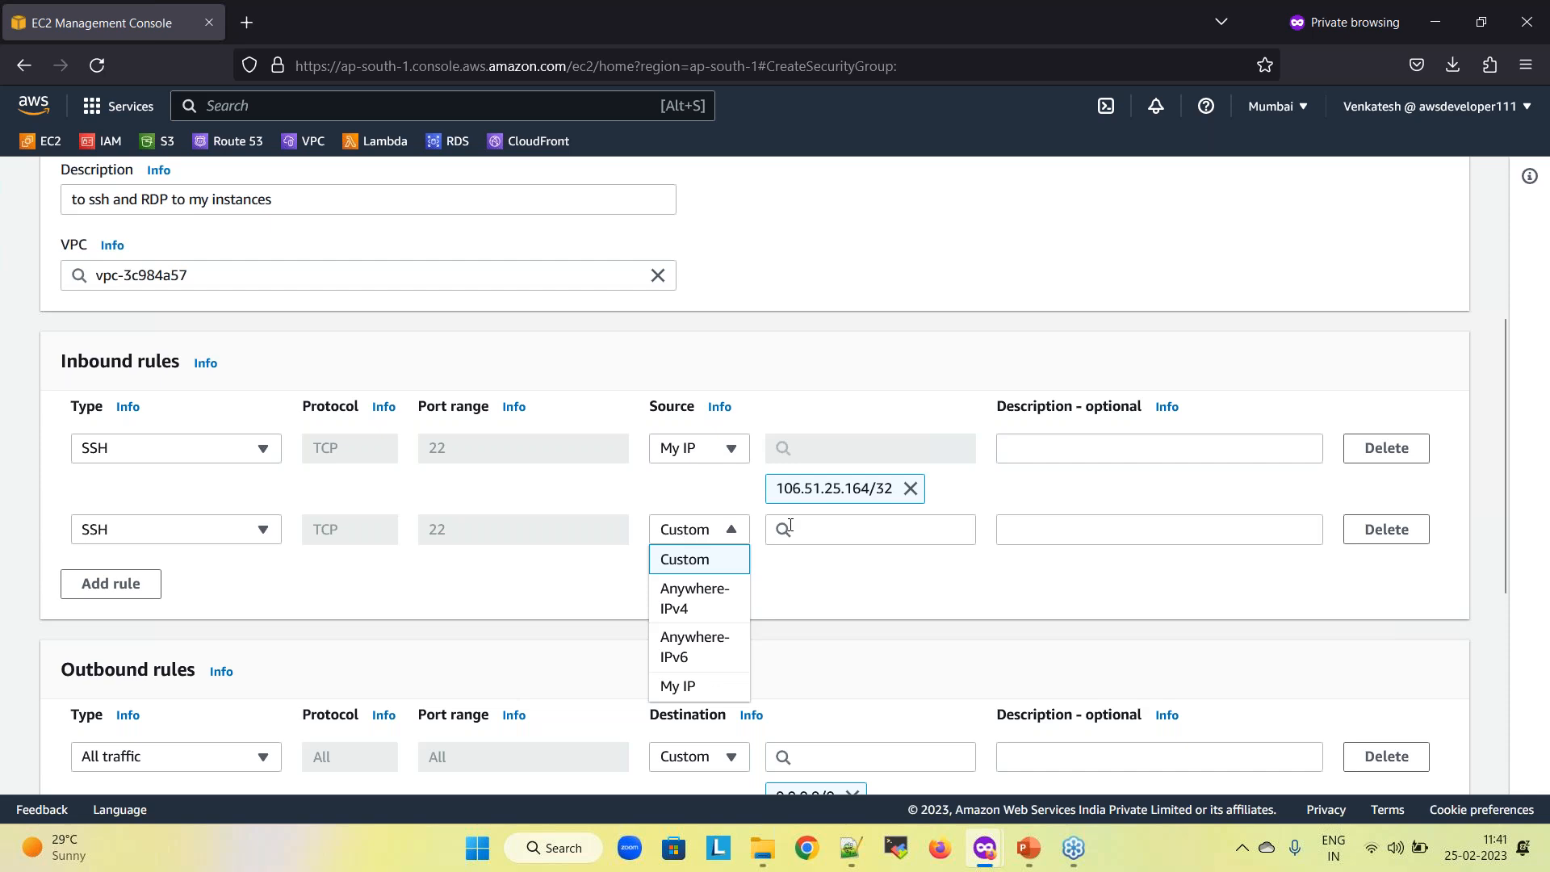
left_click(841, 528)
type("192.168.2.3")
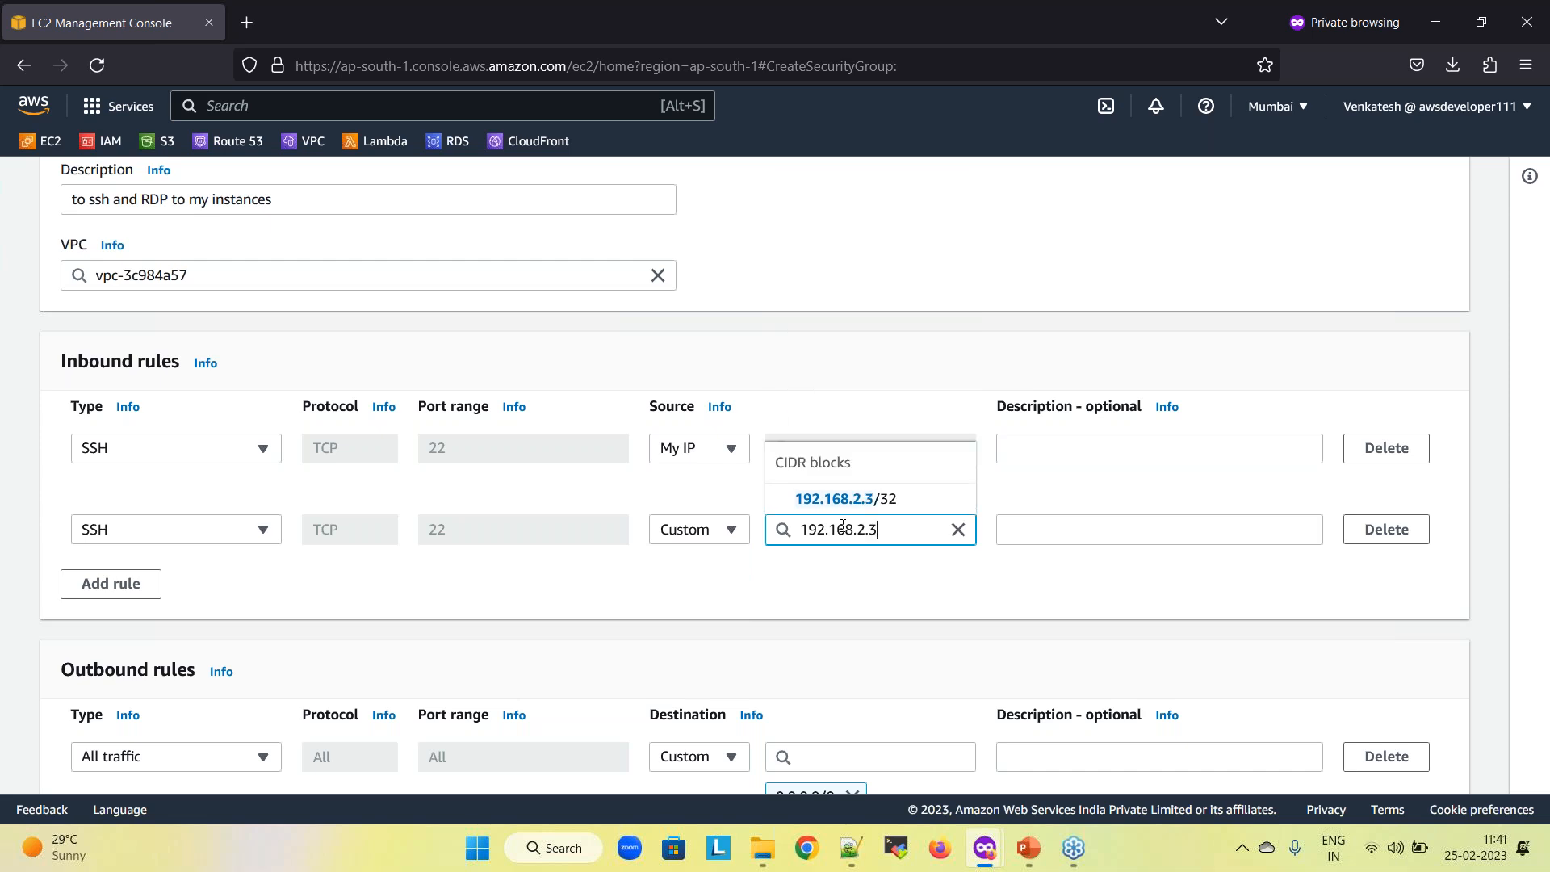
type("/32")
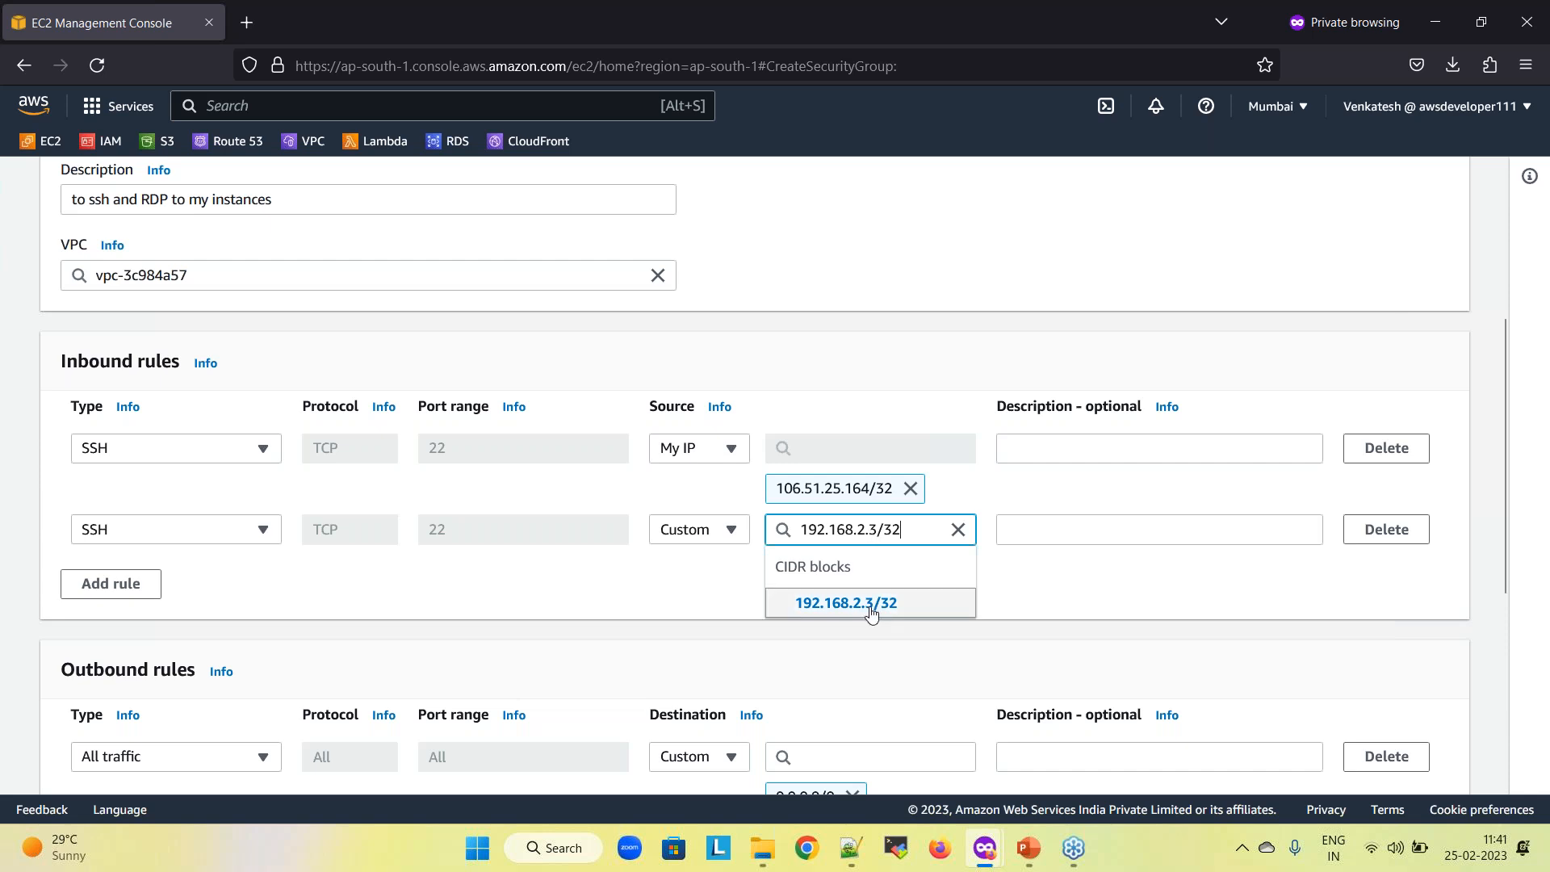
left_click(959, 536)
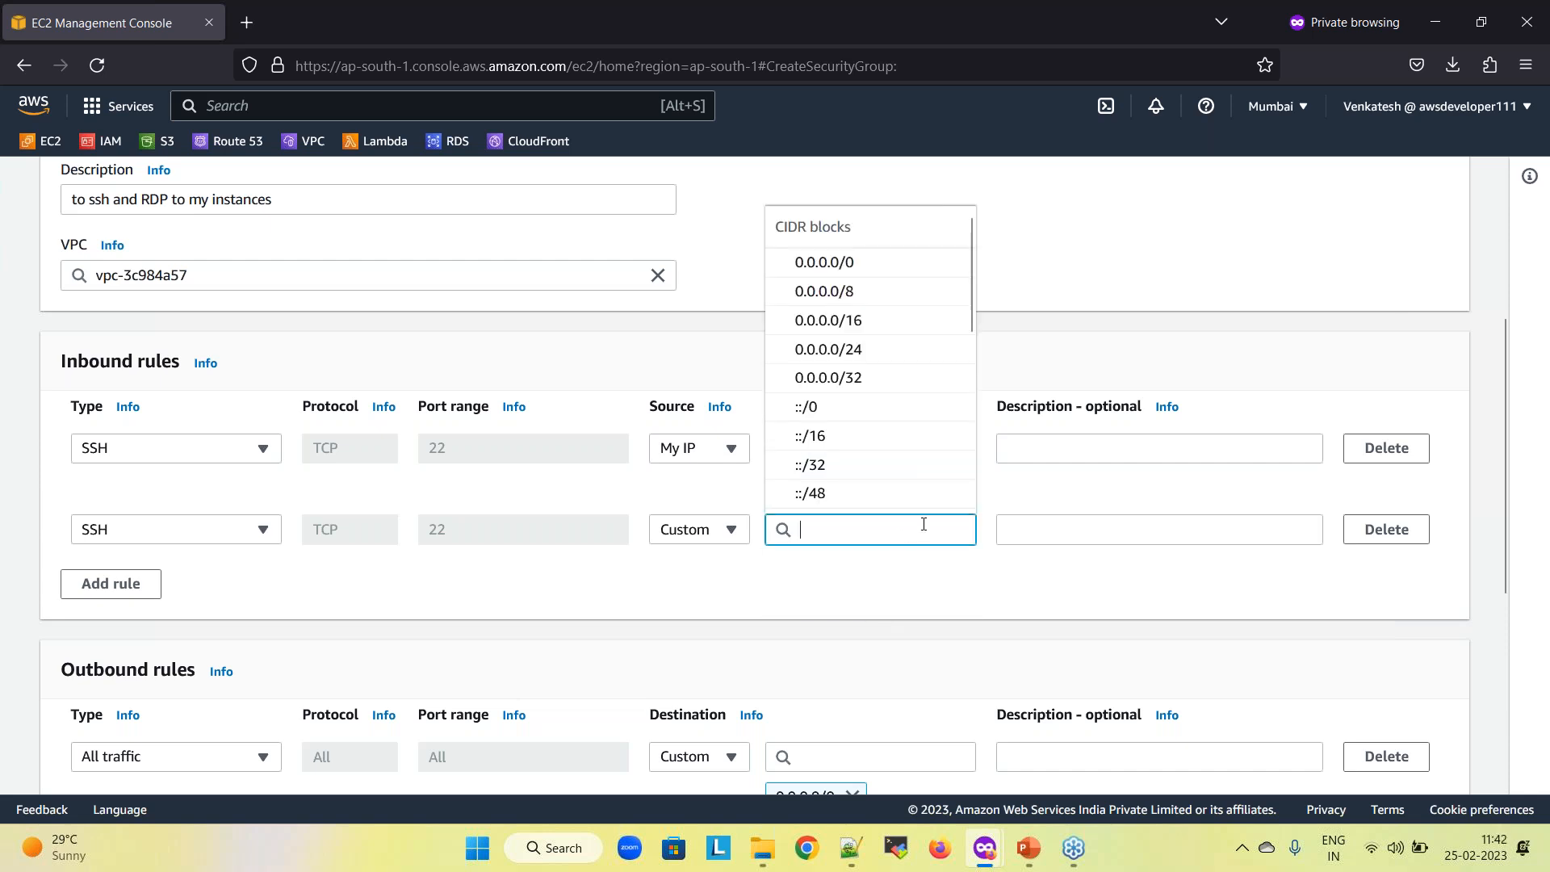
left_click(875, 588)
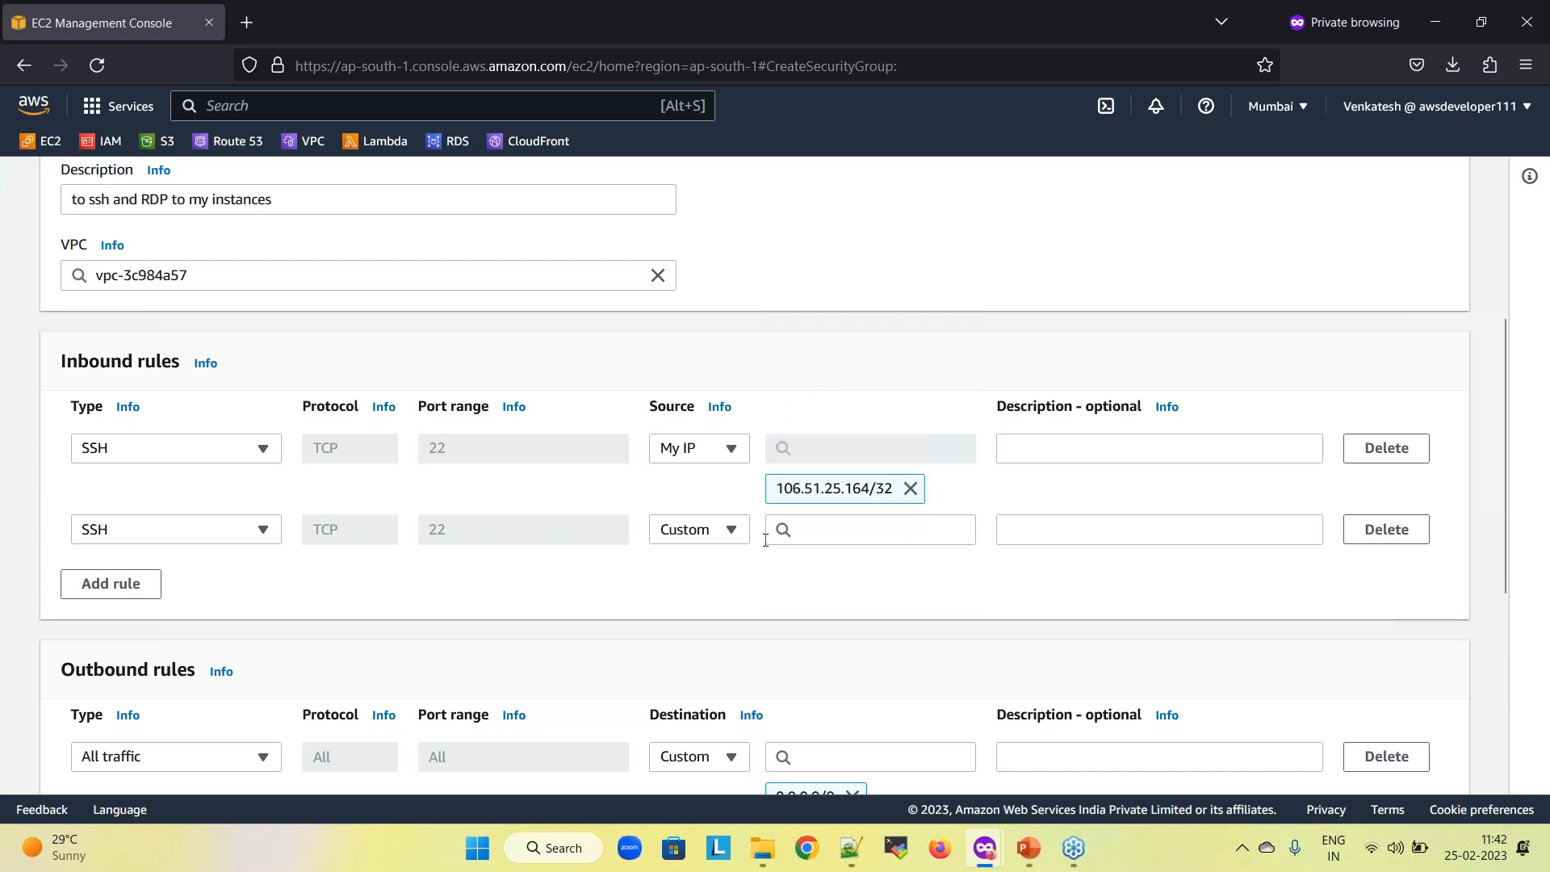
Change the second inbound rule's type to RDP and set its source to My IP
left_click(266, 537)
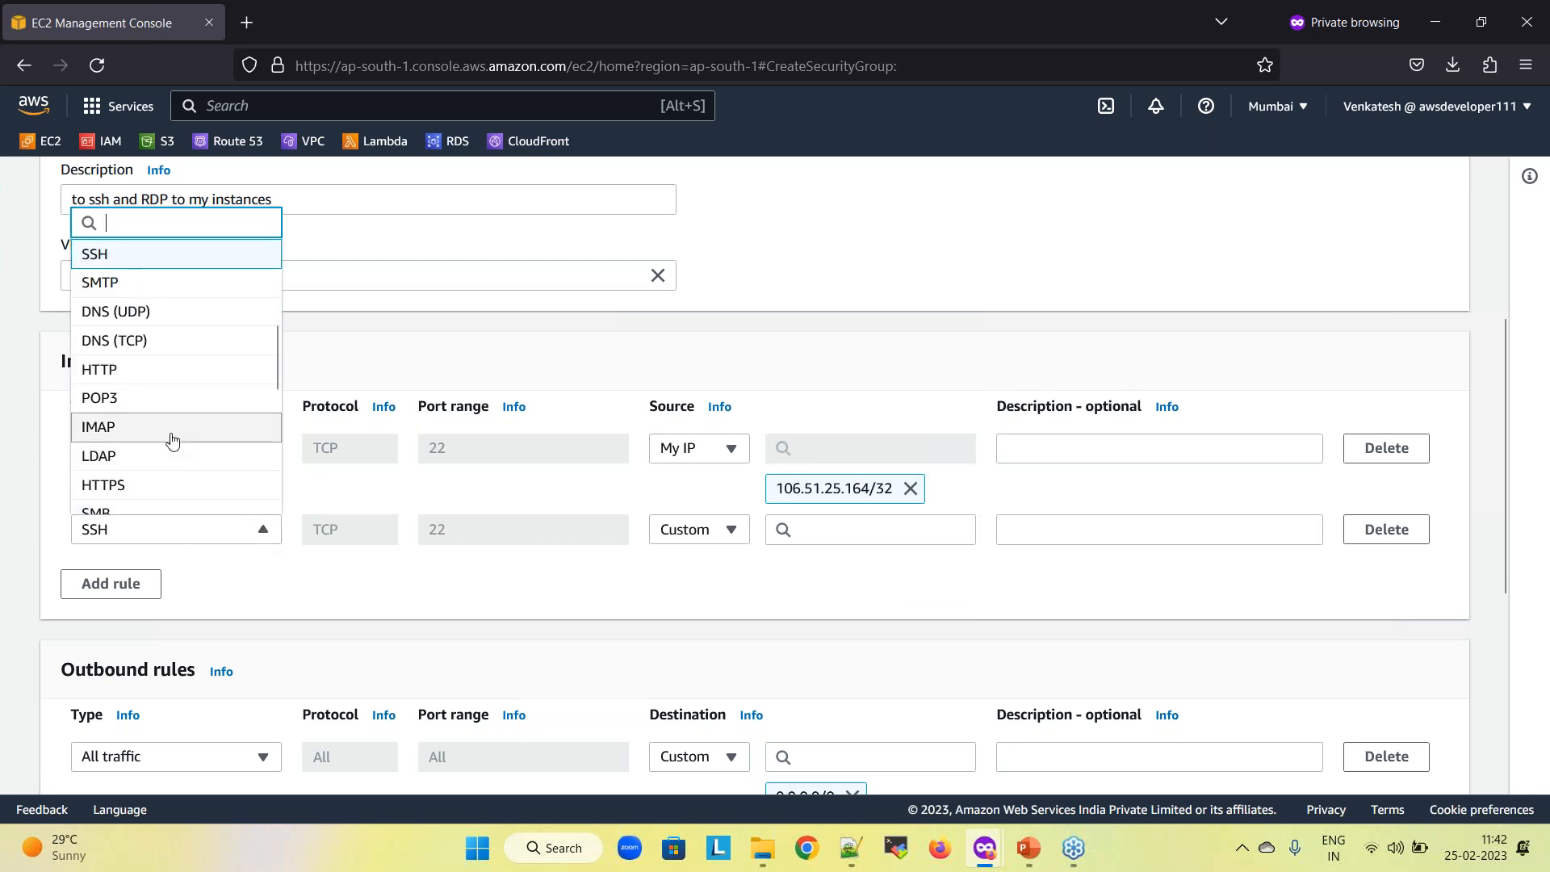
scroll(194, 454, "down", 1)
scroll(195, 454, "down", 2)
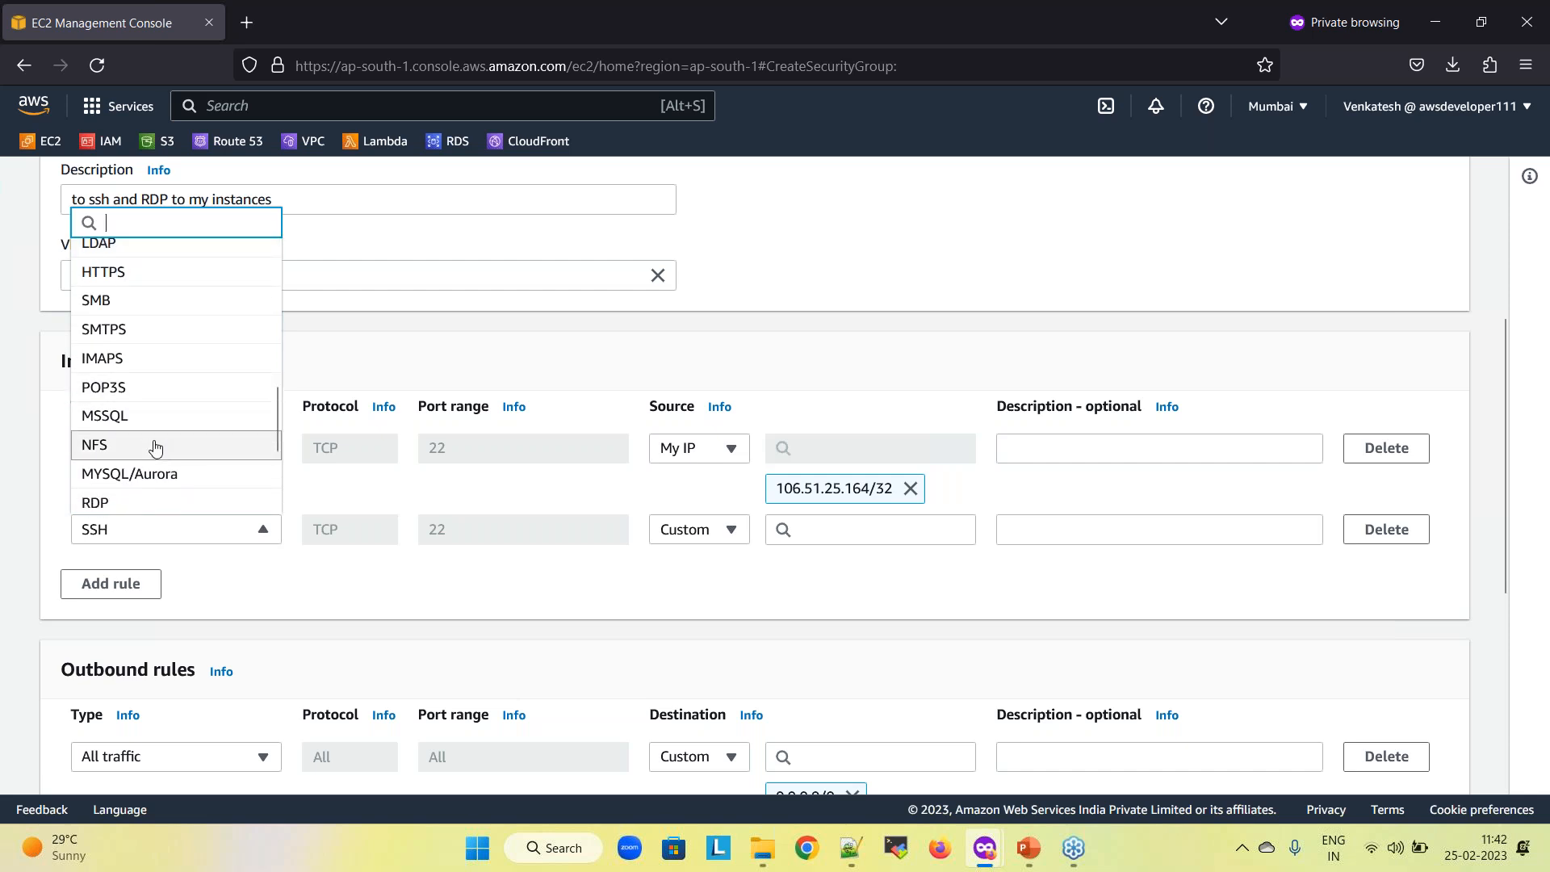
left_click(147, 504)
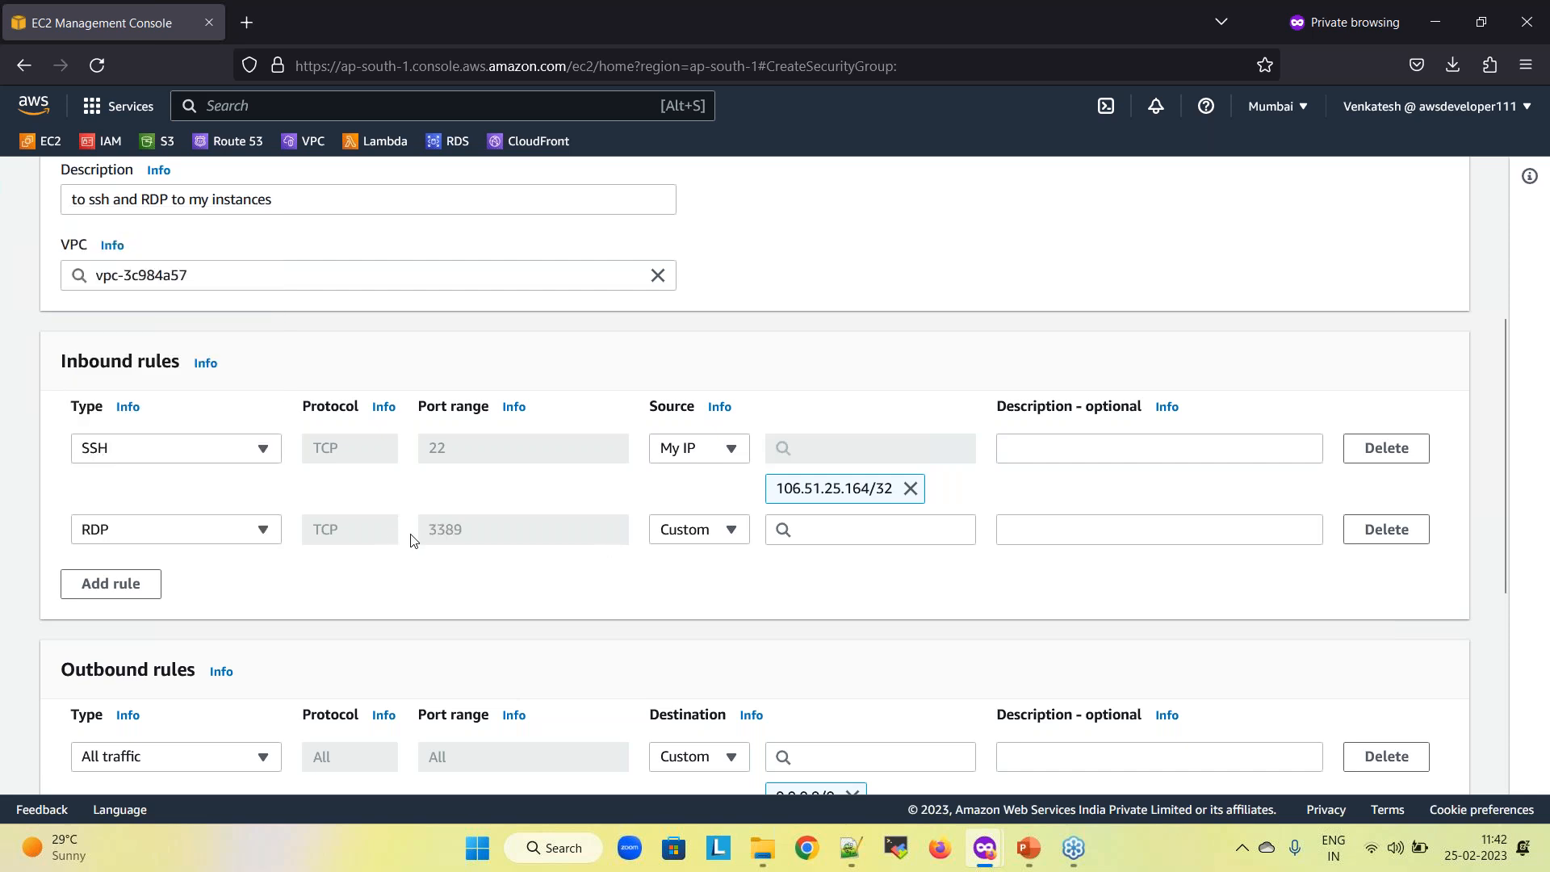
left_click_drag(423, 528, 497, 531)
left_click(729, 529)
left_click(717, 696)
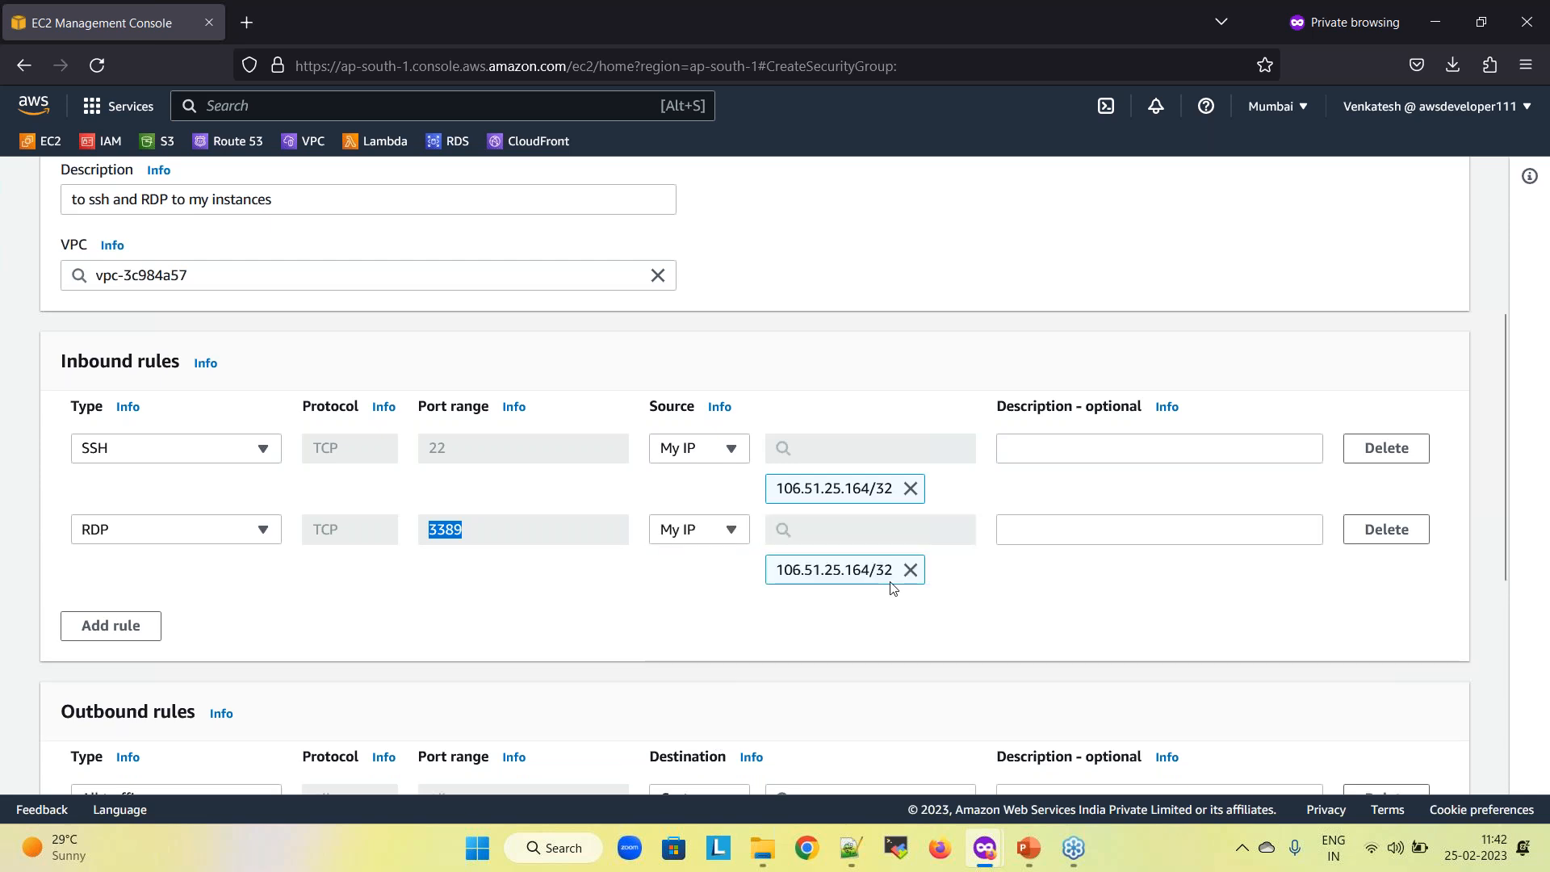
Describe the SSH inbound rule as ssh access from the owner's PC, including the owner's name
left_click(1399, 104)
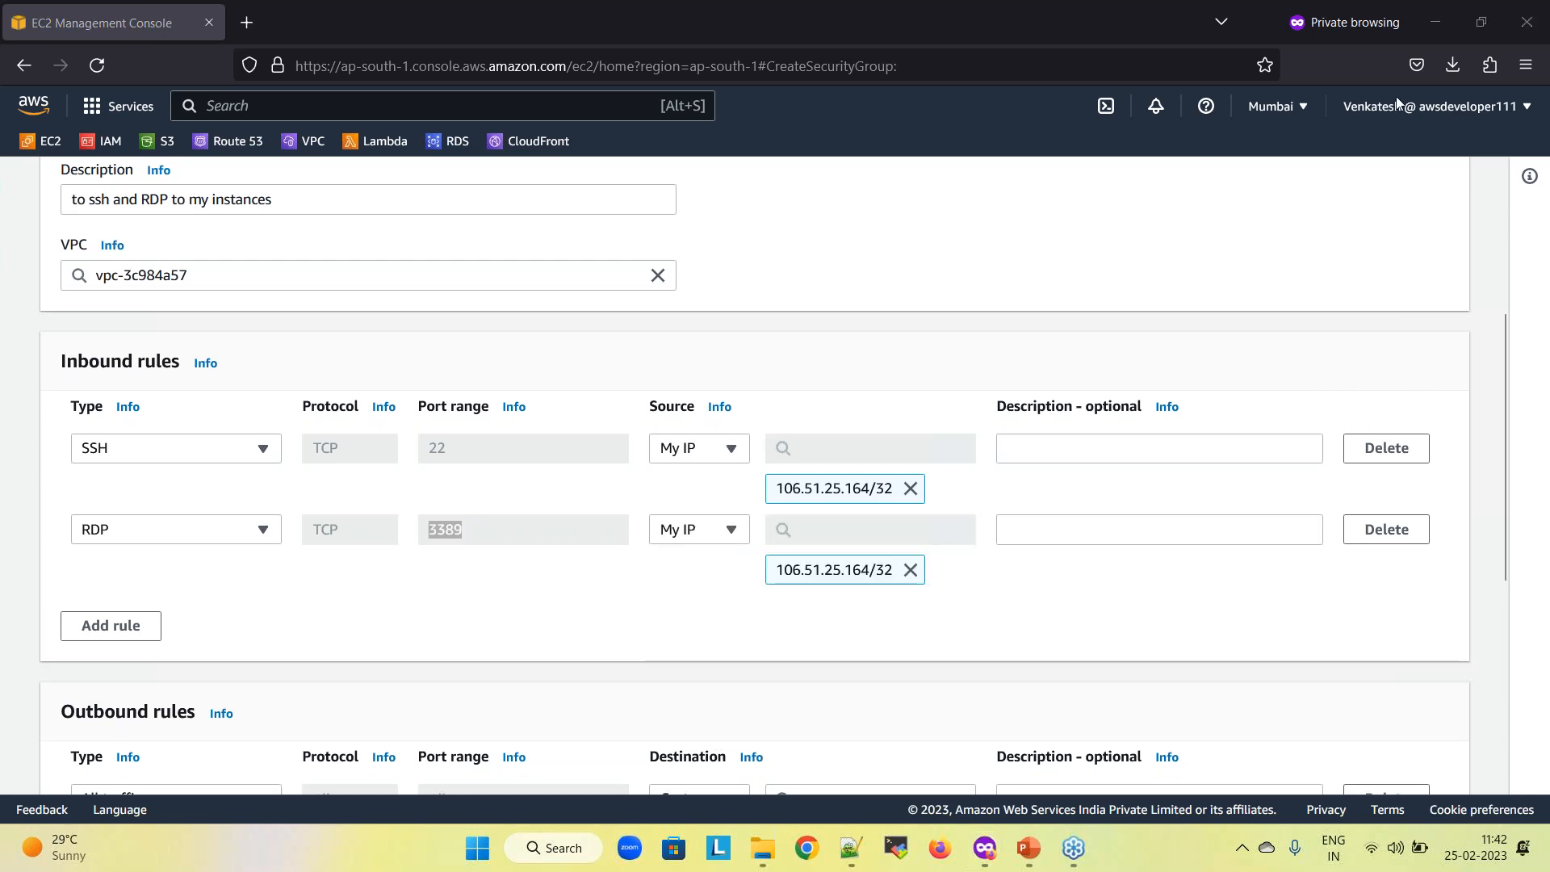
left_click(1021, 458)
type("ssh")
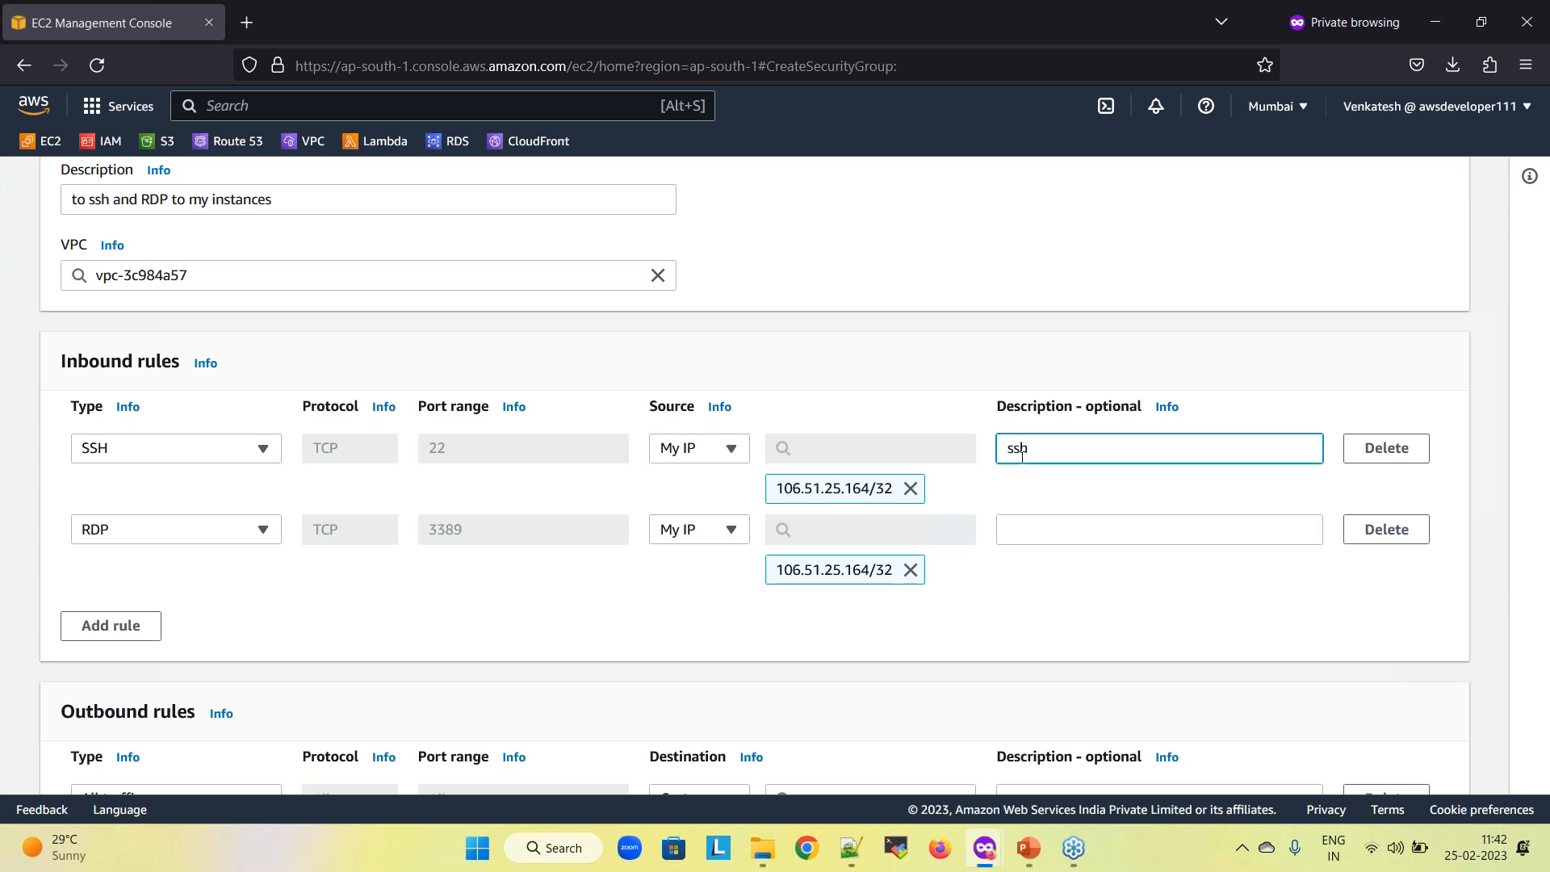
type(" from Venkatesh pc")
Copy the SSH rule's description to the RDP rule and replace its first word with RDP
left_click(1025, 531)
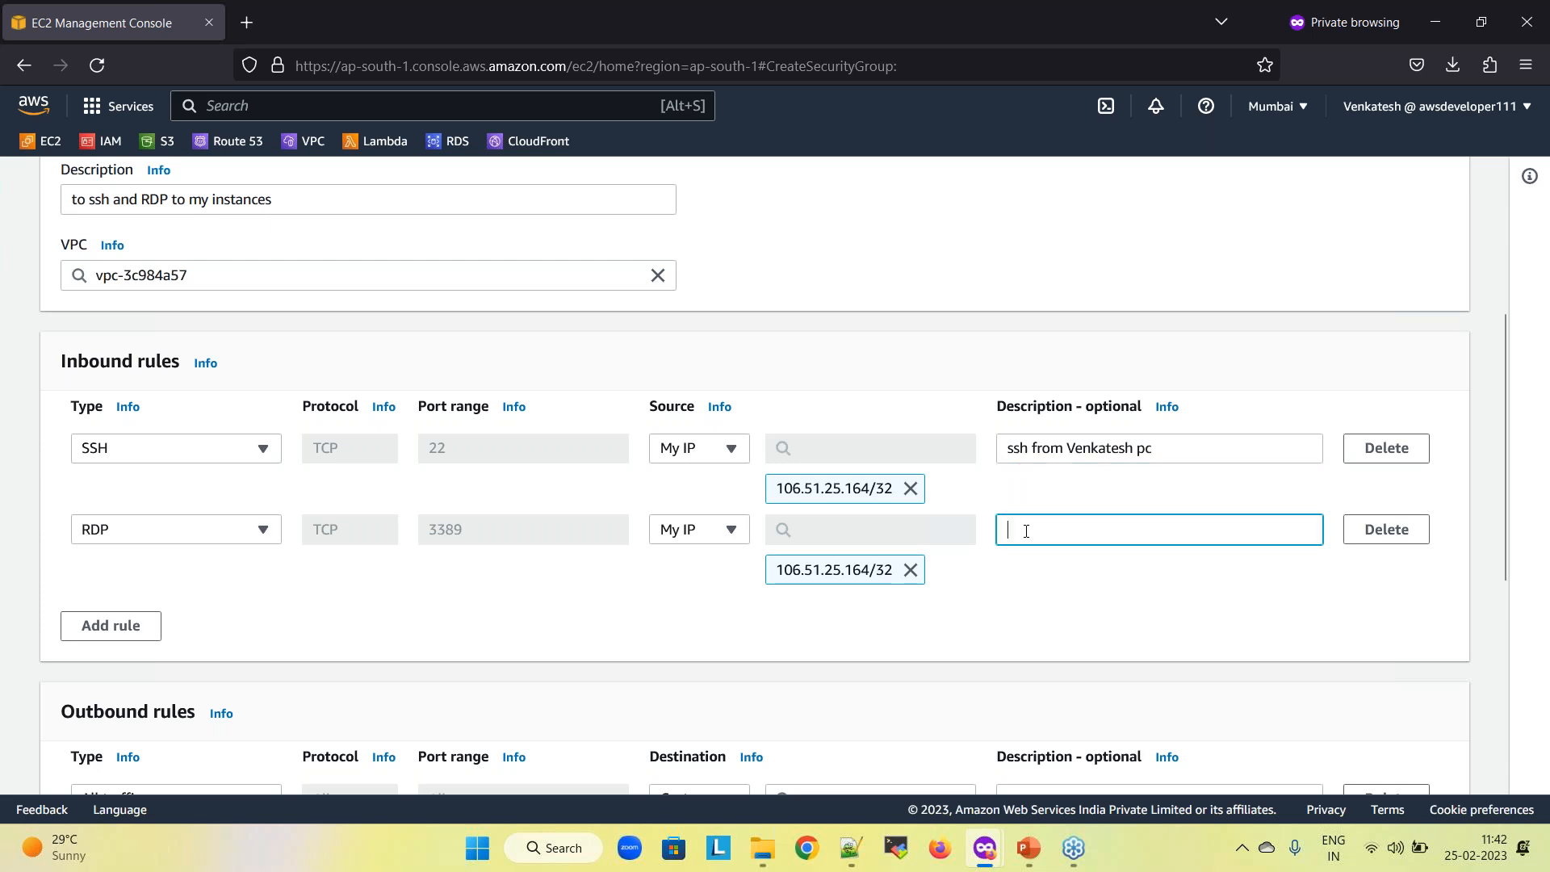
left_click_drag(1162, 448, 1007, 448)
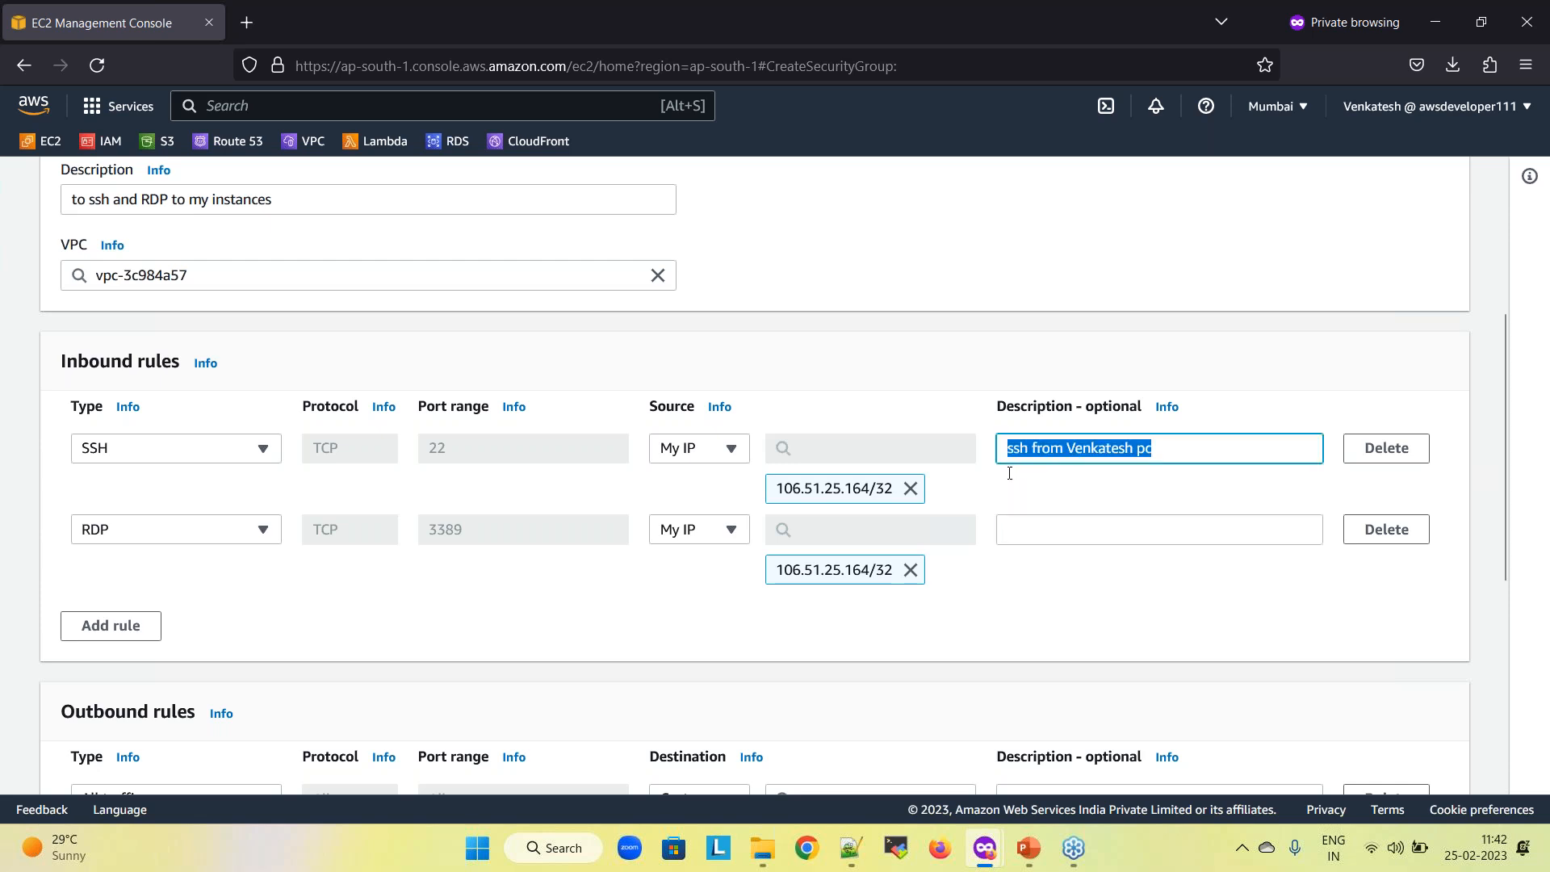
key("ctrl+c")
left_click(1031, 521)
key("ctrl+v")
double_click(1020, 530)
type("RDP")
left_click(1076, 624)
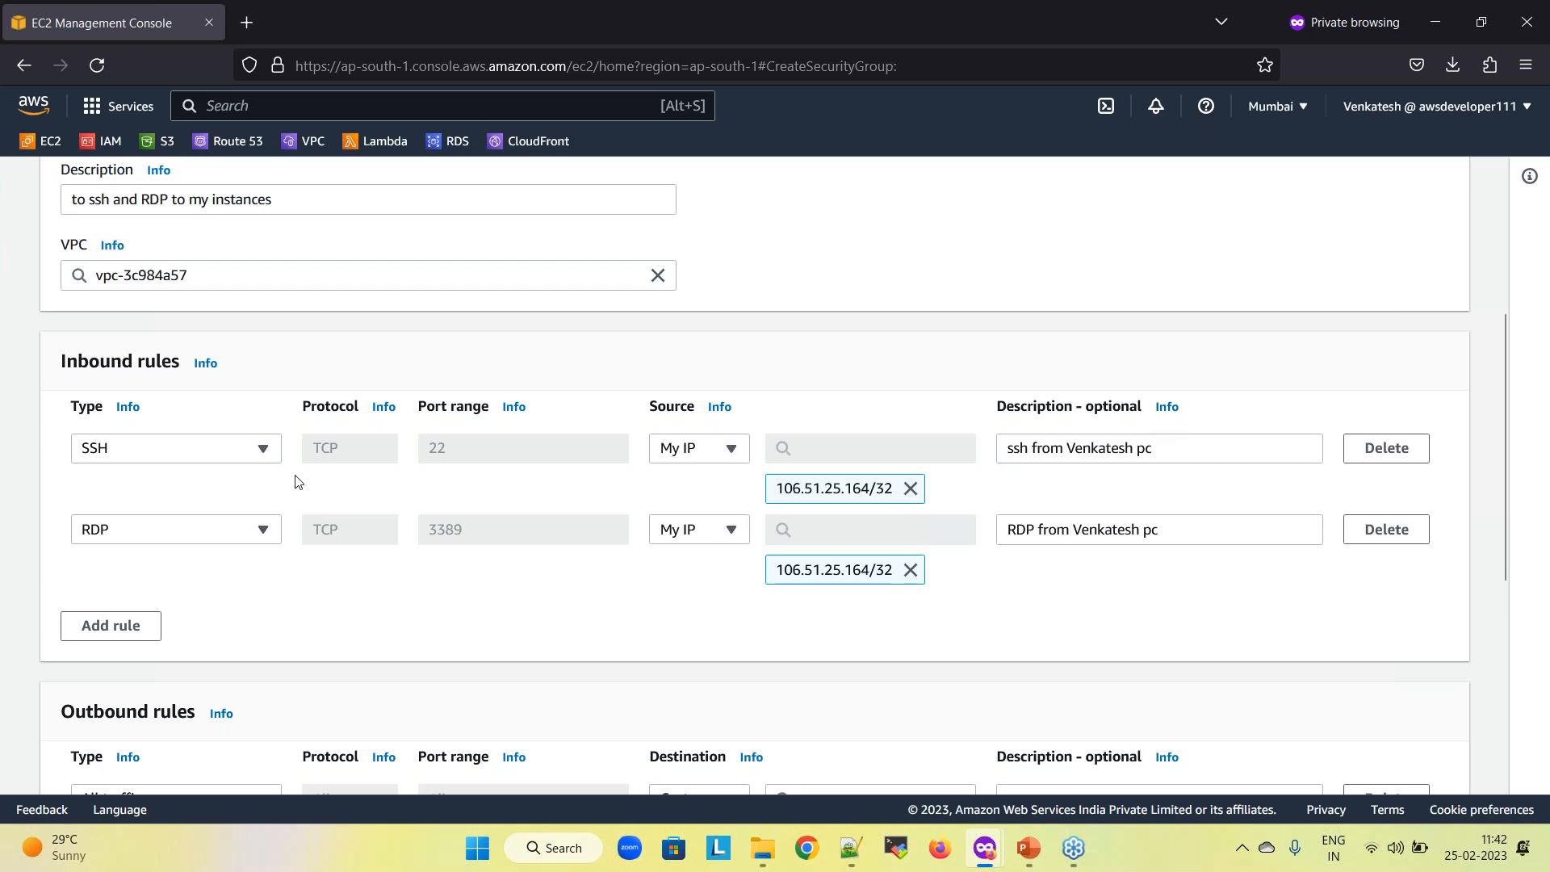
Review the inbound and outbound rules and create the security group
scroll(367, 409, "up", 3)
scroll(439, 385, "down", 4)
scroll(185, 519, "down", 1)
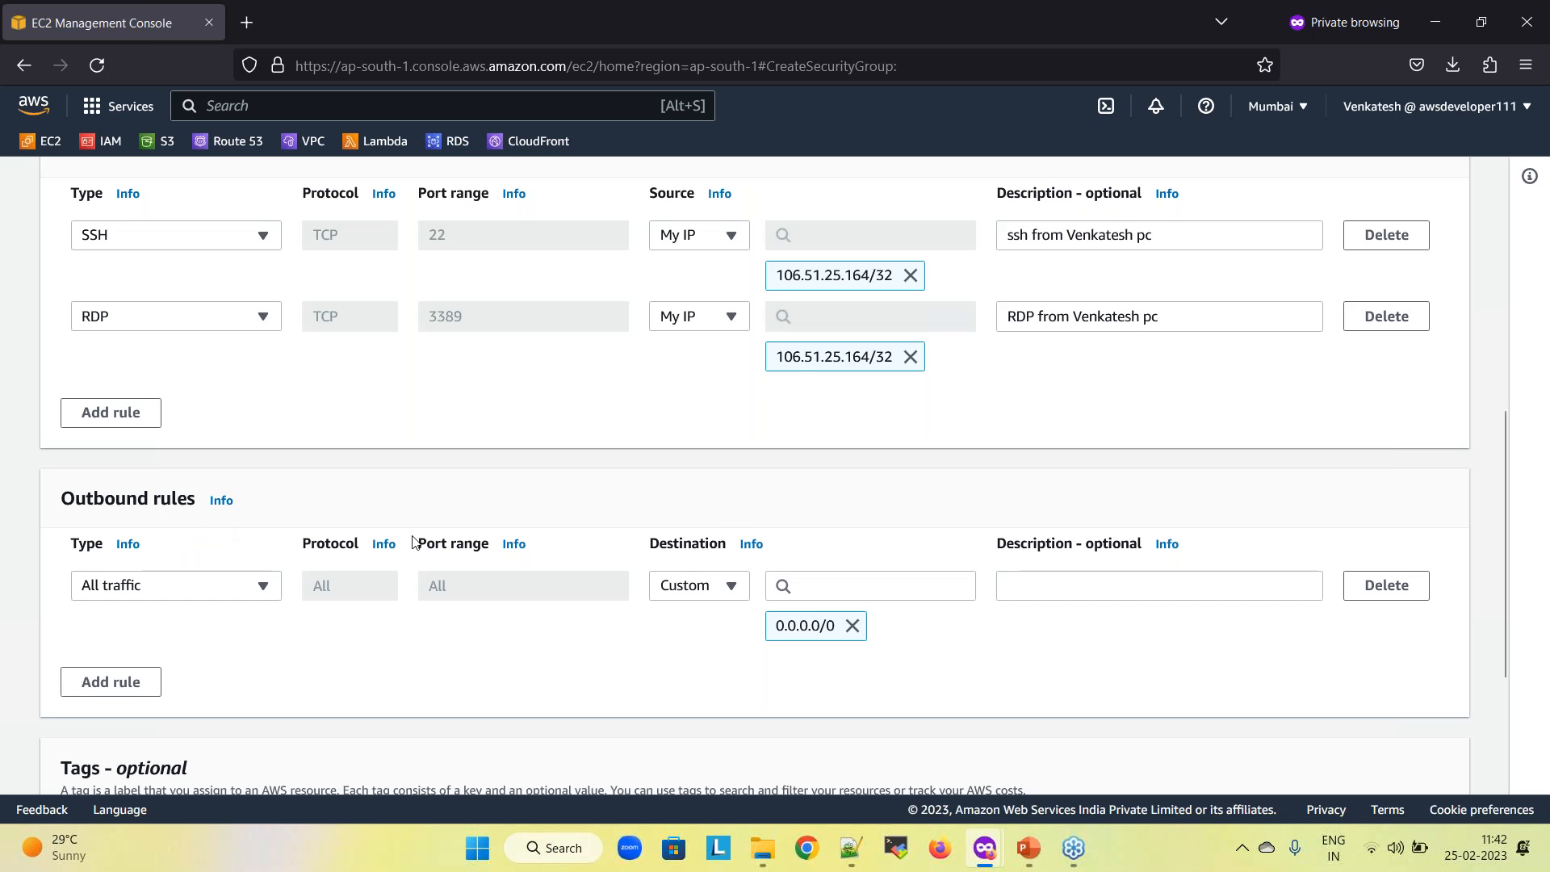
scroll(327, 577, "down", 2)
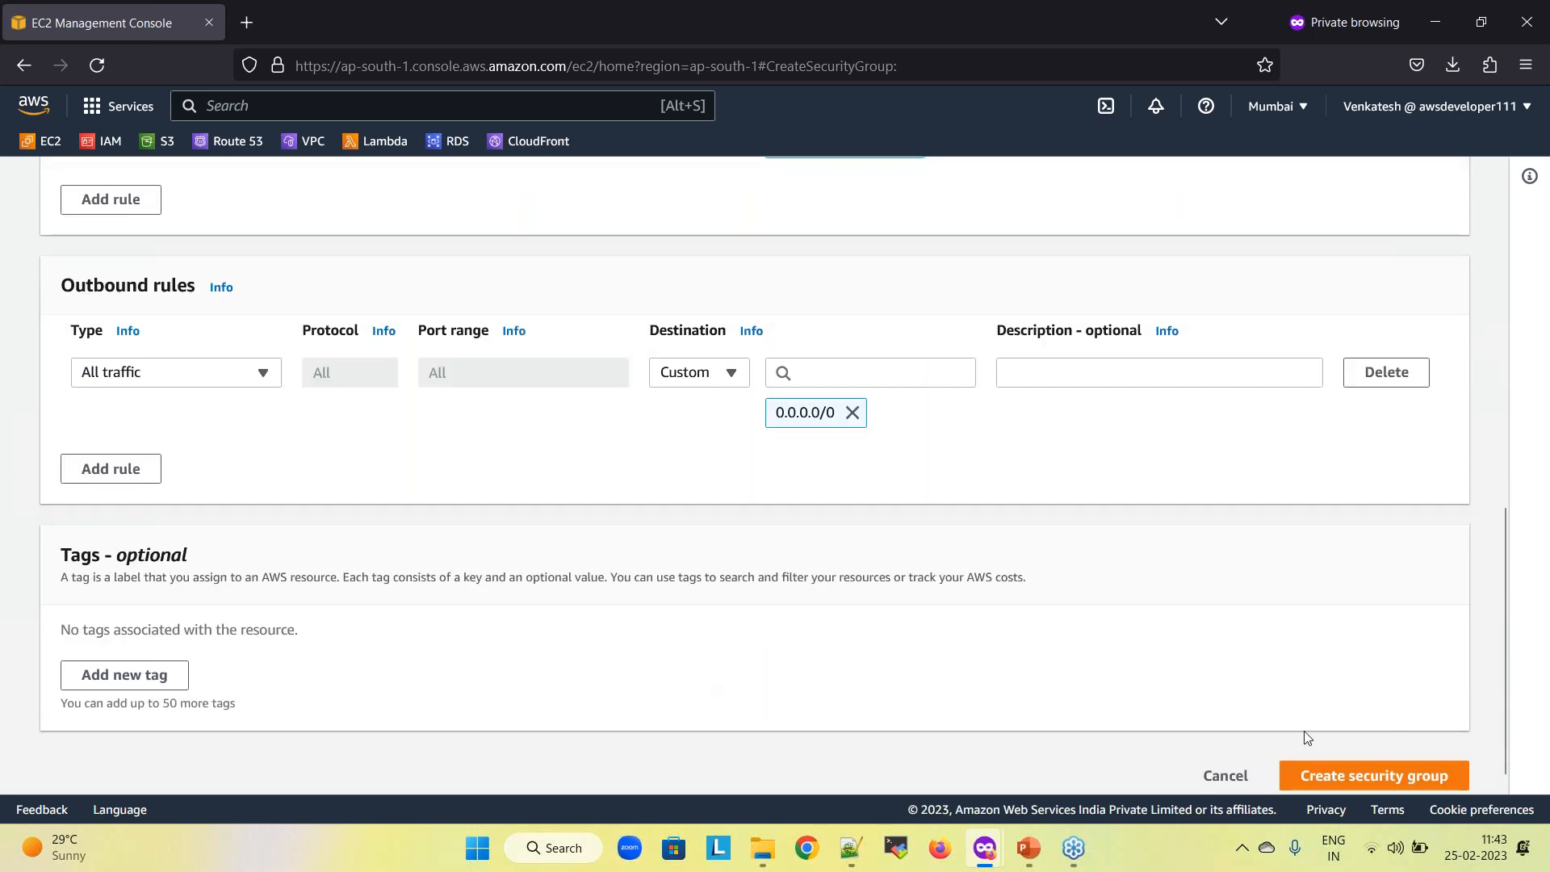
left_click(1366, 777)
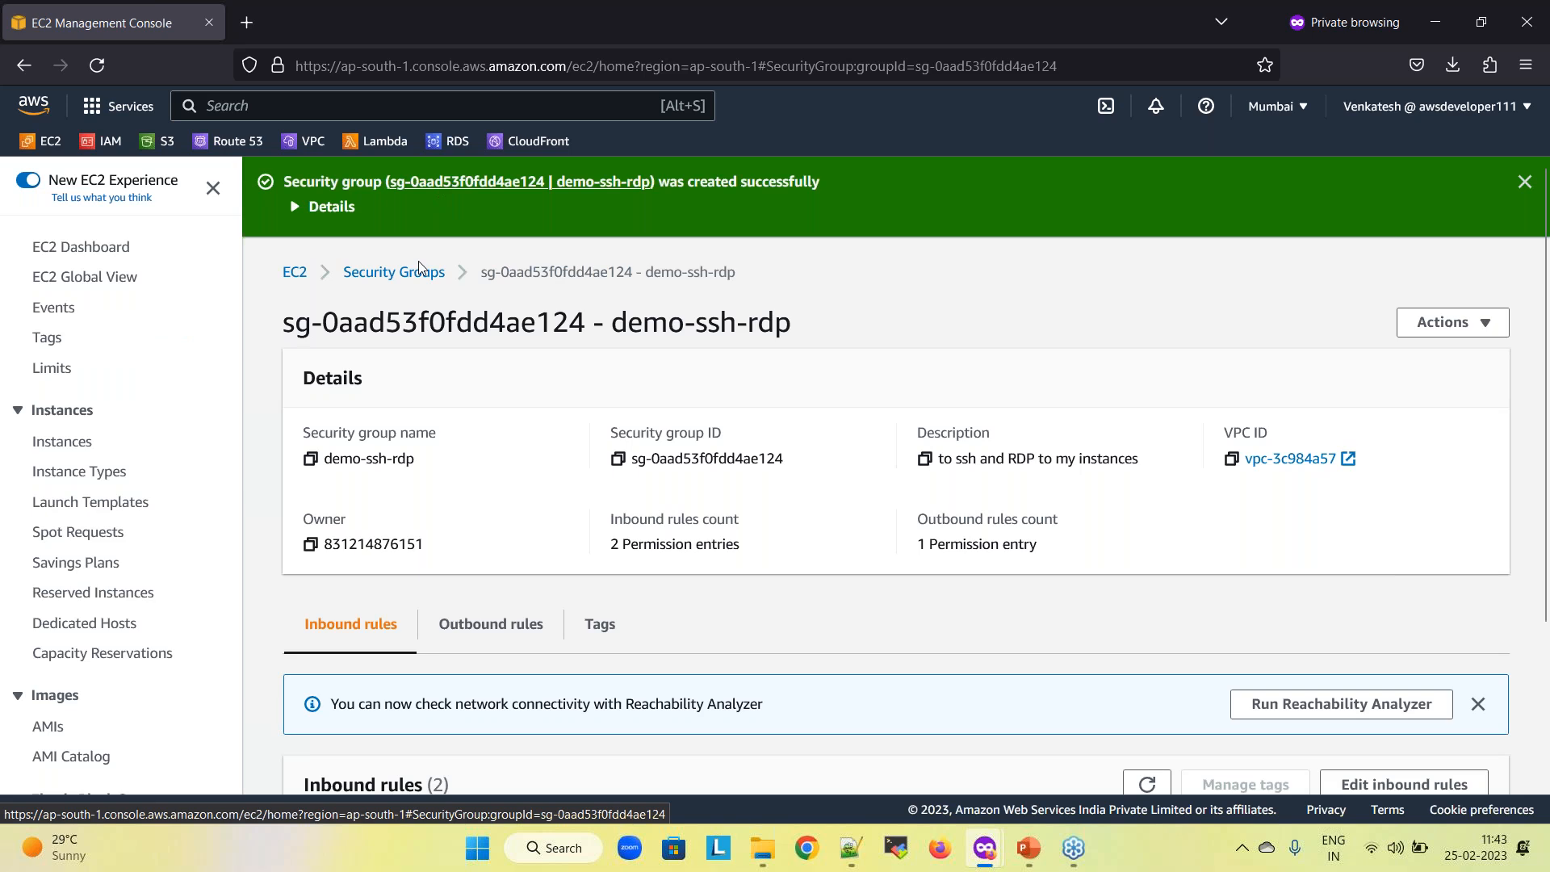
Check the demo-ssh-rdp entry in the security groups list, then refresh the resource overview on the EC2 dashboard
left_click(417, 273)
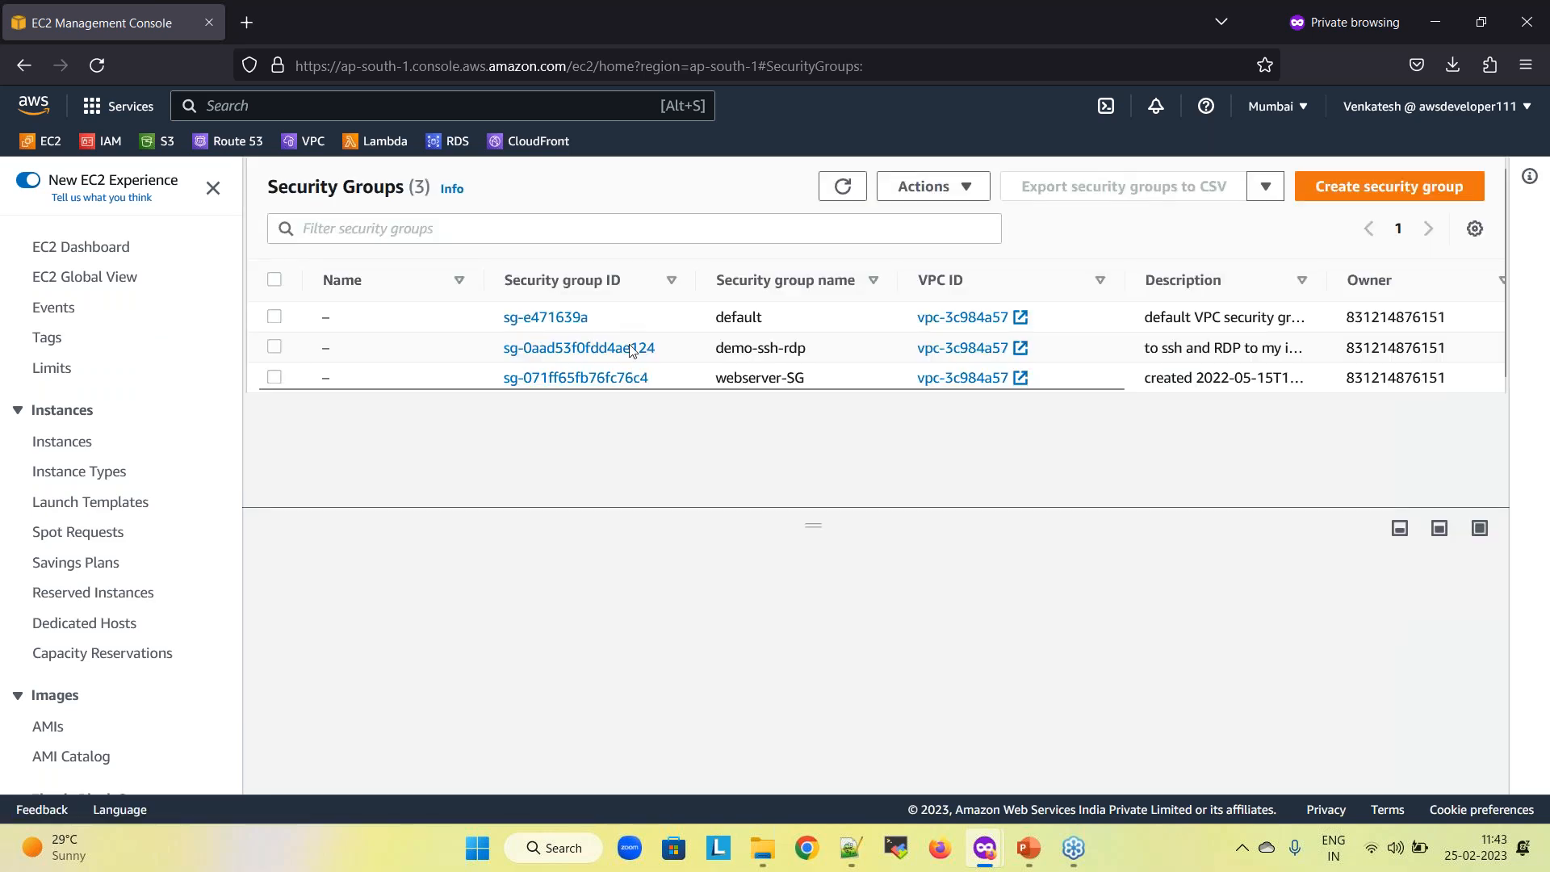
left_click_drag(720, 347, 806, 348)
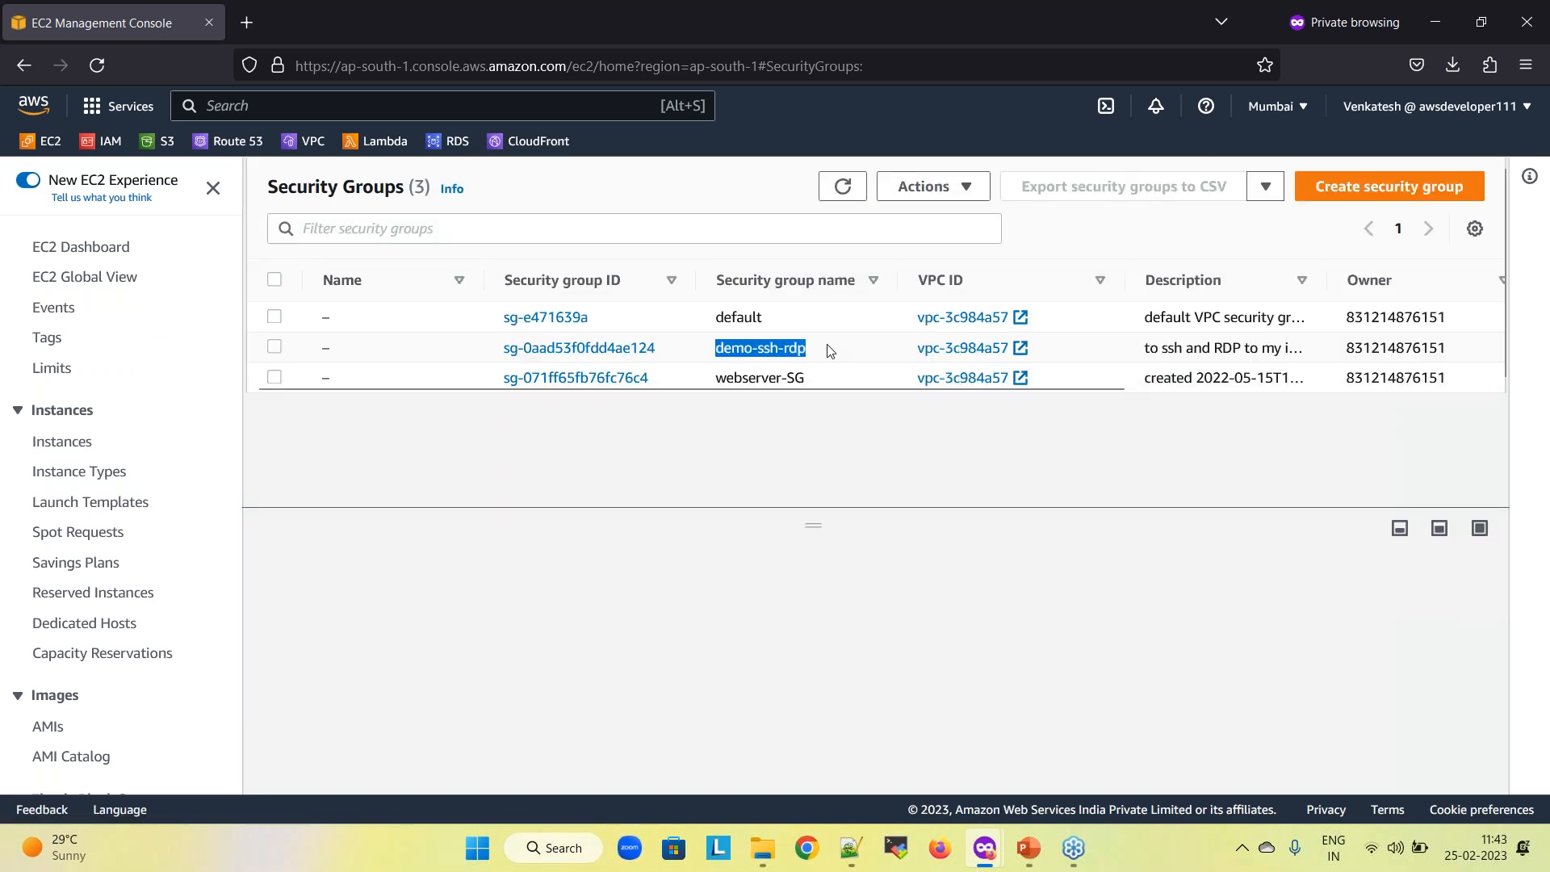
left_click(810, 353)
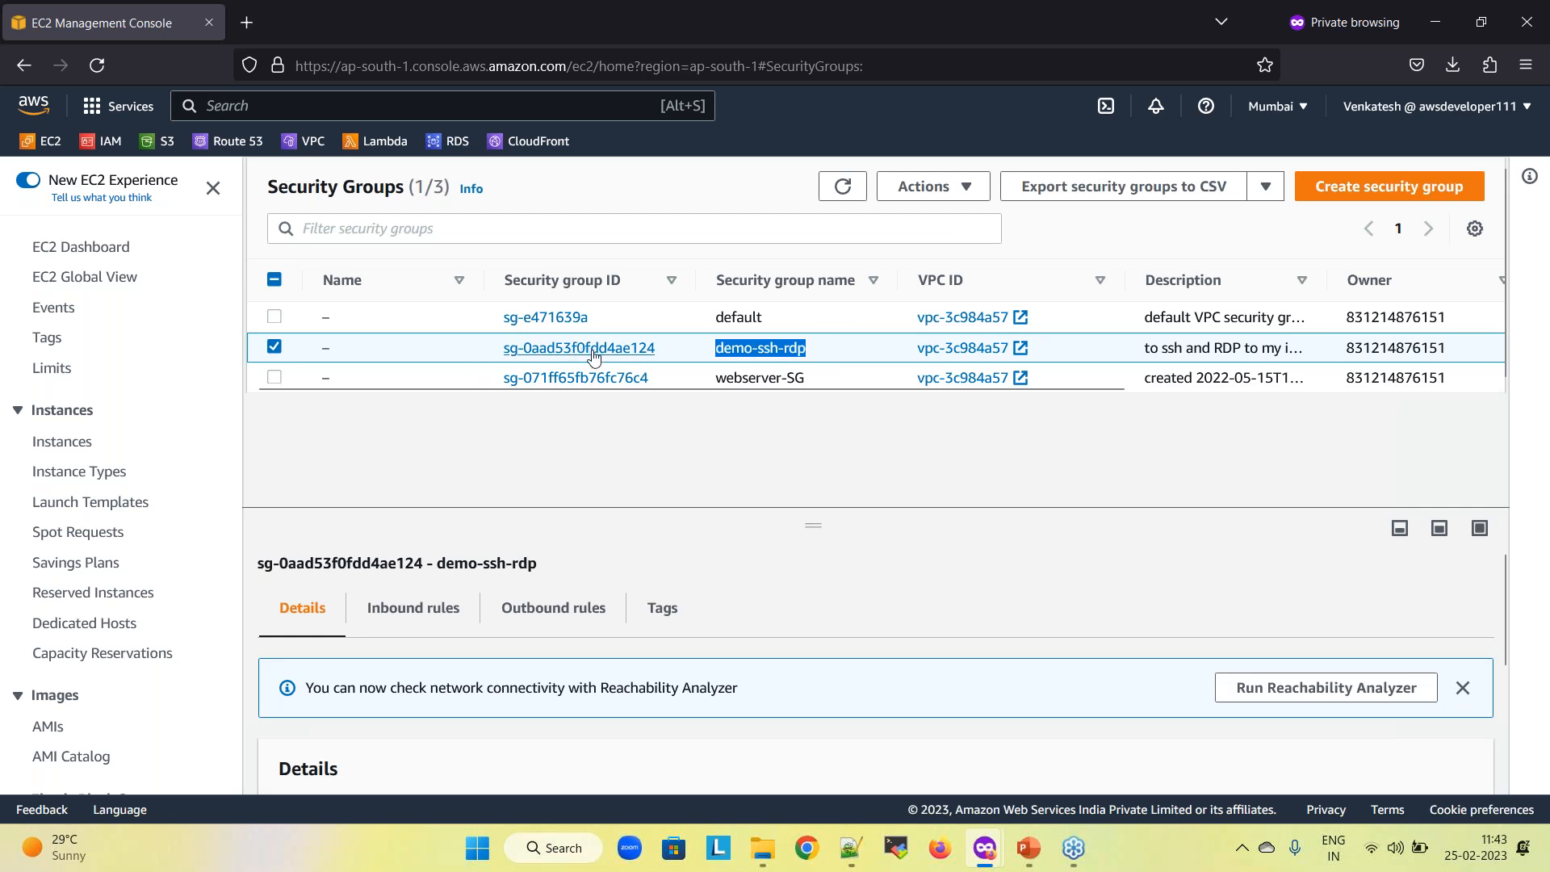
left_click(225, 396)
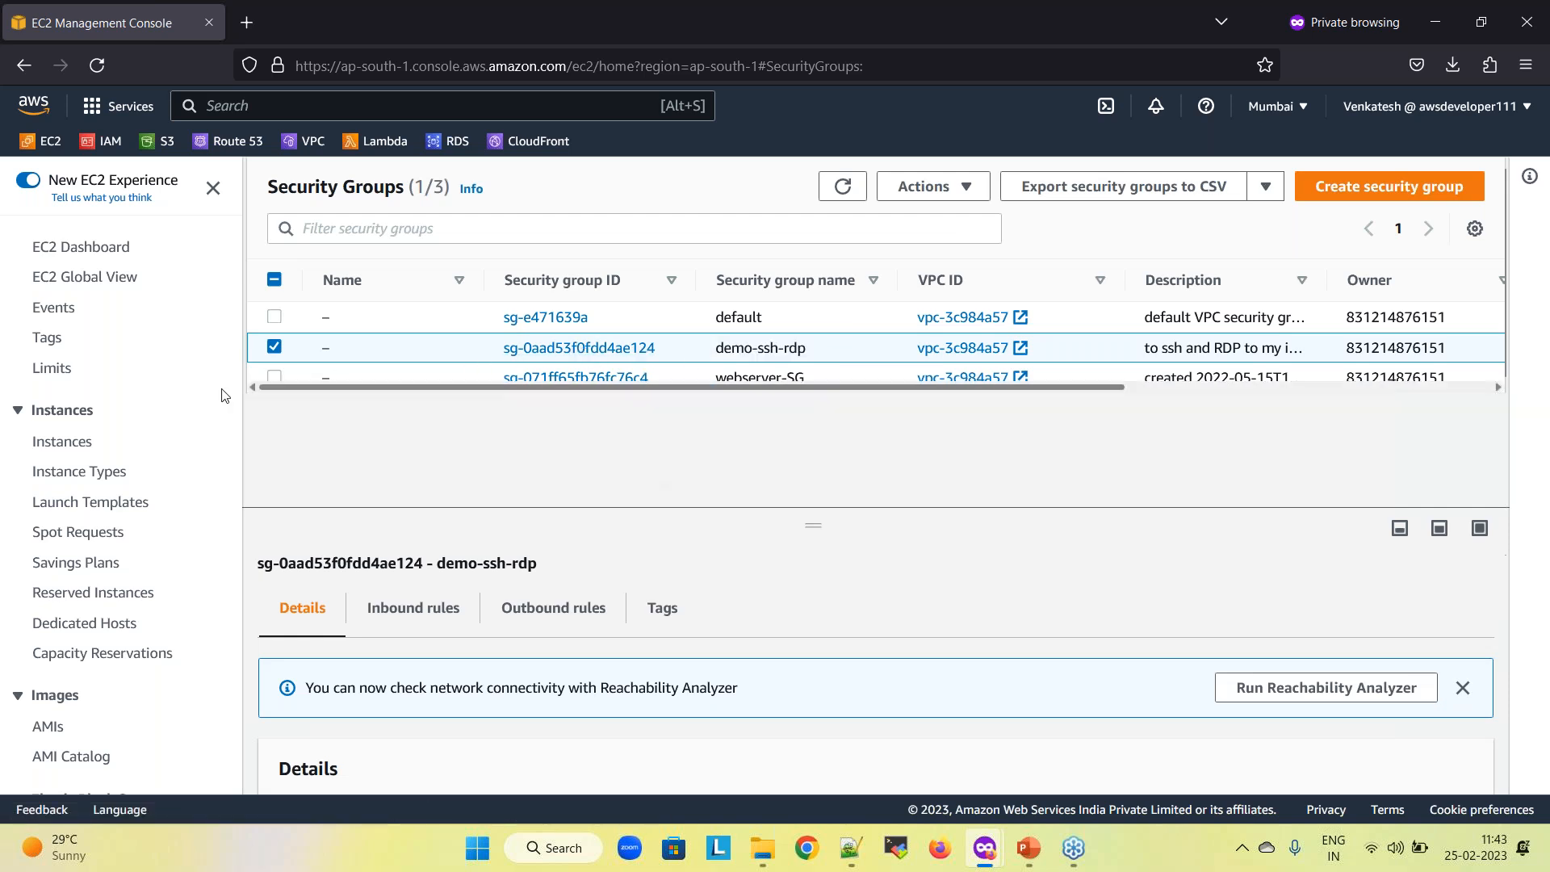
left_click(71, 253)
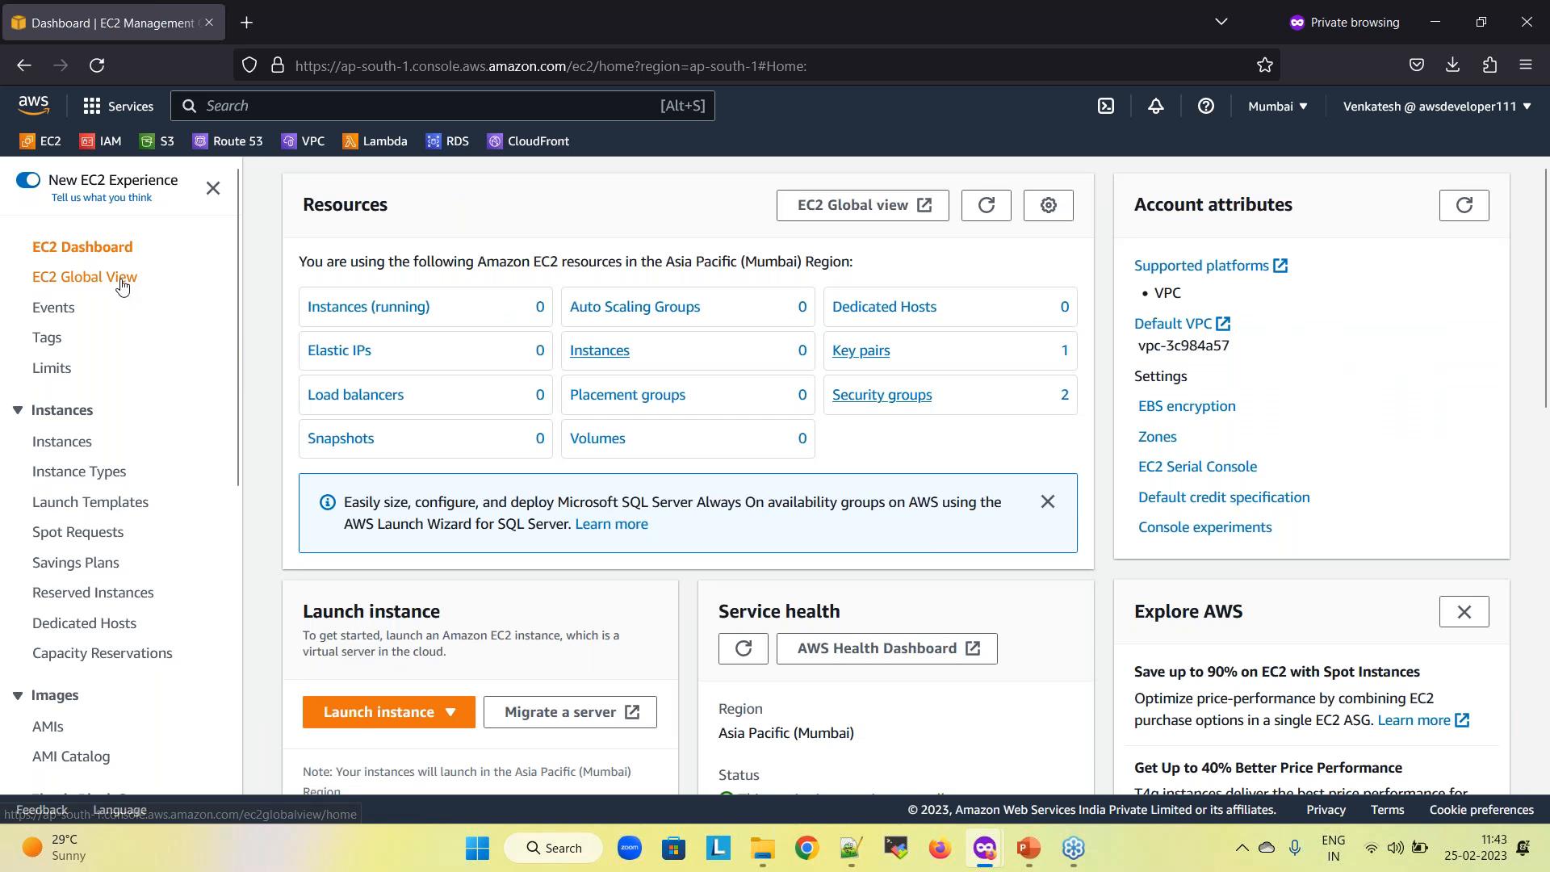
left_click(986, 206)
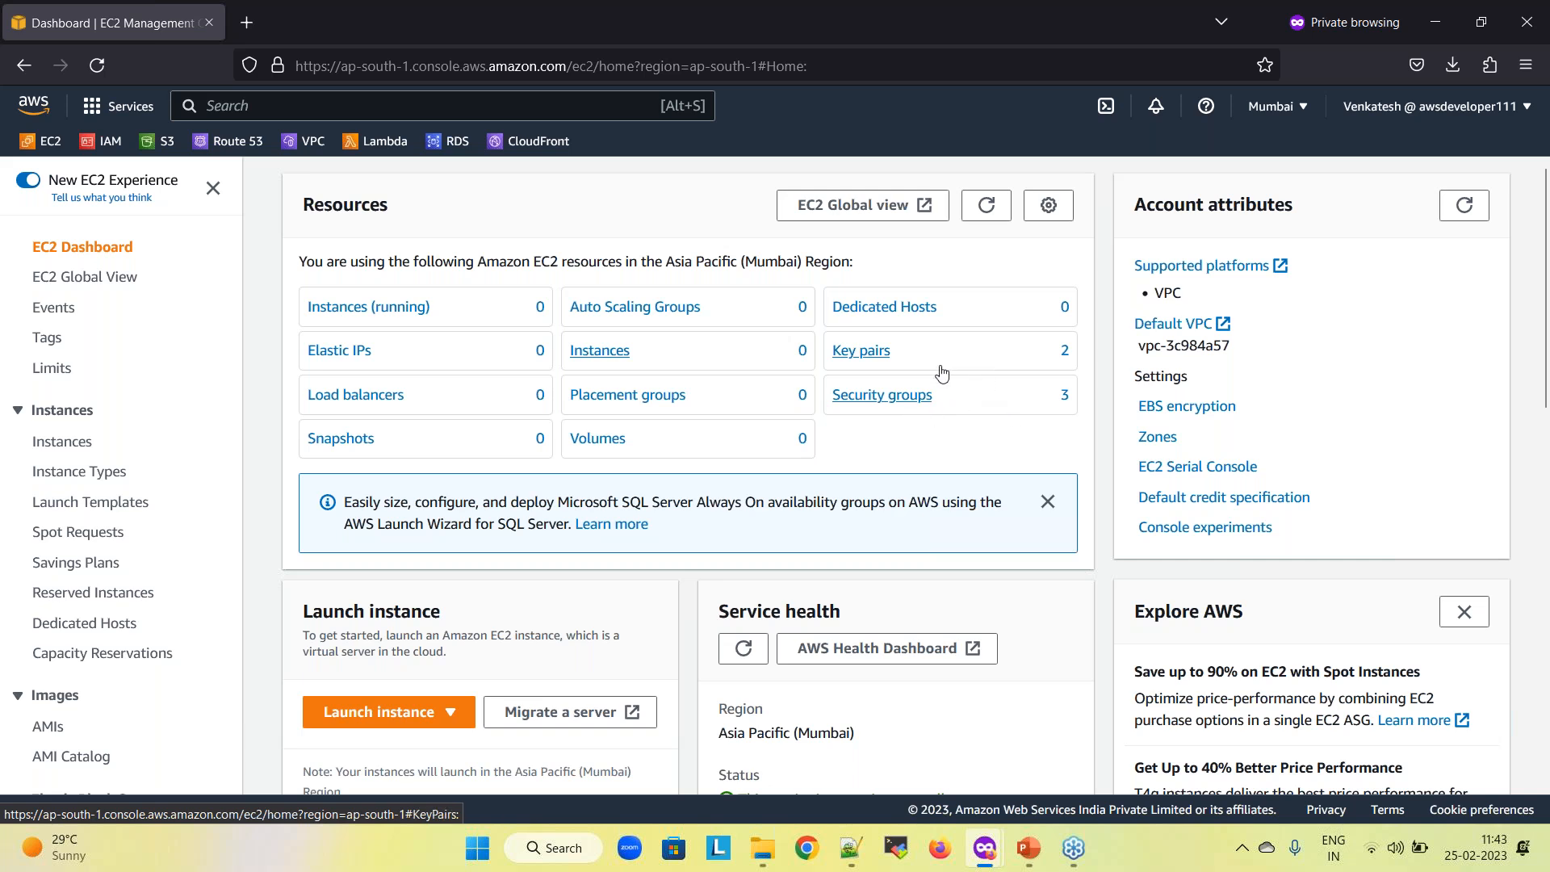
Start launching a new instance from the instances list and name it demo-linux
left_click(604, 350)
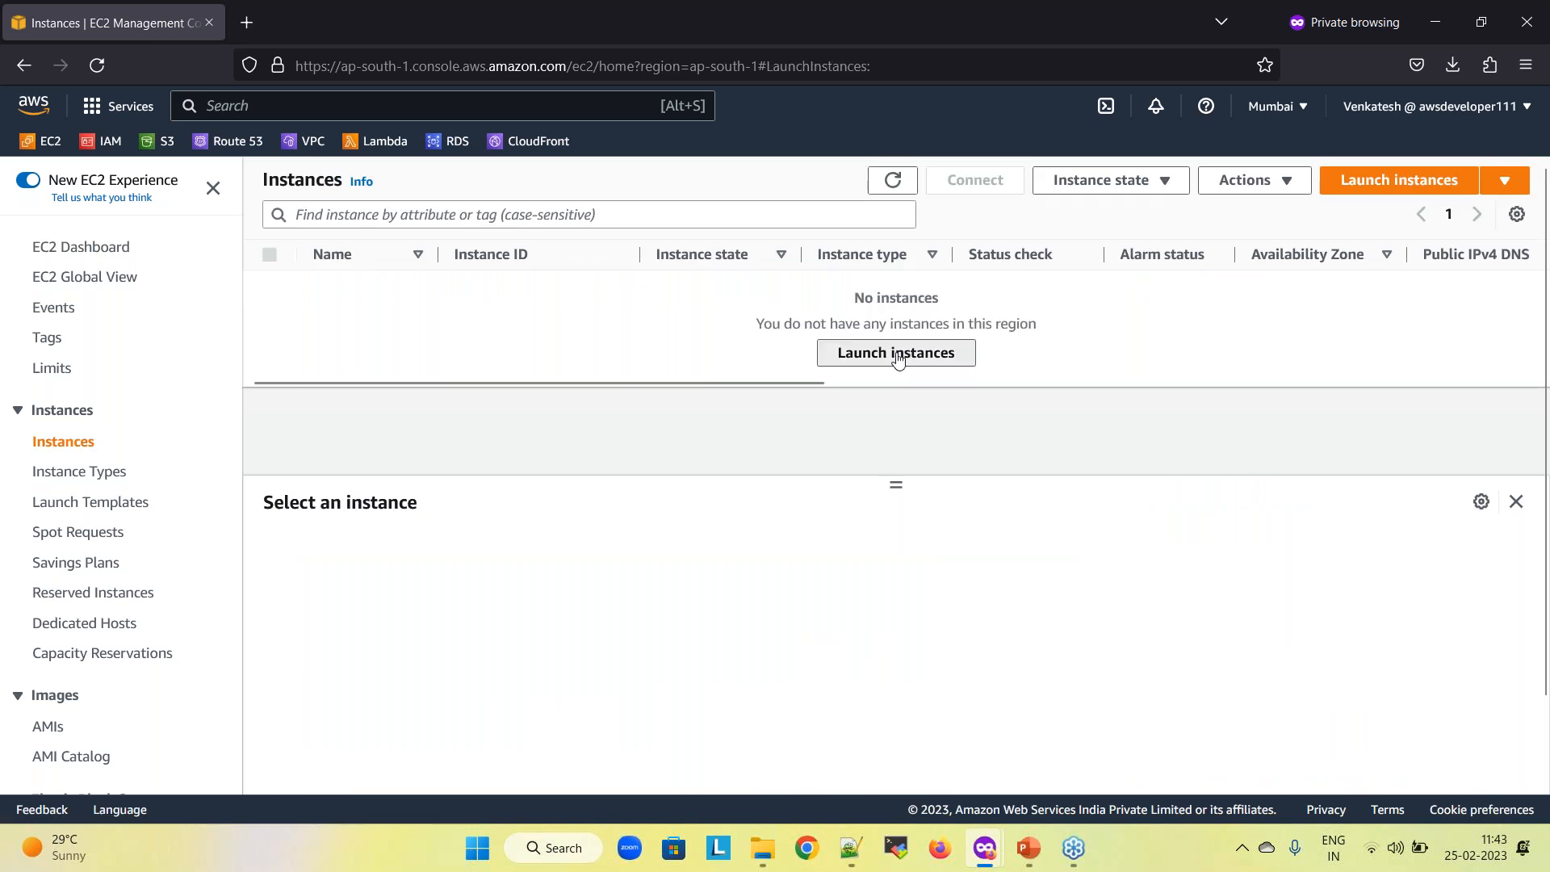
left_click(896, 353)
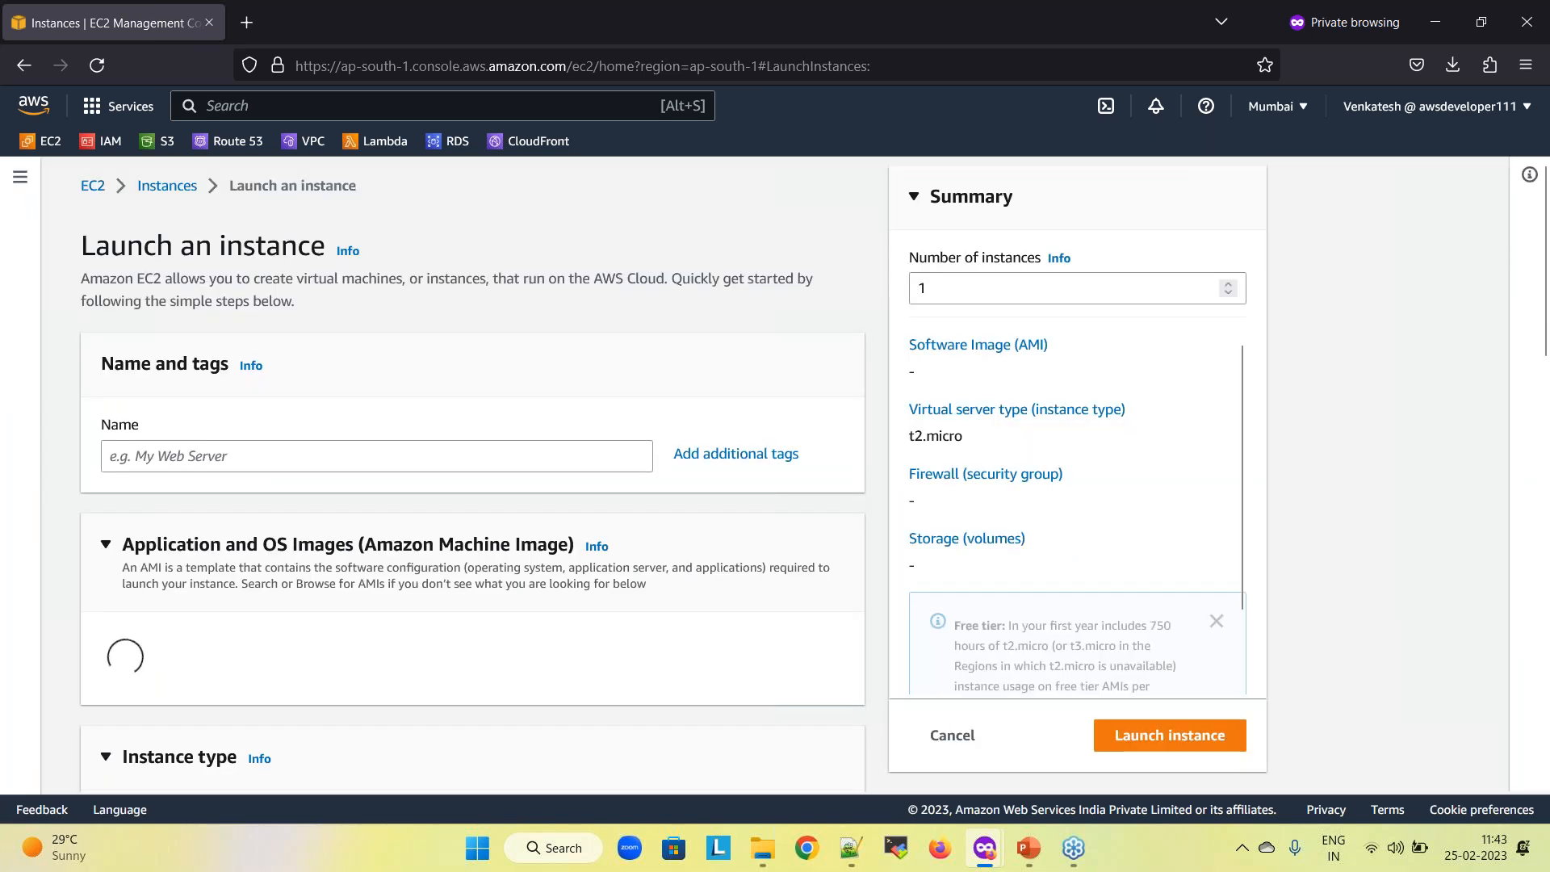
left_click(334, 454)
type("dem")
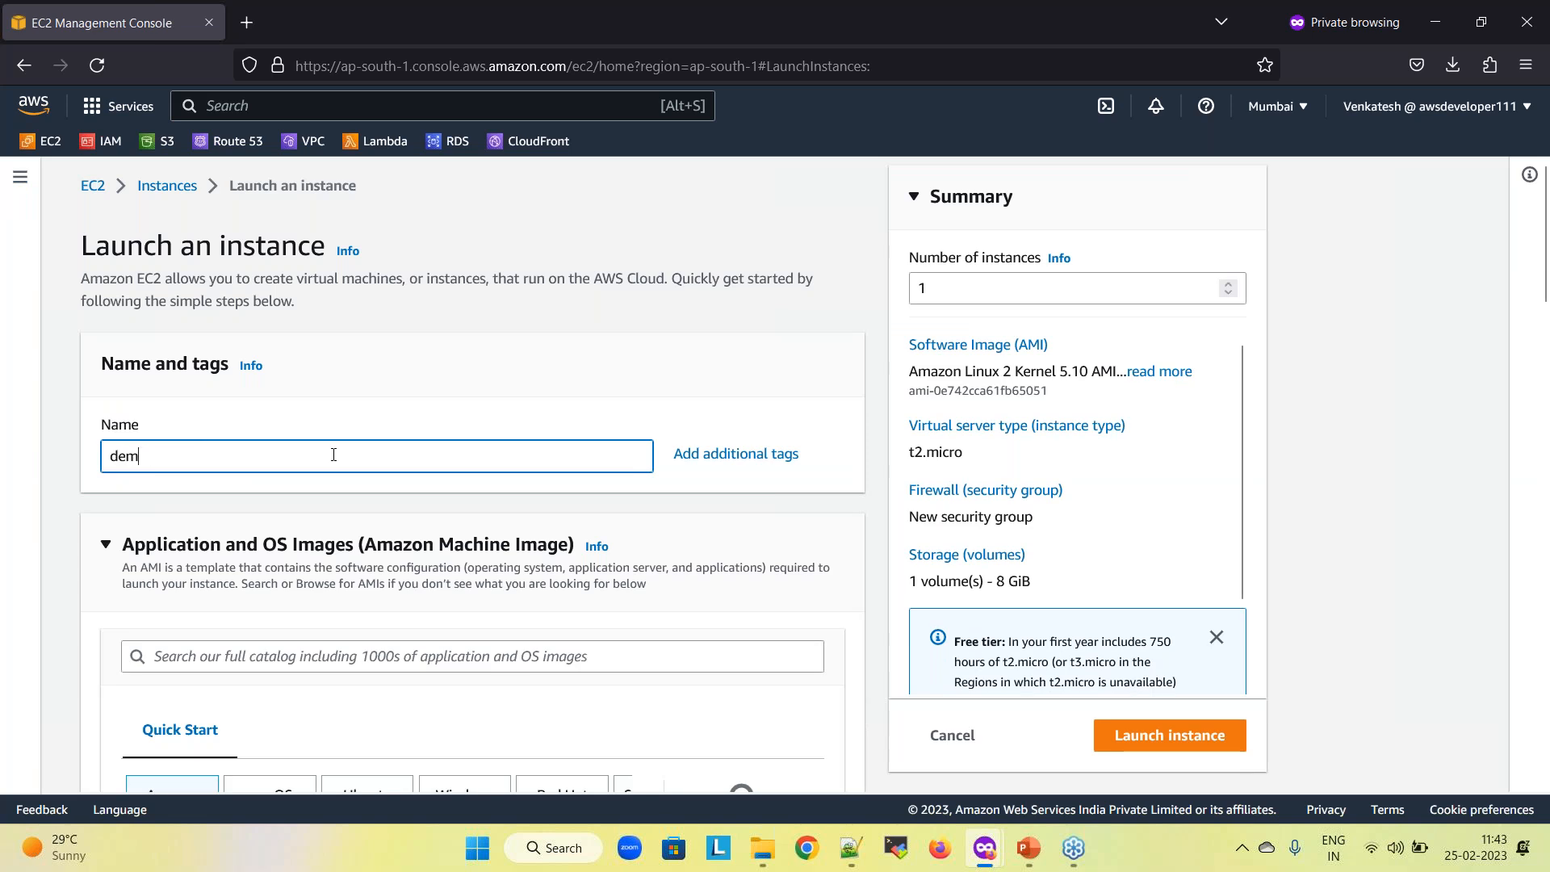
type("o-linux")
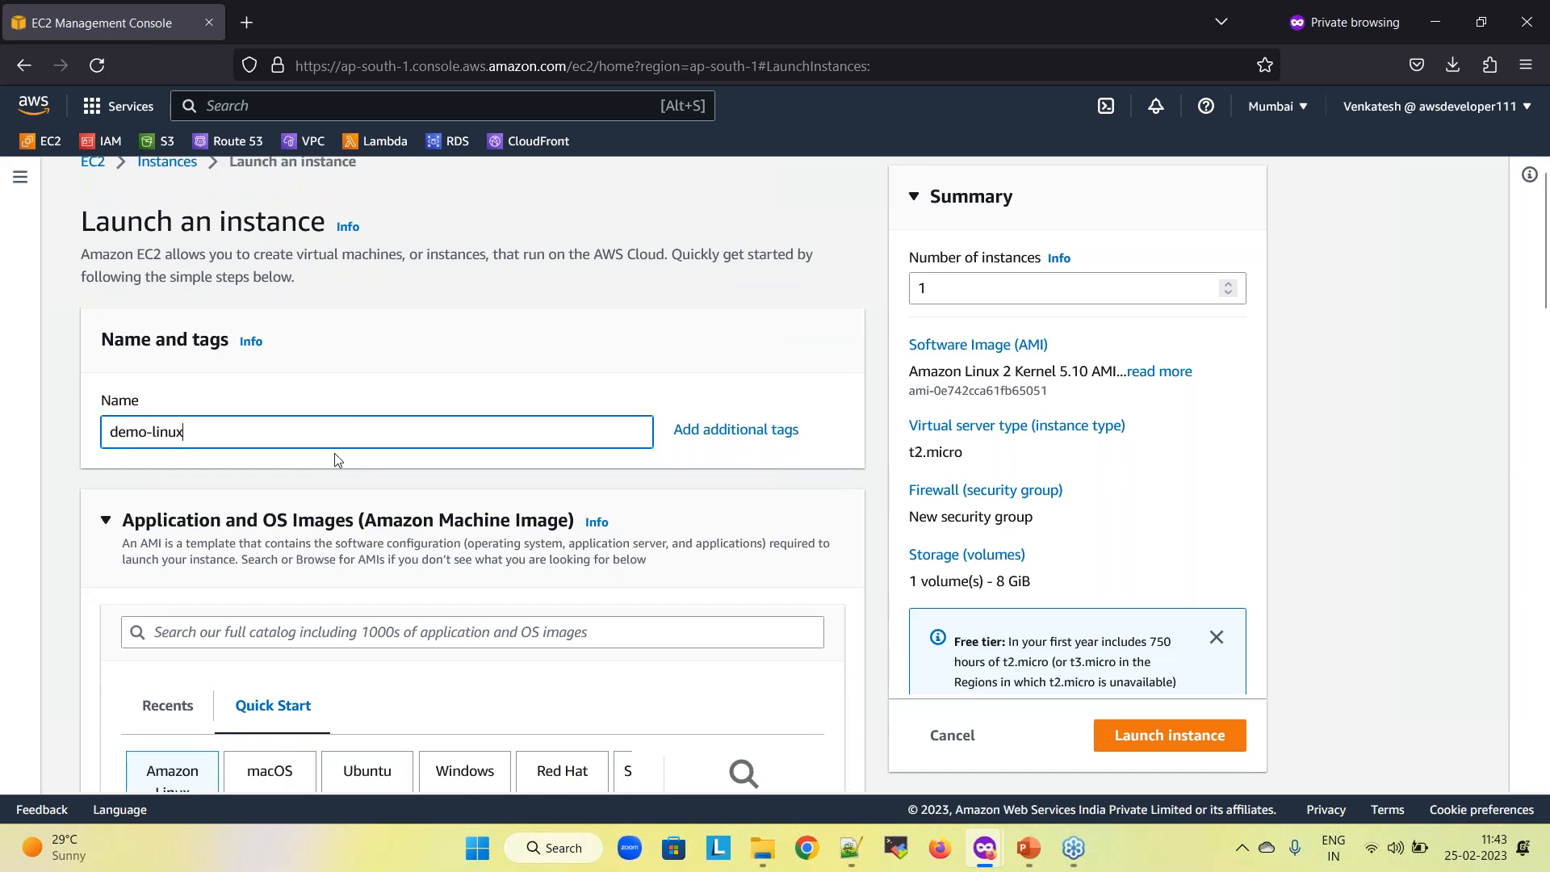
Examine the Amazon Linux image settings, browse the available instance types and search them for m4
scroll(229, 517, "down", 6)
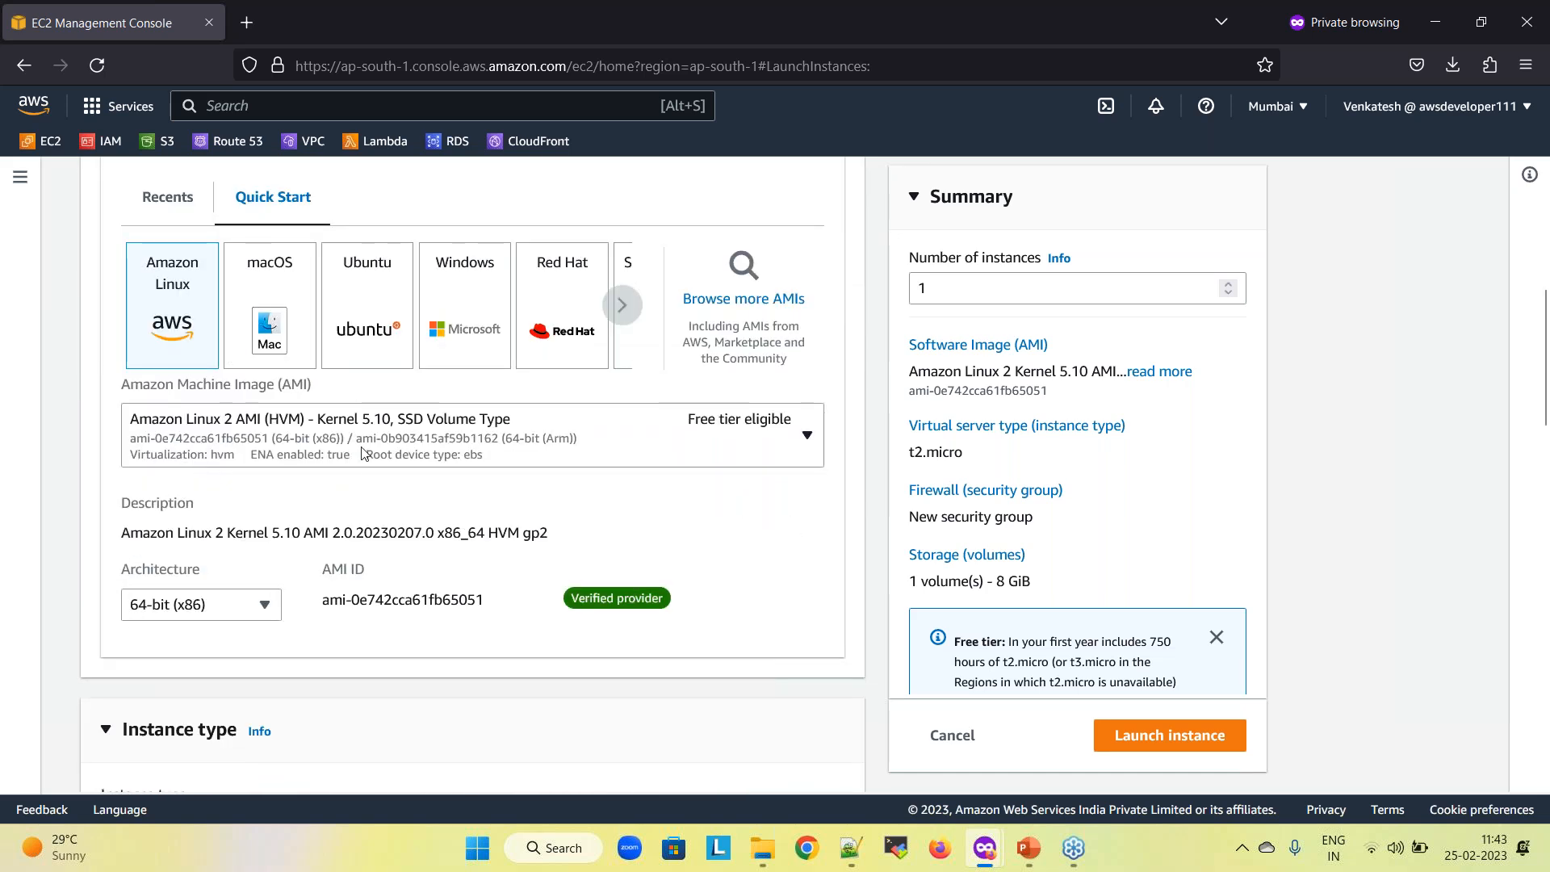
scroll(363, 452, "down", 5)
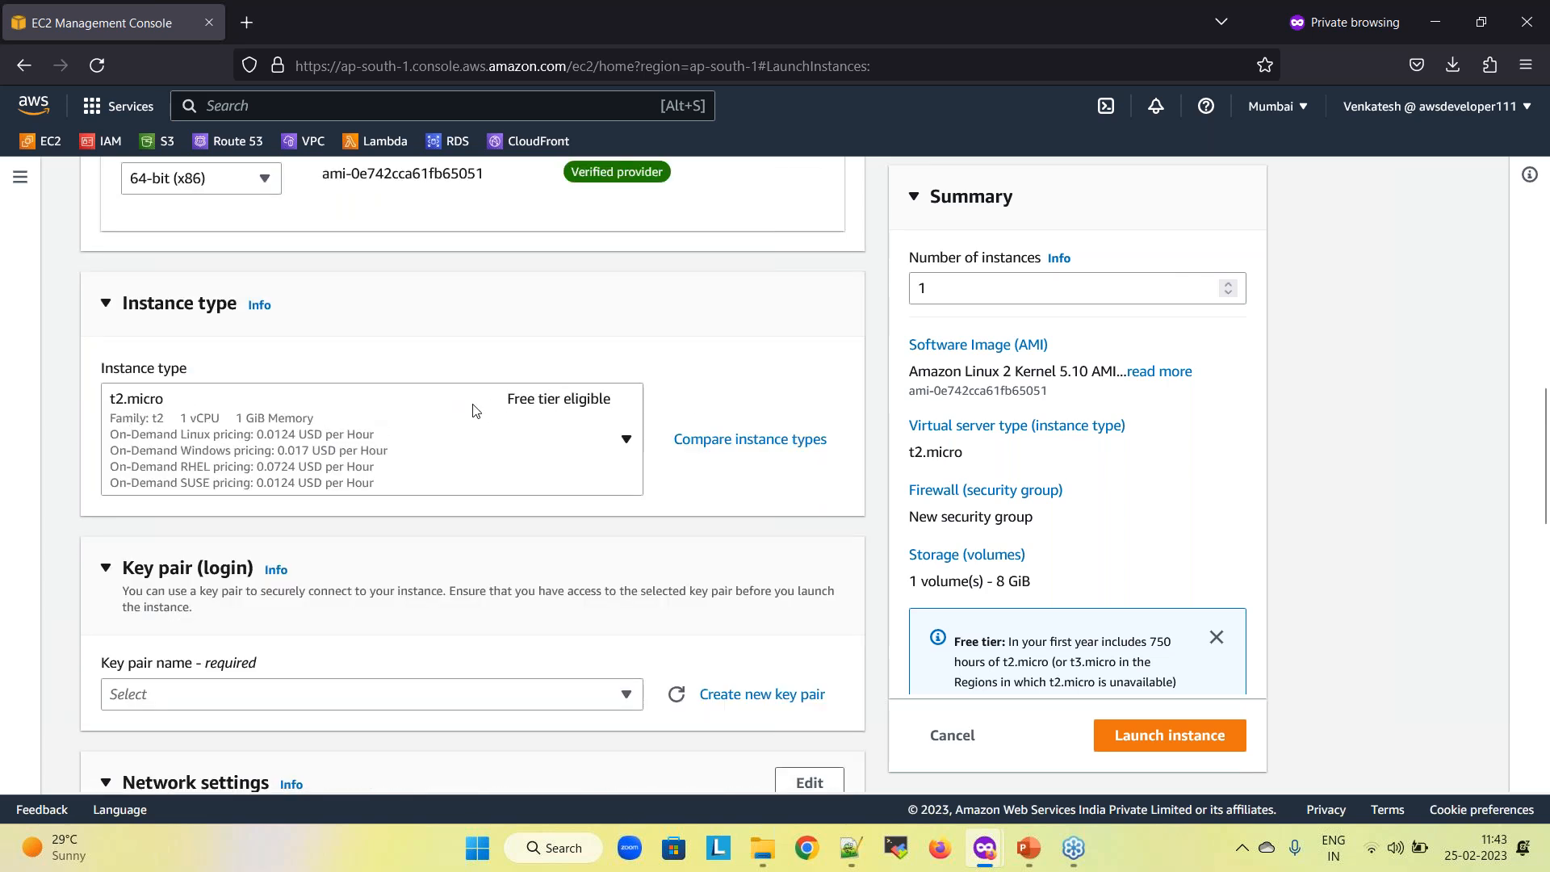
left_click(626, 439)
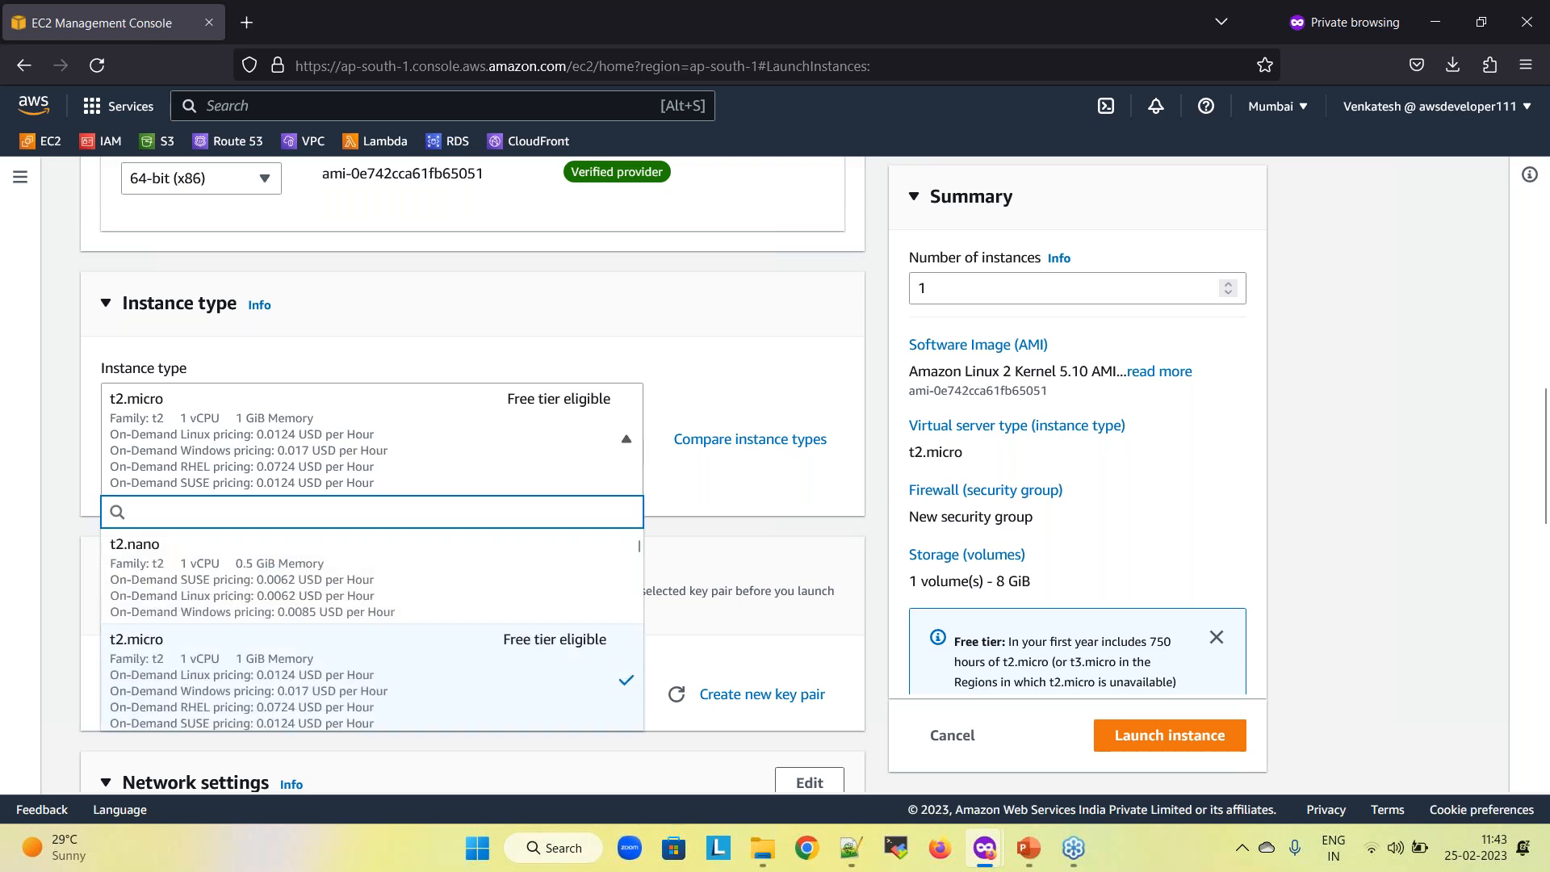
scroll(347, 452, "down", 3)
scroll(356, 402, "down", 3)
scroll(356, 402, "down", 5)
scroll(275, 439, "down", 1)
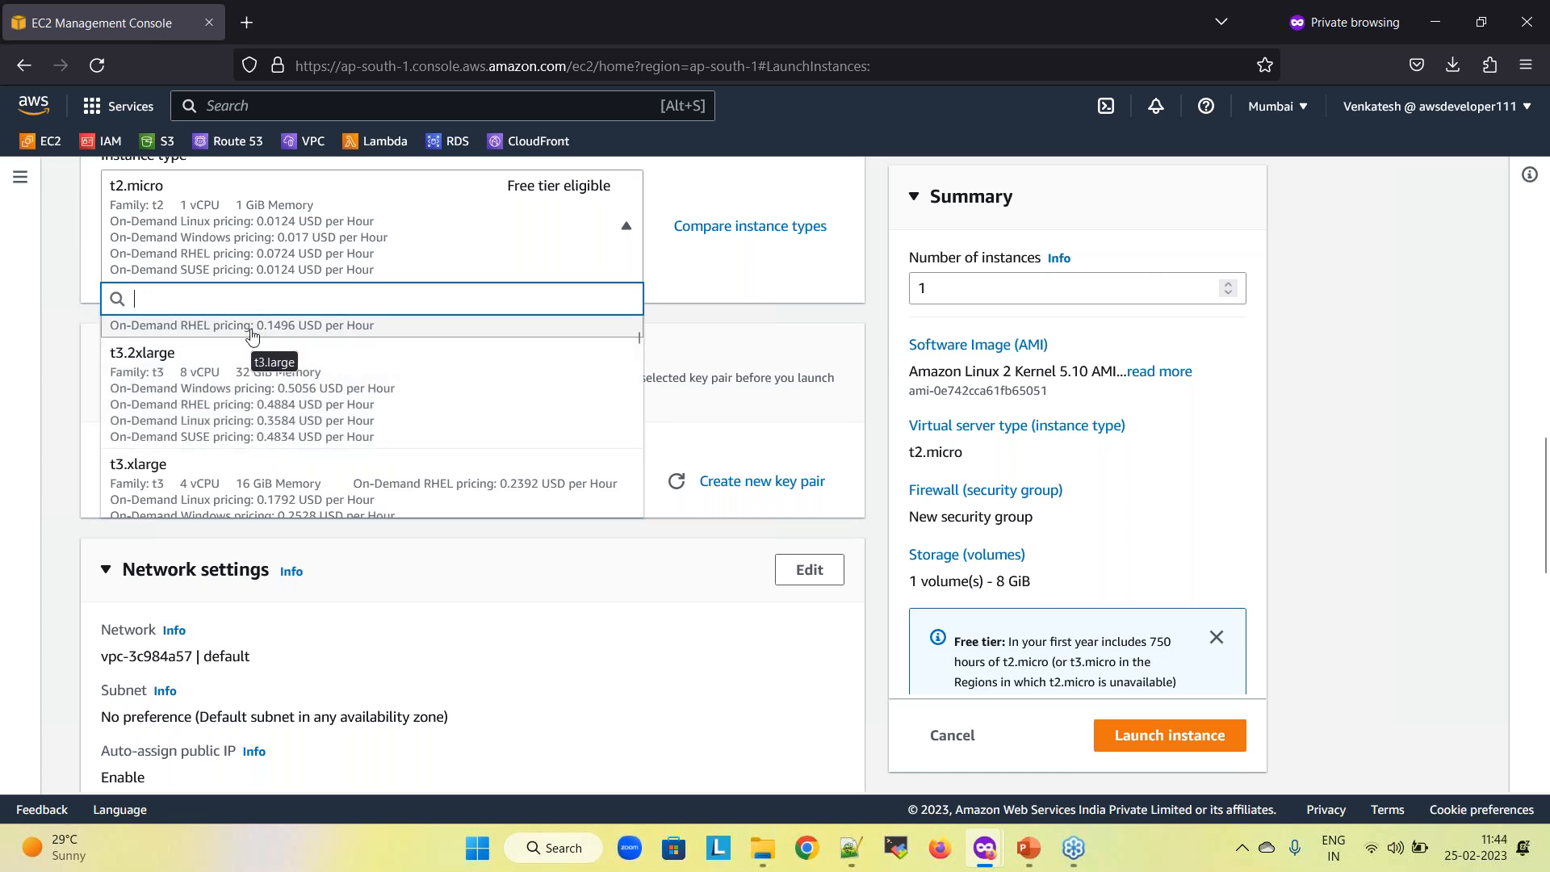
type("m4")
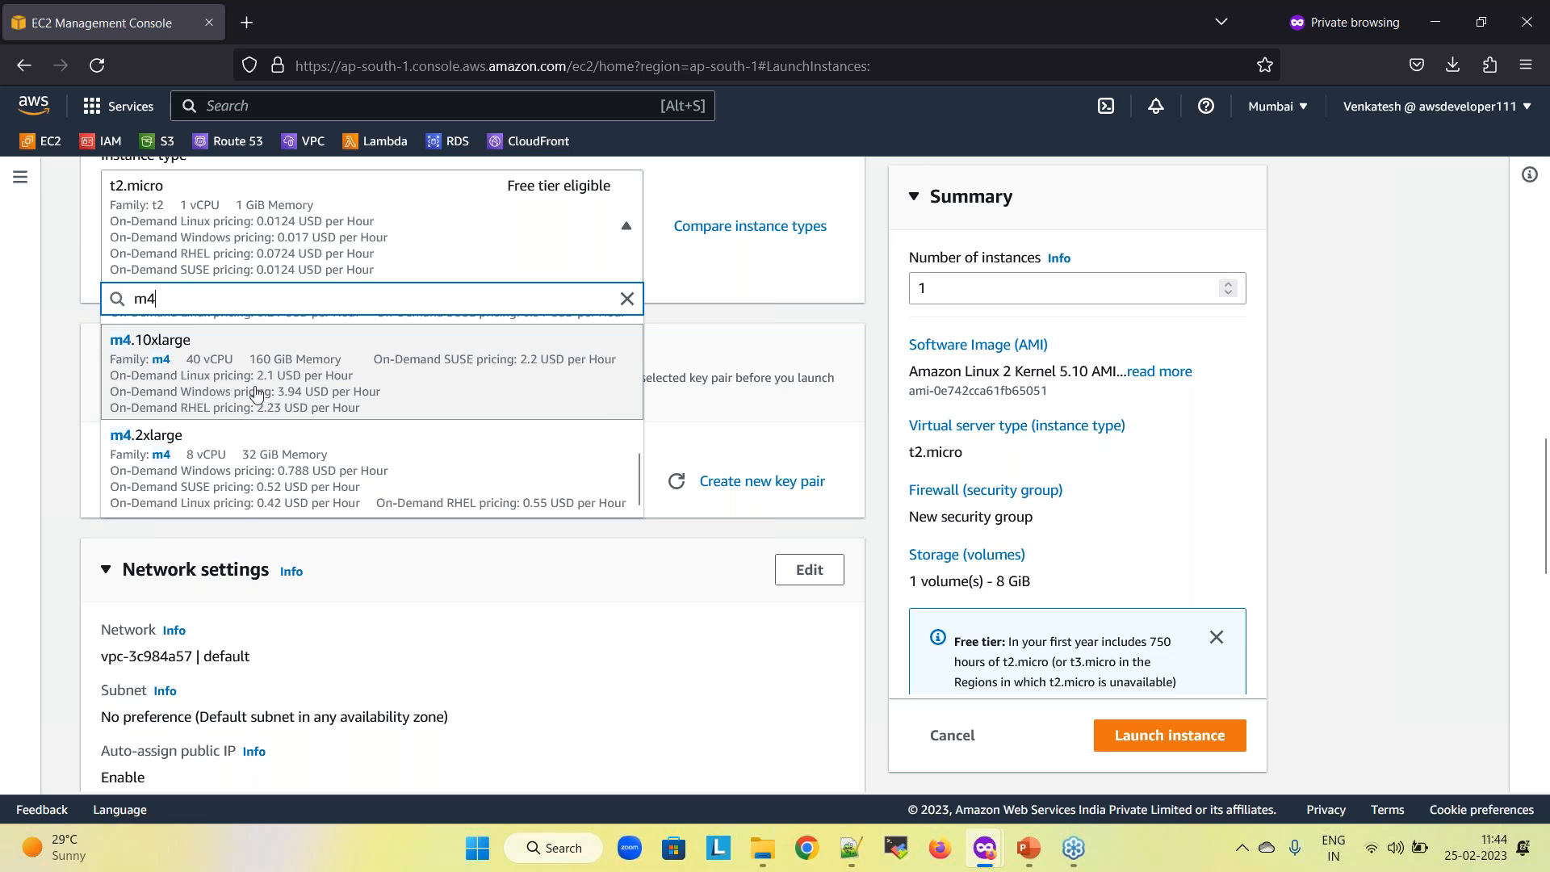
scroll(266, 387, "down", 3)
scroll(323, 395, "up", 3)
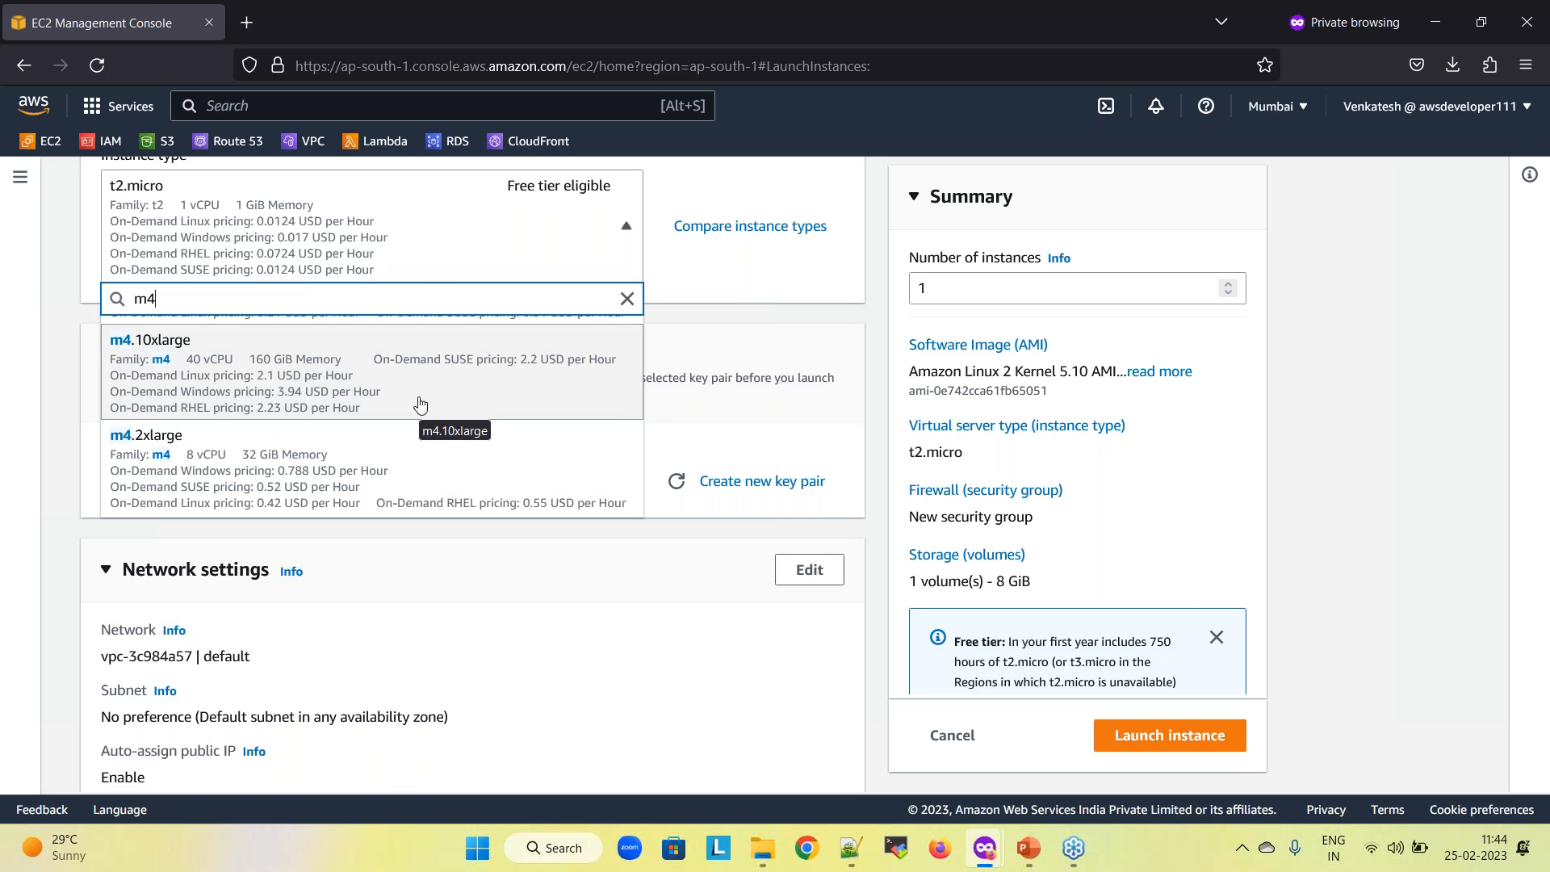
Clear the instance type search and choose t2.micro as the instance type
key("BackSpace")
key("BackSpace")
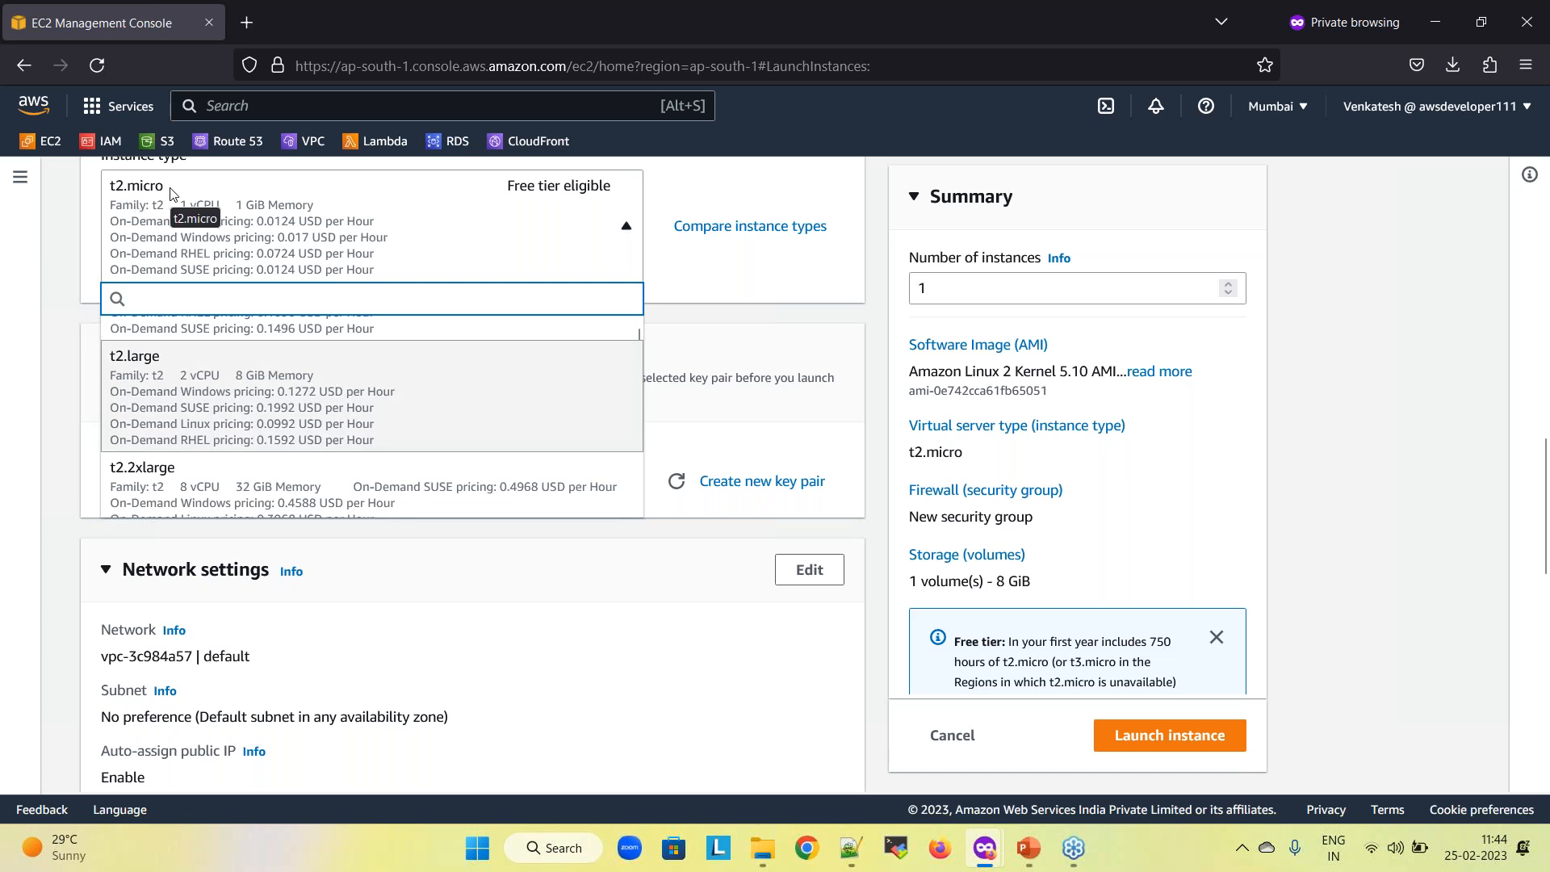
scroll(235, 347, "up", 5)
scroll(277, 388, "up", 4)
scroll(277, 388, "down", 3)
left_click(218, 616)
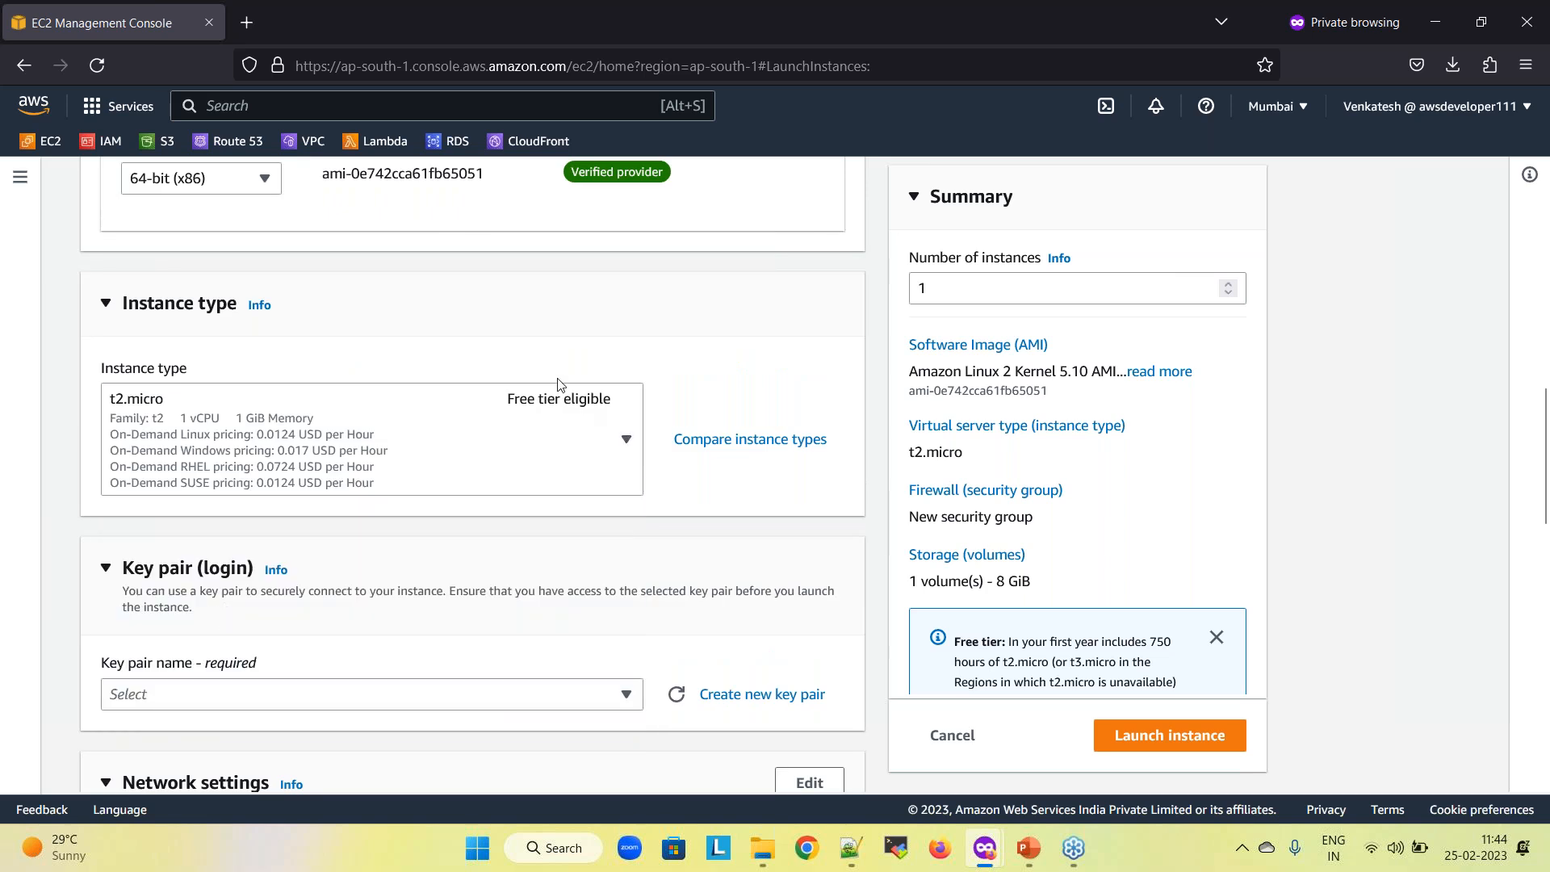
Choose demo-mumbai-kp as the key pair for logging in to the instance
scroll(557, 383, "down", 3)
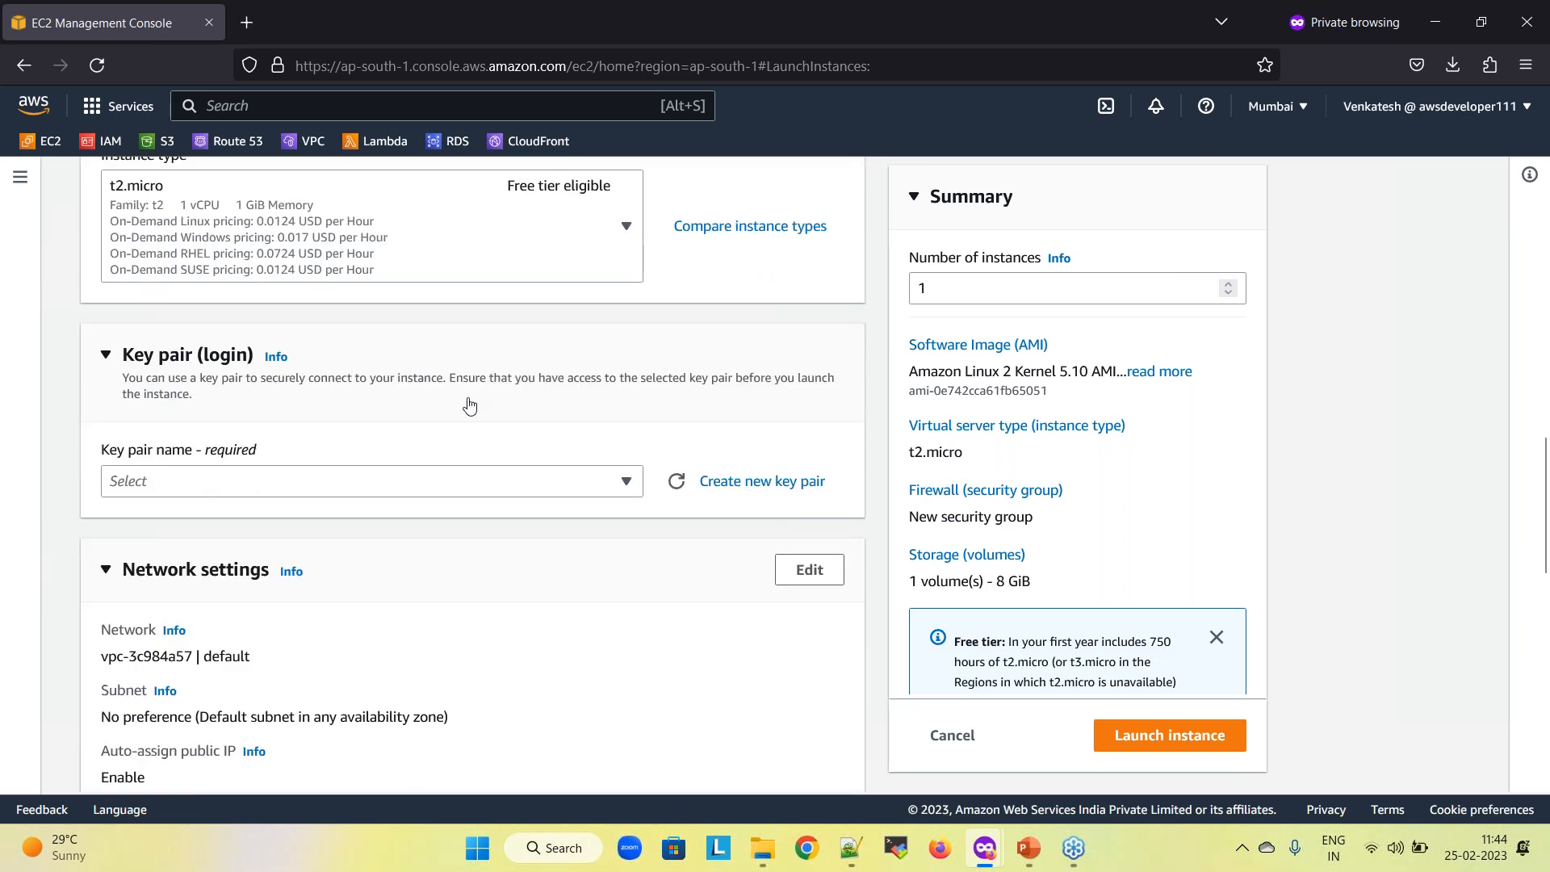
left_click(352, 482)
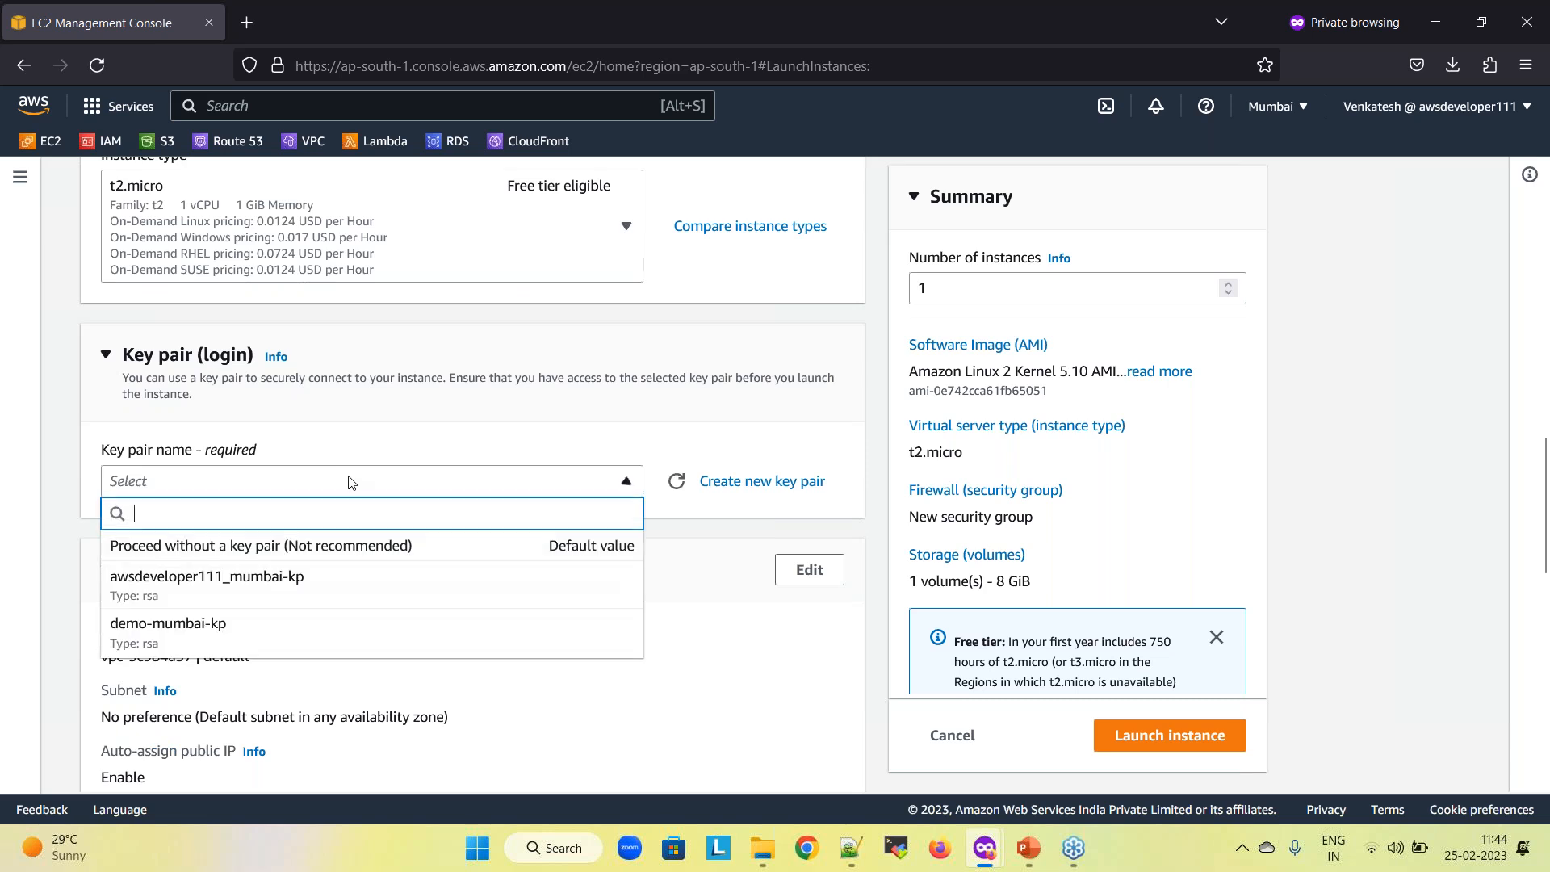
left_click(211, 630)
Review the default network settings and assign the existing security group demo-ssh-rdp to the instance
scroll(348, 471, "down", 4)
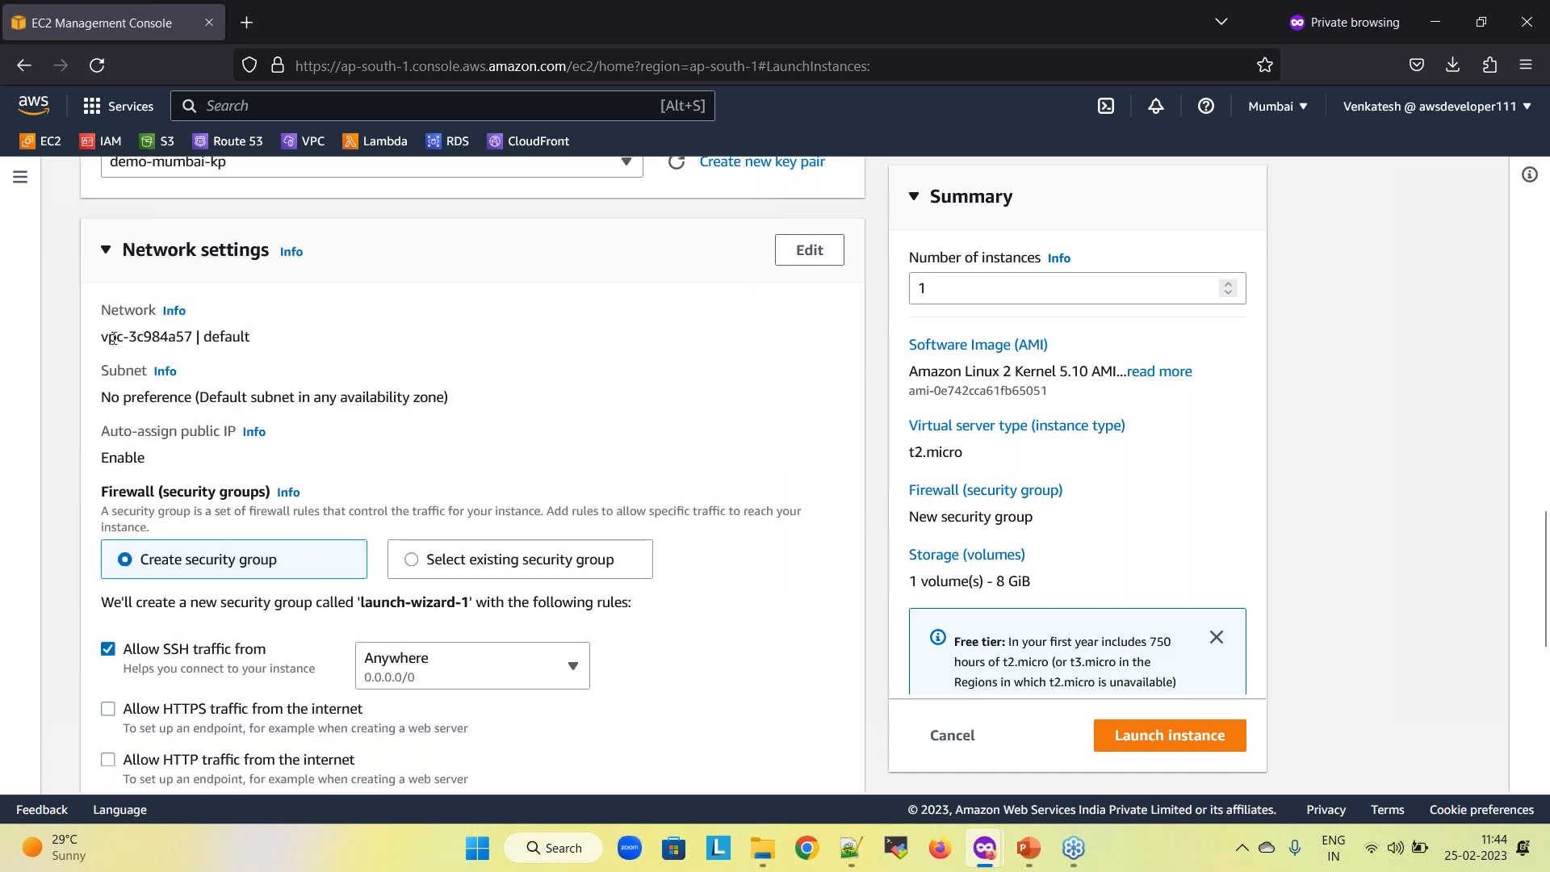
left_click_drag(102, 336, 193, 337)
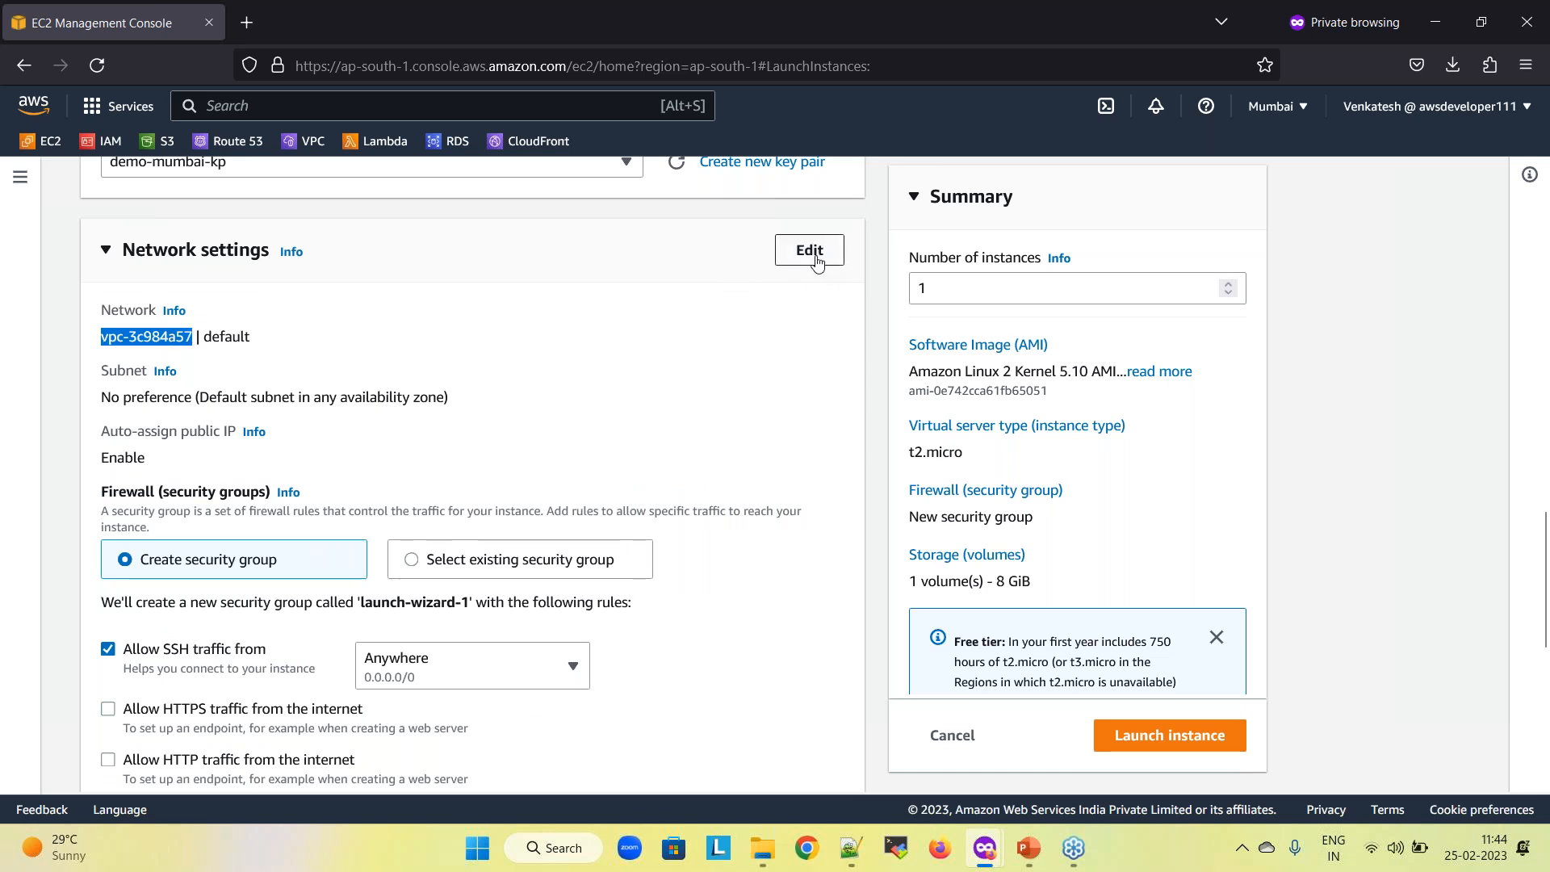
scroll(292, 393, "down", 2)
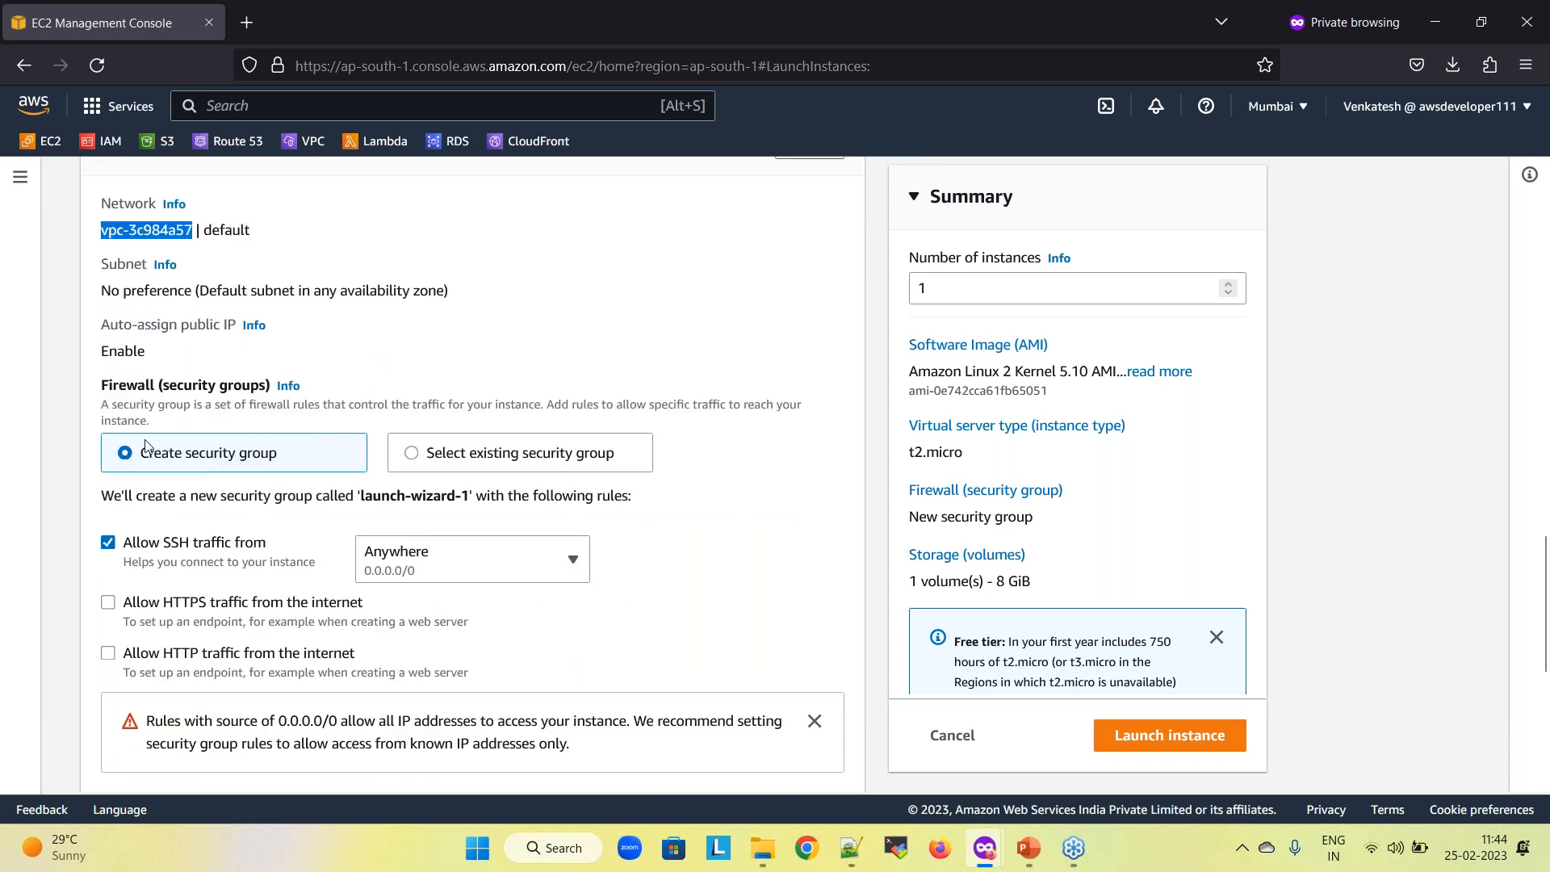
left_click(412, 455)
scroll(420, 448, "down", 2)
left_click(430, 428)
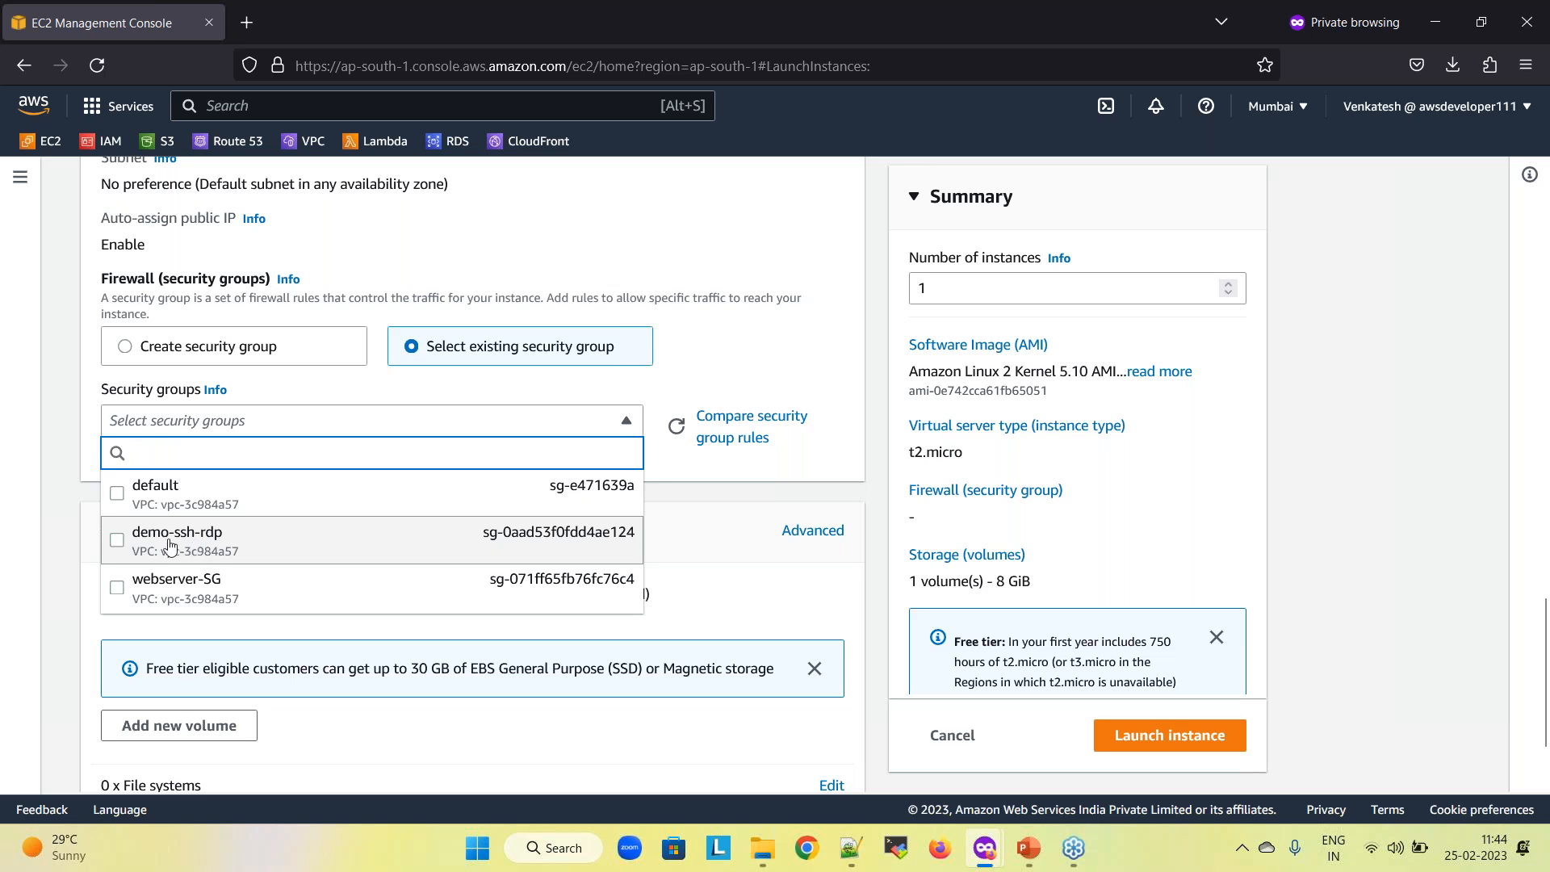
left_click(116, 540)
Review the storage settings, then expand the advanced details, look through their options and collapse them again
scroll(460, 462, "down", 2)
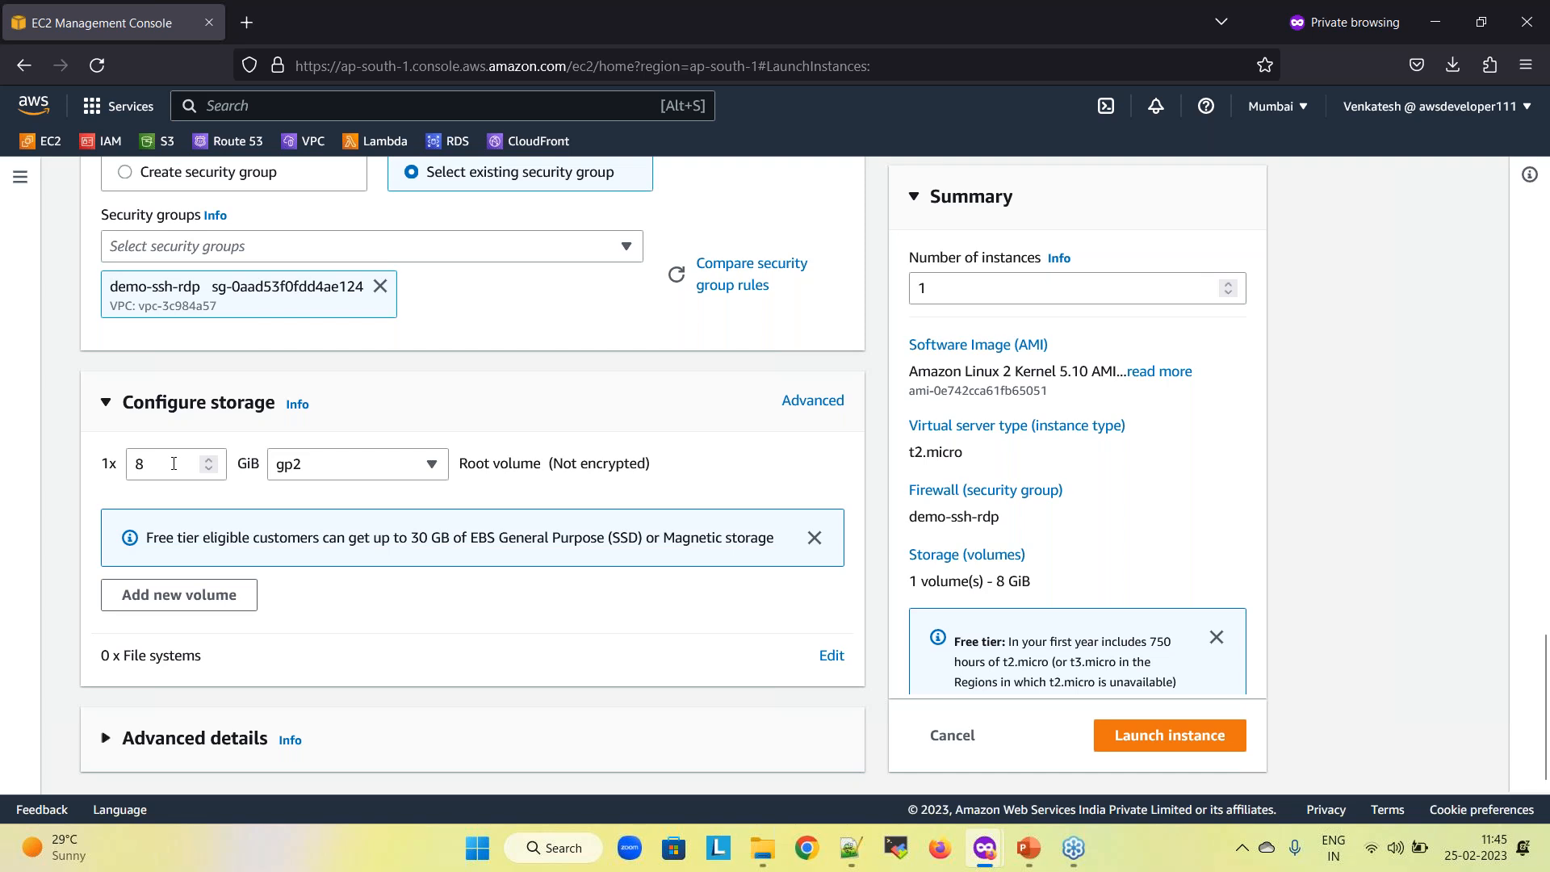
left_click(211, 743)
scroll(367, 653, "down", 15)
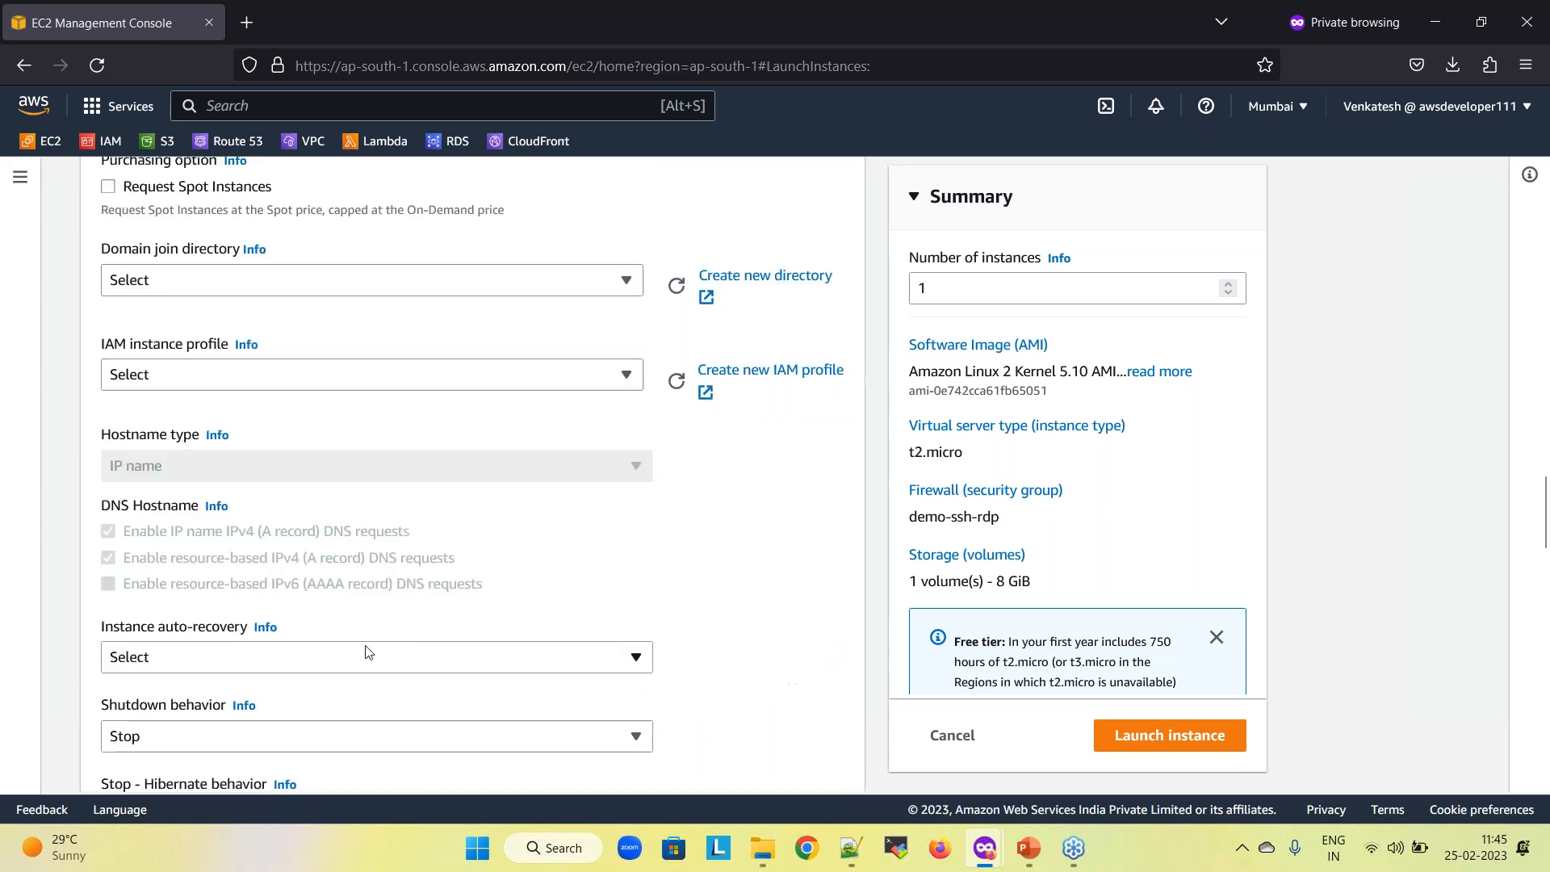
scroll(329, 390, "down", 5)
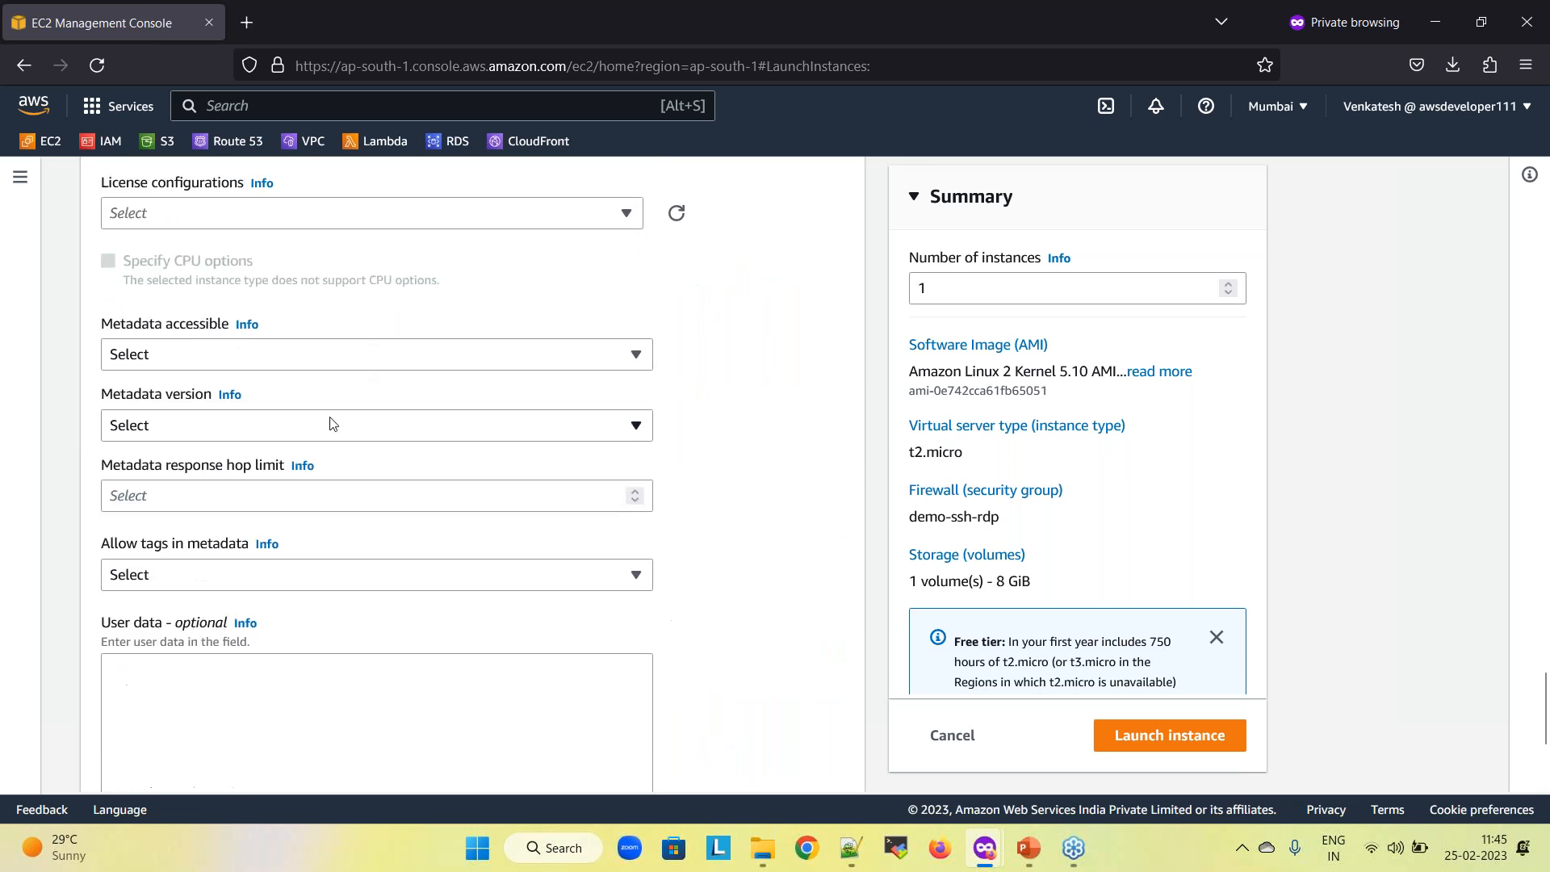
scroll(330, 423, "up", 15)
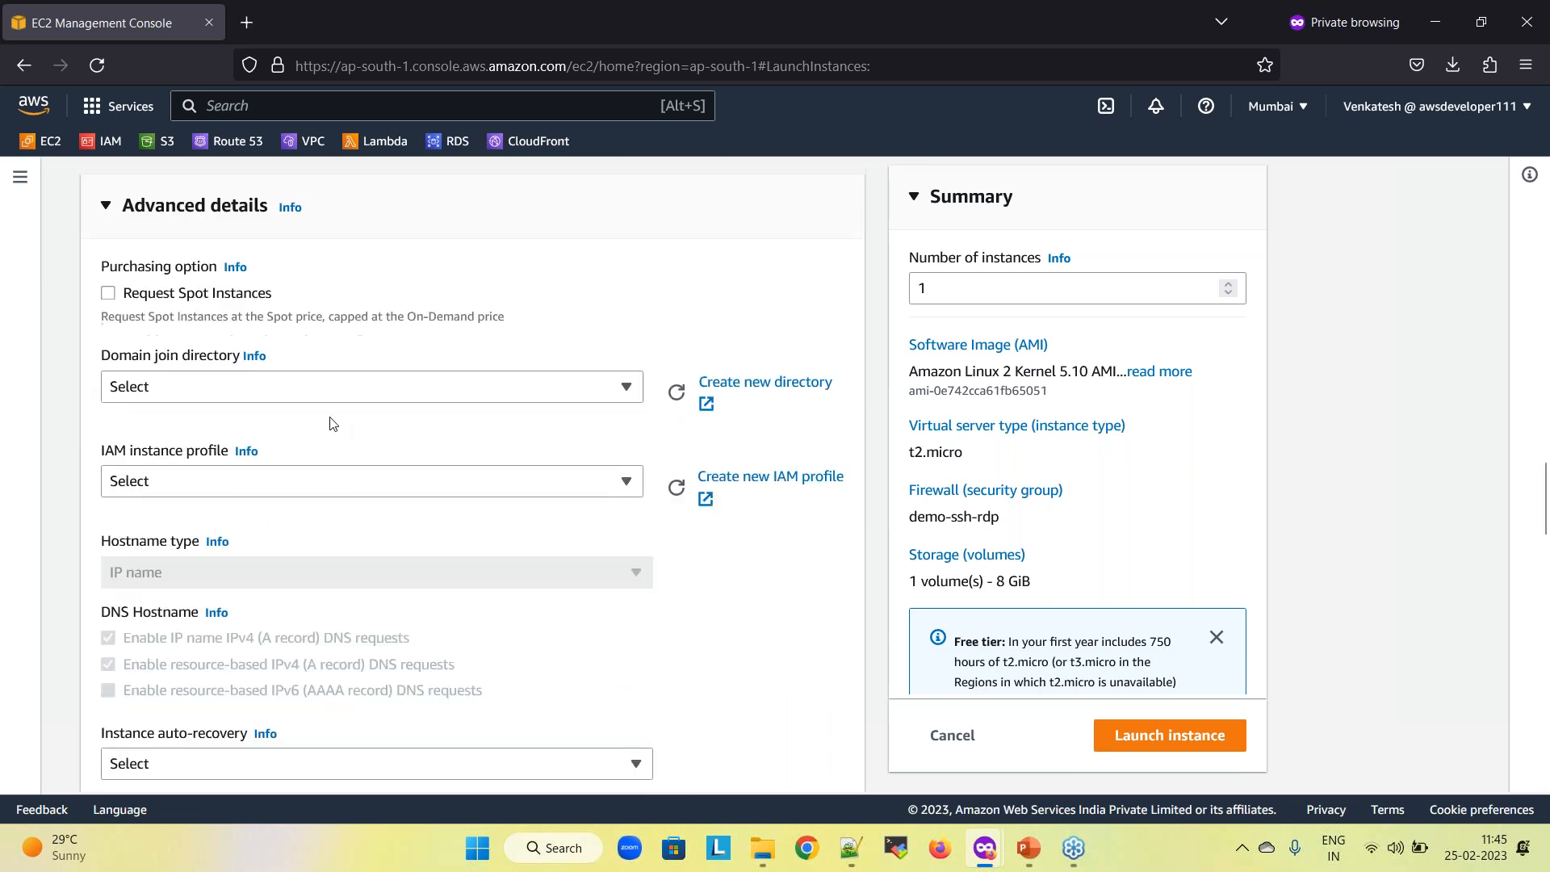
scroll(329, 423, "up", 2)
left_click(142, 525)
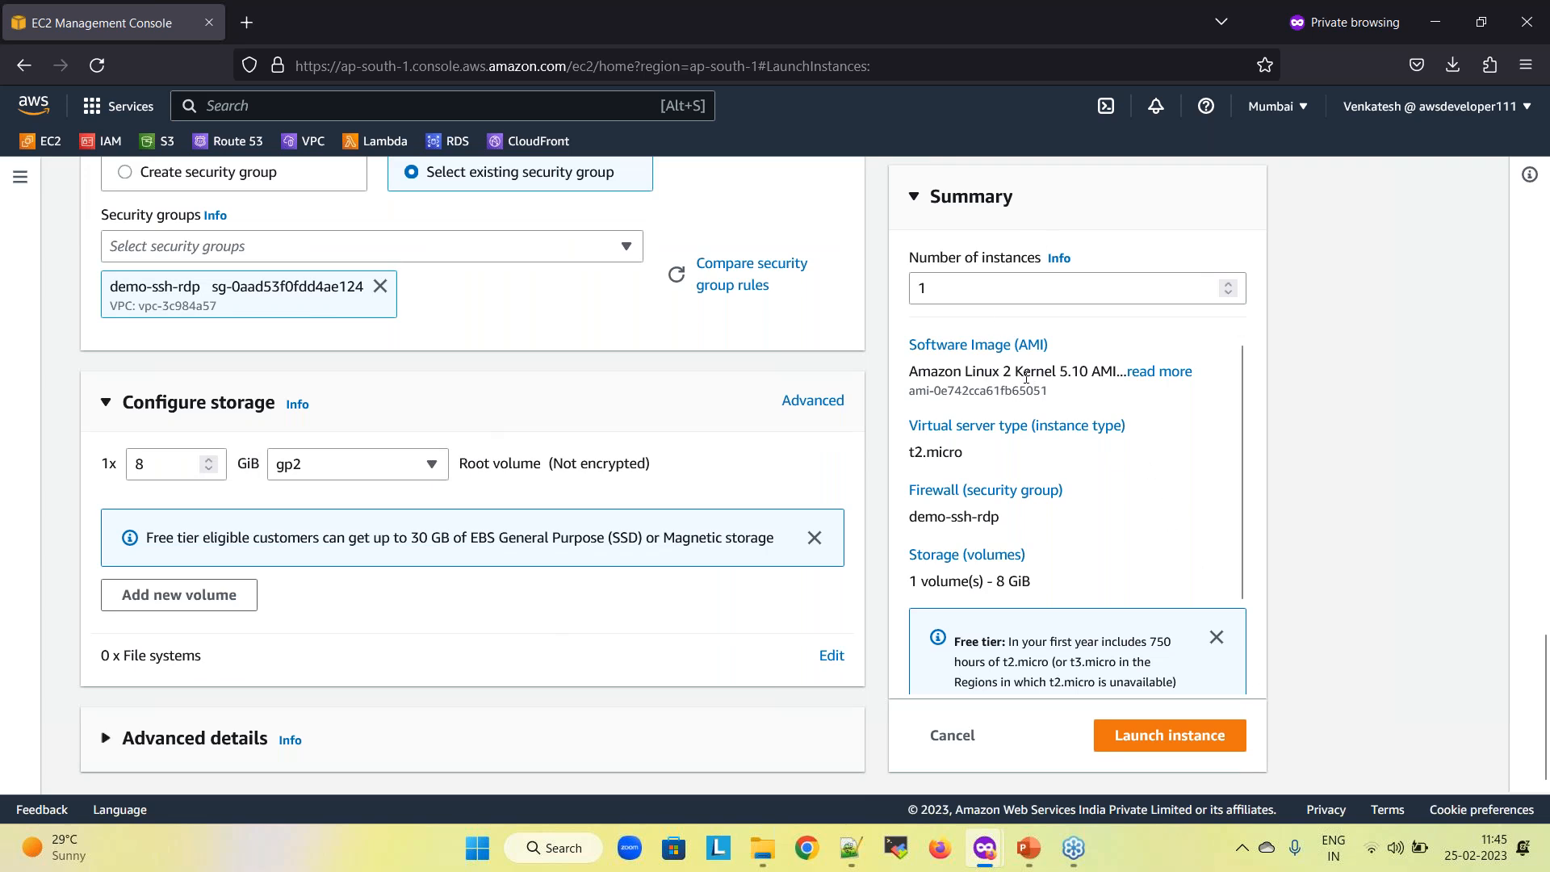
Review the image, instance type, firewall and storage in the summary and launch the instance
left_click_drag(911, 370, 1013, 374)
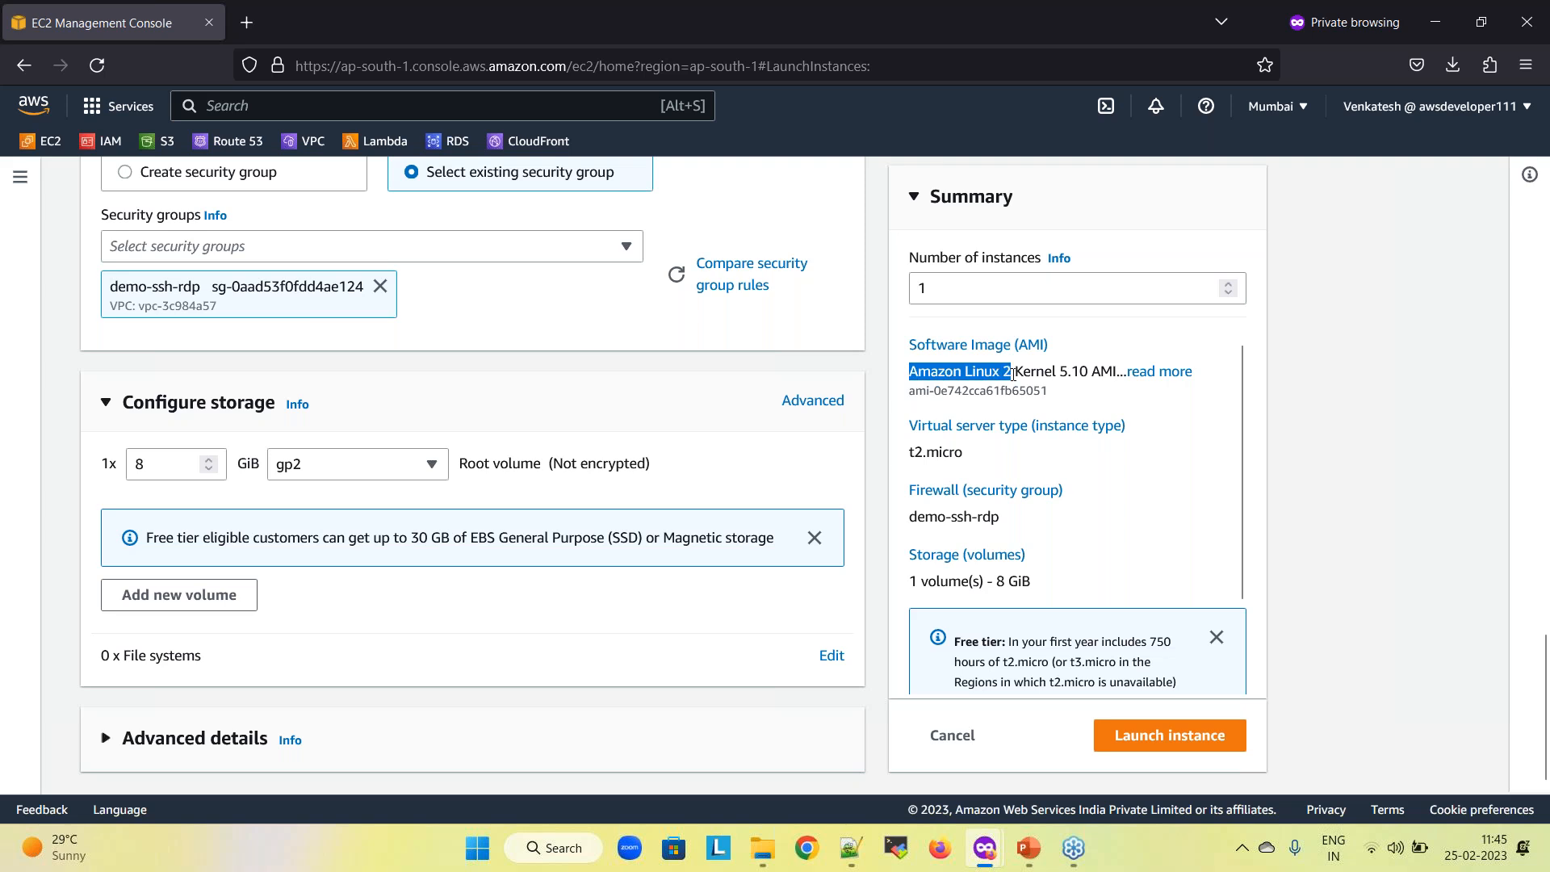
left_click_drag(910, 456, 967, 456)
scroll(1016, 480, "down", 2)
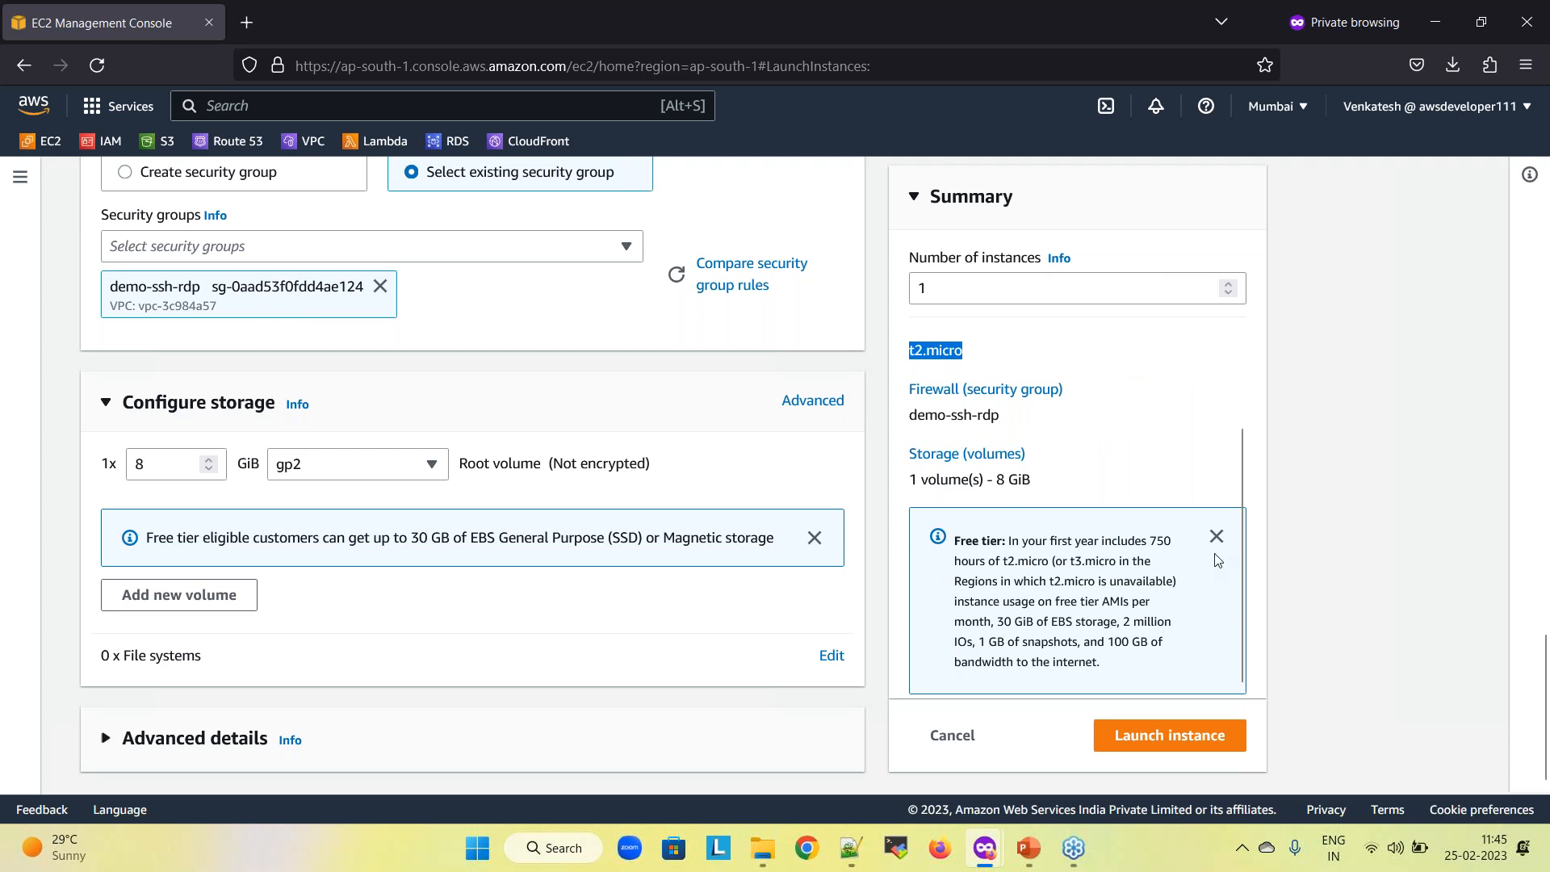
left_click(1195, 742)
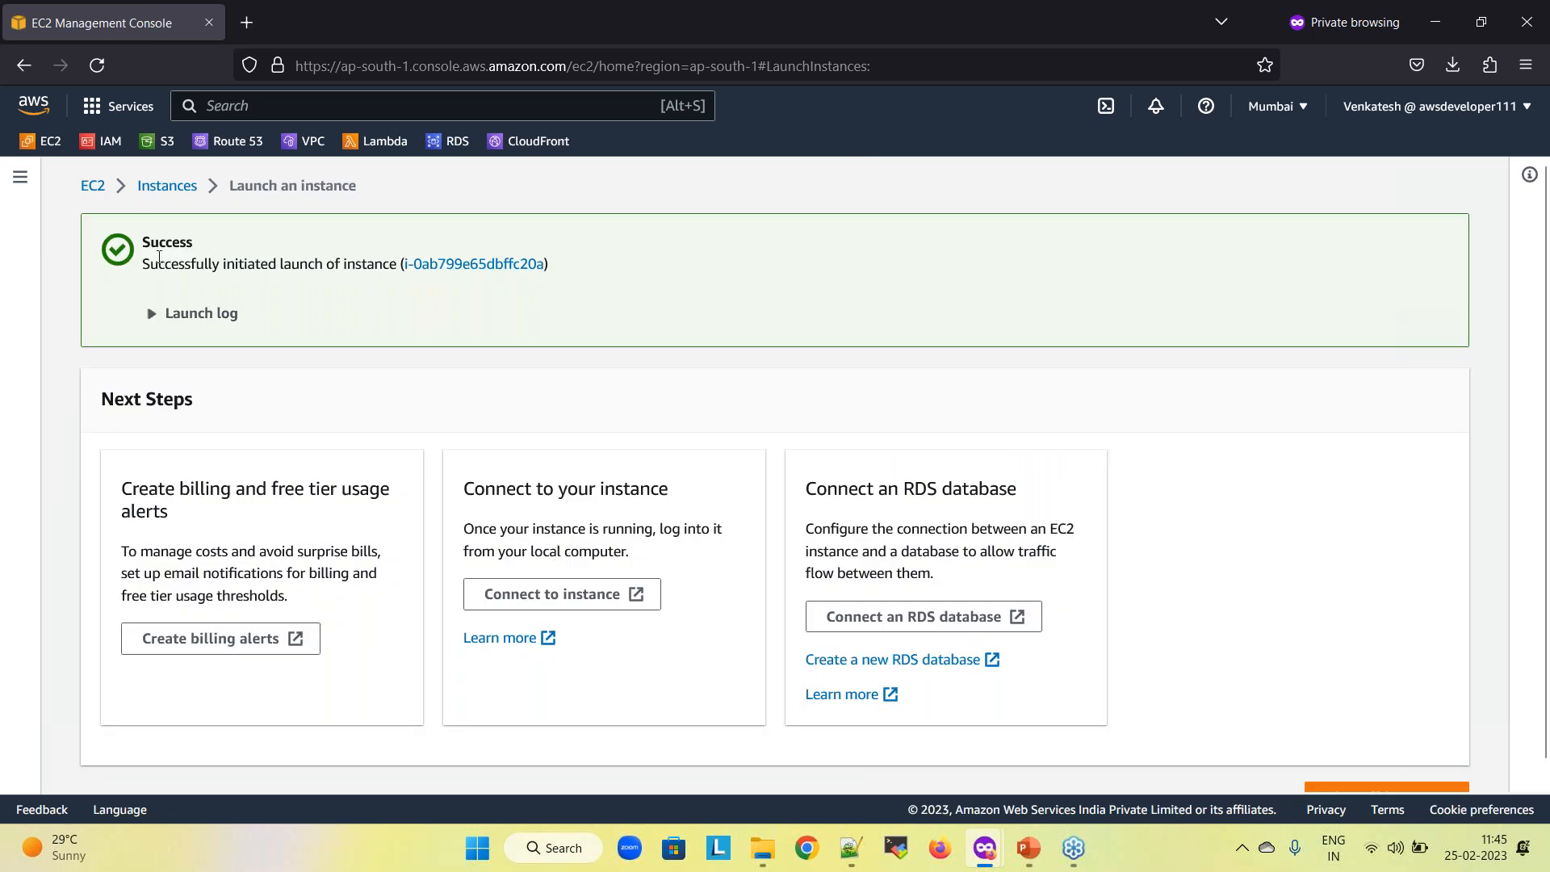
Check the launch log, open the new instance's link, and return to the original page to show the full instances list
left_click(186, 324)
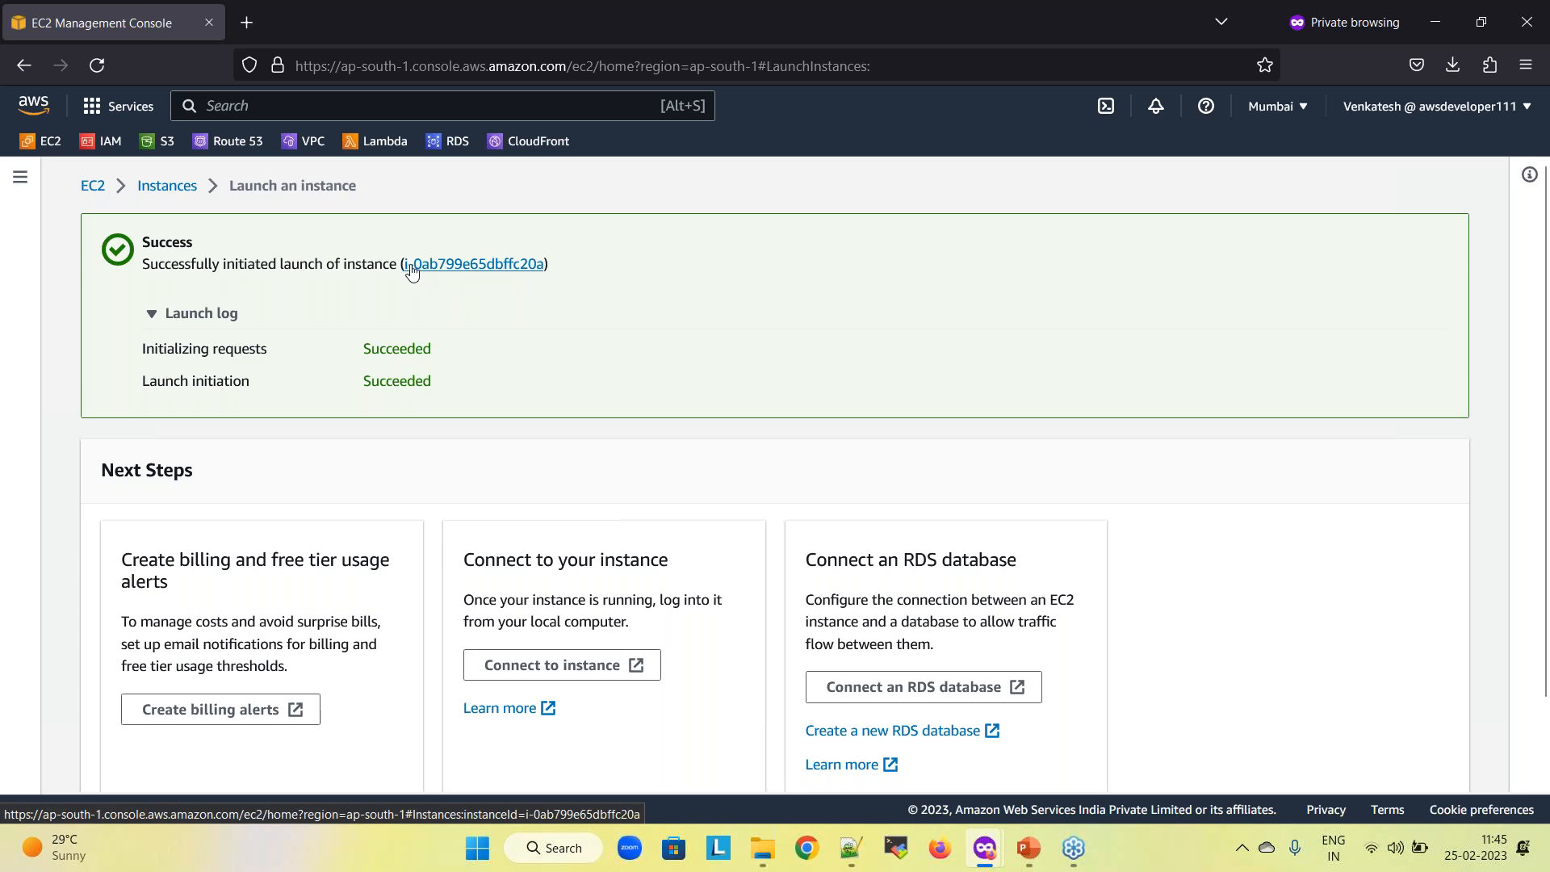
left_click(473, 269)
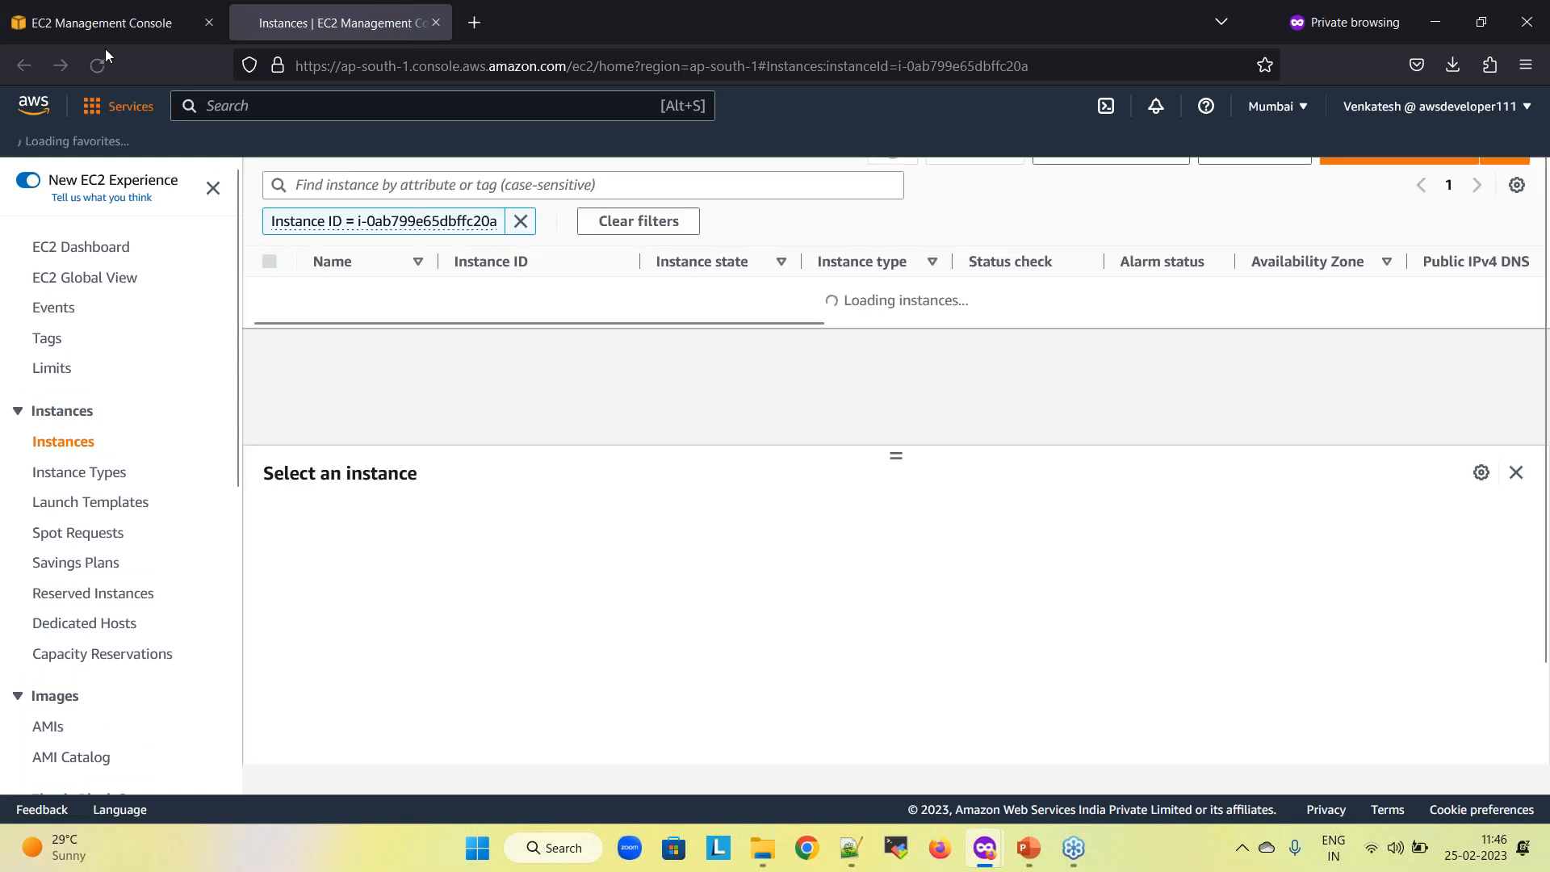
left_click(105, 24)
left_click(167, 186)
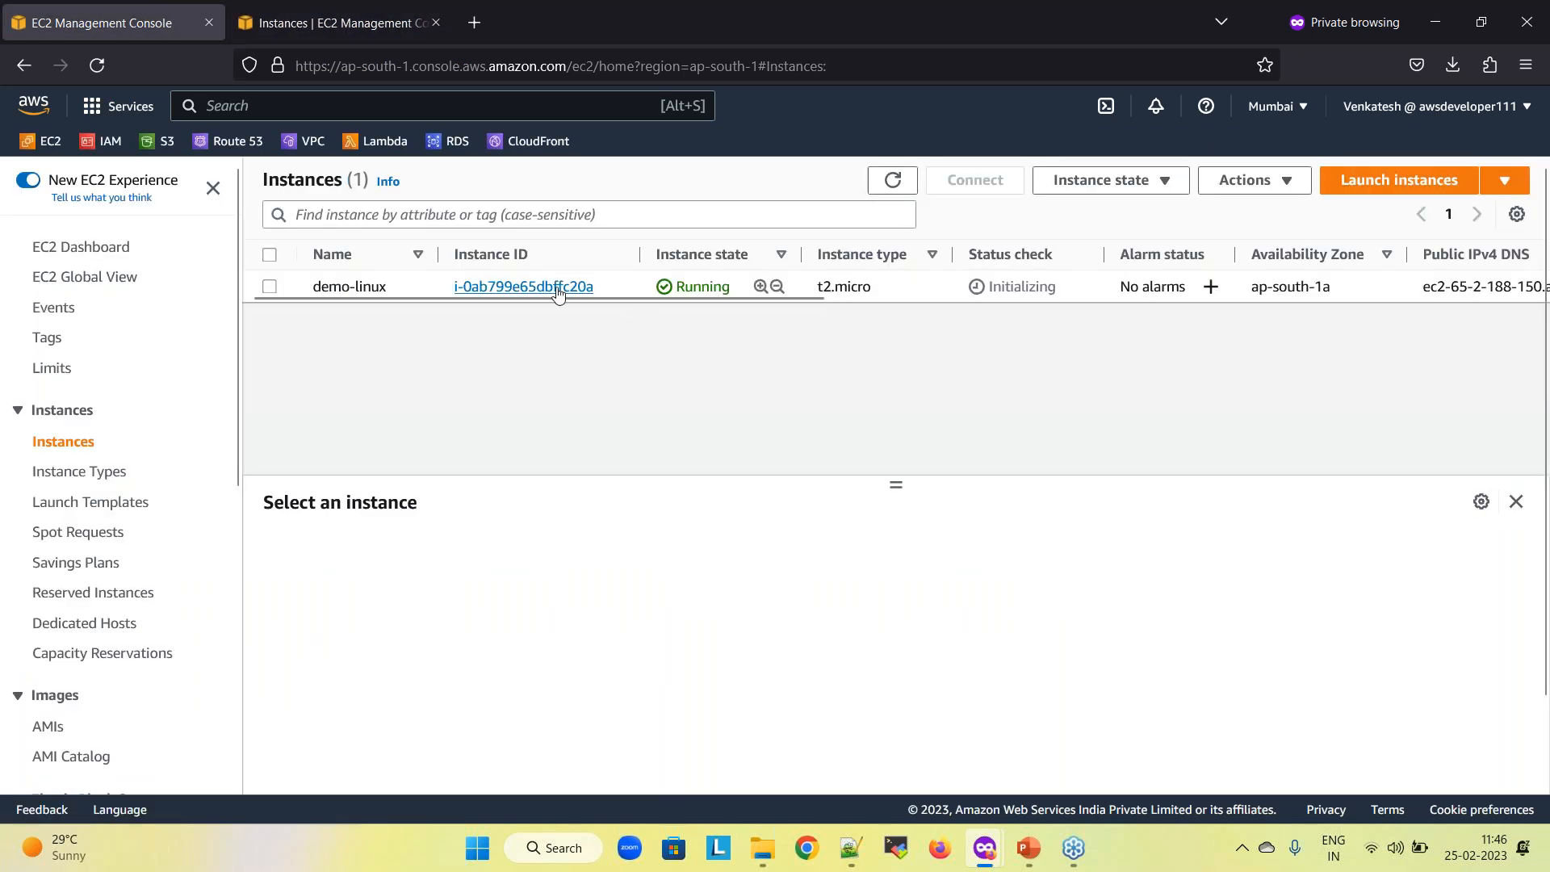
Examine demo-linux's status check in the instances list and its status checks details, then refresh the list
left_click_drag(638, 253, 619, 254)
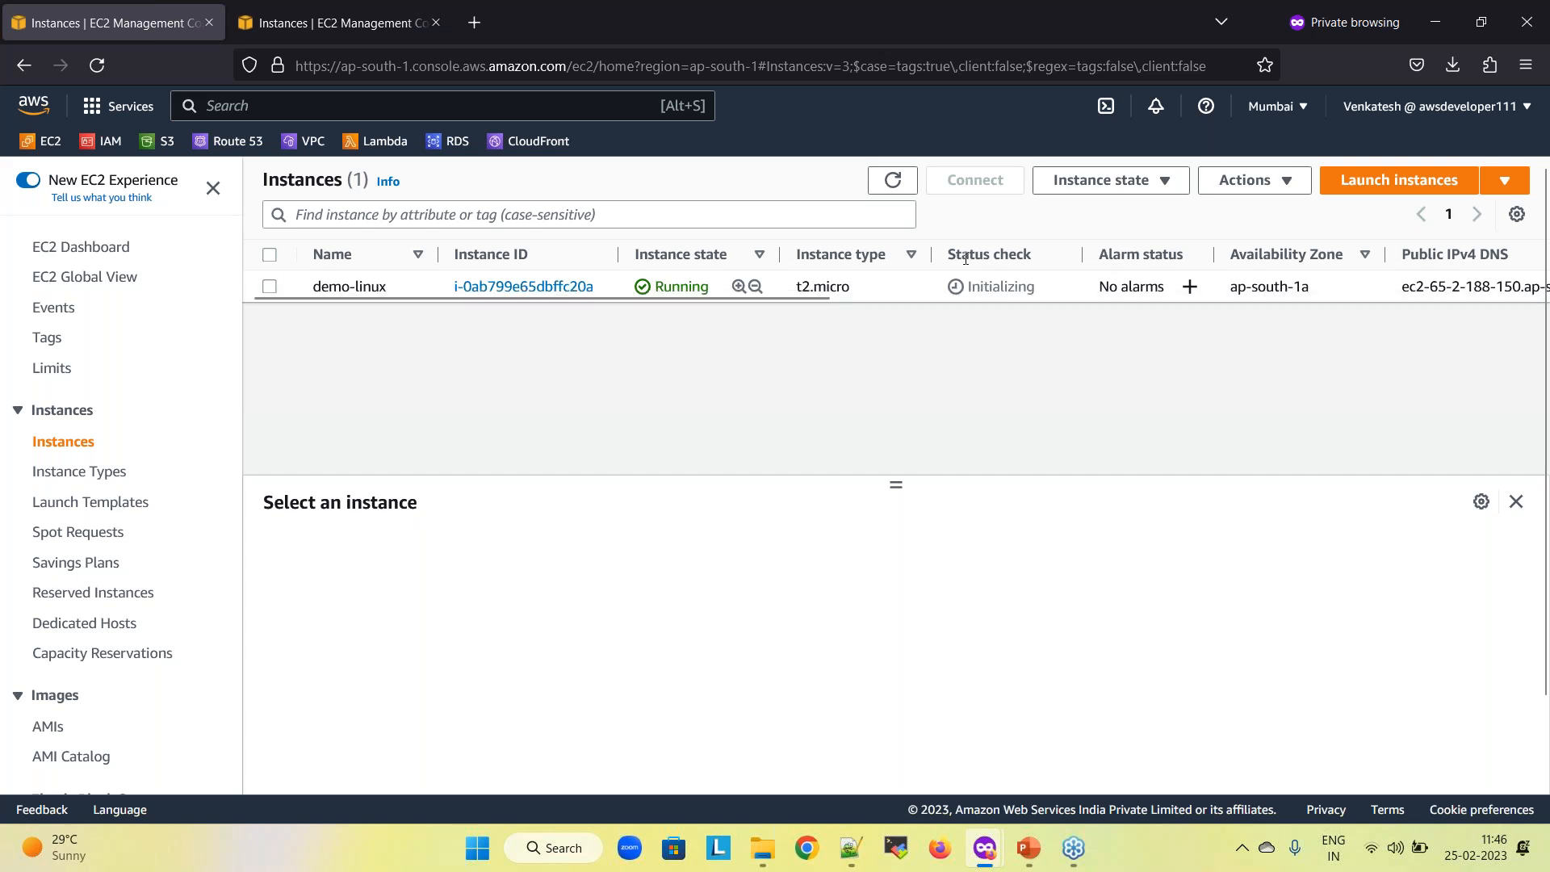
left_click_drag(951, 255, 1044, 288)
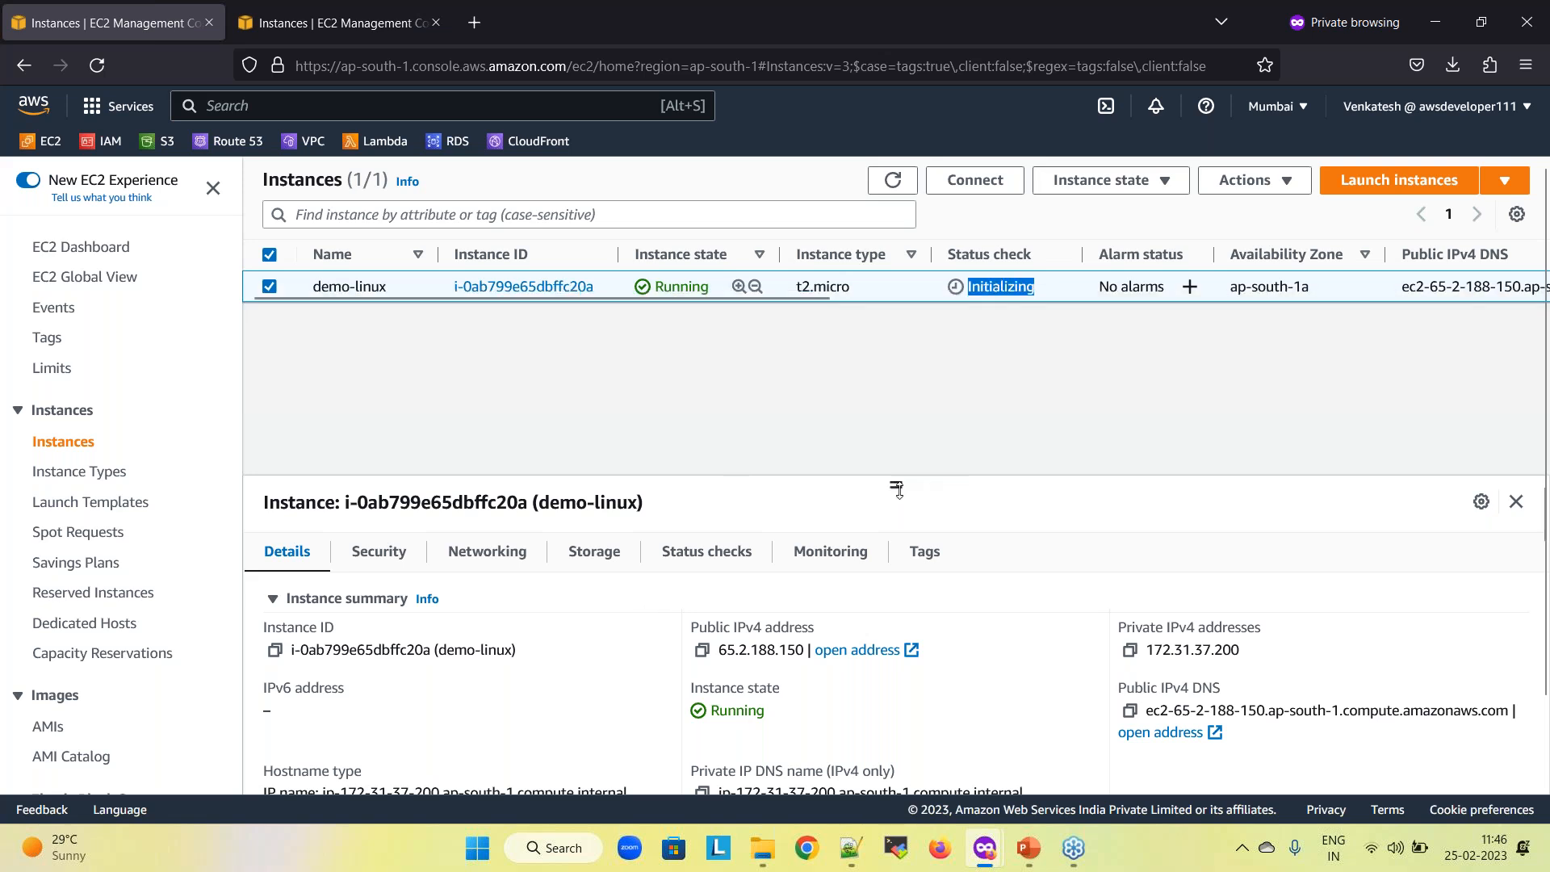
left_click_drag(897, 488, 895, 419)
left_click(694, 494)
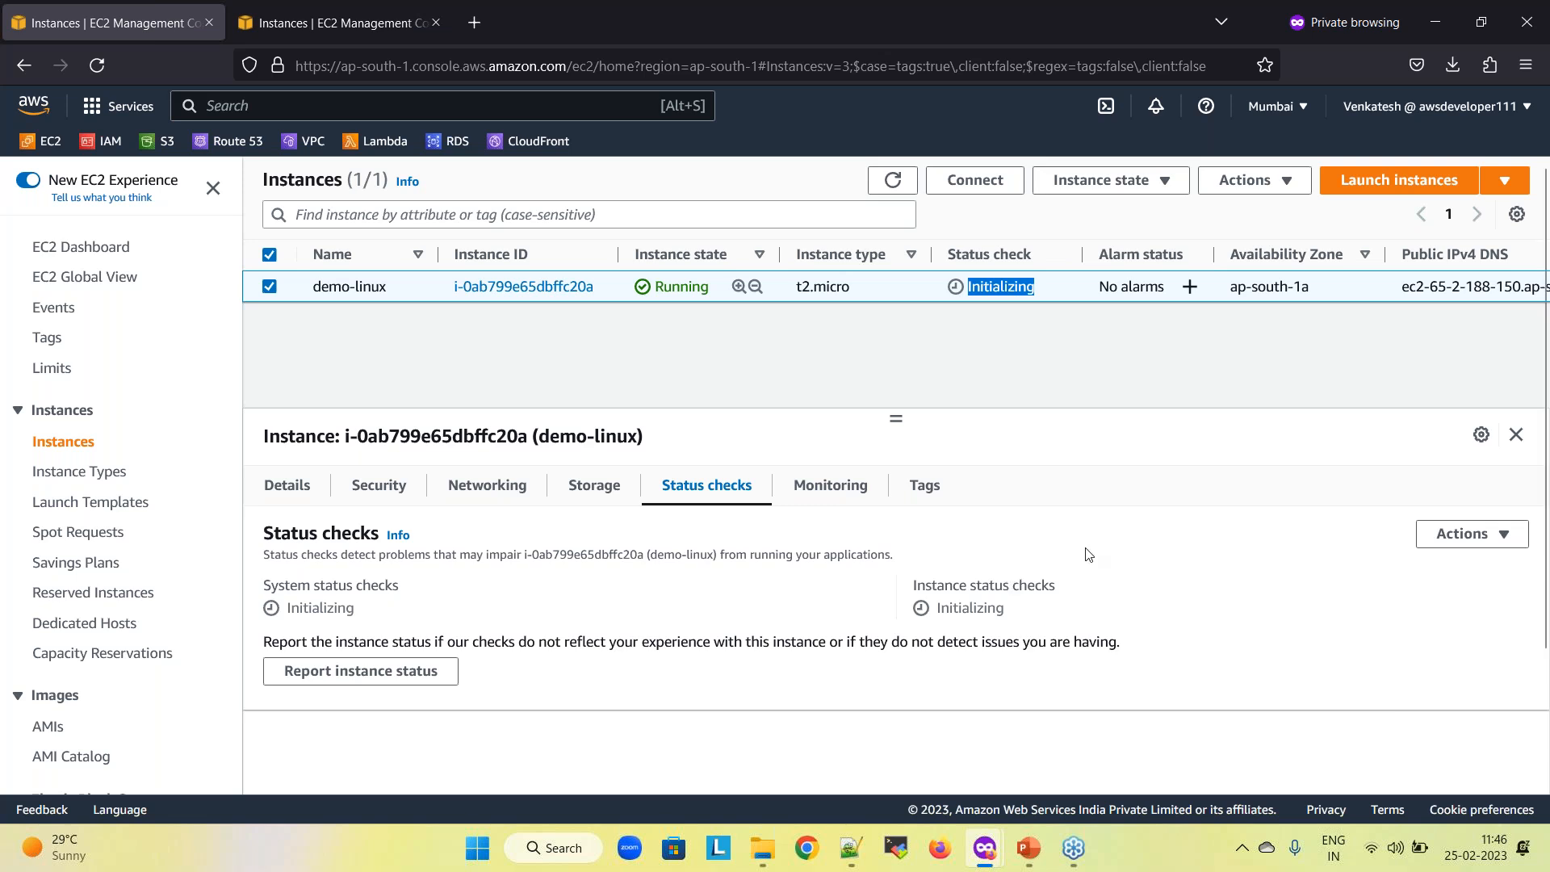
left_click(892, 180)
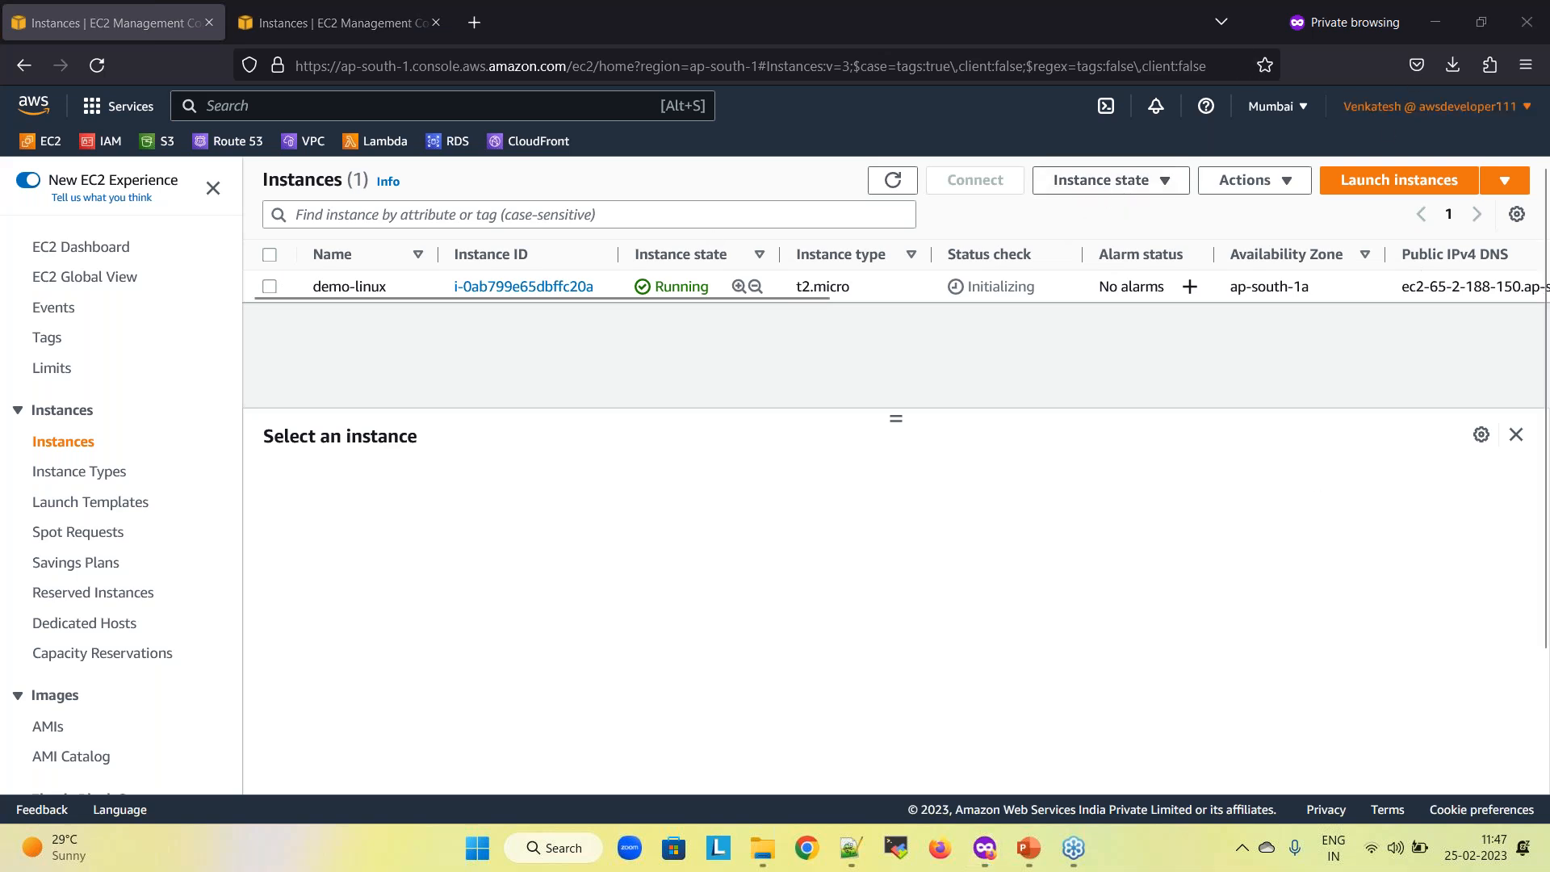
Start launching a new instance named demo-windows with the Microsoft Windows Server 2022 Base image
left_click(1387, 182)
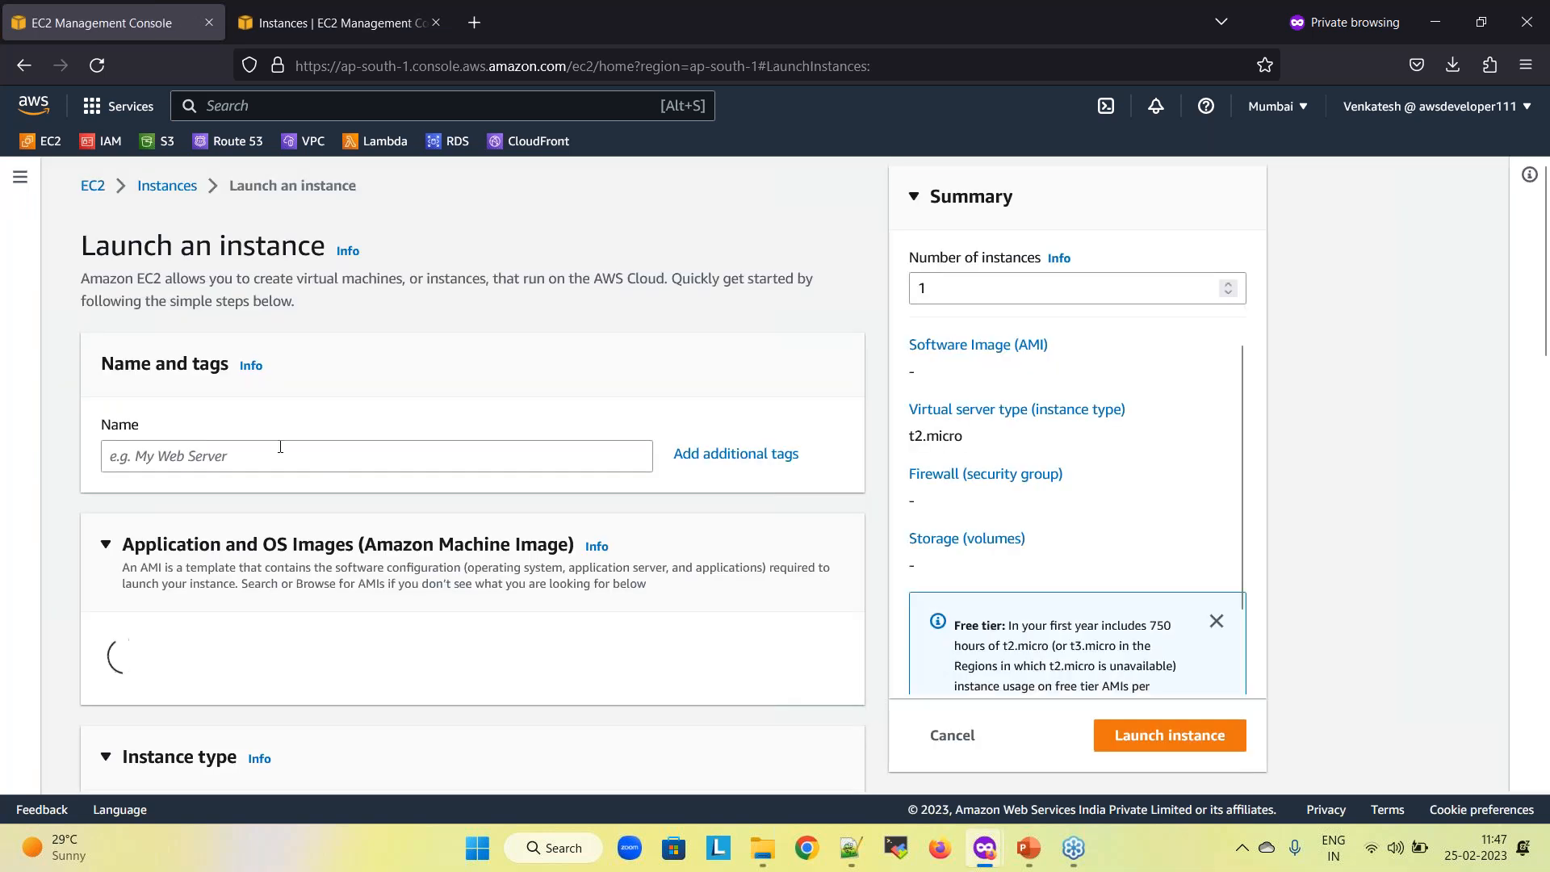
left_click(280, 447)
type("demo-windows")
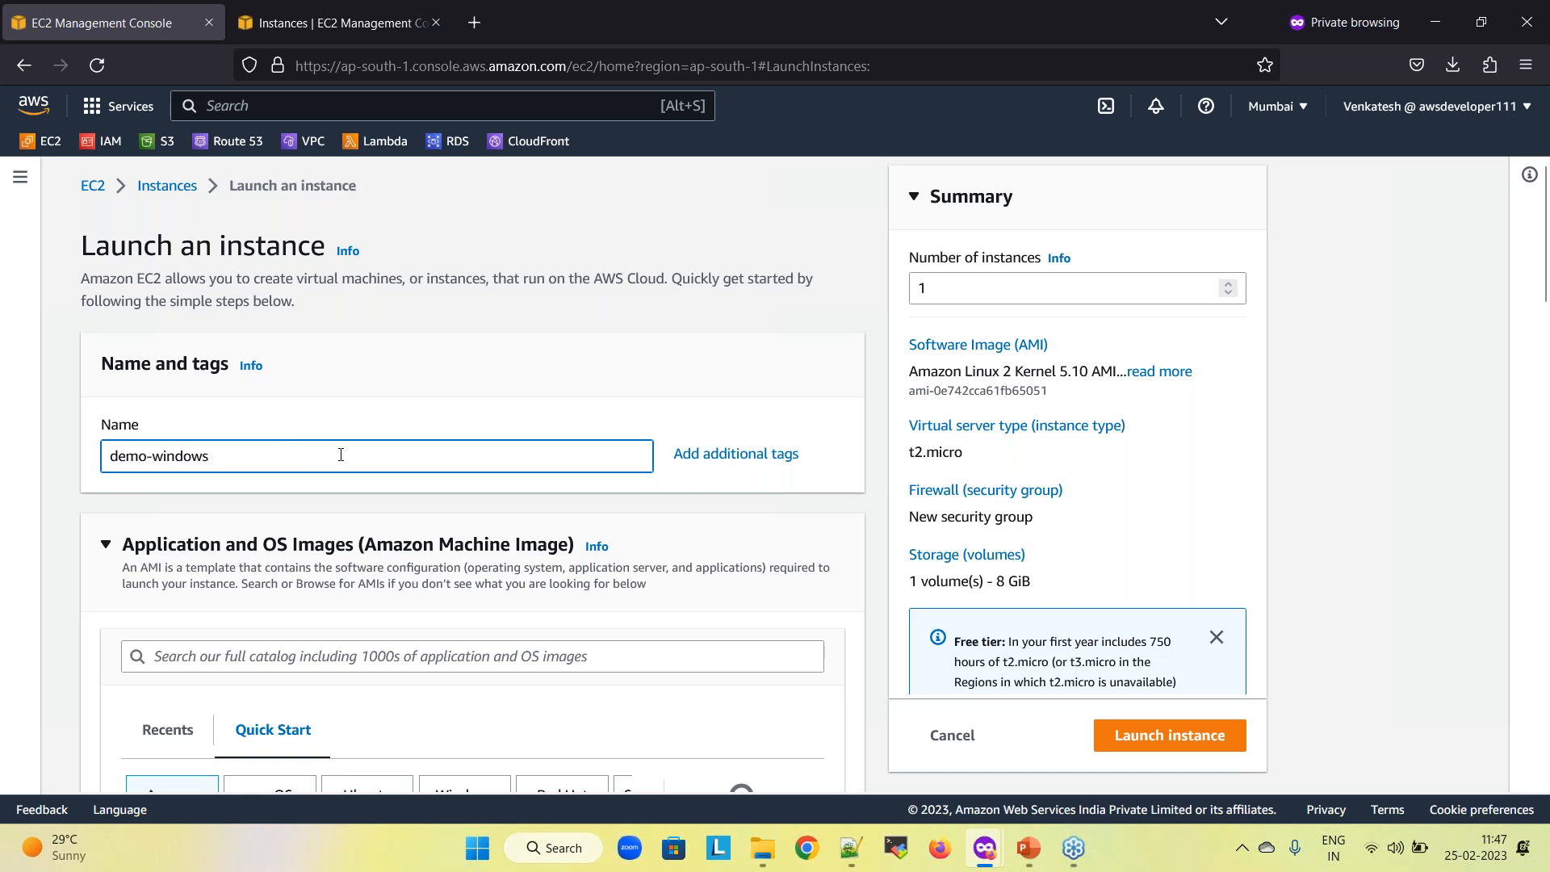
scroll(464, 509, "down", 4)
left_click(464, 509)
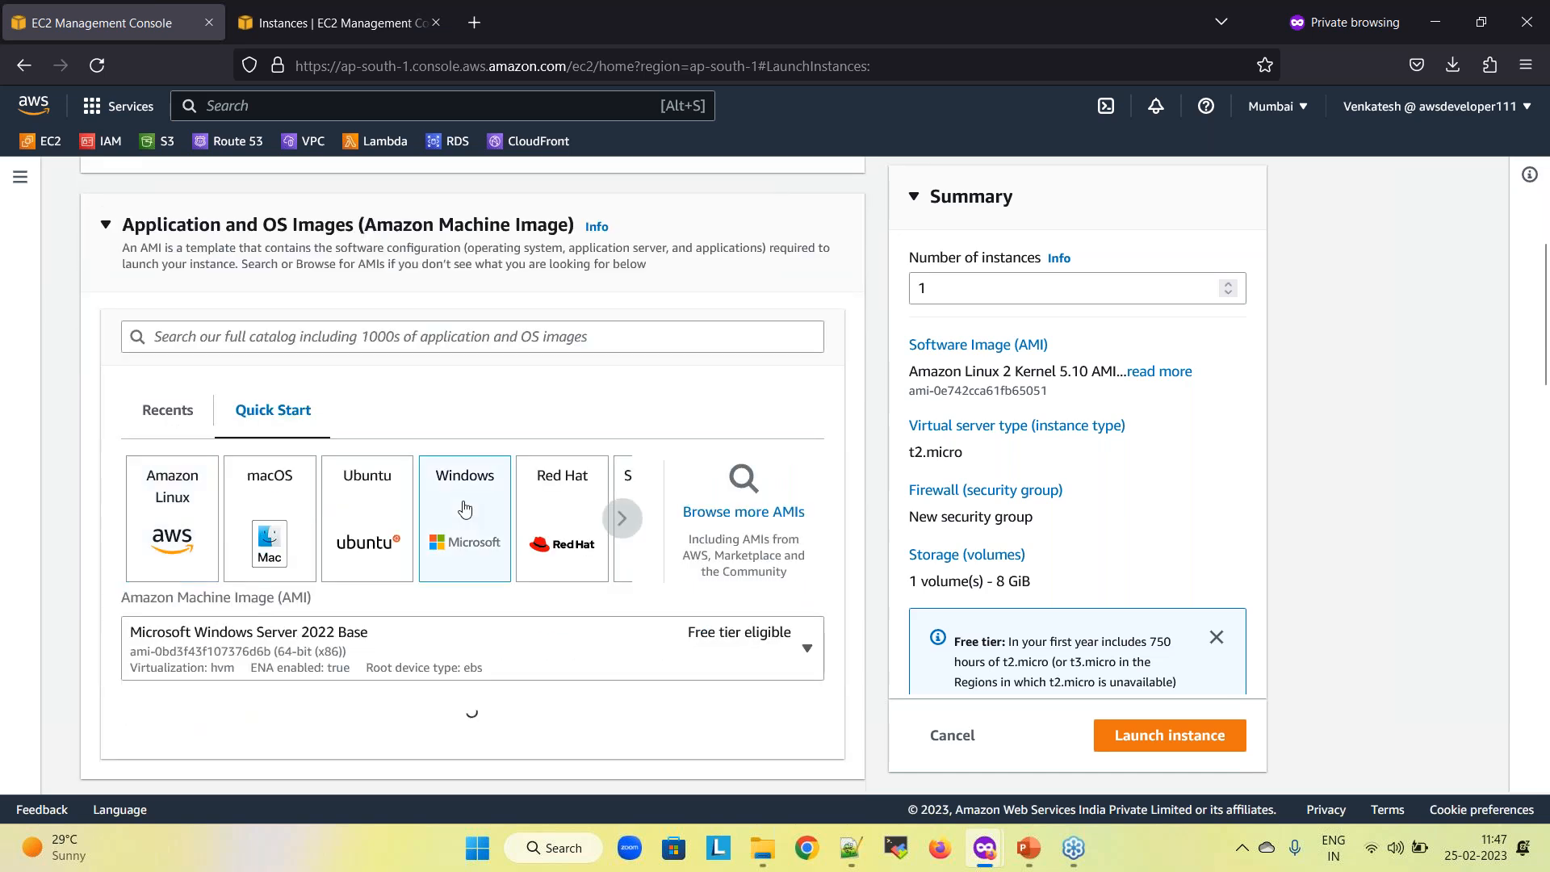
scroll(464, 508, "down", 1)
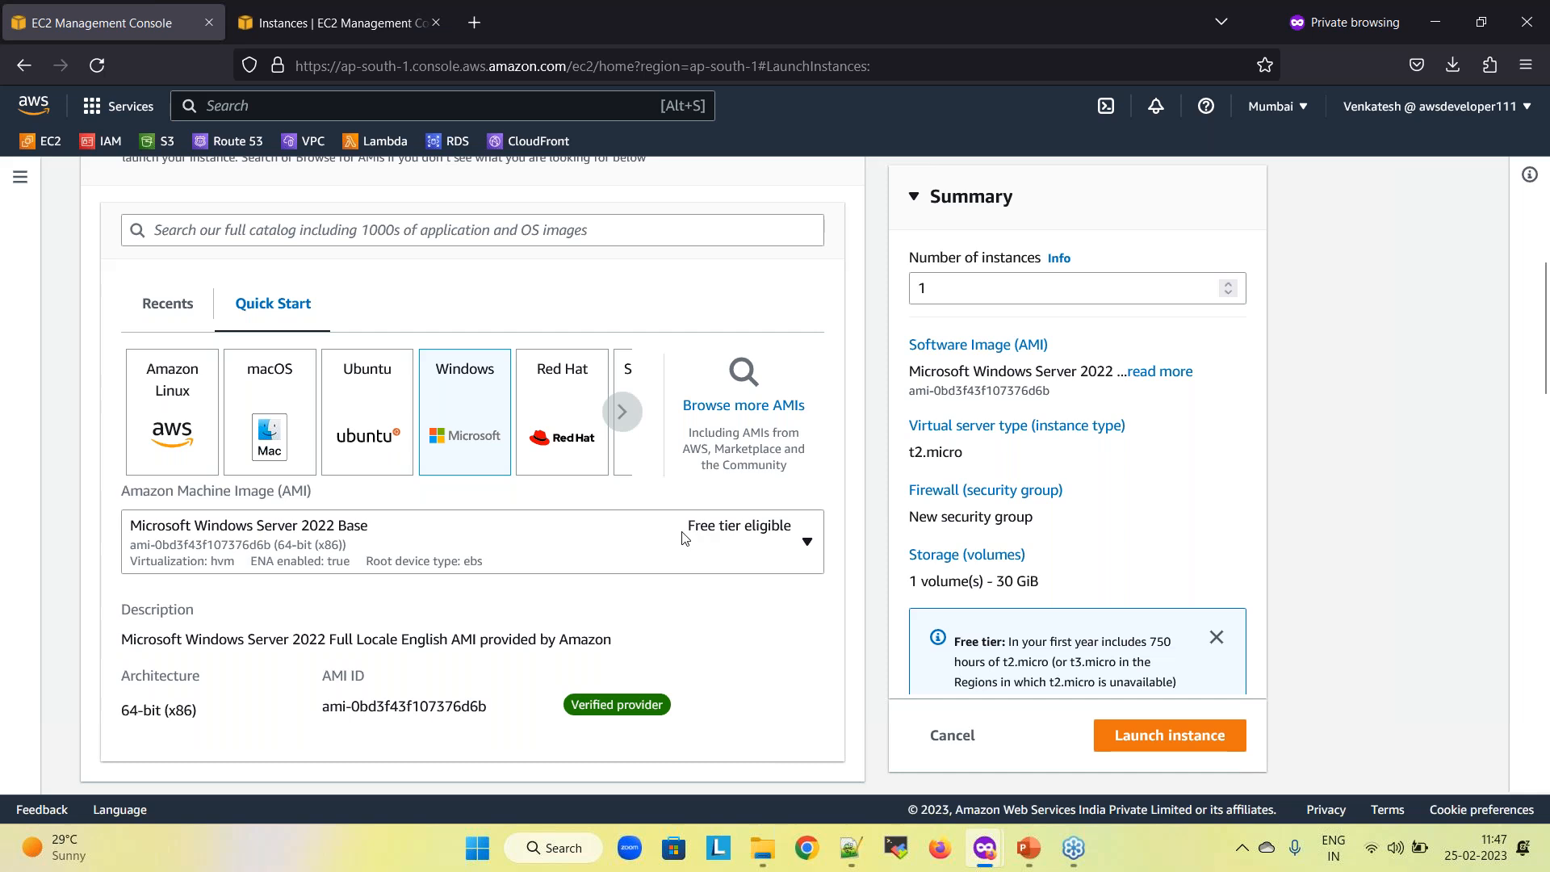
Review the image and instance type, and choose demo-mumbai-kp as the key pair for the Windows instance
scroll(498, 547, "down", 5)
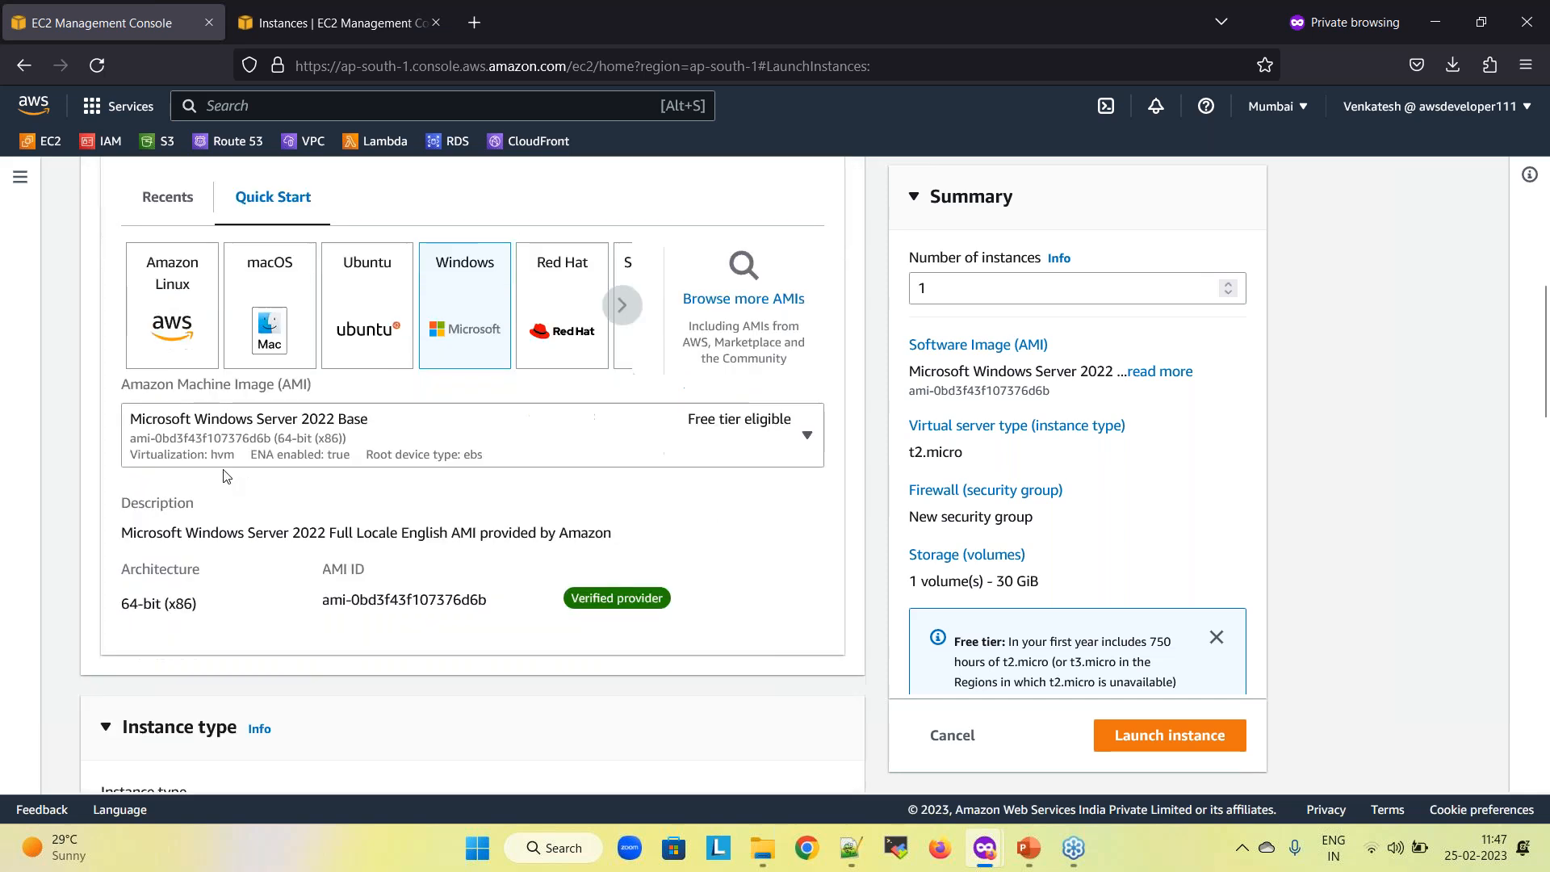
scroll(464, 496, "down", 3)
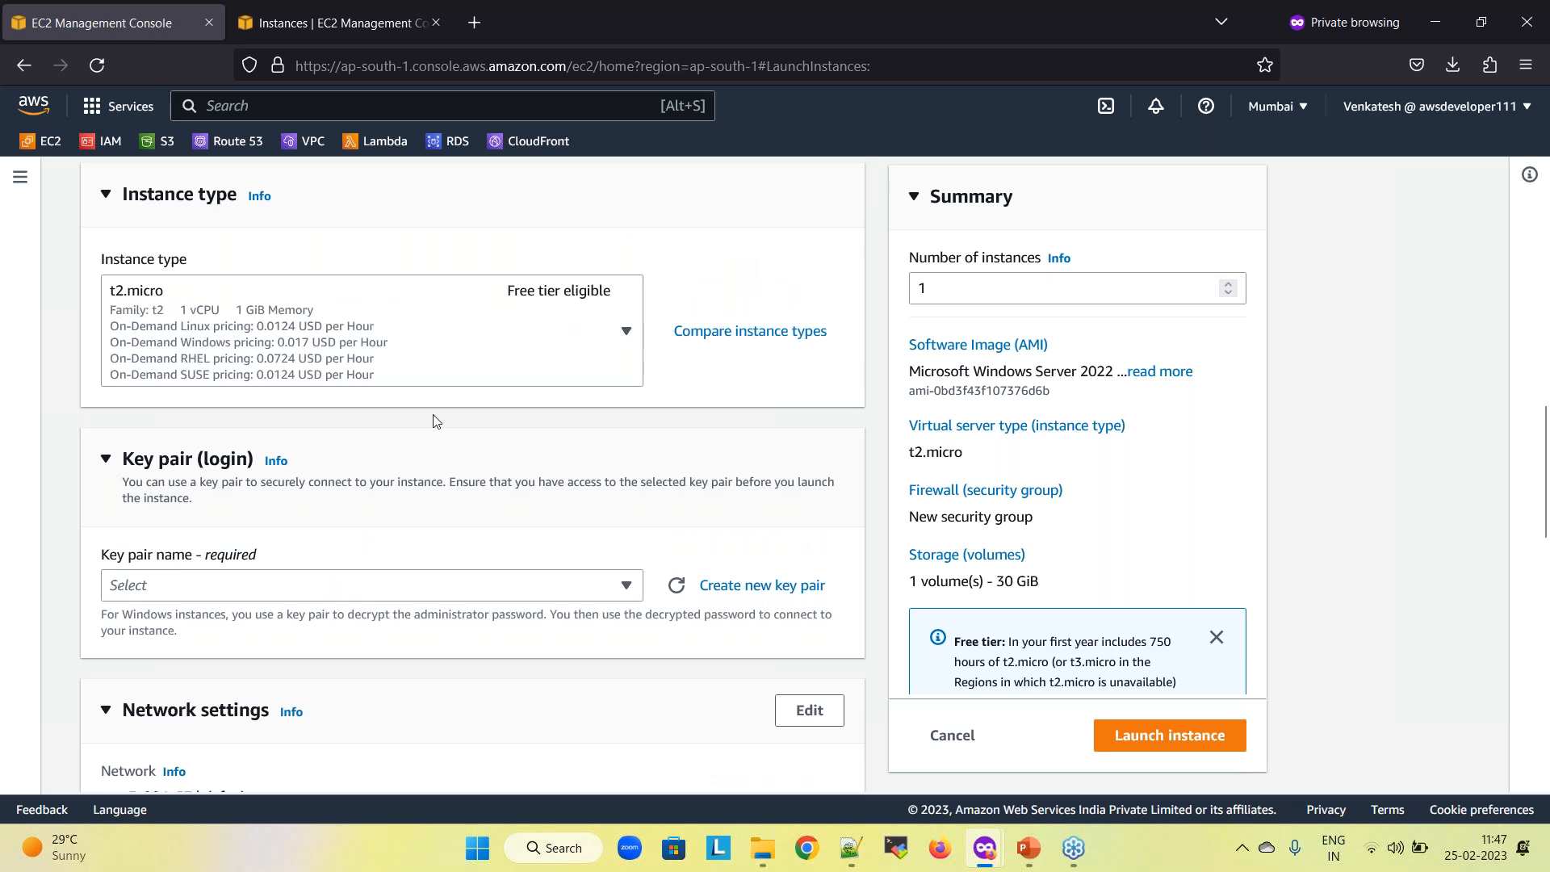
scroll(229, 371, "down", 3)
left_click(228, 372)
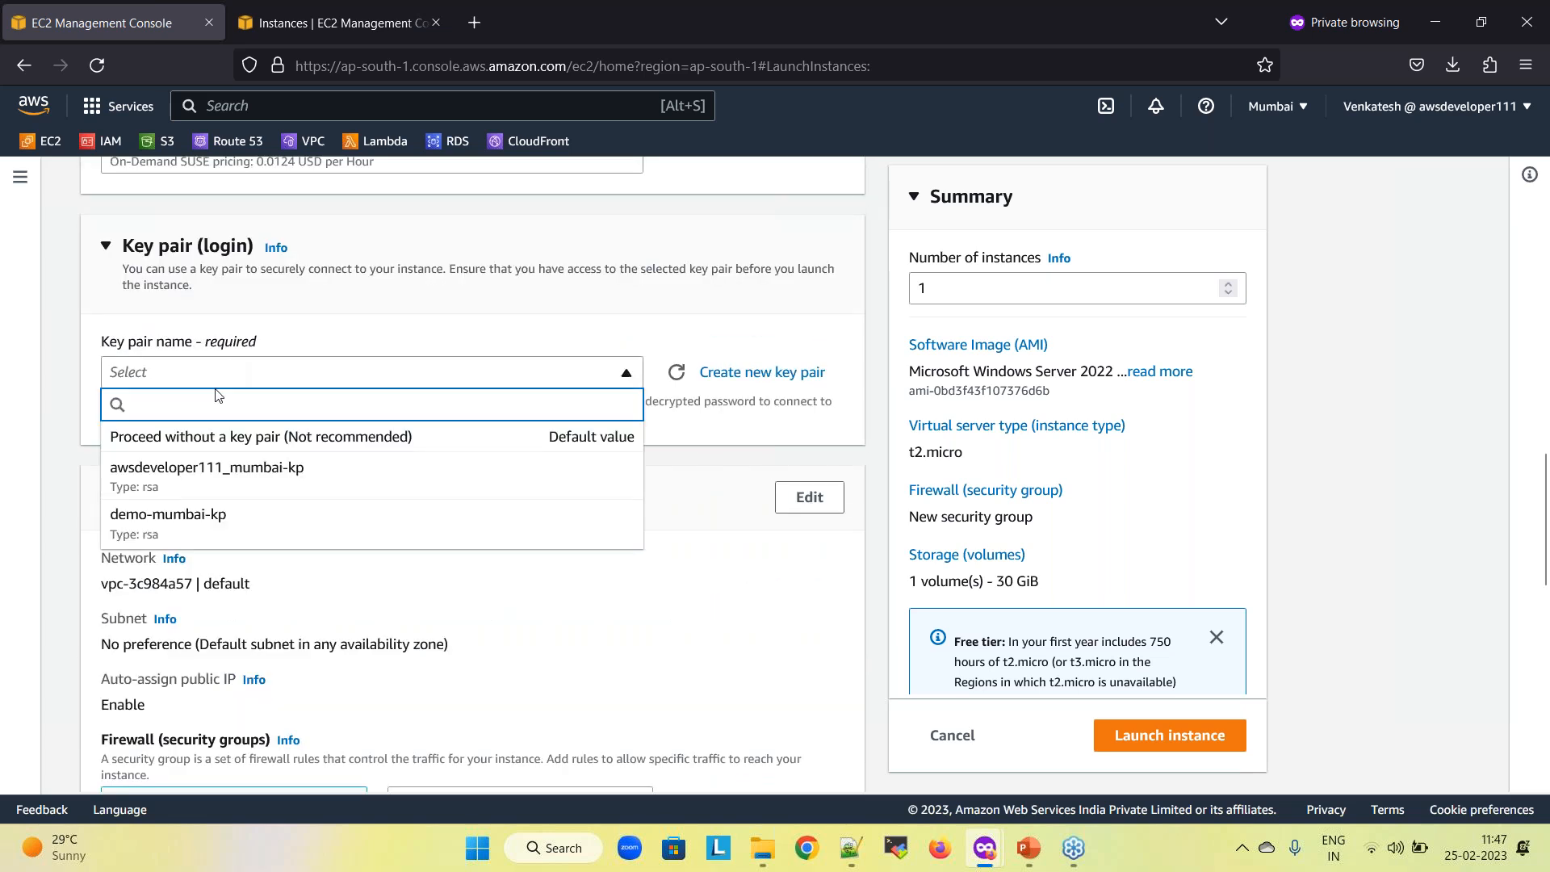
left_click(200, 523)
Assign the existing security group demo-ssh-rdp to the Windows instance in the network settings
scroll(255, 398, "down", 4)
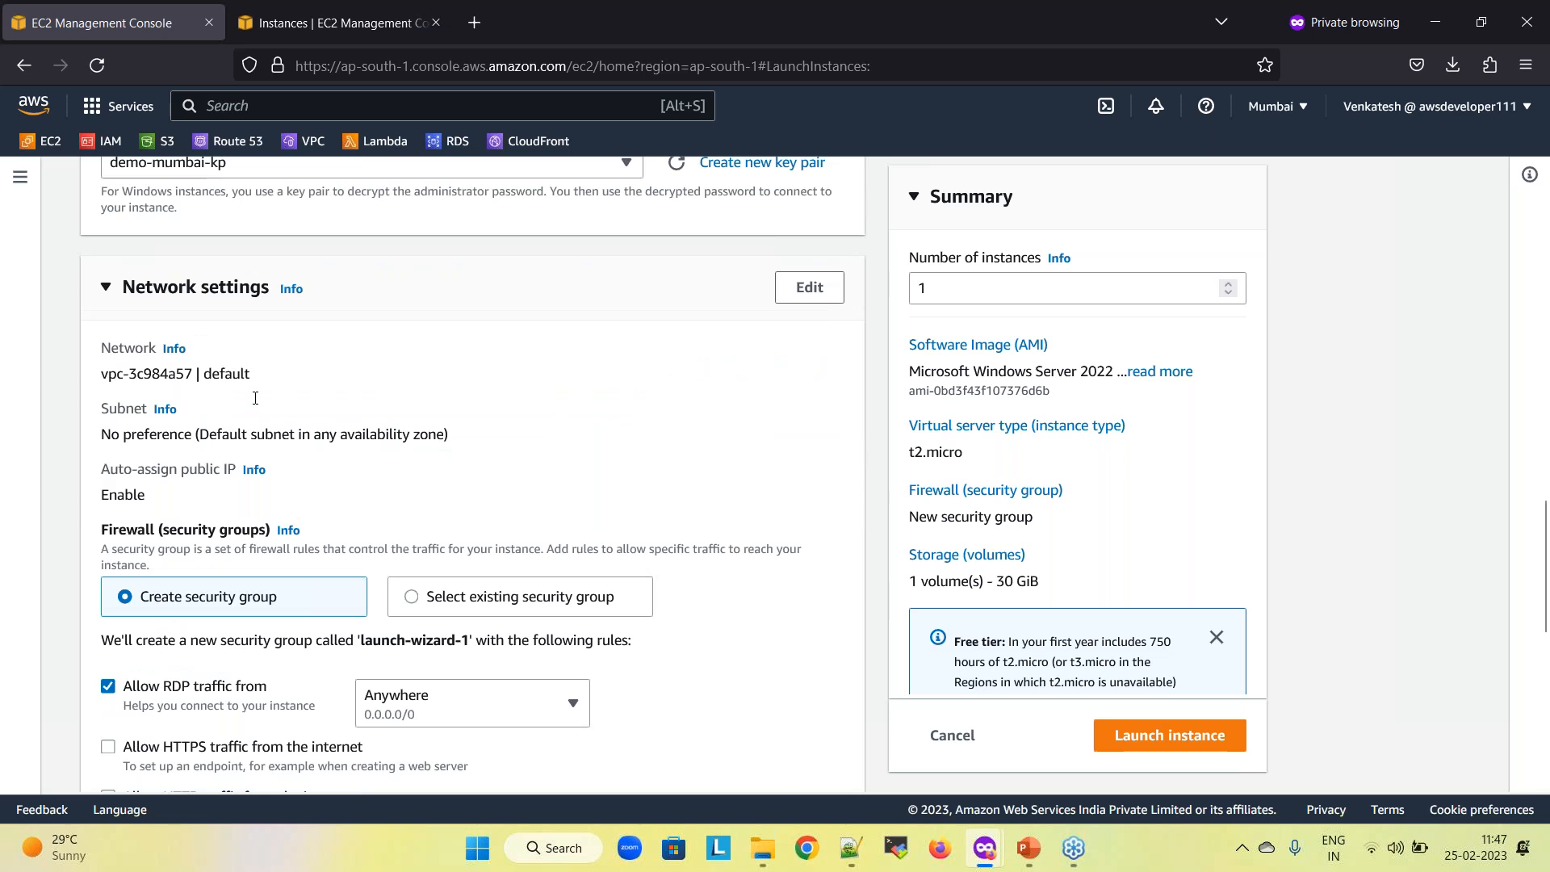
left_click(421, 488)
scroll(421, 488, "down", 1)
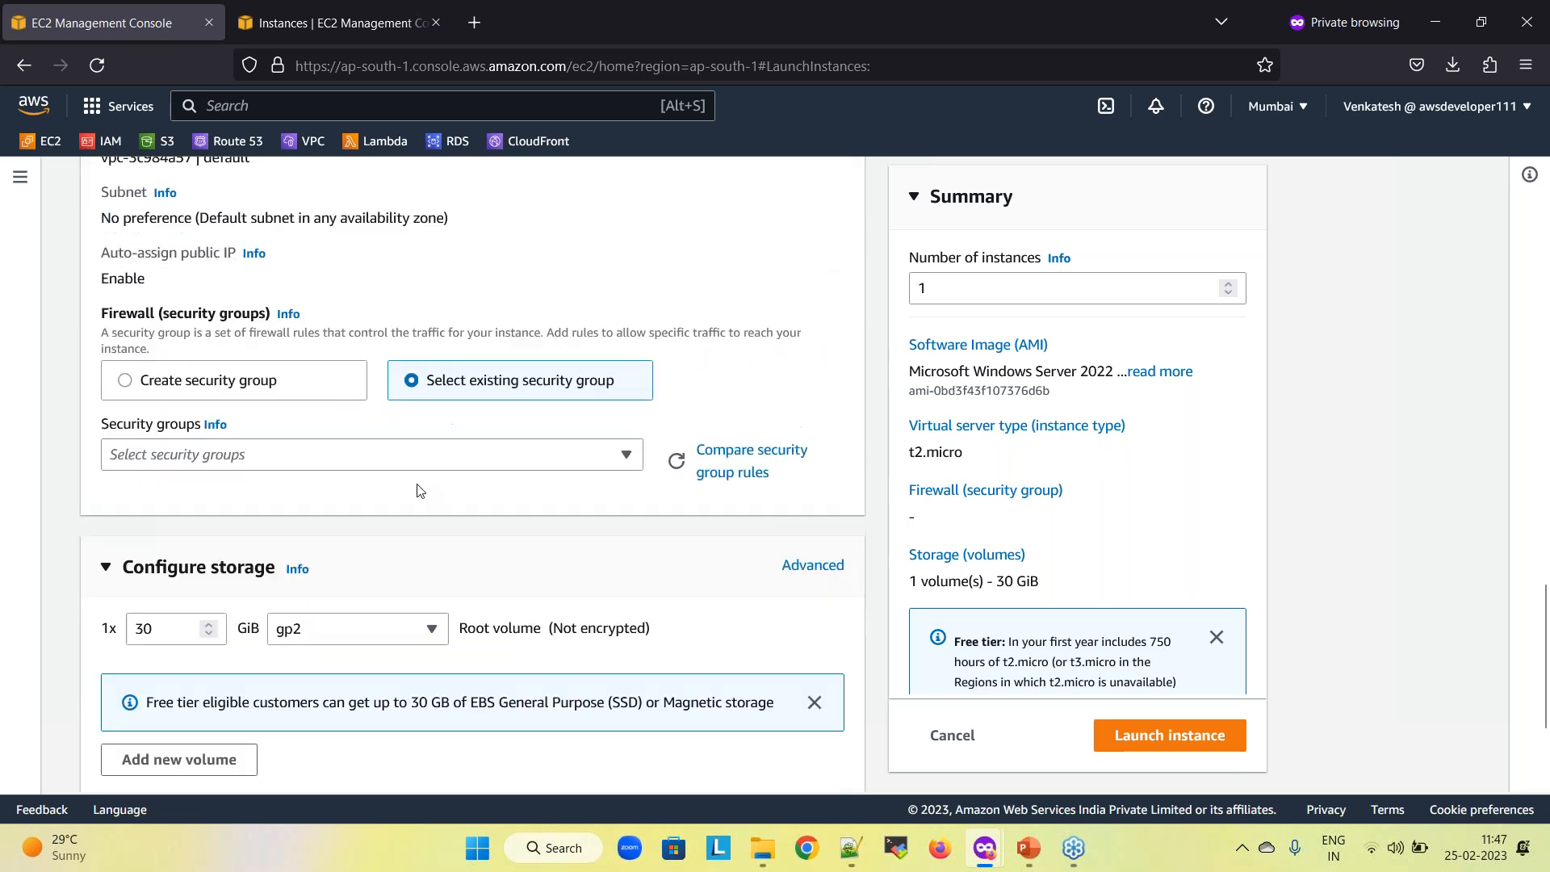
left_click(404, 464)
left_click(190, 580)
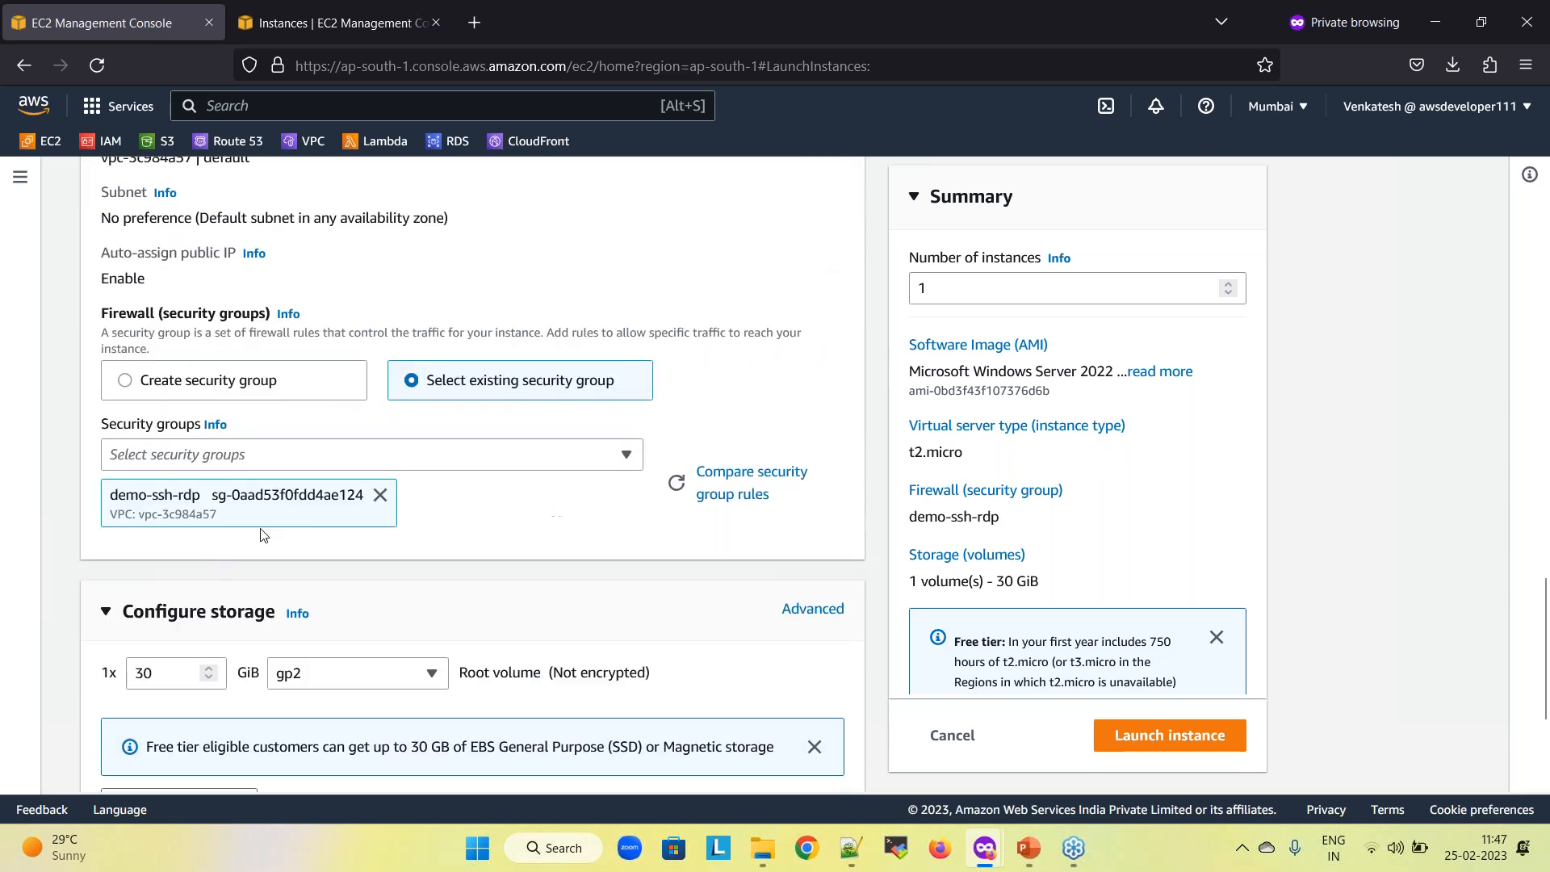
Review the storage settings, launch the Windows instance and return to the instances list
scroll(428, 462, "down", 2)
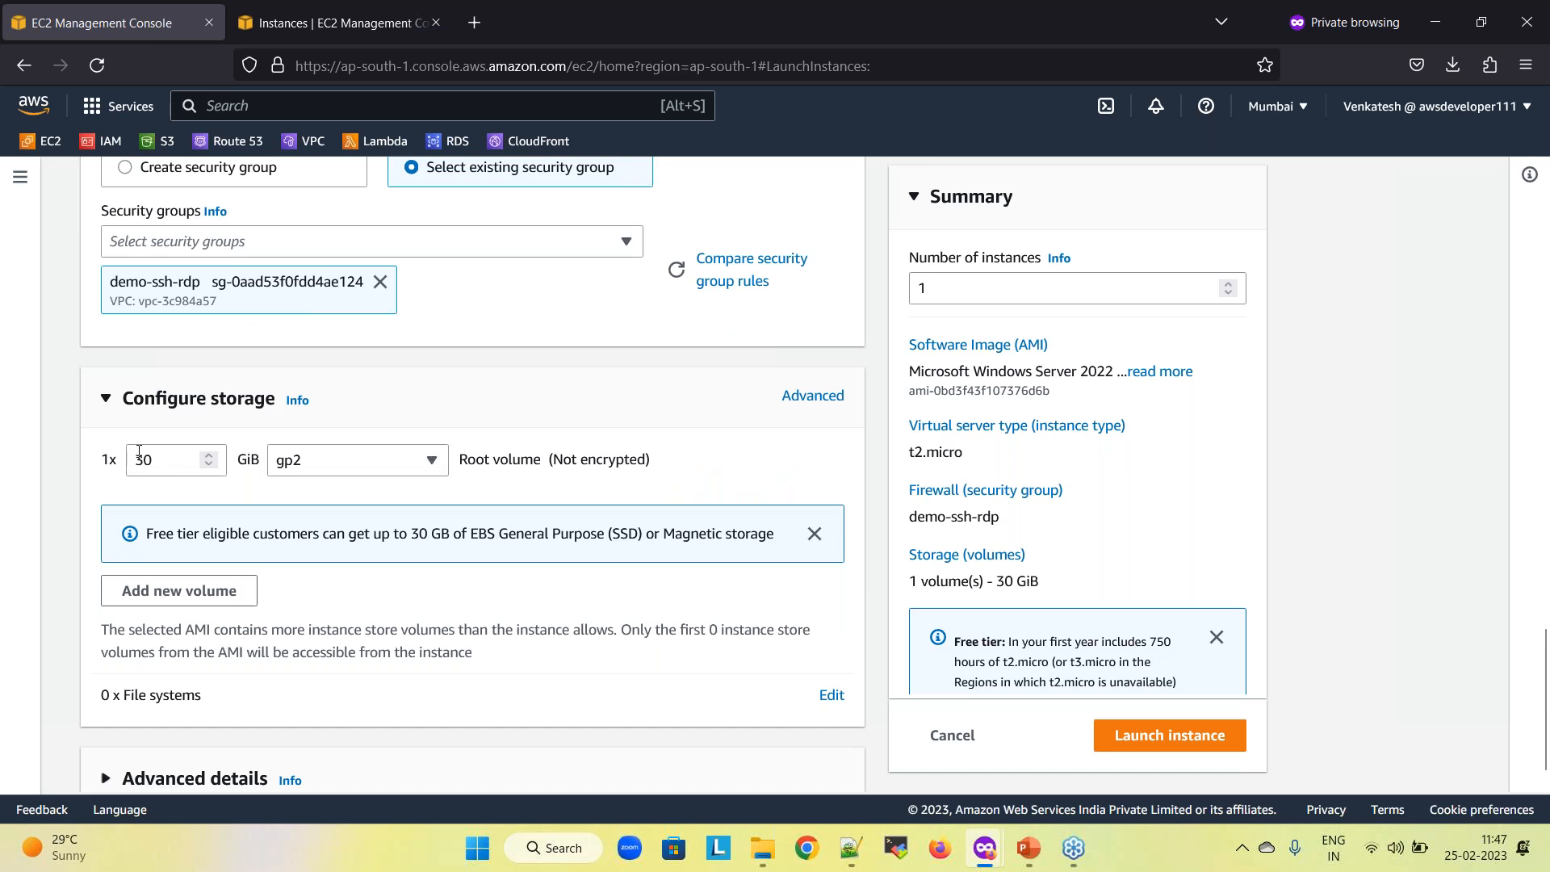
scroll(613, 565, "down", 1)
left_click(1146, 737)
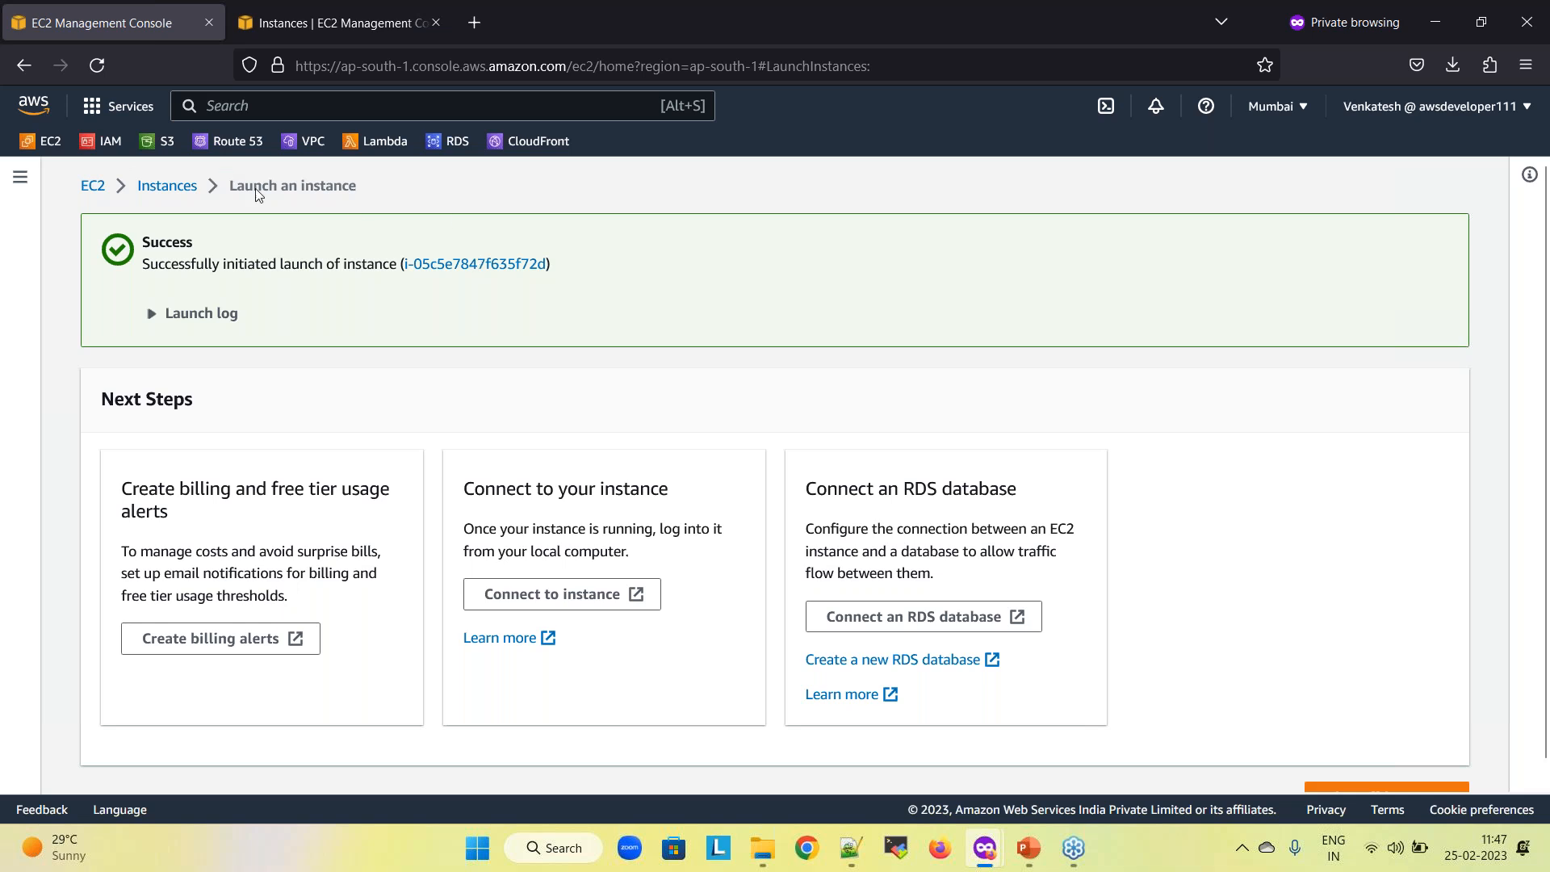
left_click(166, 186)
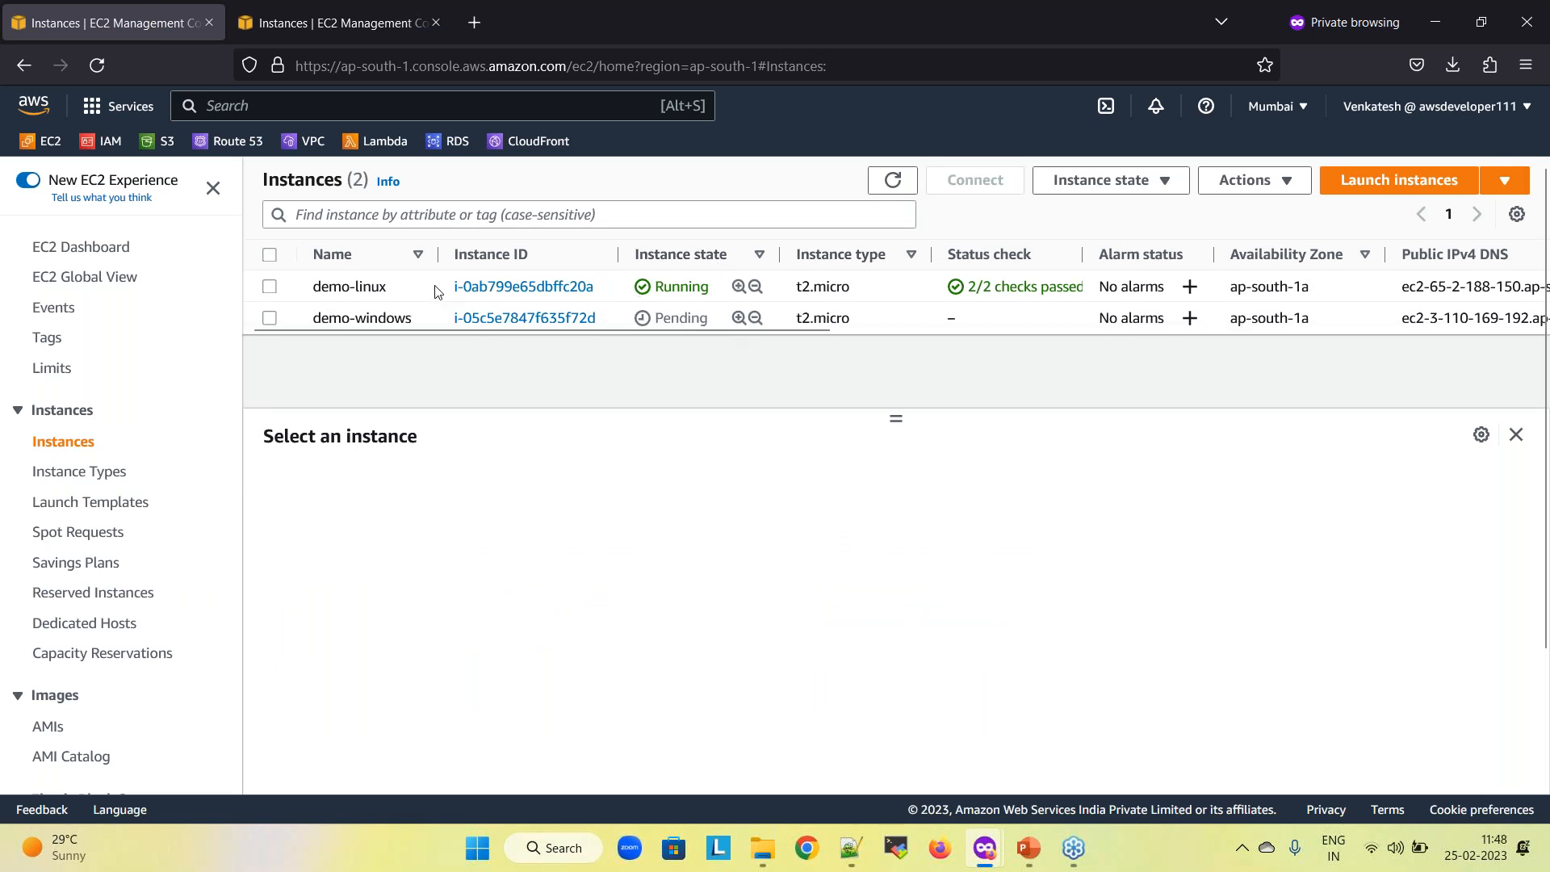
Check demo-linux's status check result in the instances list and leave only that instance selected
left_click_drag(970, 290, 1083, 287)
left_click(977, 288)
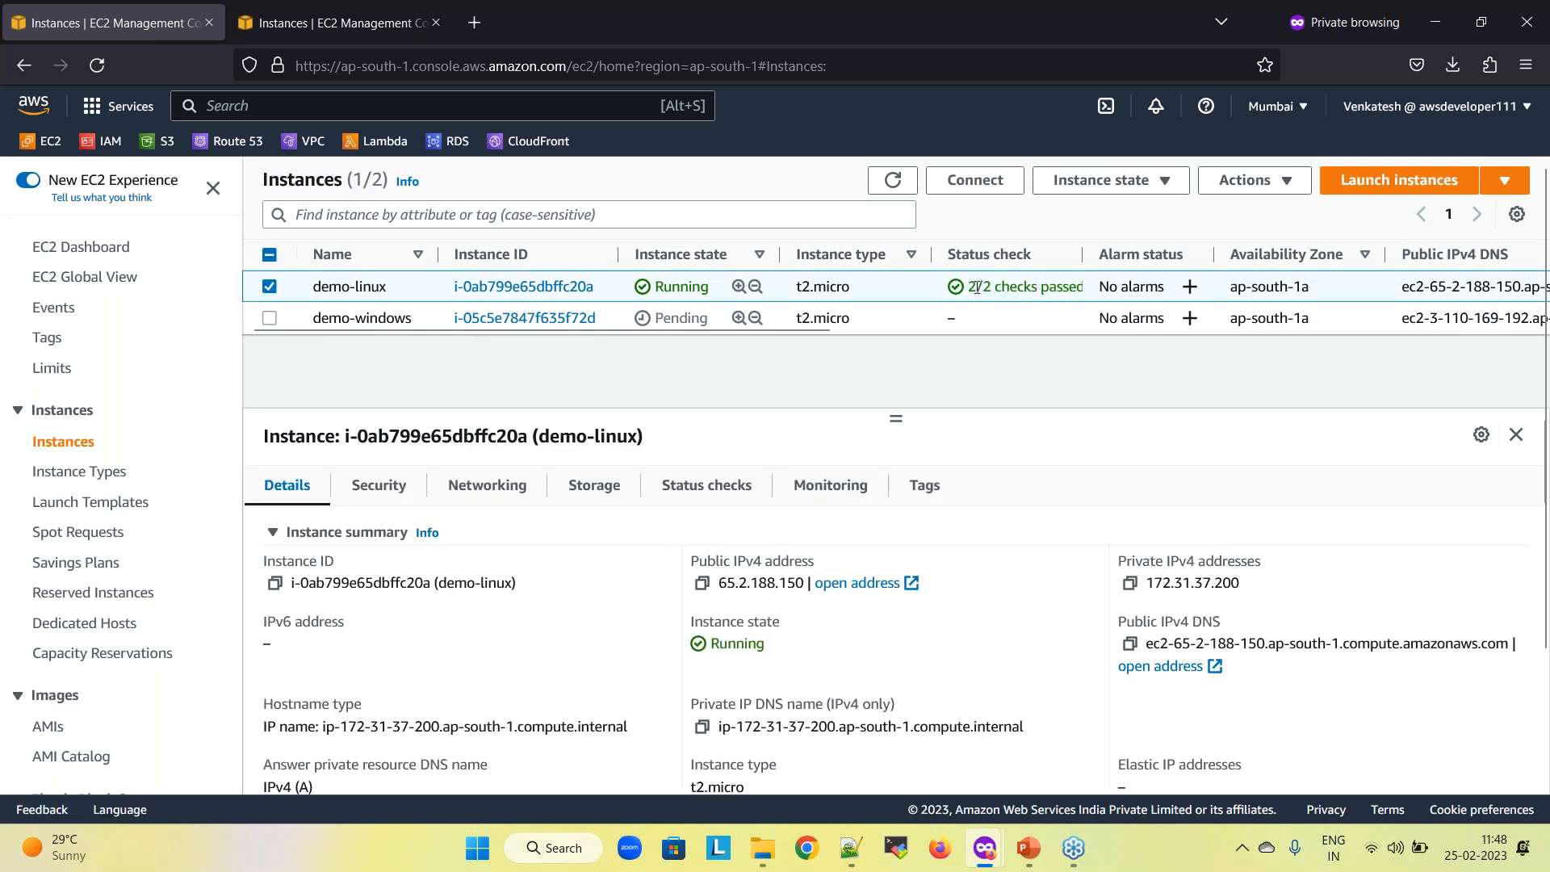
left_click_drag(971, 288, 1099, 292)
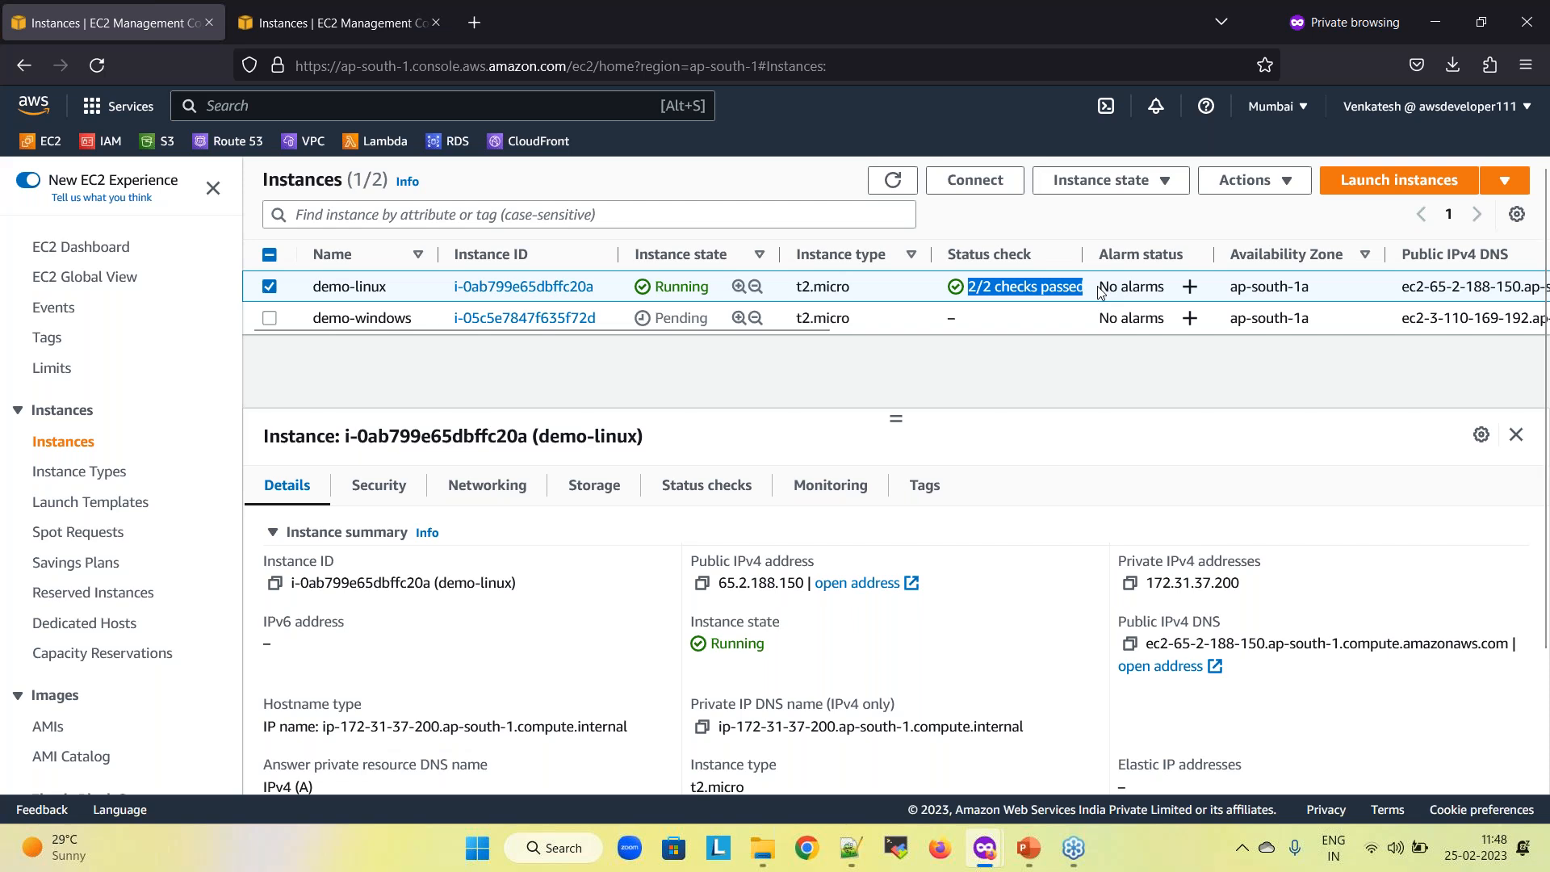
left_click(269, 288)
left_click(269, 288)
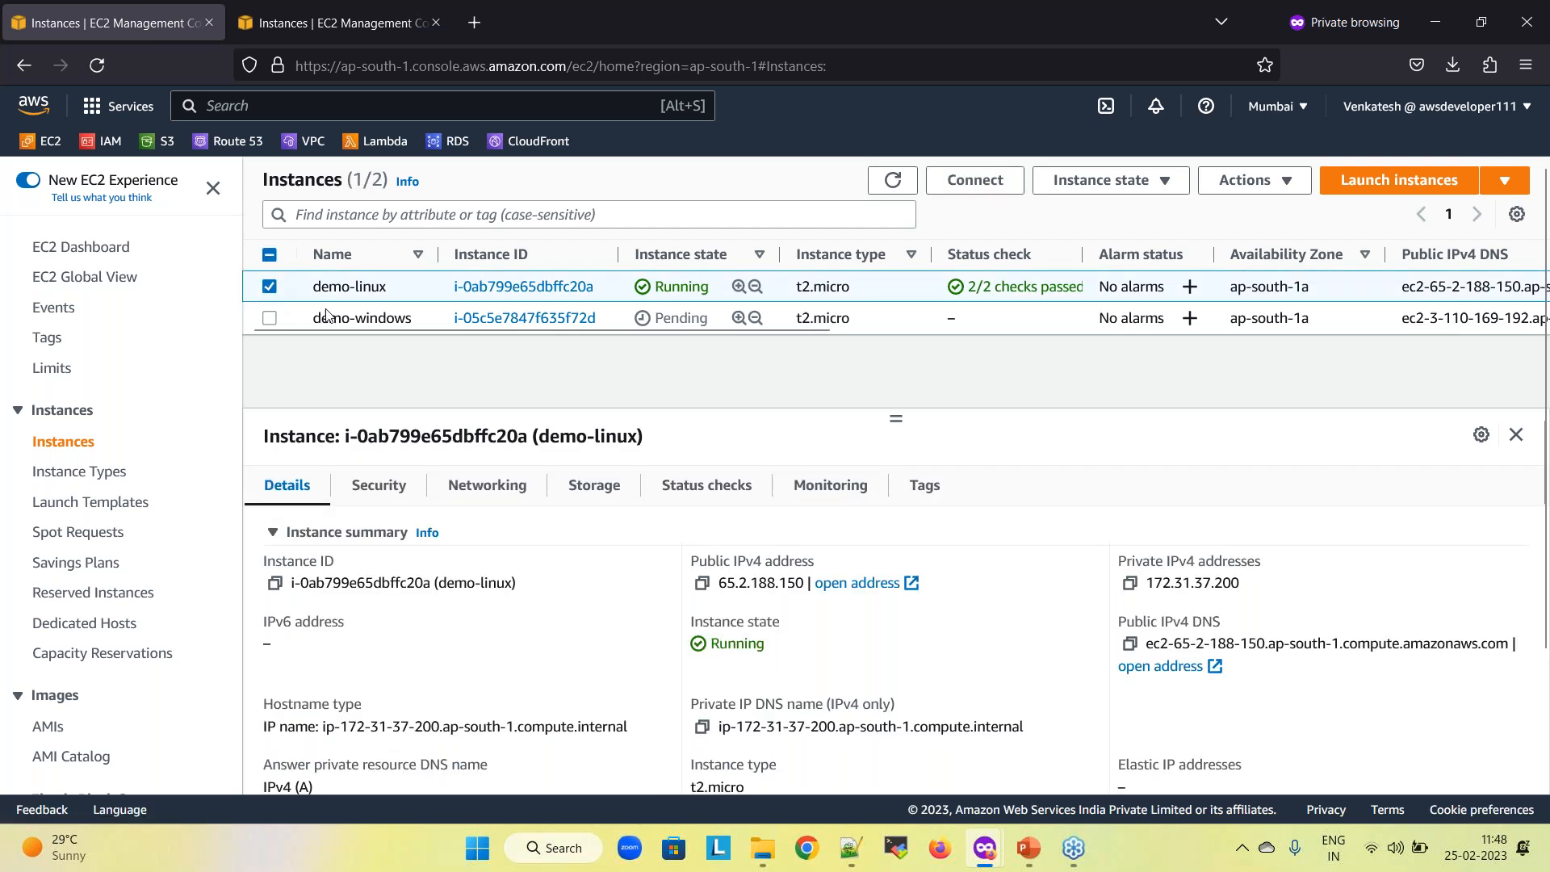
Open the connection options for demo-linux and review the Session Manager and SSH client methods
left_click(977, 180)
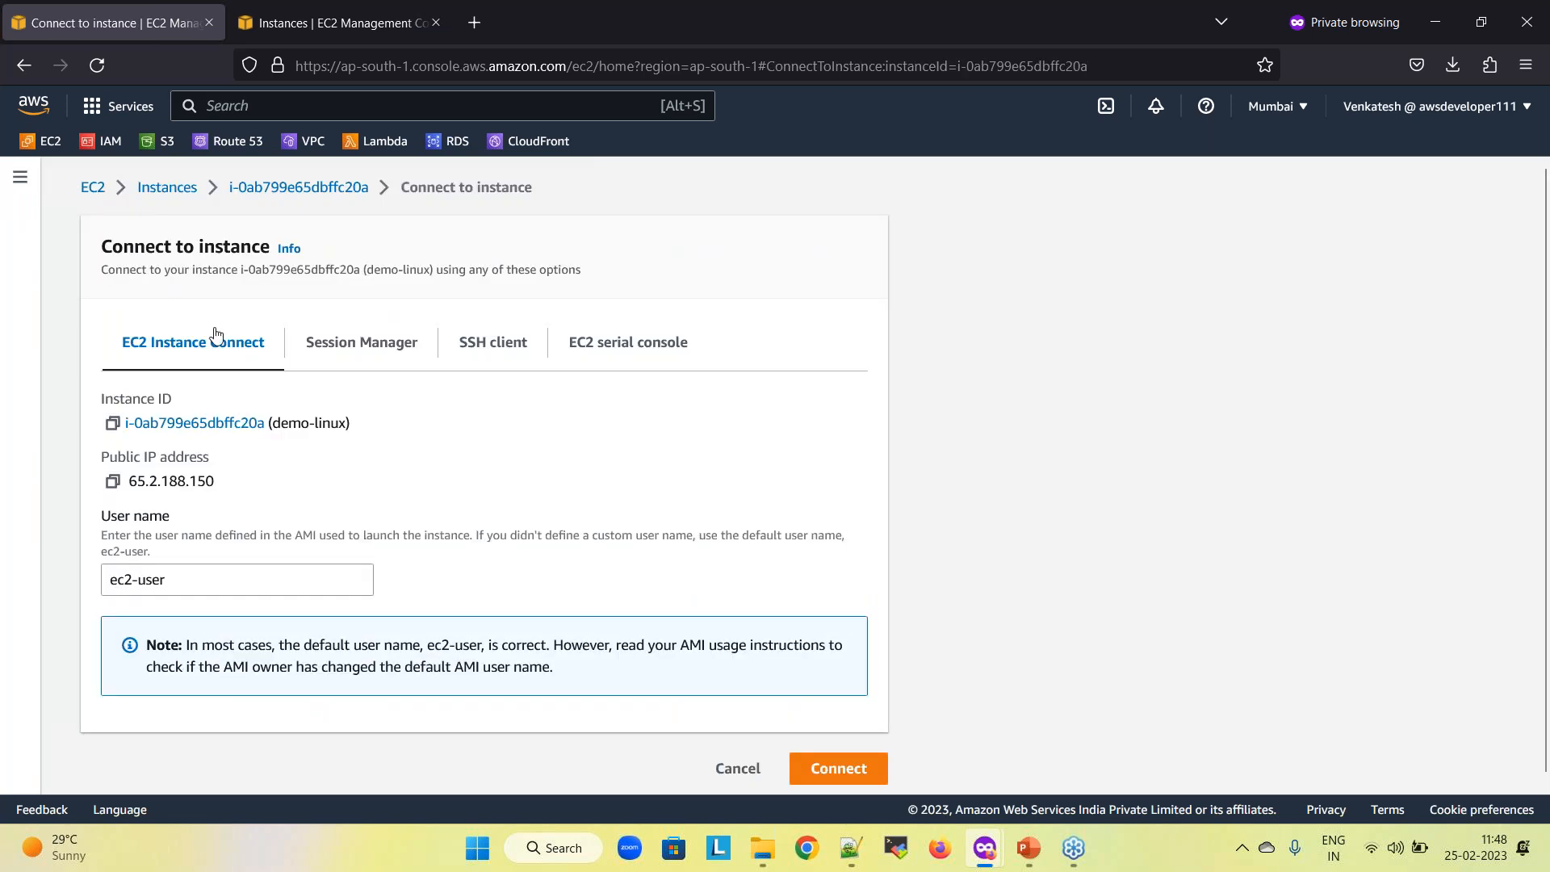
left_click(374, 351)
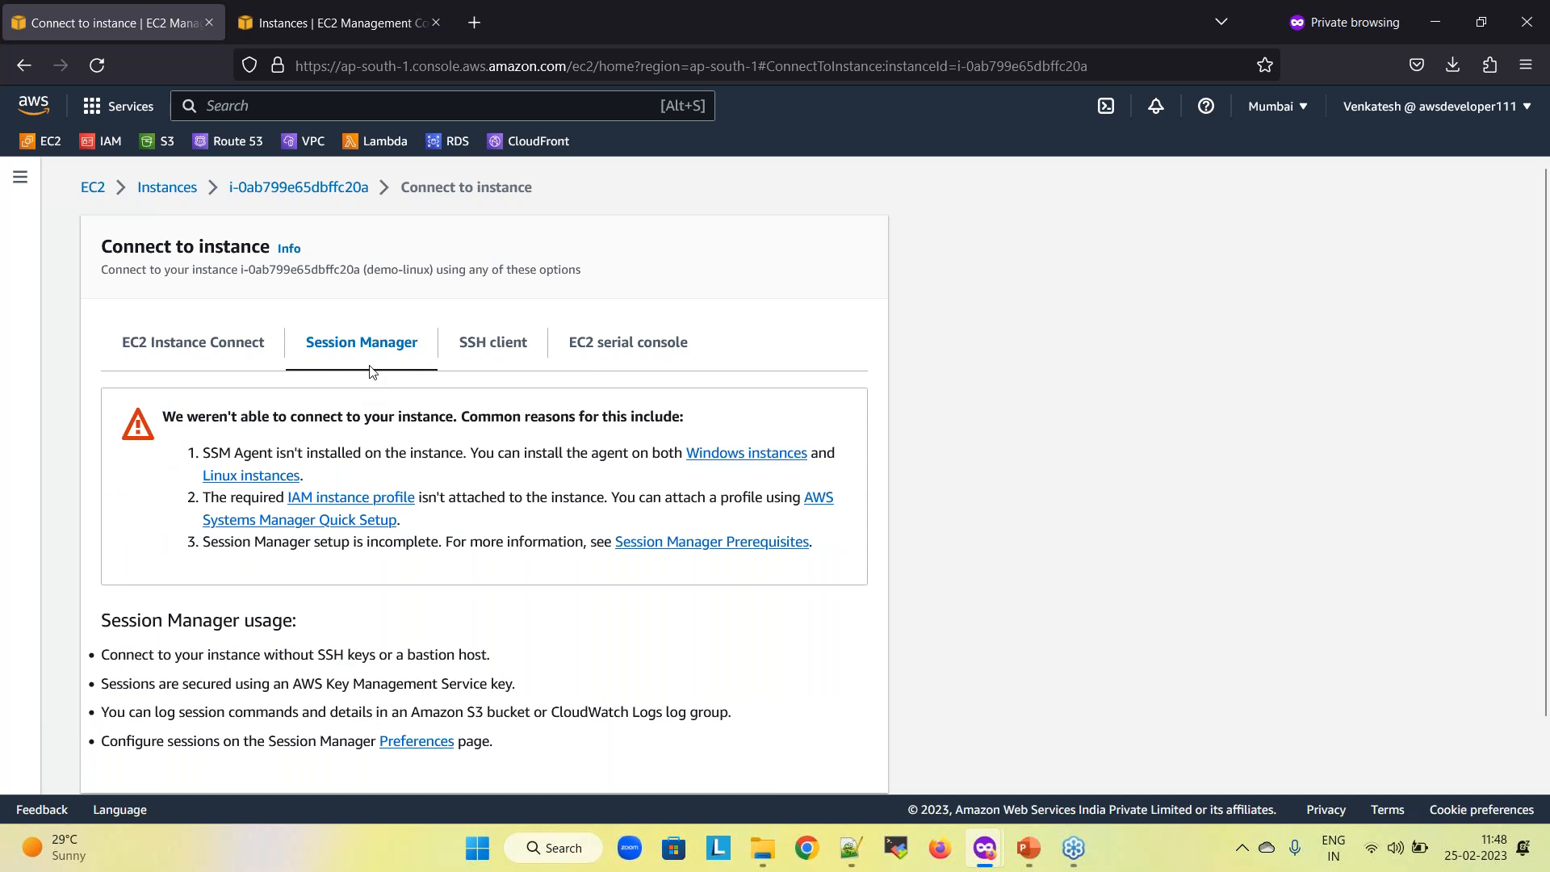
left_click(494, 354)
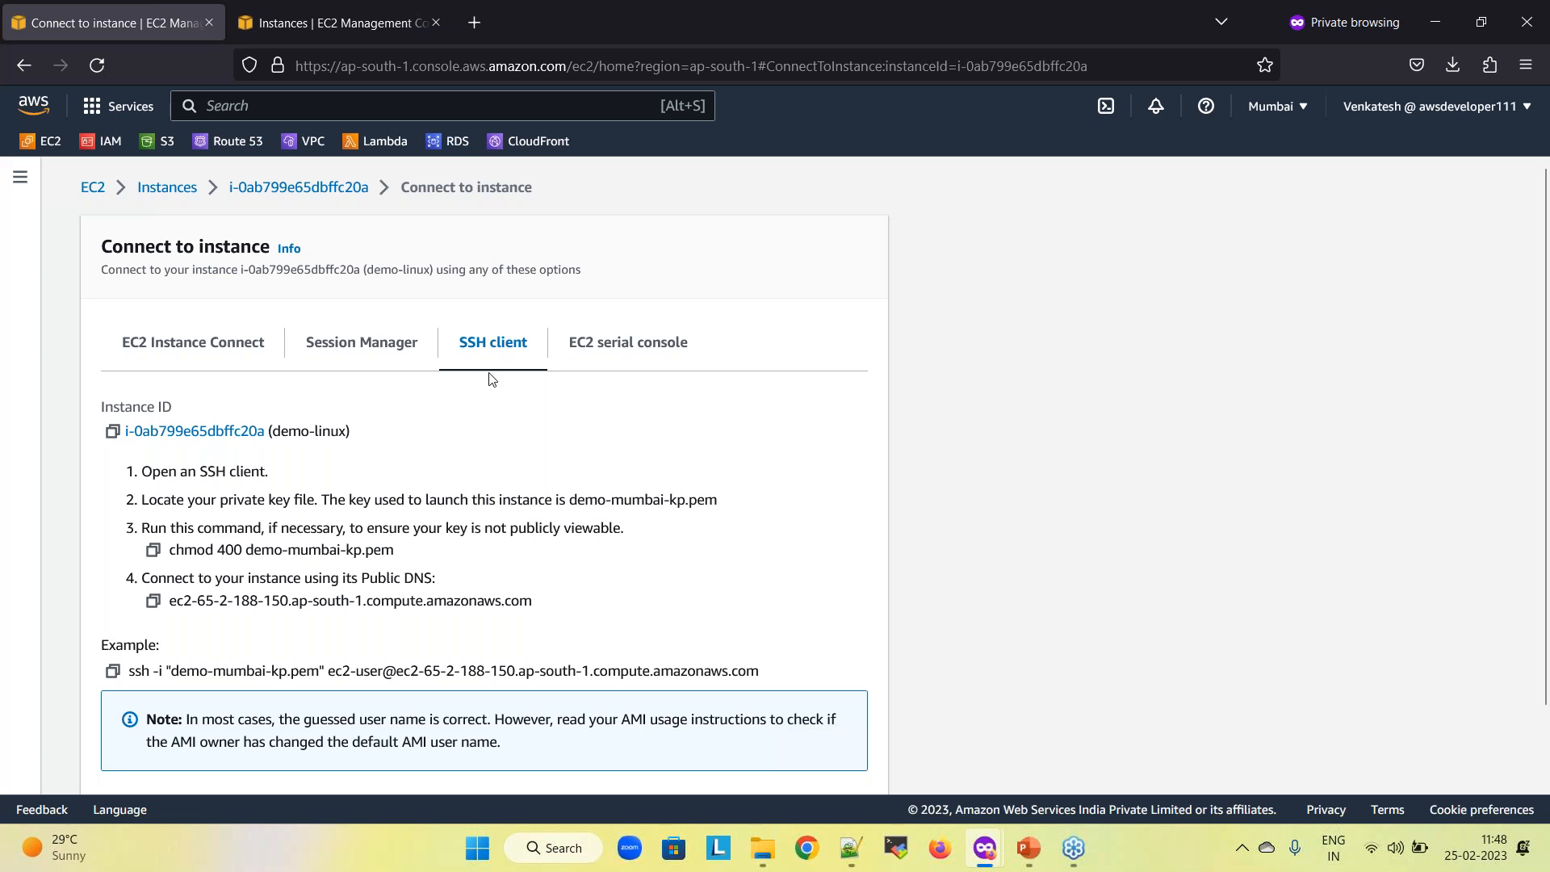
scroll(488, 380, "down", 1)
scroll(488, 376, "up", 1)
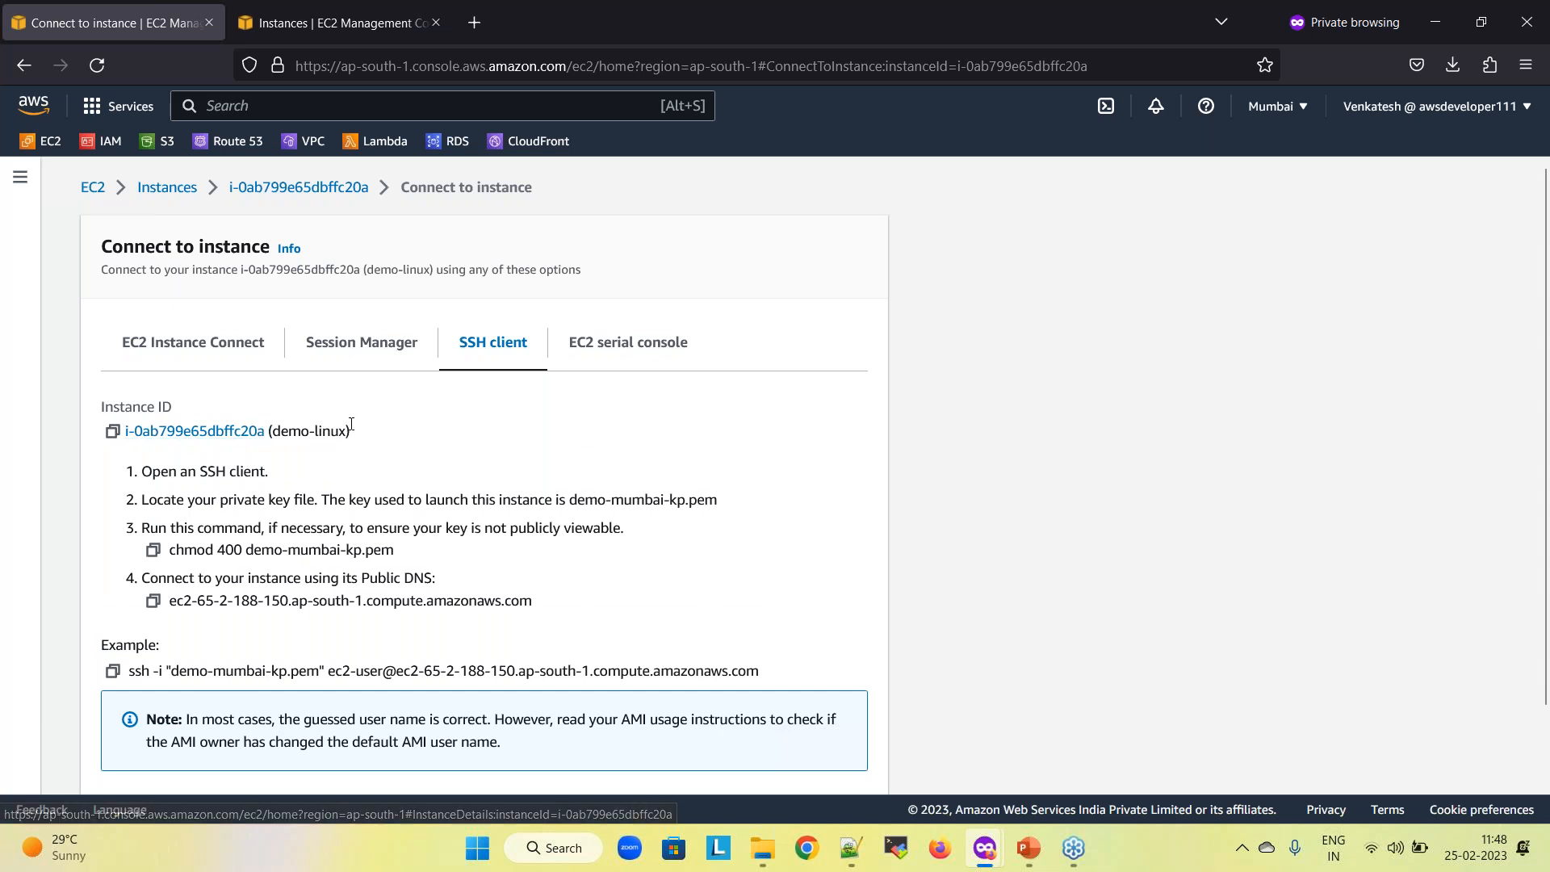
scroll(143, 391, "down", 1)
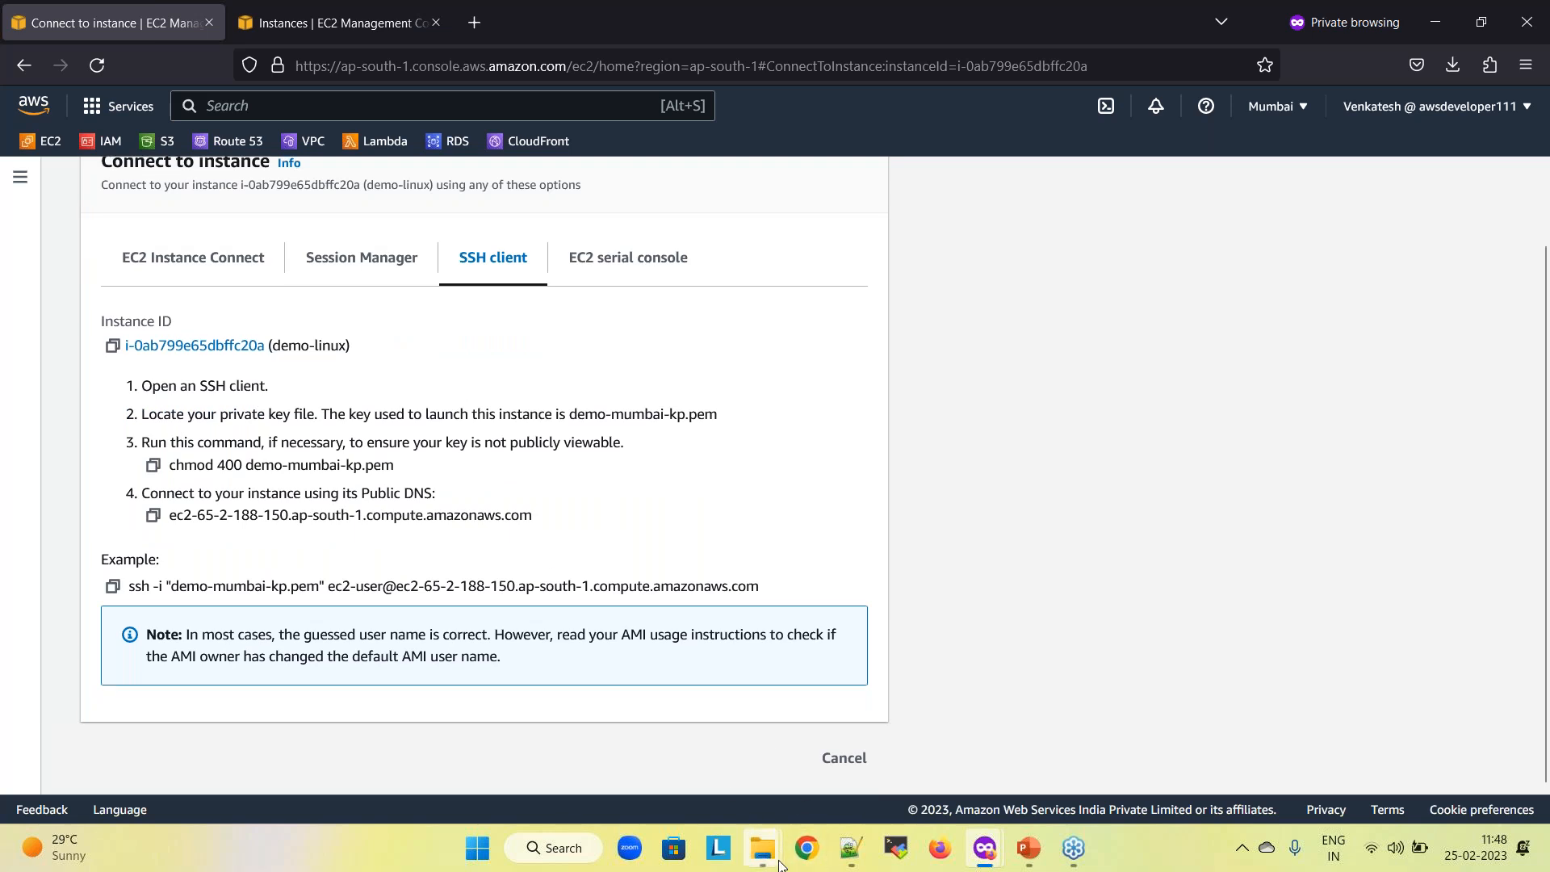
Locate demo-mumbai-kp.pem in the FireFoxDownloads folder, then return to the browser and highlight the SSH instruction about keeping the key not publicly viewable
mouse_move(780, 865)
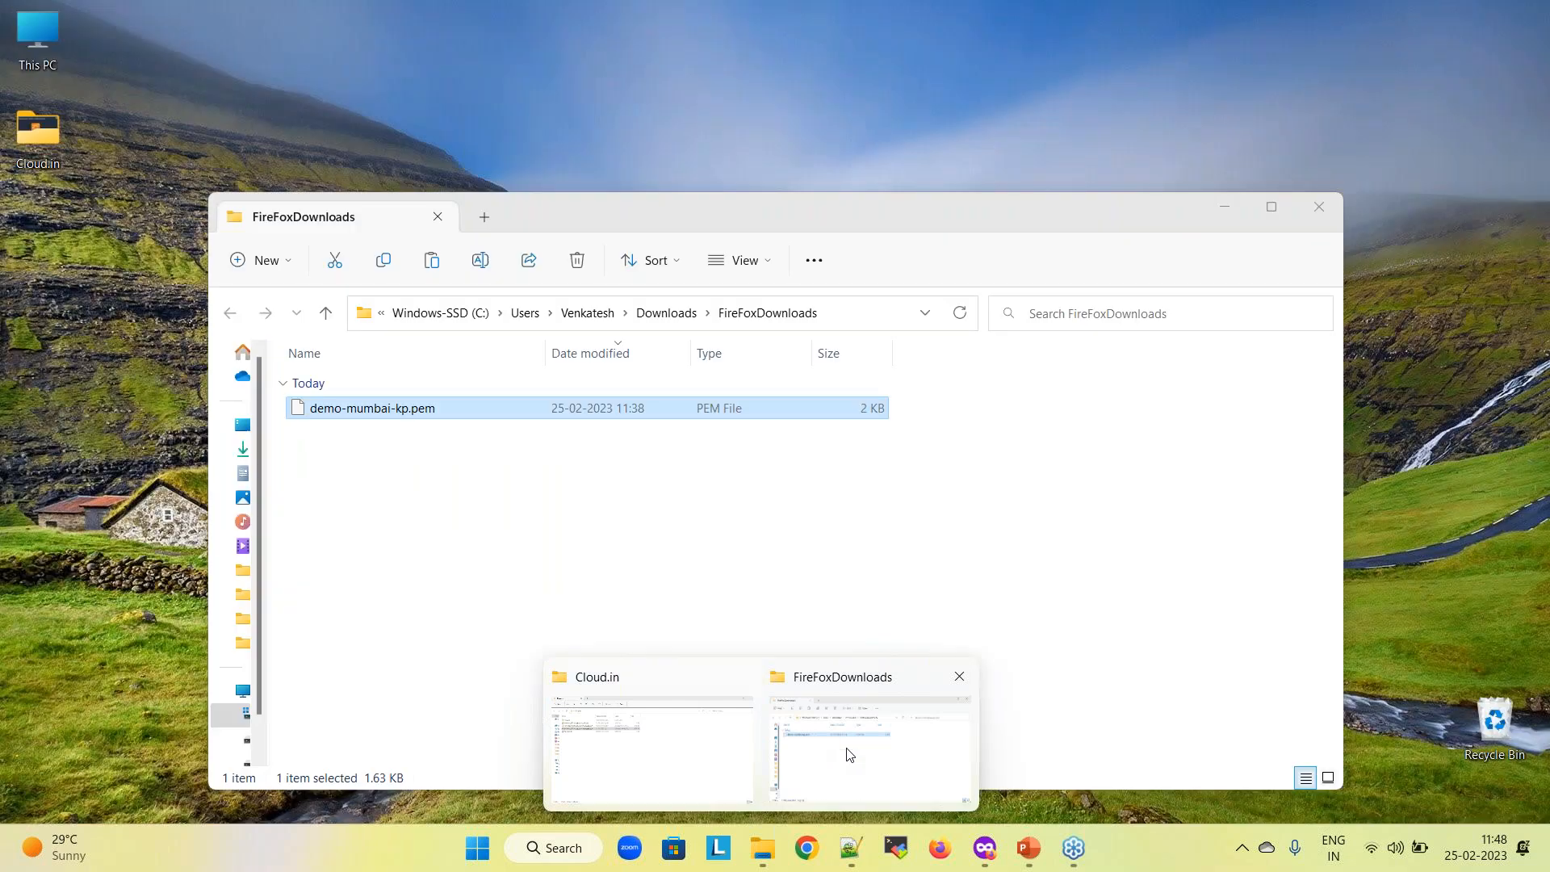
left_click(832, 744)
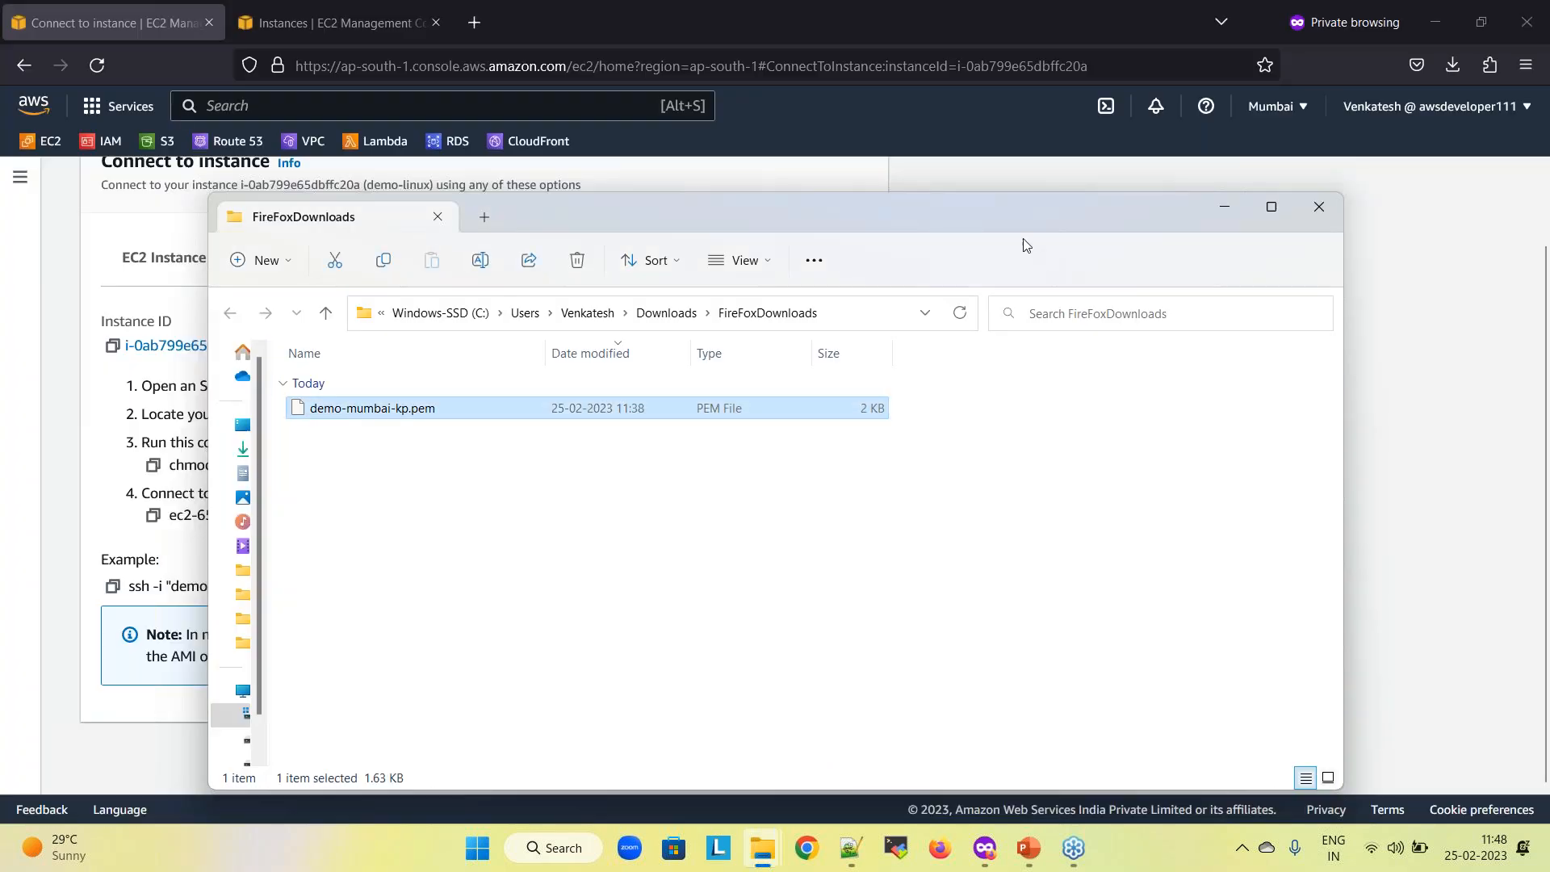
left_click_drag(1009, 215, 1092, 195)
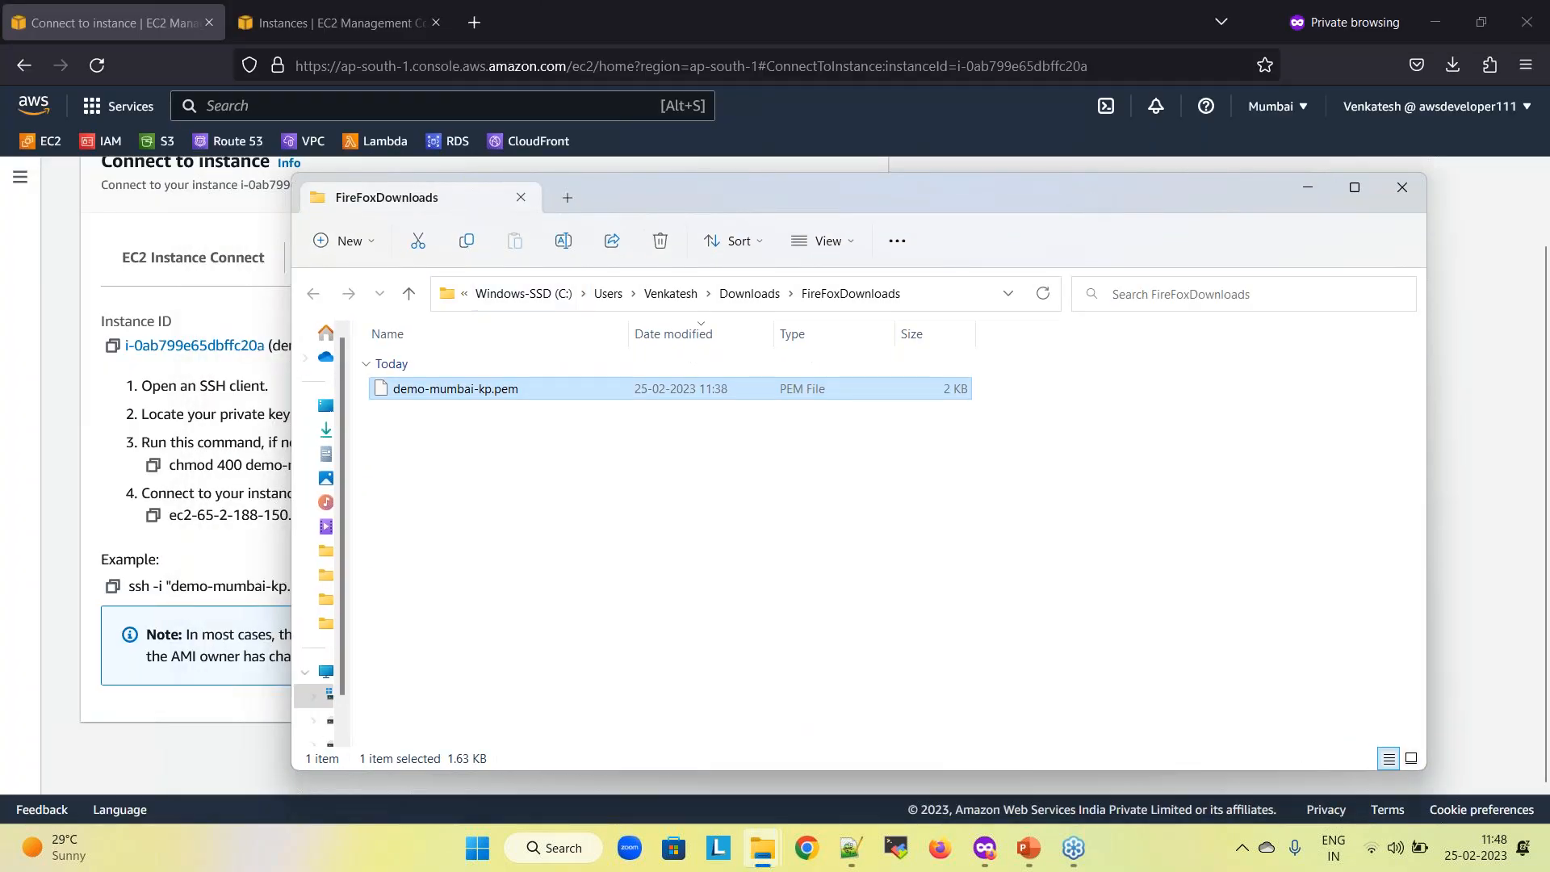
left_click(208, 294)
left_click_drag(141, 442, 619, 444)
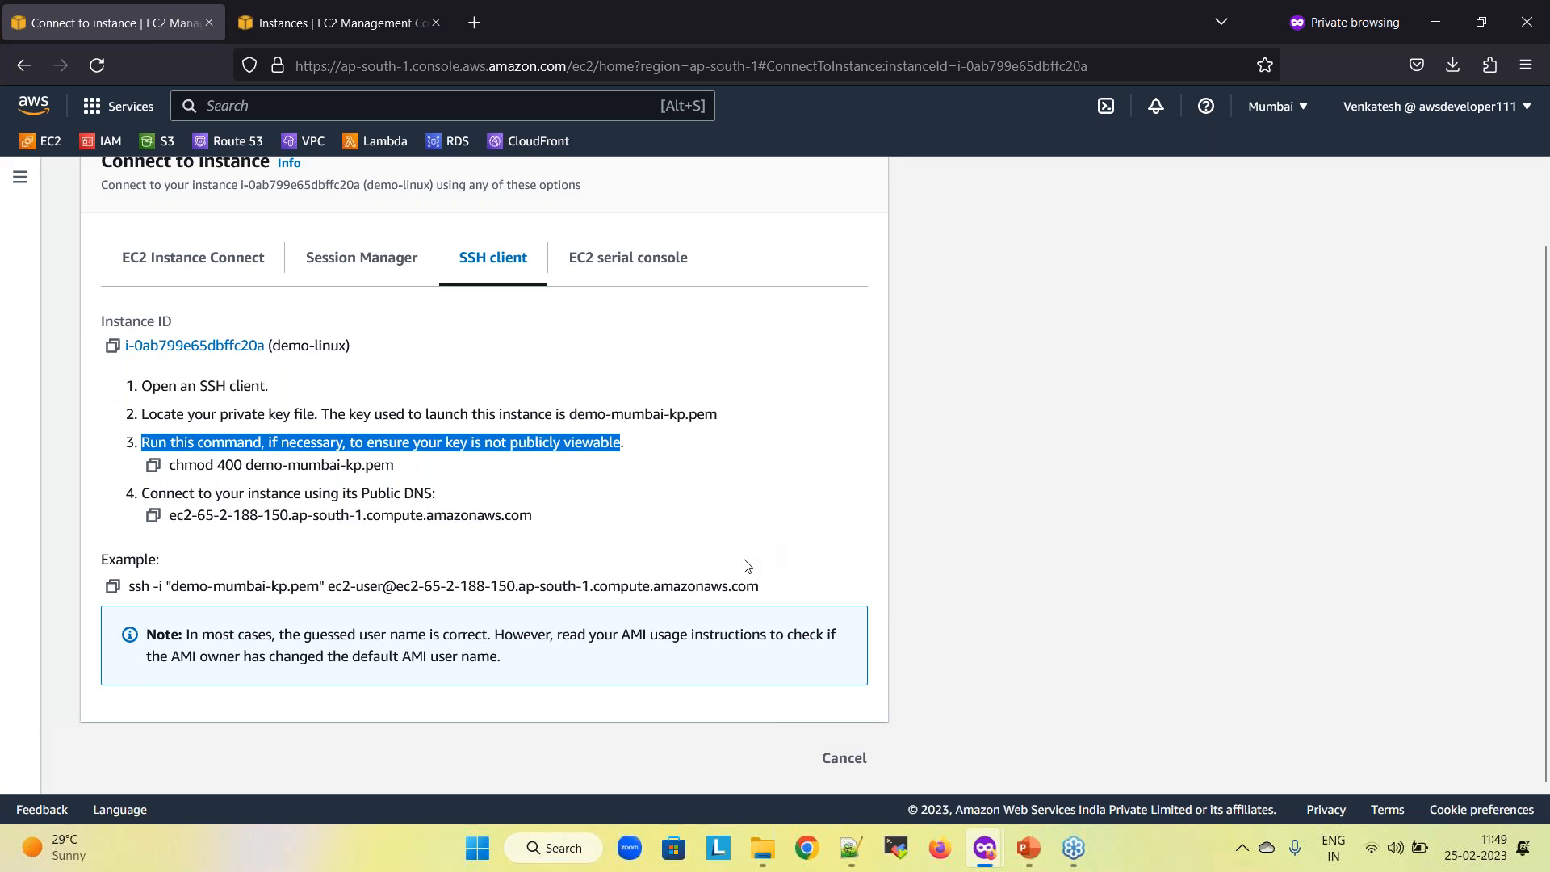
Search the web for git in a new tab, open the official Git site and look over its download options
left_click(479, 27)
type("git")
key("BackSpace")
key("BackSpace")
key("BackSpace")
type("git")
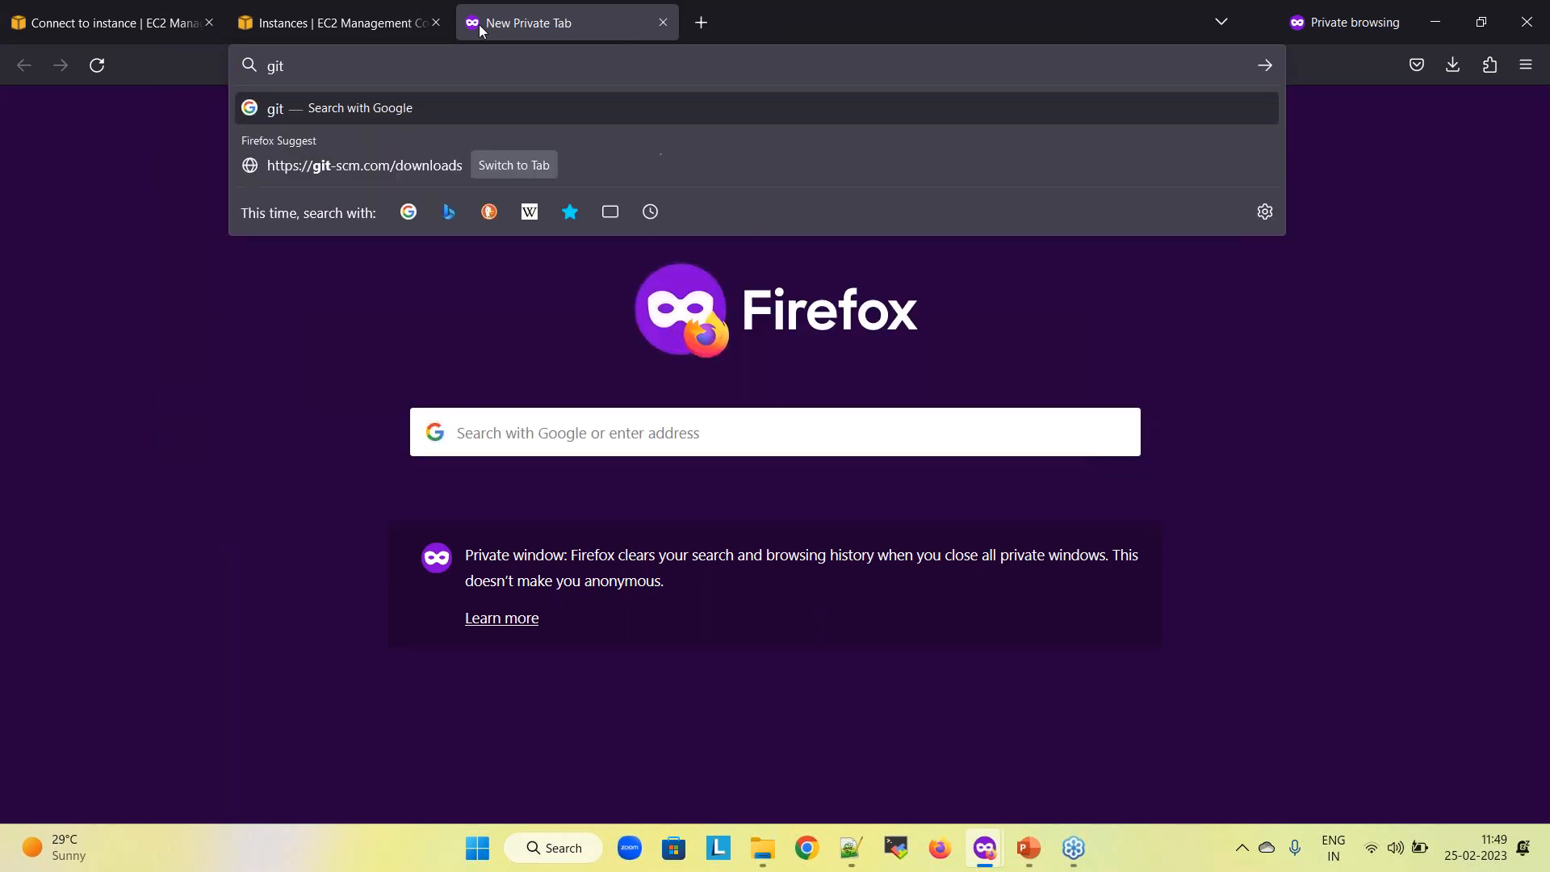
key("Return")
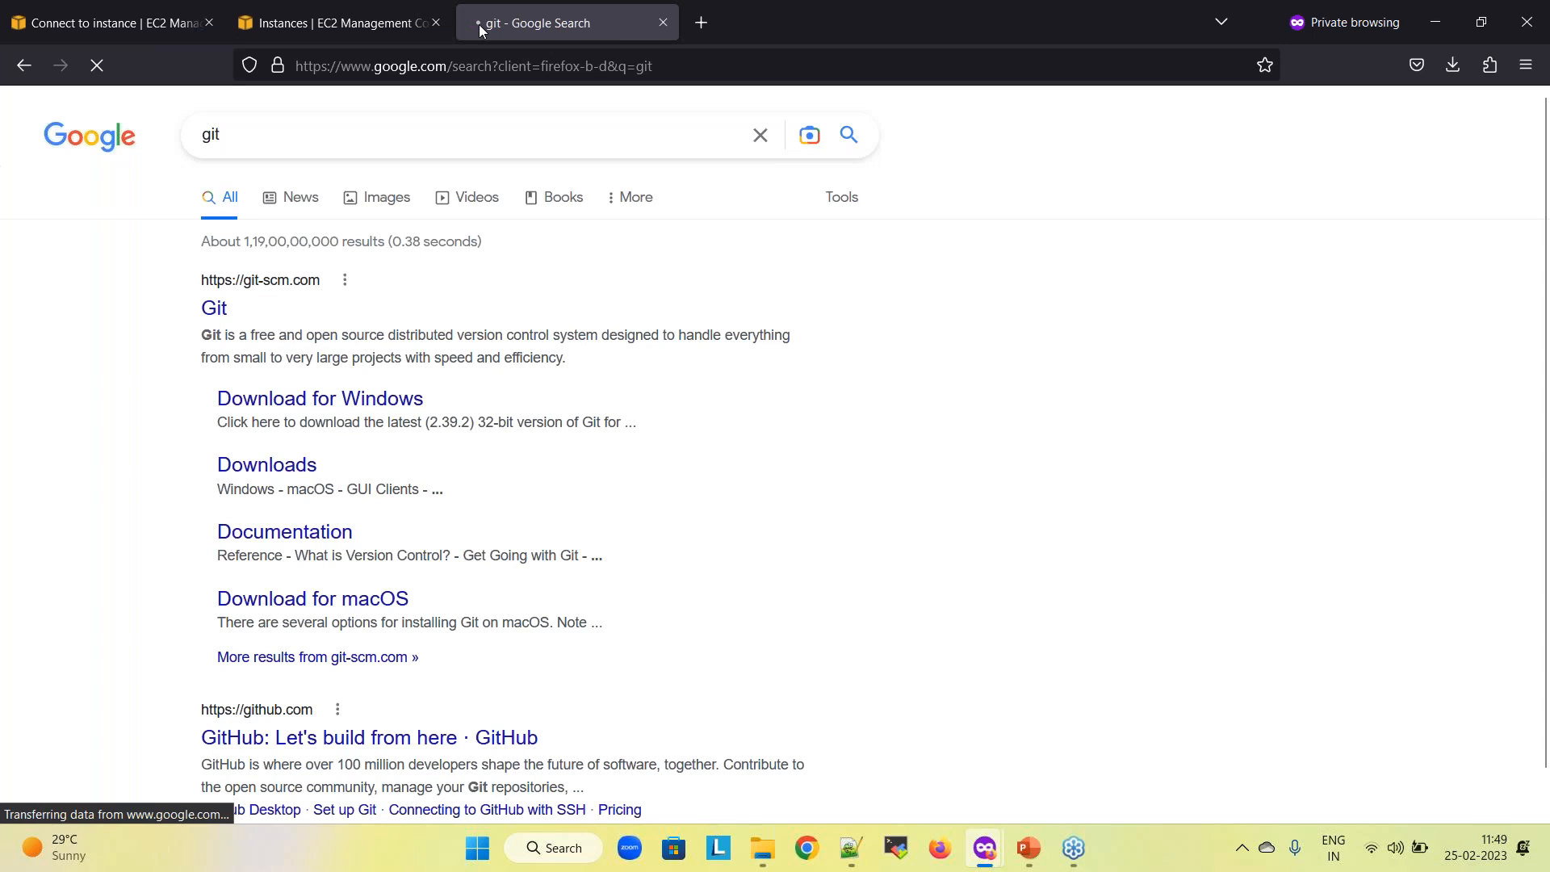
left_click(211, 315)
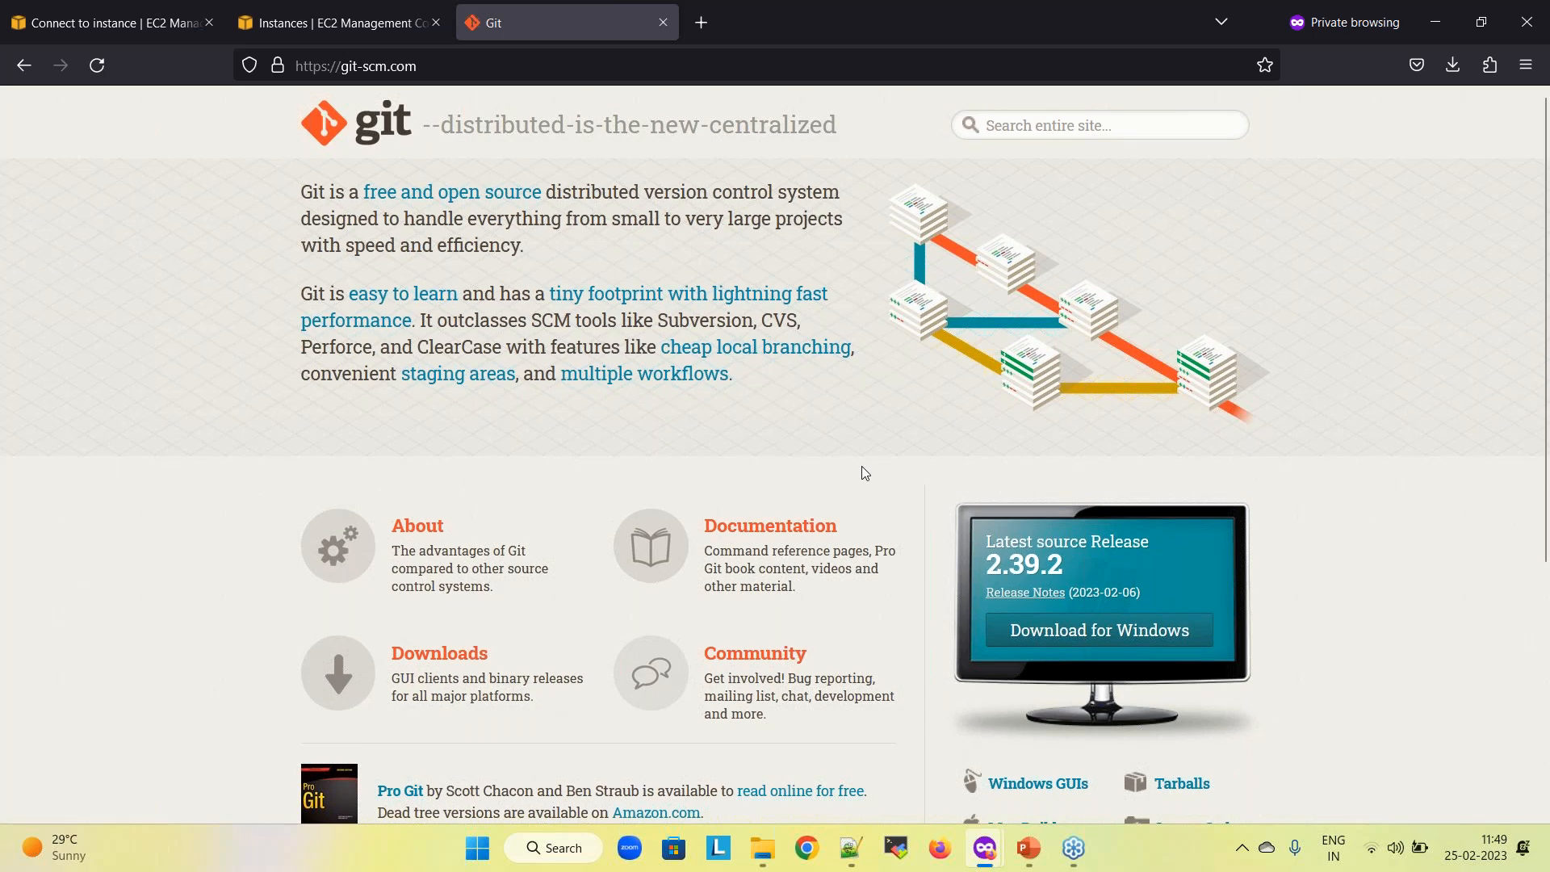
scroll(862, 472, "down", 1)
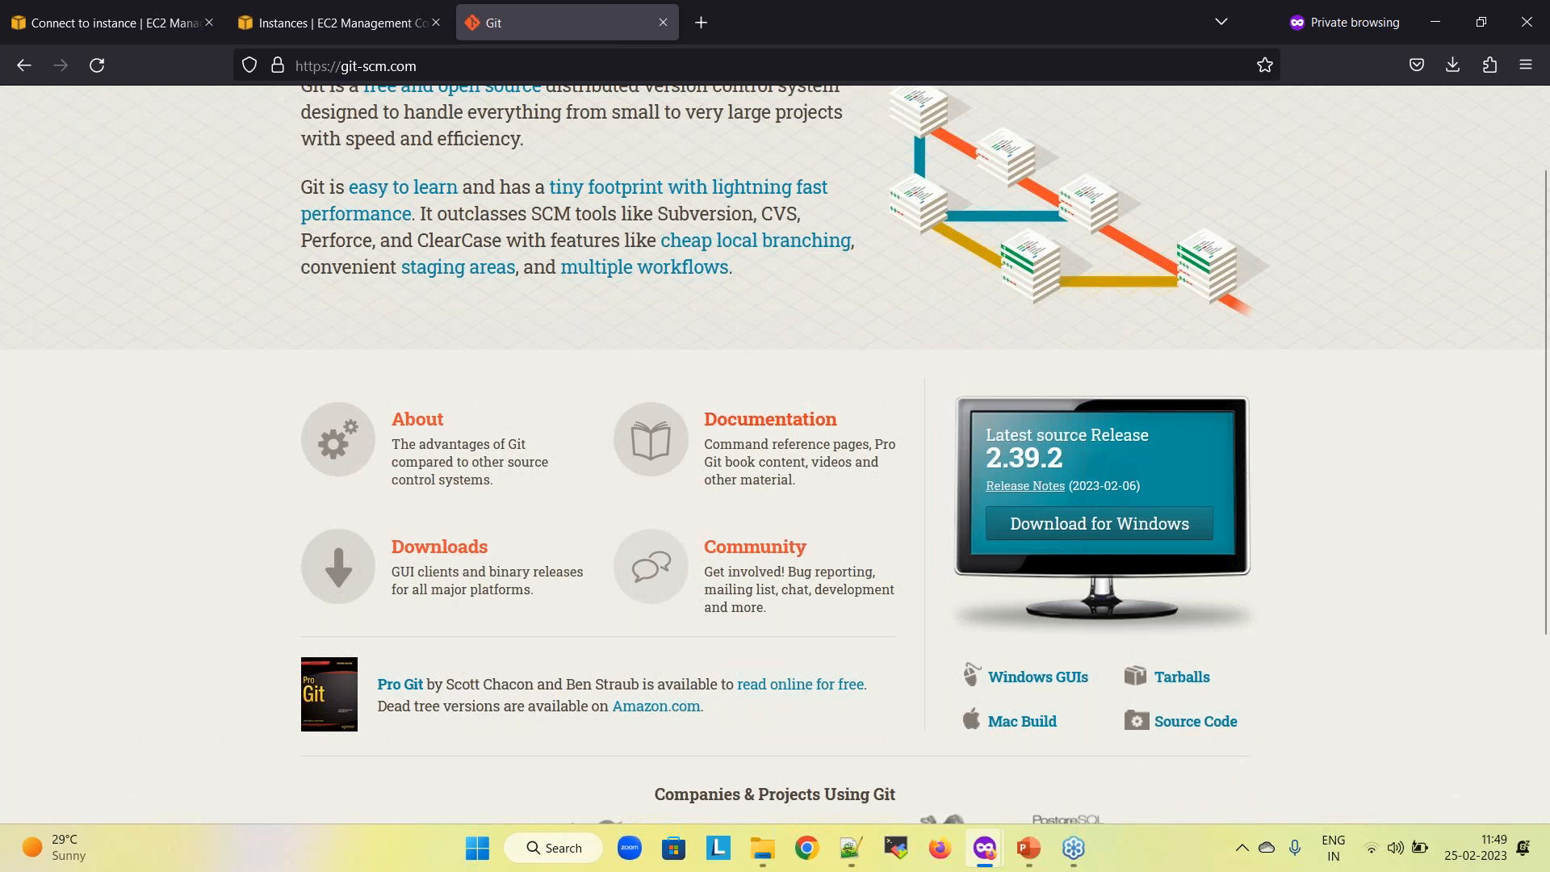
scroll(952, 451, "up", 1)
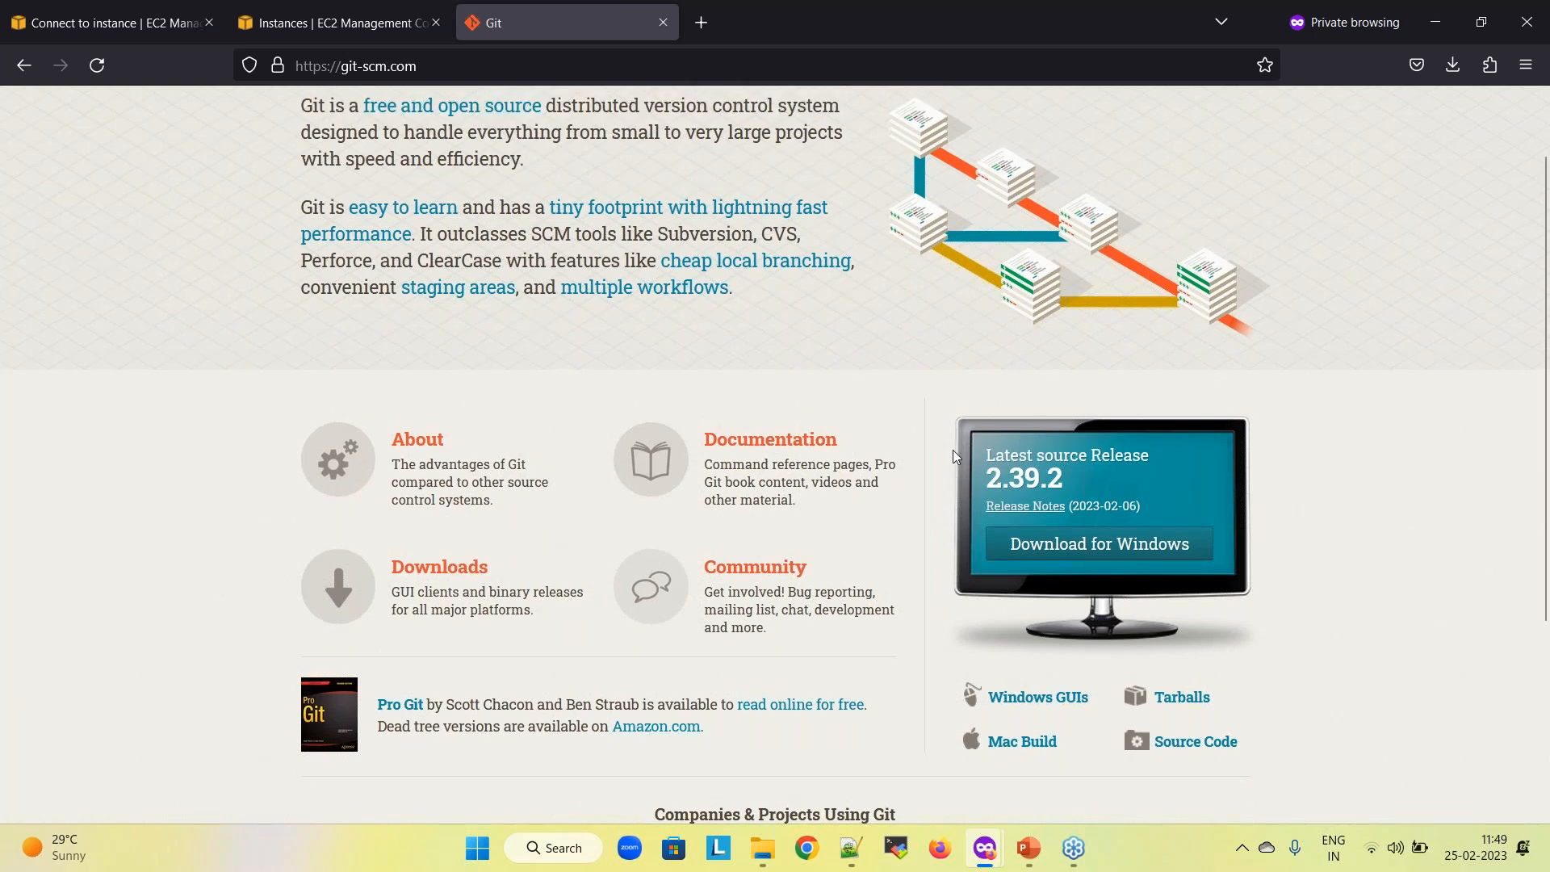
Search the web for MobaXterm in a new tab, open its official site and compare the Home and Professional editions offered for download
left_click(700, 23)
type("mabaxterm")
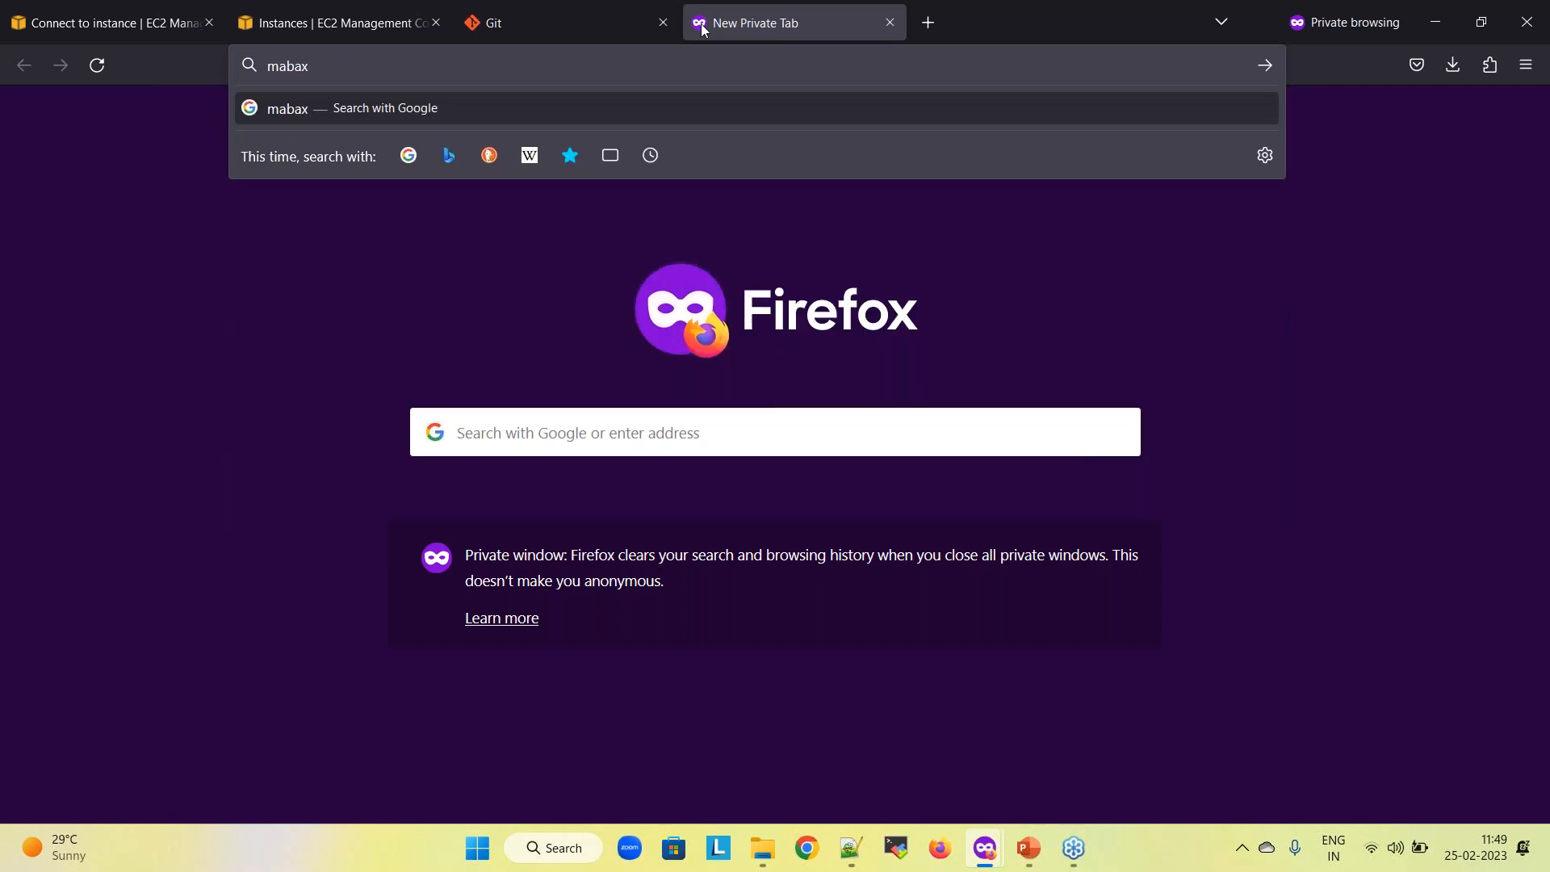
key("Return")
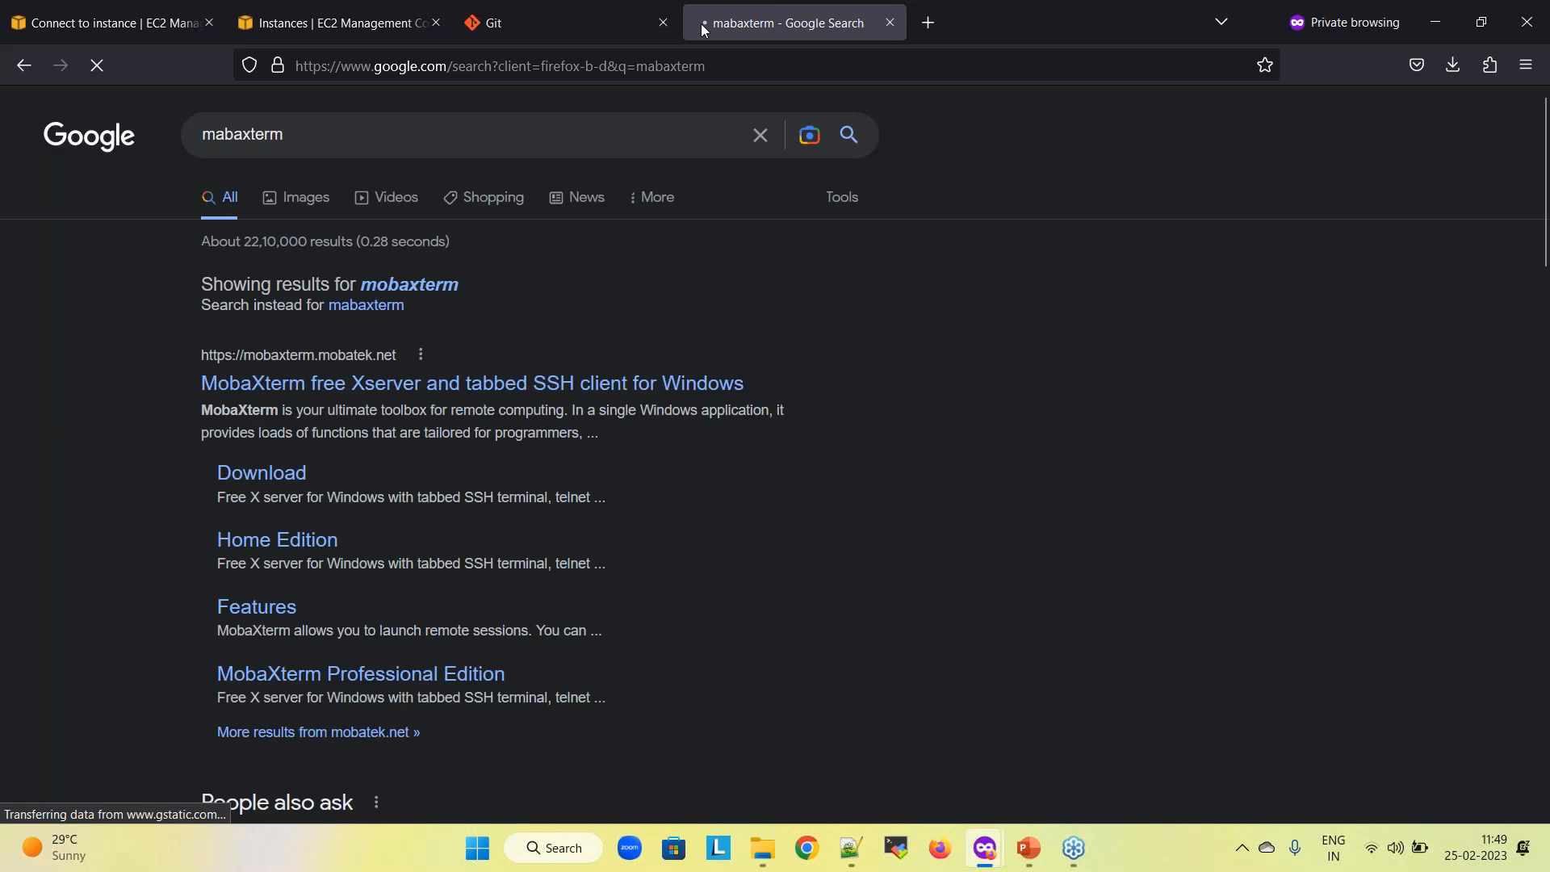
left_click(643, 383)
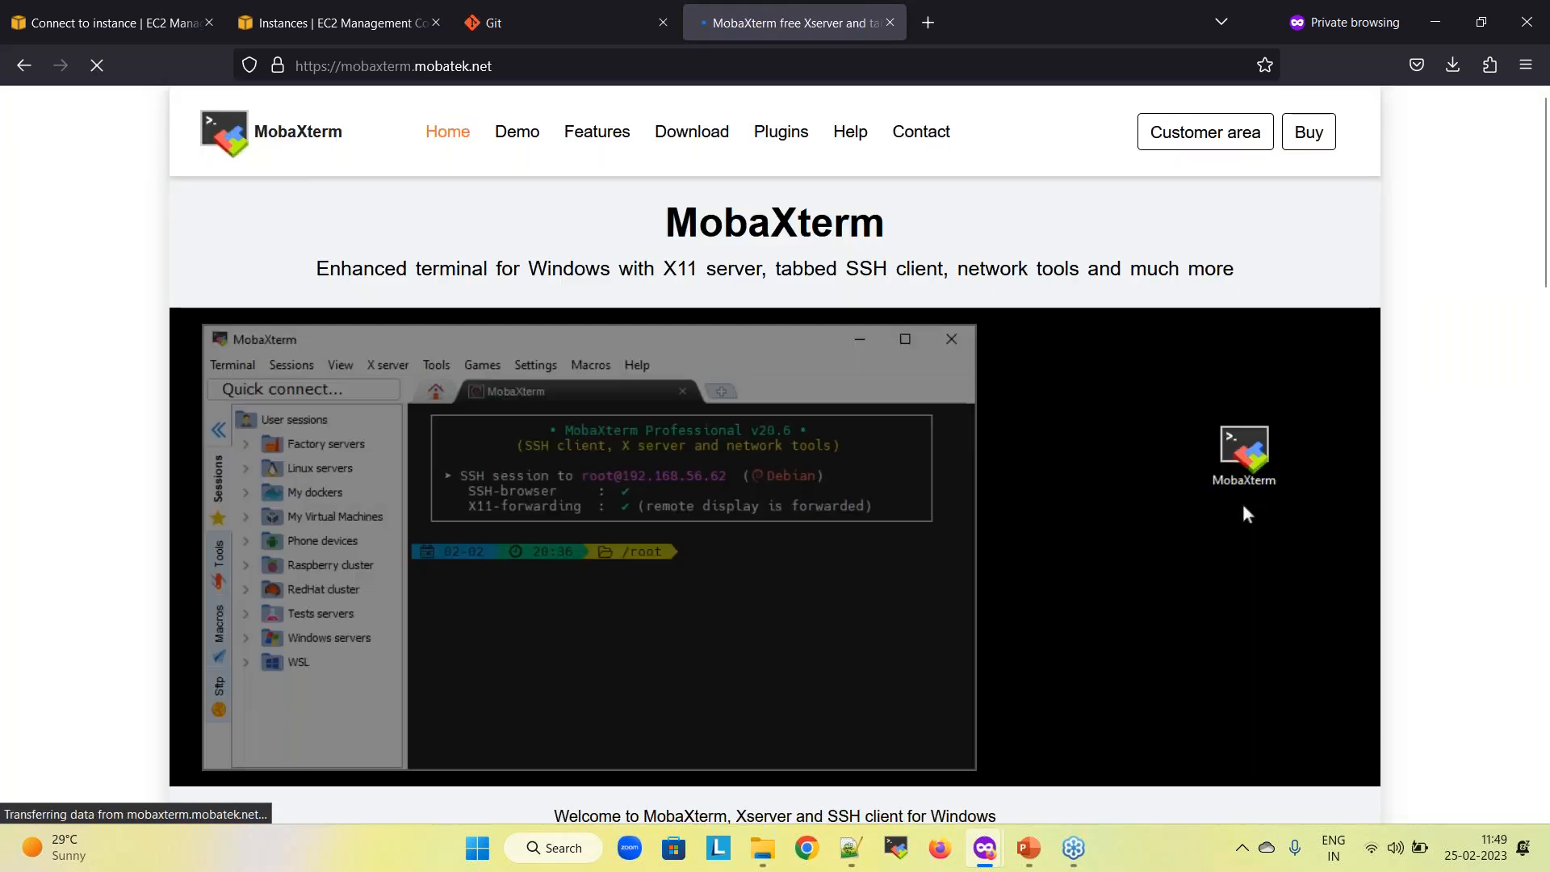
scroll(551, 389, "down", 6)
scroll(552, 389, "up", 4)
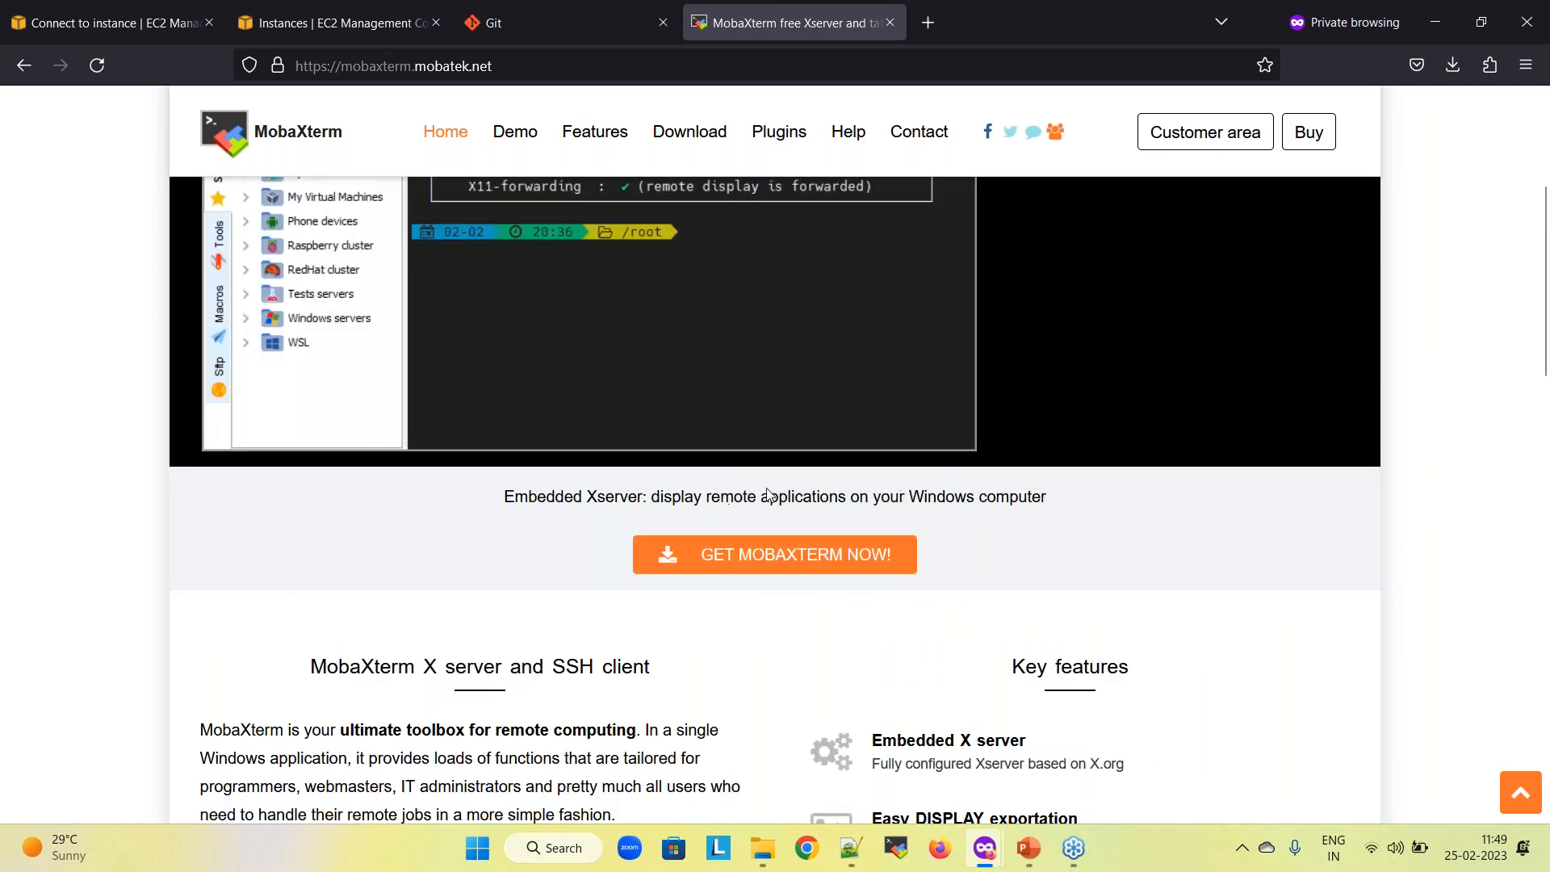
left_click(707, 134)
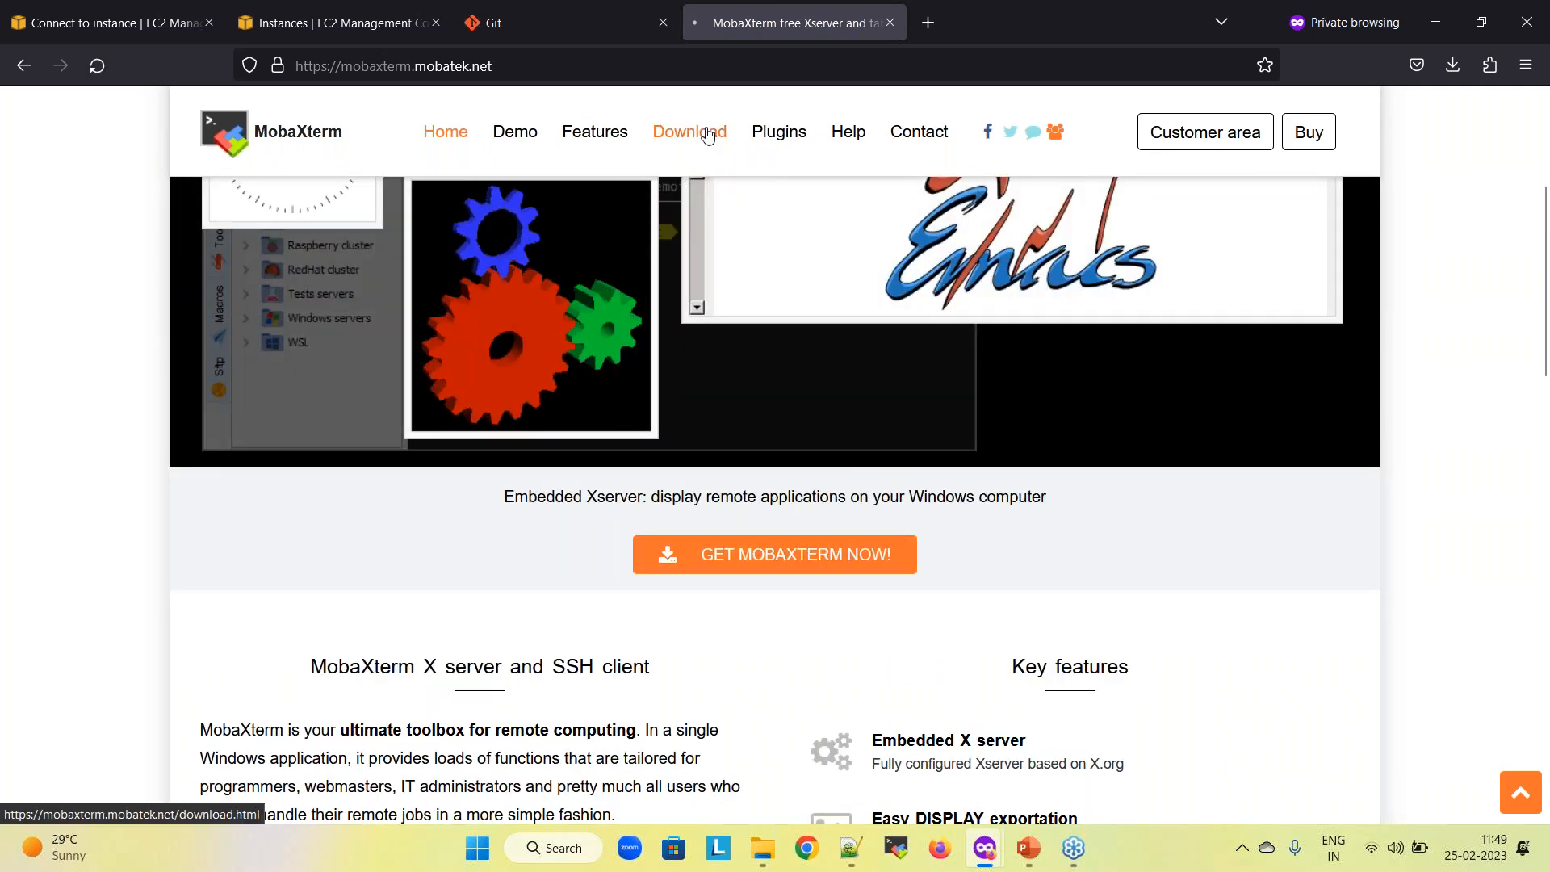
scroll(552, 459, "down", 3)
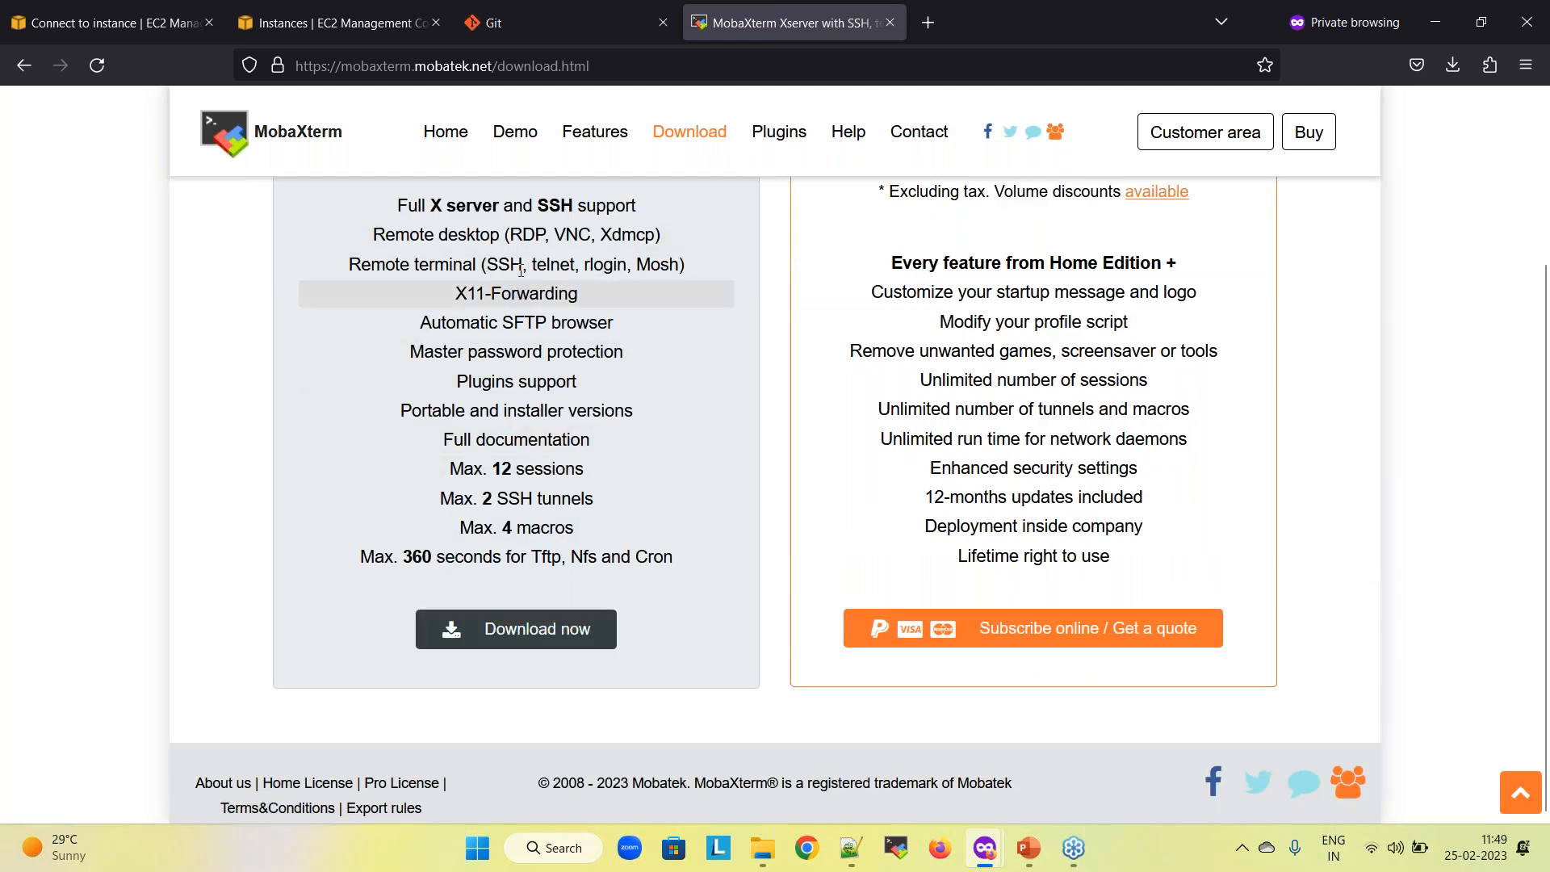
scroll(513, 266, "up", 3)
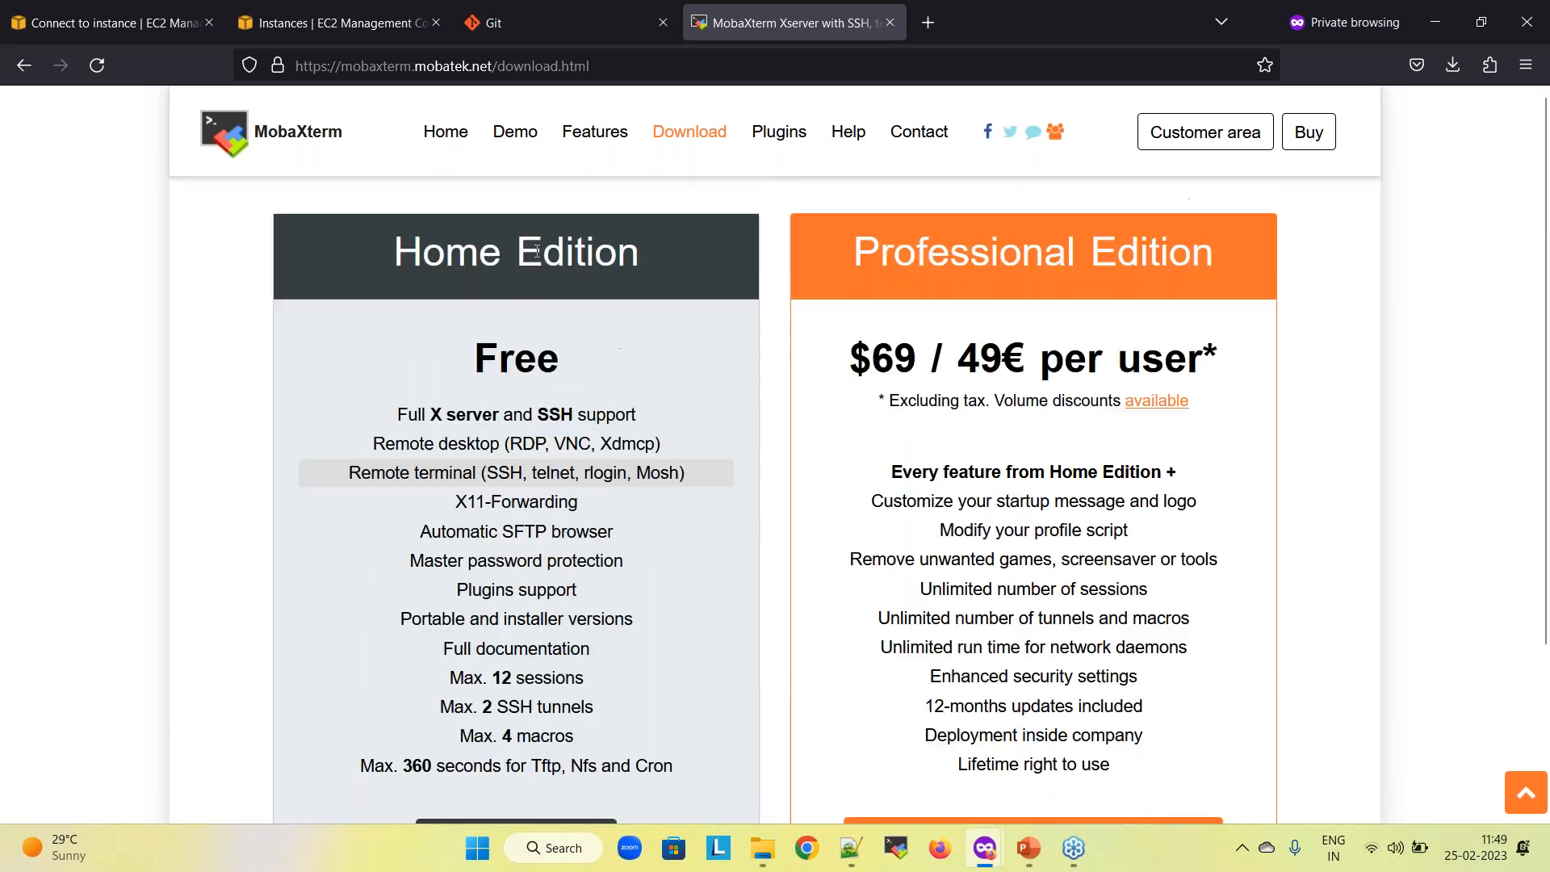
Return to the SSH client connection instructions for demo-linux
left_click(524, 11)
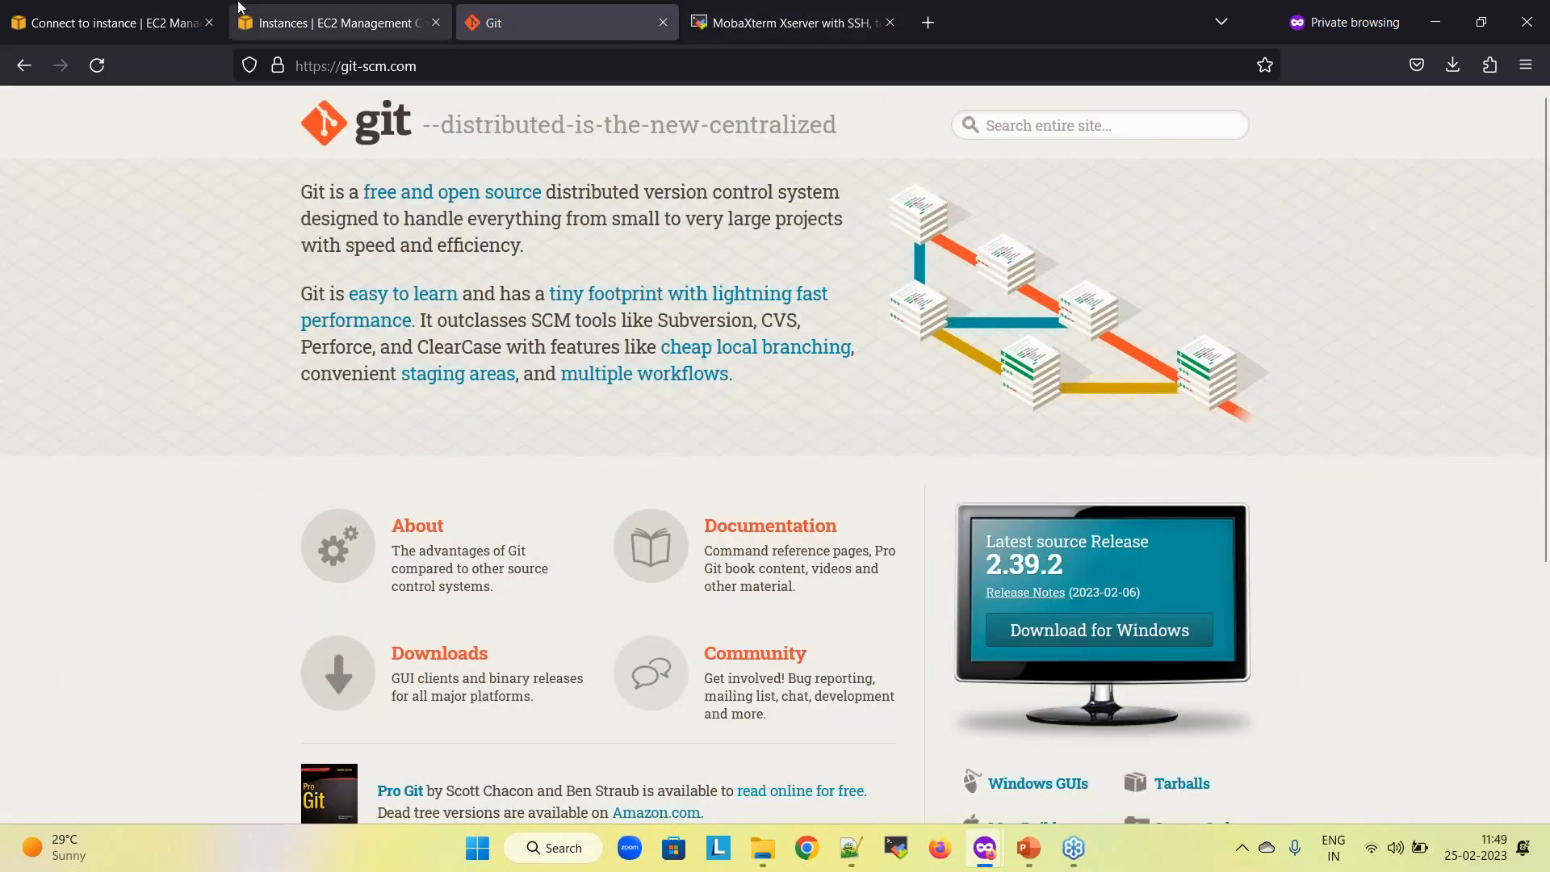
left_click(304, 22)
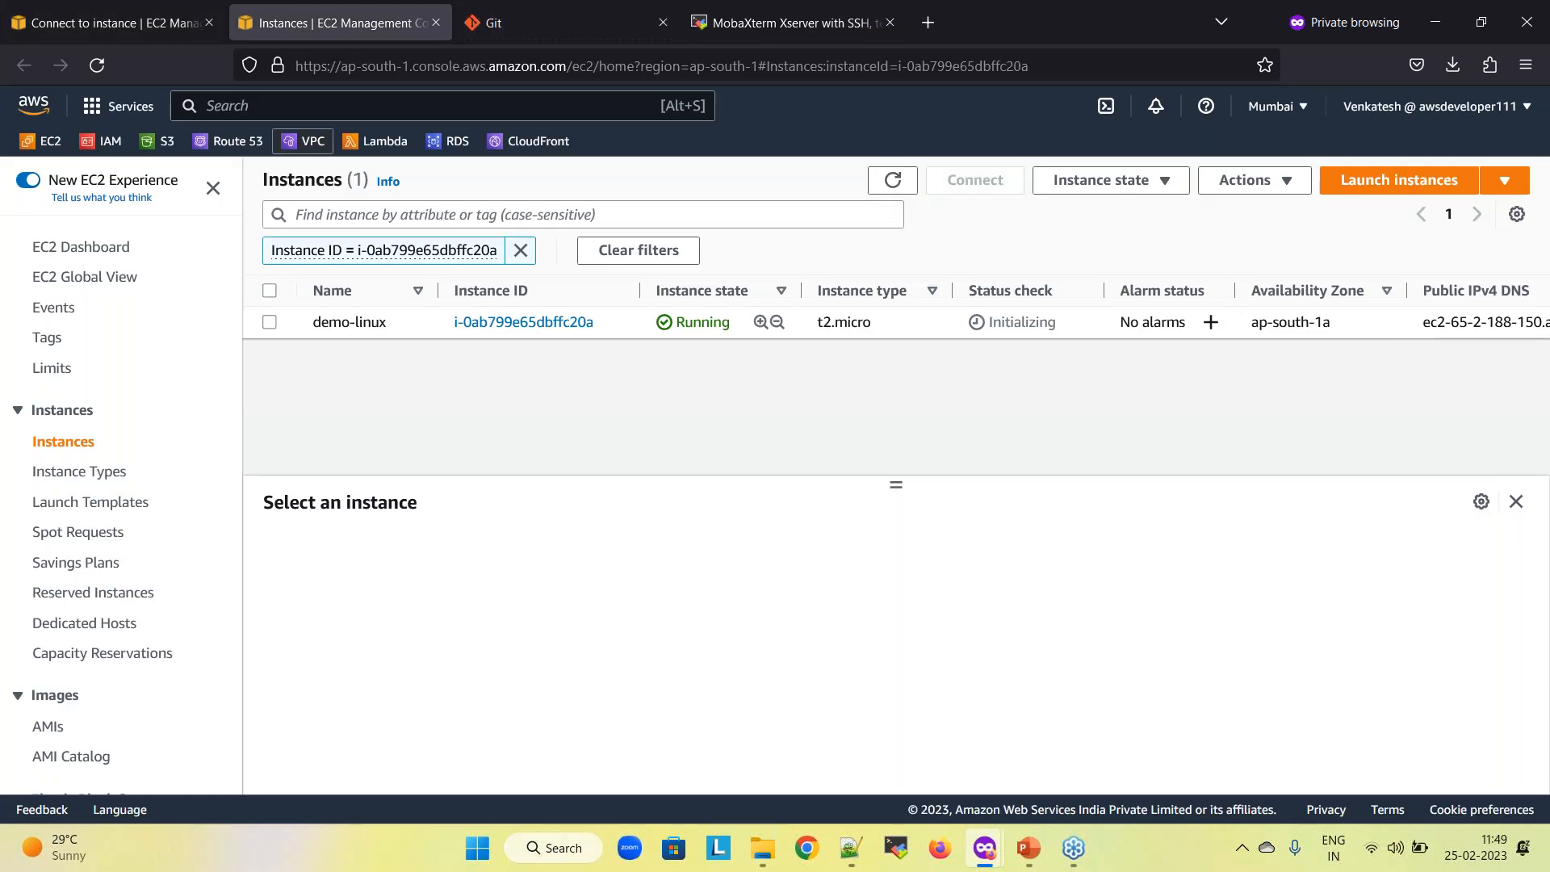
left_click(111, 24)
left_click(559, 470)
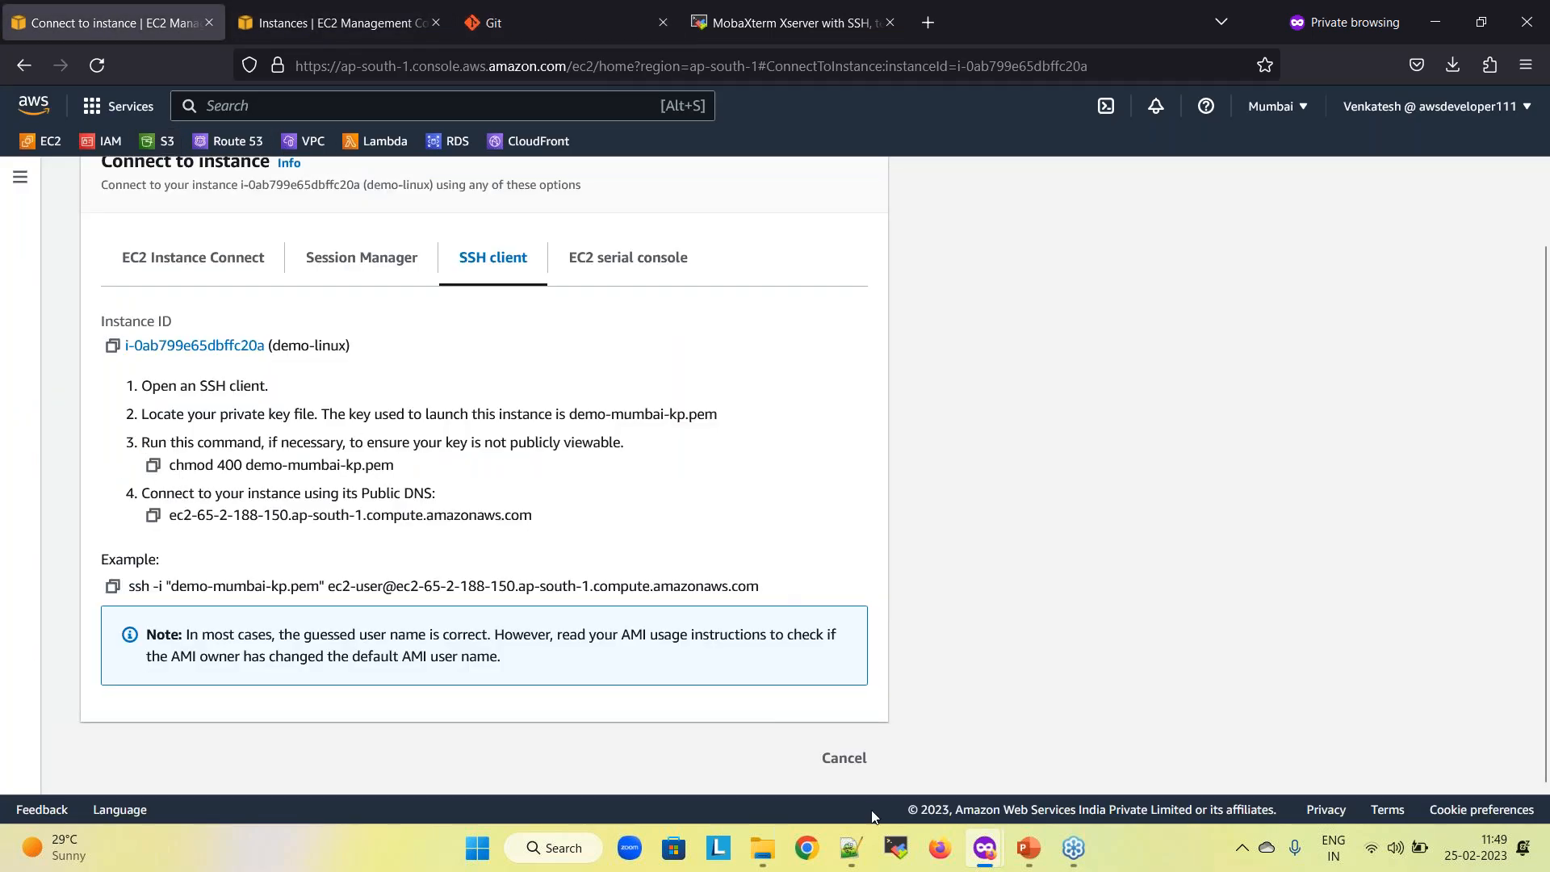
Switch to the FireFoxDownloads folder in File Explorer, maximize it and open Git Bash there
mouse_move(773, 854)
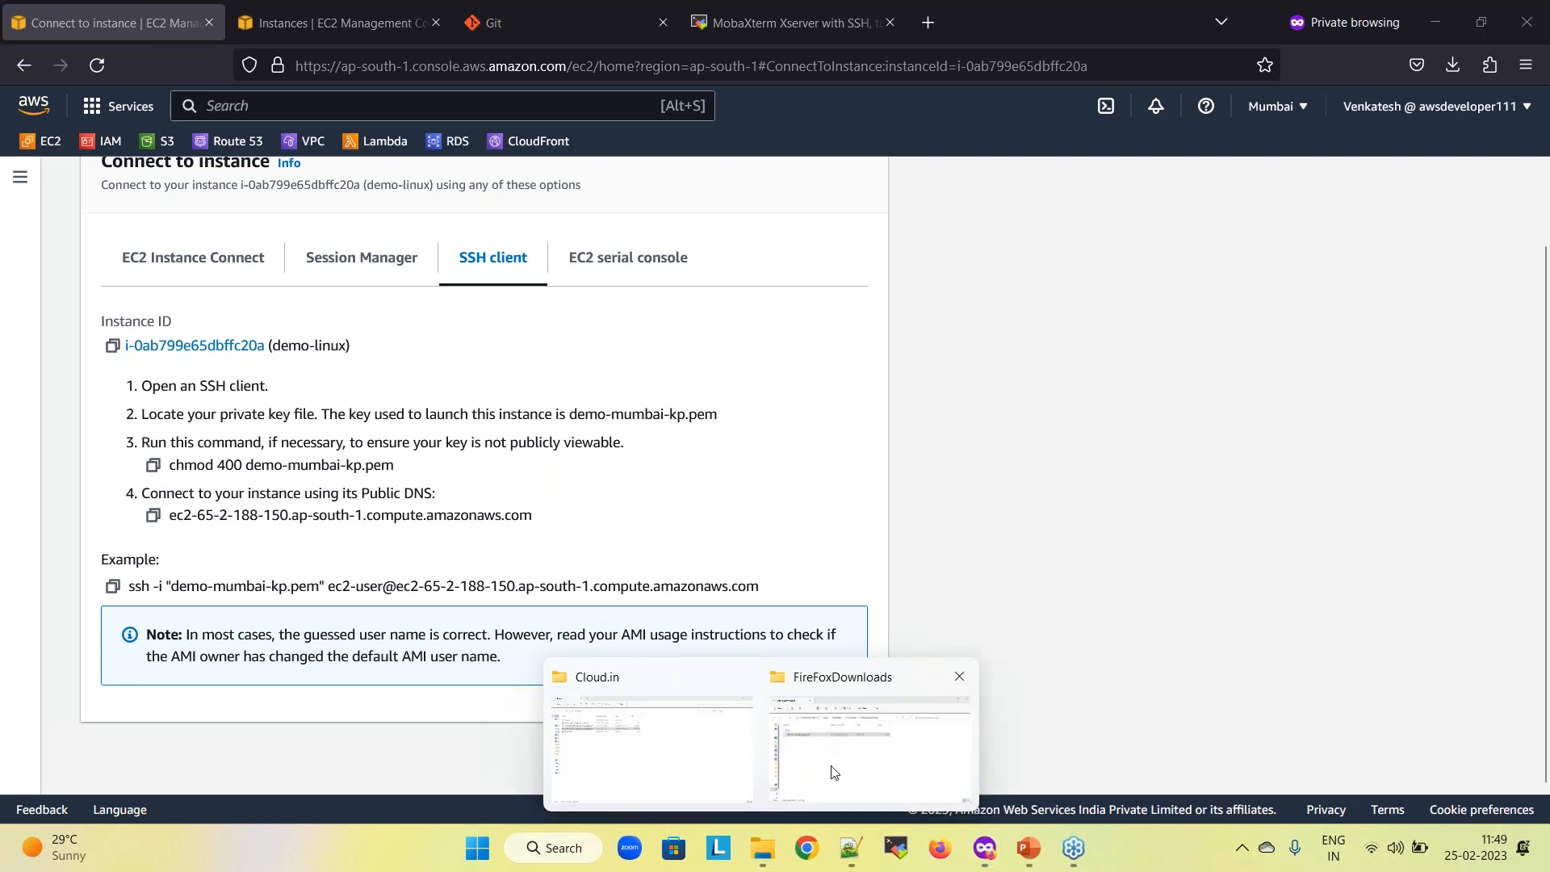
left_click(831, 766)
left_click_drag(726, 185, 700, 87)
left_click(509, 381)
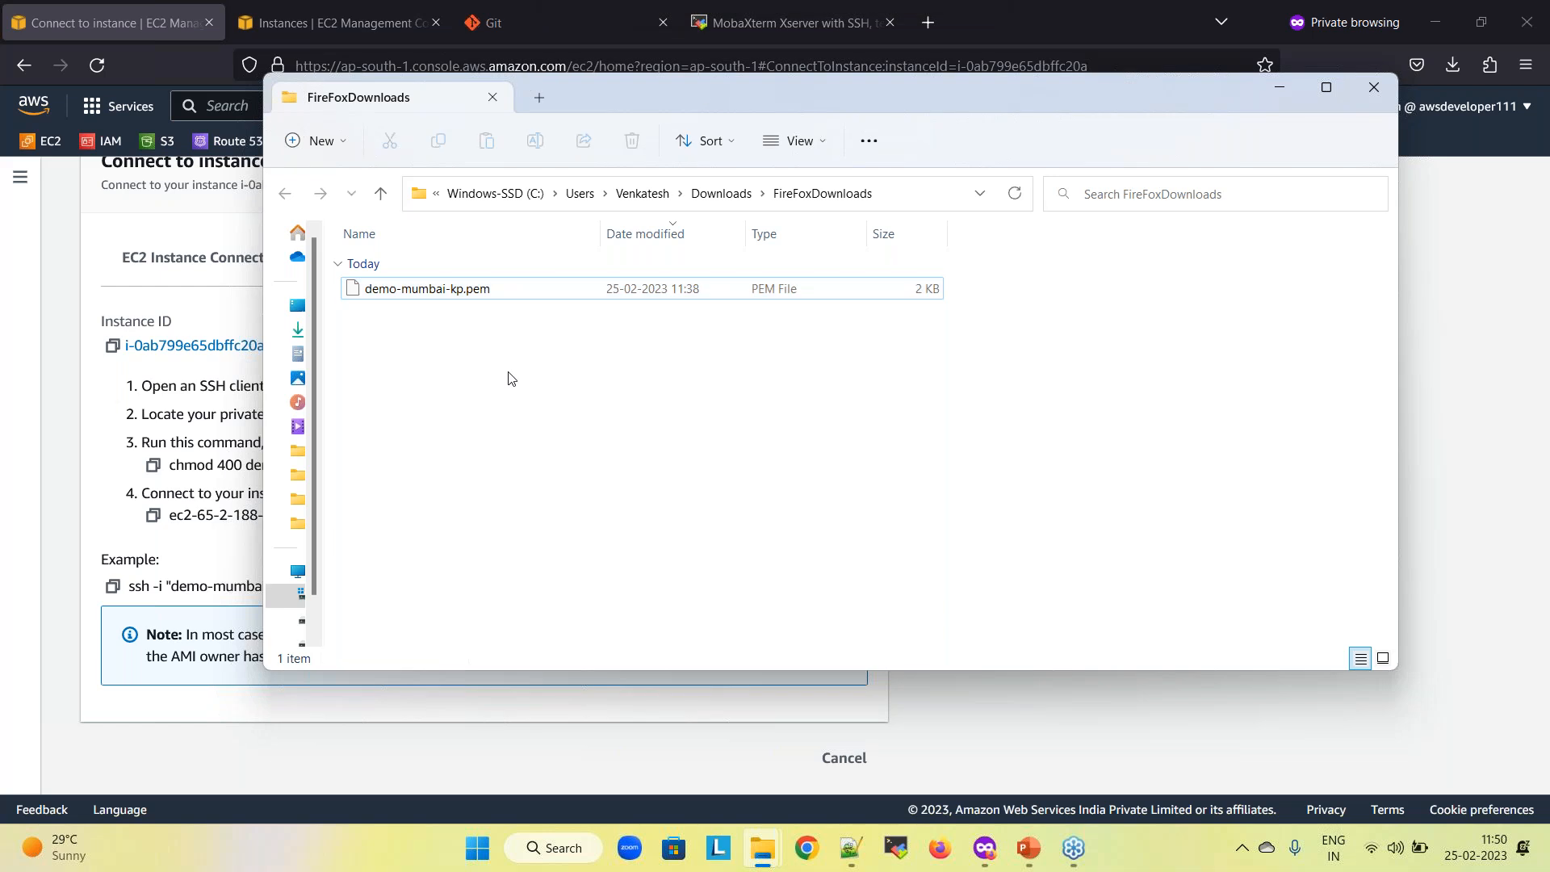
left_click(1327, 90)
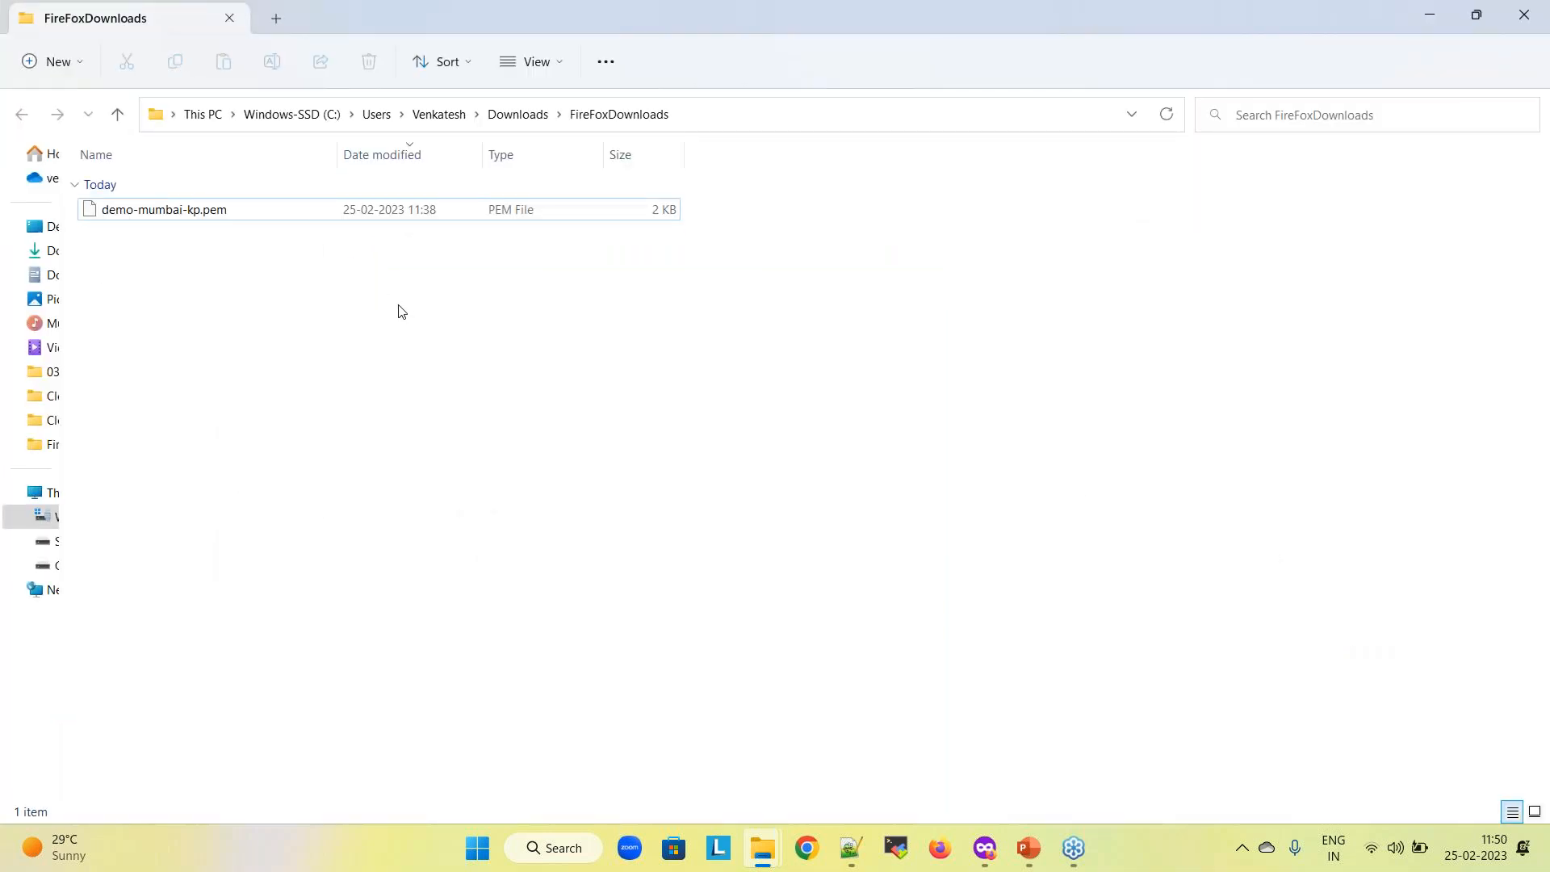
right_click(401, 311)
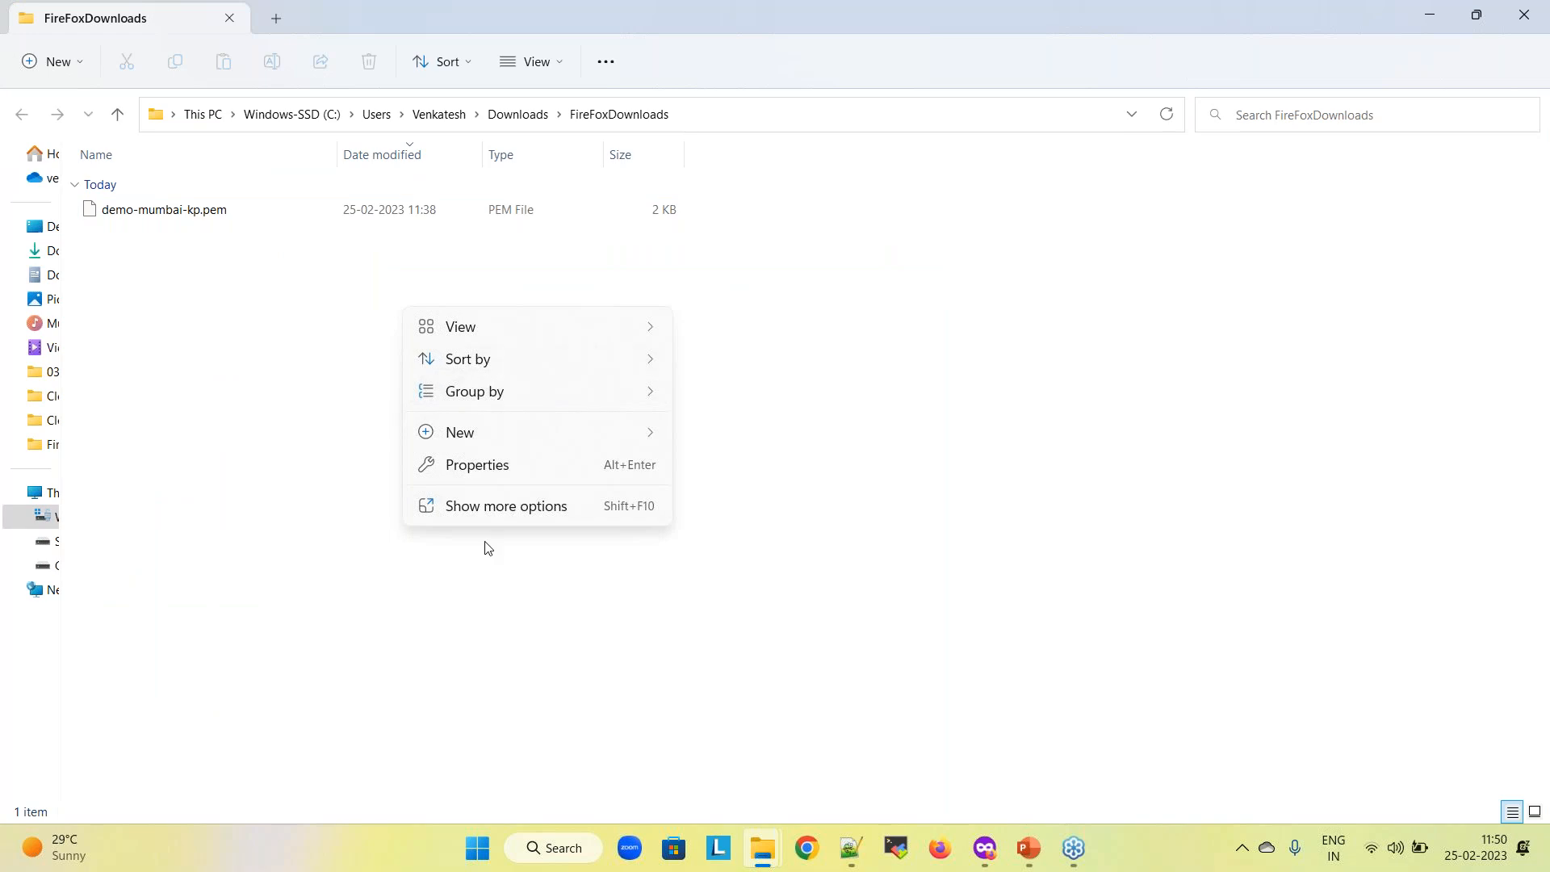
left_click(484, 517)
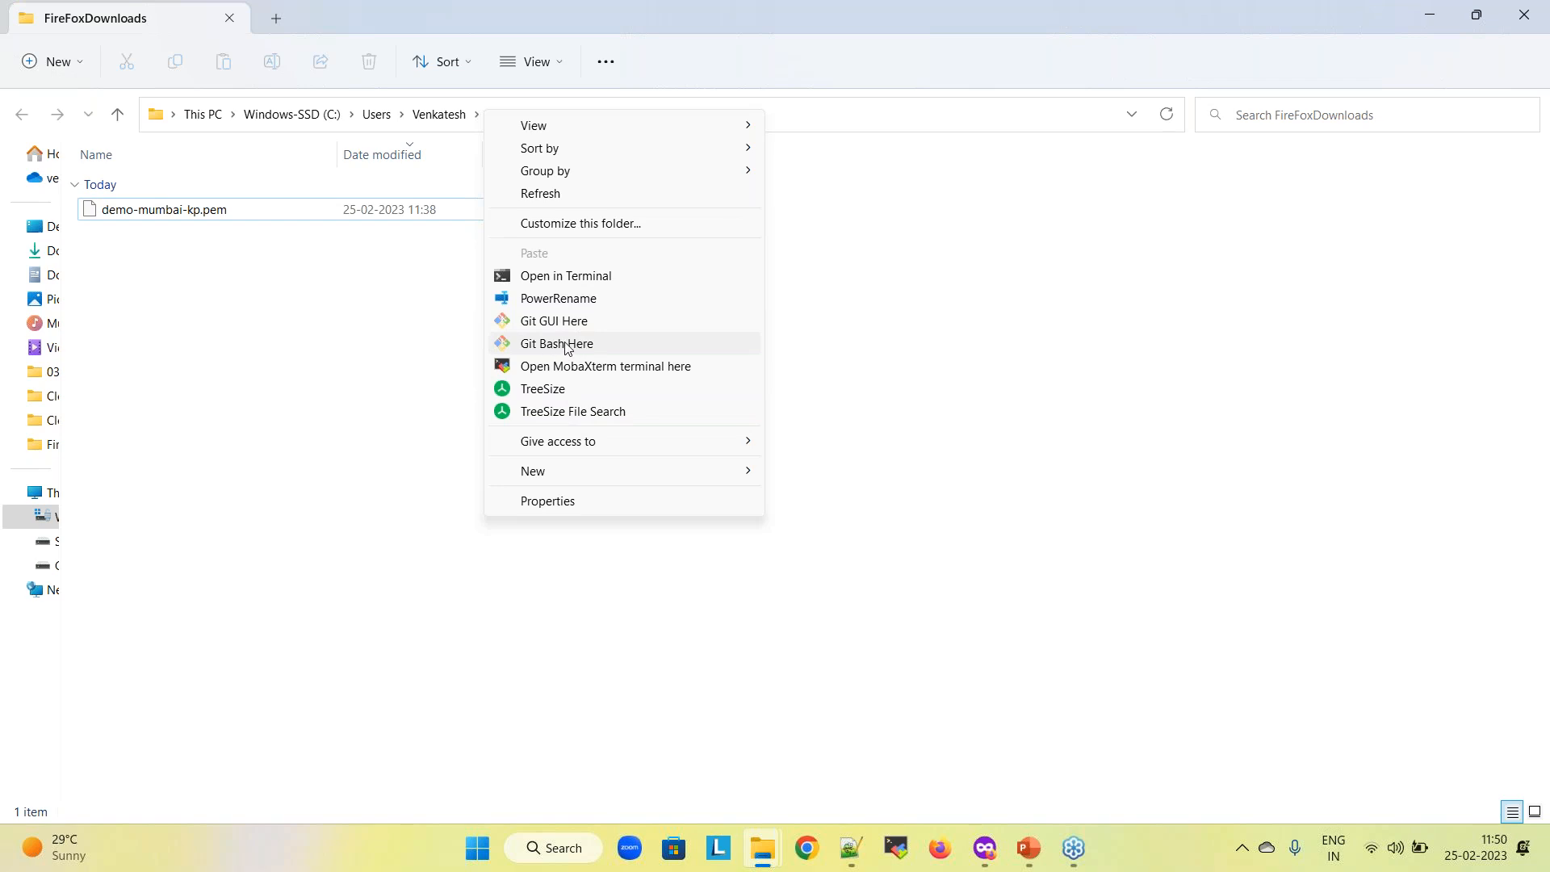
left_click(568, 345)
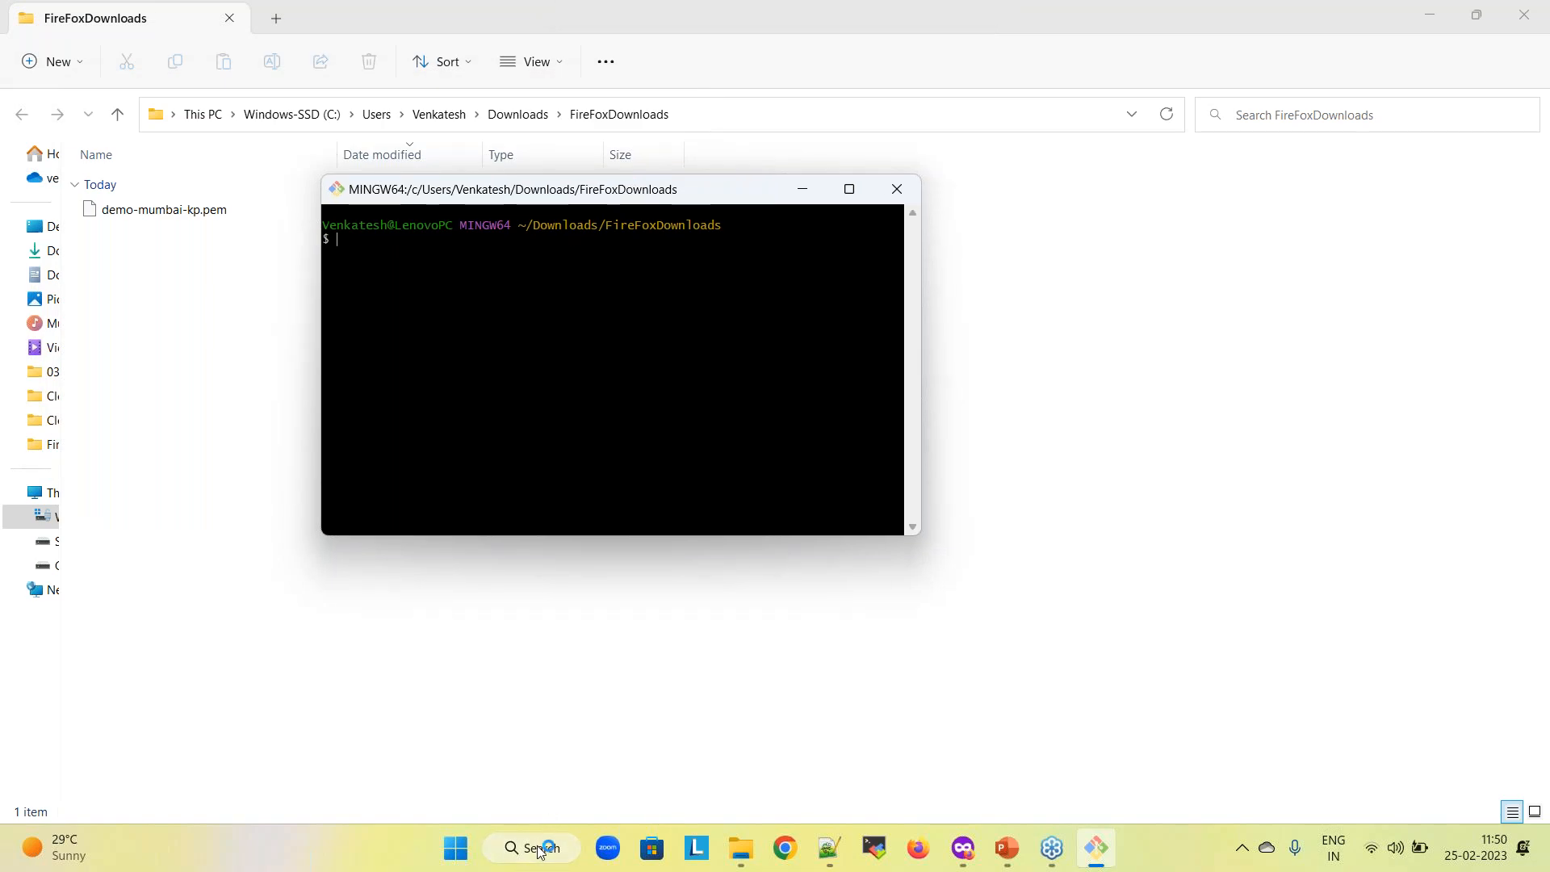
Print the working directory with pwd and list its files with ls to check for demo-mumbai-kp.pem
left_click_drag(525, 226, 807, 227)
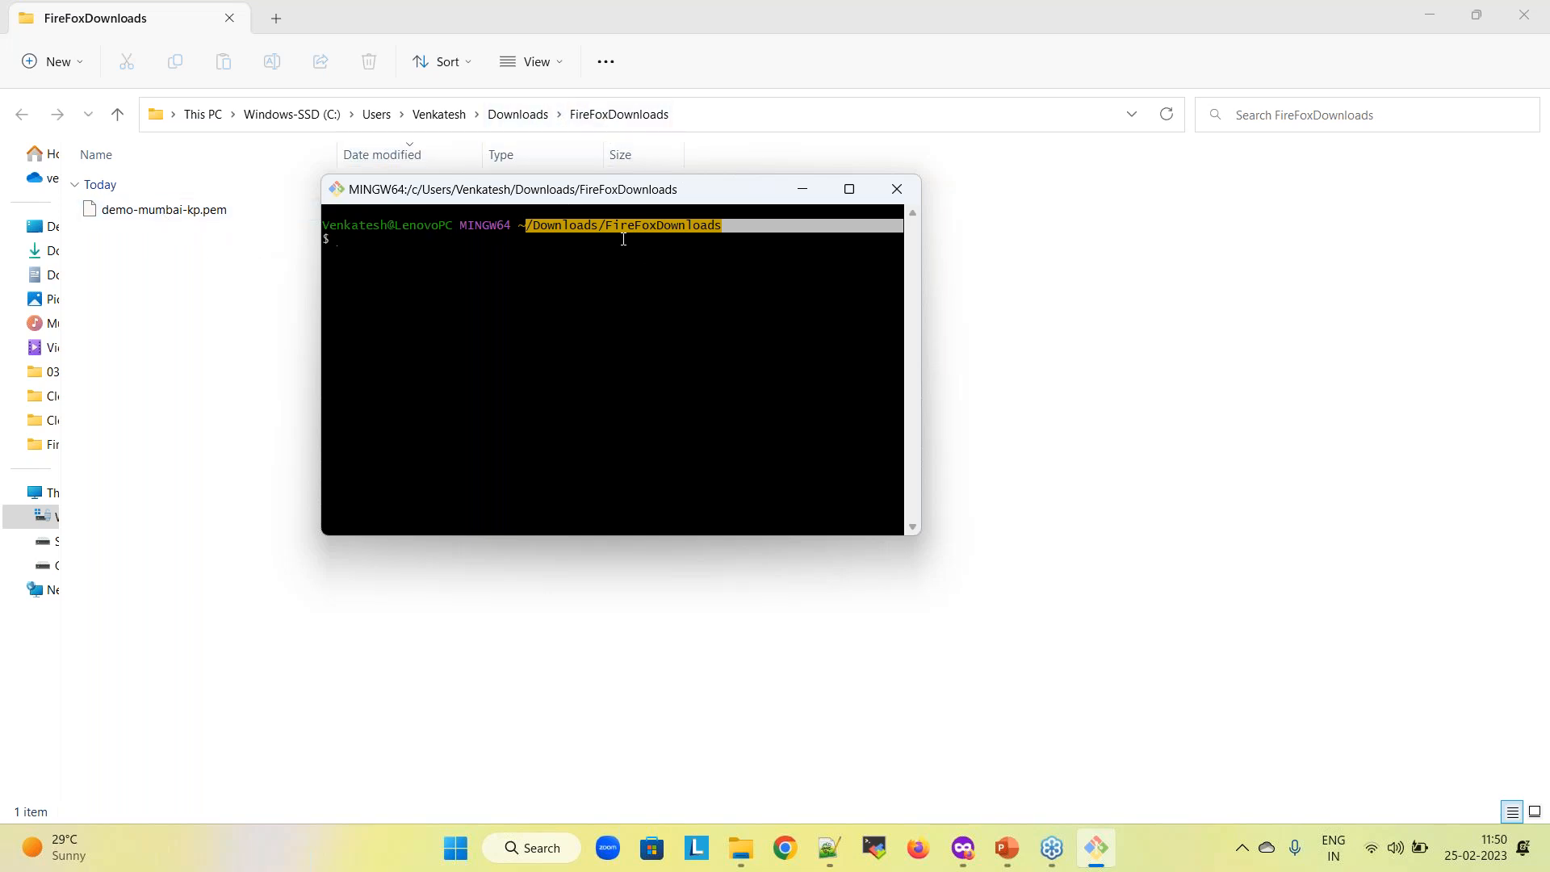
left_click(533, 235)
type("pwd")
key("Return")
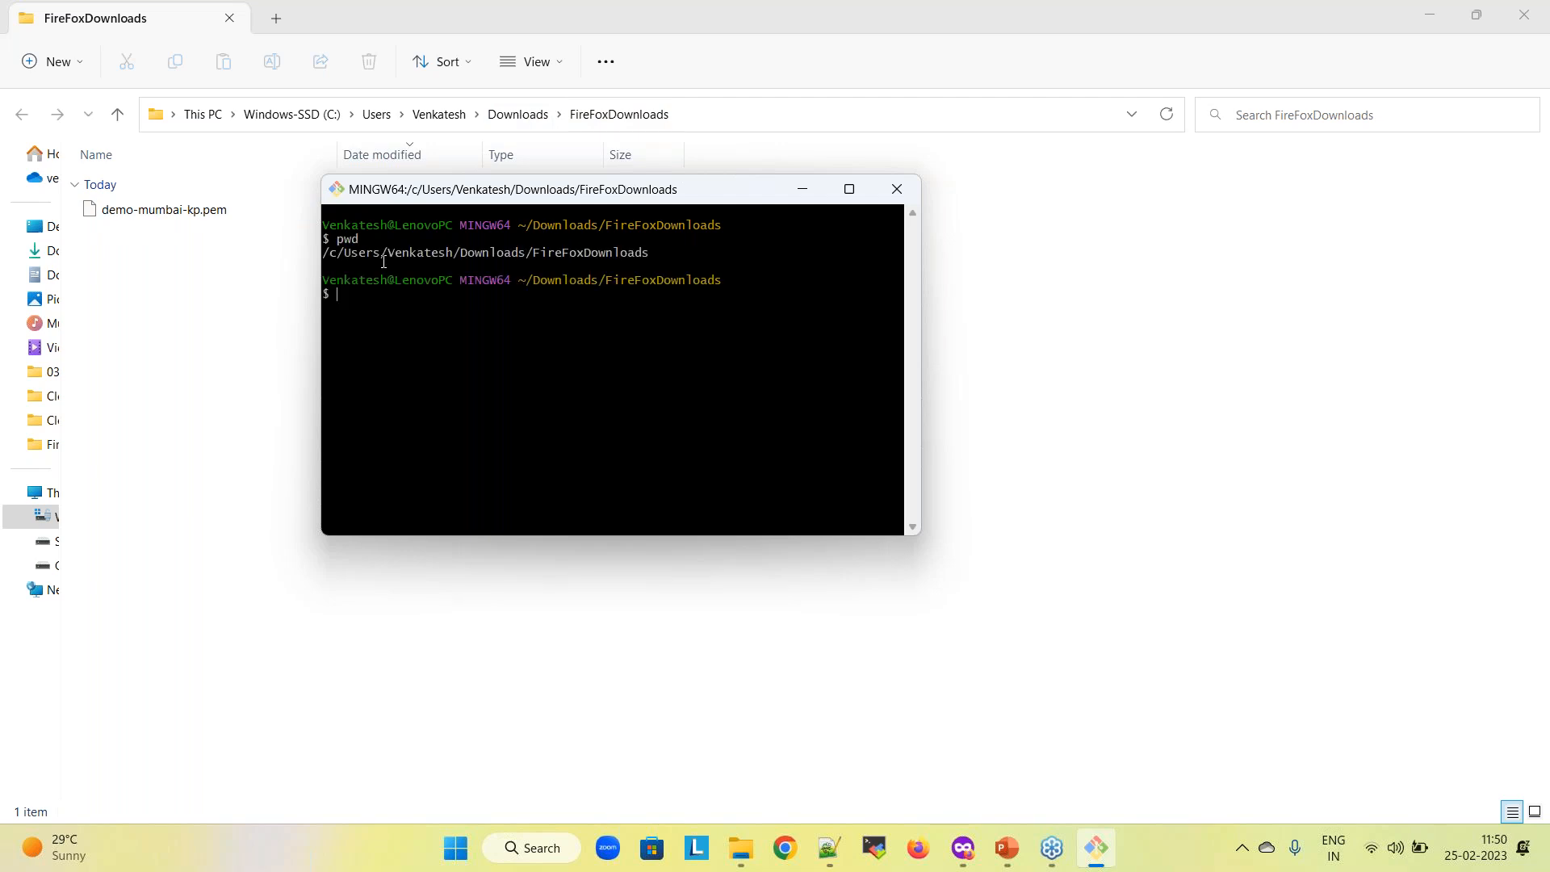
type("ls")
key("Return")
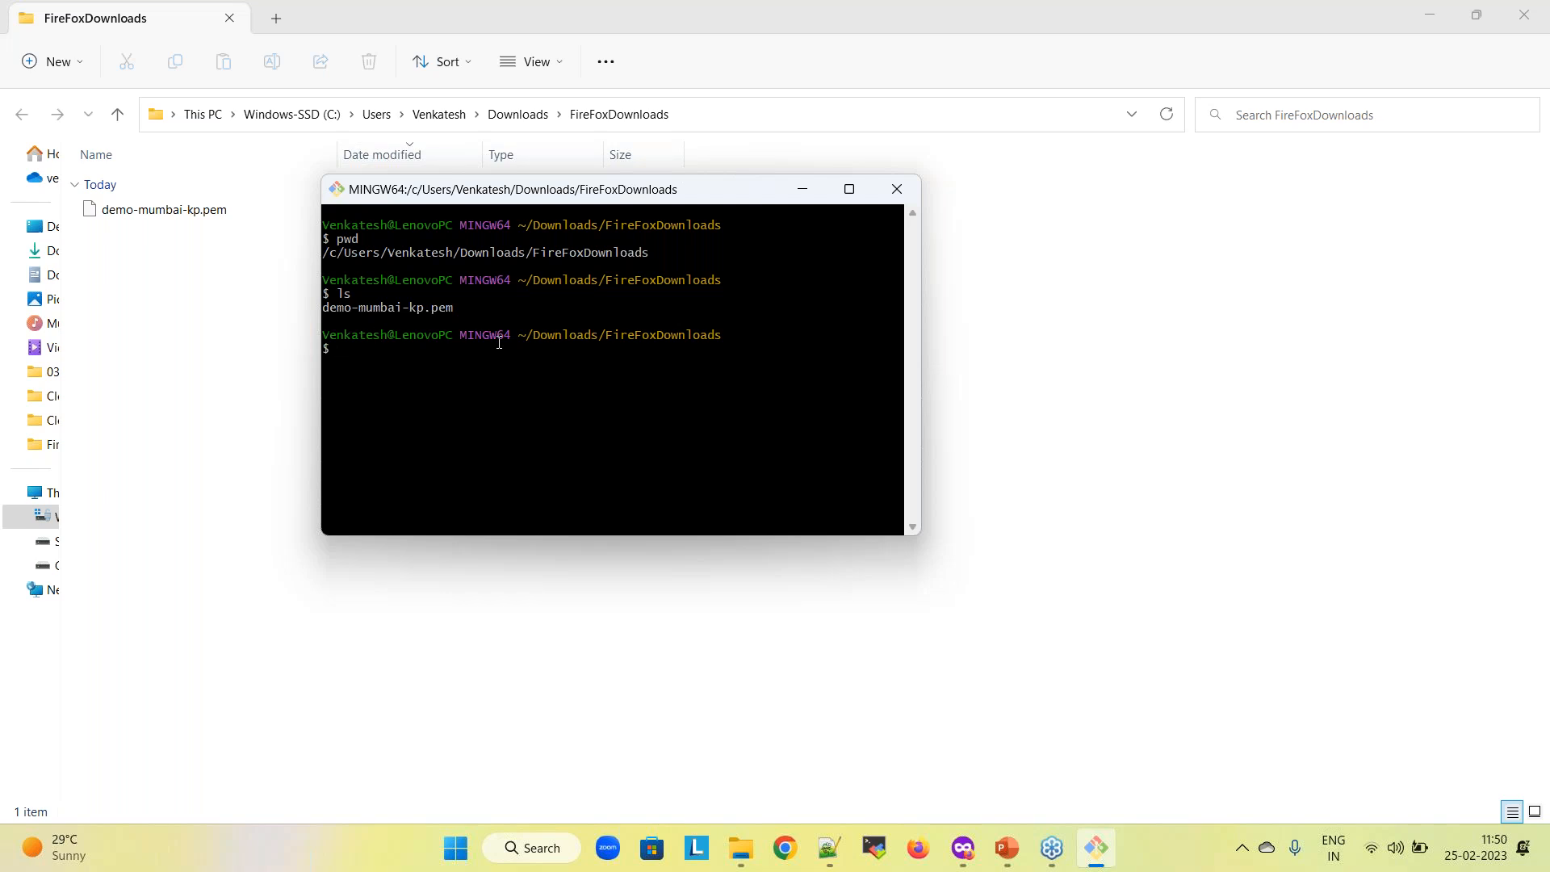
left_click_drag(453, 305, 327, 309)
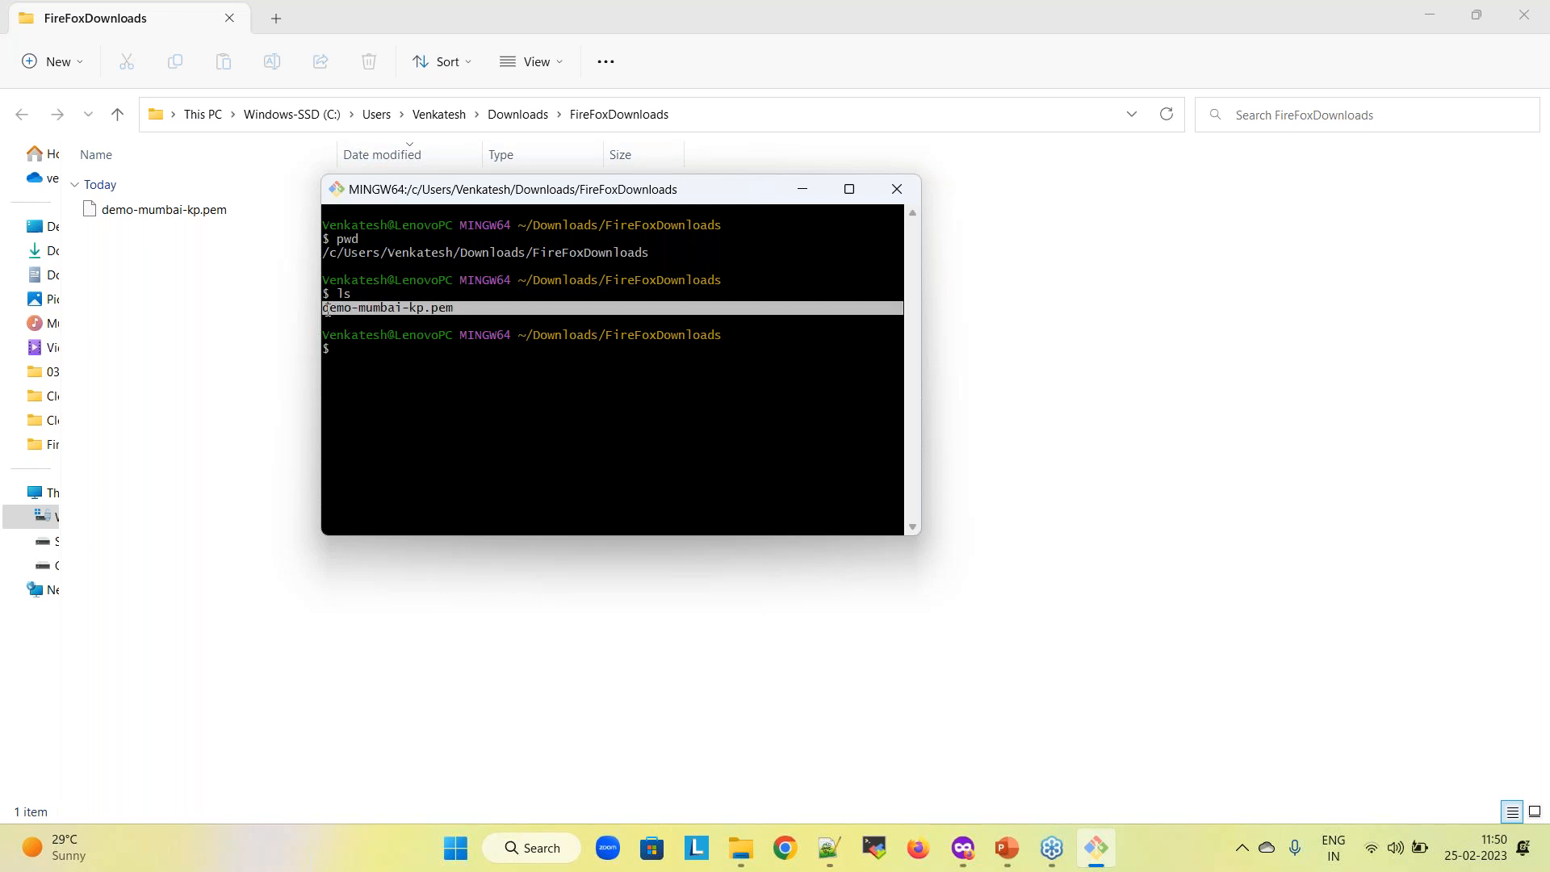
left_click(488, 302)
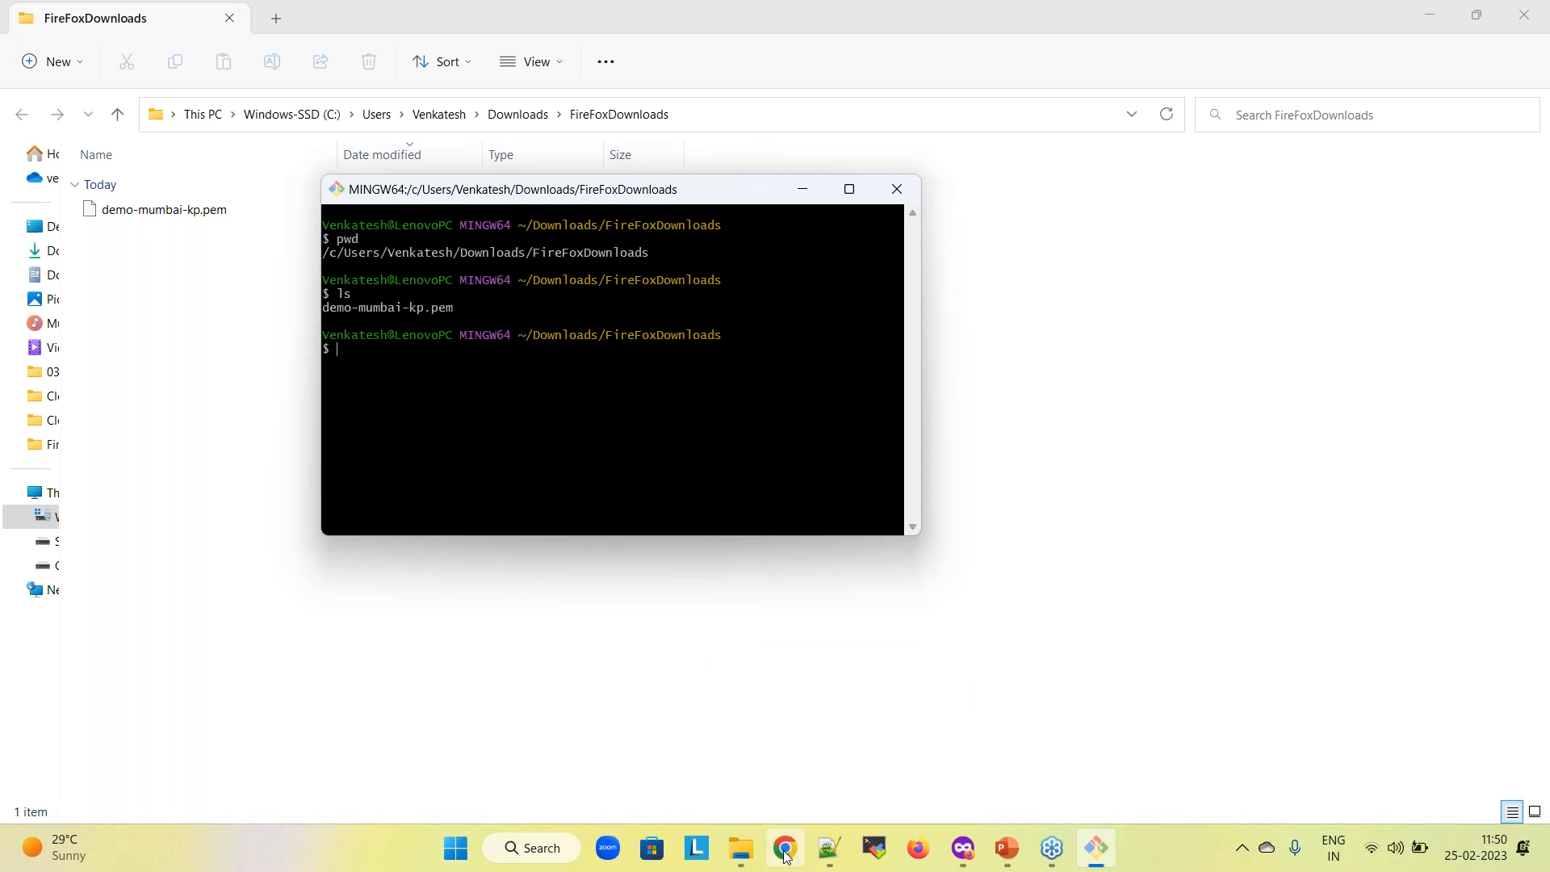
Copy the command chmod 400 demo-mumbai-kp.pem from the SSH instructions, run it in Git Bash and move the terminal aside
mouse_move(963, 854)
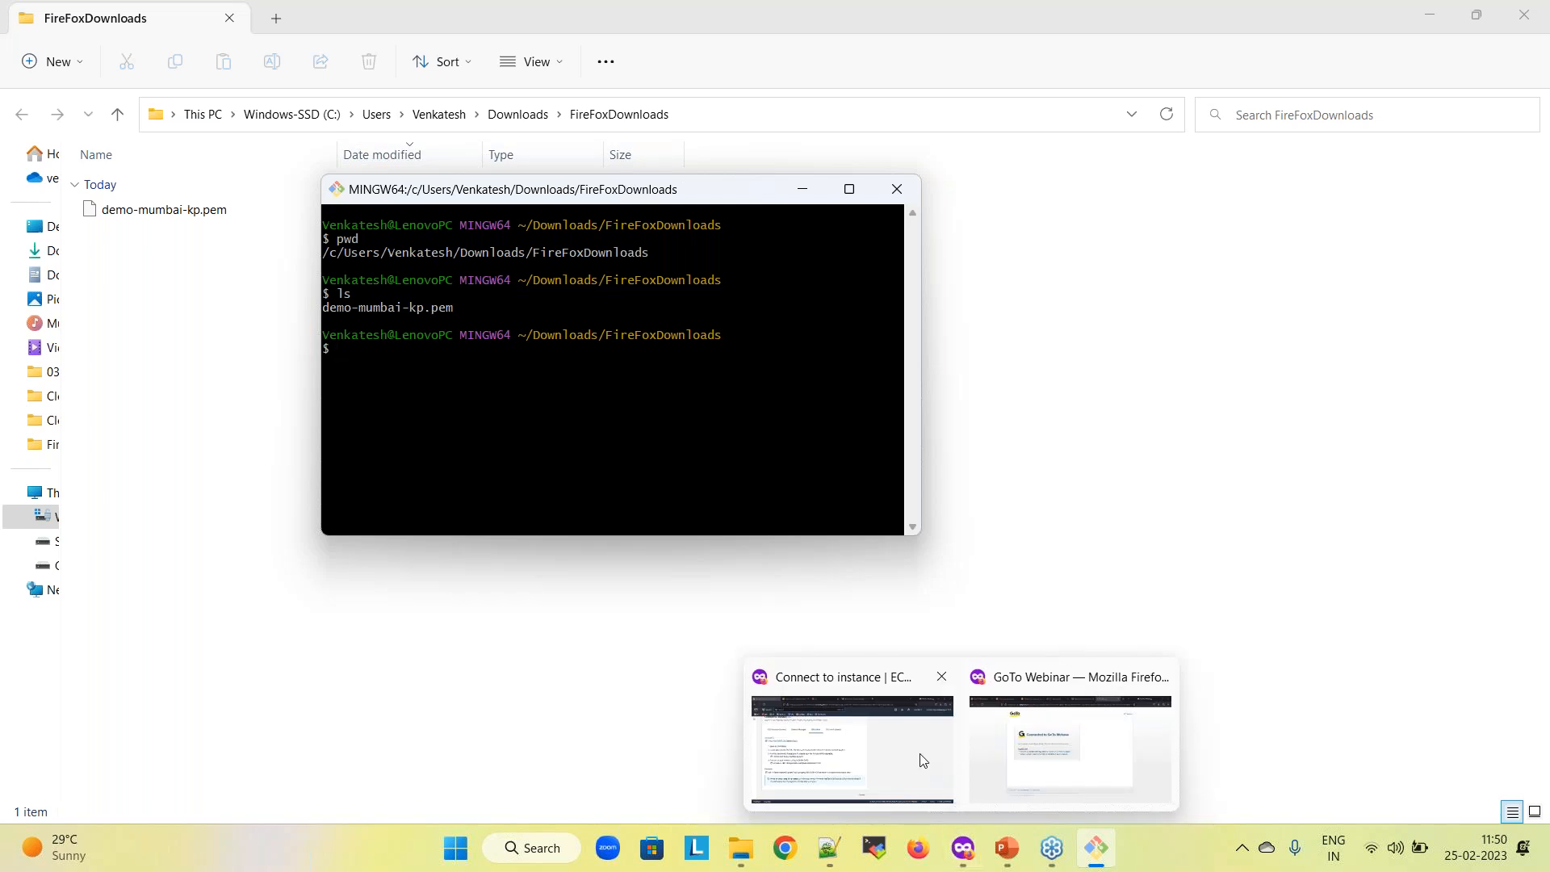
left_click(920, 759)
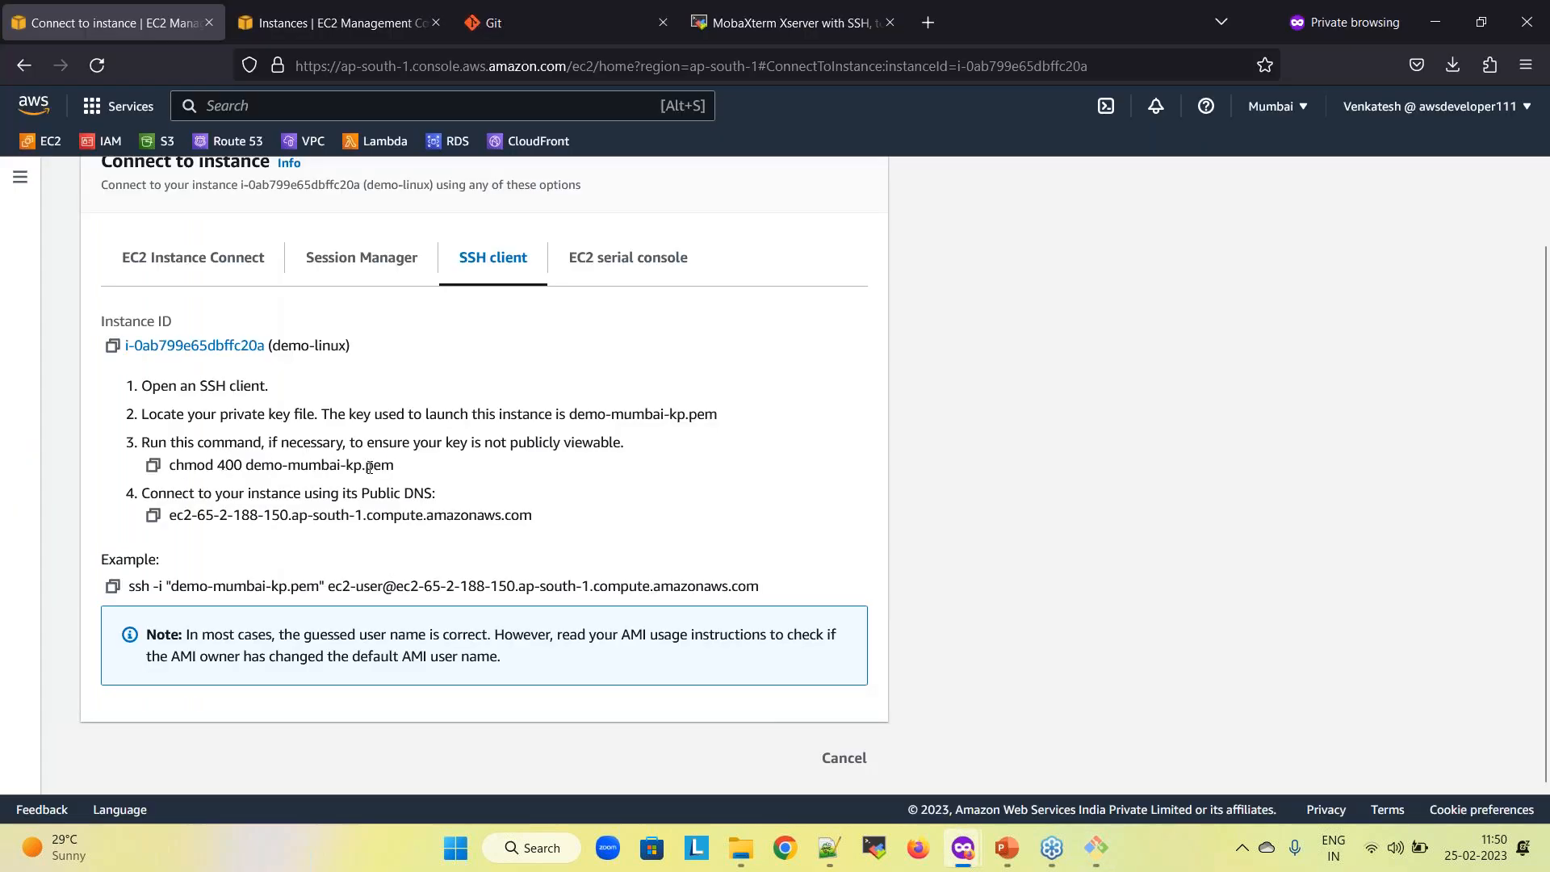
left_click(154, 469)
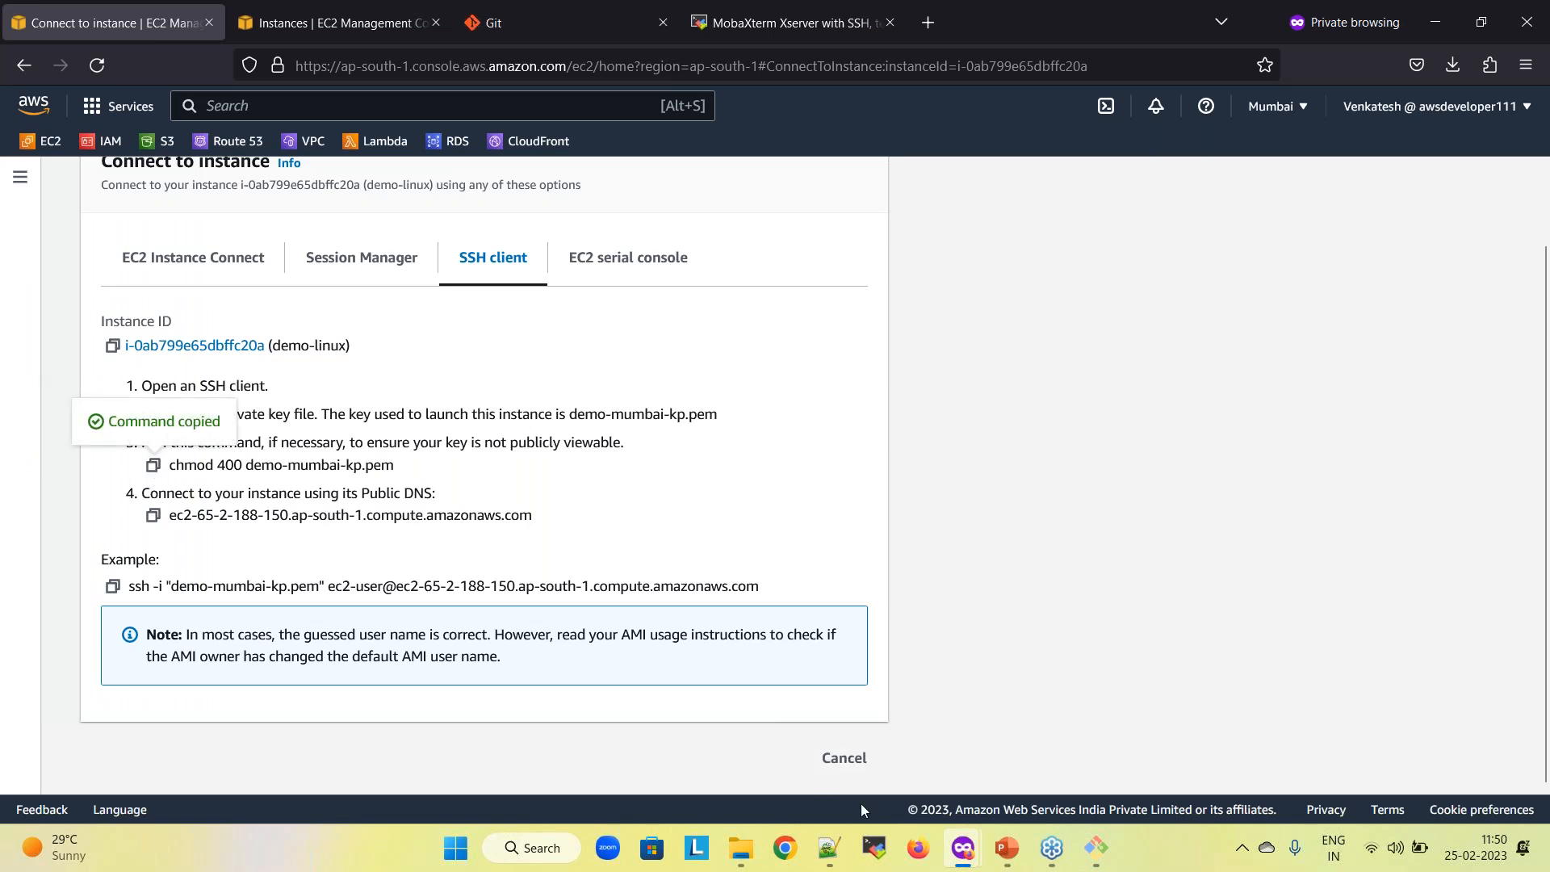
left_click(1096, 853)
right_click(491, 369)
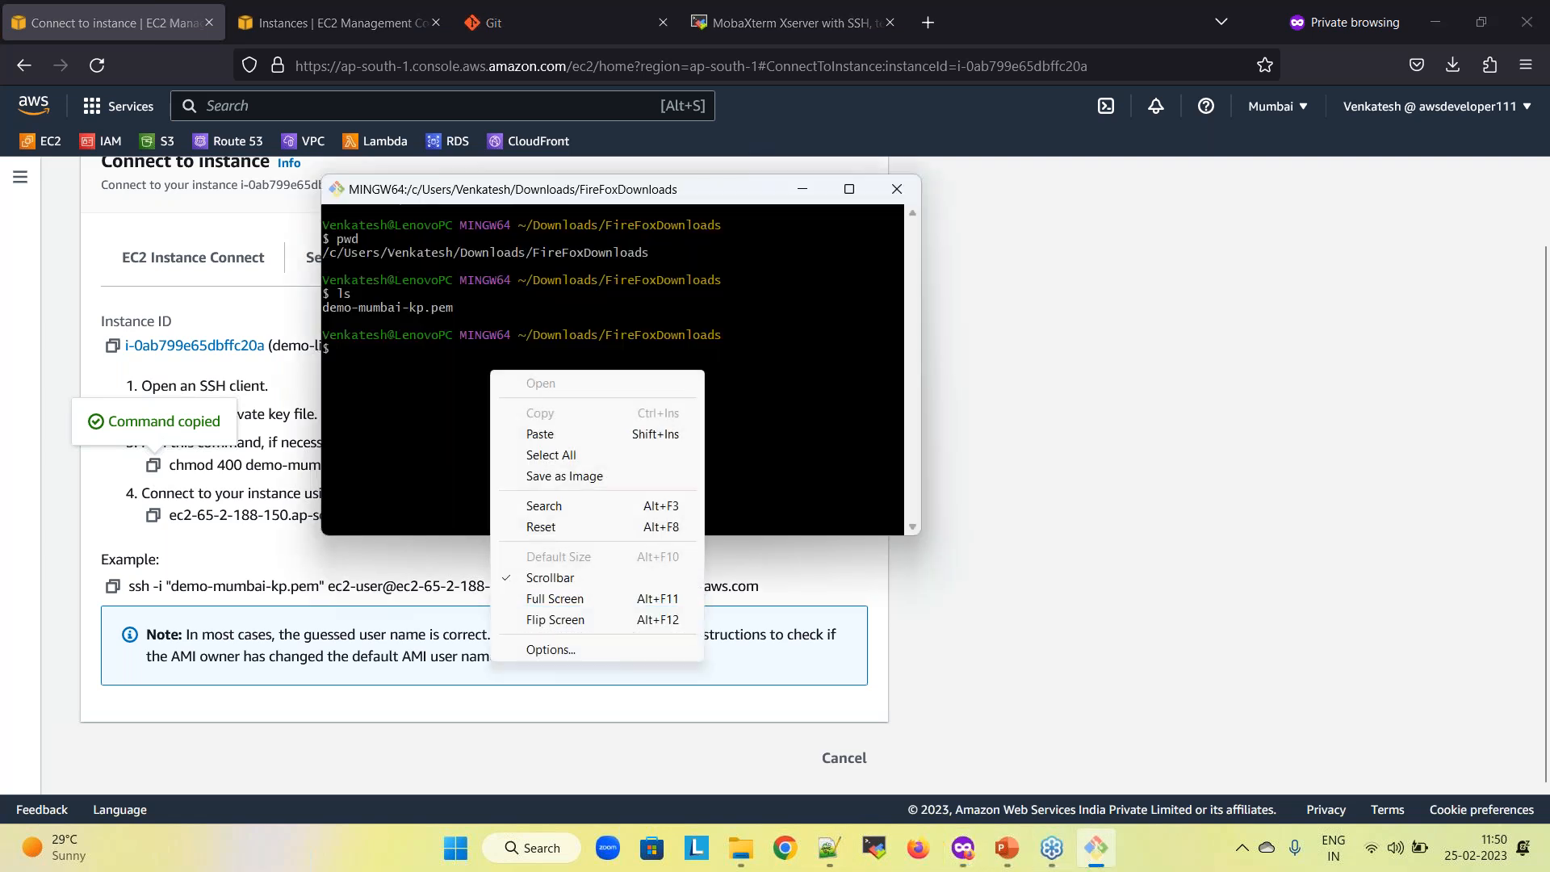
left_click(535, 434)
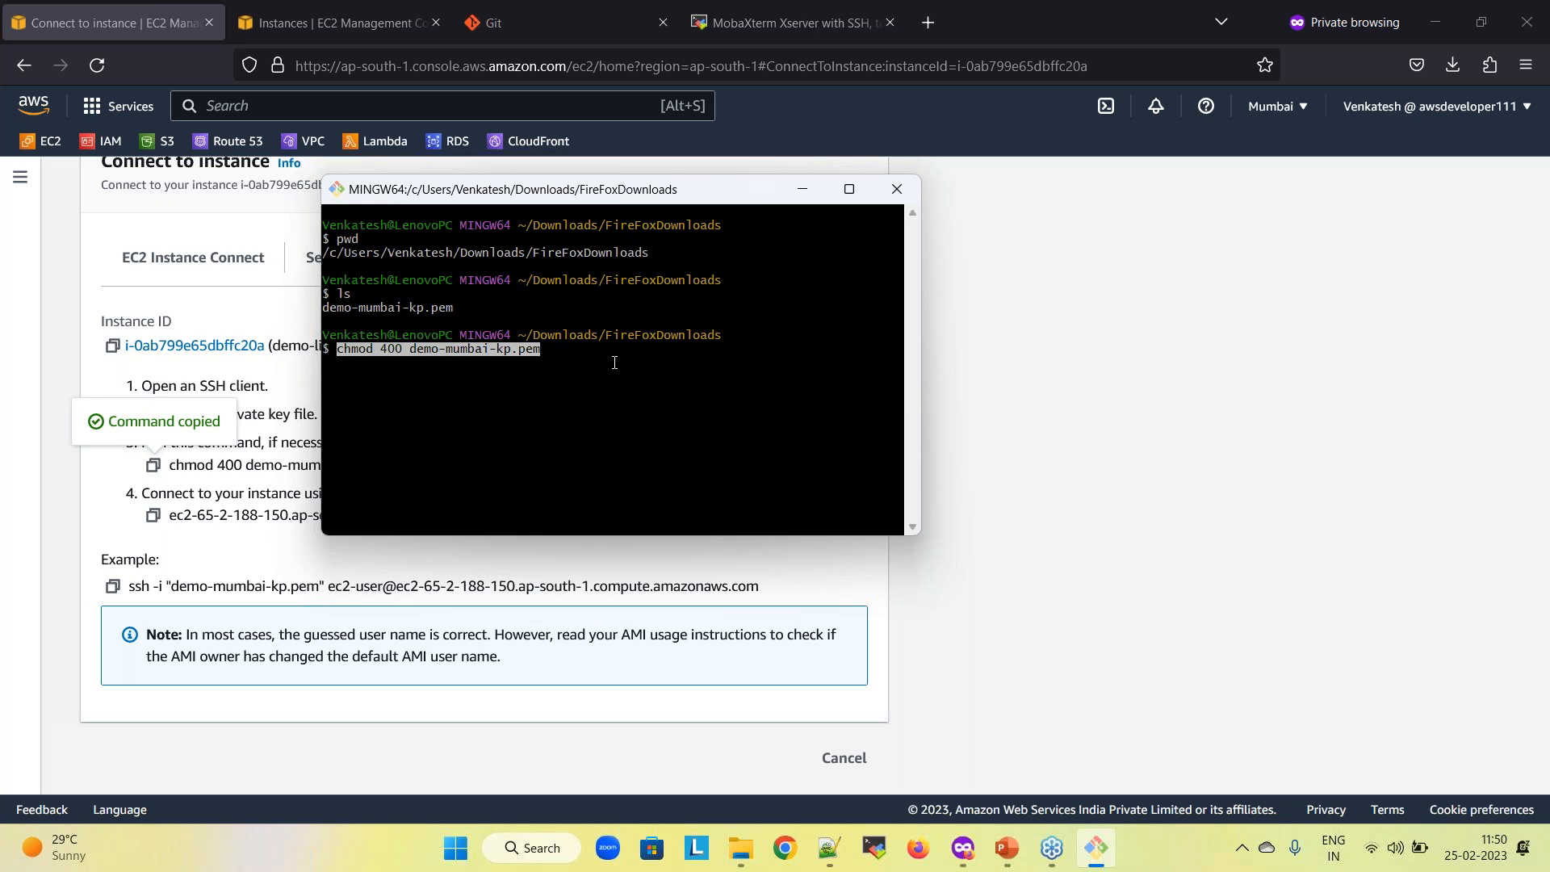
key("Return")
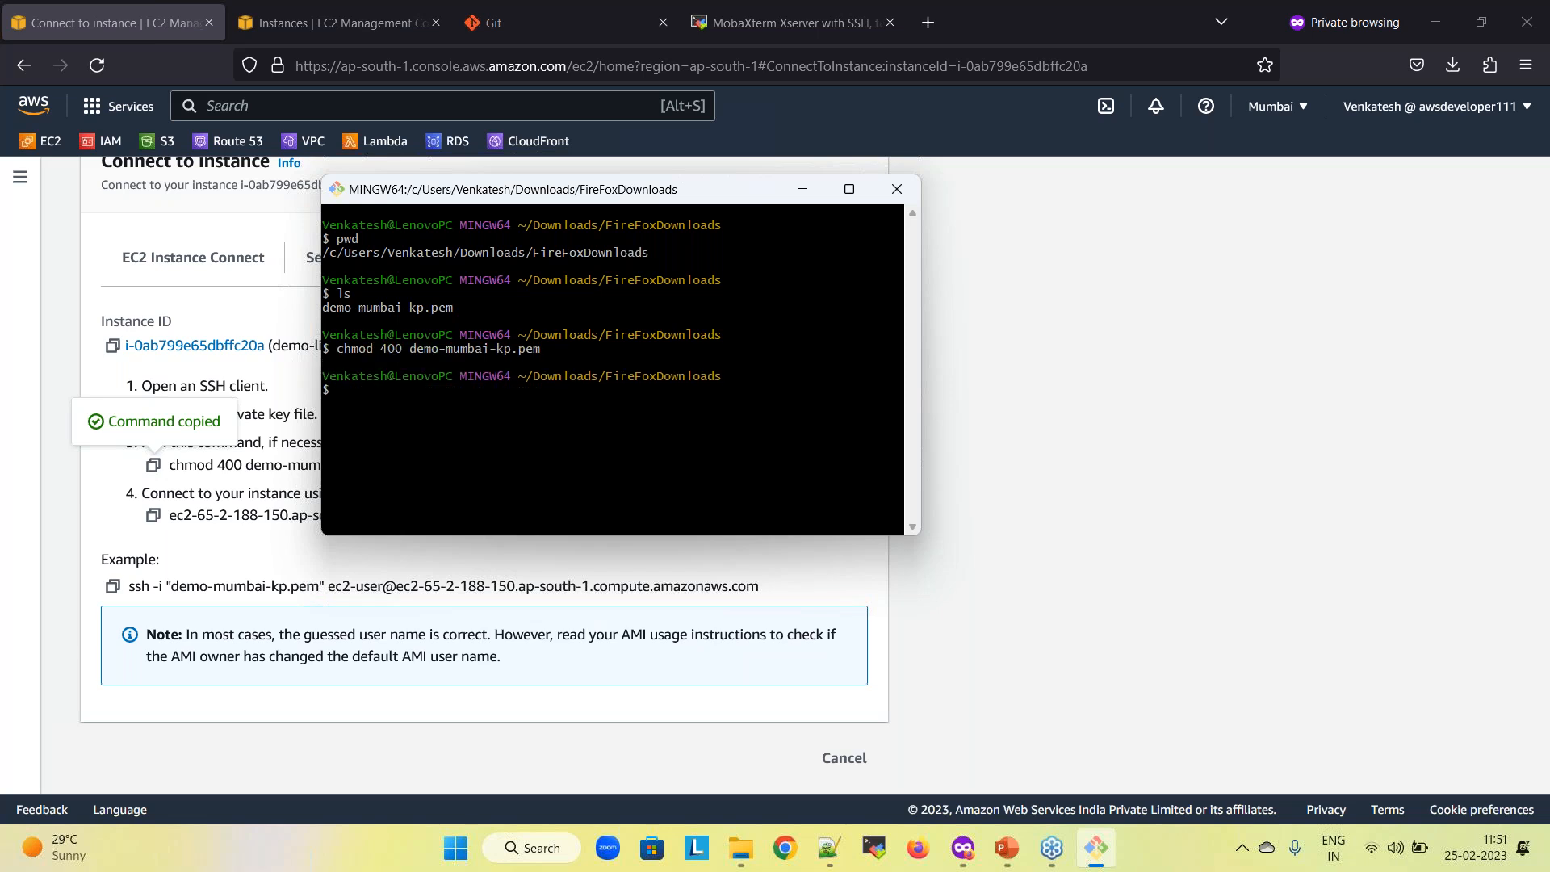
left_click_drag(598, 189, 968, 171)
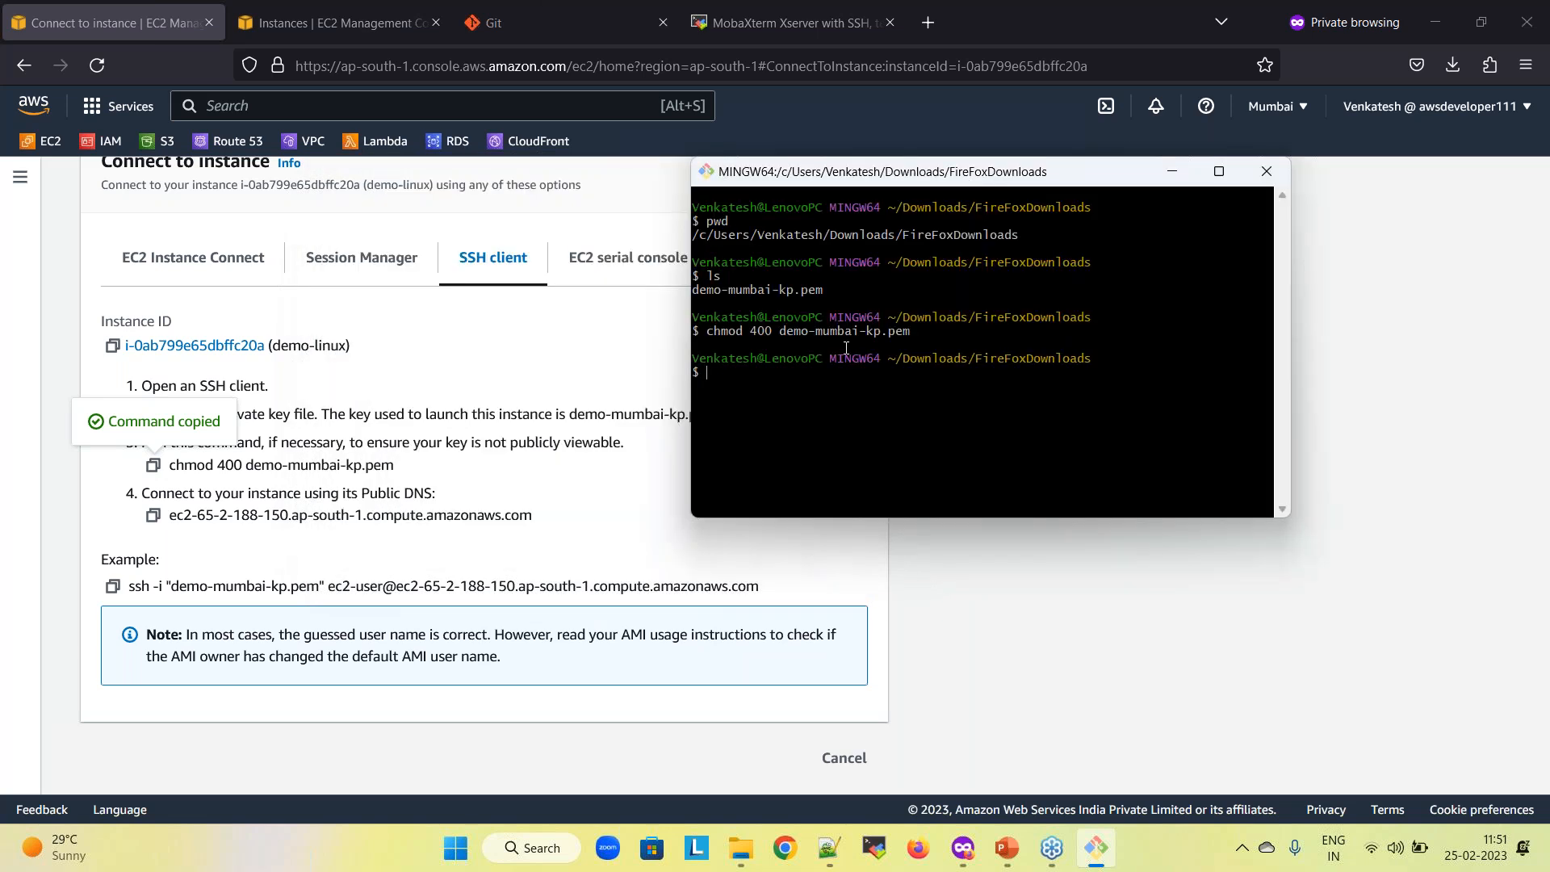
Examine demo-linux's public DNS in the SSH instructions and its public IPv4 address on a separate details page, then return to the instances list
left_click(214, 498)
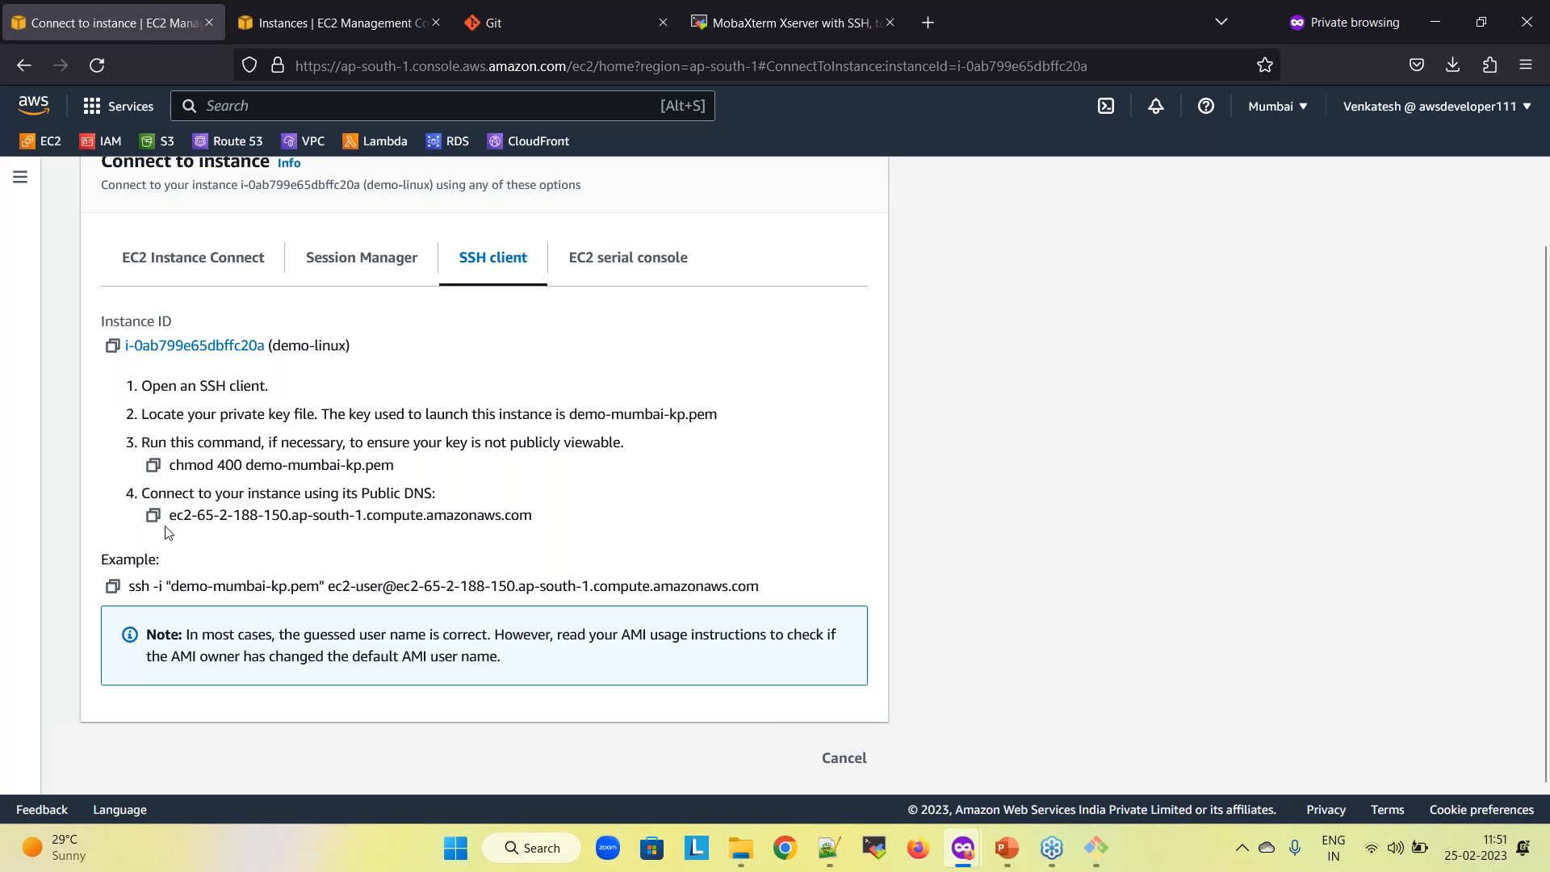
left_click_drag(169, 517, 394, 517)
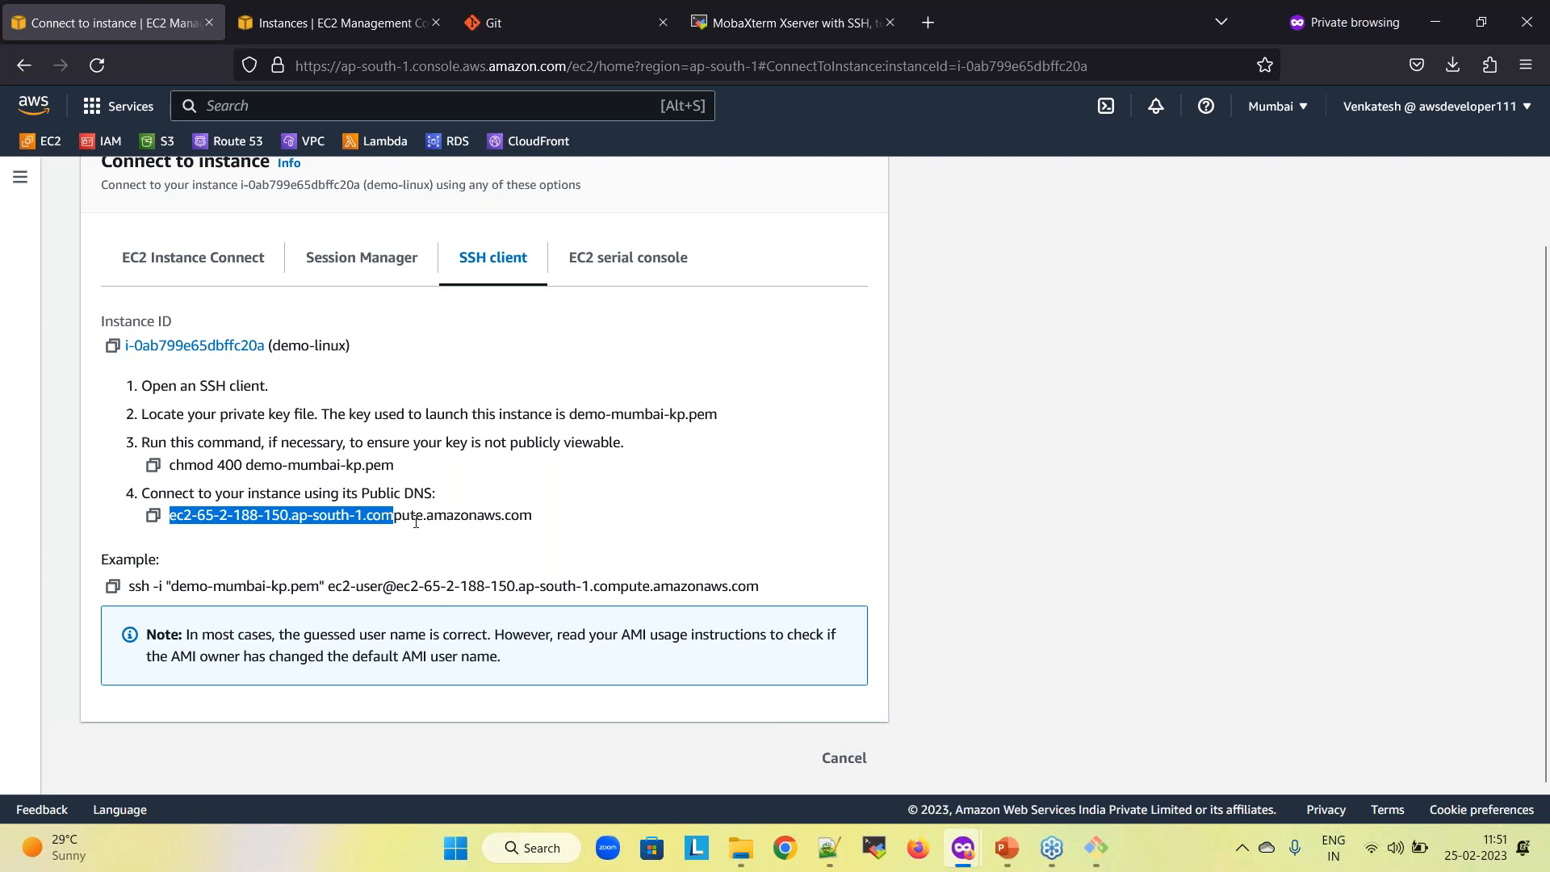
scroll(406, 555, "up", 2)
middle_click(319, 187)
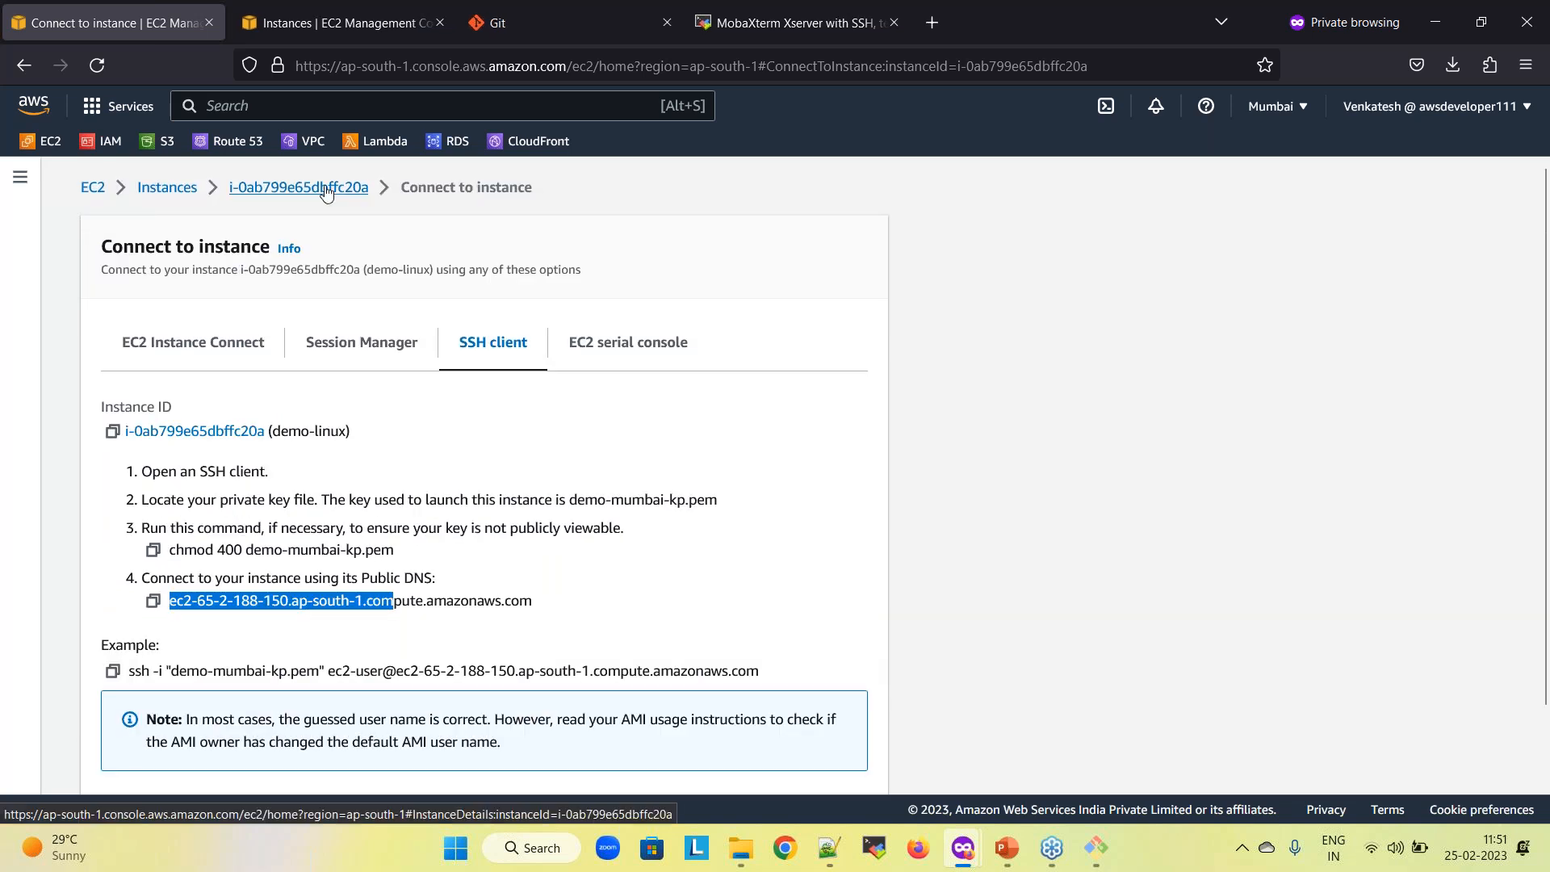
left_click(341, 21)
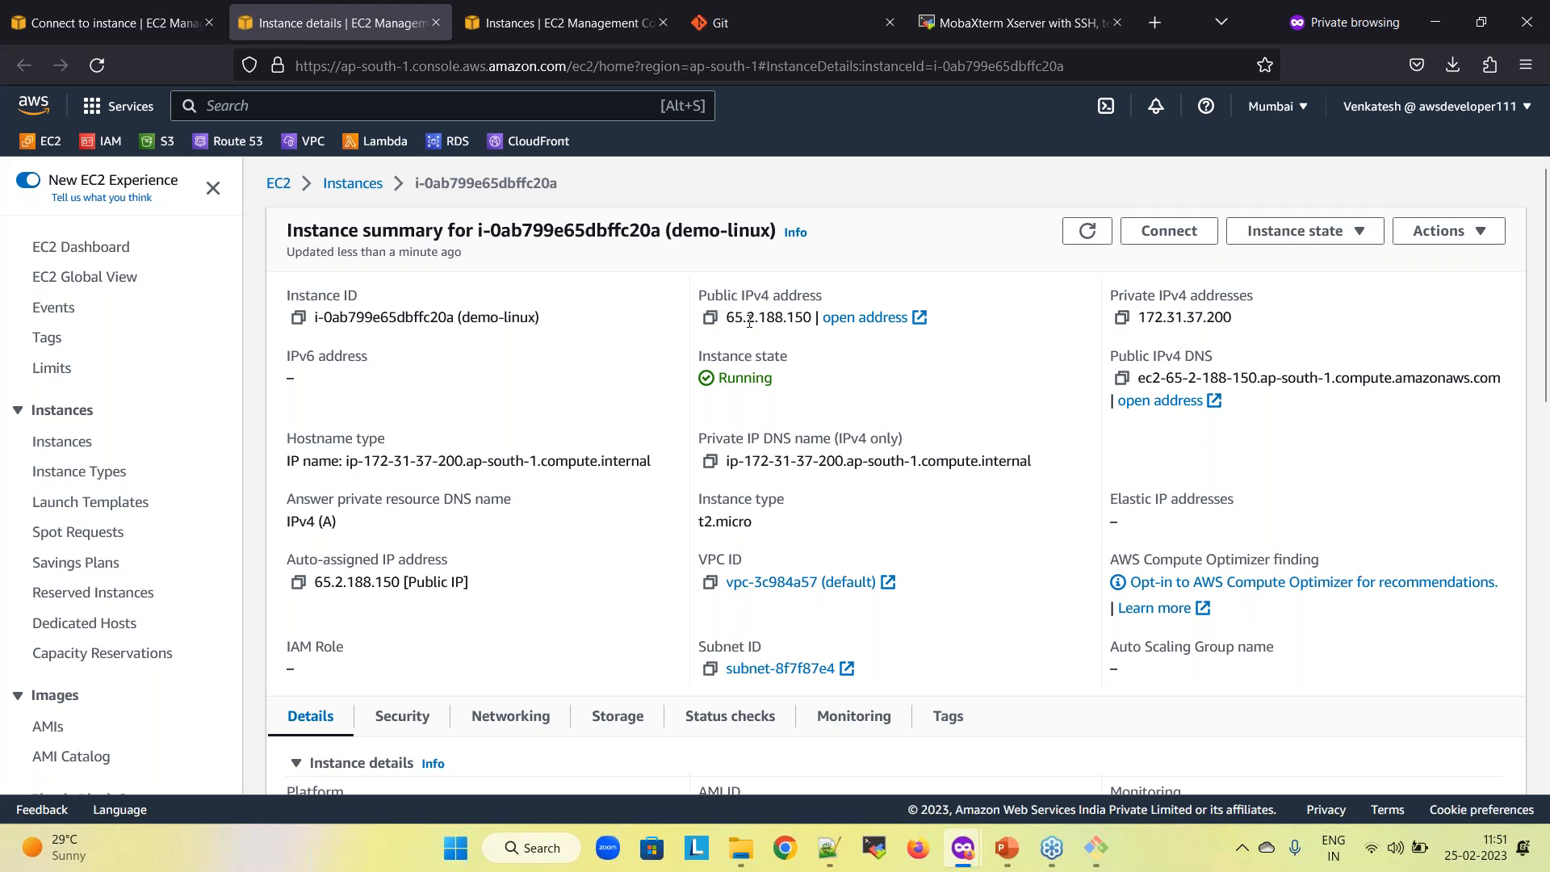
left_click_drag(726, 317, 814, 320)
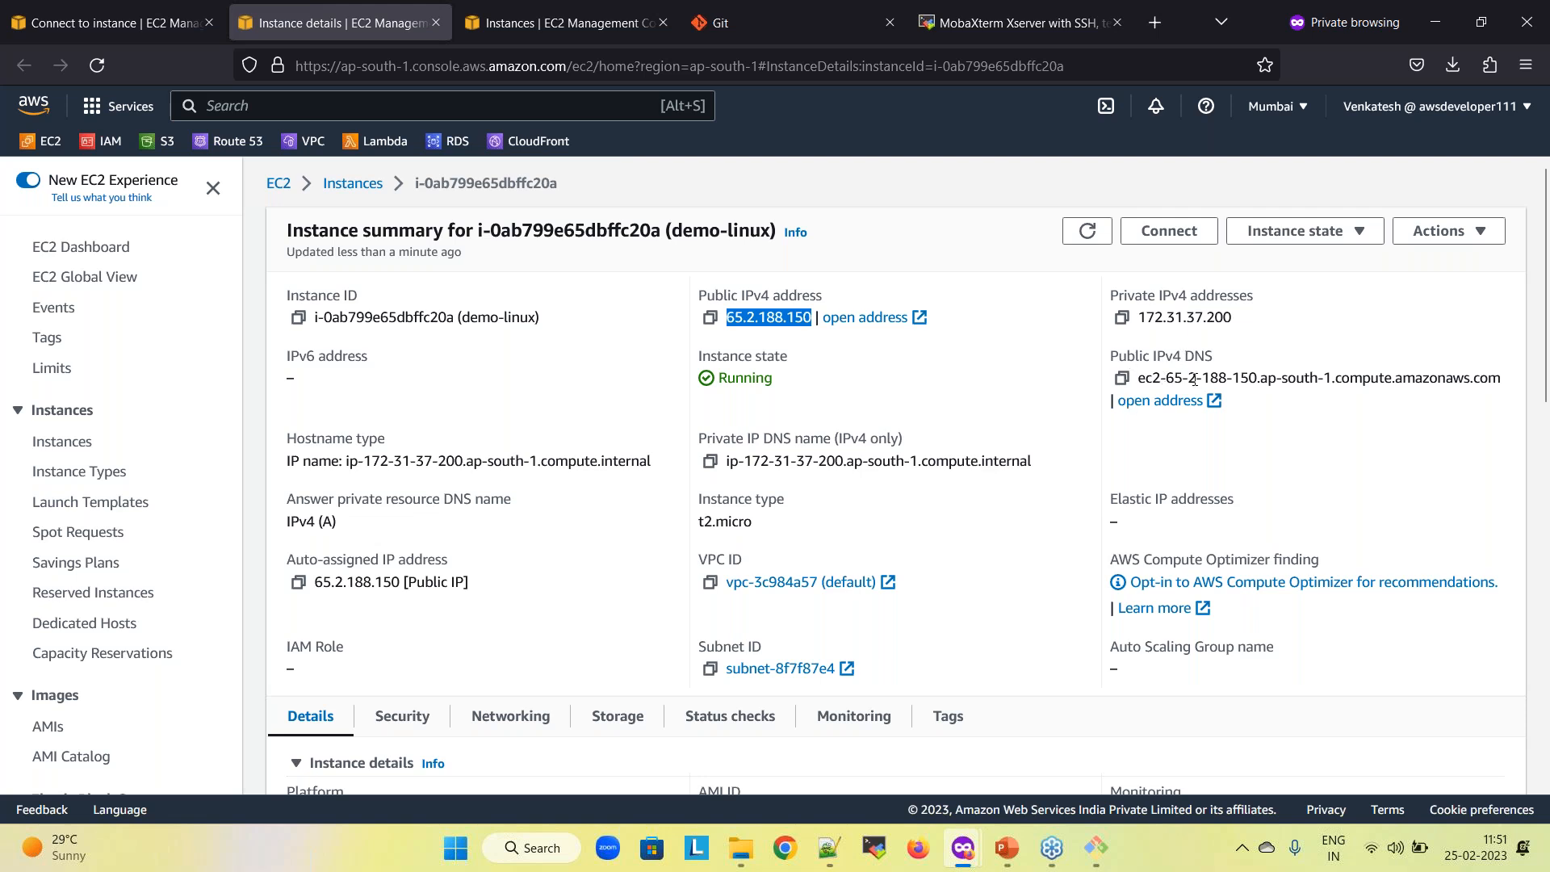
left_click(1417, 425)
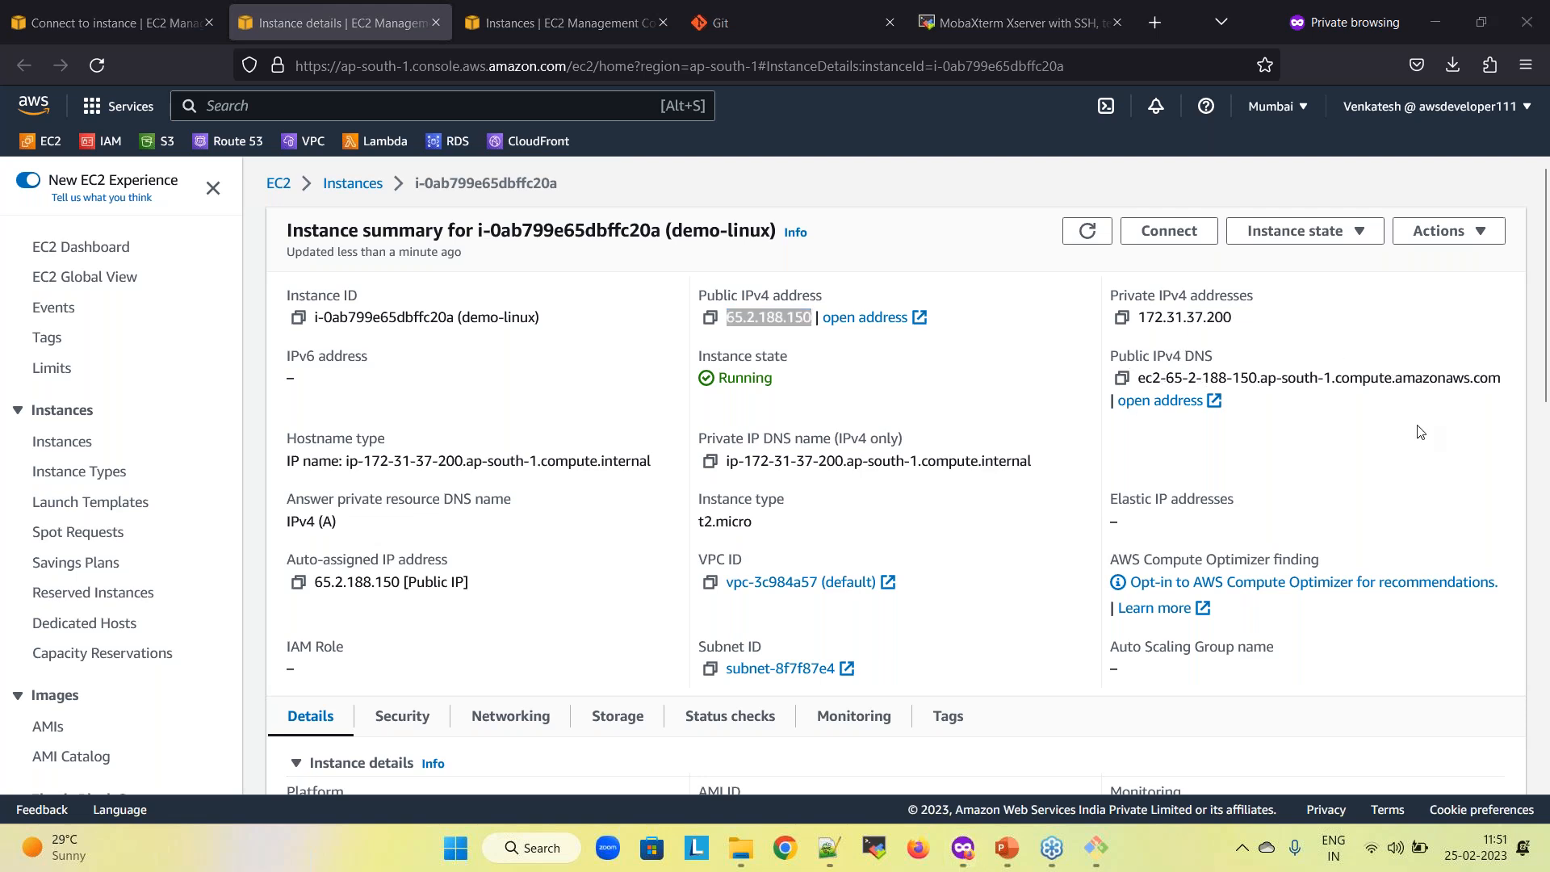
left_click(507, 27)
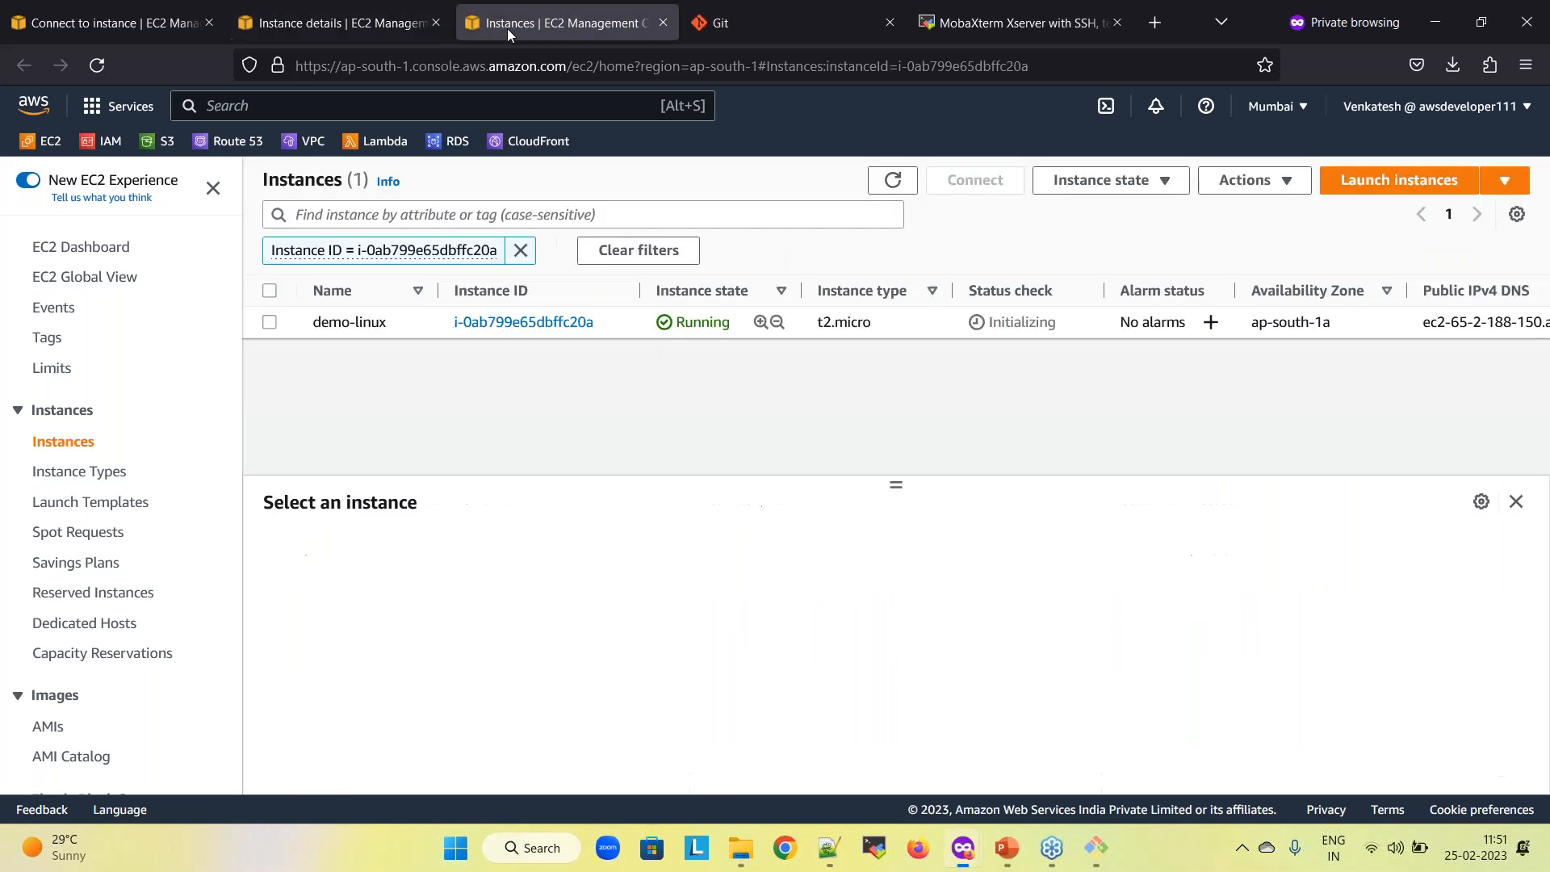
Copy the example ssh command from demo-linux's SSH instructions, paste it into the Git Bash terminal and maximize the terminal
left_click(143, 28)
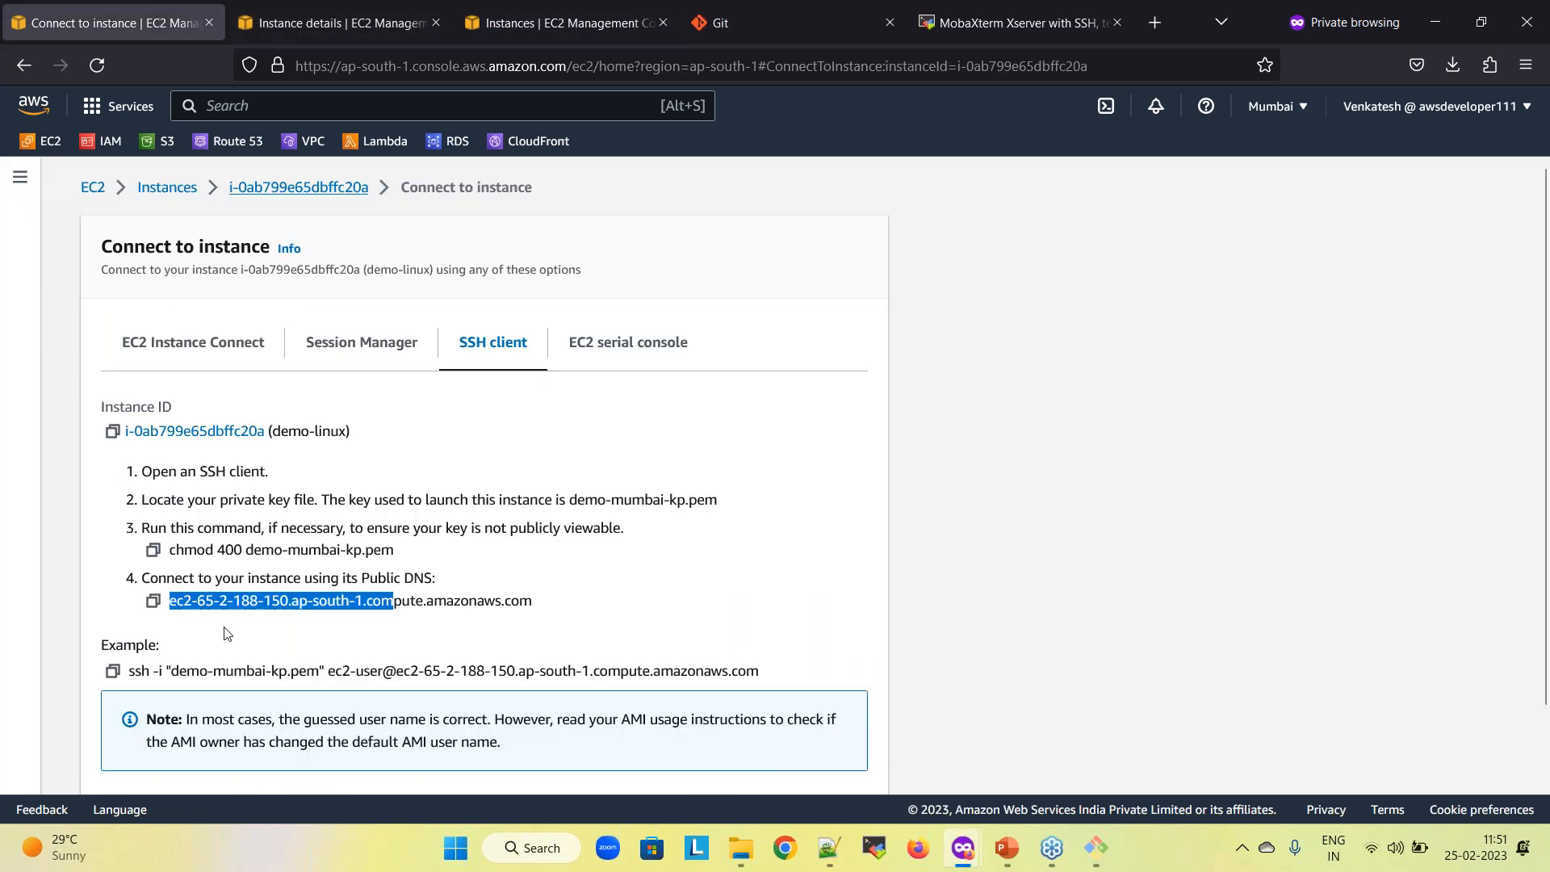
left_click(112, 671)
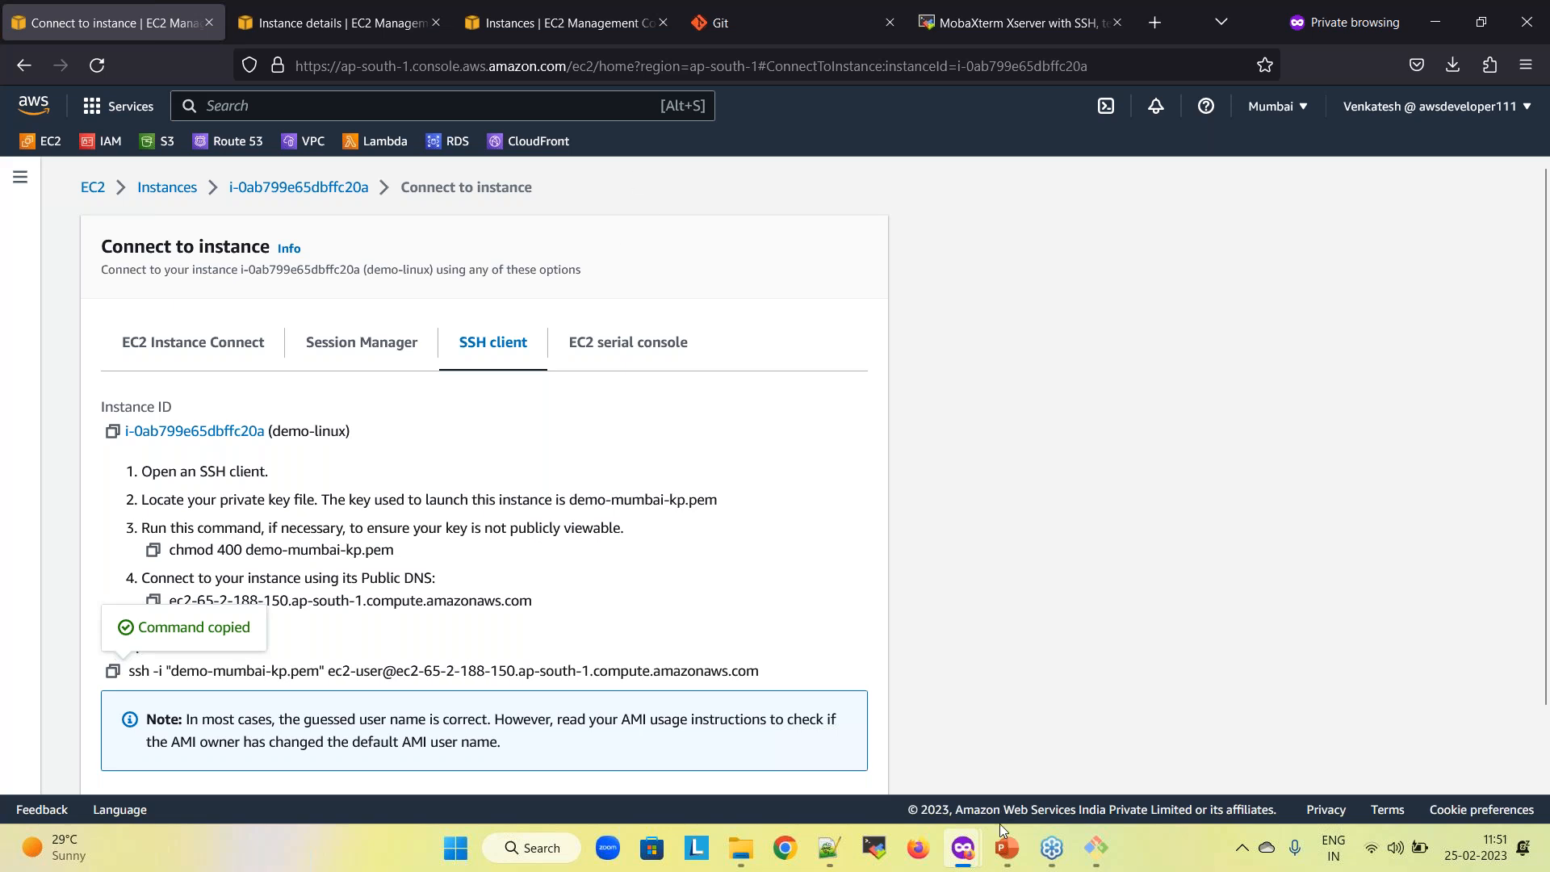
left_click(1095, 848)
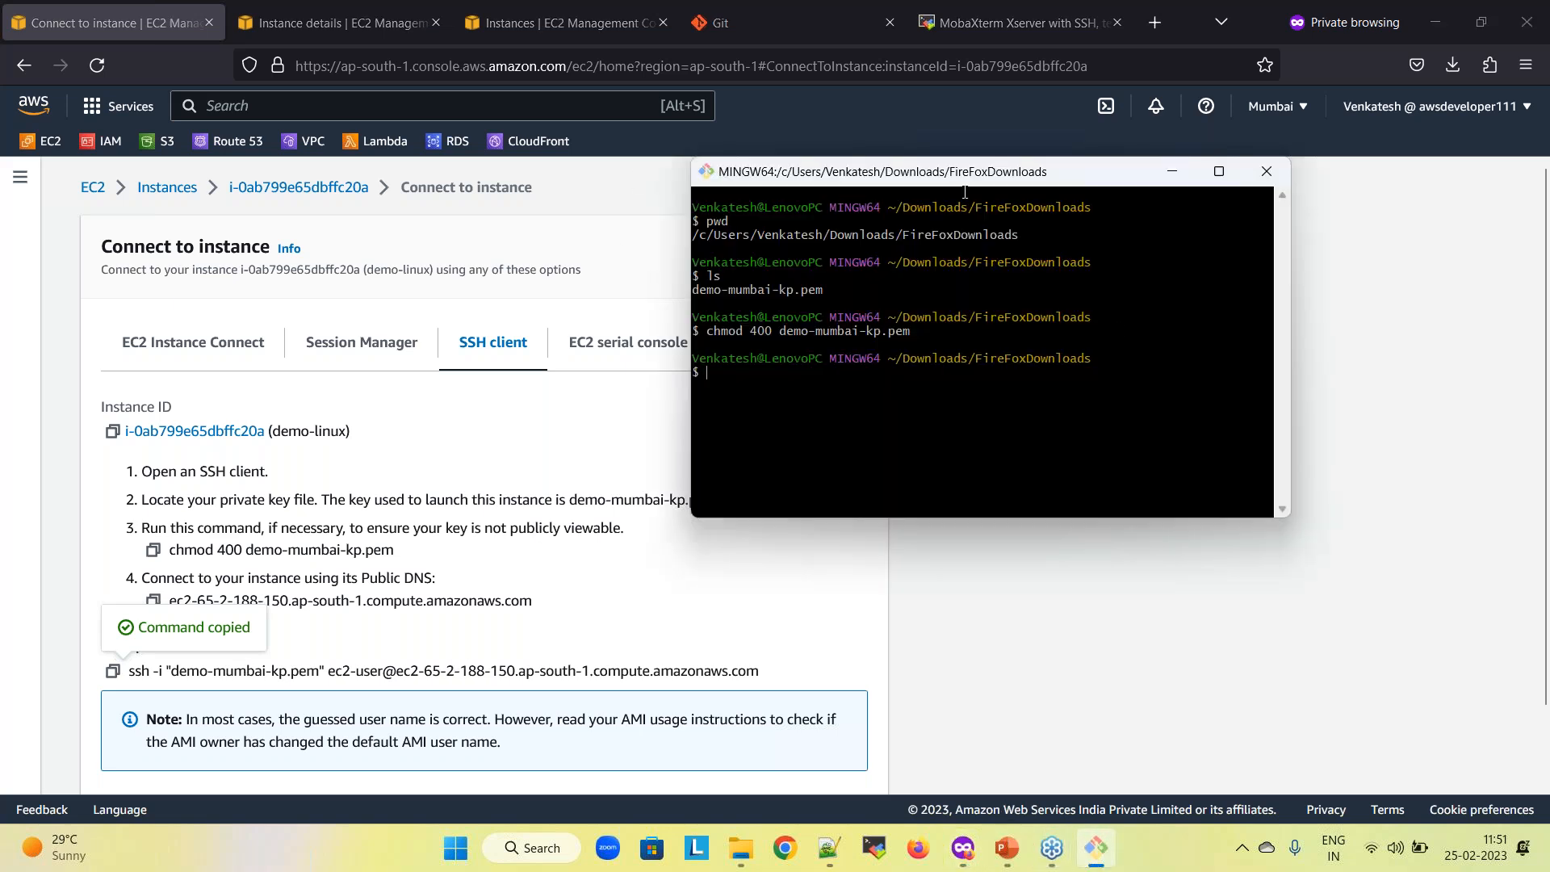
left_click_drag(961, 172, 753, 186)
right_click(631, 419)
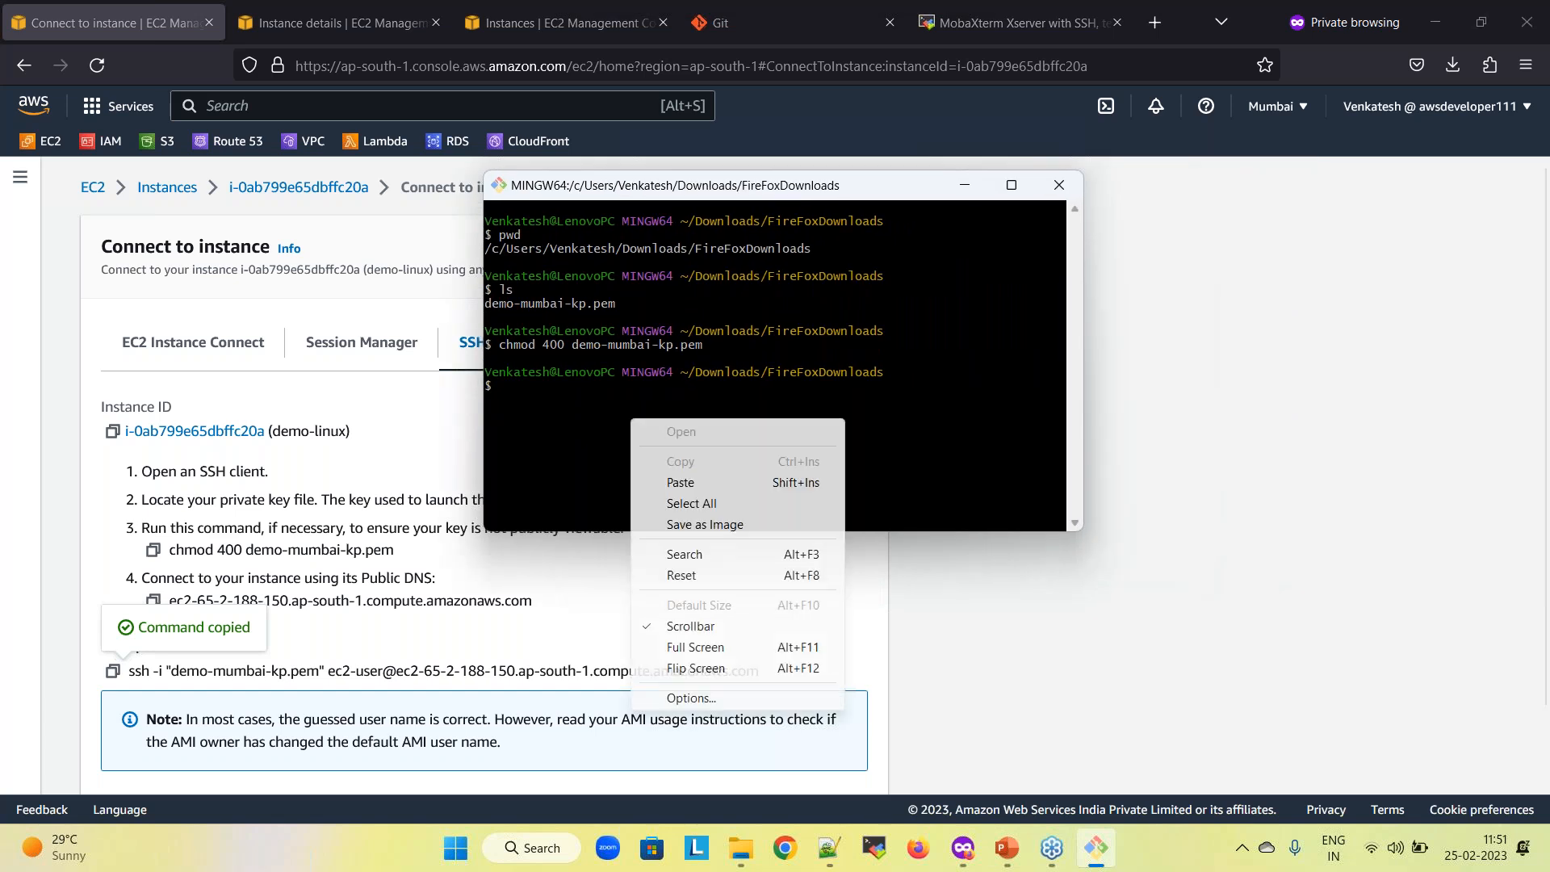
left_click(682, 482)
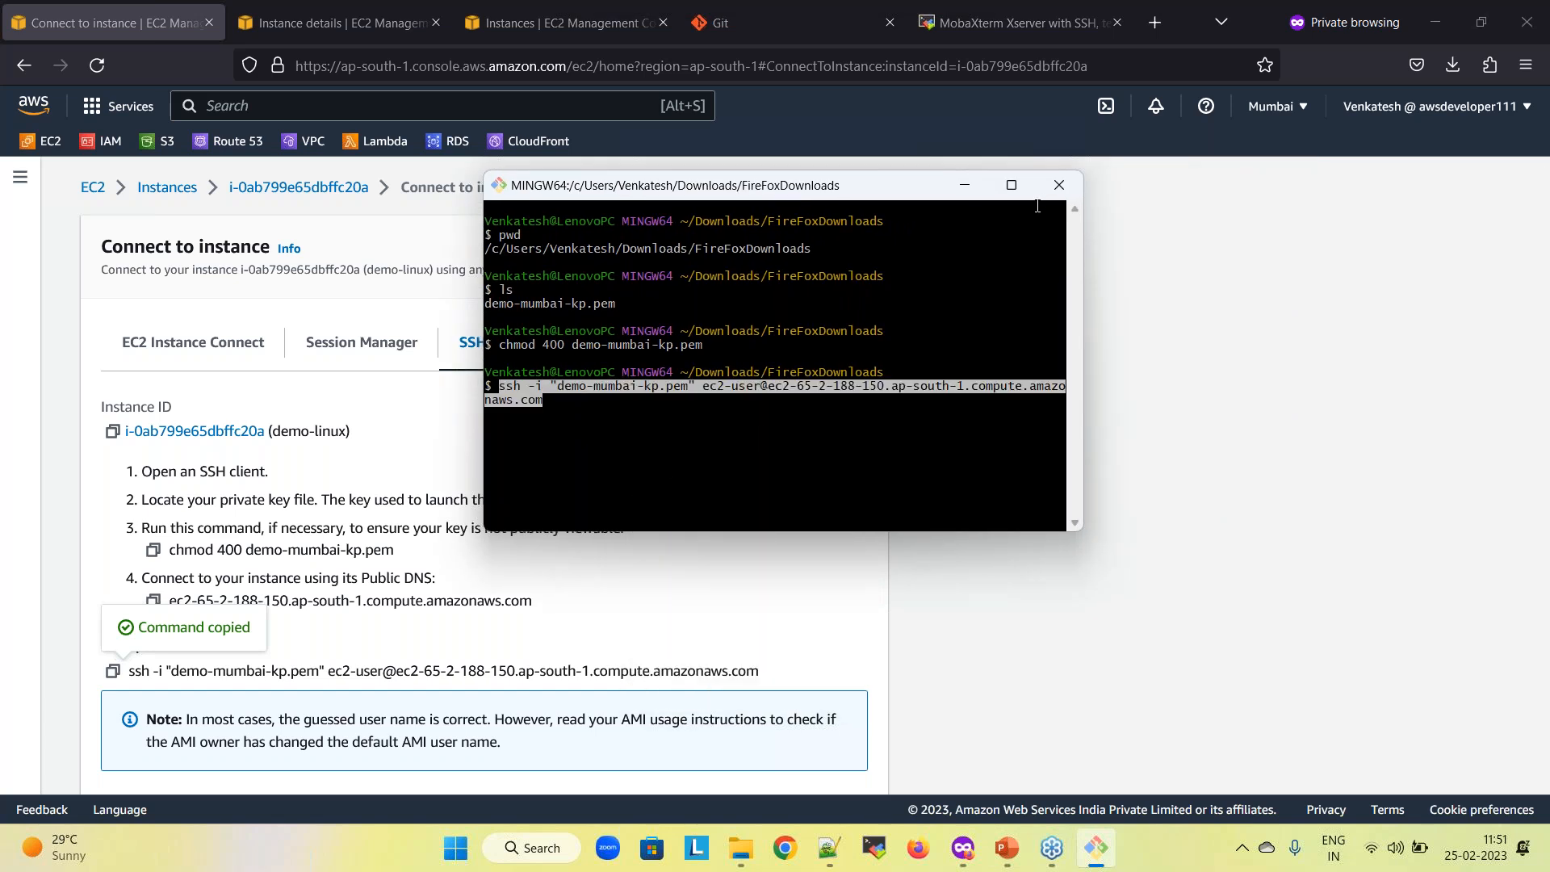
left_click(1011, 185)
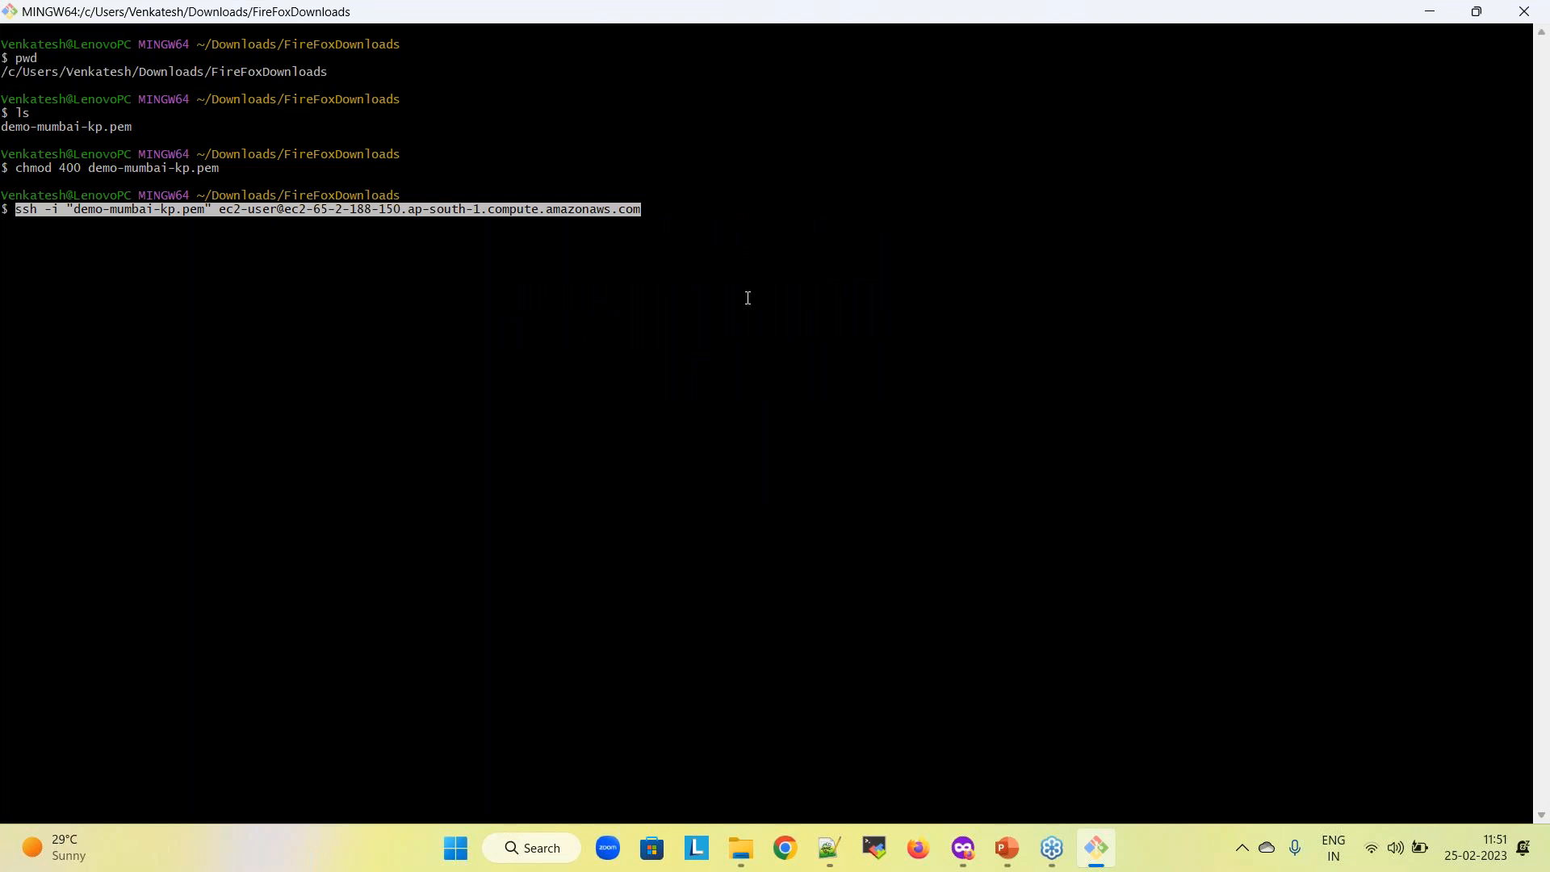
Run the pasted ssh command and answer yes to the host authenticity question to connect as ec2-user
key("Return")
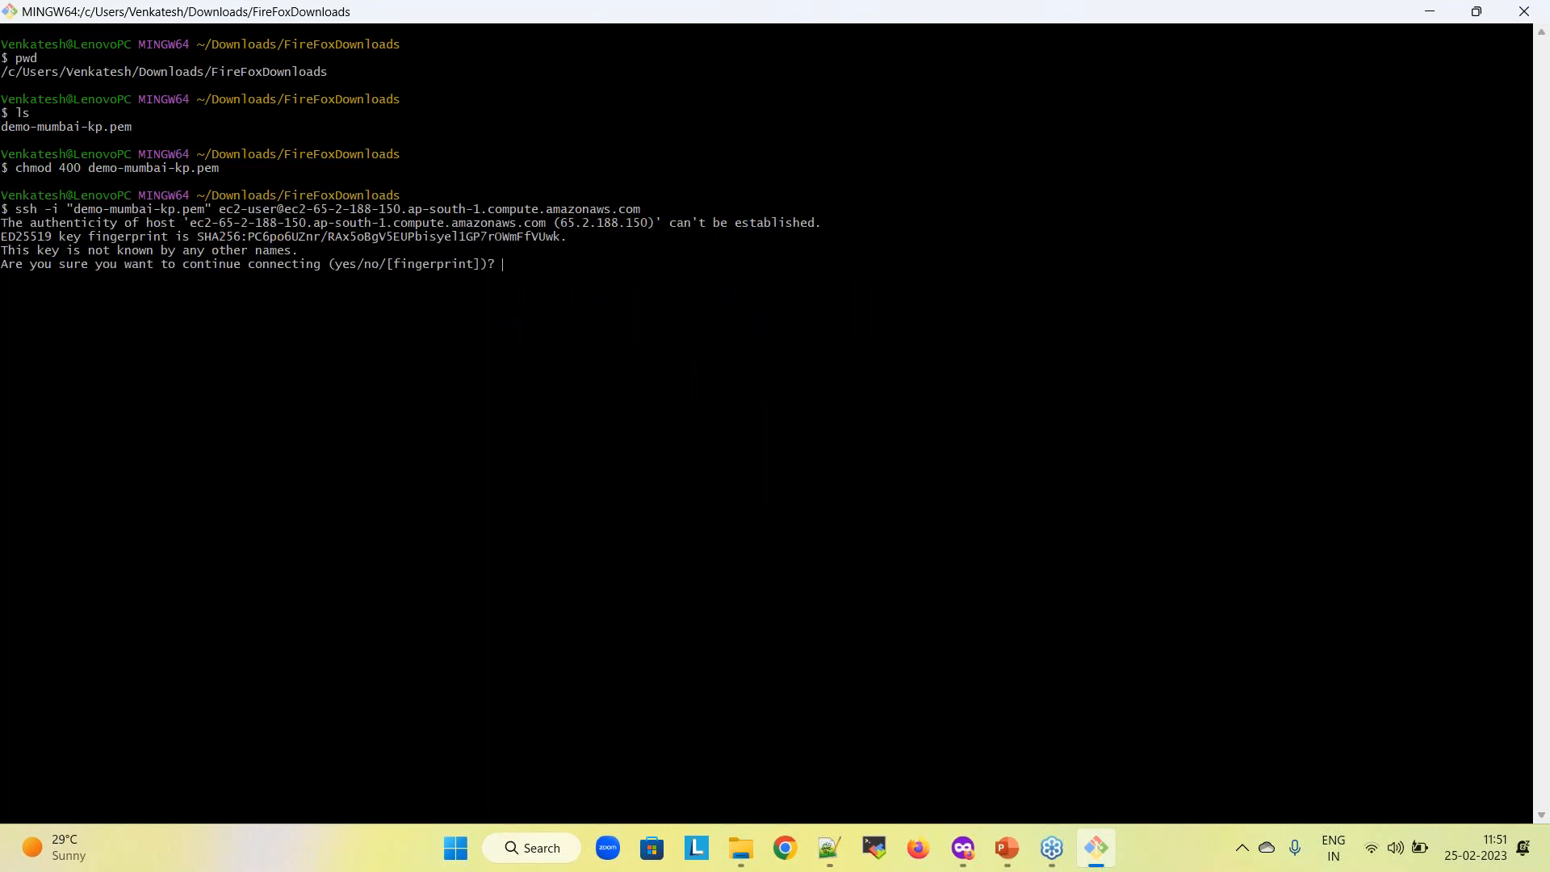
type("yes")
key("Return")
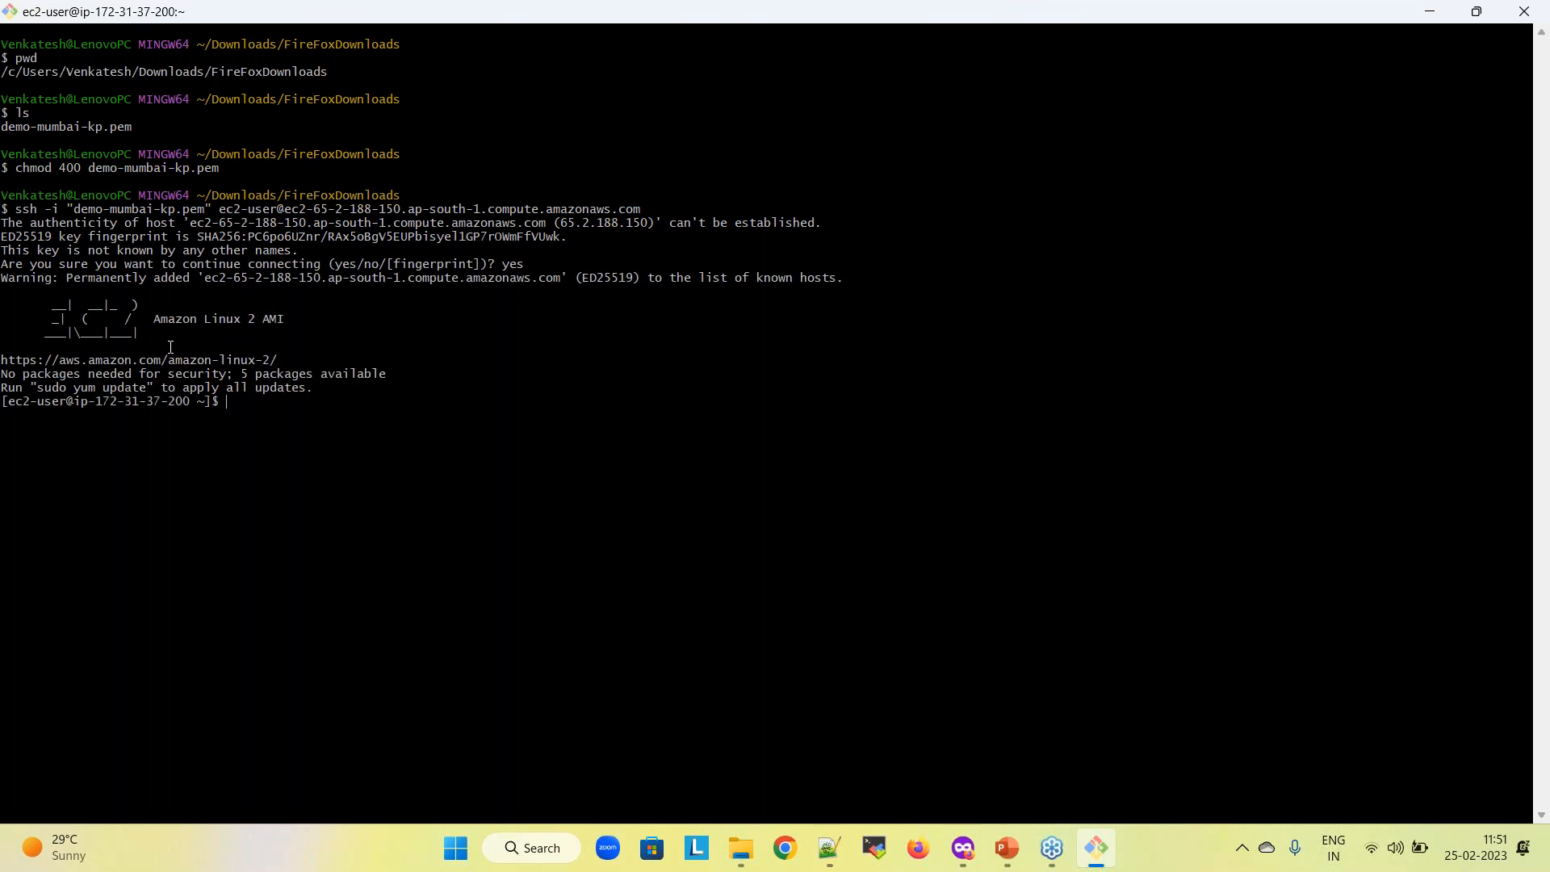
Compare the IP address in the ec2-user shell prompt with demo-linux's private IPv4 address on its instance details page
left_click_drag(150, 321, 294, 321)
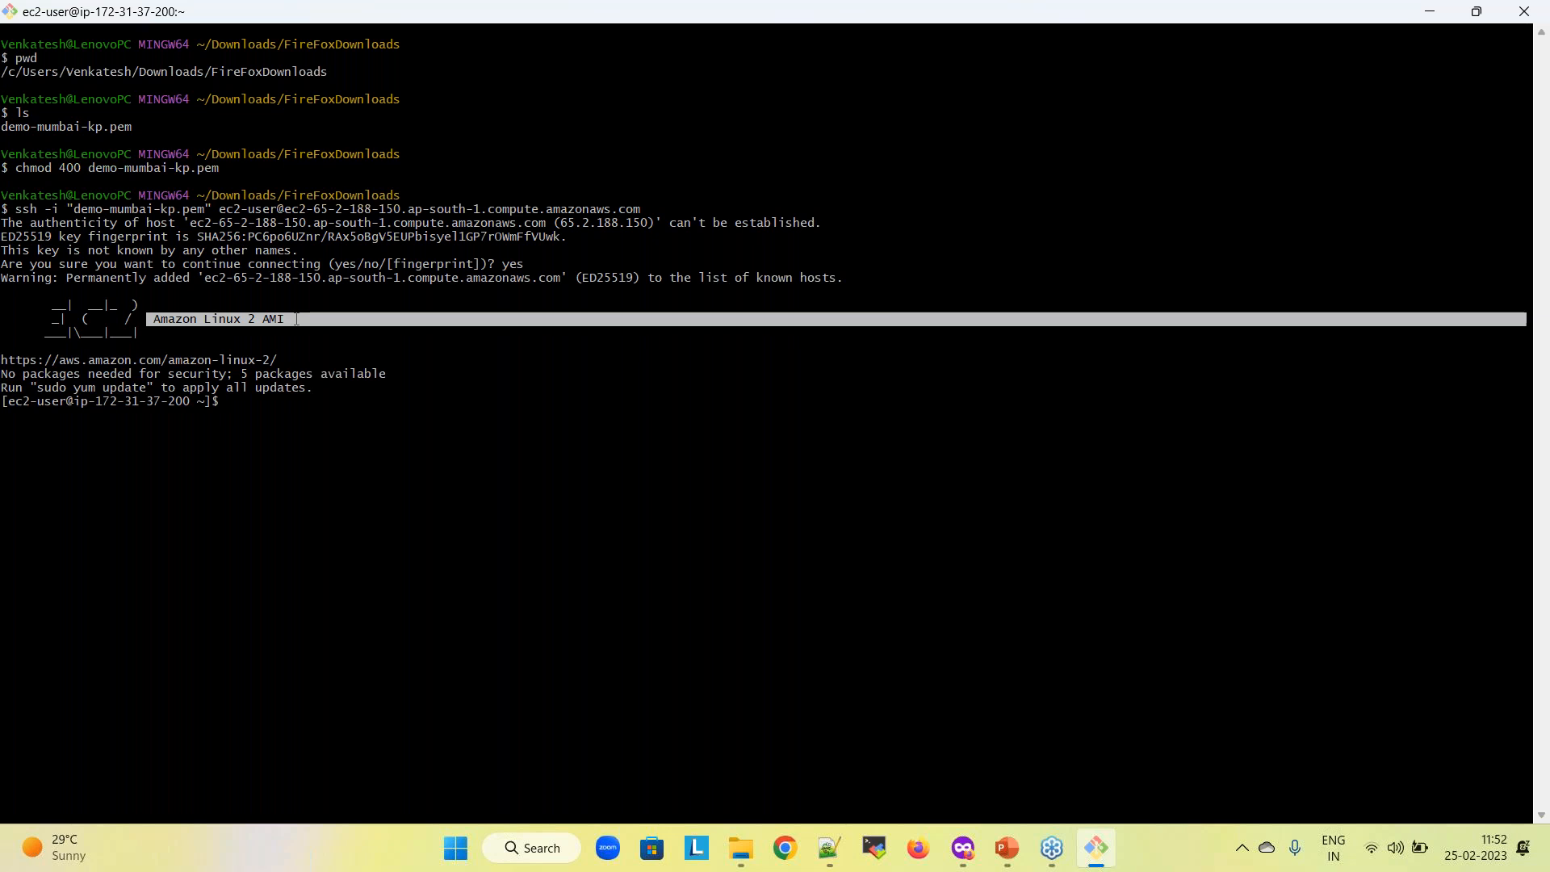
left_click(130, 401)
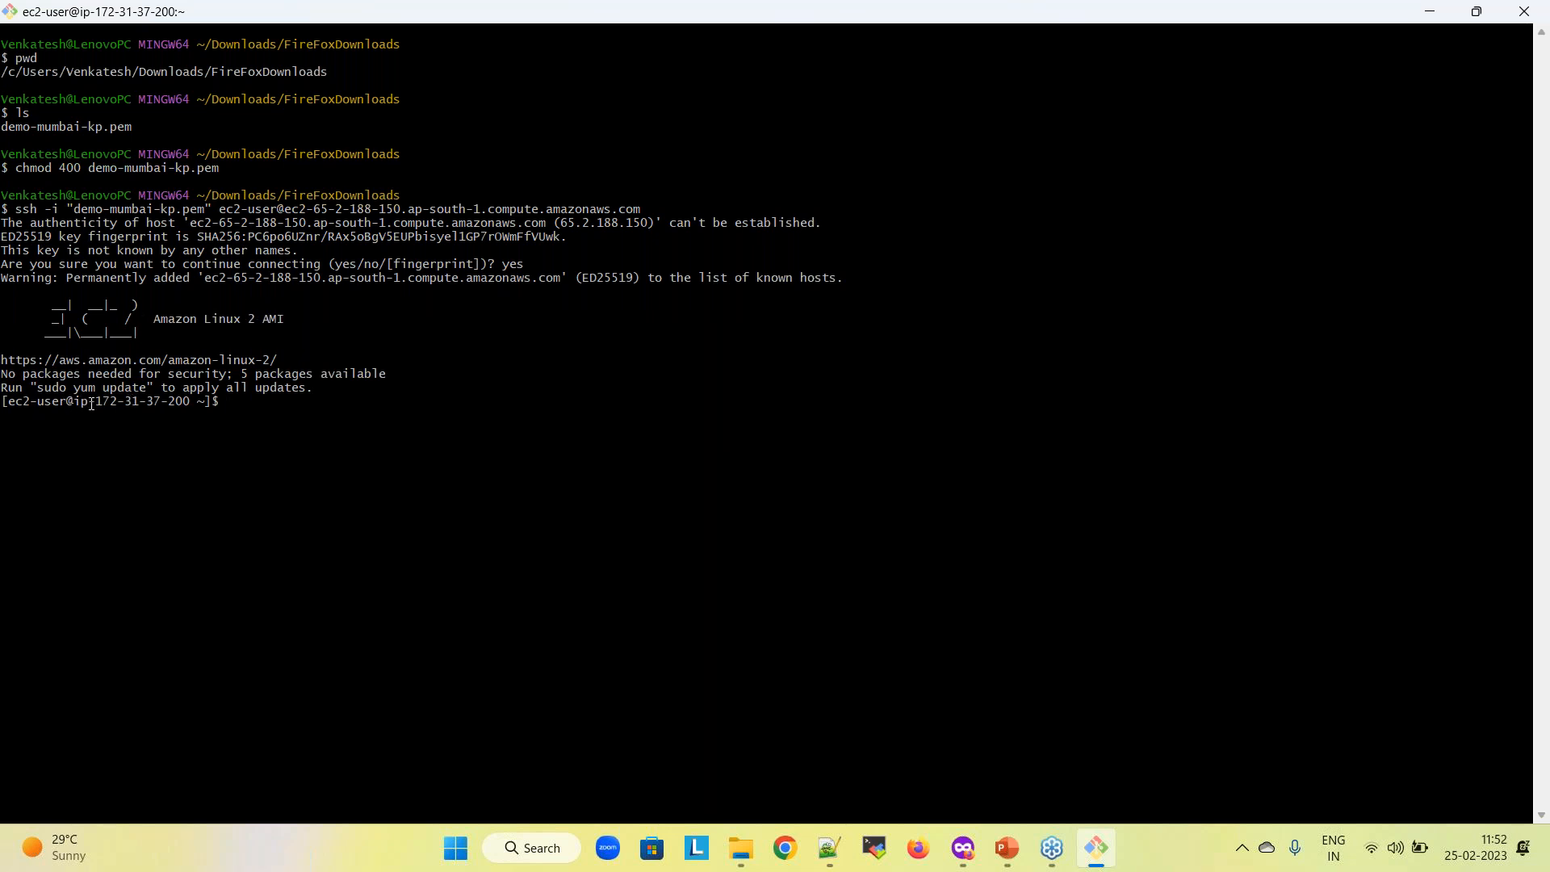
left_click_drag(96, 401, 190, 401)
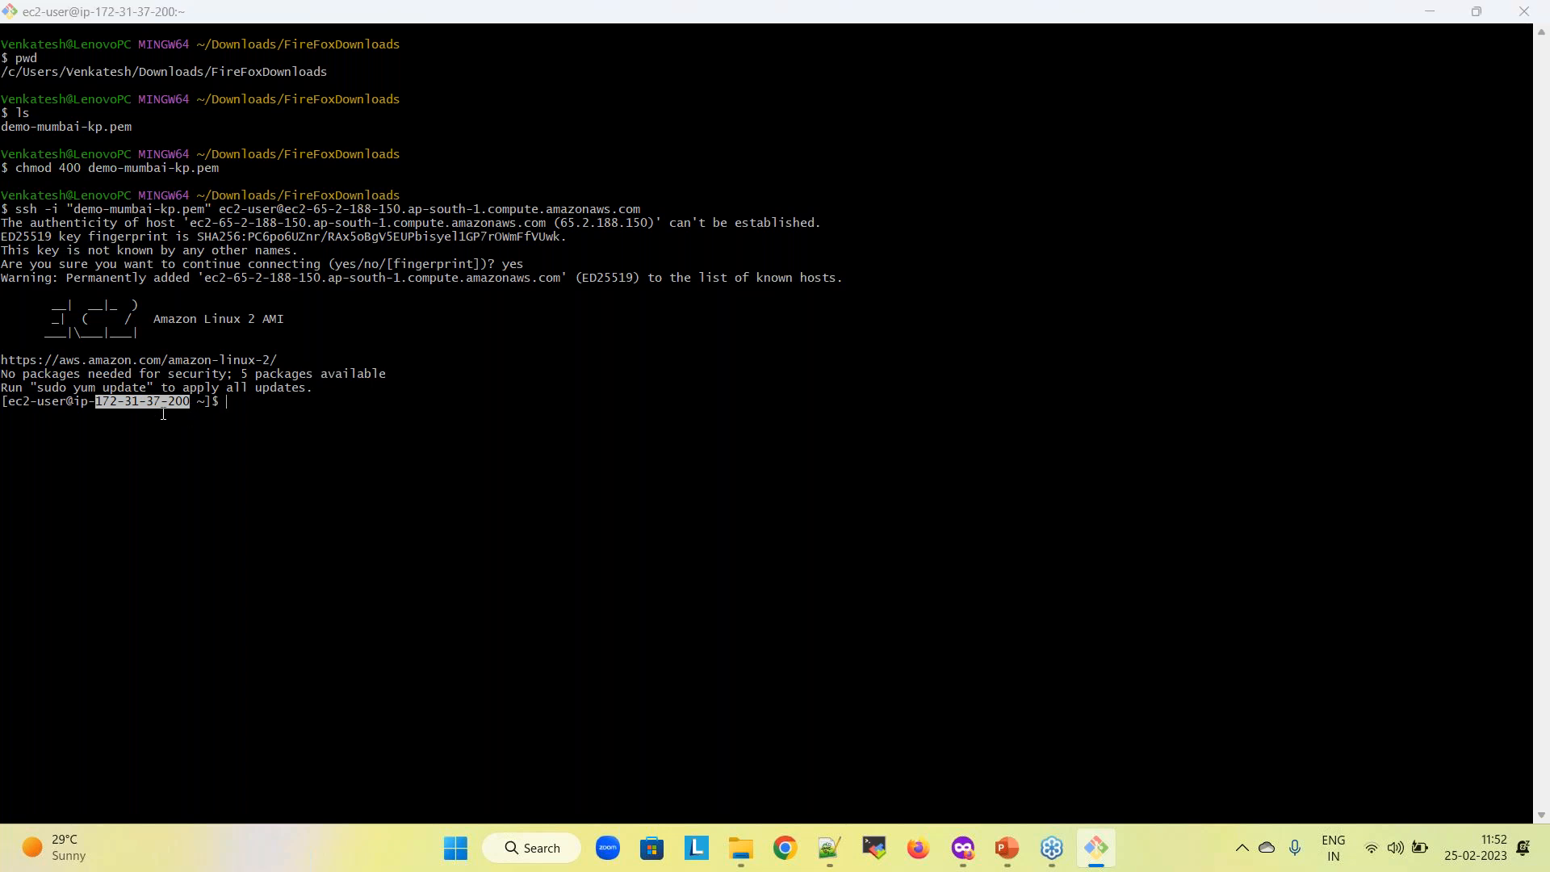
key("alt+Tab")
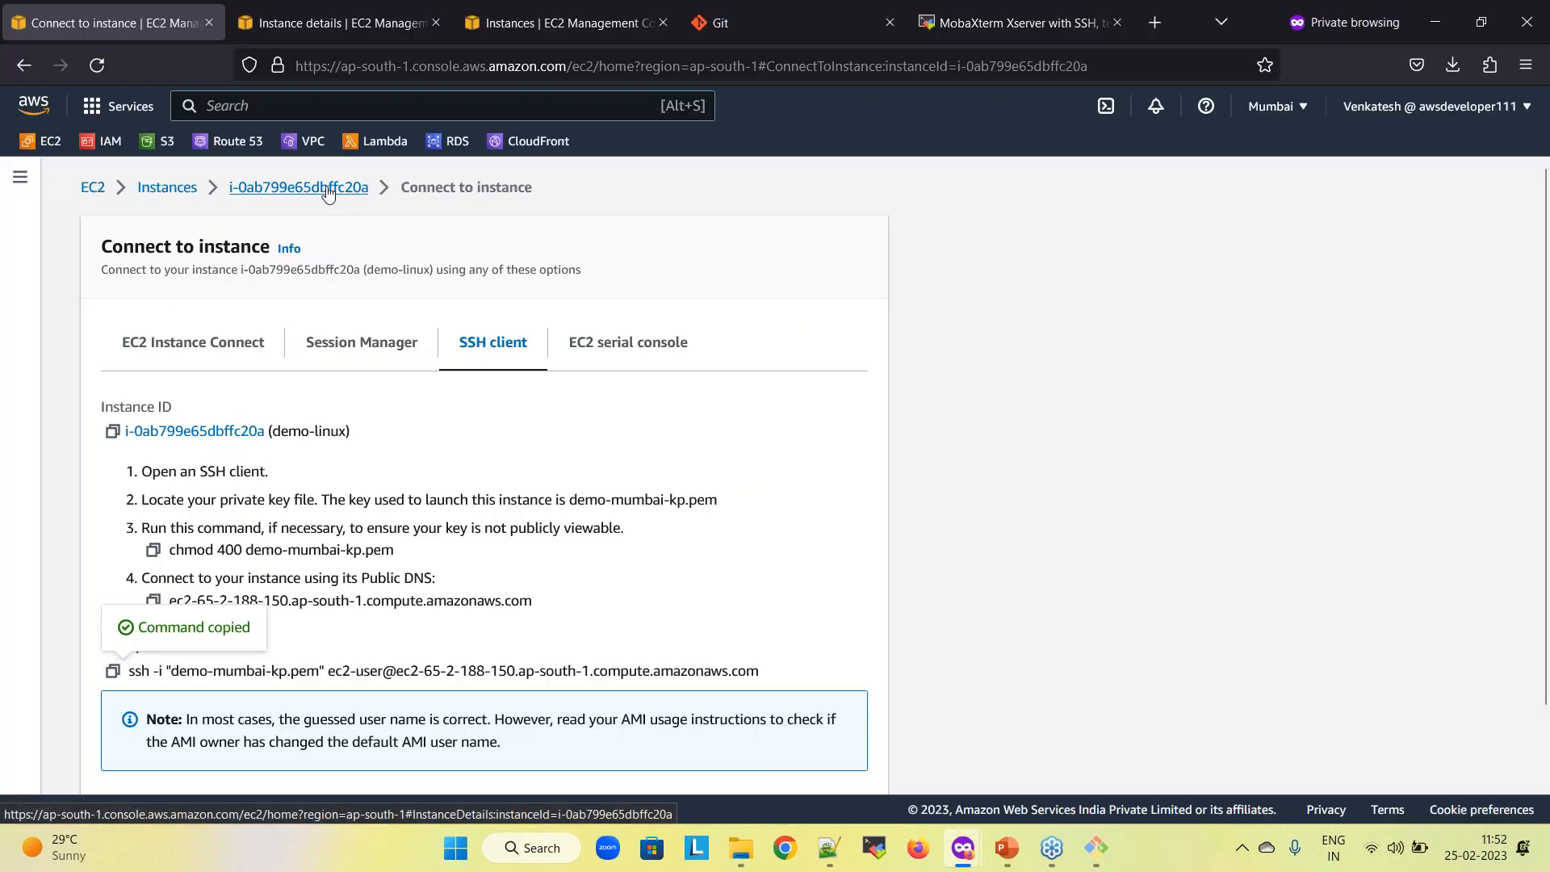
left_click(267, 23)
left_click(1139, 345)
key("alt+Tab")
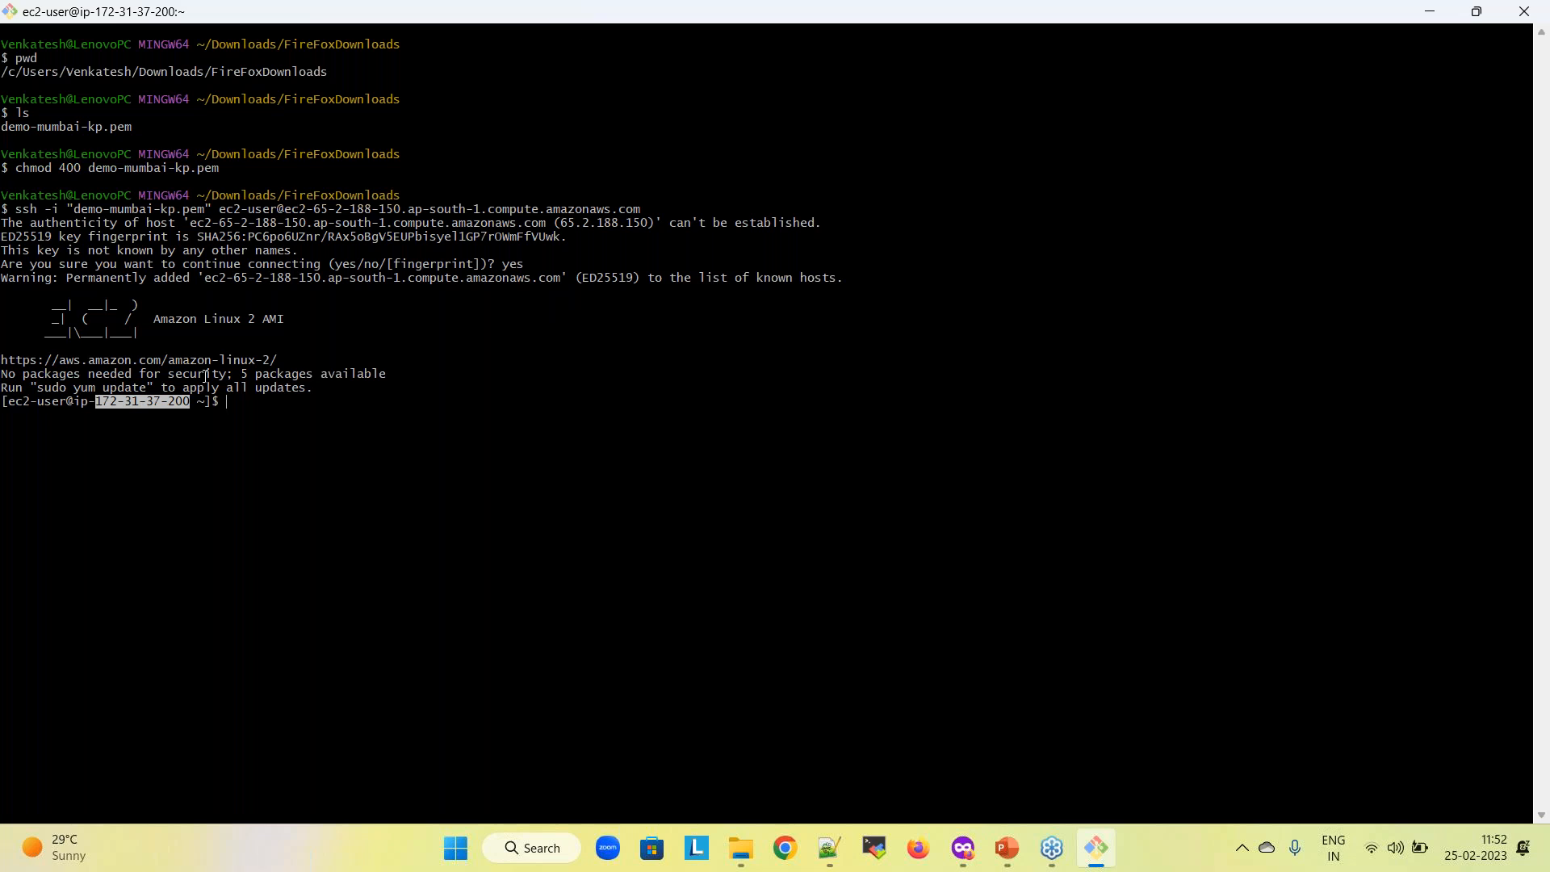
key("alt+Tab")
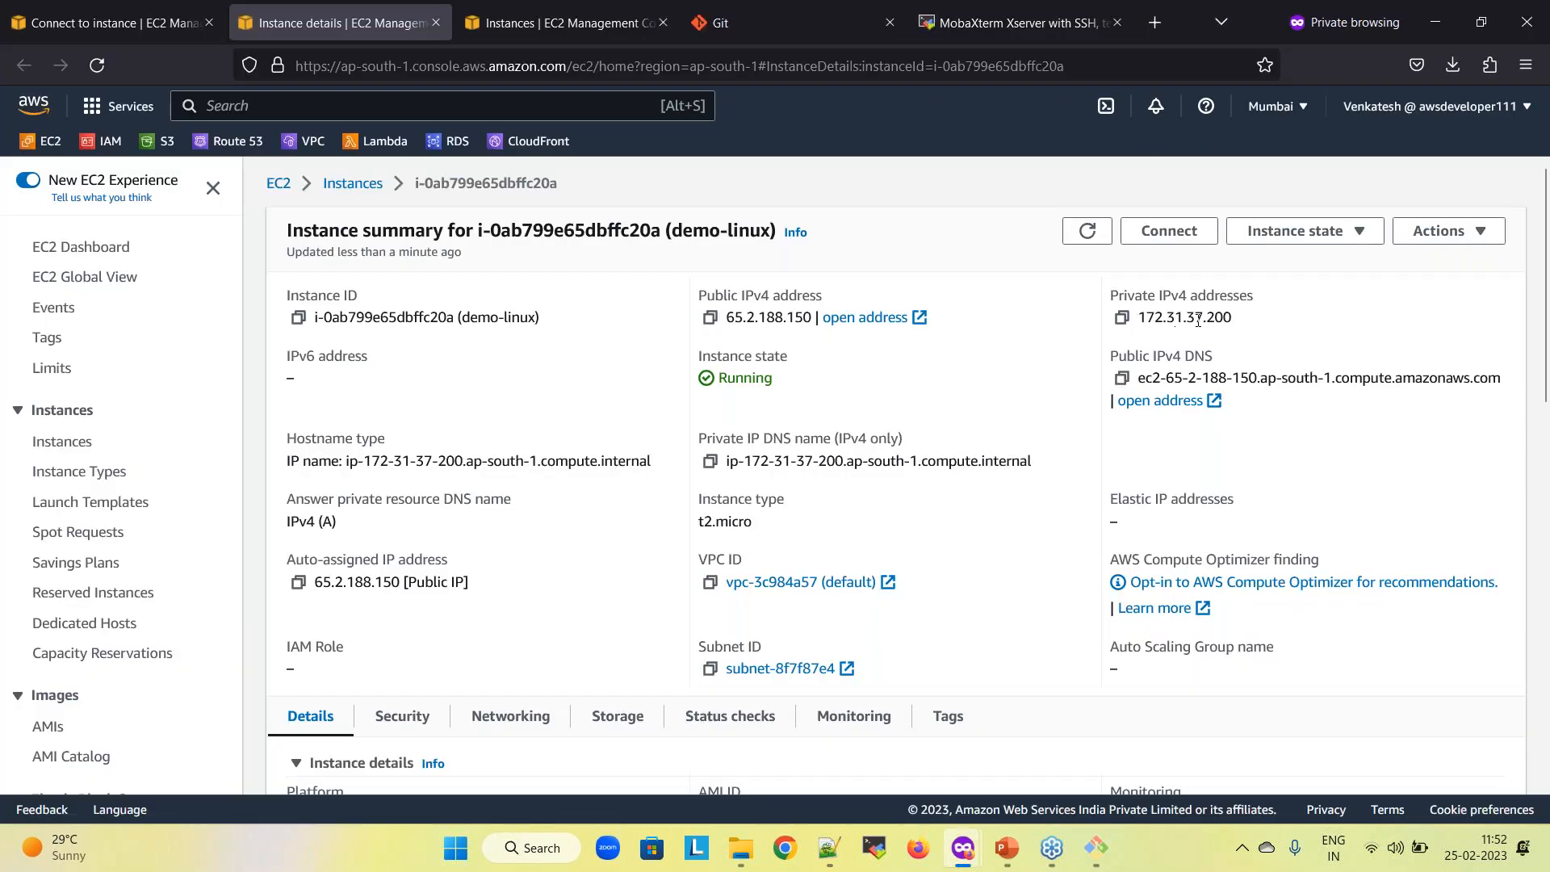
key("alt+Tab")
Run df -h on demo-linux and highlight the /dev/xvda1 root volume line
left_click(386, 403)
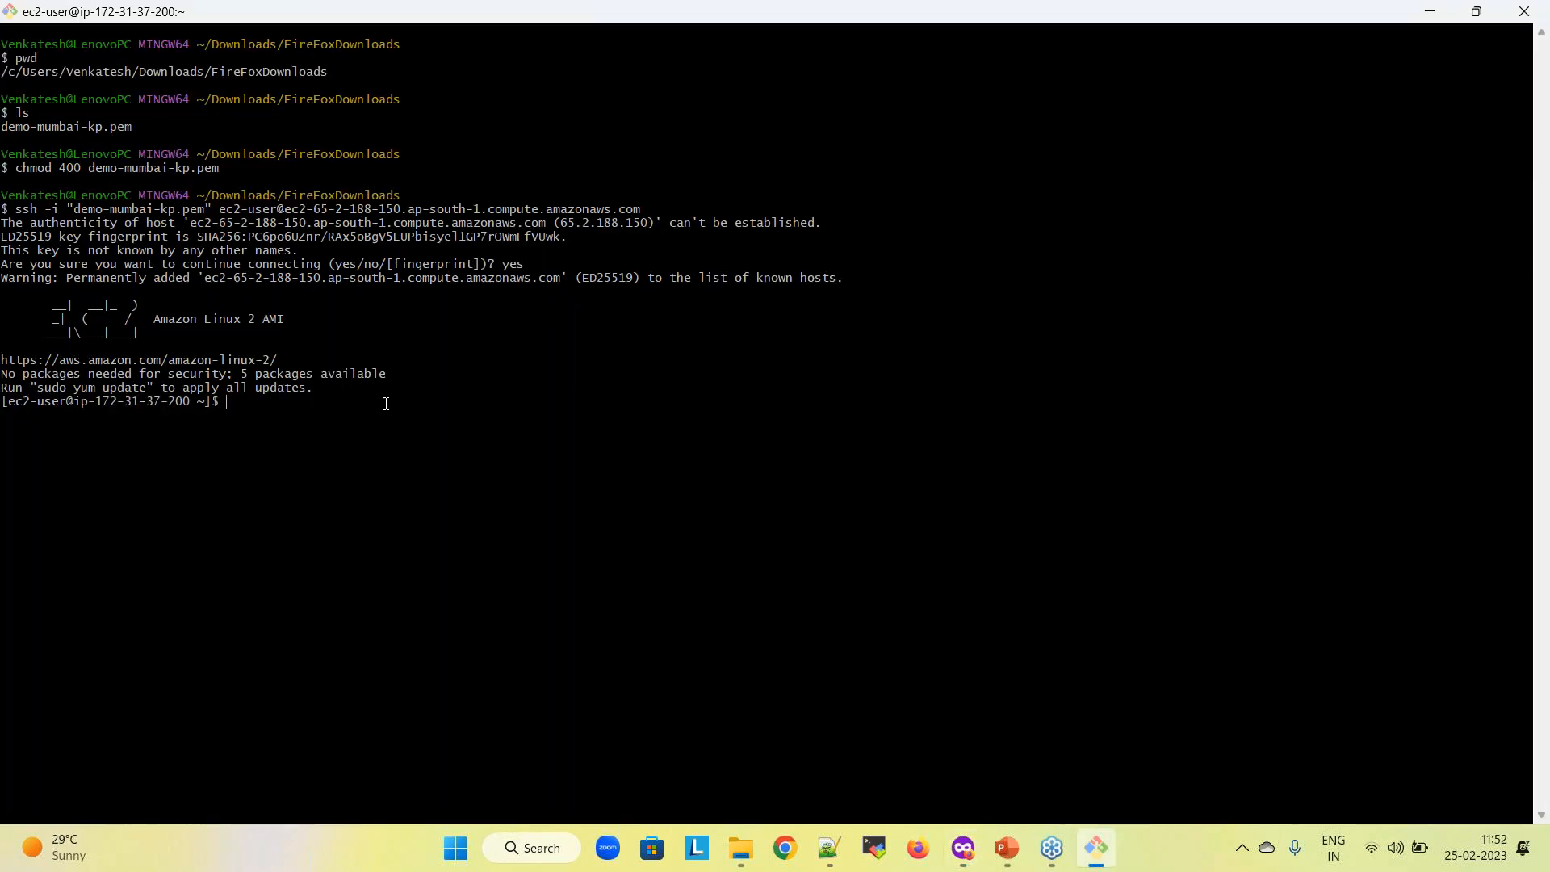
type("df -h")
key("Return")
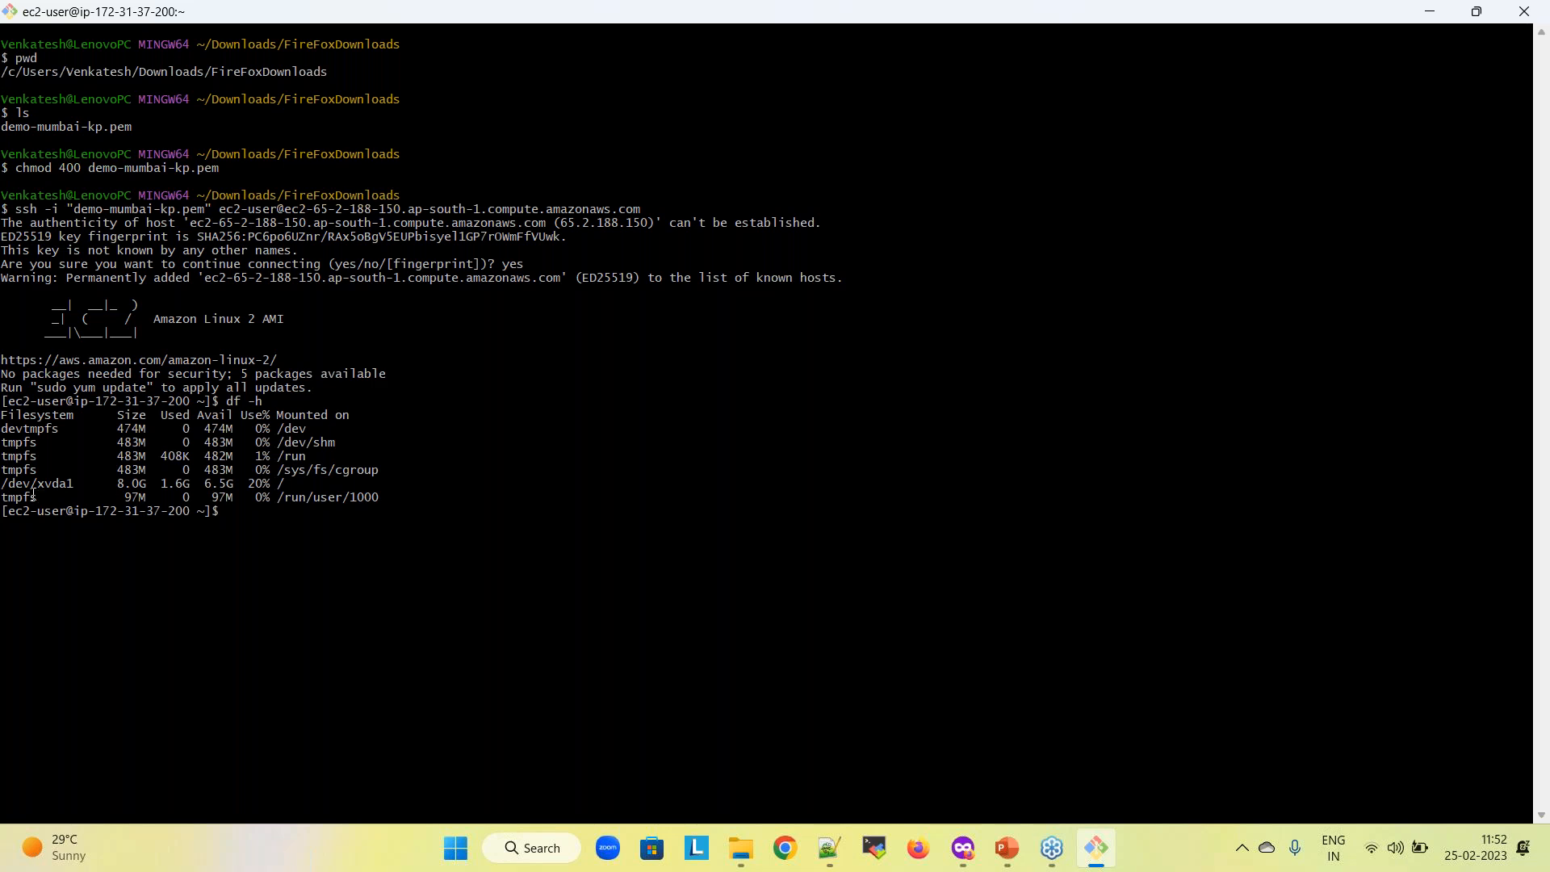
left_click_drag(7, 486, 285, 478)
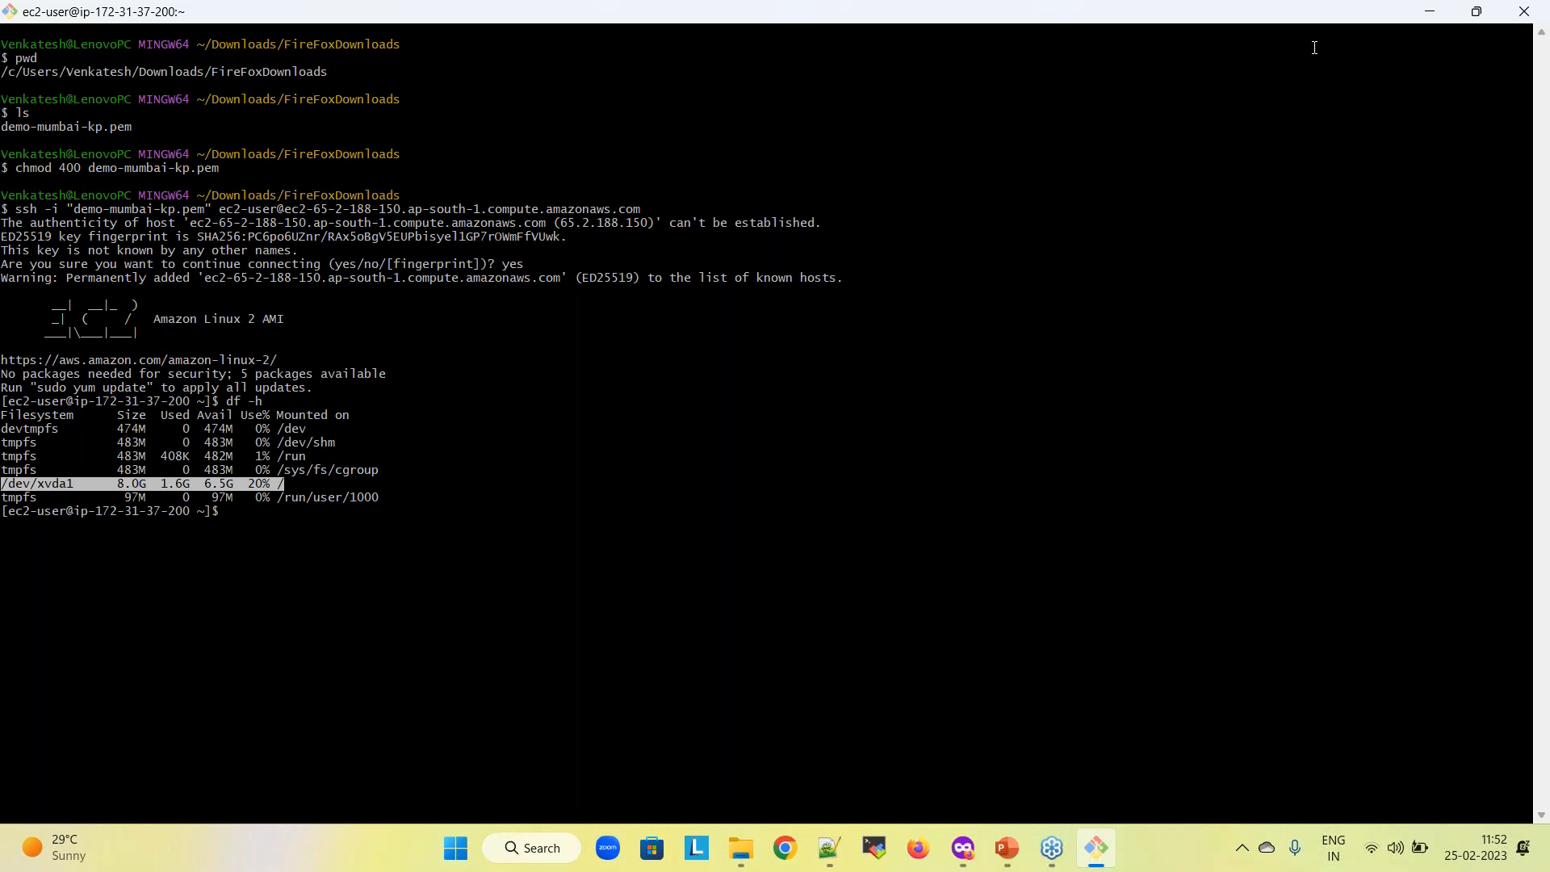
Minimize Git Bash, view the MobaXterm download page, then switch to MobaXterm and start a new SSH session
left_click(1429, 11)
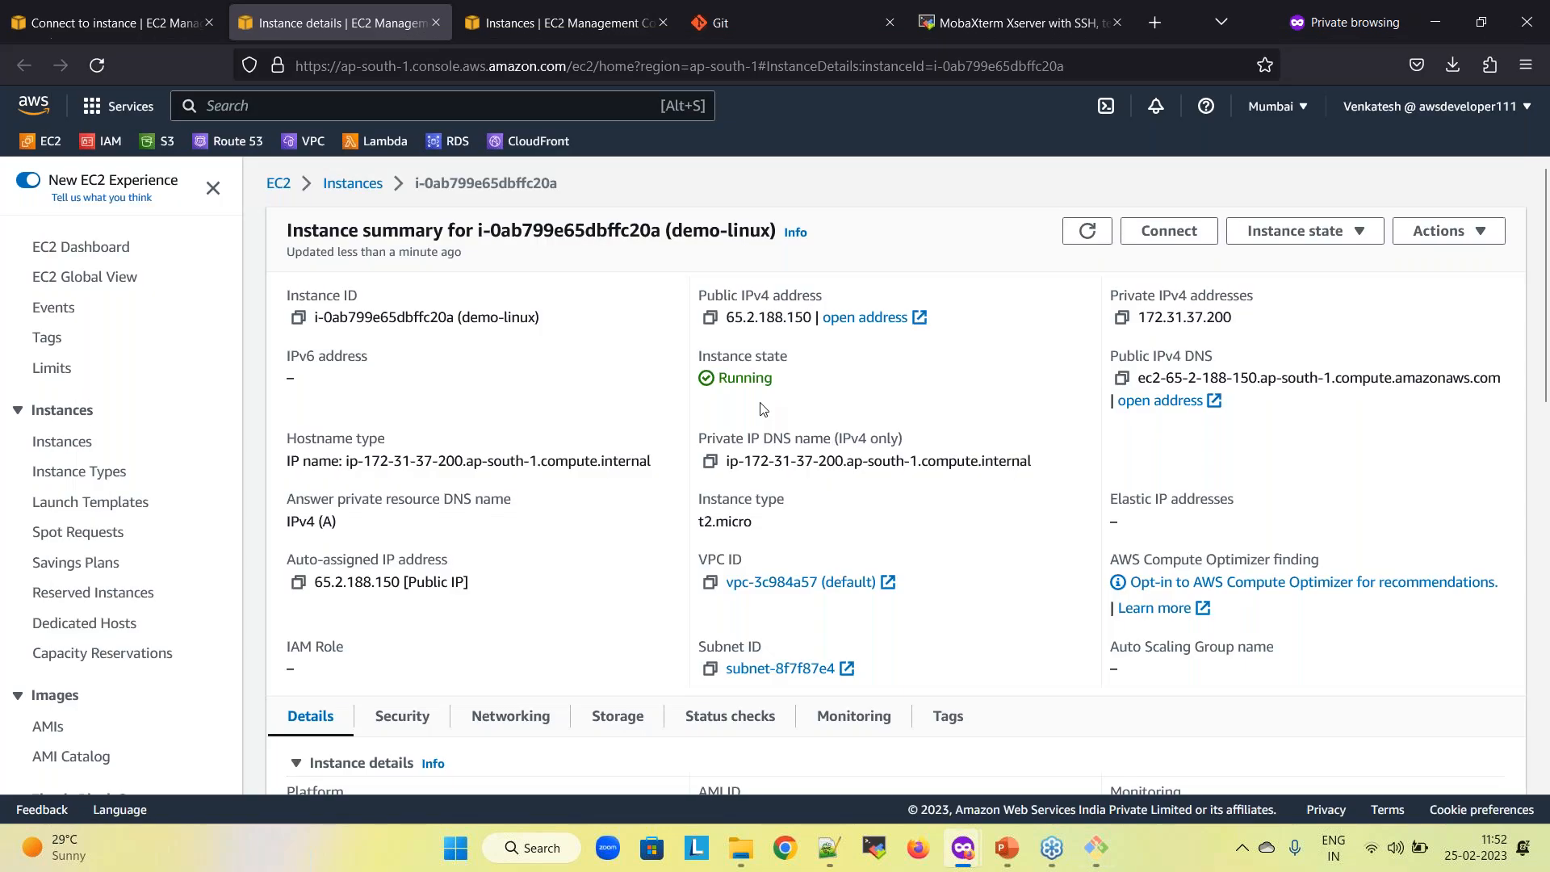
left_click(1007, 12)
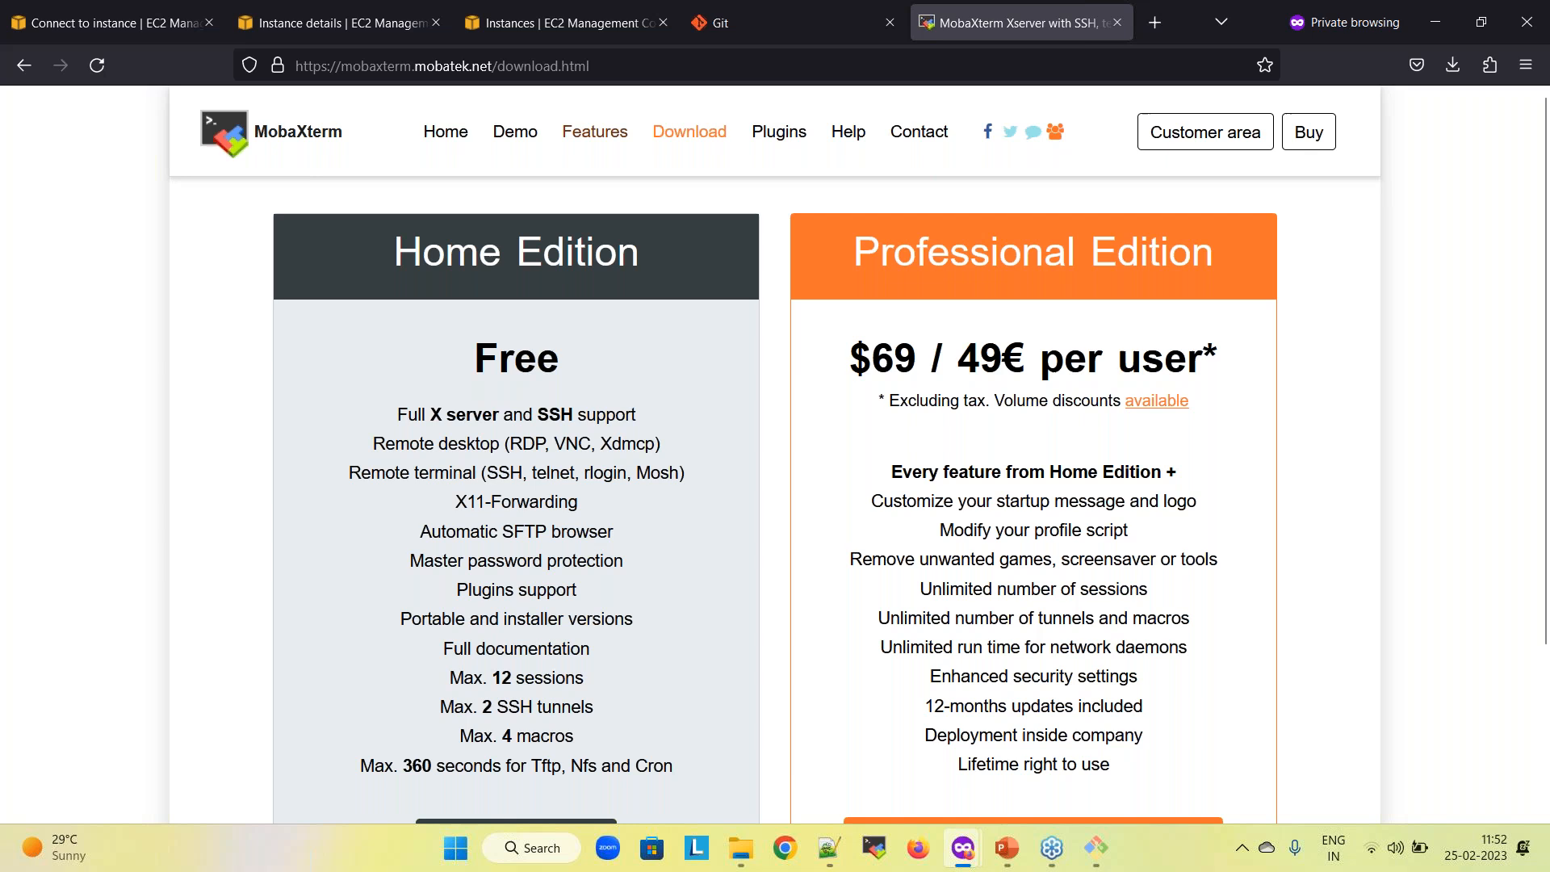
left_click(870, 850)
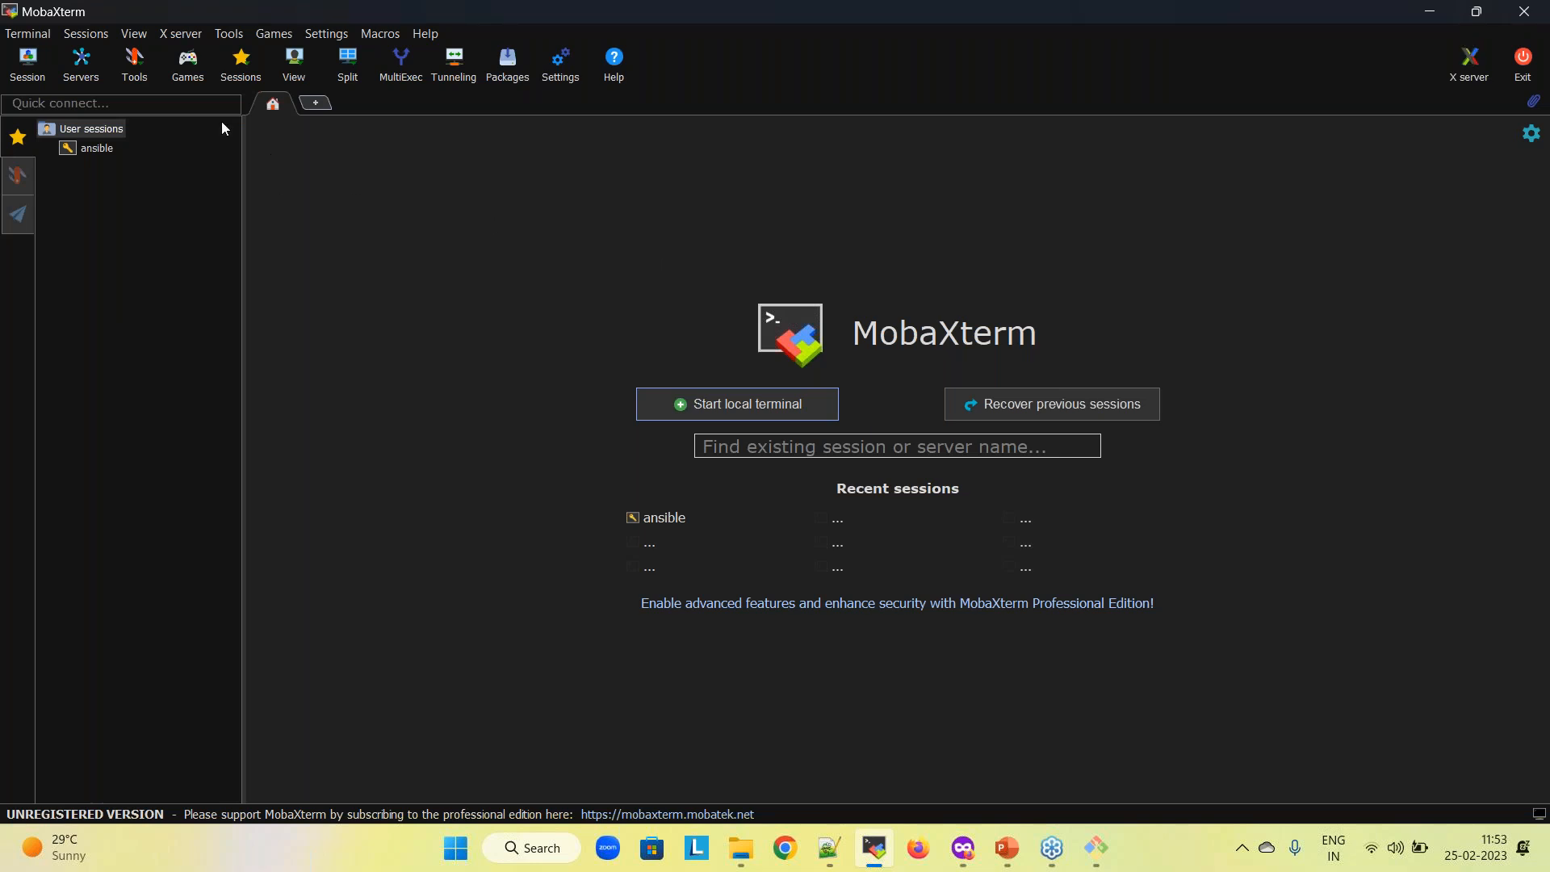
left_click(31, 67)
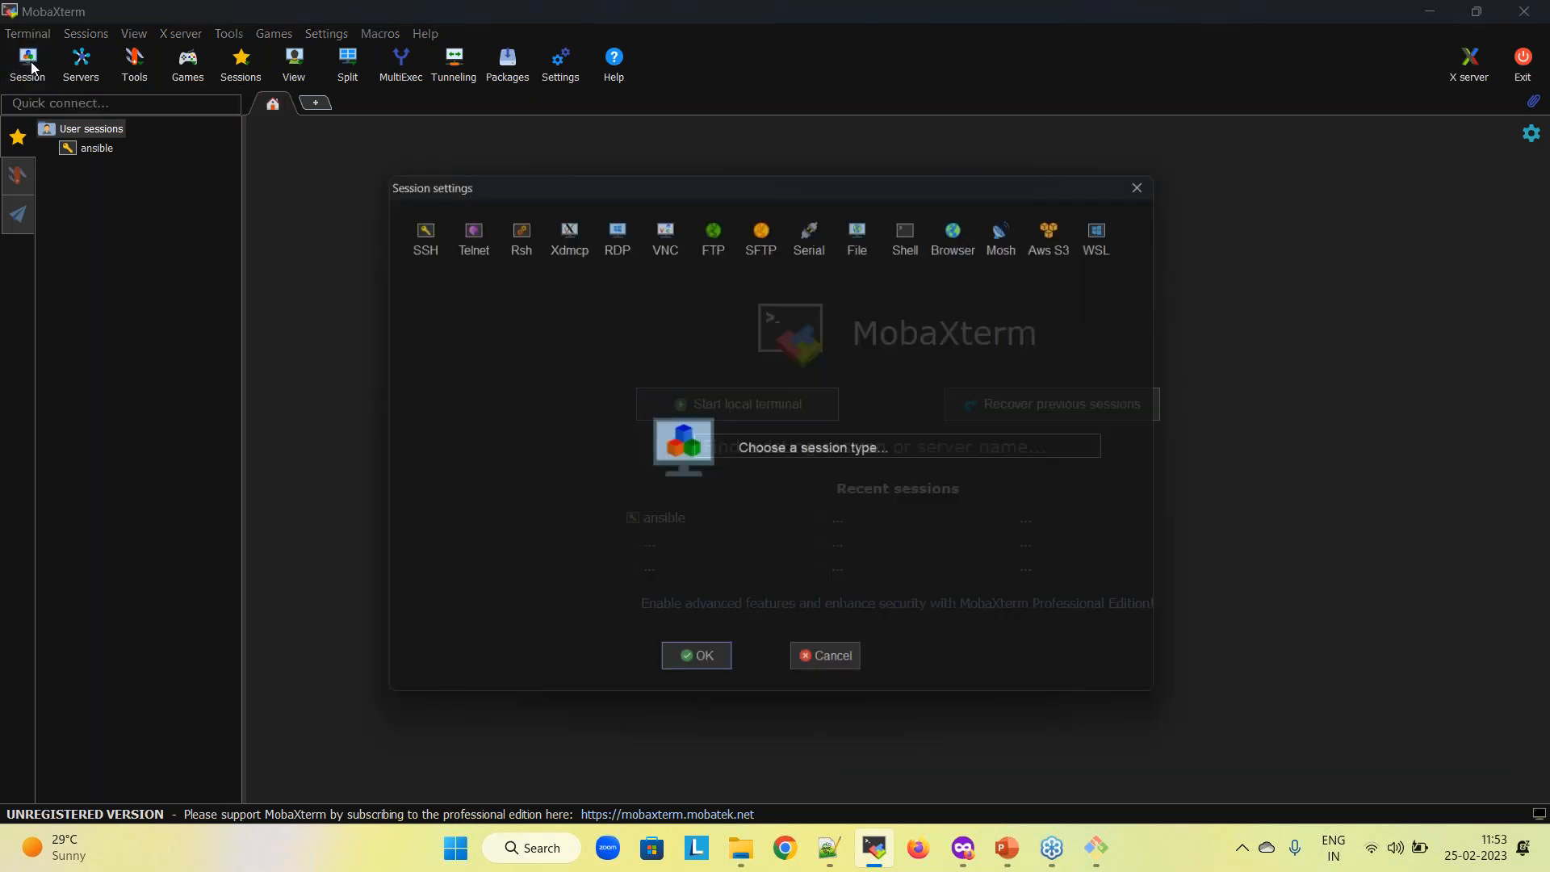
left_click(424, 230)
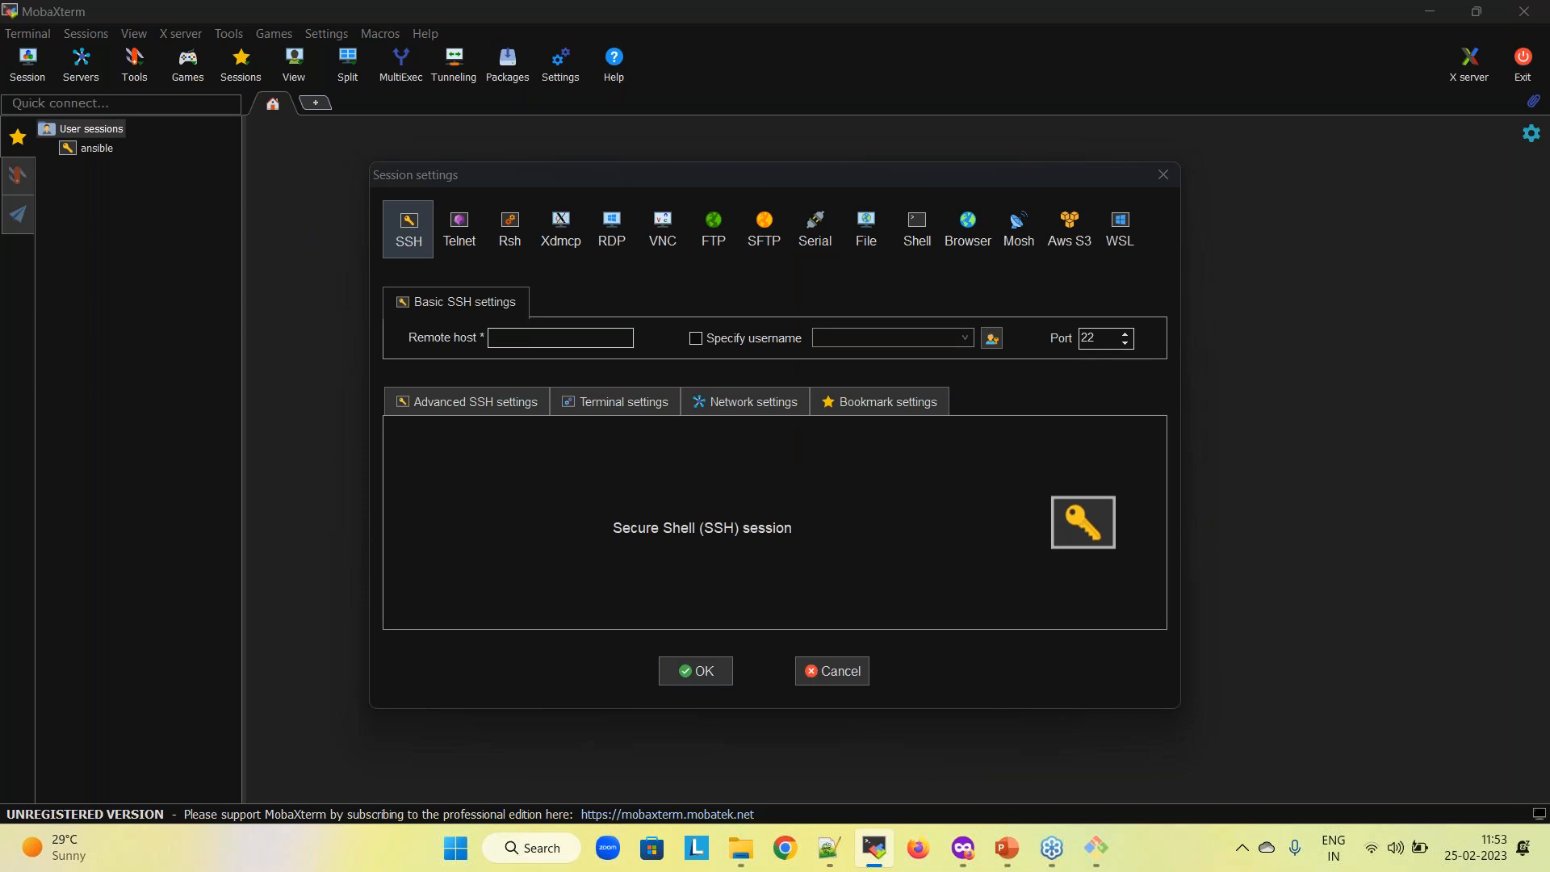
Copy demo-linux's public IPv4 address 65.2.188.150 from the EC2 instances list and enter it as the SSH session's remote host
key("alt+Tab")
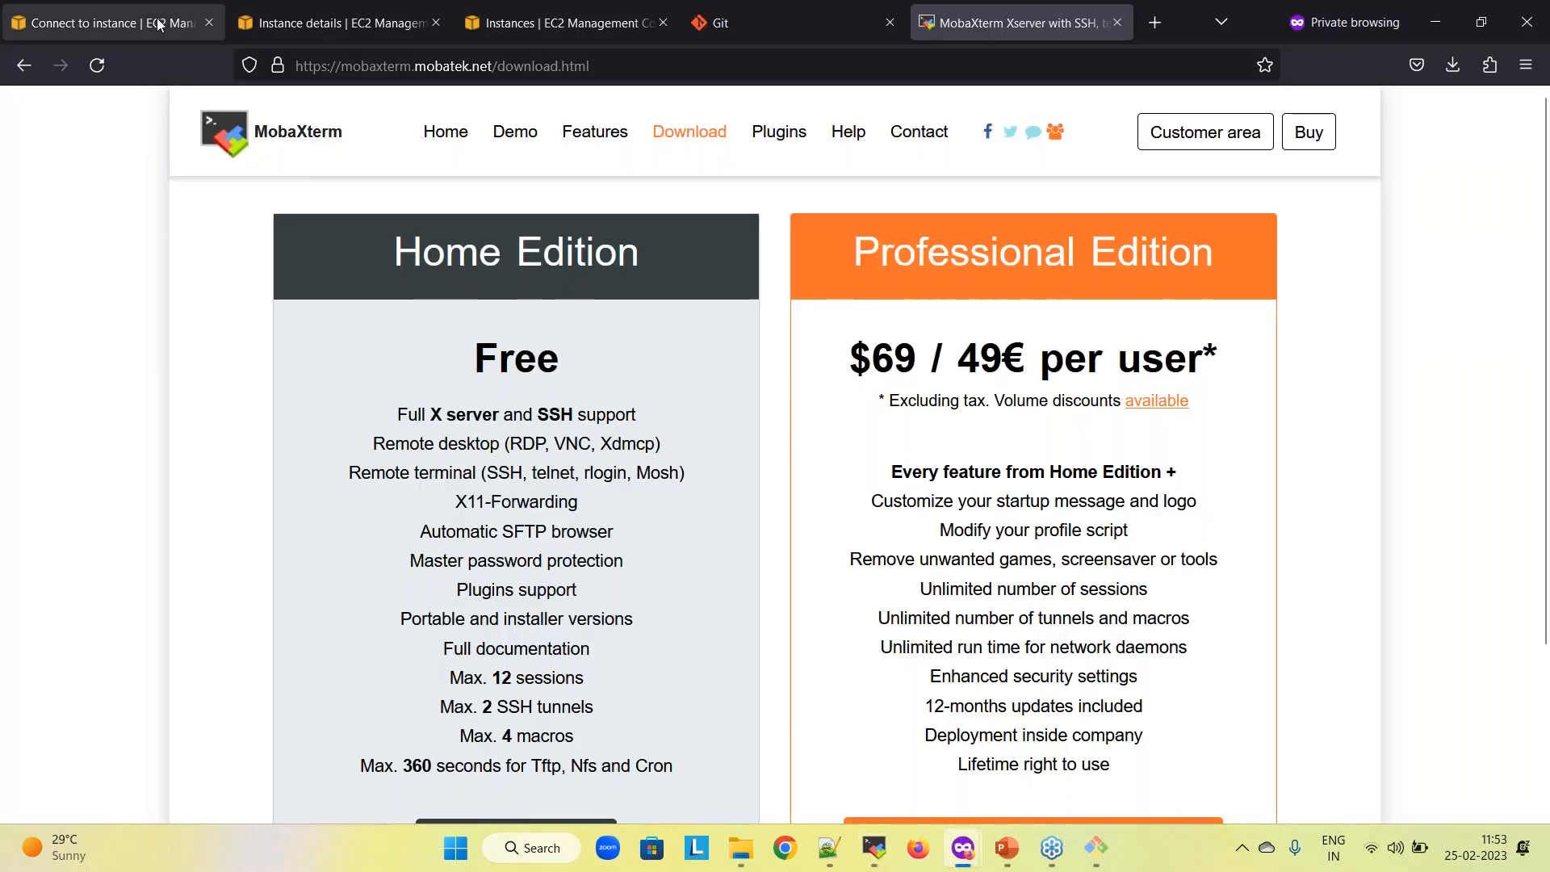
left_click(113, 23)
left_click(317, 31)
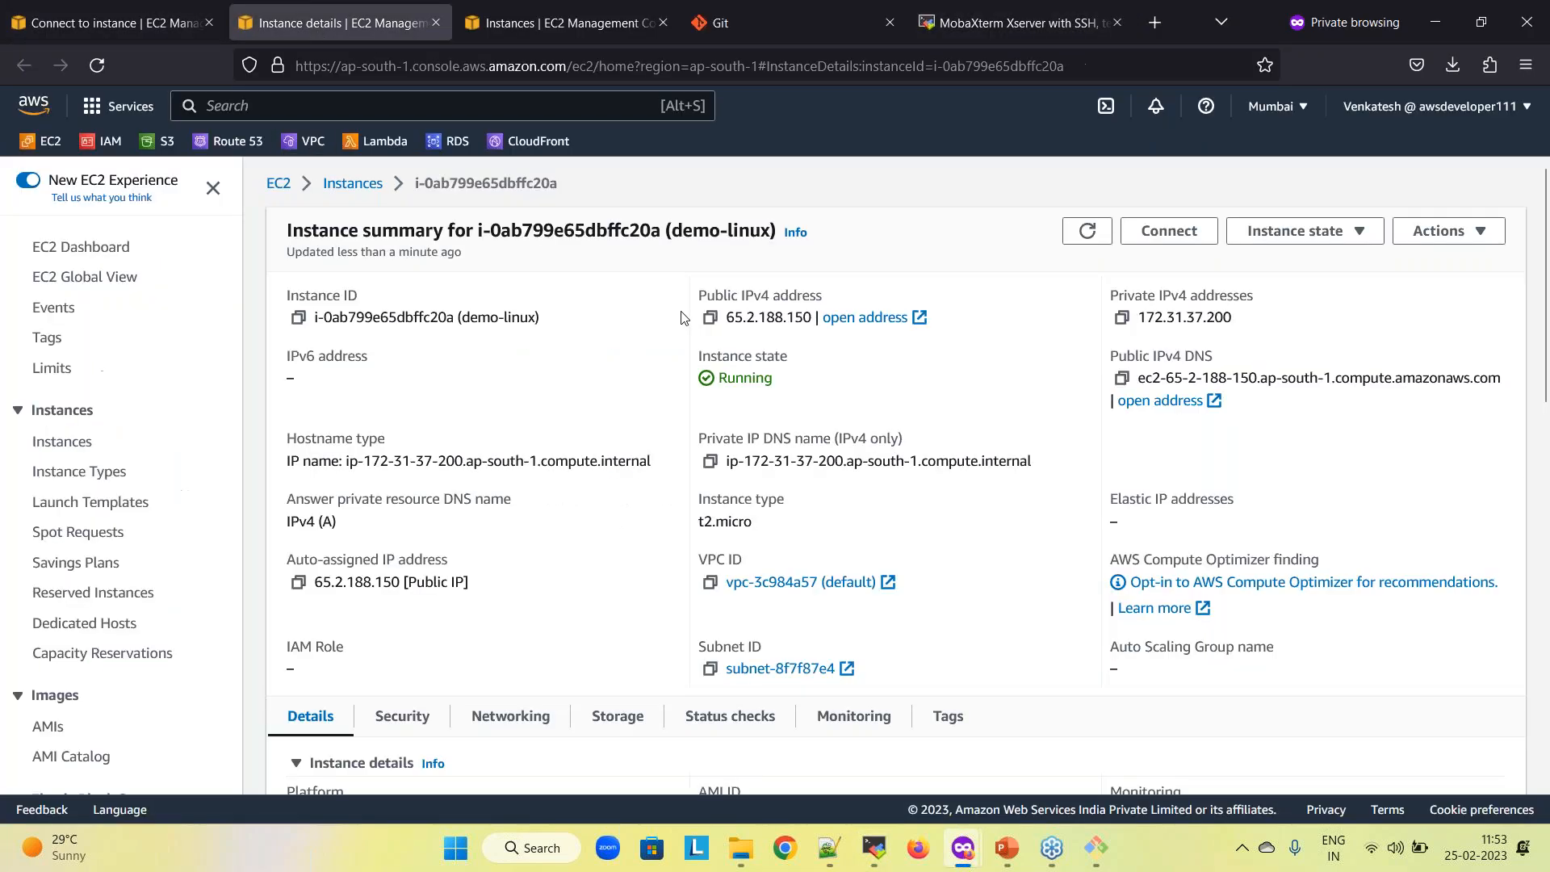
left_click(343, 184)
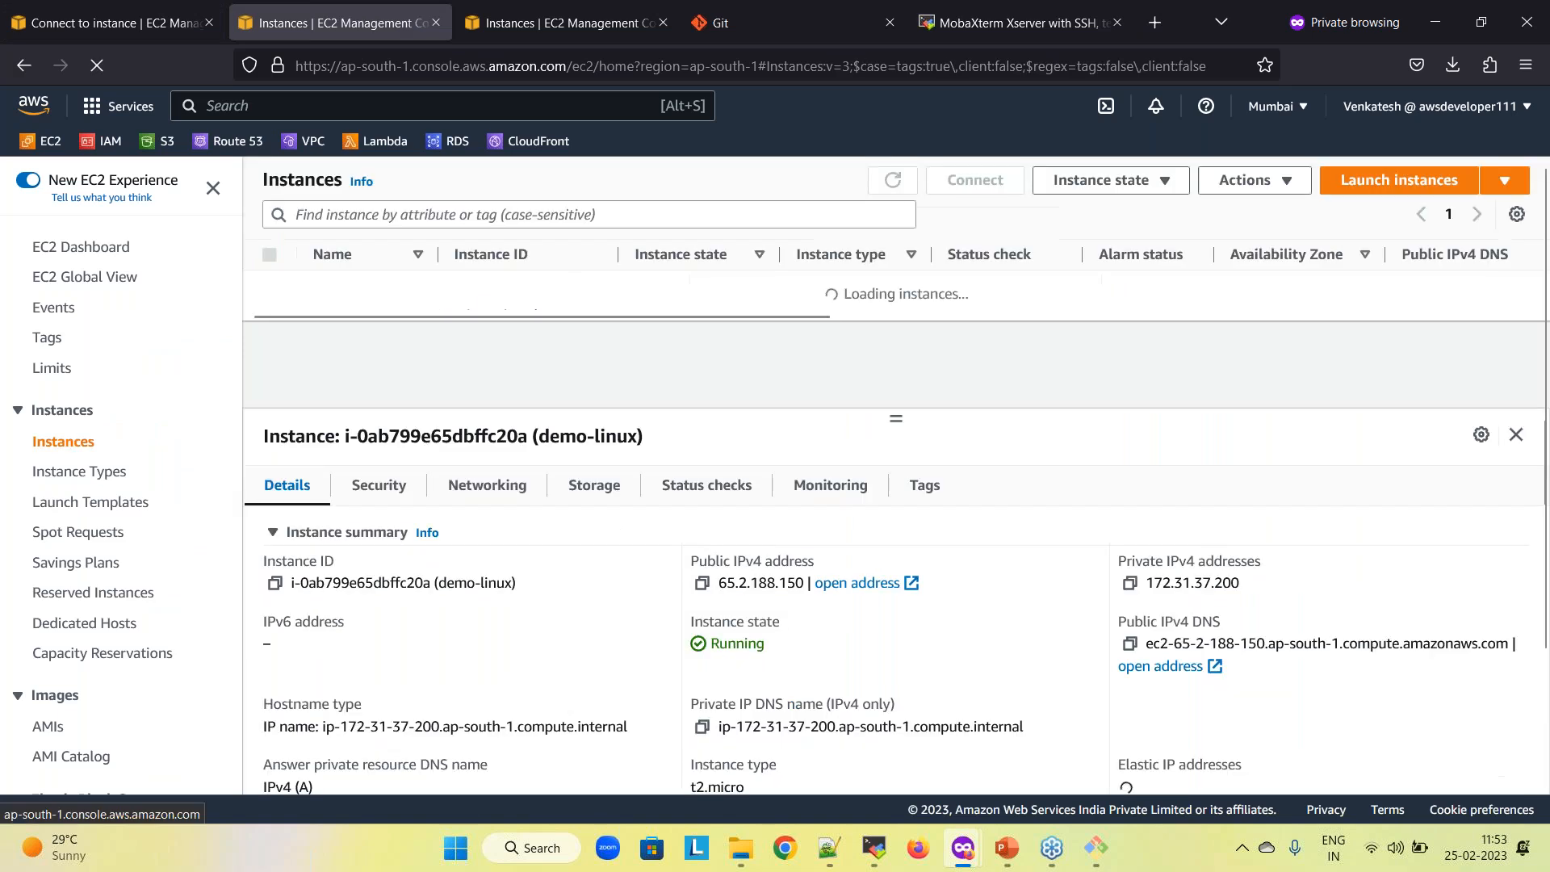
left_click(271, 288)
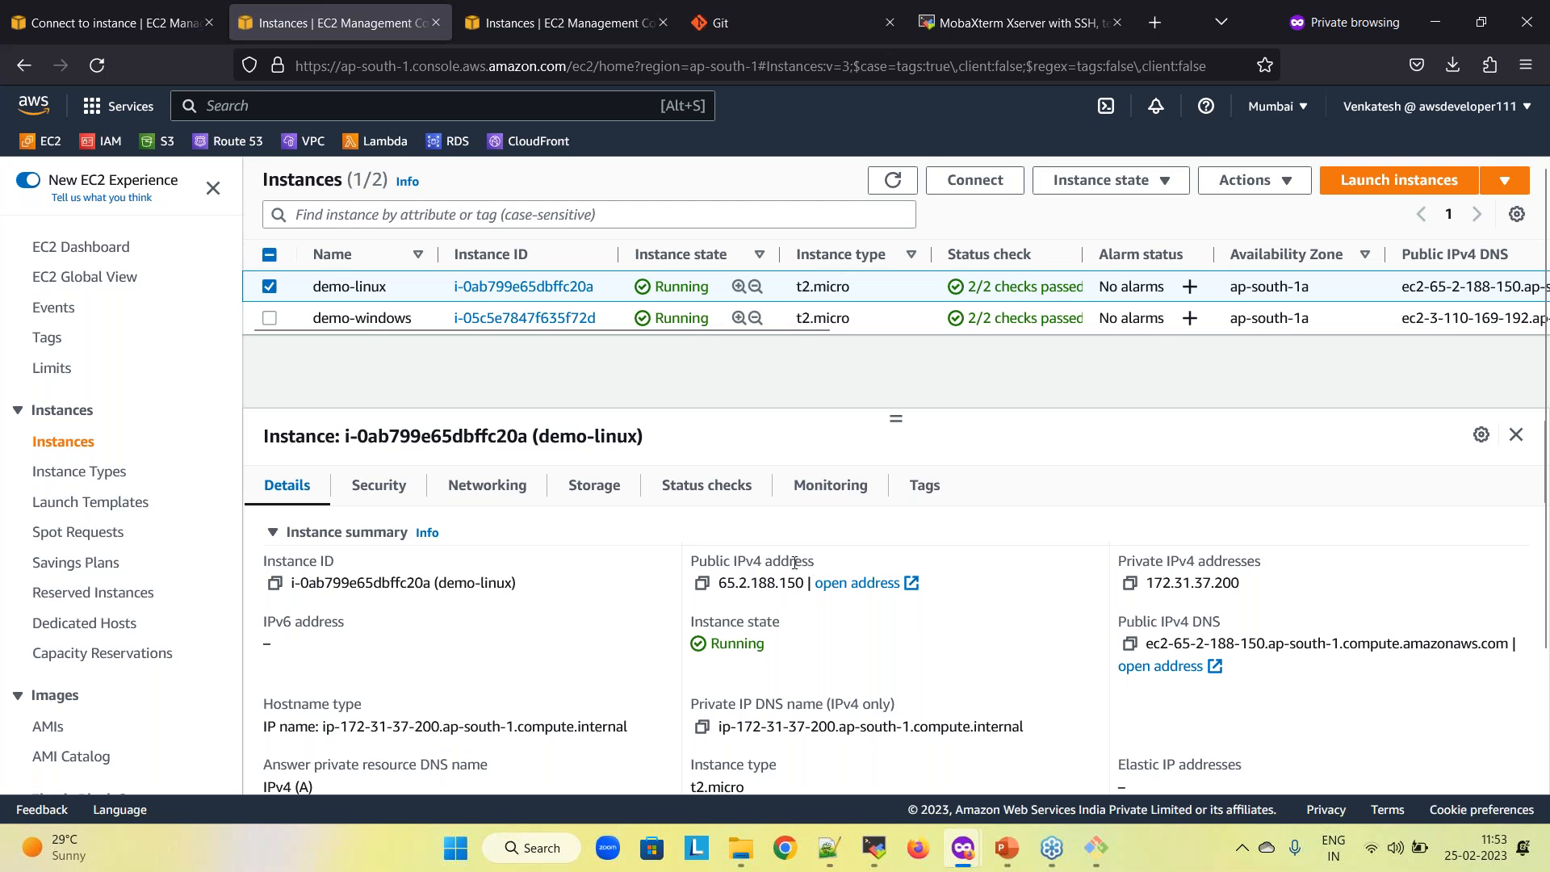
left_click(702, 582)
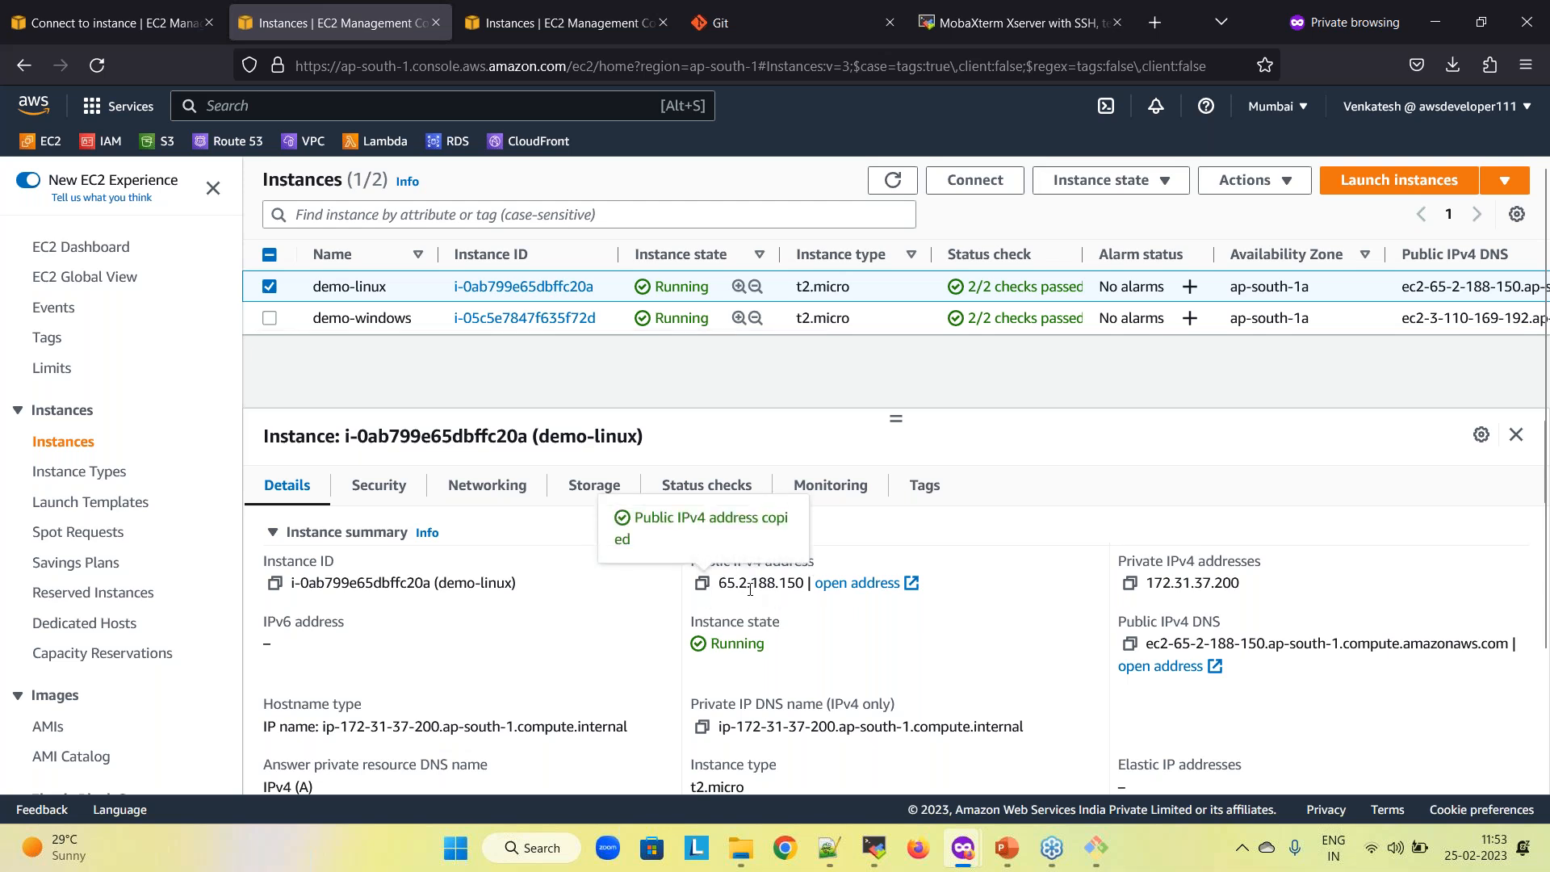
key("alt+Tab")
key("ctrl+v")
key("alt+Tab")
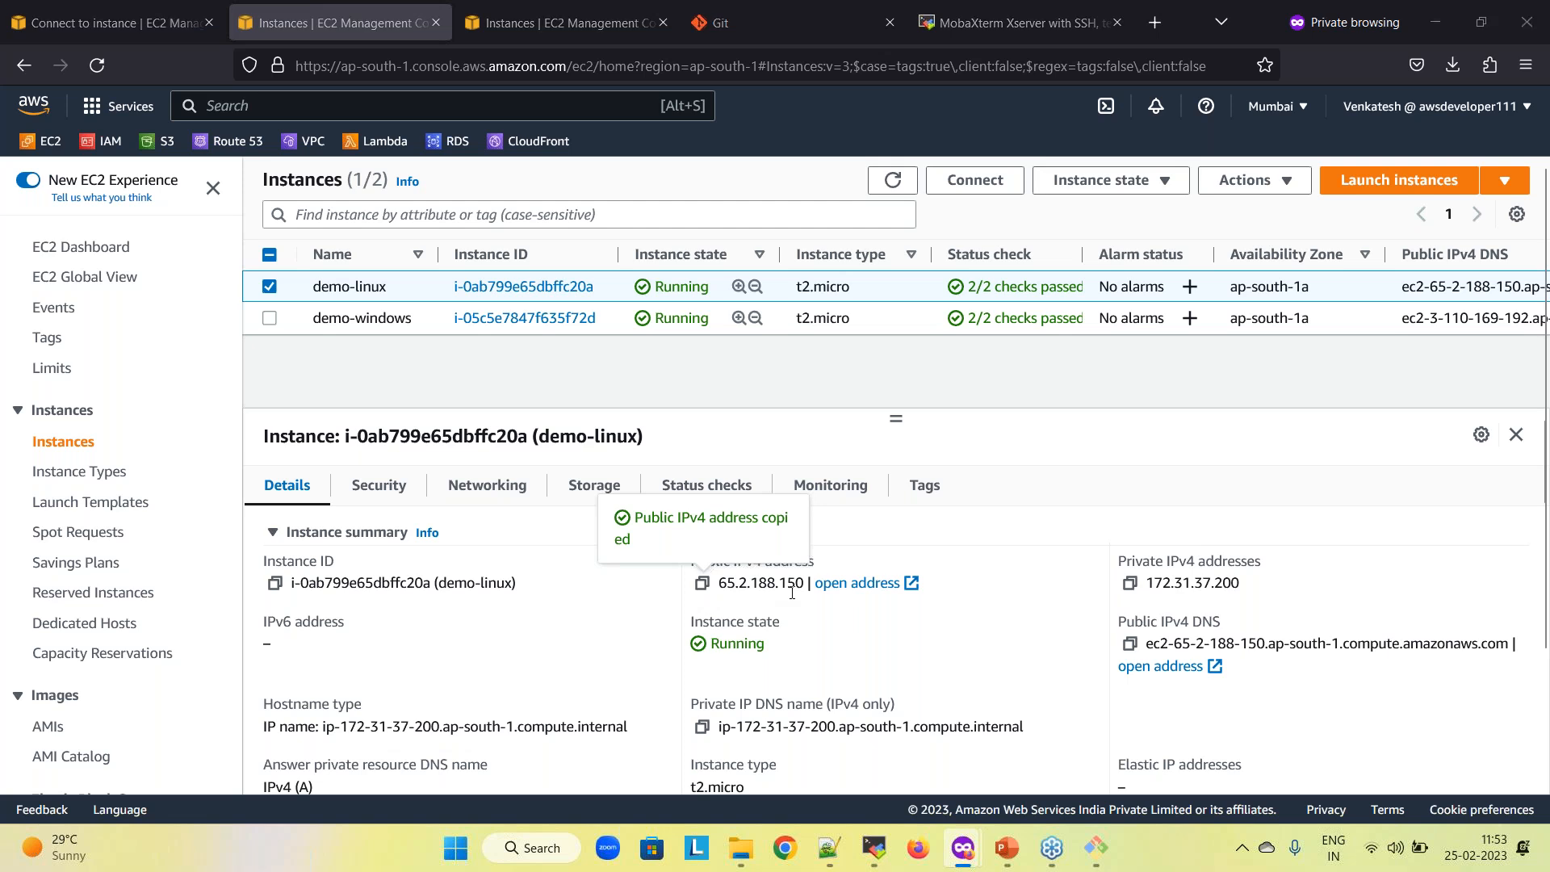
key("alt+Tab")
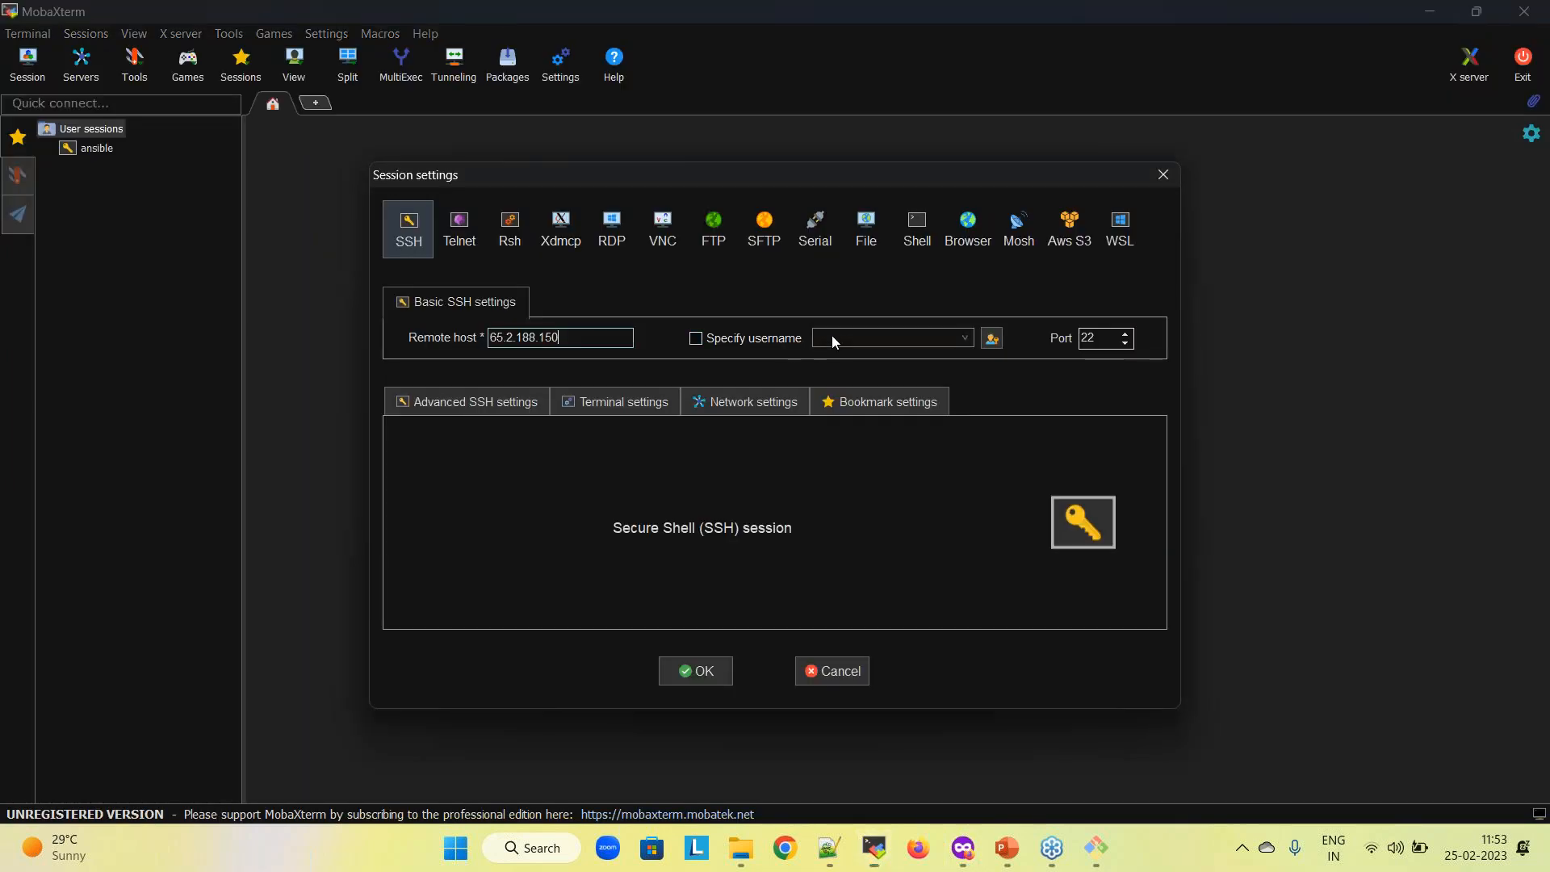
Enable a specified username for the SSH session and set it to ec2-user
left_click(718, 338)
left_click(880, 339)
left_click_drag(879, 341, 797, 340)
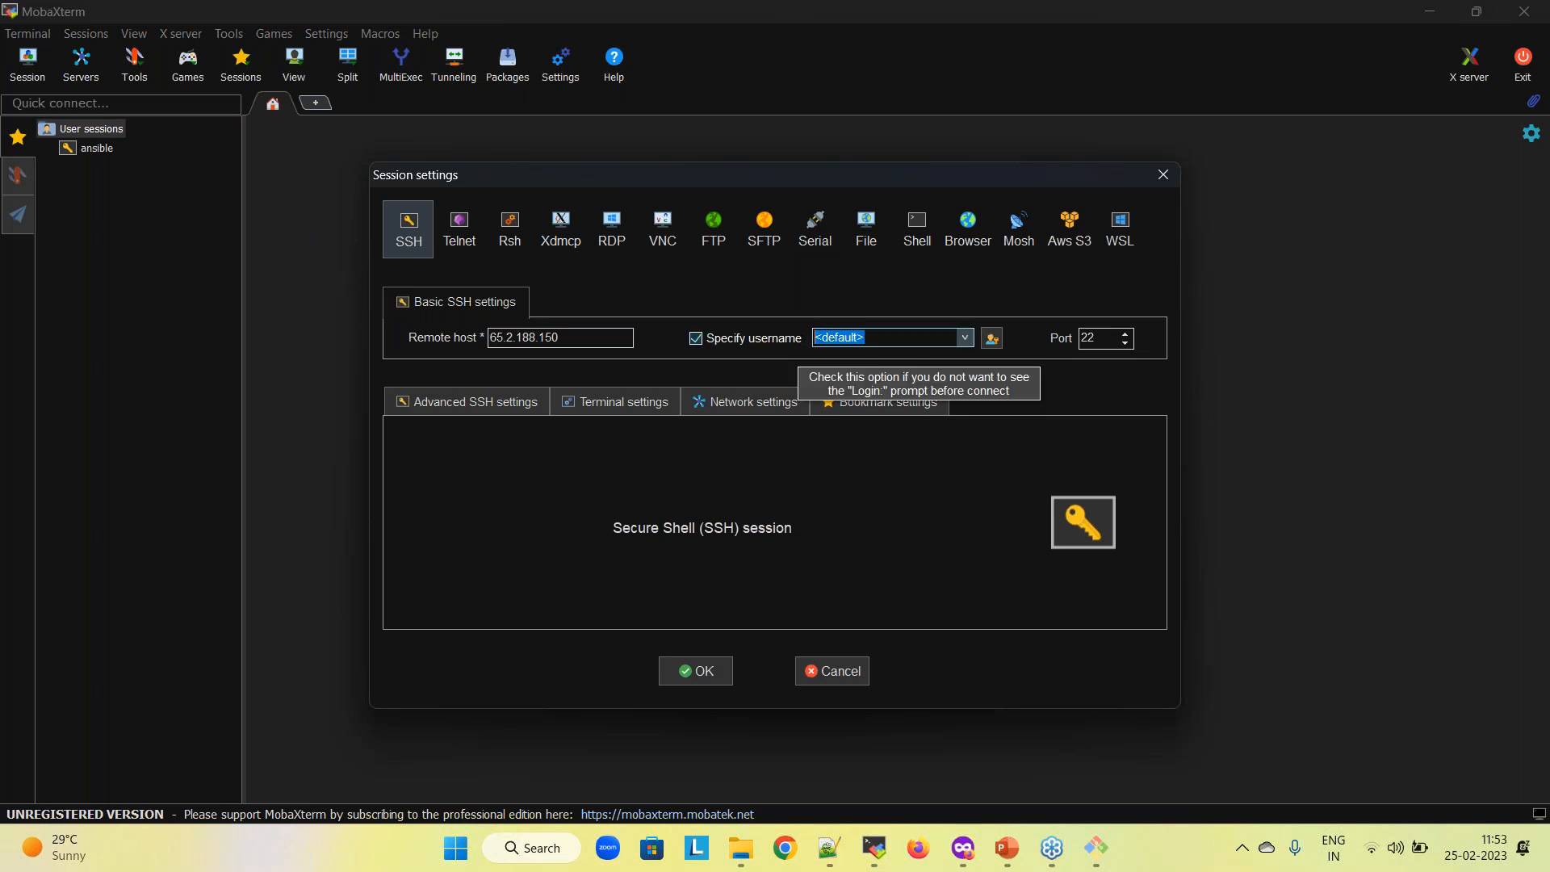
type("ec2-user")
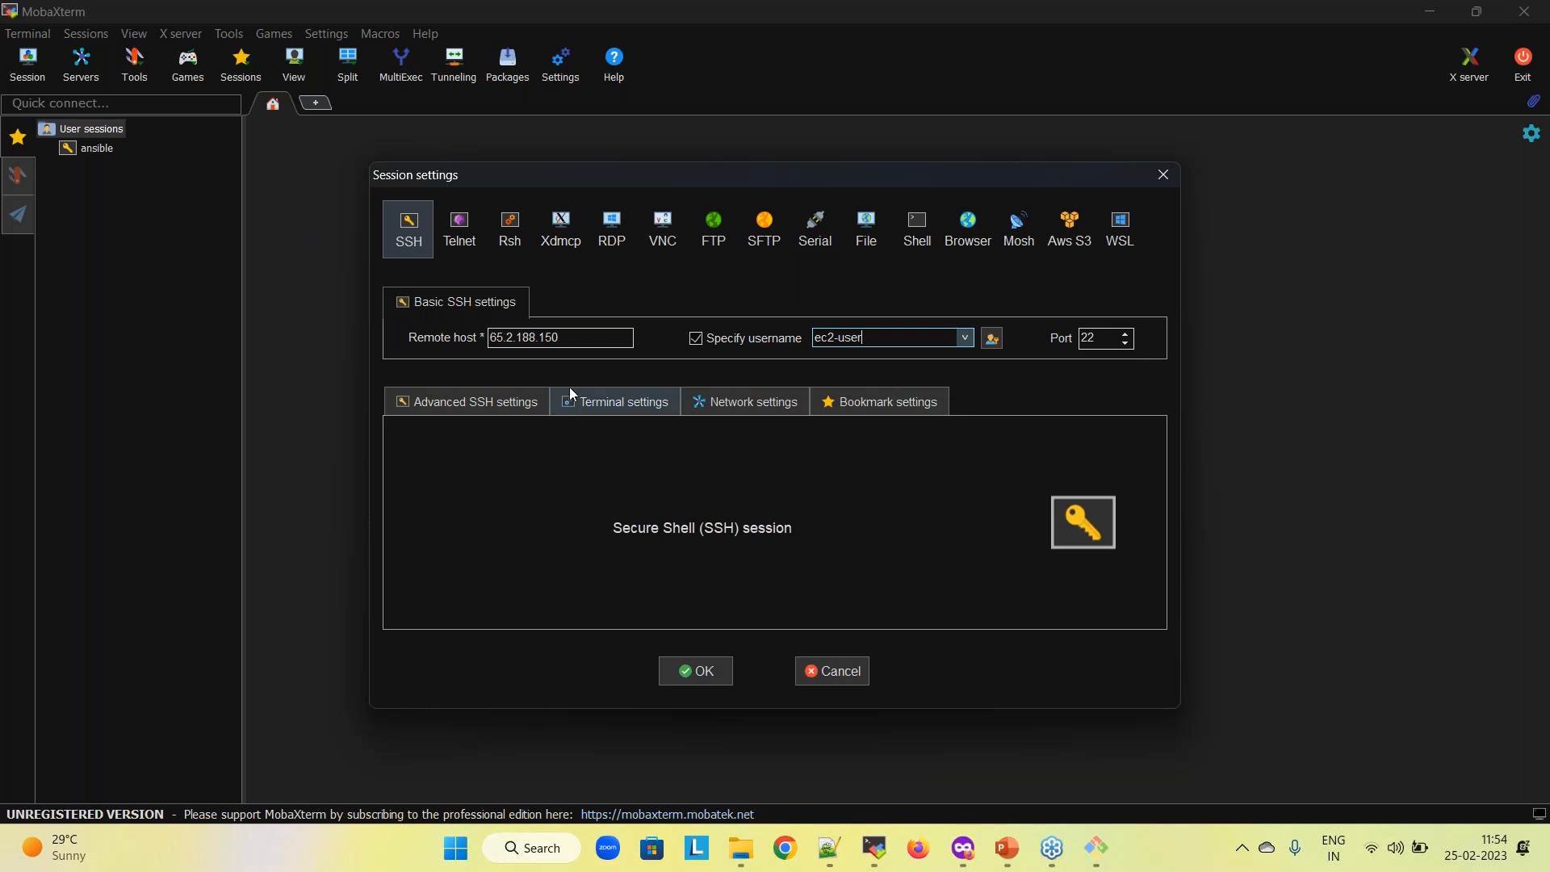
Enable private key login in the advanced SSH settings and select demo-mumbai-kp.pem from FireFoxDownloads as the key file
left_click(442, 405)
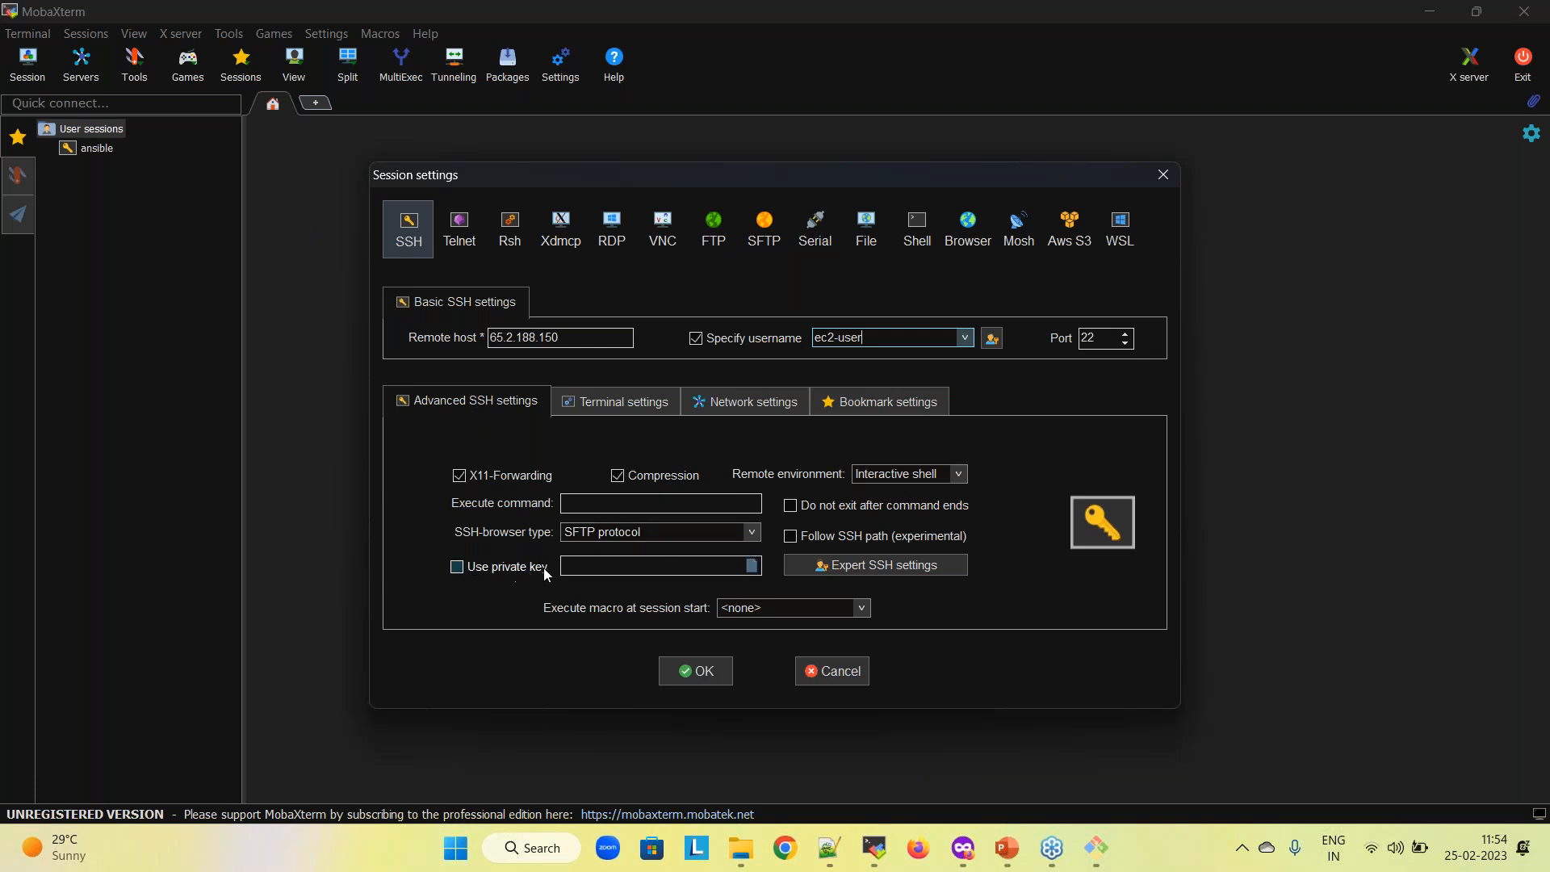
left_click(456, 567)
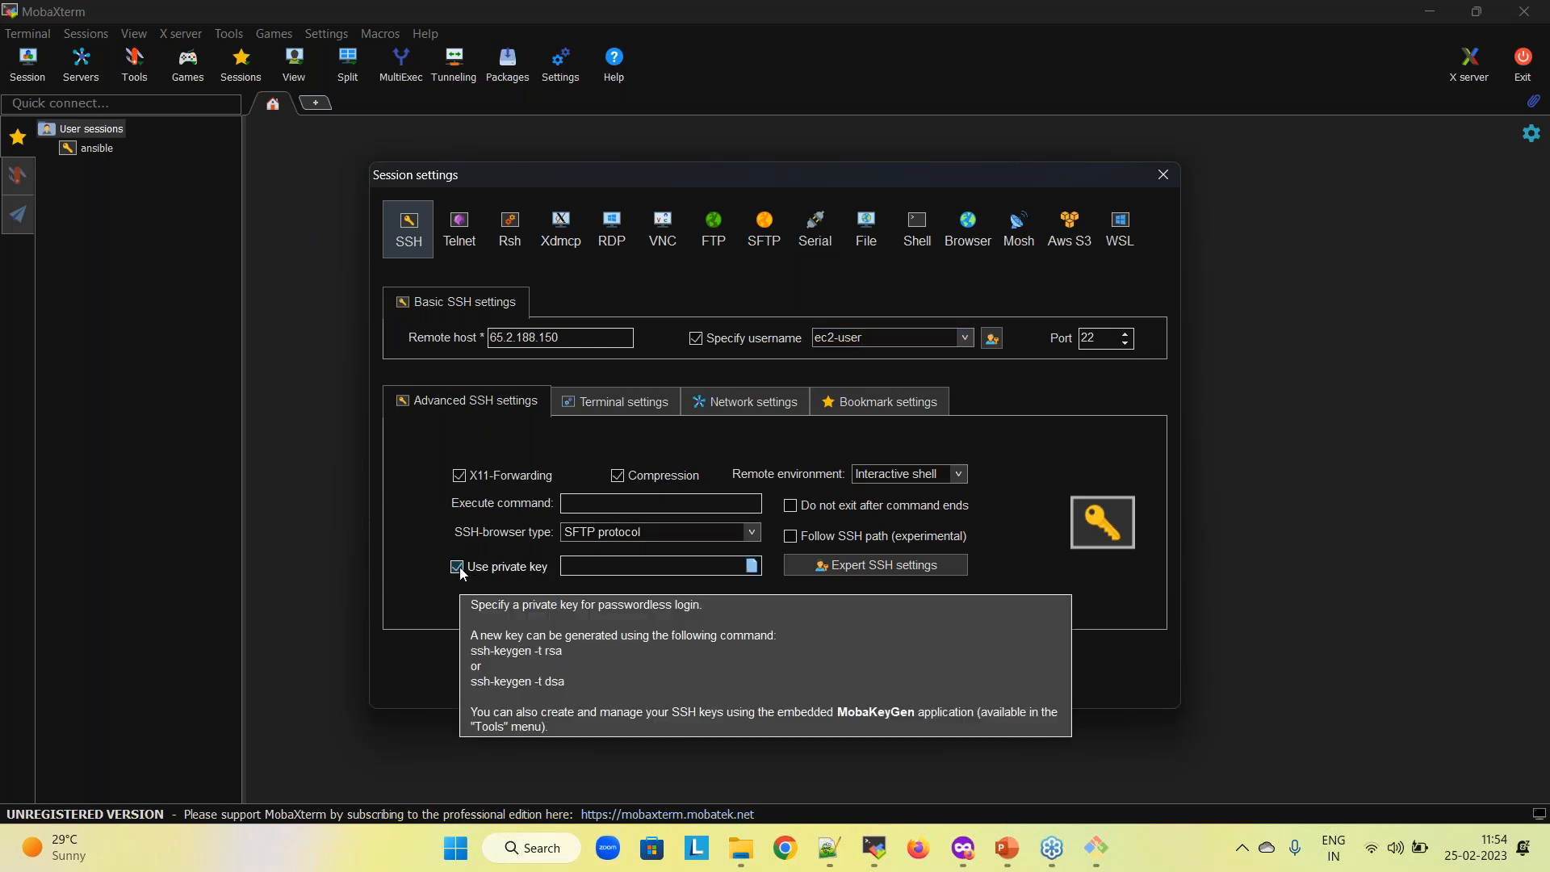
left_click(753, 566)
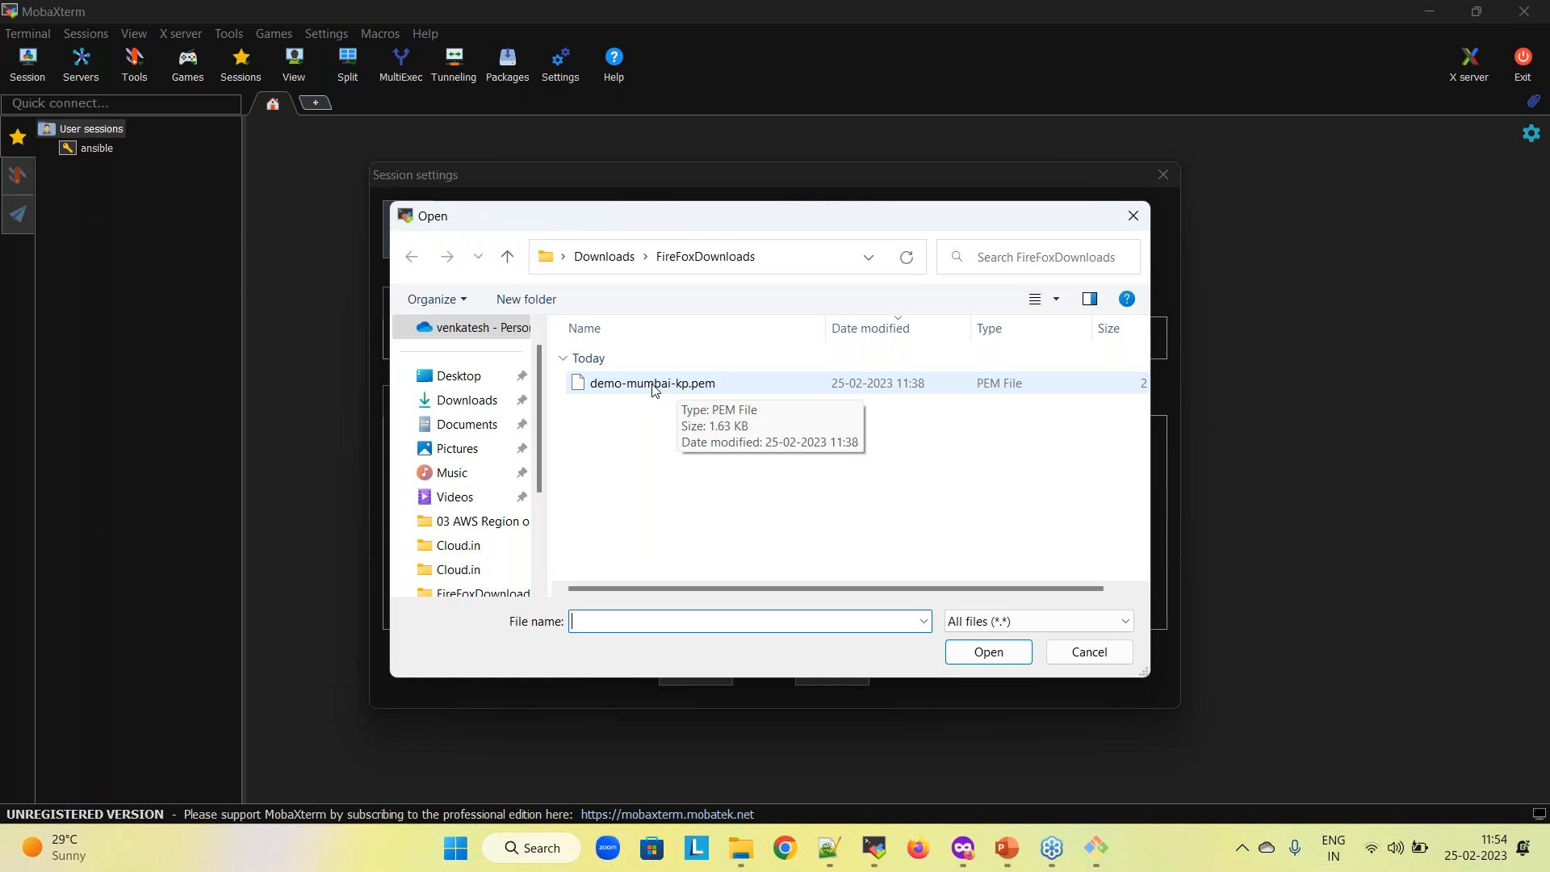
left_click(657, 390)
left_click(985, 659)
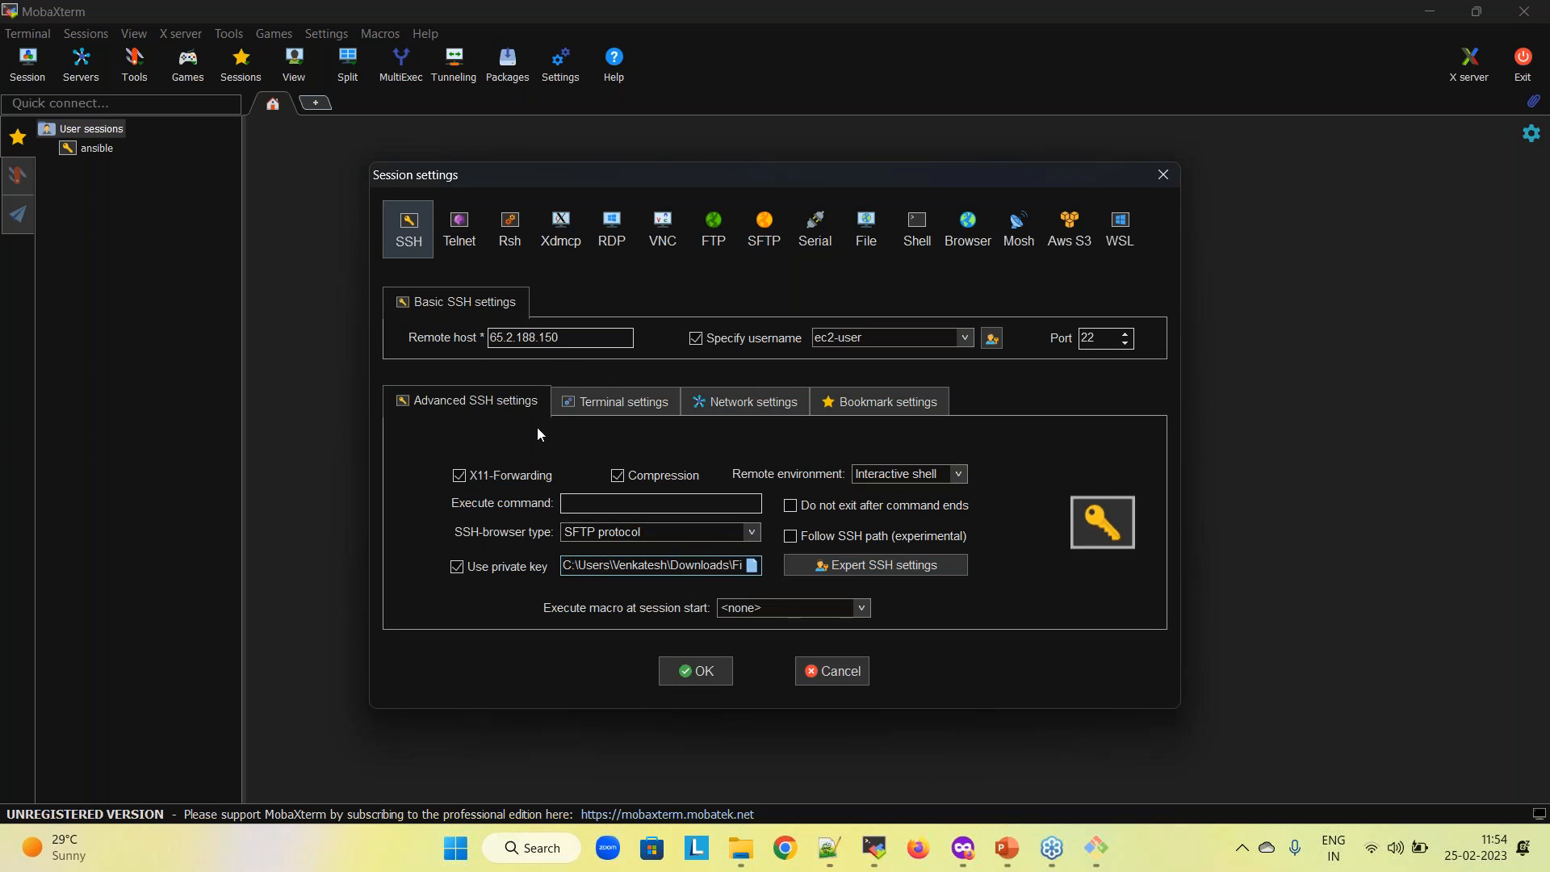
Connect the configured SSH session, trusting the server's identity, and list the filesystem usage with df -h
left_click(698, 676)
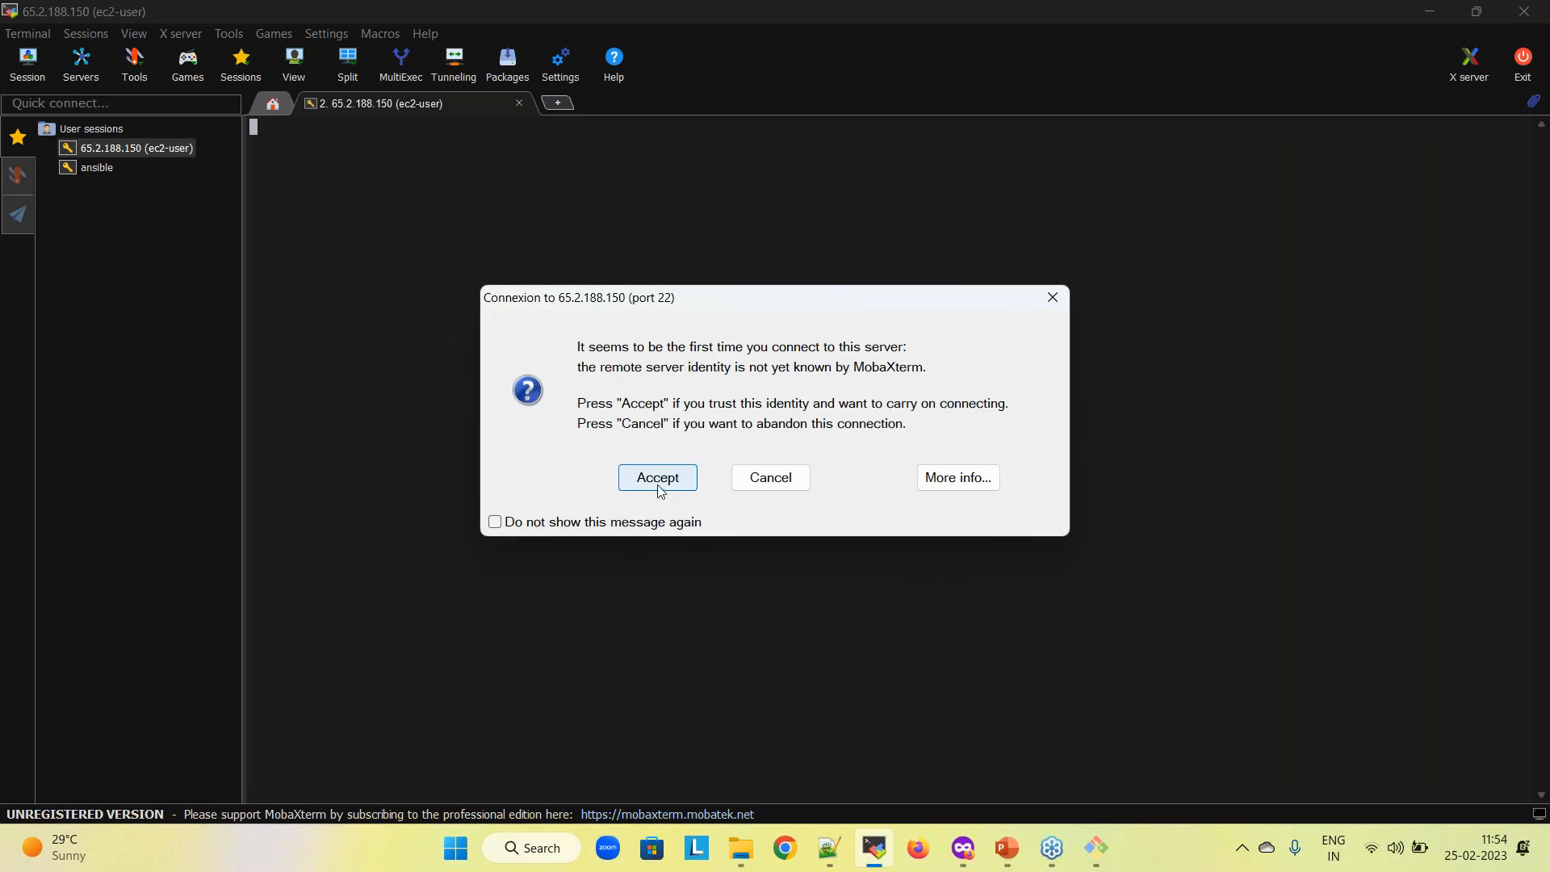
left_click(659, 480)
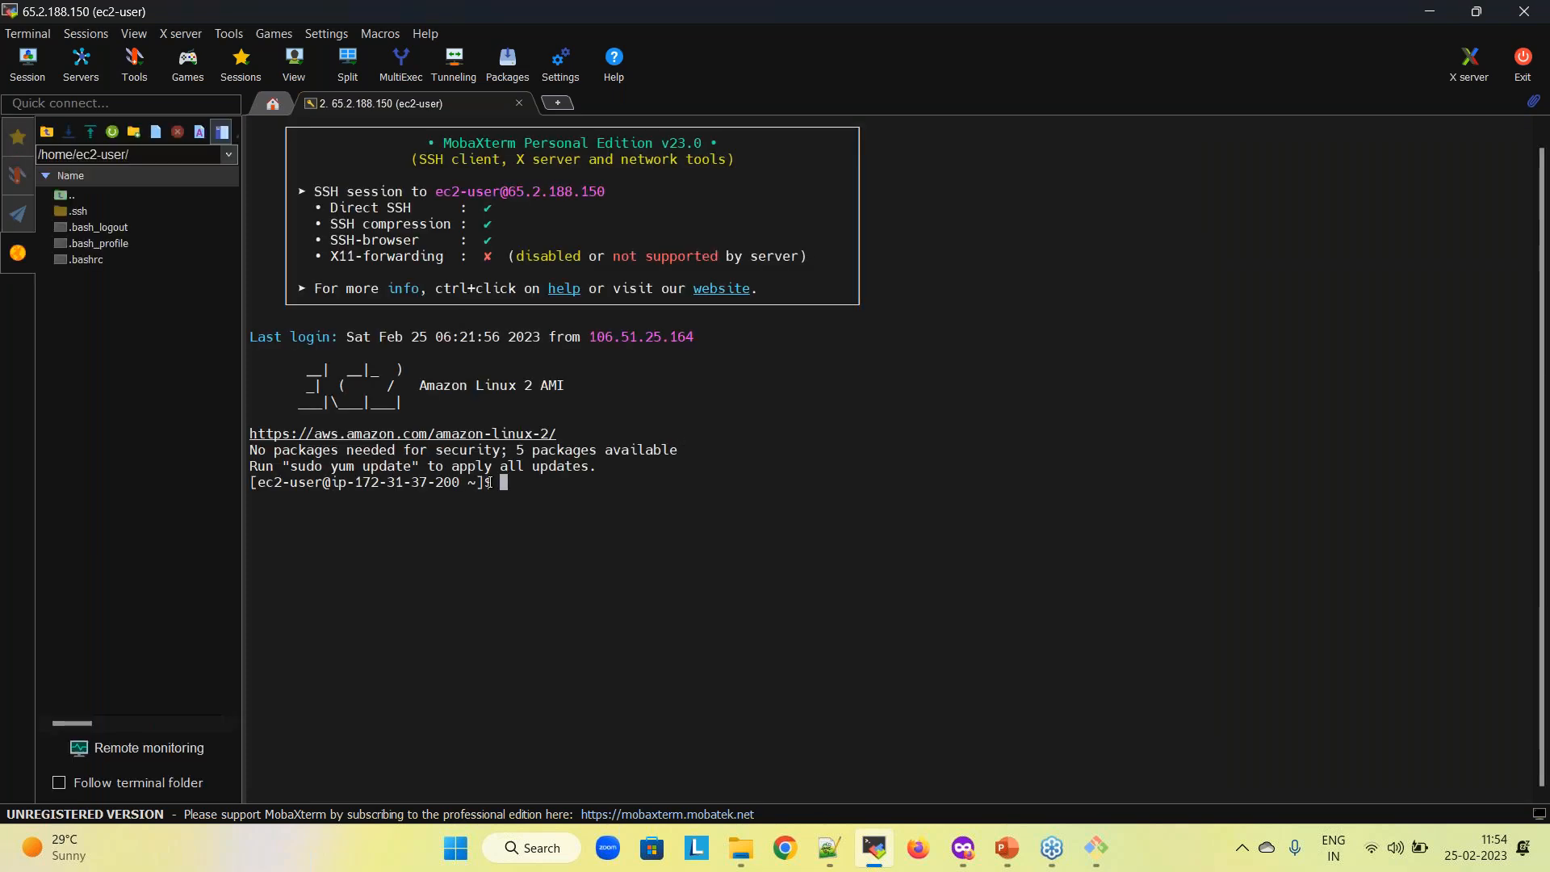
type("df -h")
key("Return")
left_click_drag(582, 575, 367, 546)
left_click(651, 525)
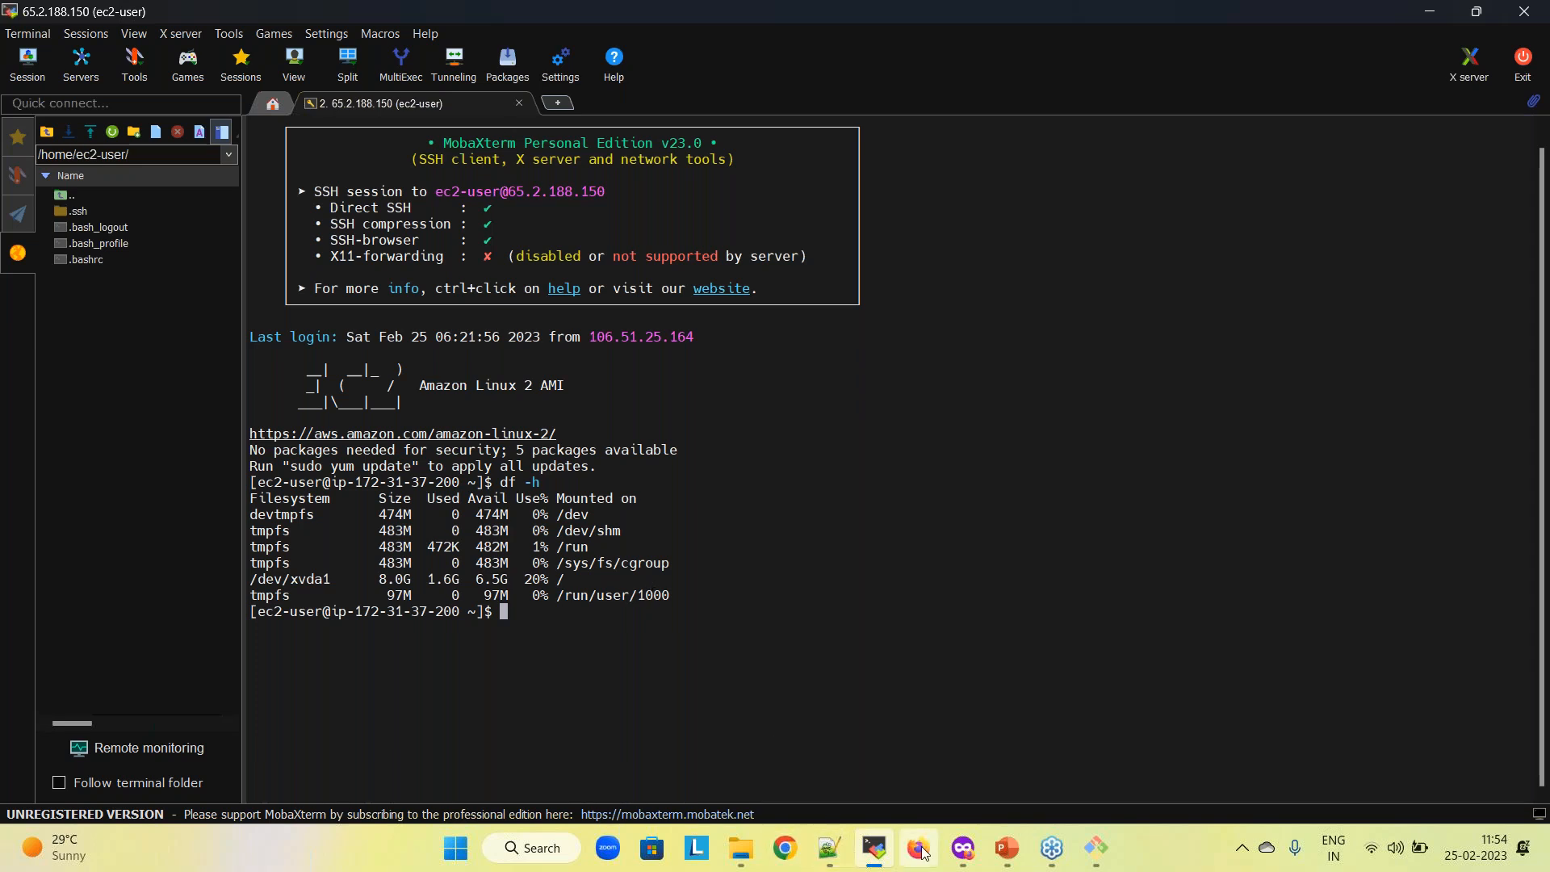
Switch to the EC2 console in Firefox, refresh the instances list, and open the RDP client connection options for demo-windows
left_click(965, 856)
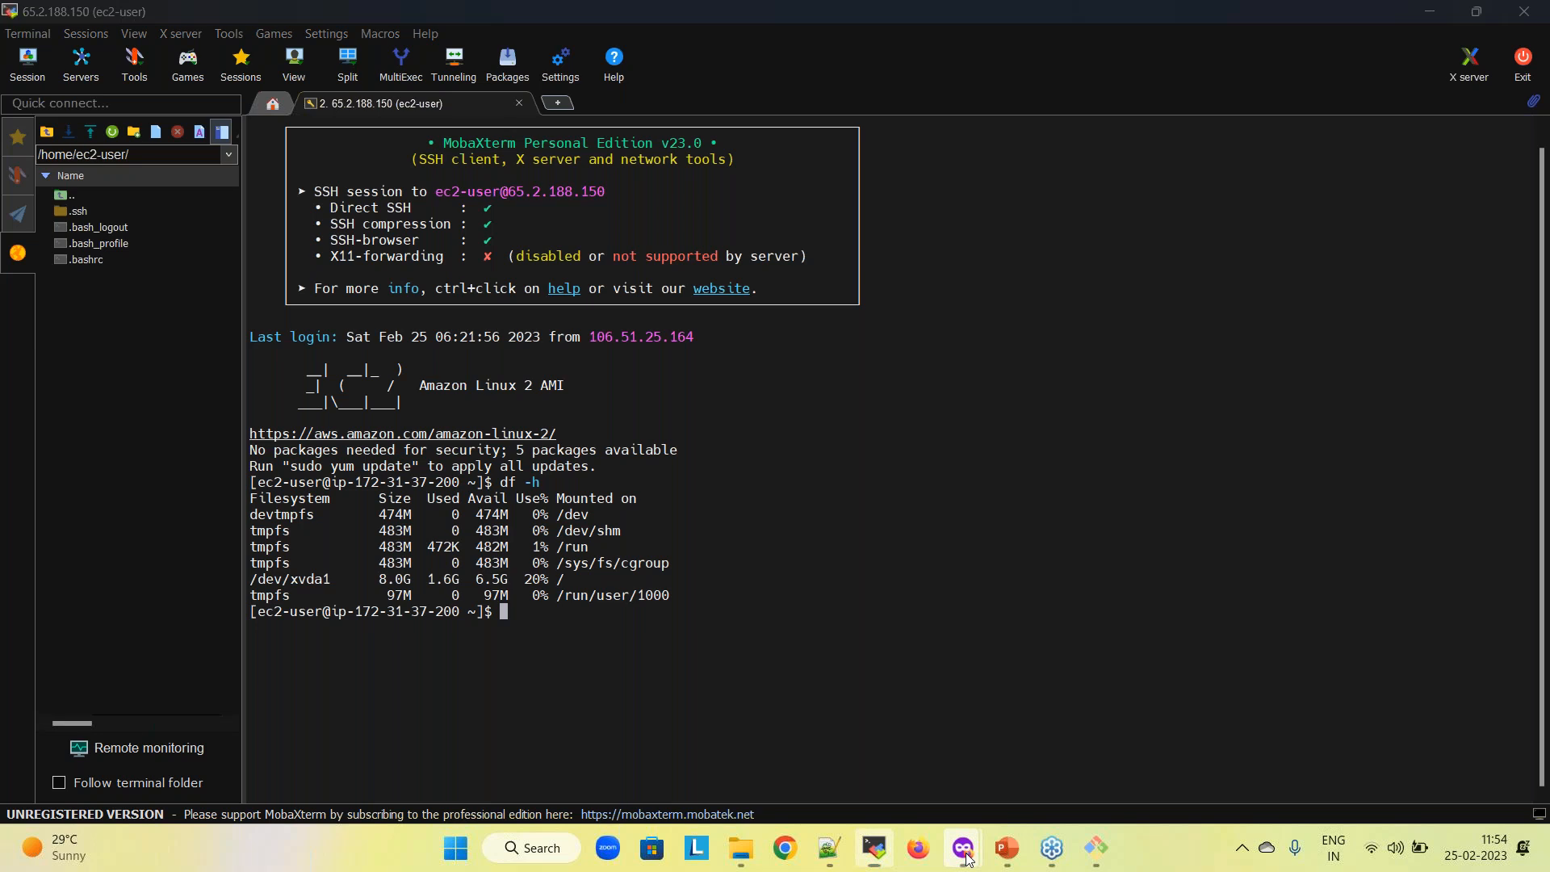
left_click(956, 763)
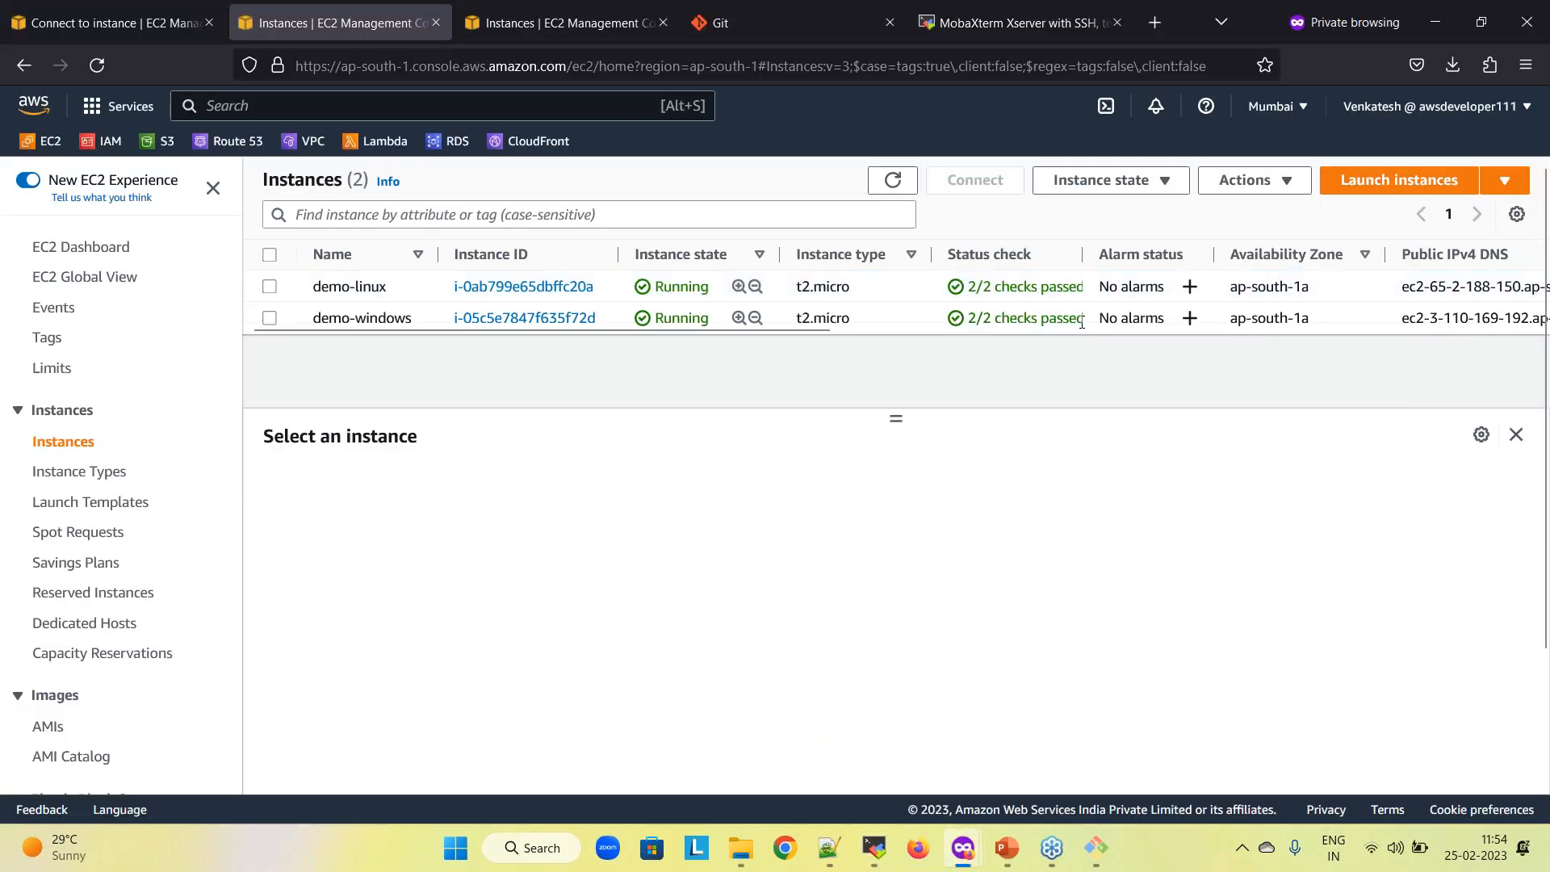
key("F5")
left_click(269, 319)
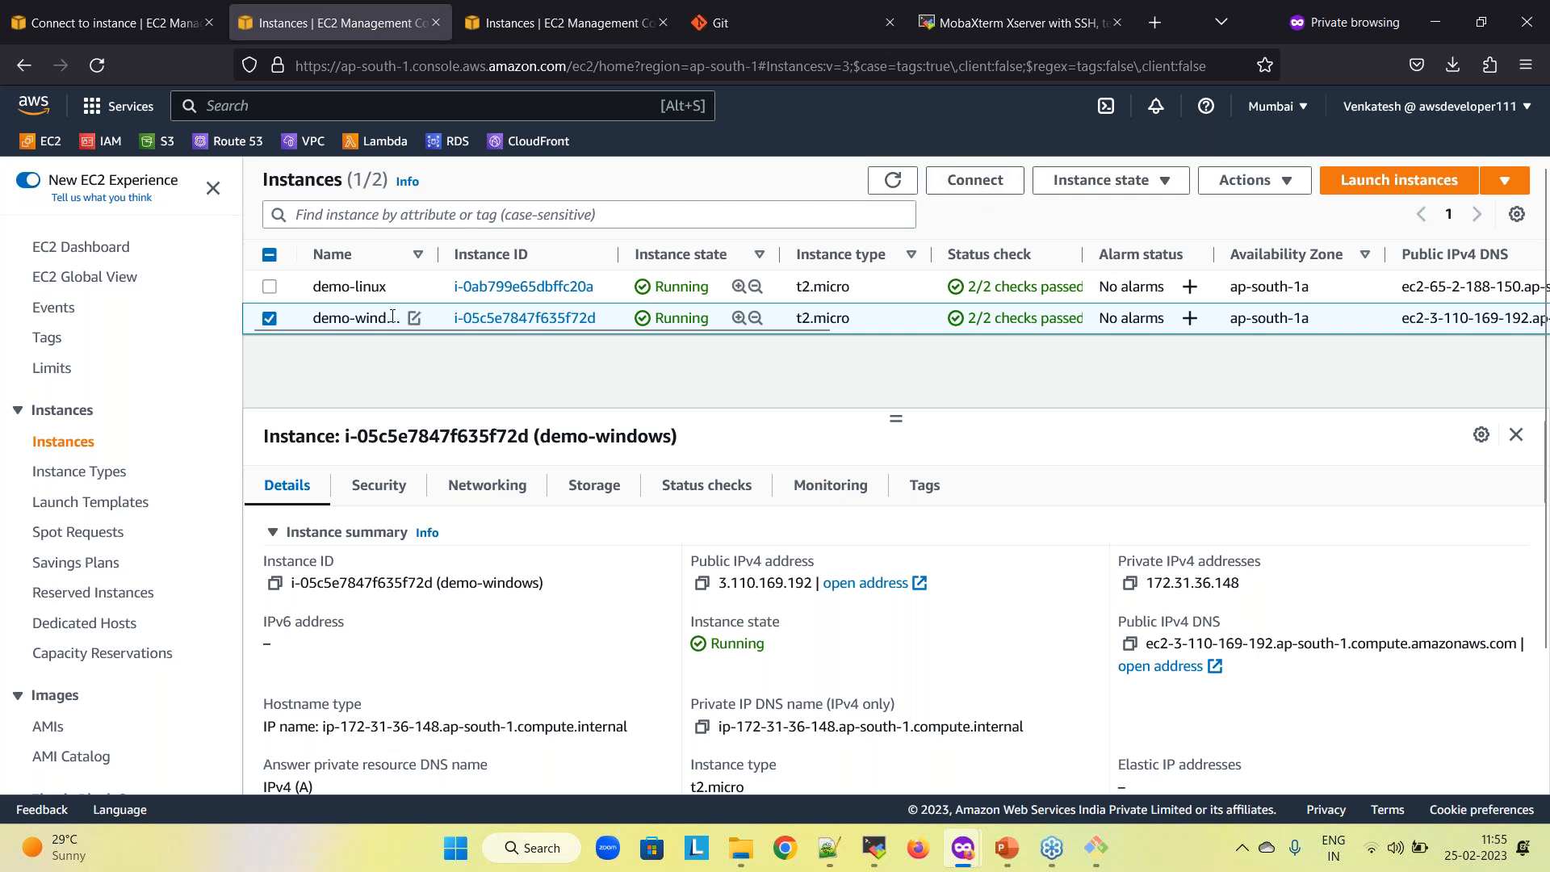
left_click(975, 181)
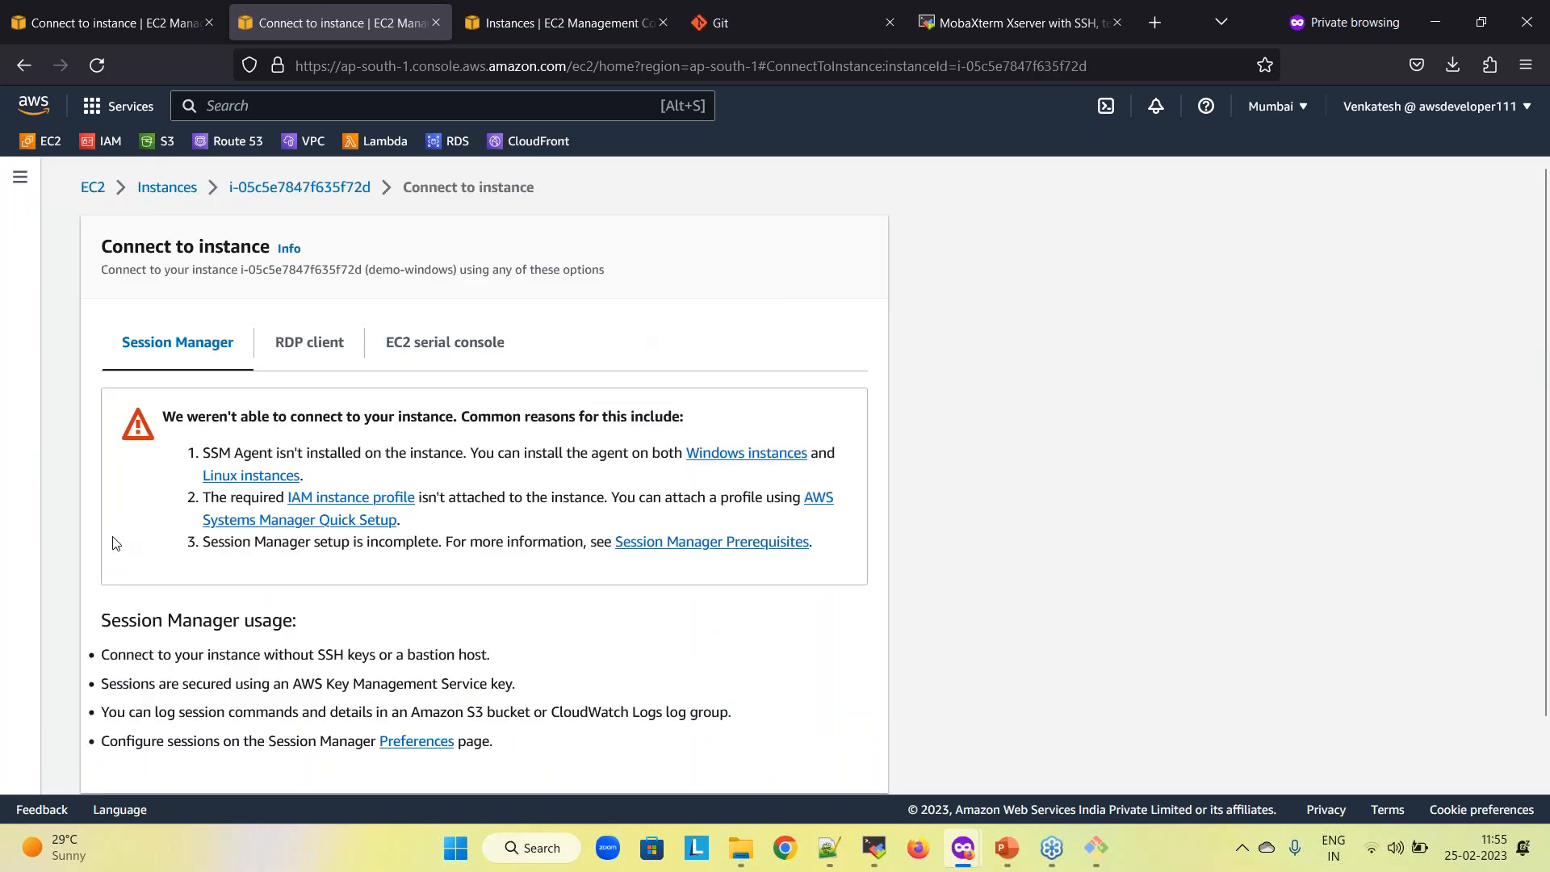
left_click(311, 347)
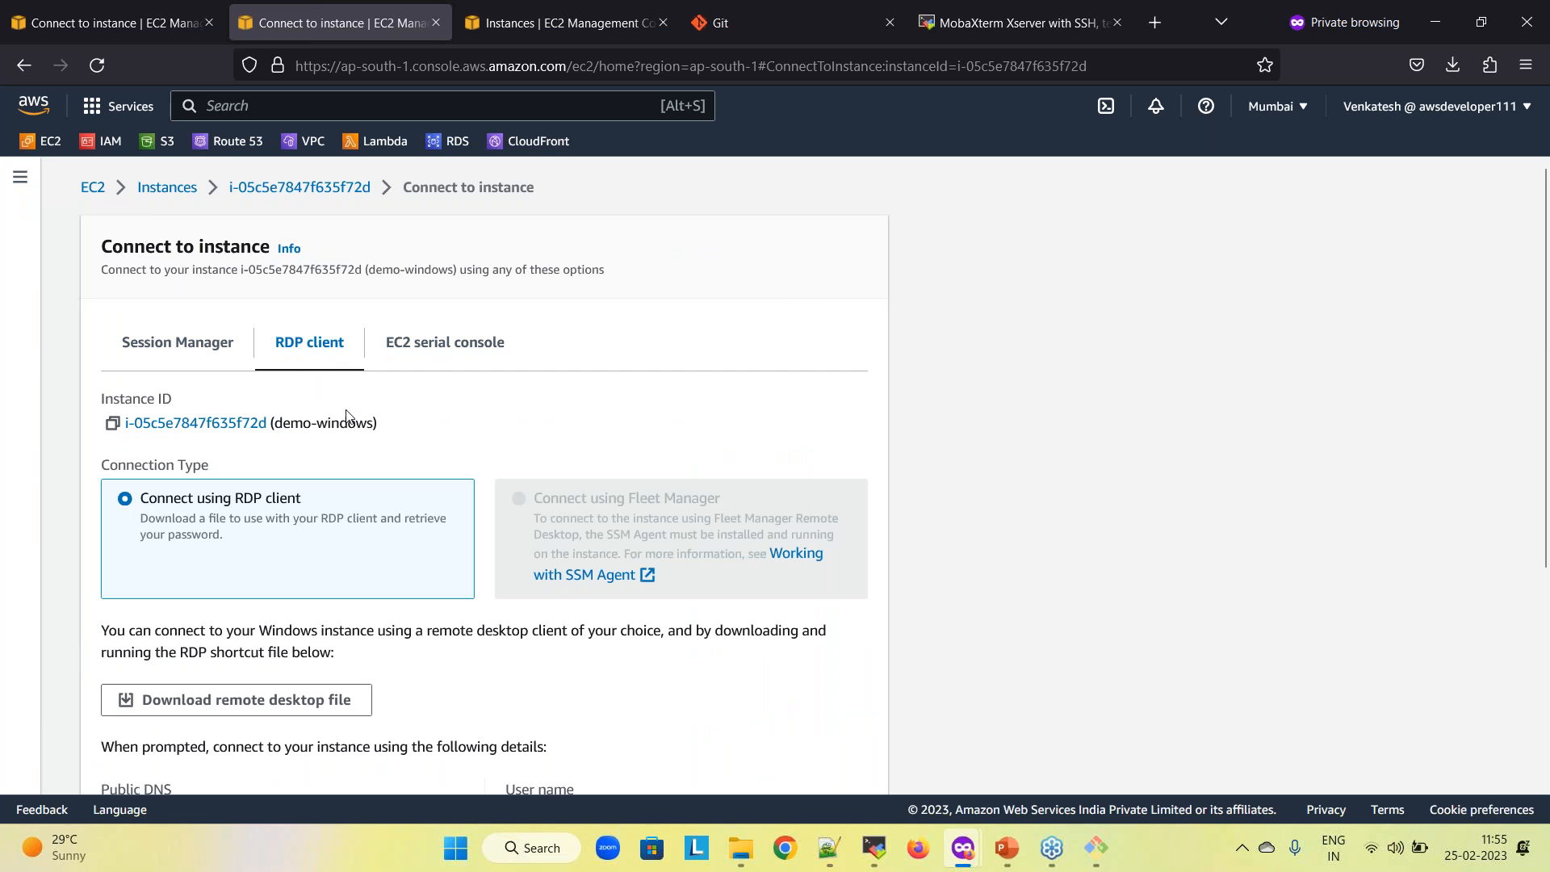
Review the RDP connection details for demo-windows, then open its Windows password retrieval and check the associated key pair
scroll(313, 315, "down", 2)
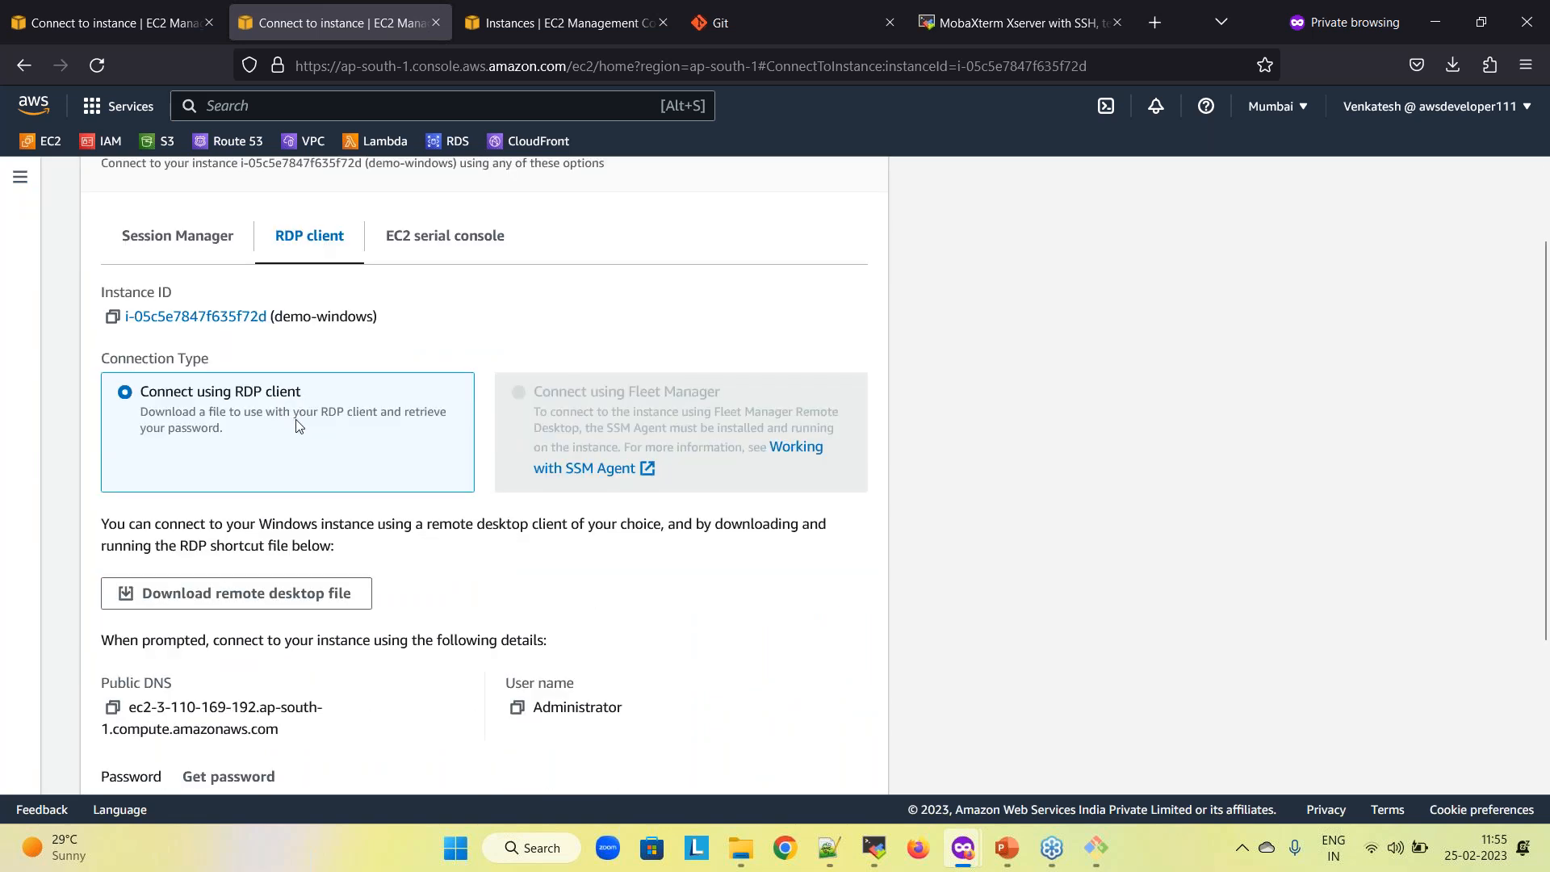
scroll(297, 424, "down", 2)
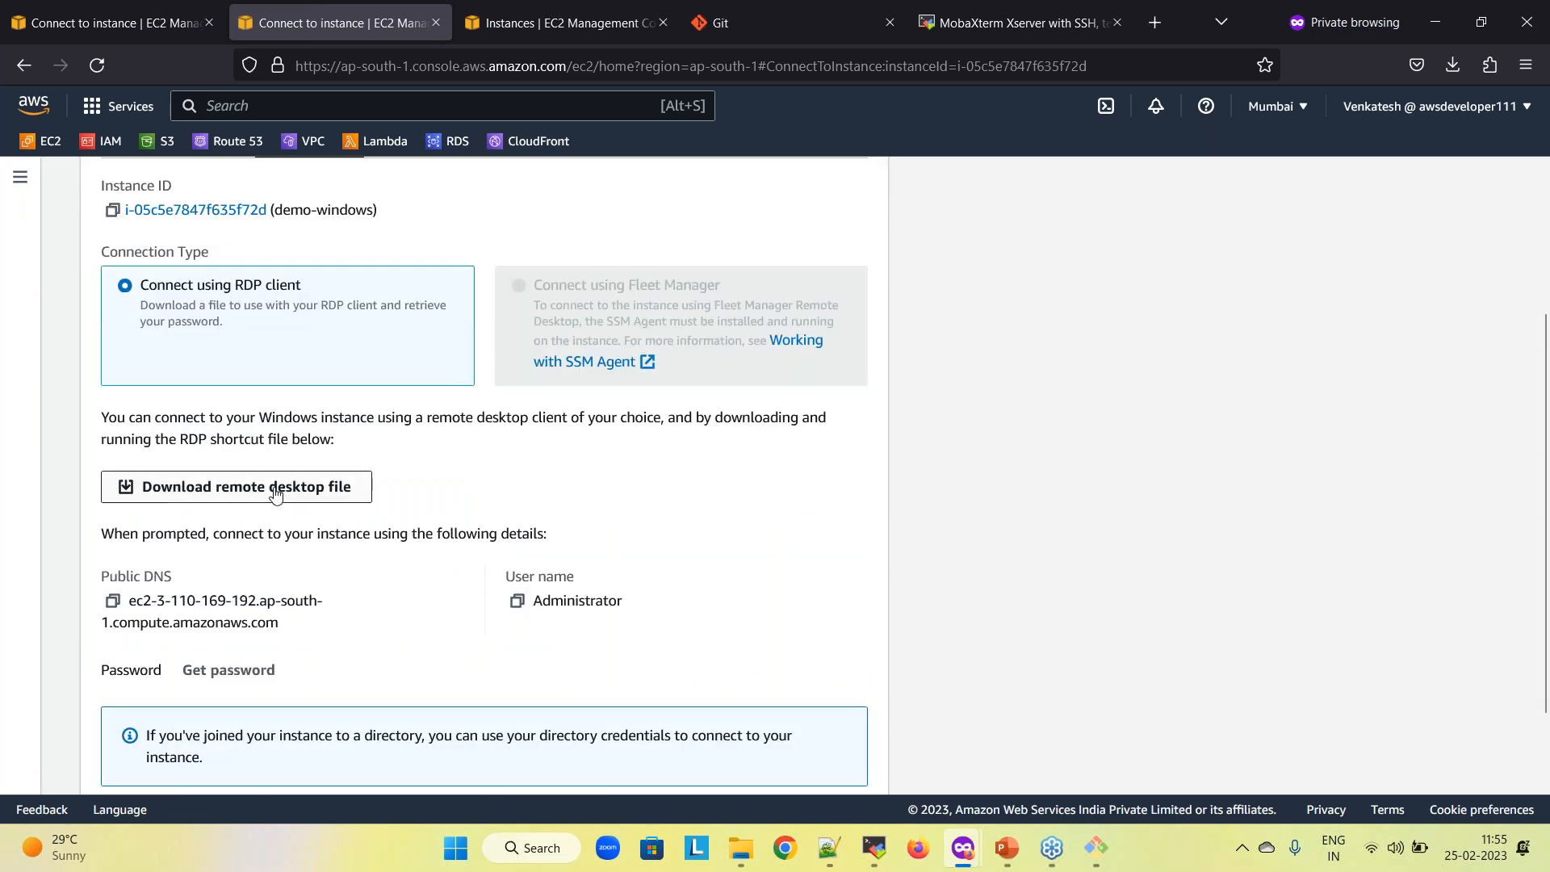
scroll(409, 369, "up", 4)
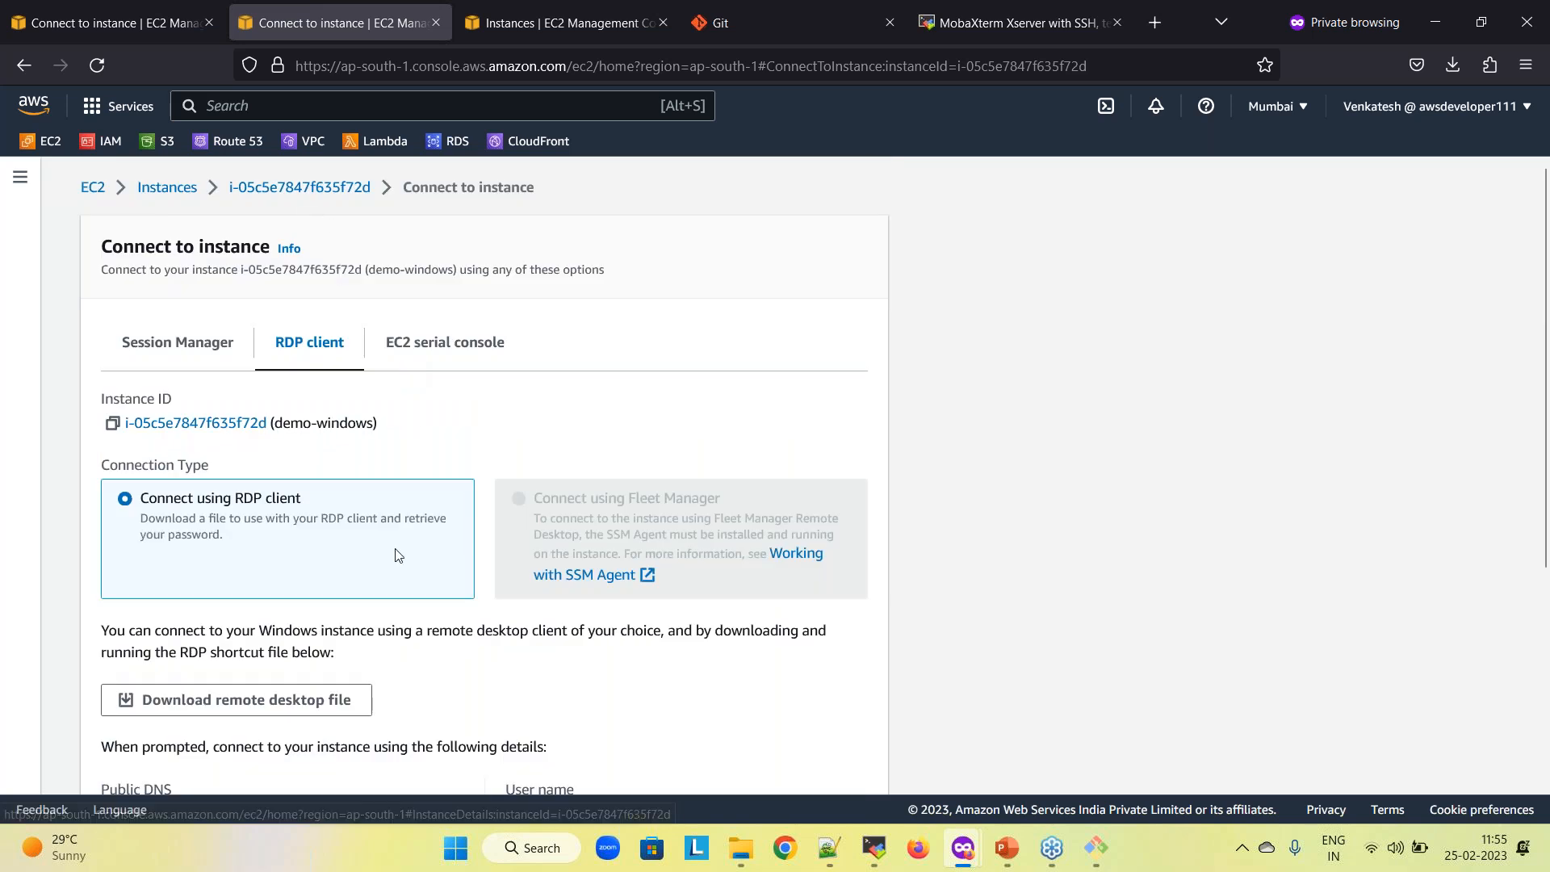
scroll(396, 555, "down", 1)
scroll(396, 554, "down", 3)
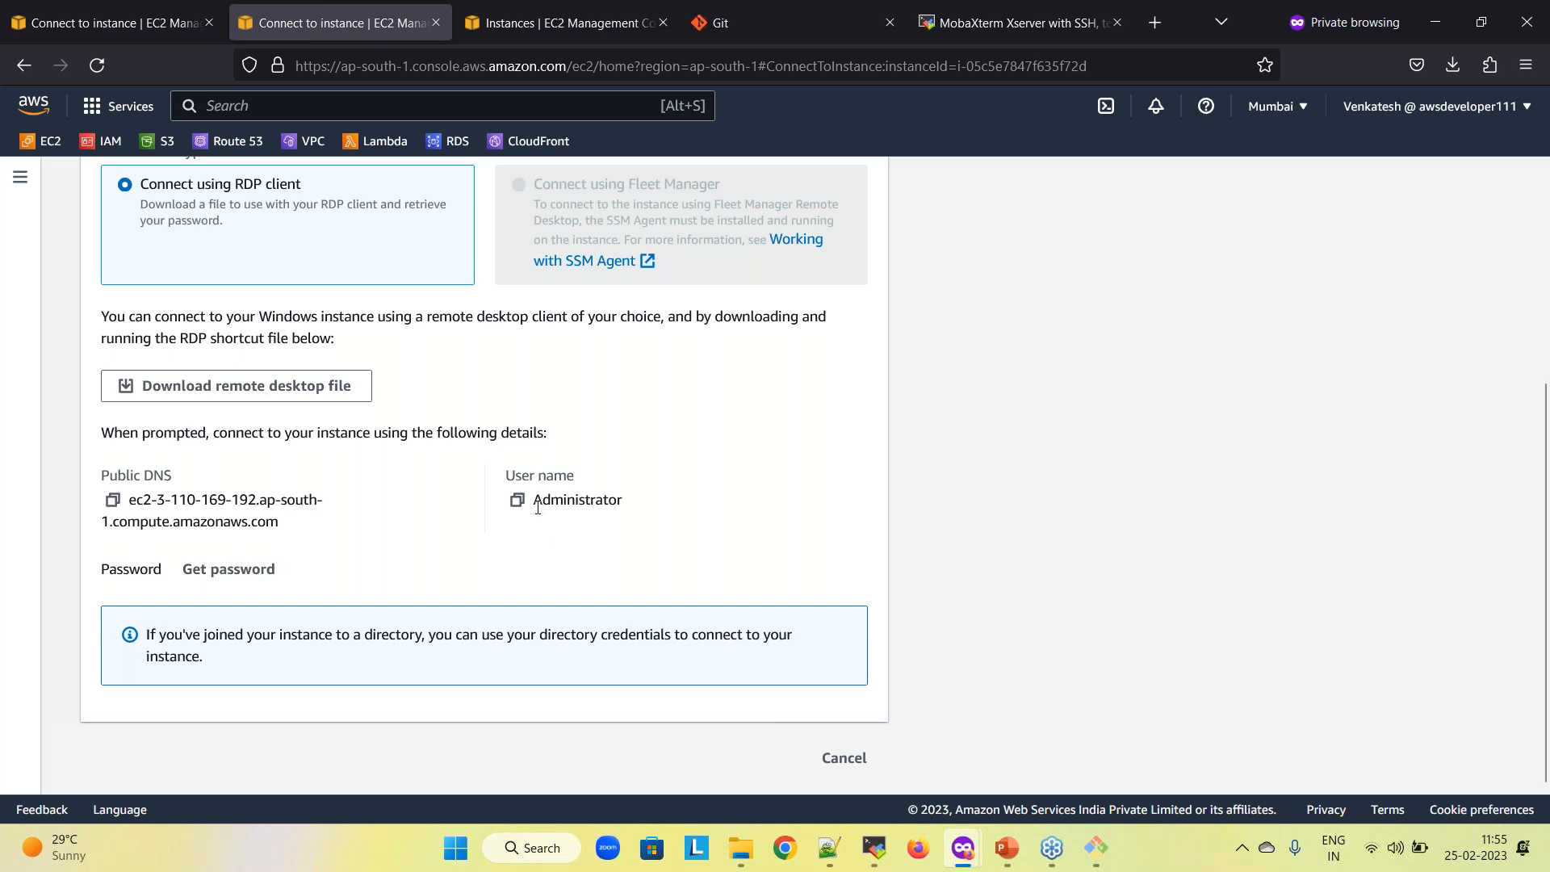
left_click(254, 573)
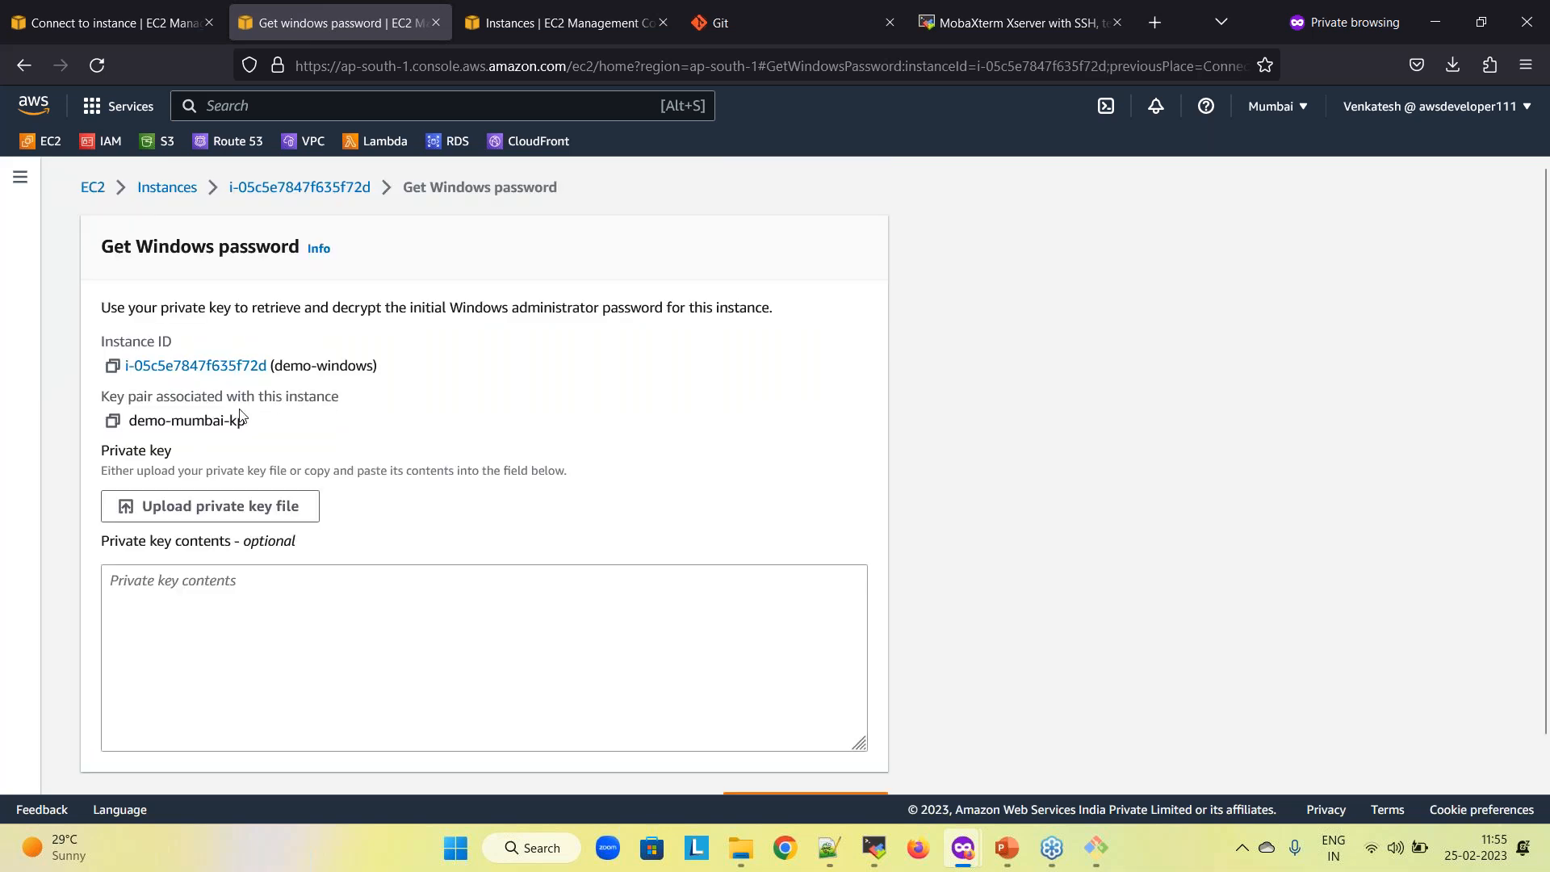
scroll(178, 389, "down", 1)
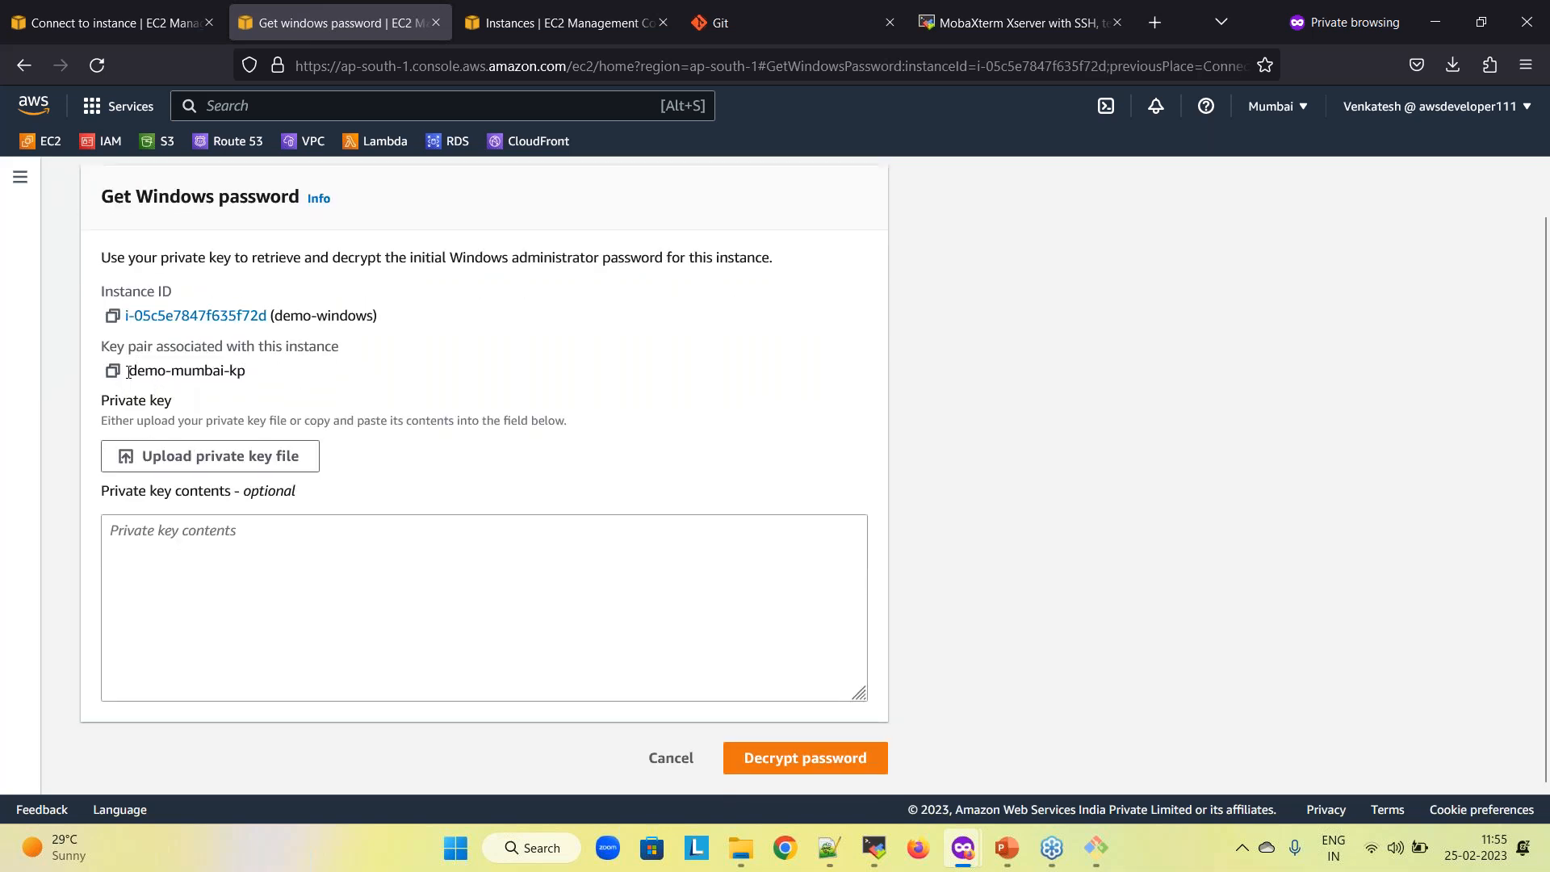
left_click_drag(125, 371, 257, 373)
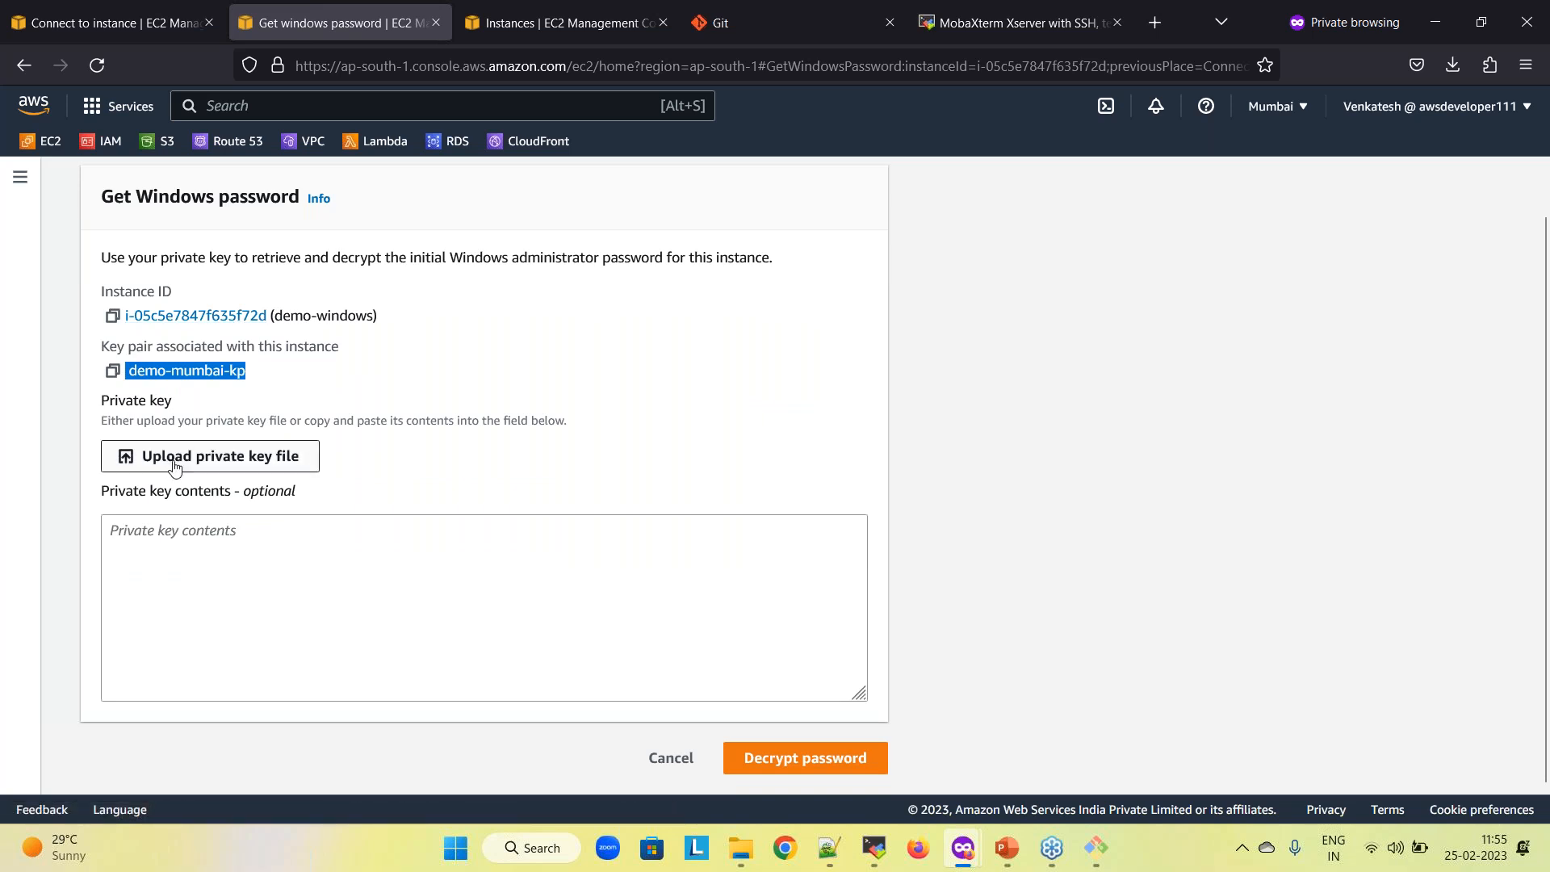
Upload demo-mumbai-kp.pem from Downloads\FireFoxDownloads as the private key for the Windows password
left_click(252, 464)
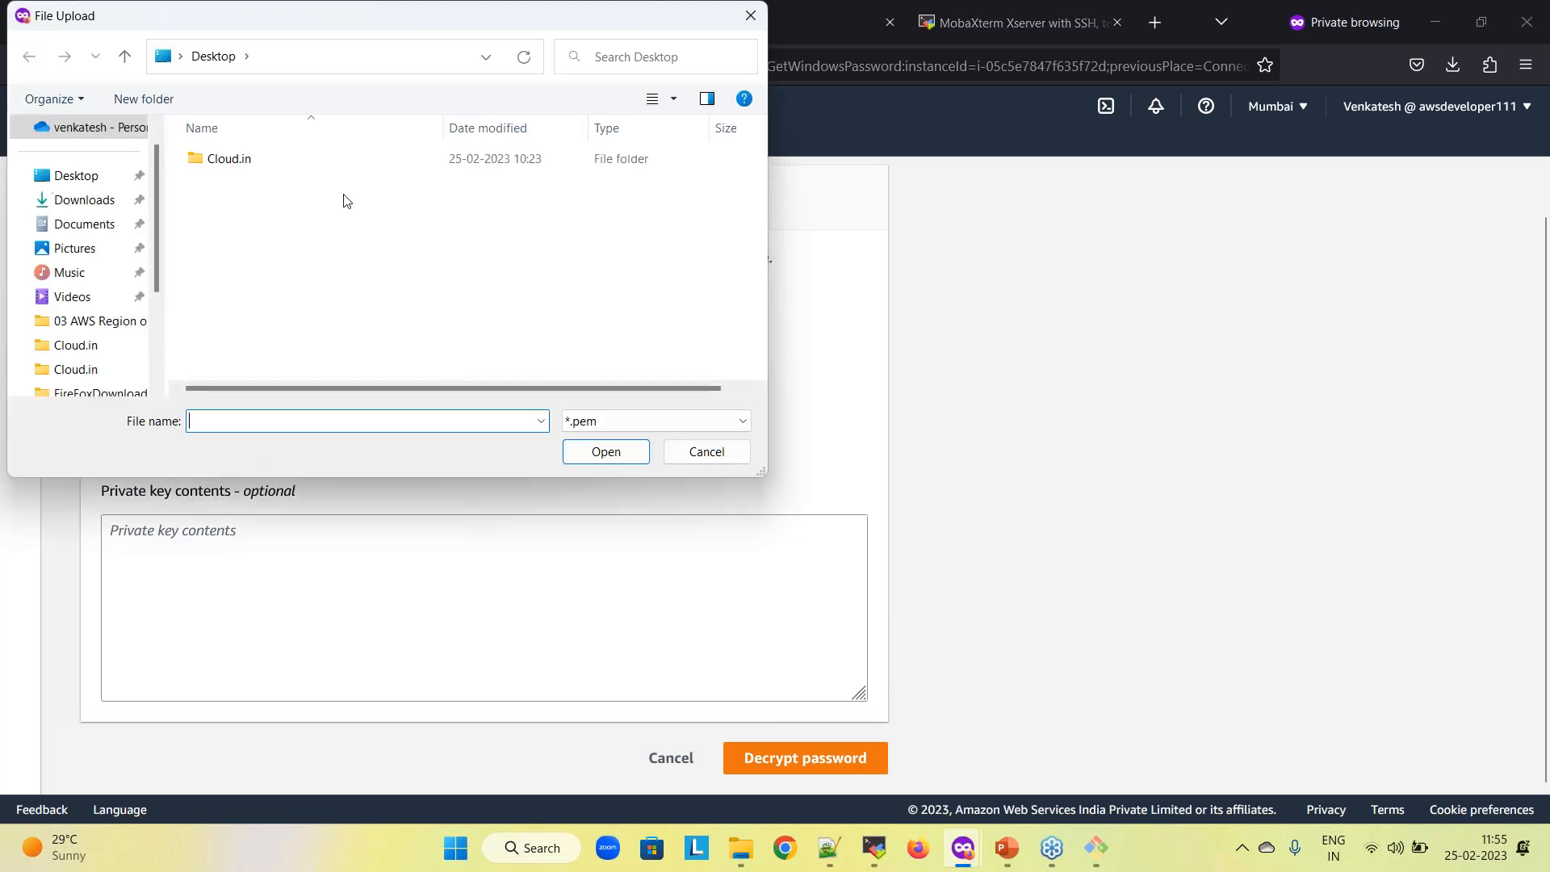
left_click(95, 201)
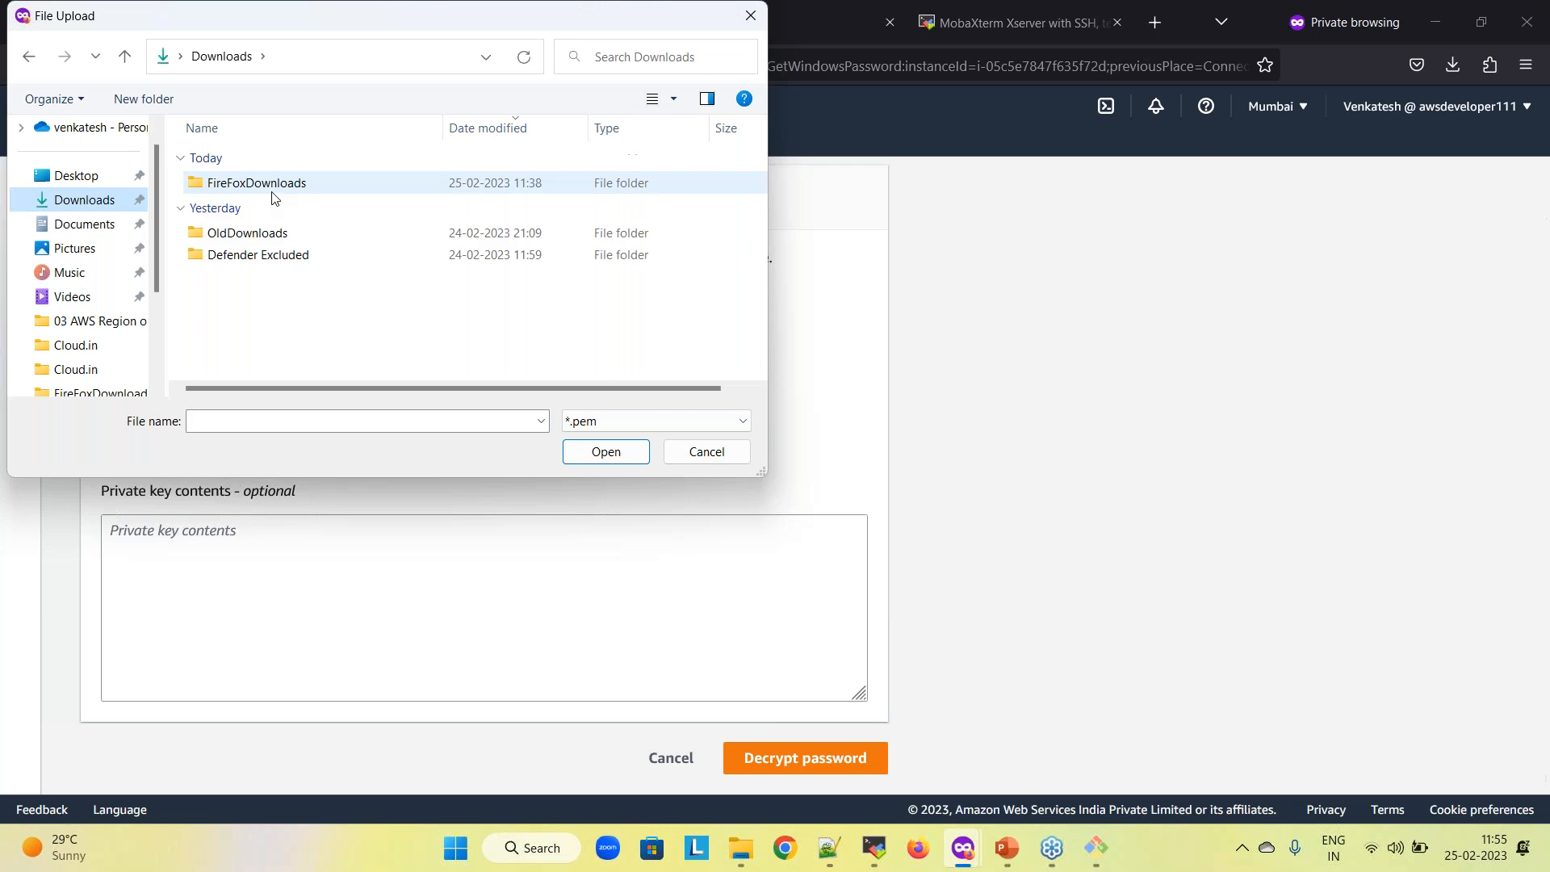
double_click(273, 185)
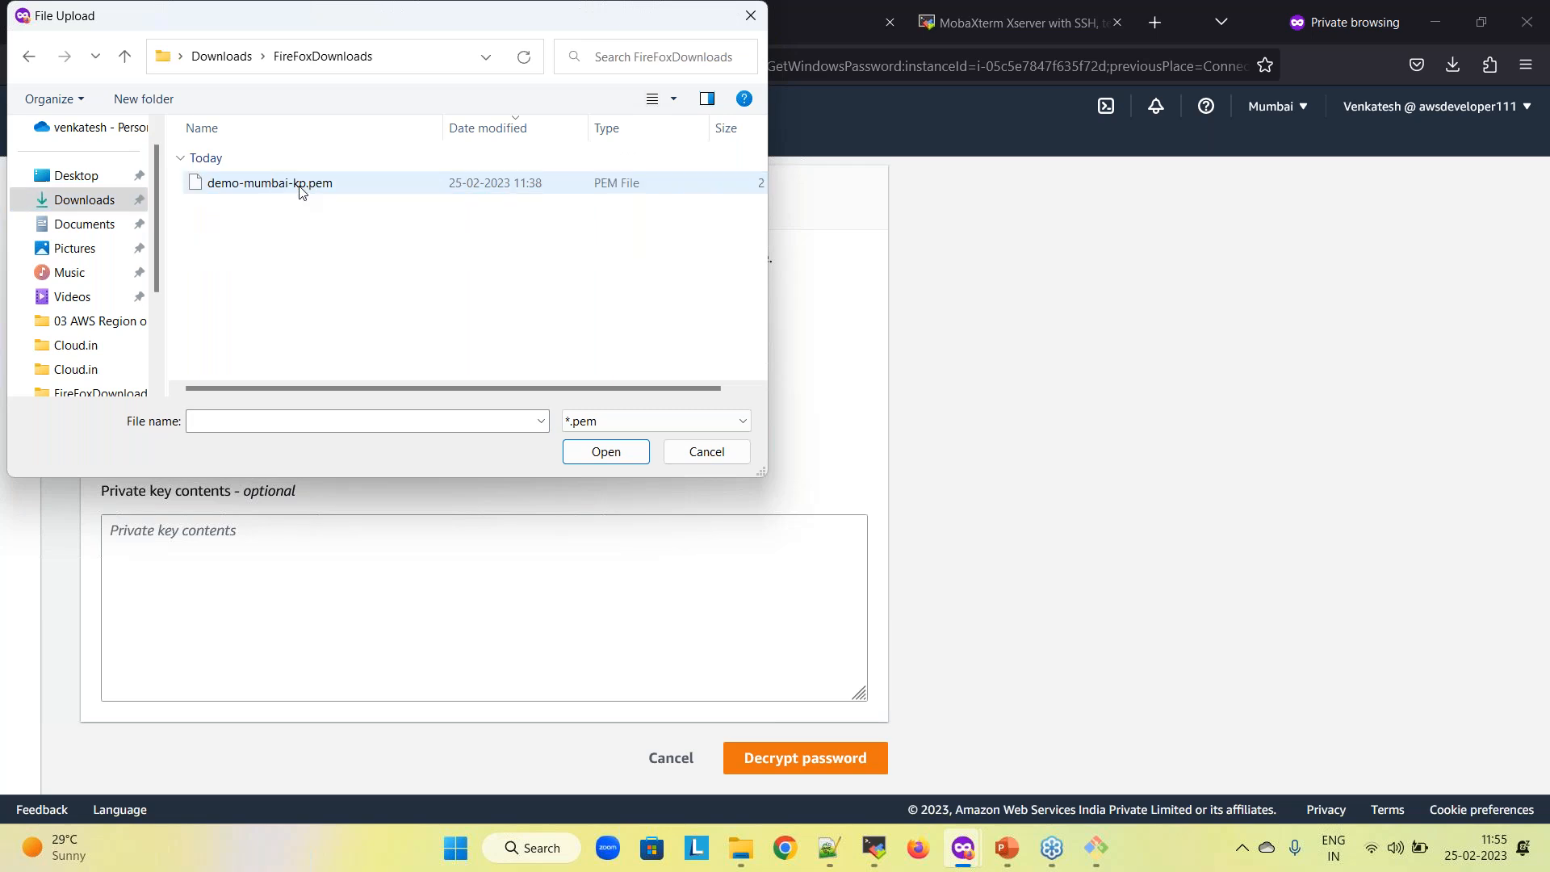
left_click(275, 186)
left_click(590, 452)
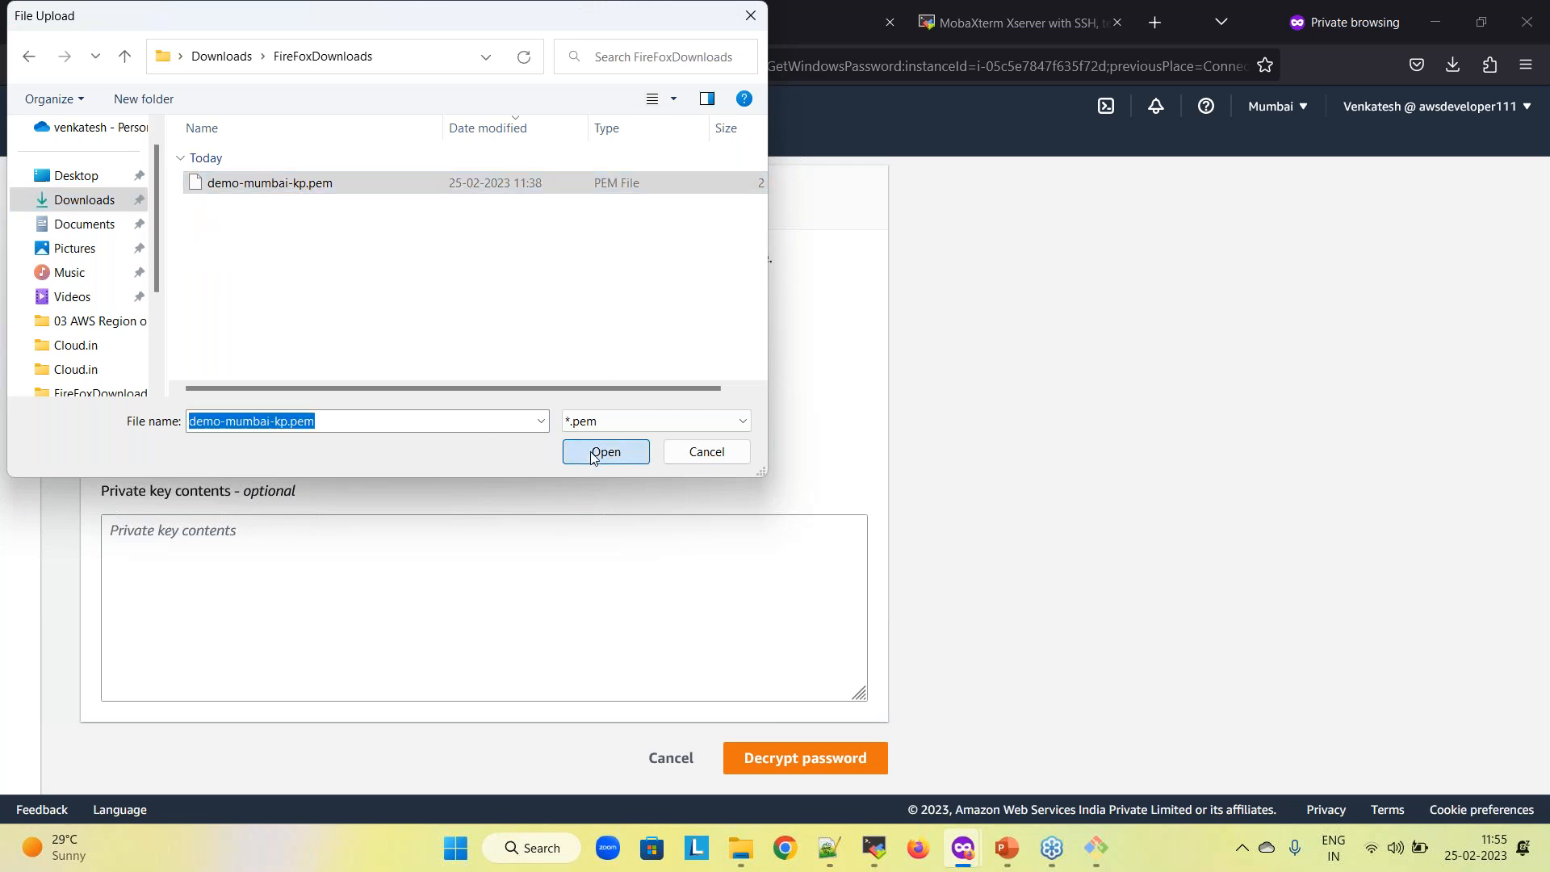
Decrypt the Windows administrator password with the uploaded key and copy it to the clipboard
scroll(337, 564, "down", 4)
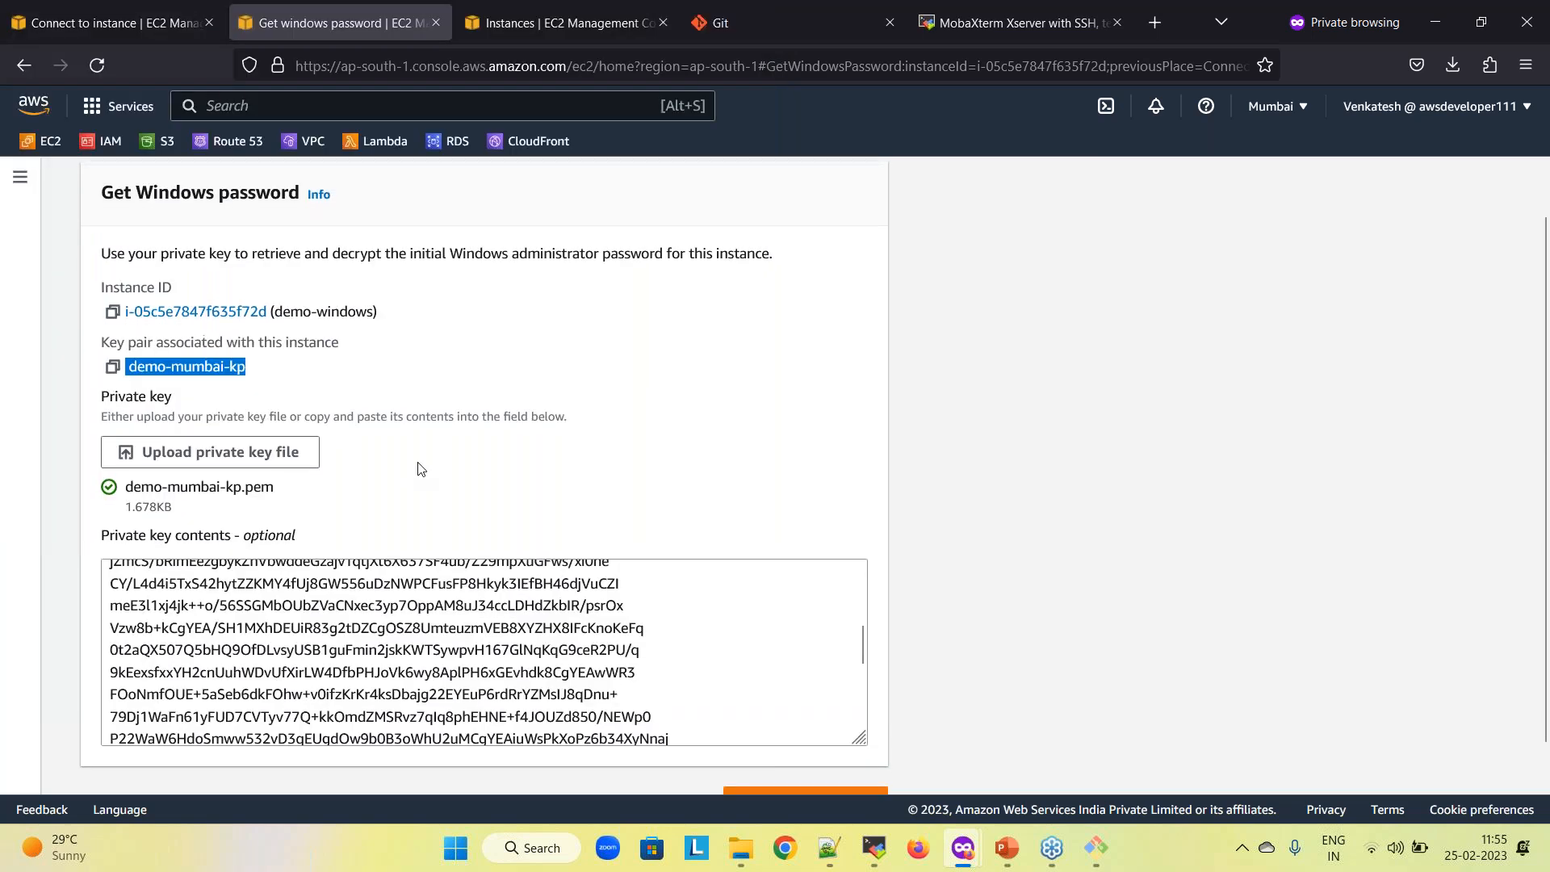
scroll(418, 471, "down", 1)
left_click(789, 764)
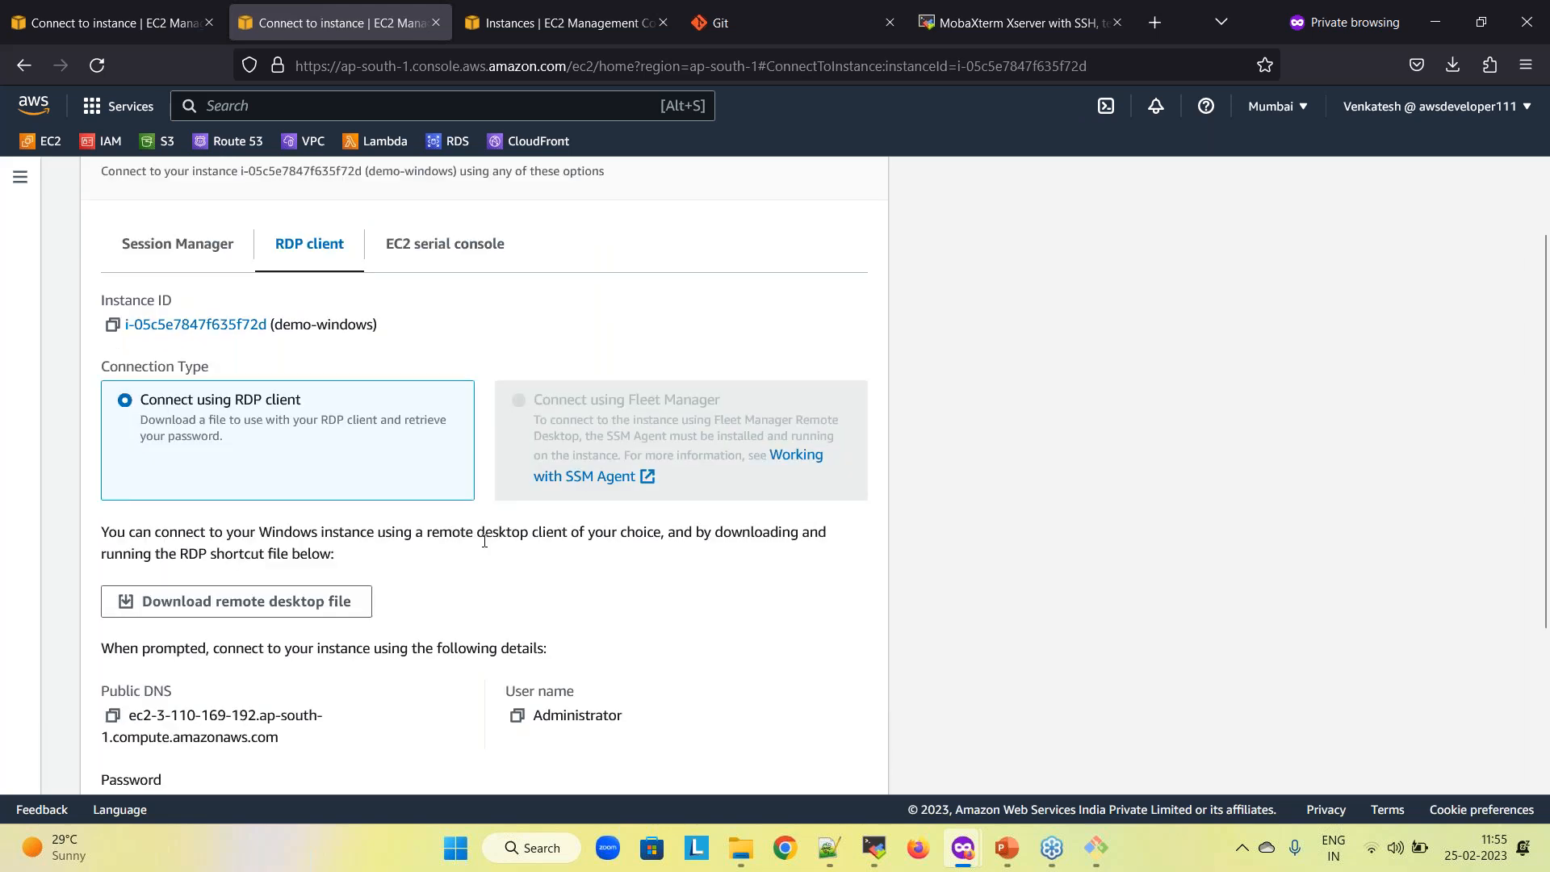
scroll(484, 539, "down", 3)
left_click(112, 589)
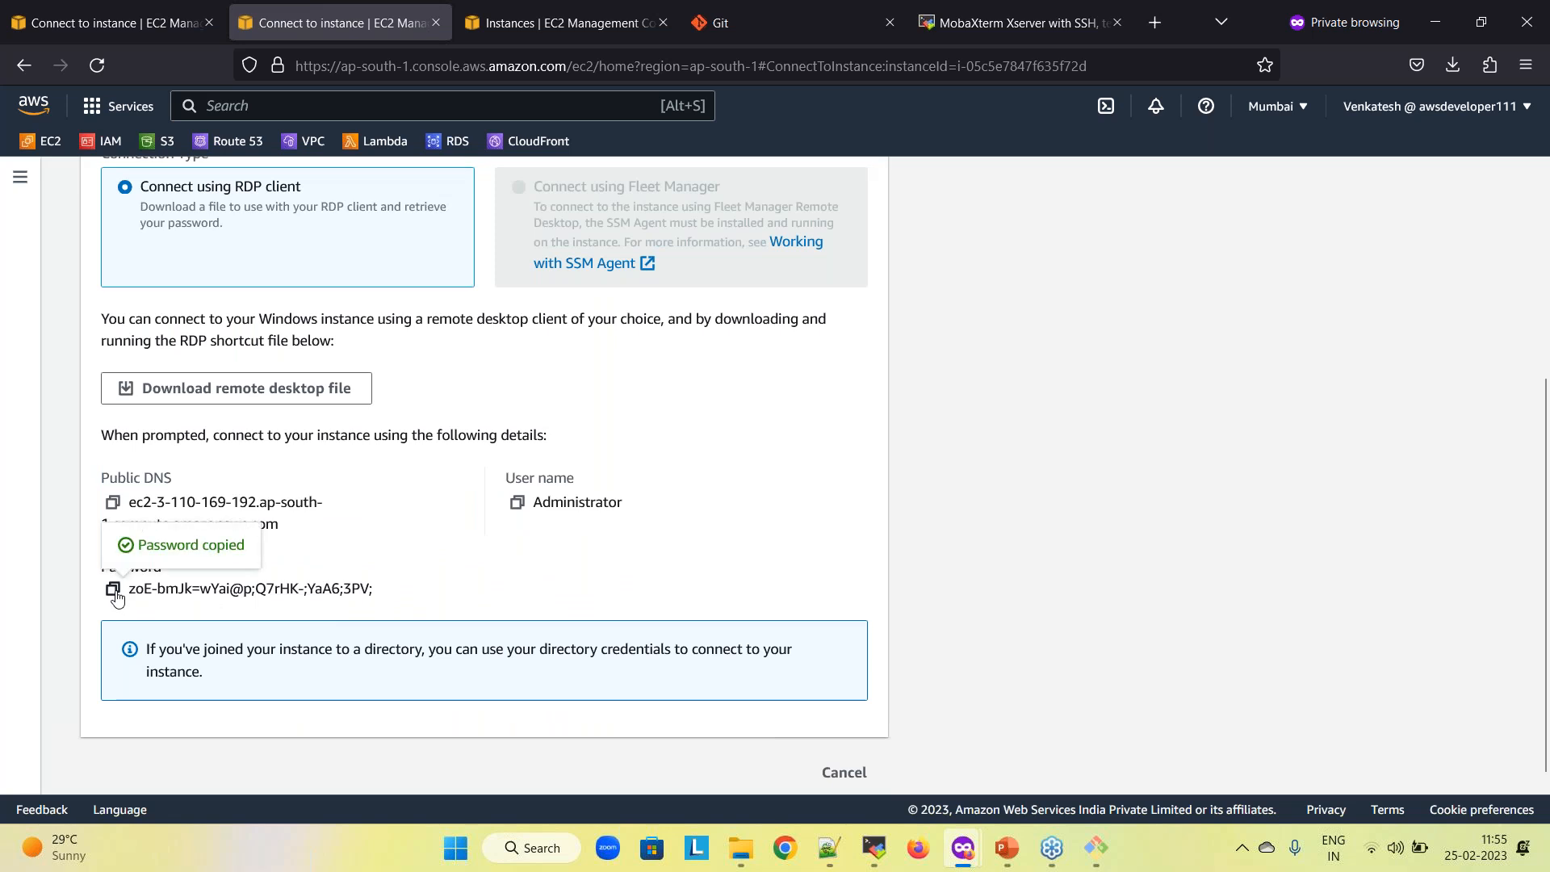
Switch to Cloud.in.txt in Notepad++ and paste the administrator password on a new line below the webinar link
mouse_move(830, 857)
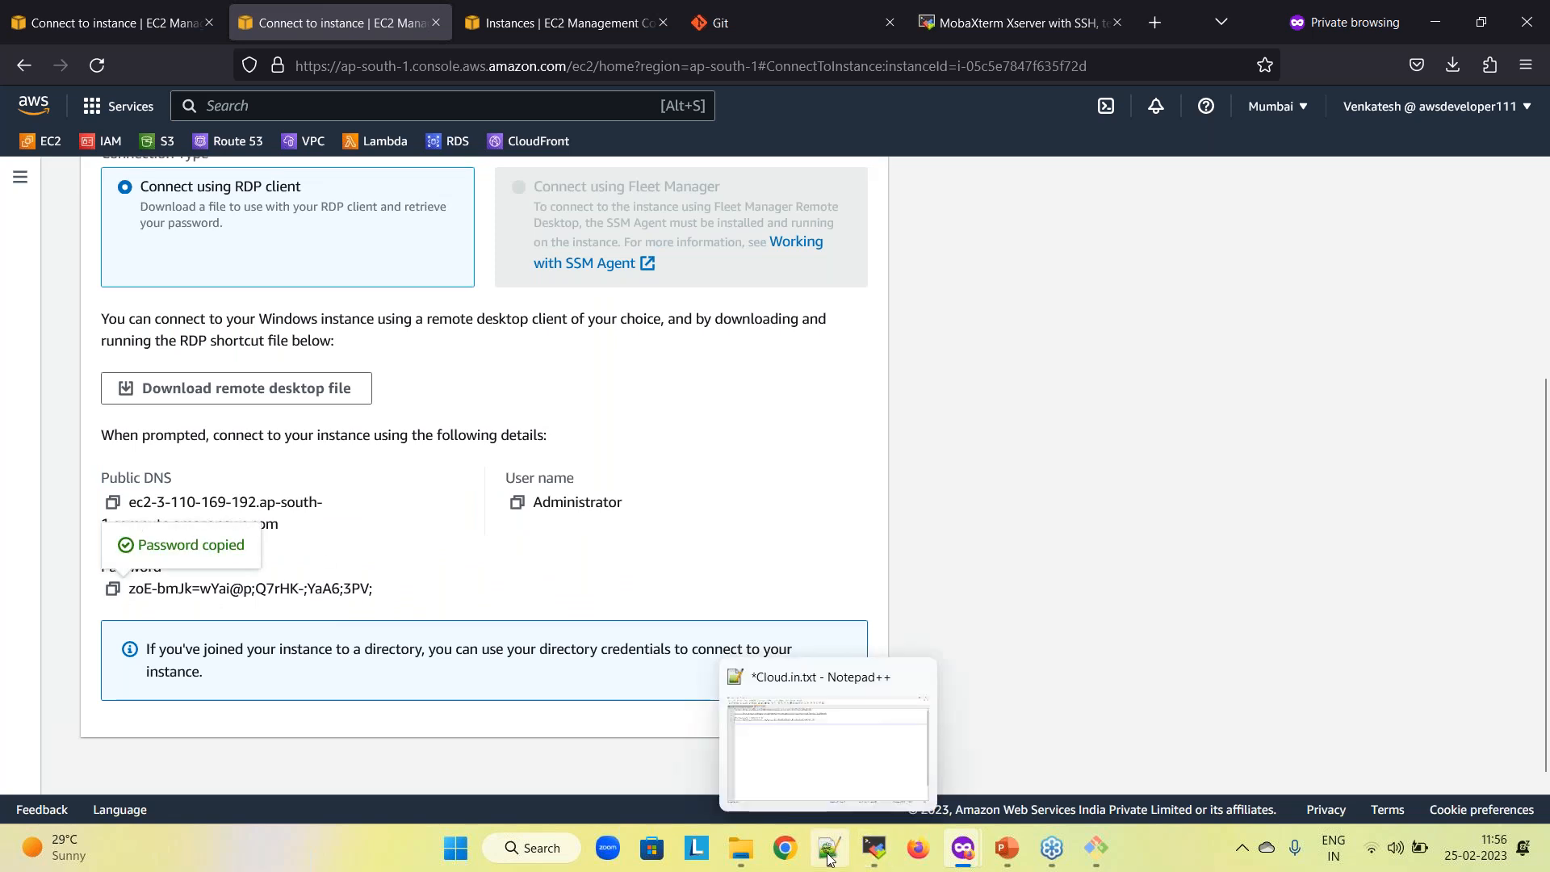
left_click(828, 775)
left_click(710, 179)
key("Return")
key("Return")
key("Return")
key("ctrl+v")
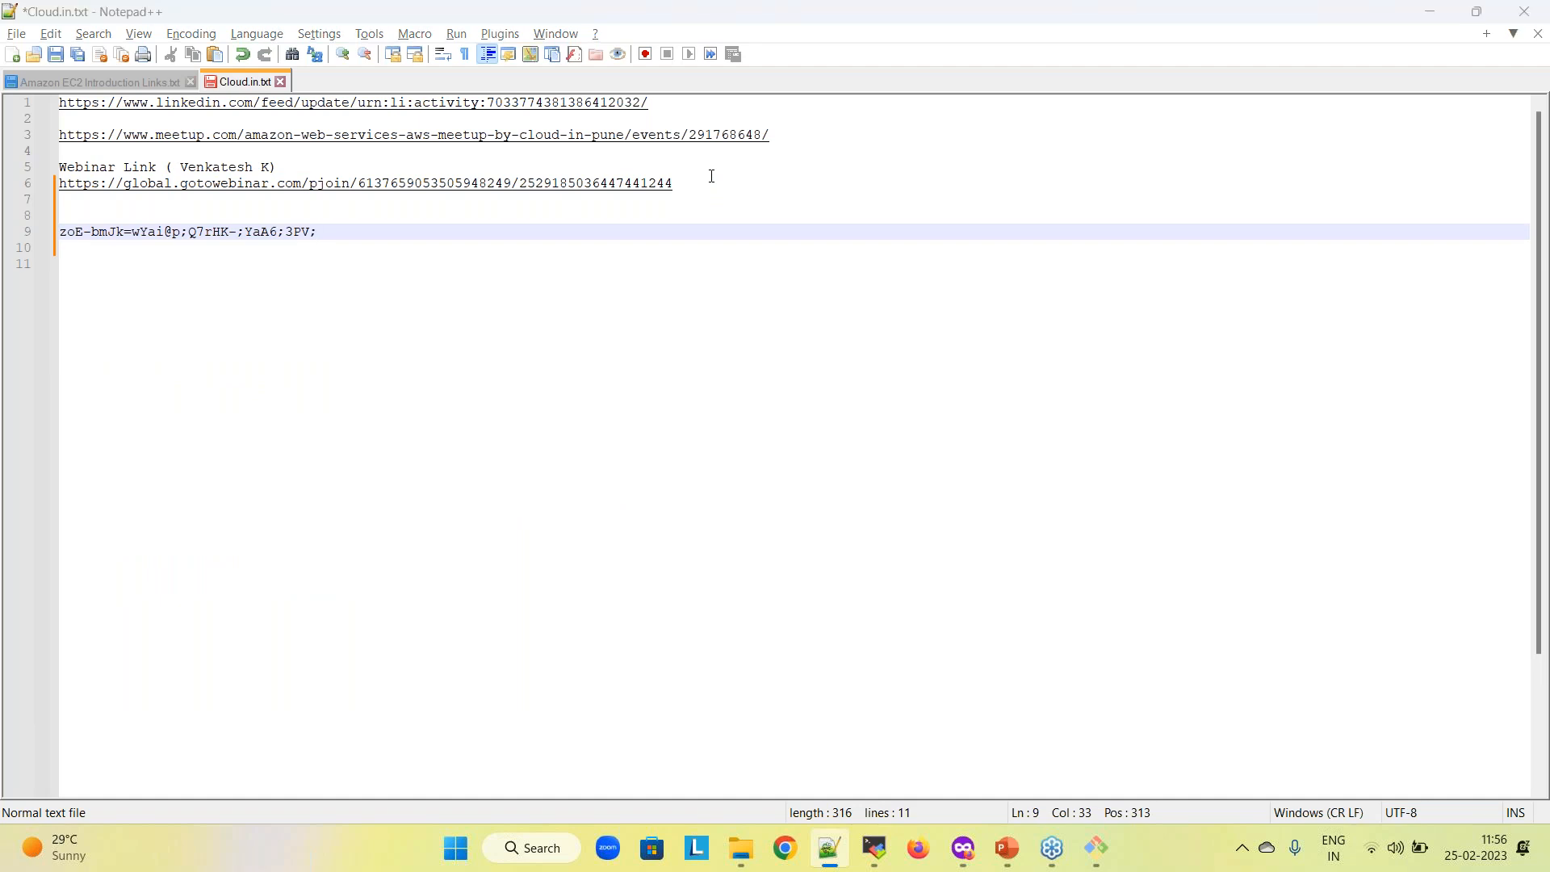
Return to Firefox, download the remote desktop file for demo-windows, and open demo-windows.rdp from its download folder
key("alt+Tab")
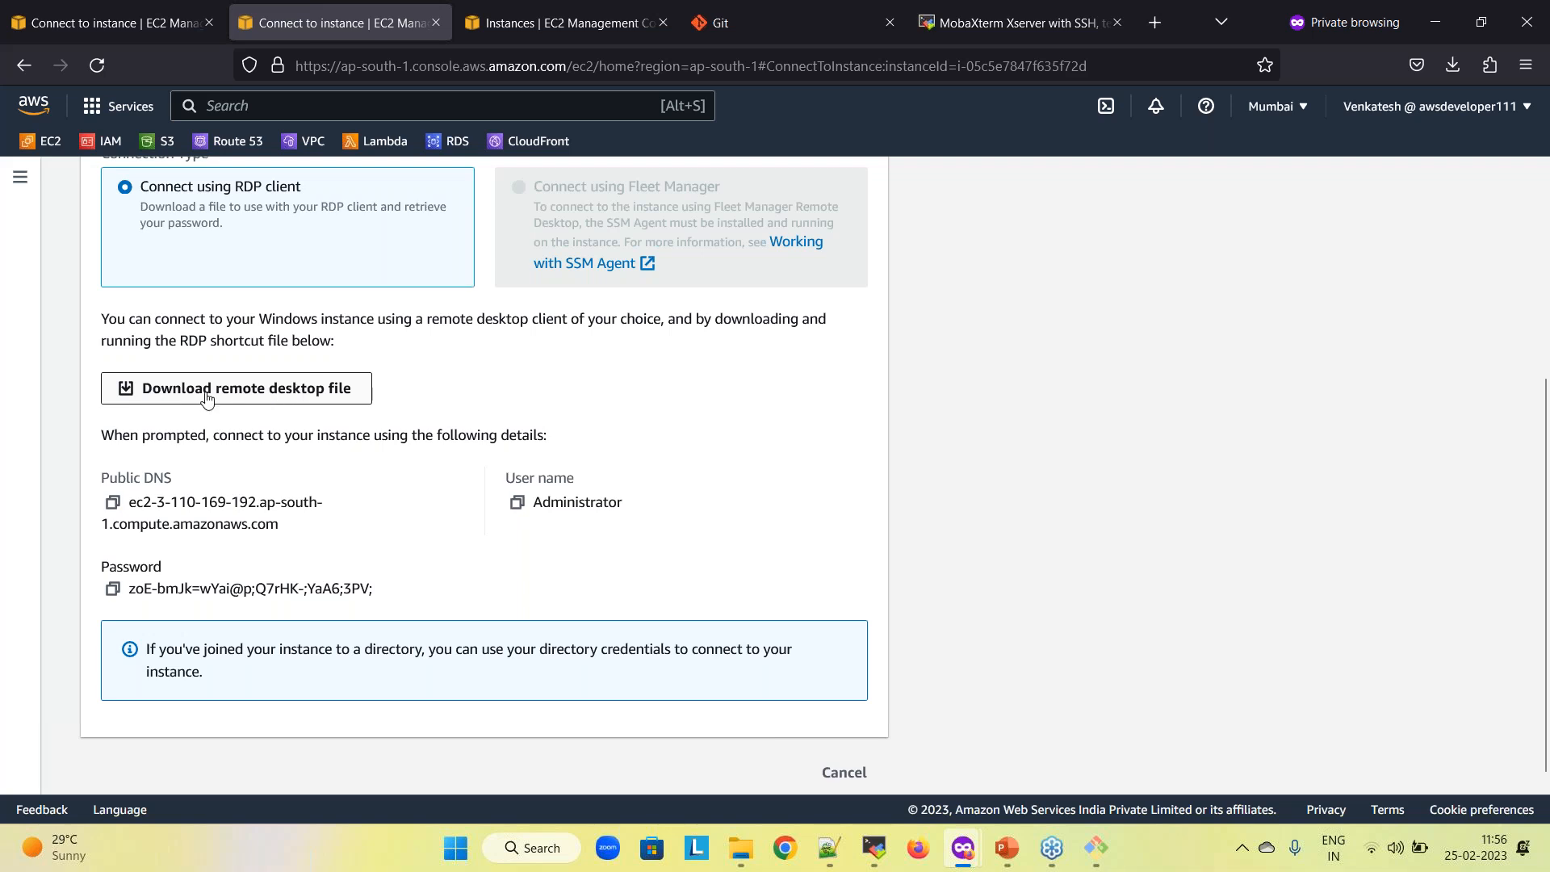
left_click(248, 392)
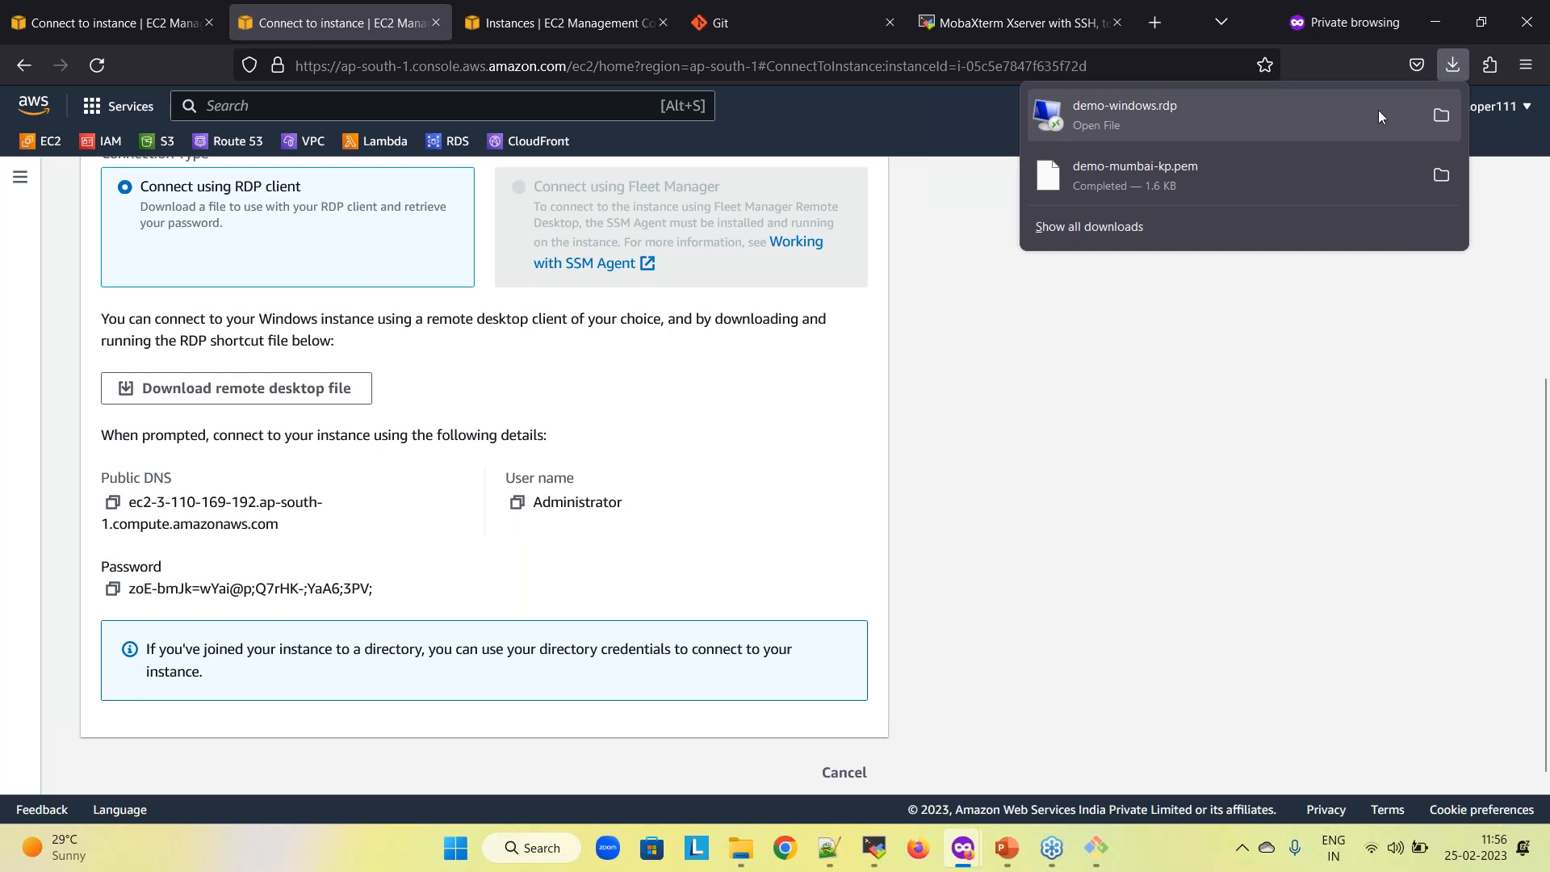
left_click(1441, 115)
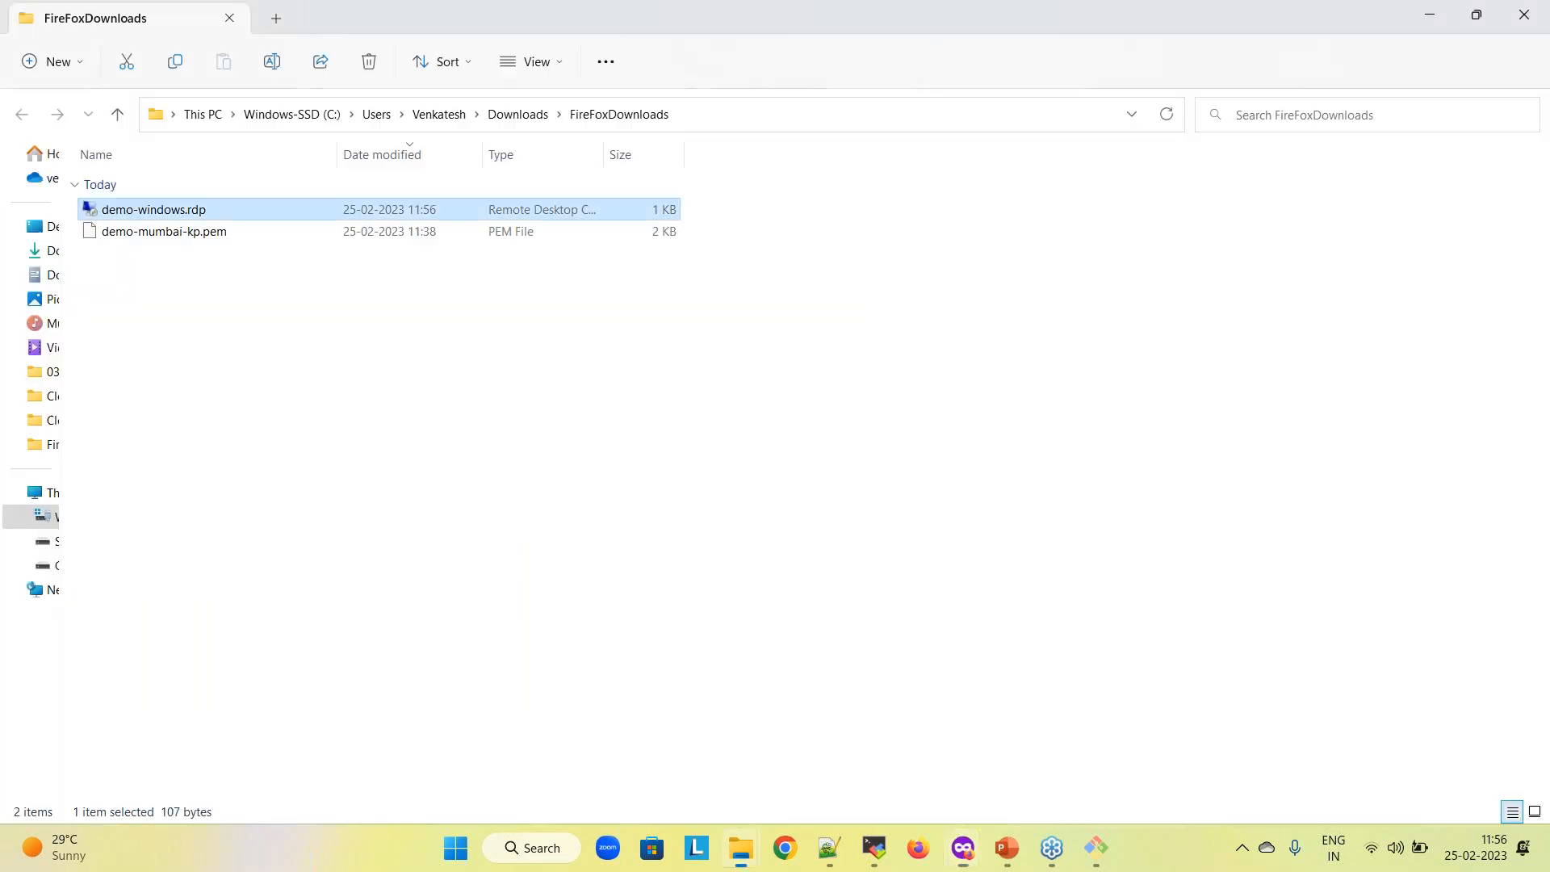
double_click(173, 211)
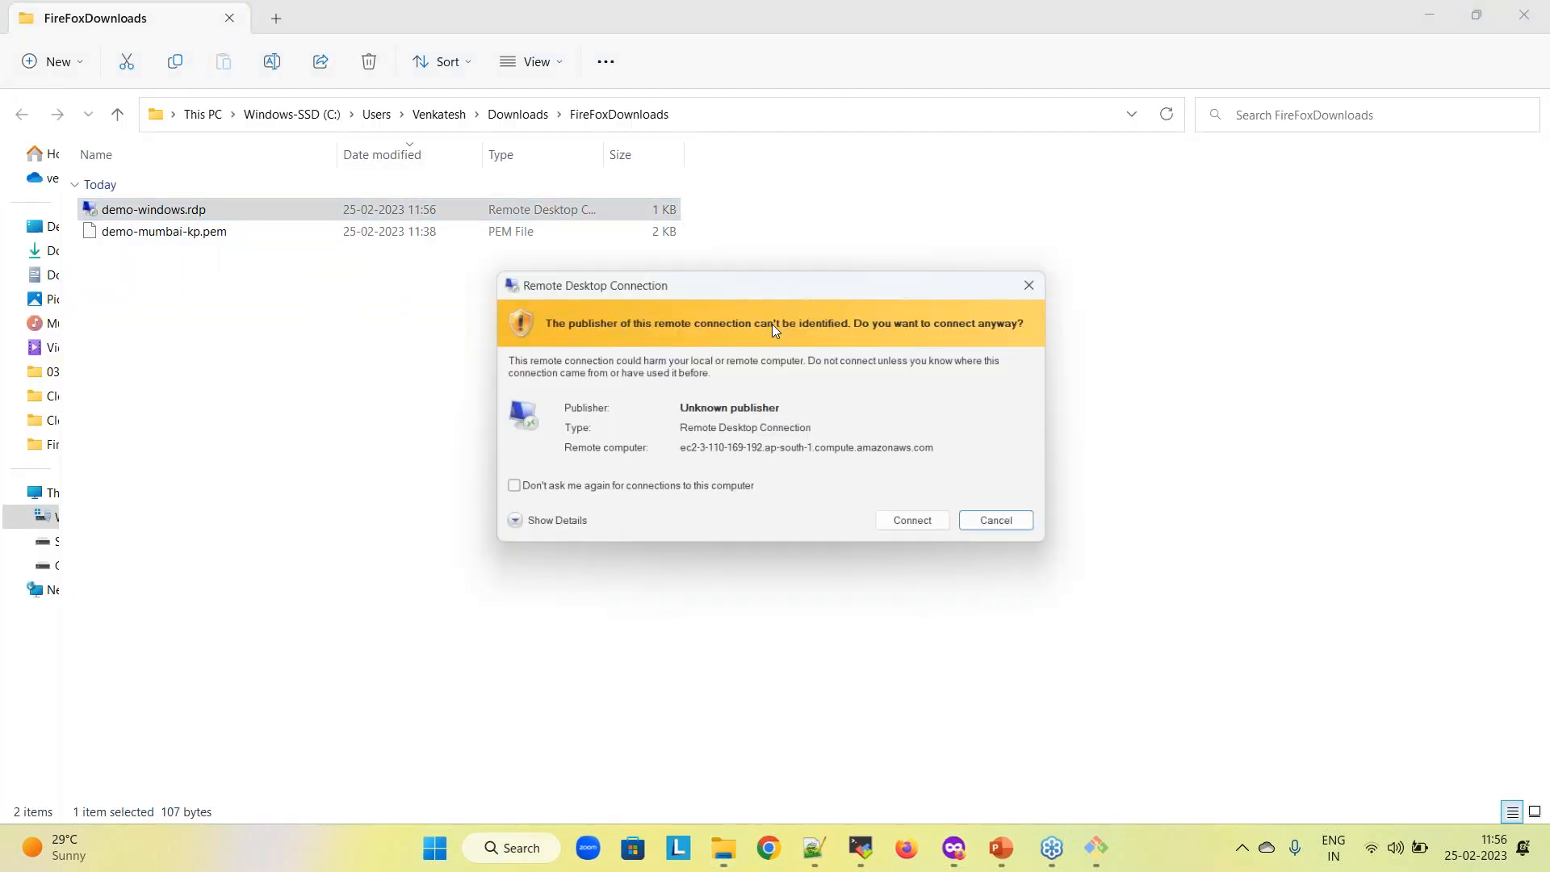
Connect to demo-windows with the copied Administrator password and accept its untrusted certificate, suppressing further prompts for this computer
left_click(920, 529)
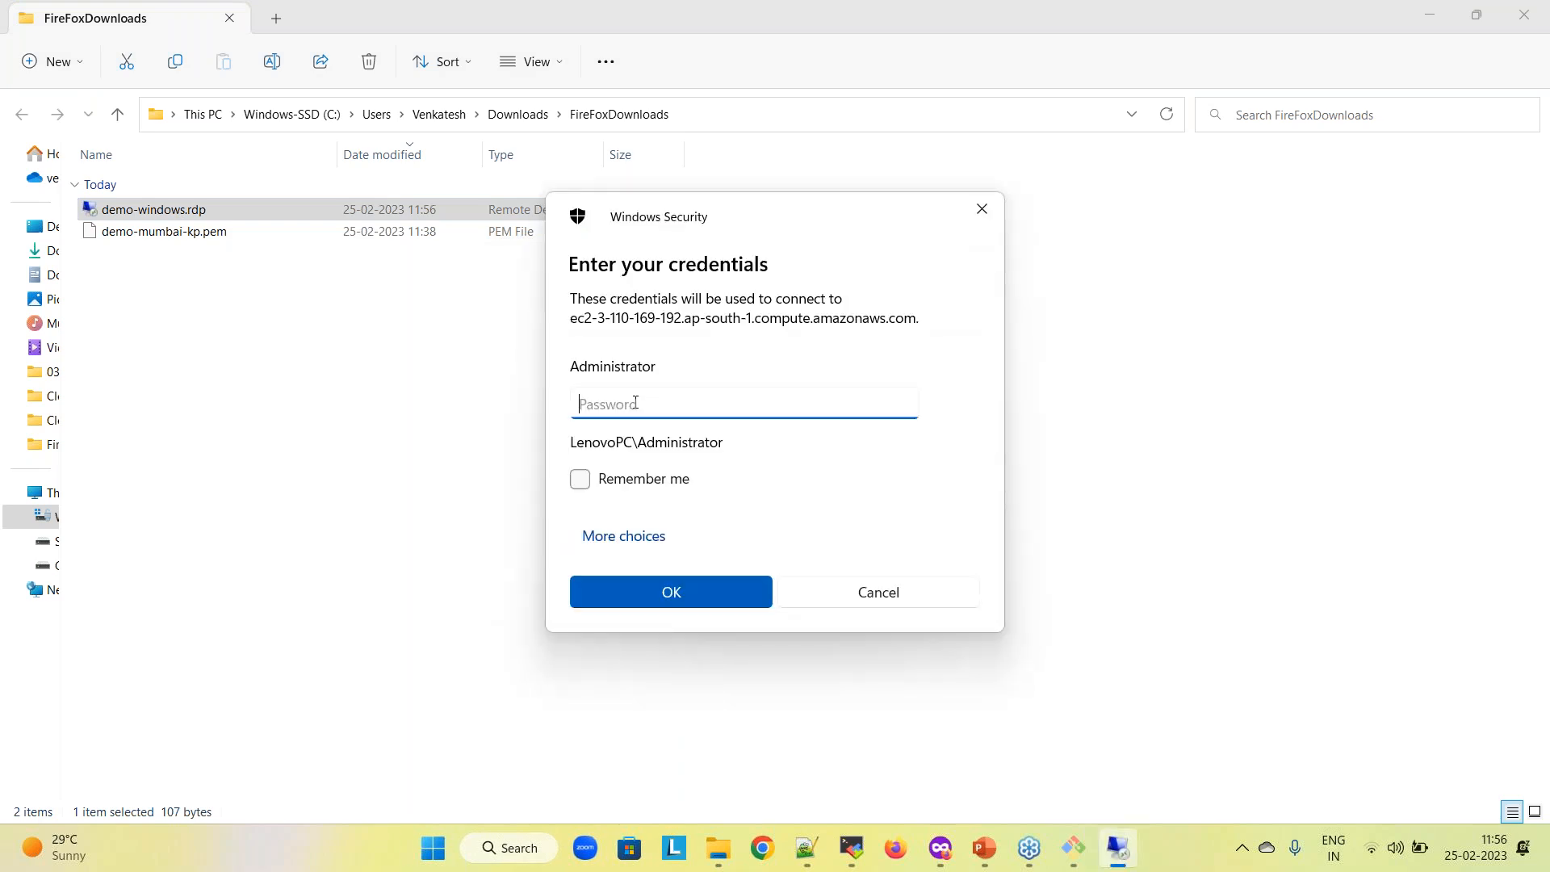
key("ctrl+v")
left_click(675, 598)
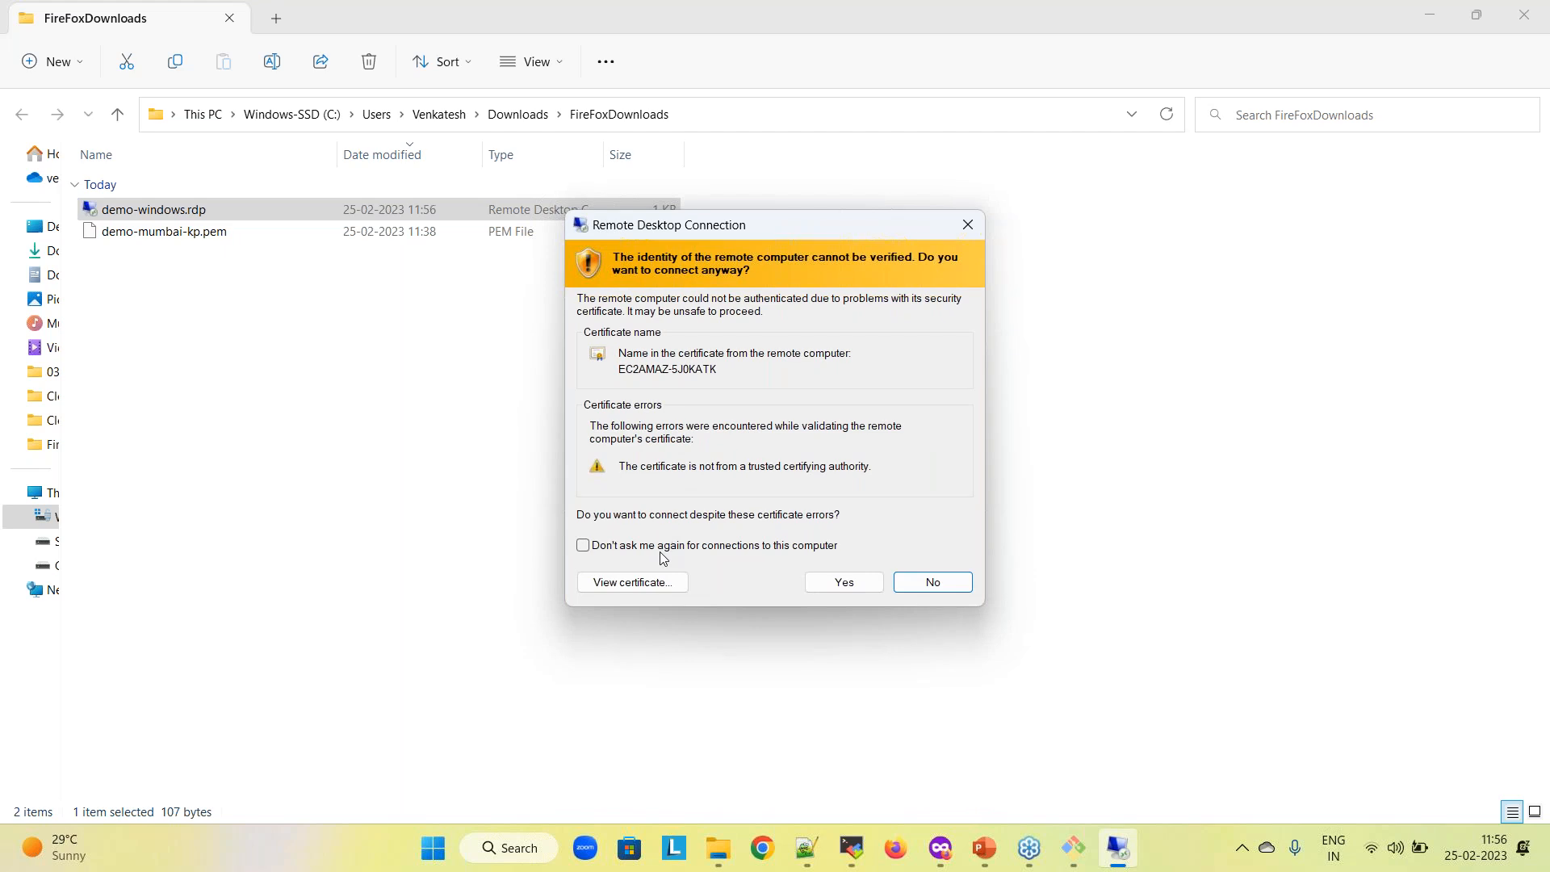
left_click(665, 547)
left_click(834, 586)
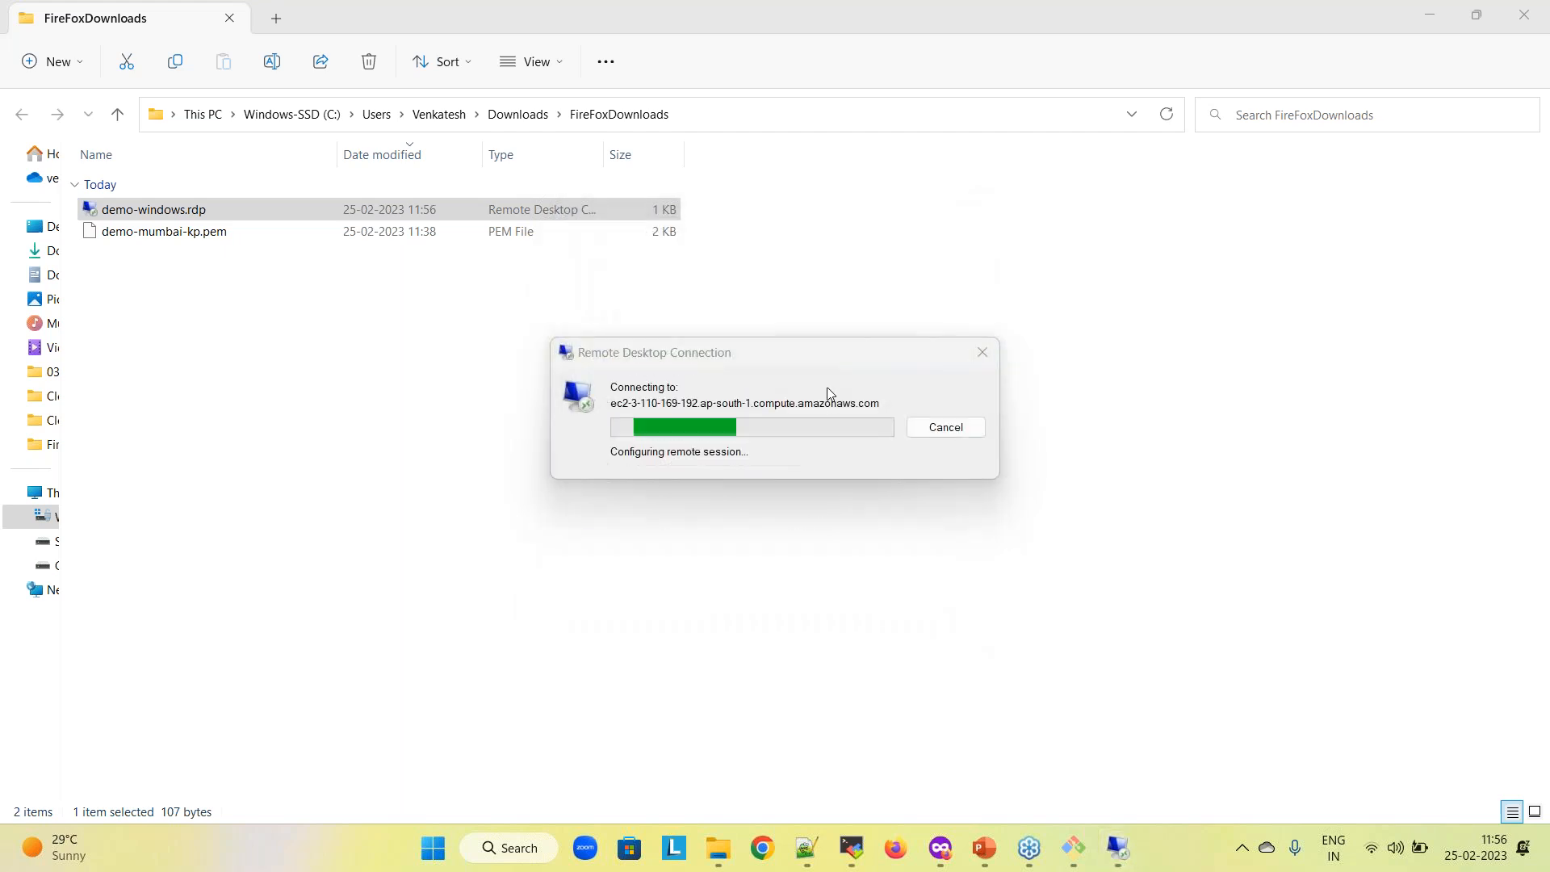
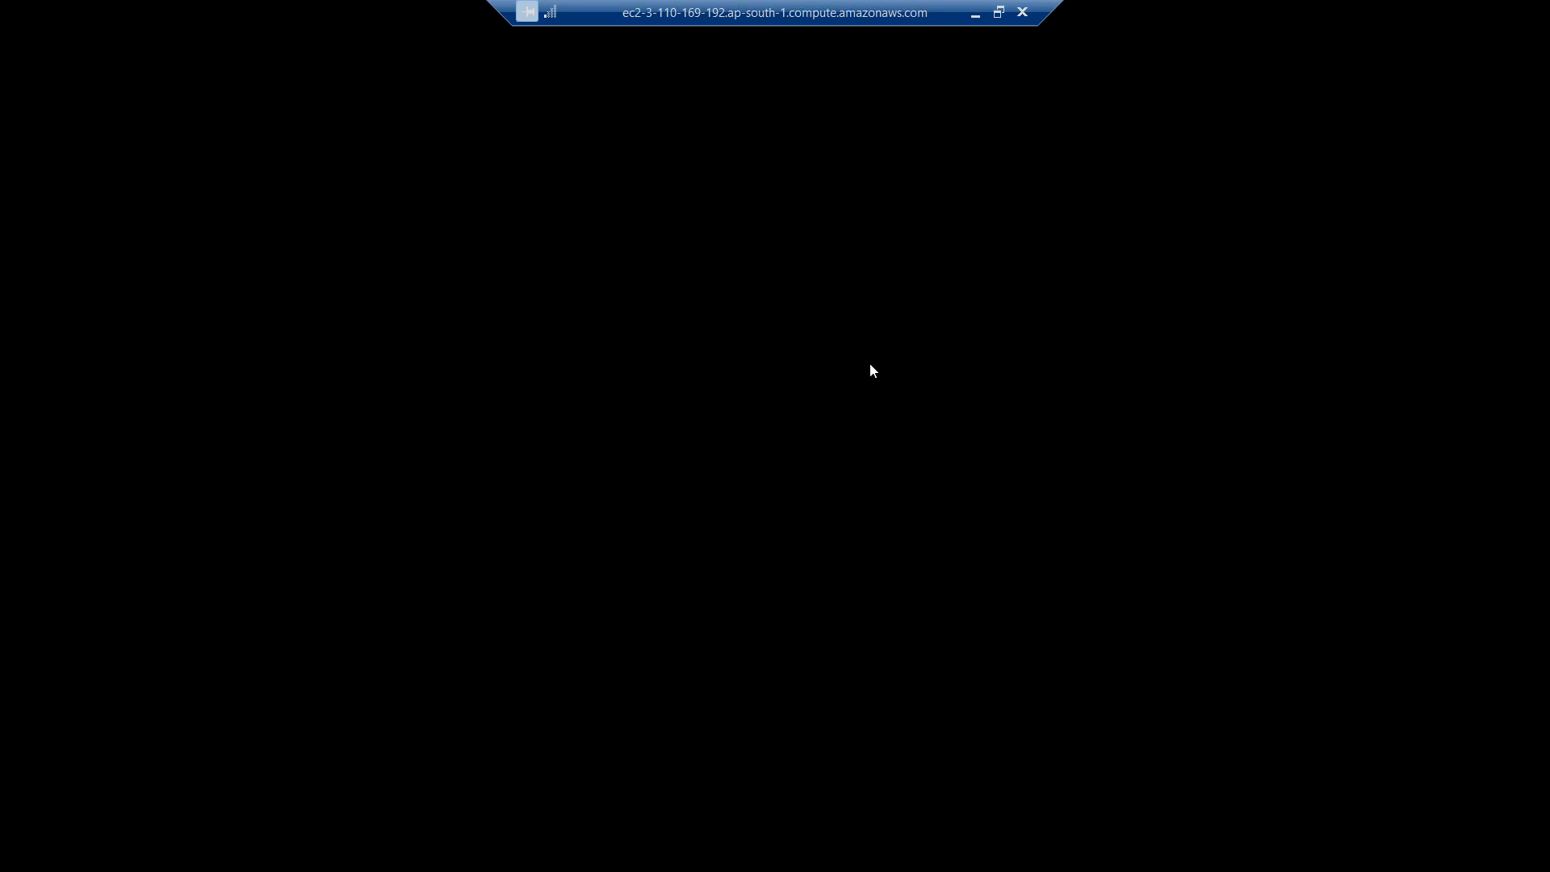
Take the remote desktop out of full screen, enlarge its window to nearly fill the screen, and bring the remote taskbar into view
left_click(998, 12)
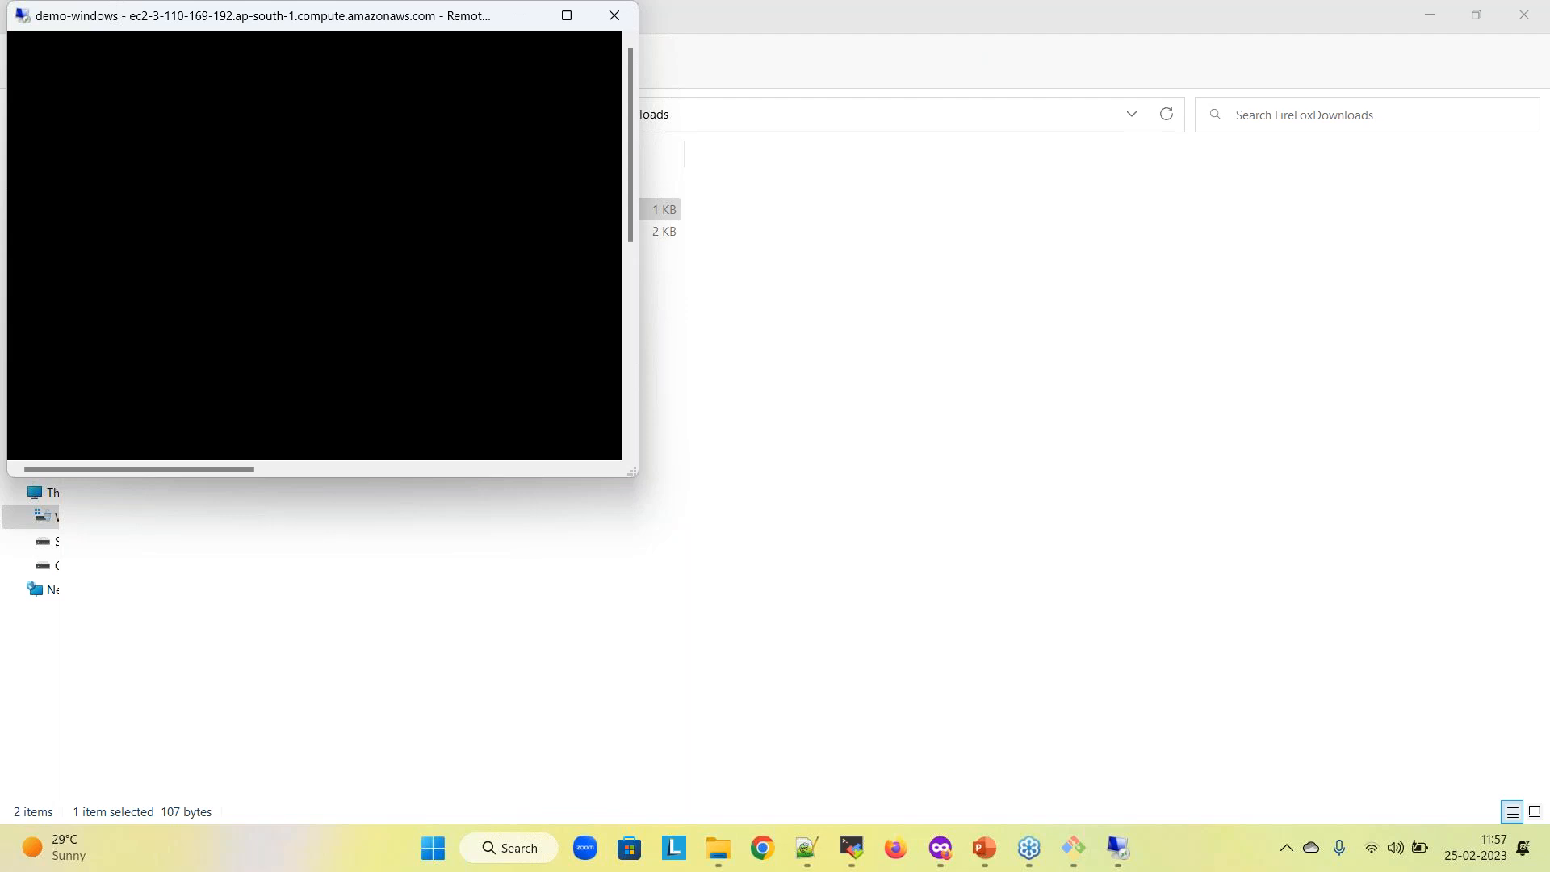
left_click_drag(632, 471, 1541, 824)
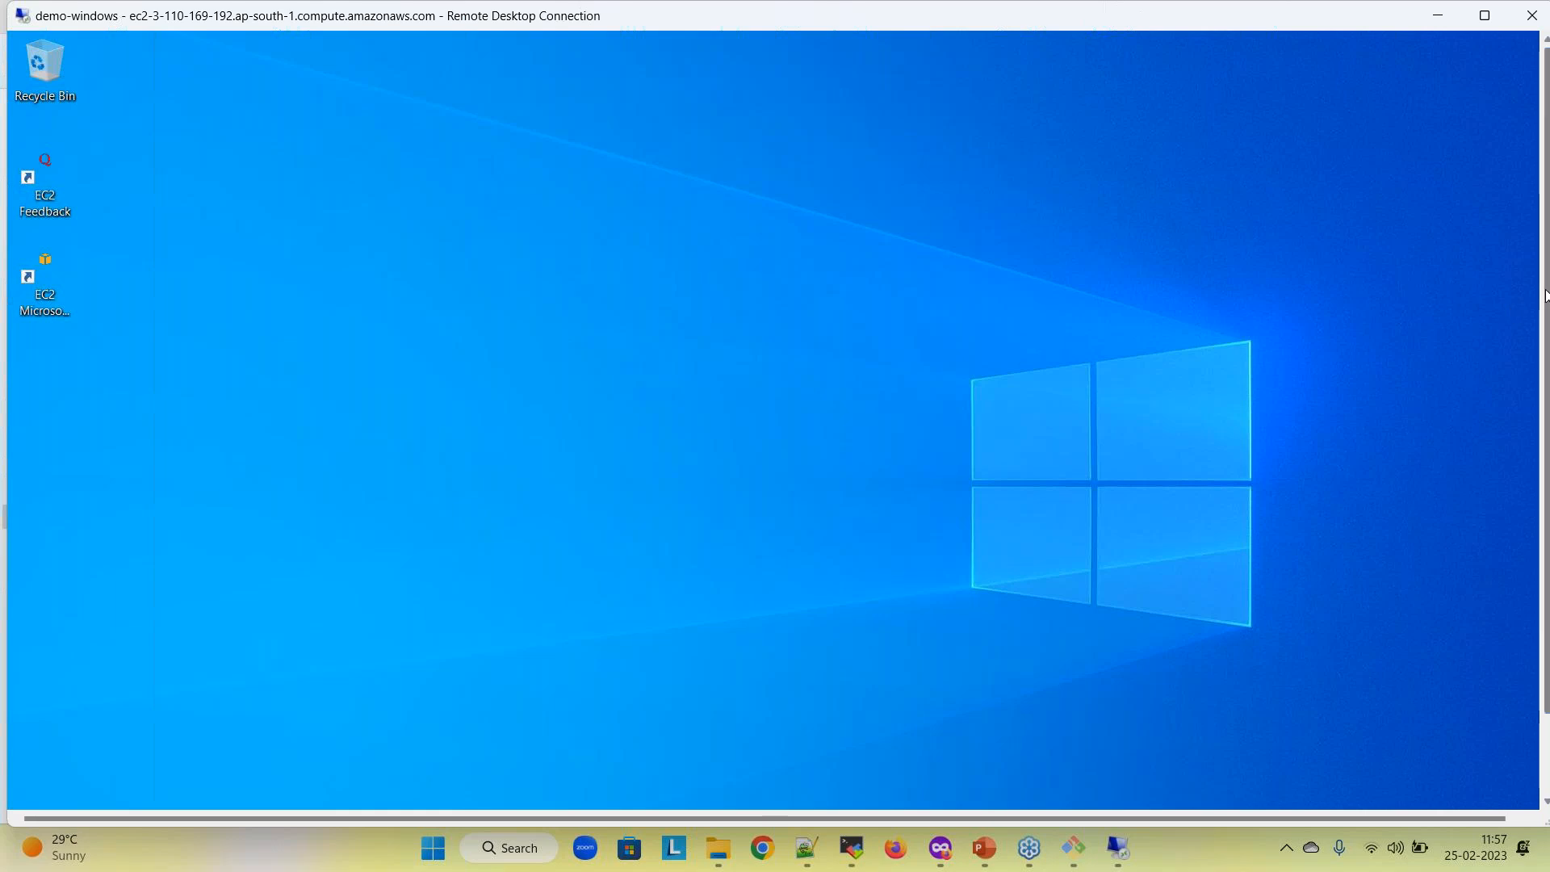
left_click_drag(1547, 500, 1547, 589)
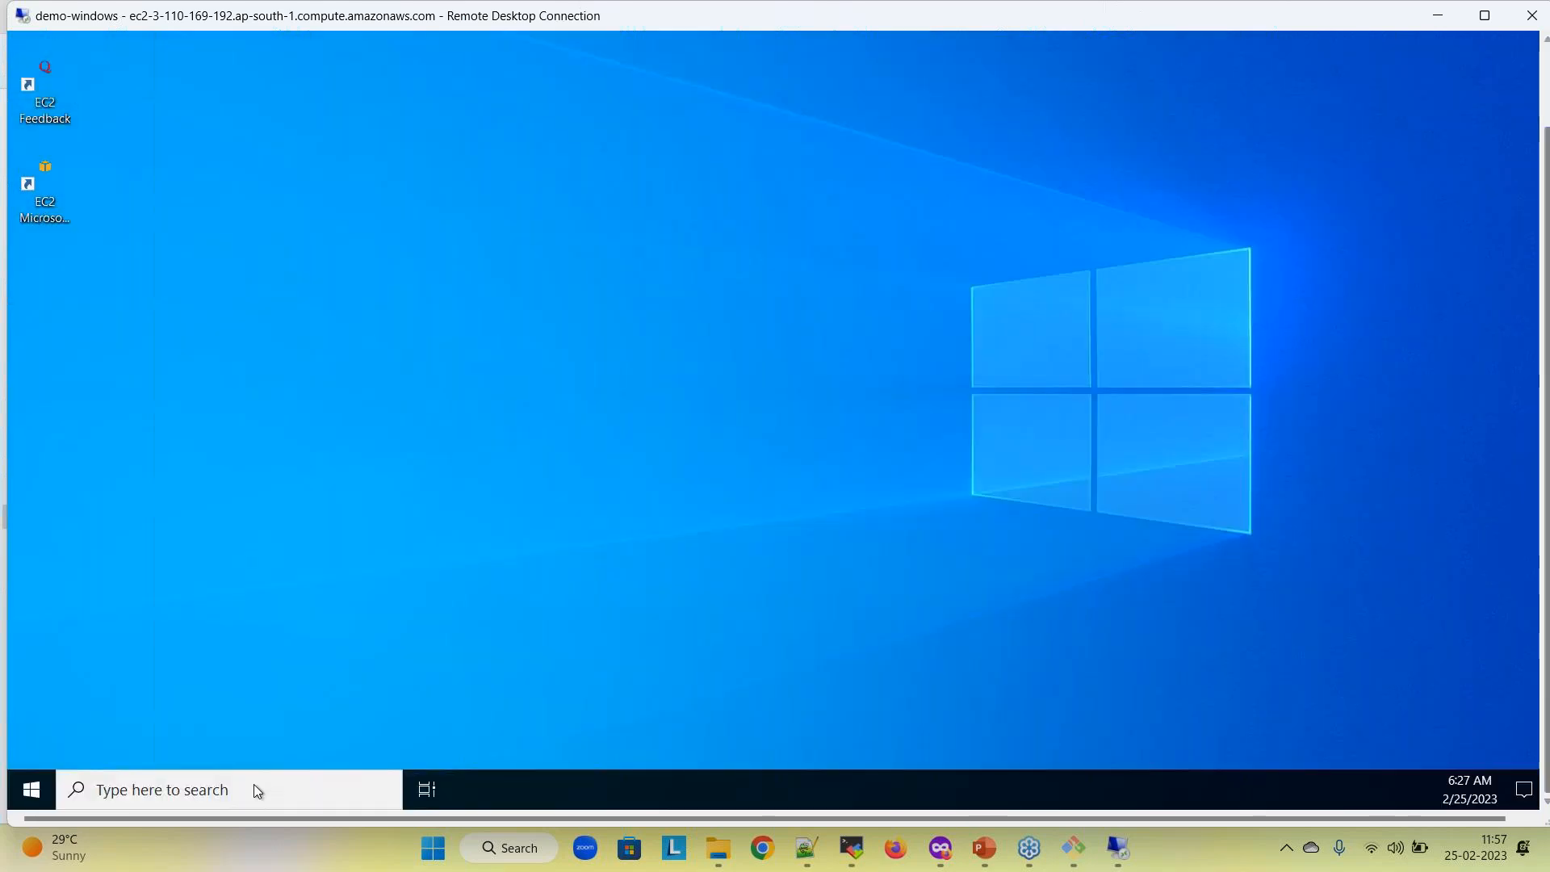
Open the Documents folder on the remote demo-windows desktop, go to This PC, and examine the Local Disk (C:) storage
left_click(37, 794)
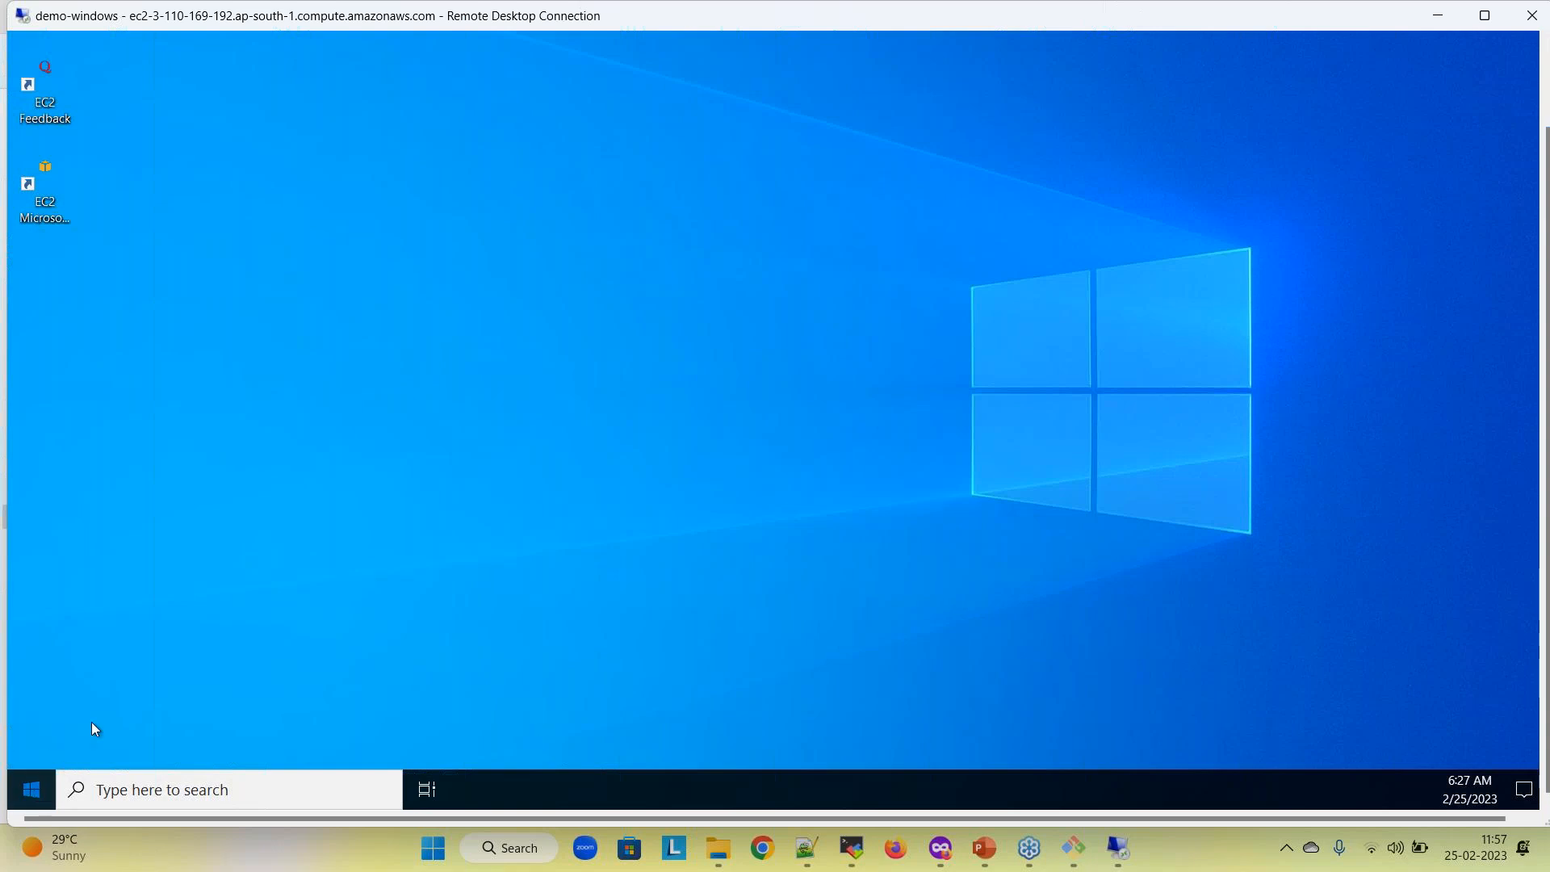
left_click(33, 784)
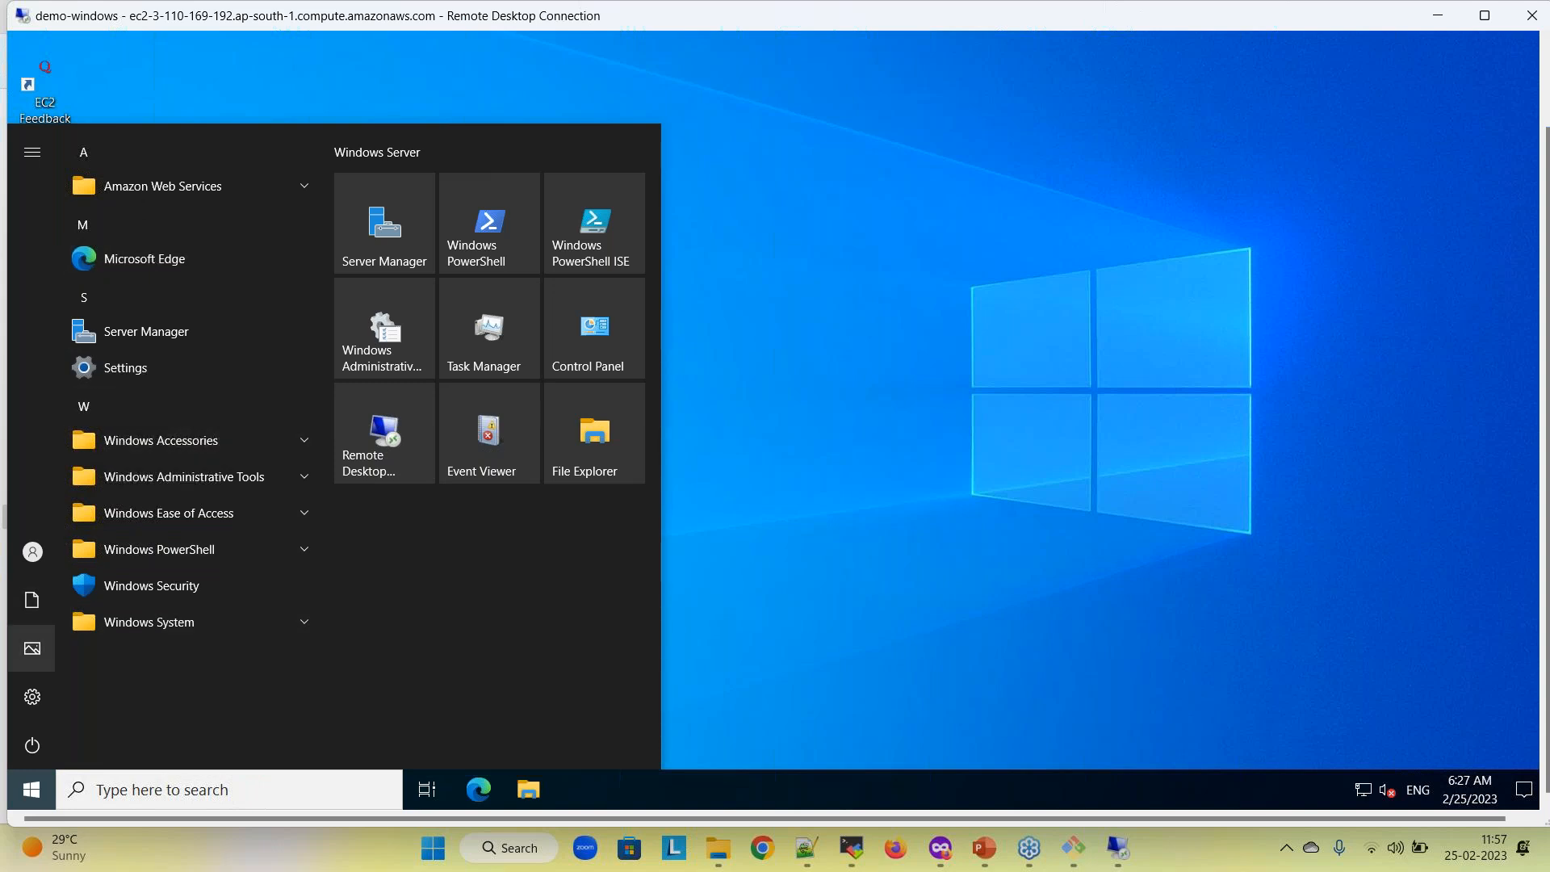
mouse_move(38, 628)
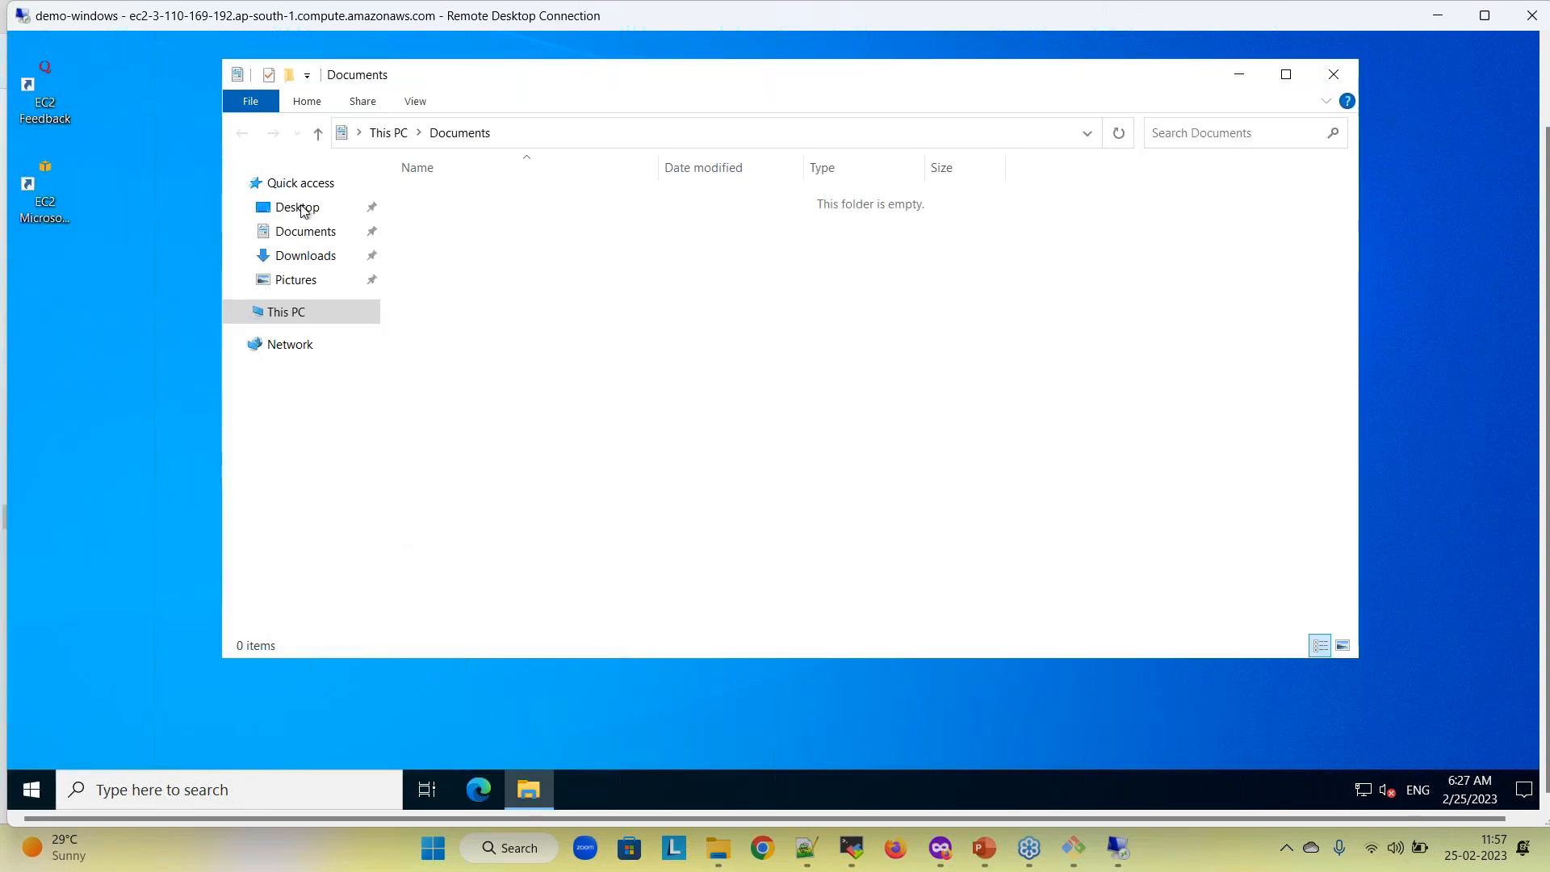
left_click(292, 314)
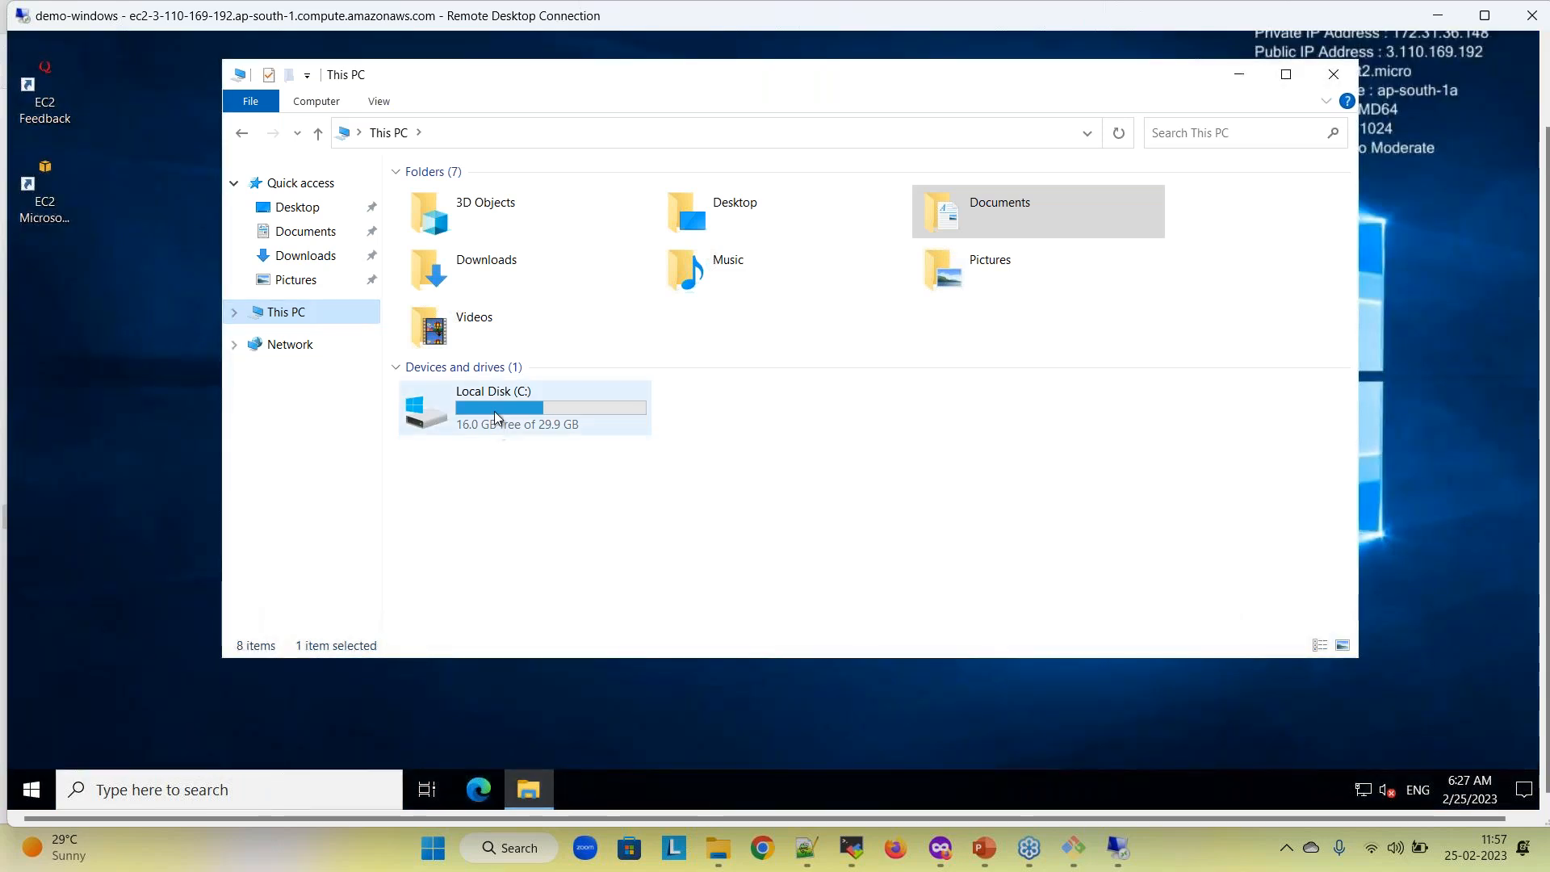
left_click(495, 412)
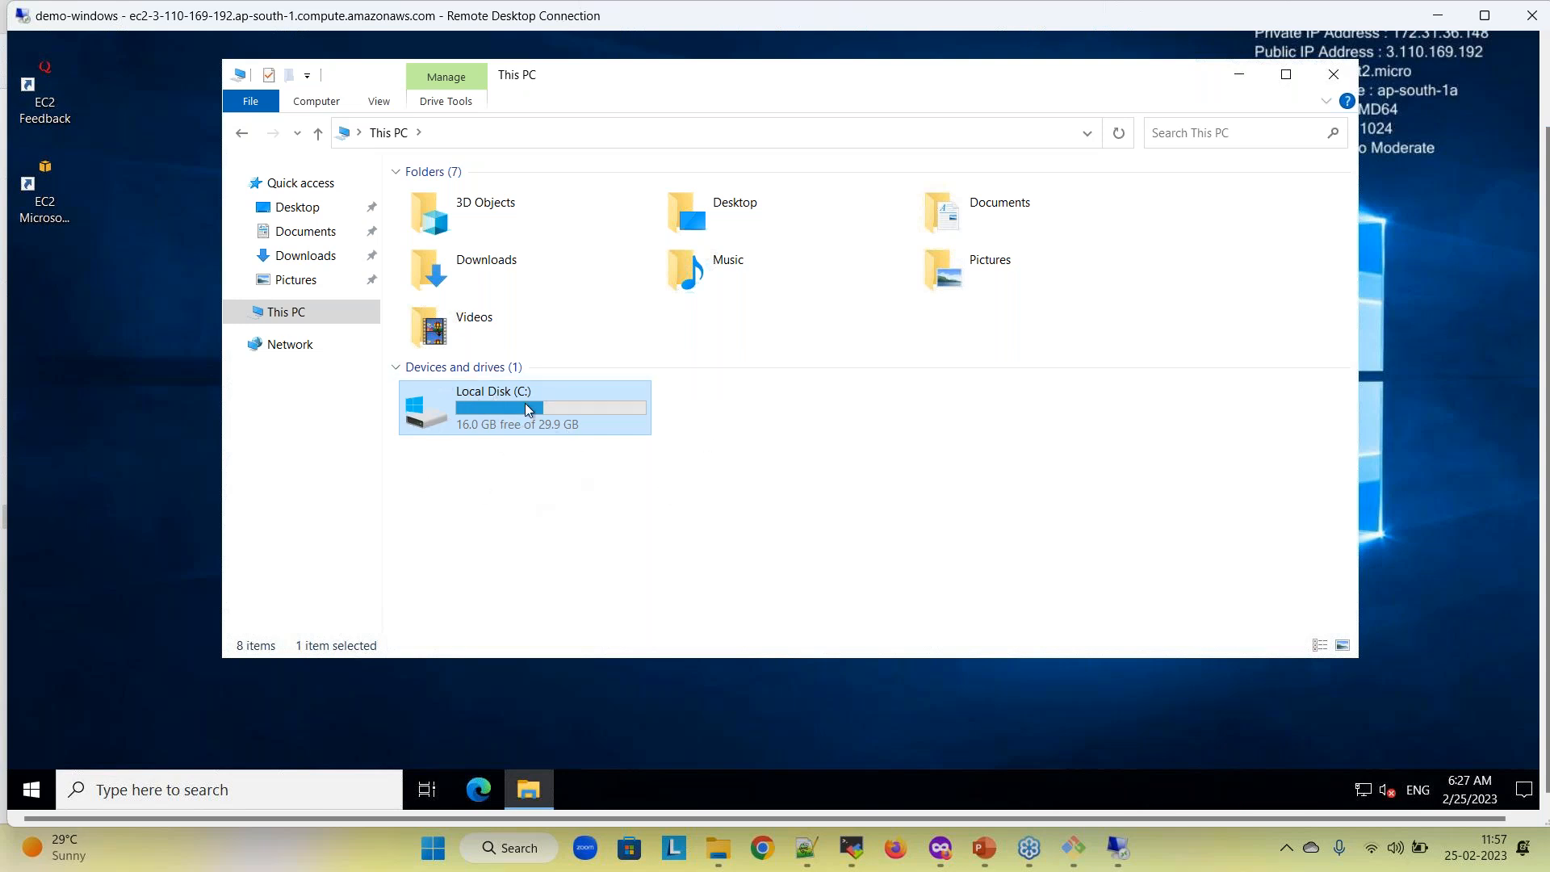
Uncover the instance details on the remote wallpaper, examine the instance size and addresses, and minimize the This PC window
left_click(861, 439)
left_click_drag(1546, 212, 1546, 140)
left_click_drag(1207, 155, 1024, 180)
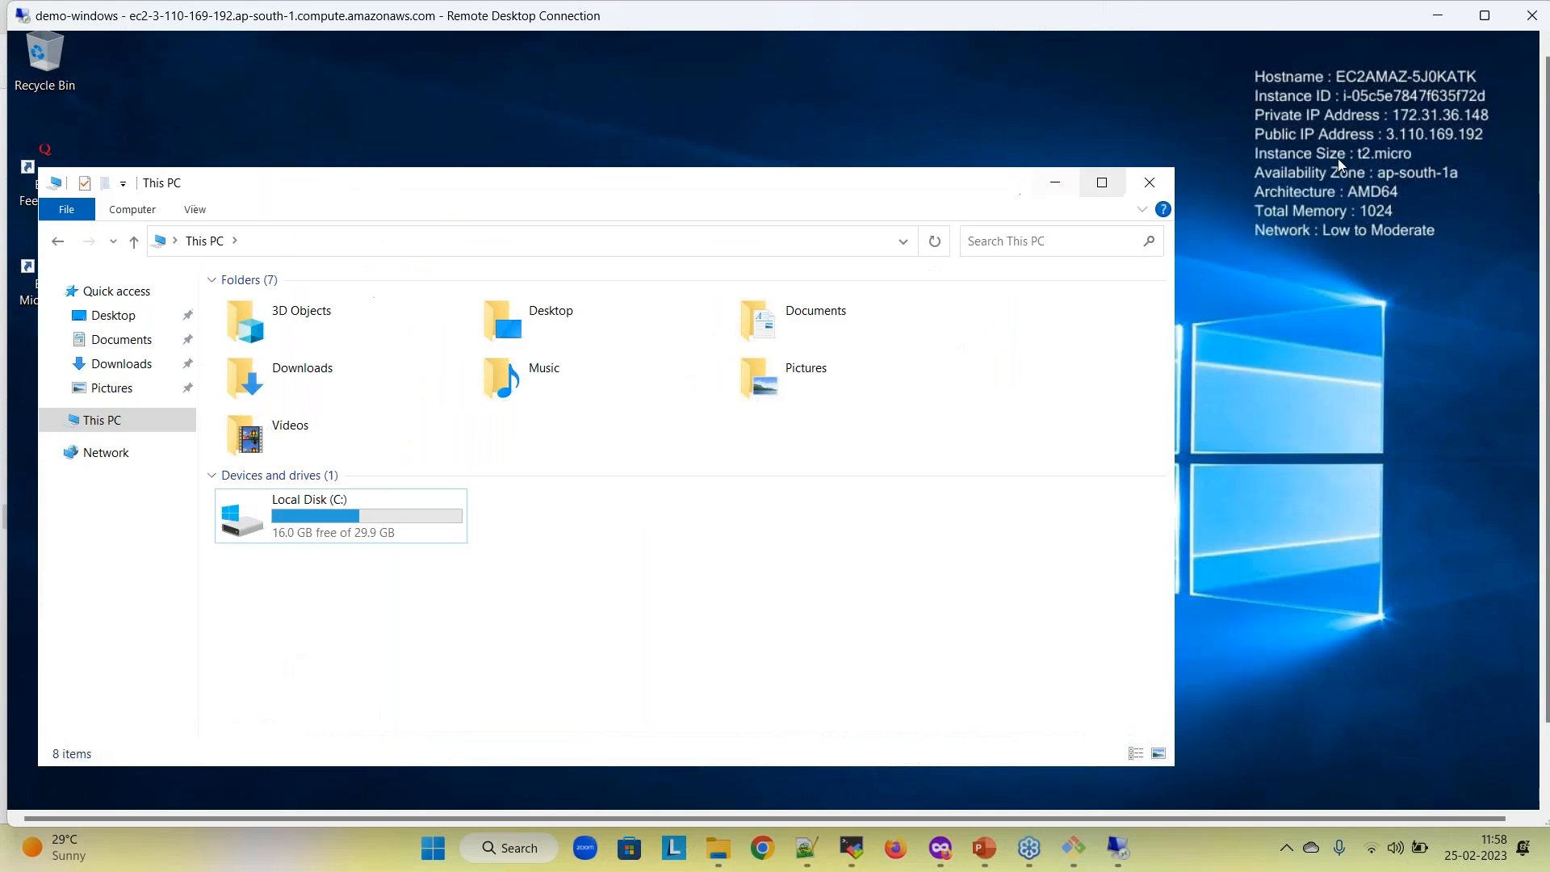
left_click_drag(1357, 152, 1421, 147)
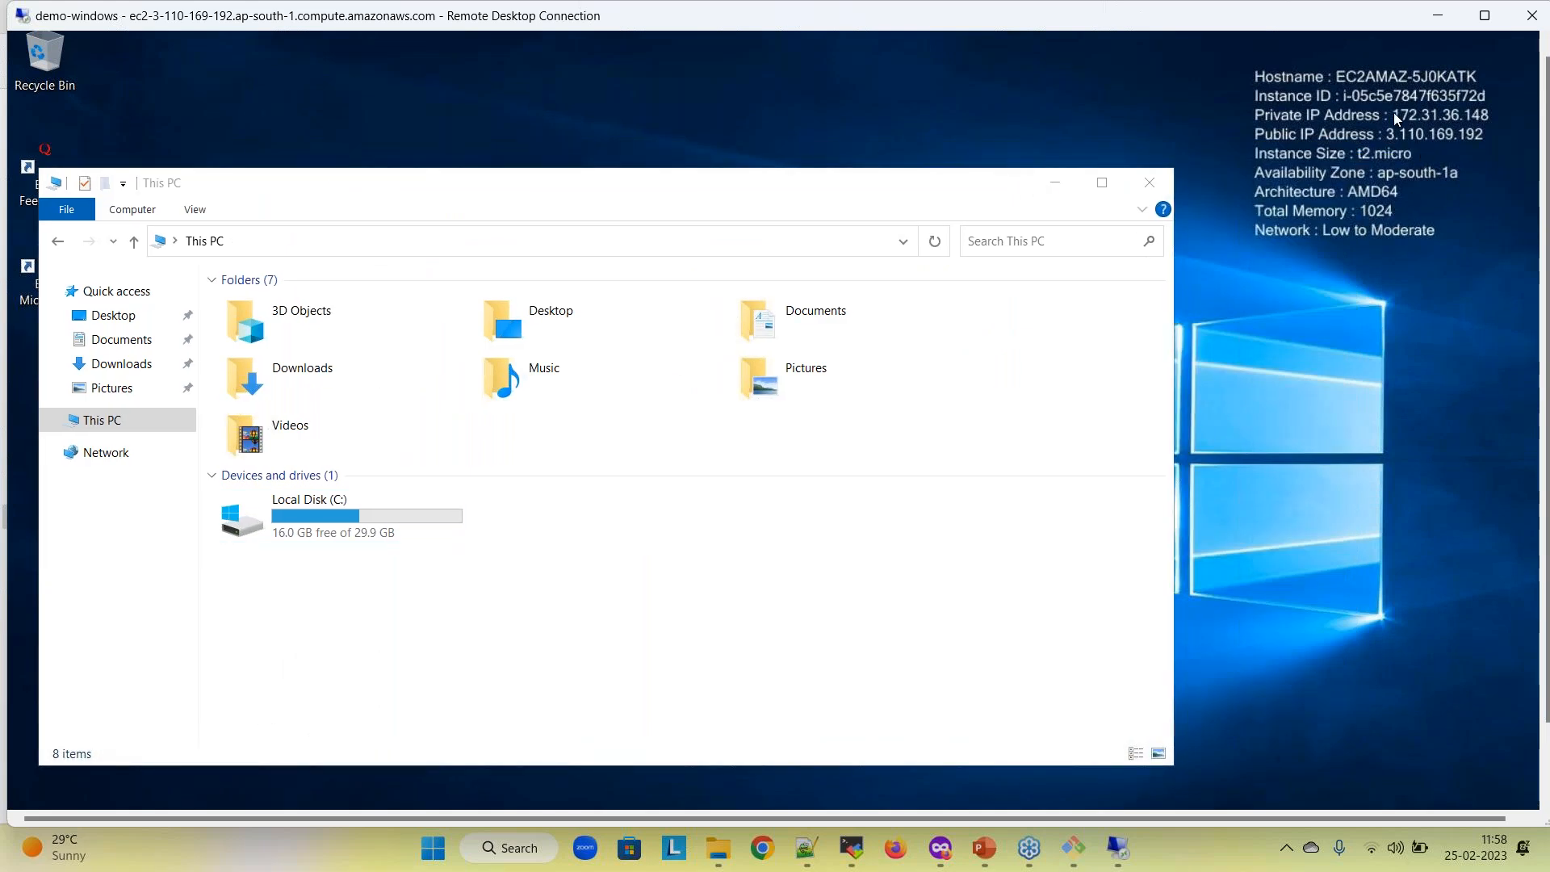
left_click(1049, 184)
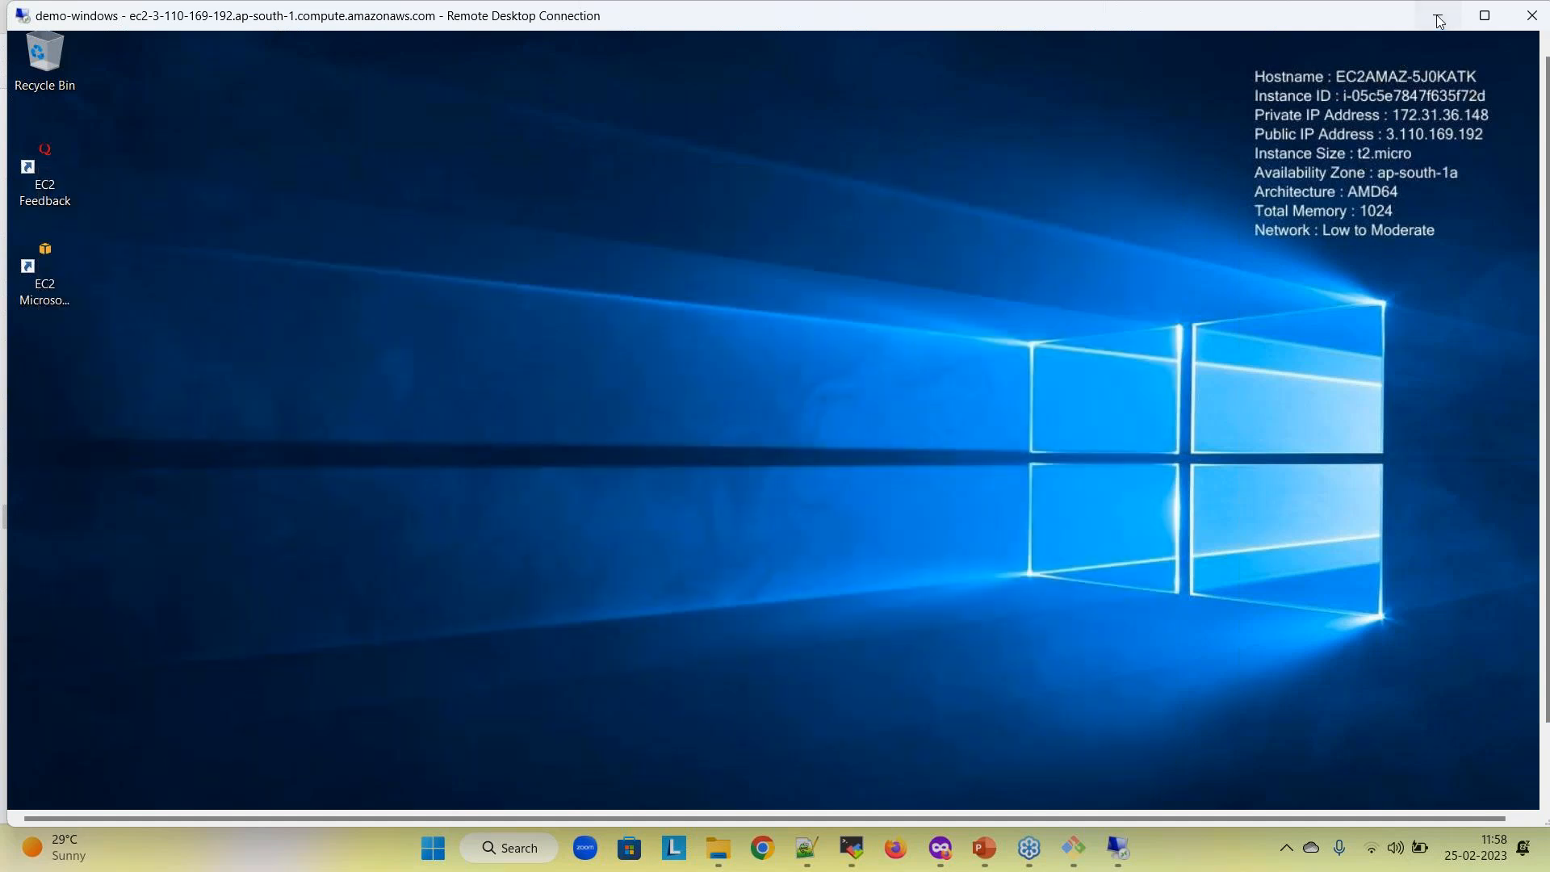
Minimize the demo-windows remote session and return to the EC2 console in Firefox, opening the Instances list
left_click(1440, 19)
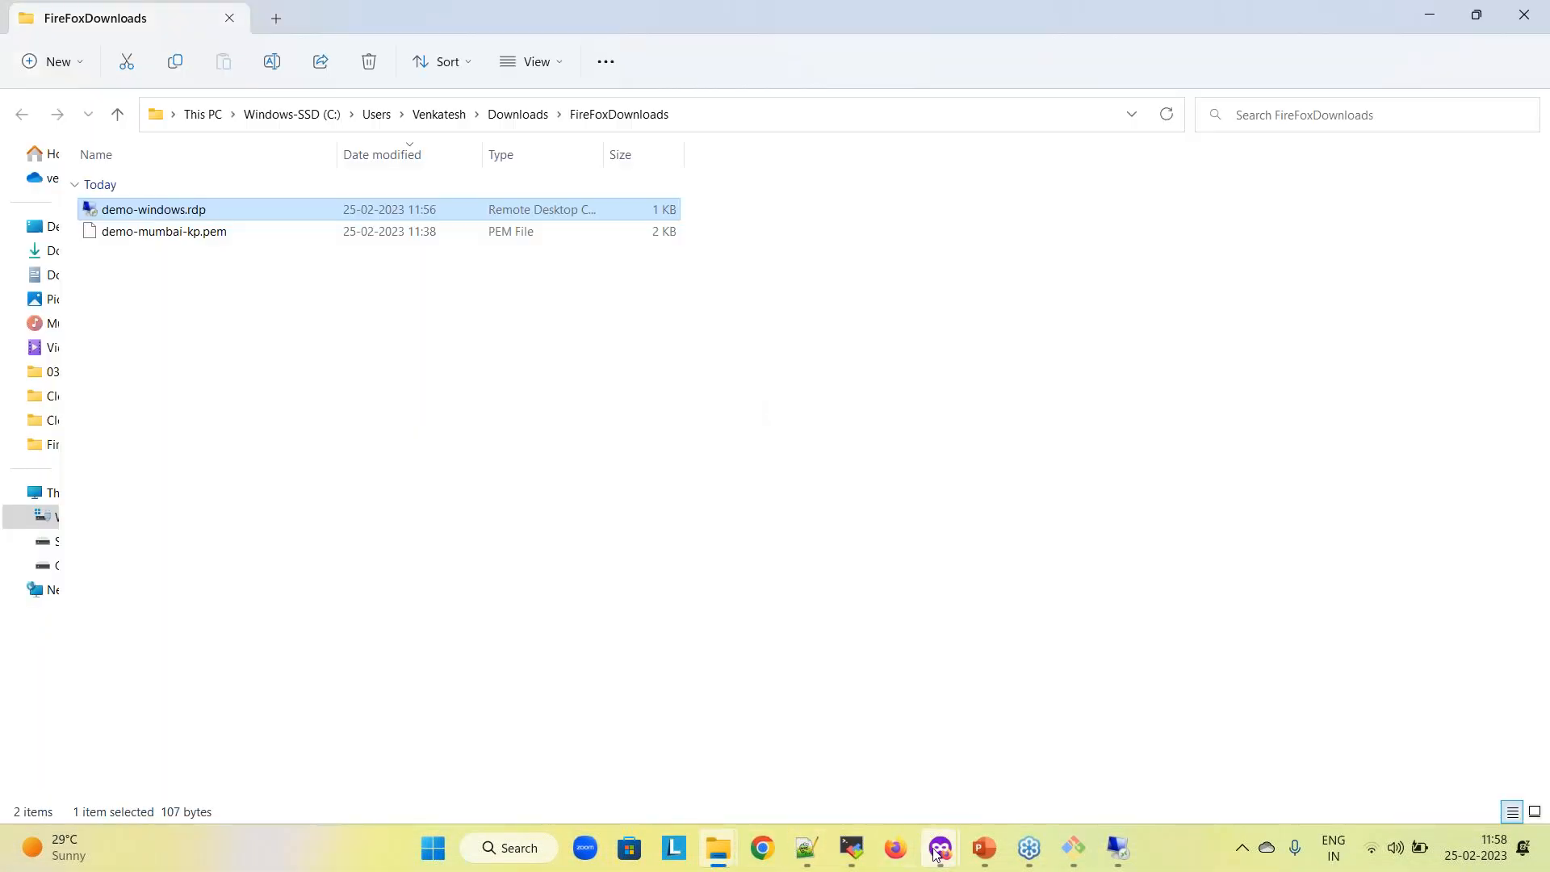
mouse_move(944, 854)
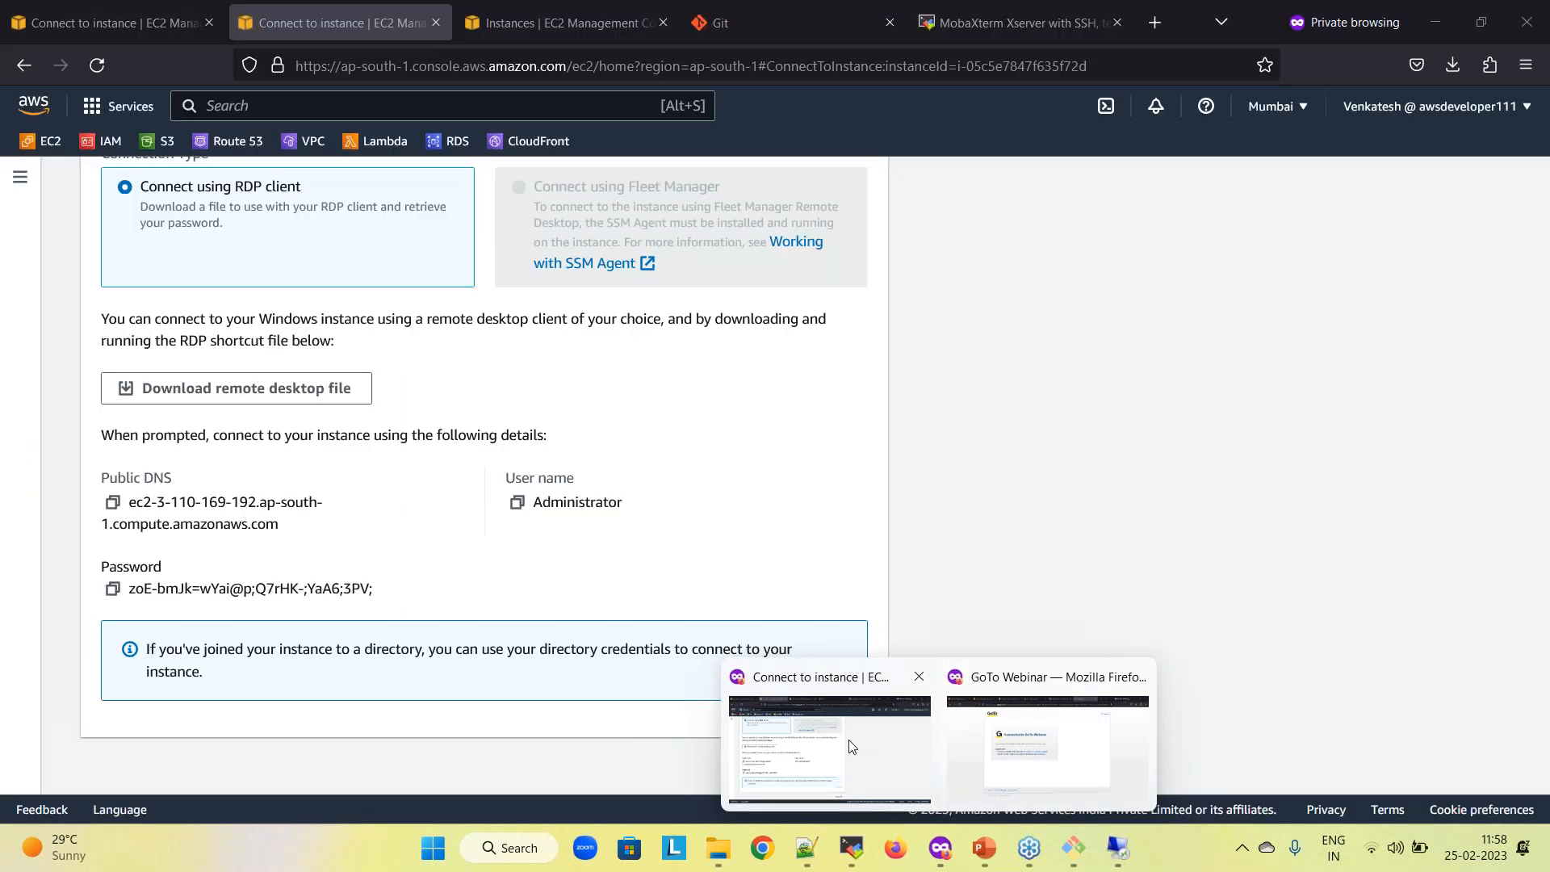
left_click(851, 746)
scroll(850, 384, "up", 5)
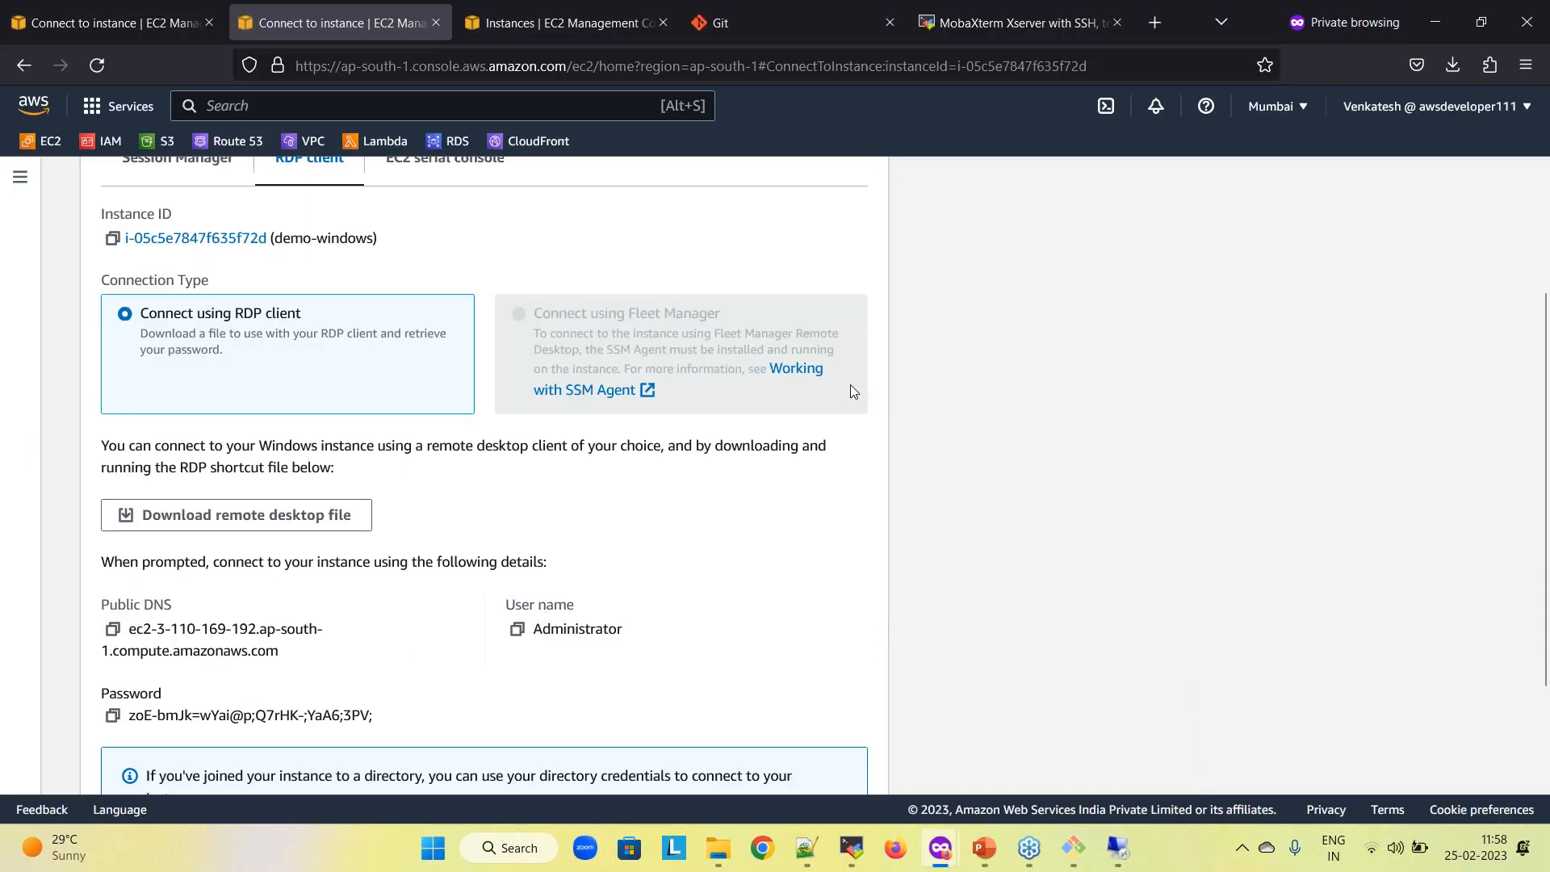
left_click(176, 193)
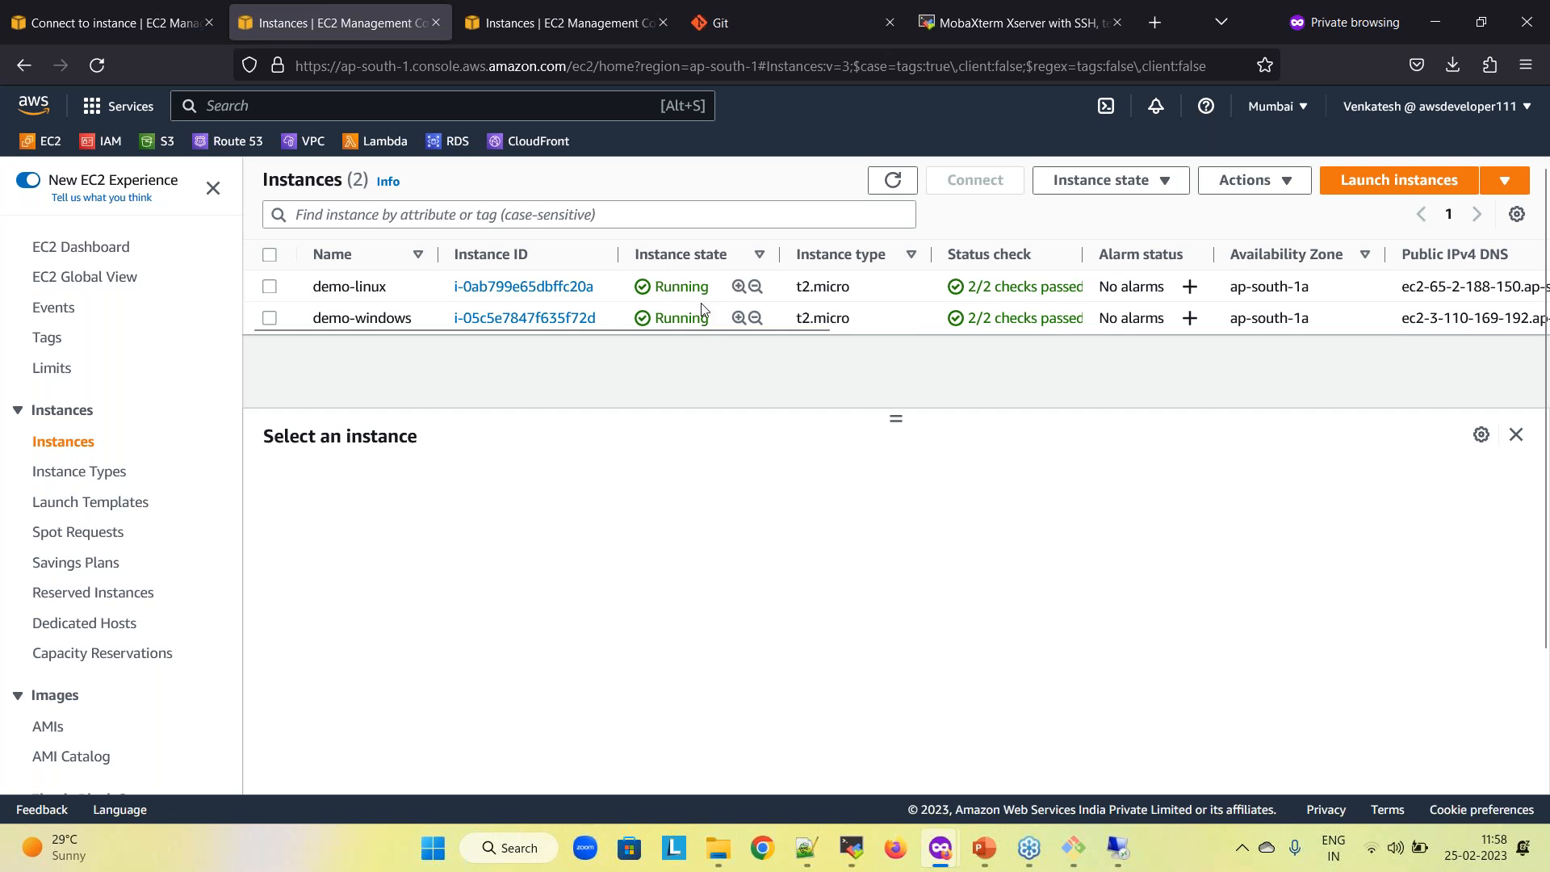
Stop the demo-linux instance and confirm the stop
left_click(271, 288)
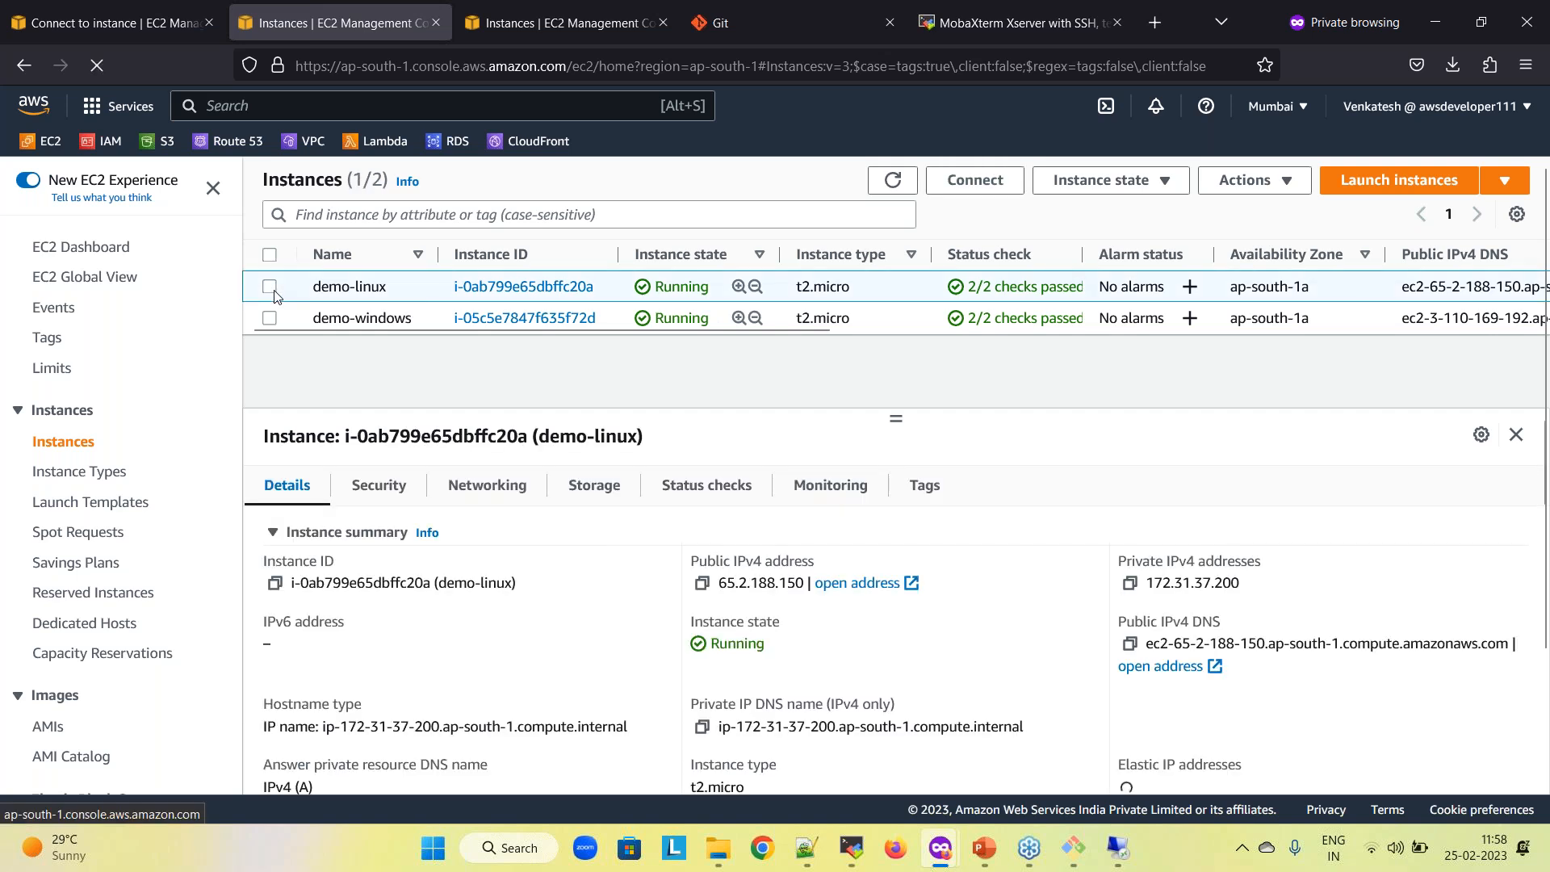
left_click(1162, 191)
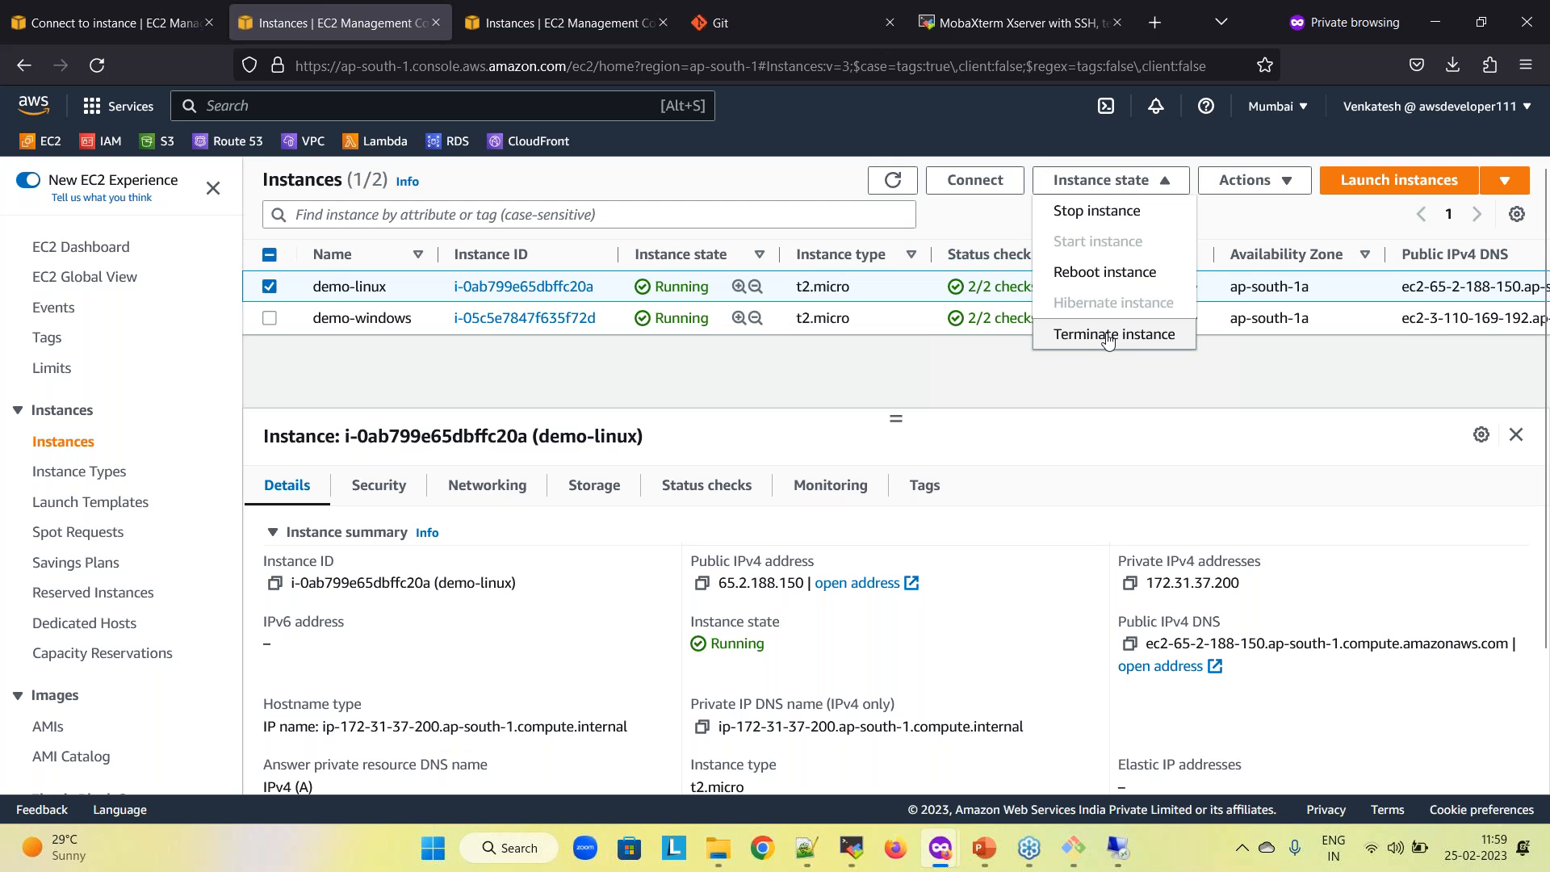
left_click(1104, 216)
left_click(1141, 574)
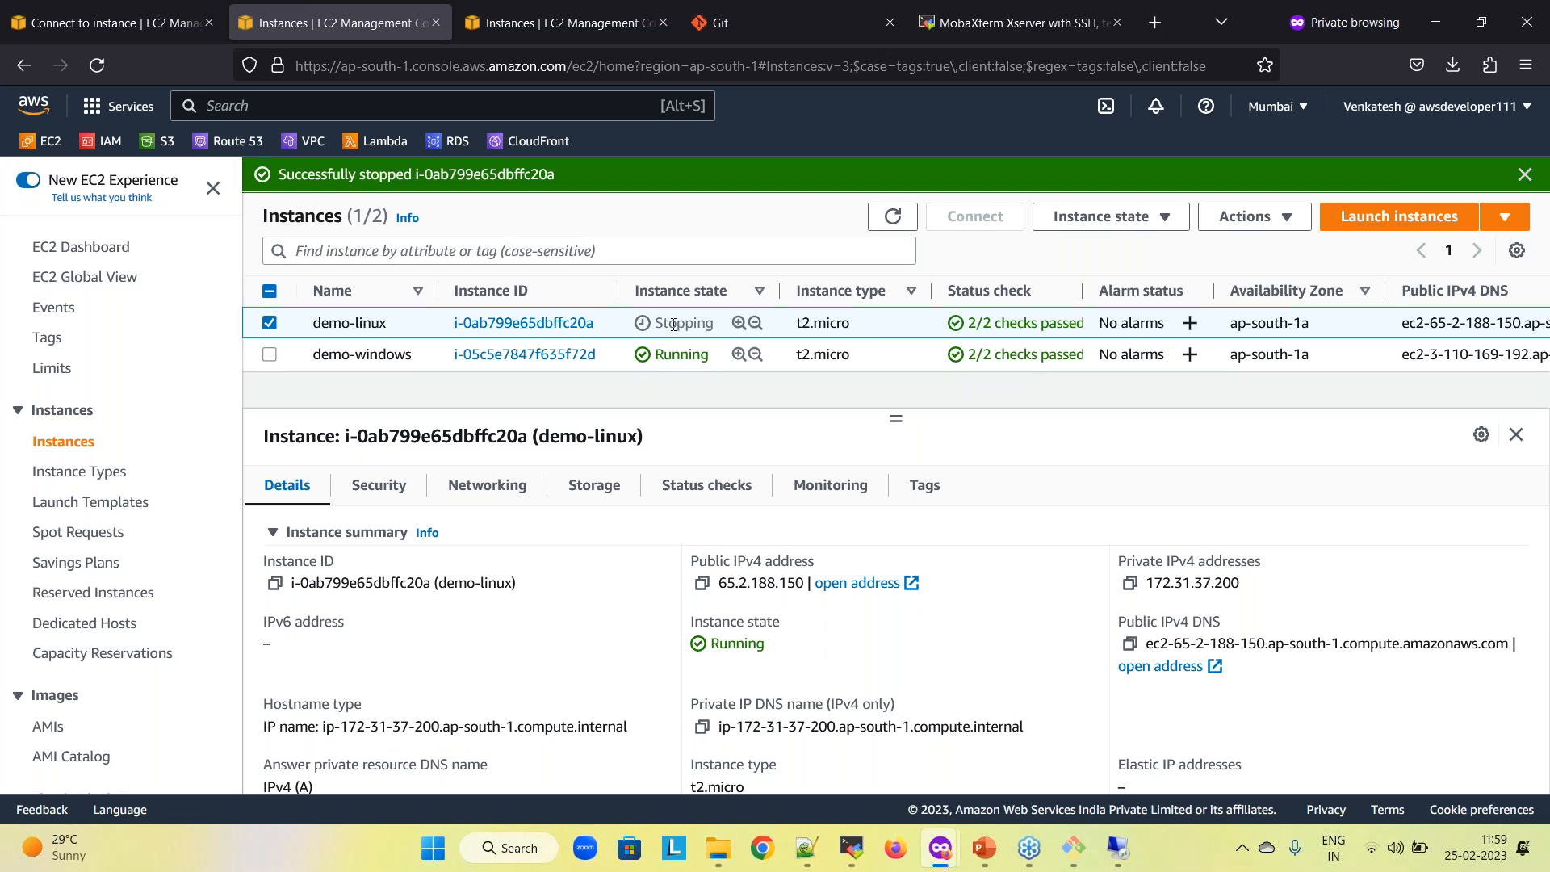
Terminate only the demo-windows instance, confirm the termination, and dismiss the Remote Desktop session message
left_click(269, 323)
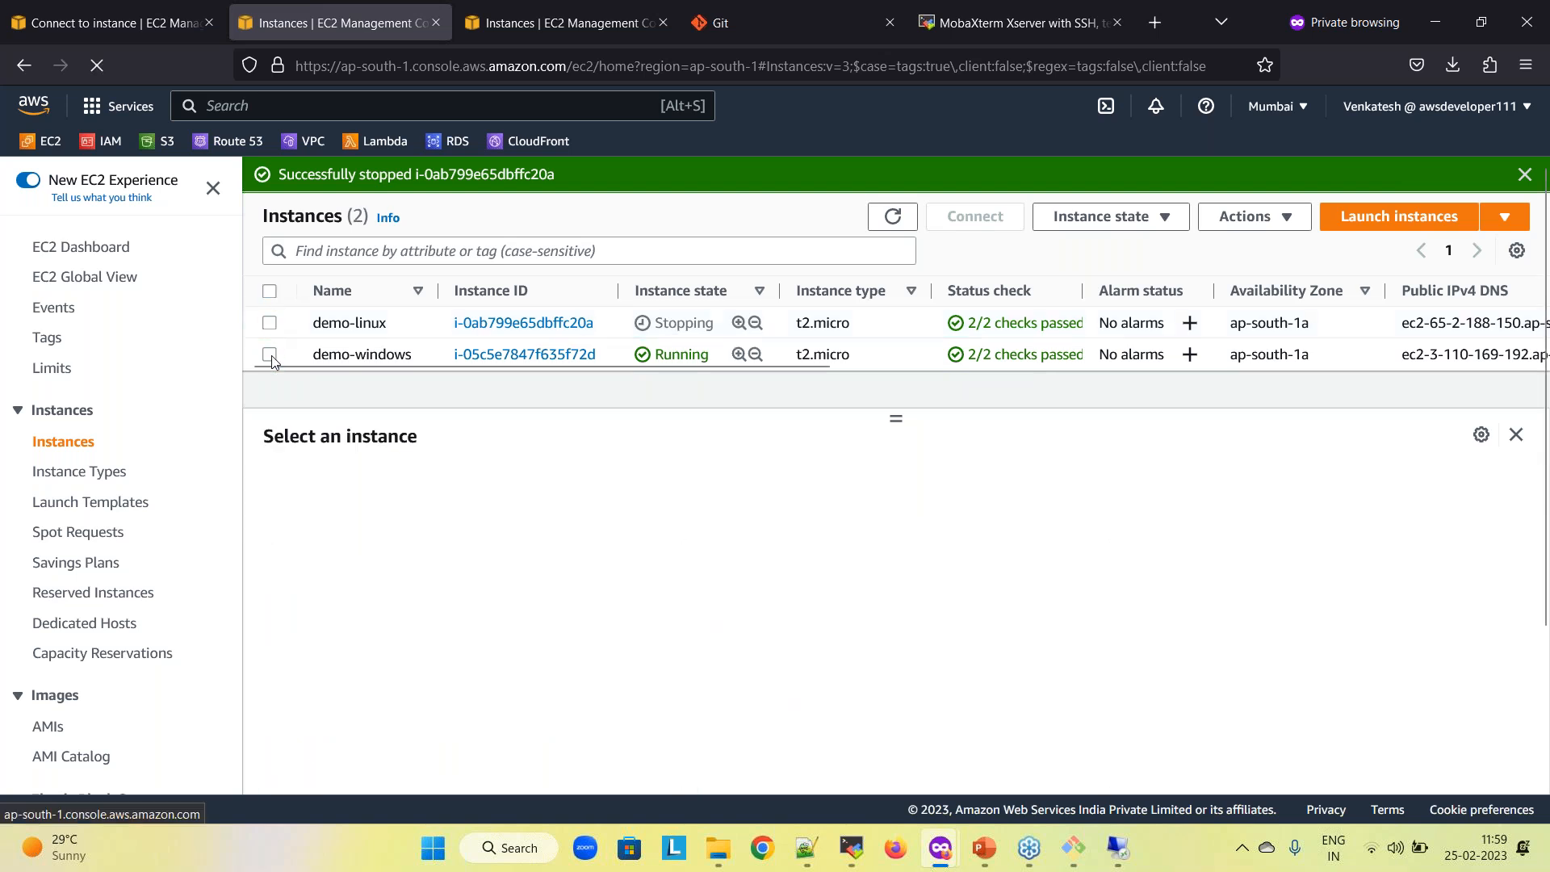
left_click(270, 356)
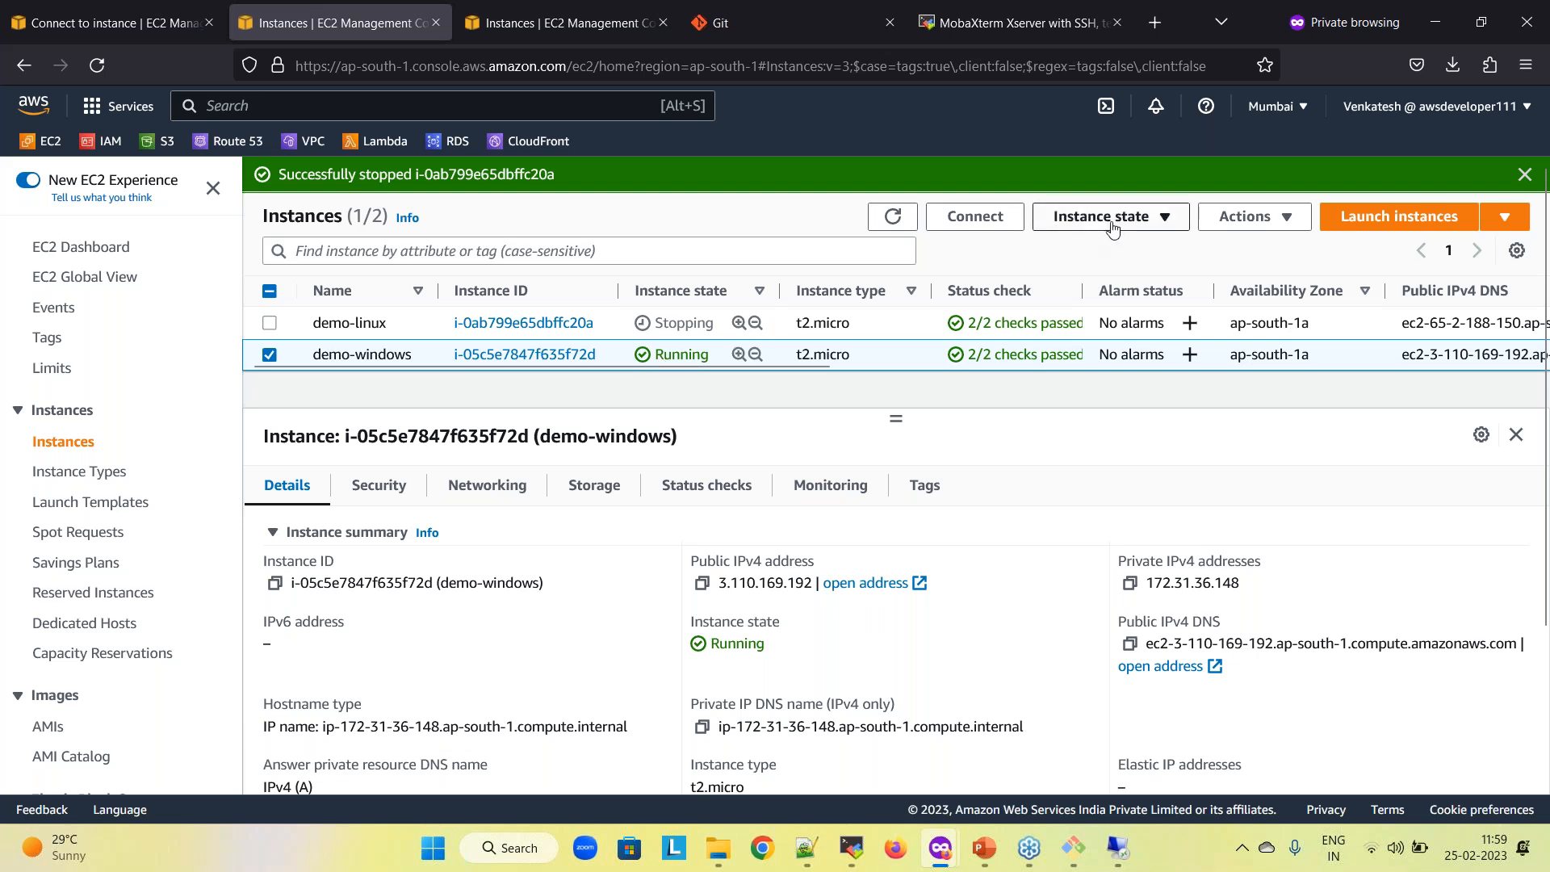
left_click(1091, 218)
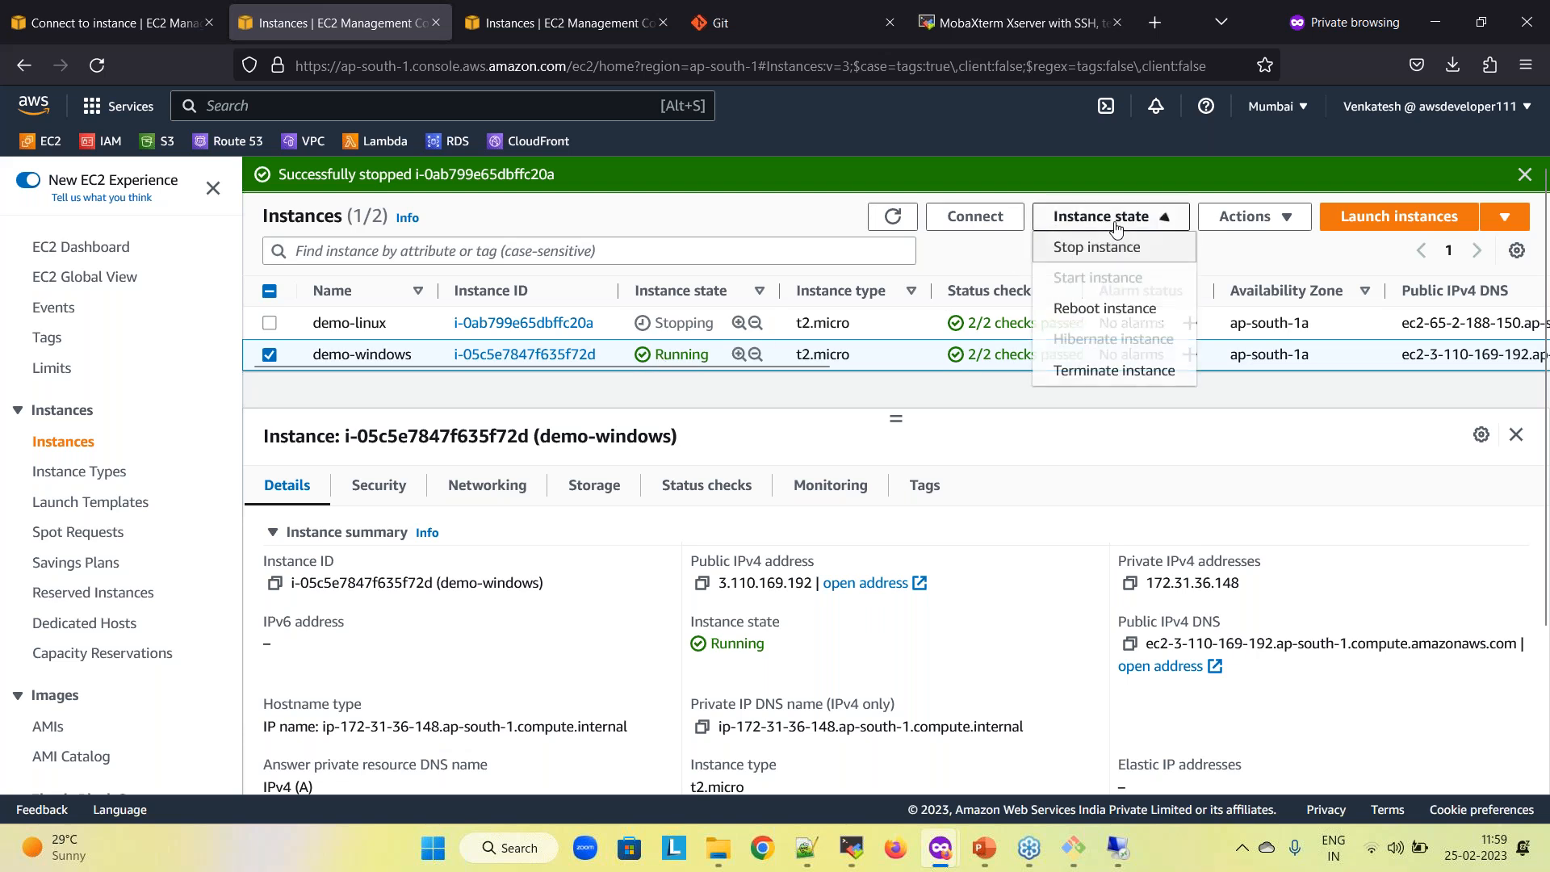
left_click(1112, 370)
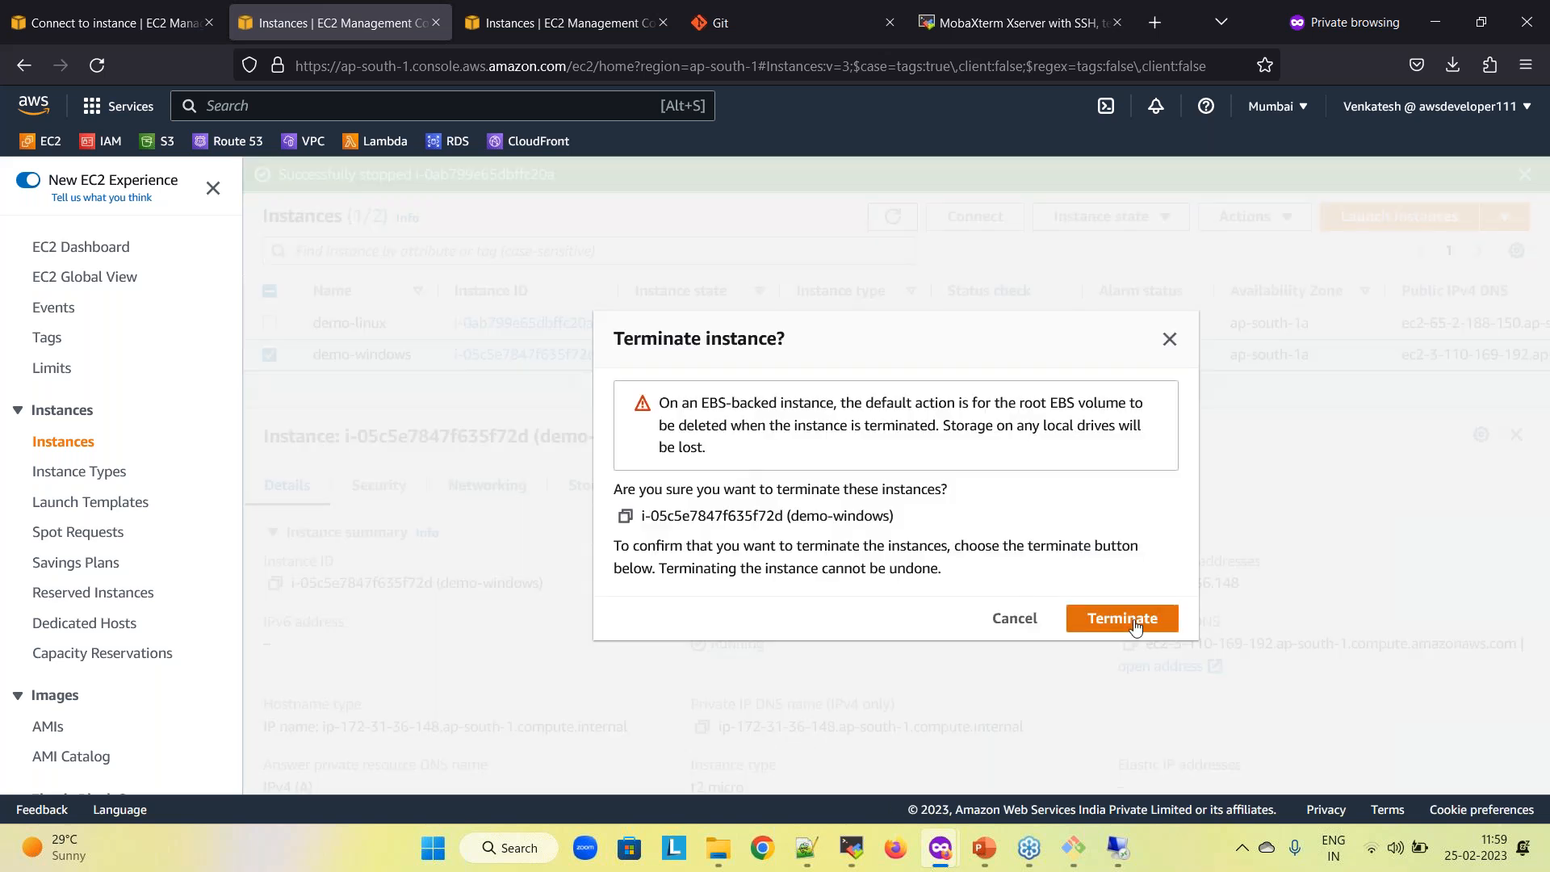
left_click(1135, 623)
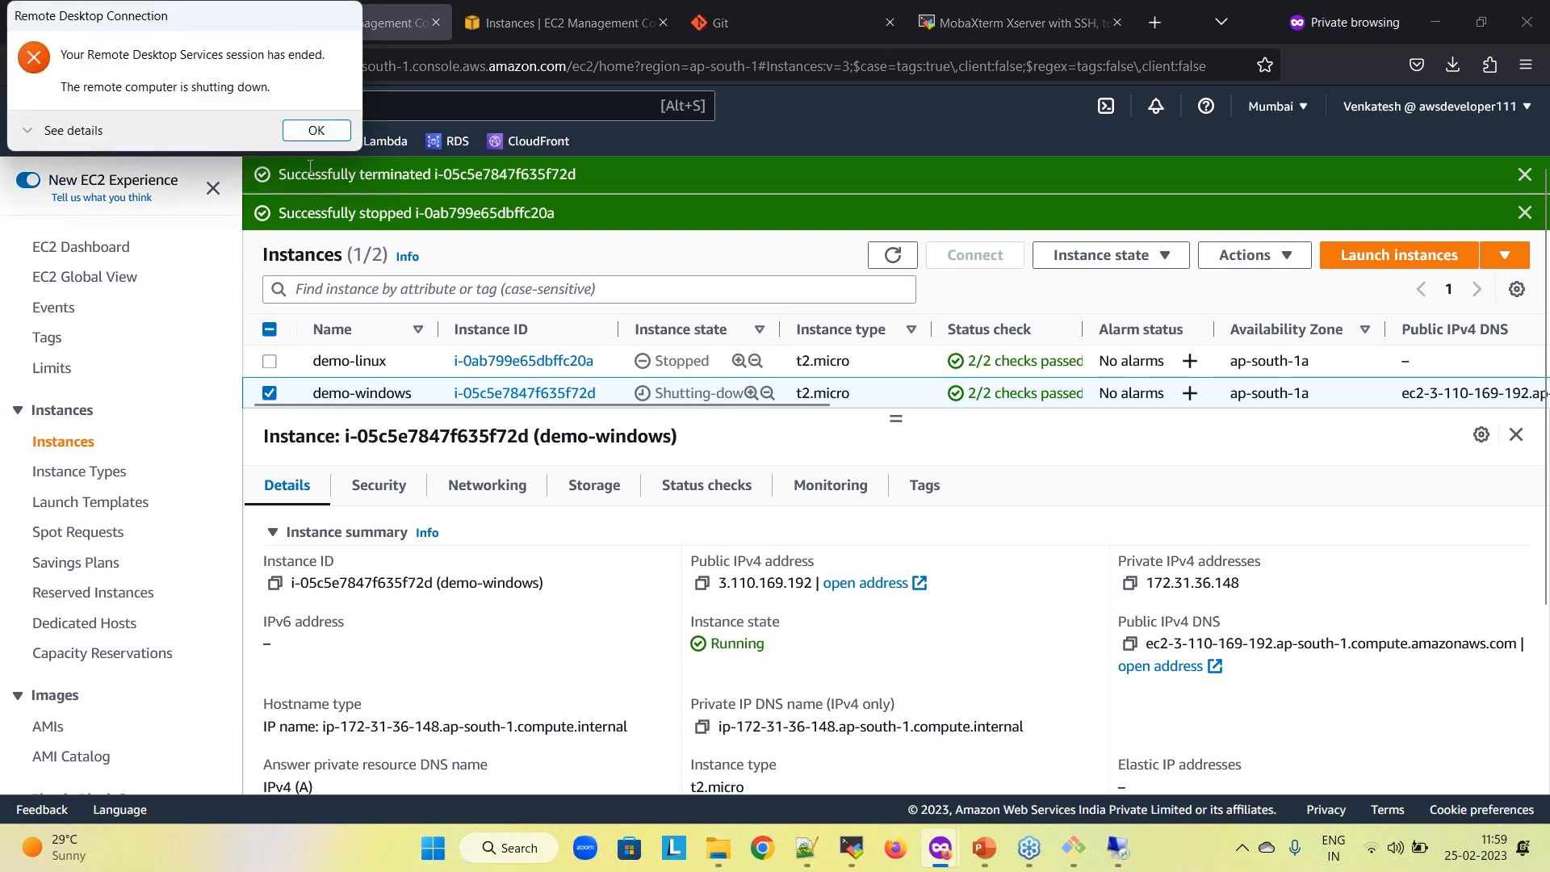
left_click(309, 131)
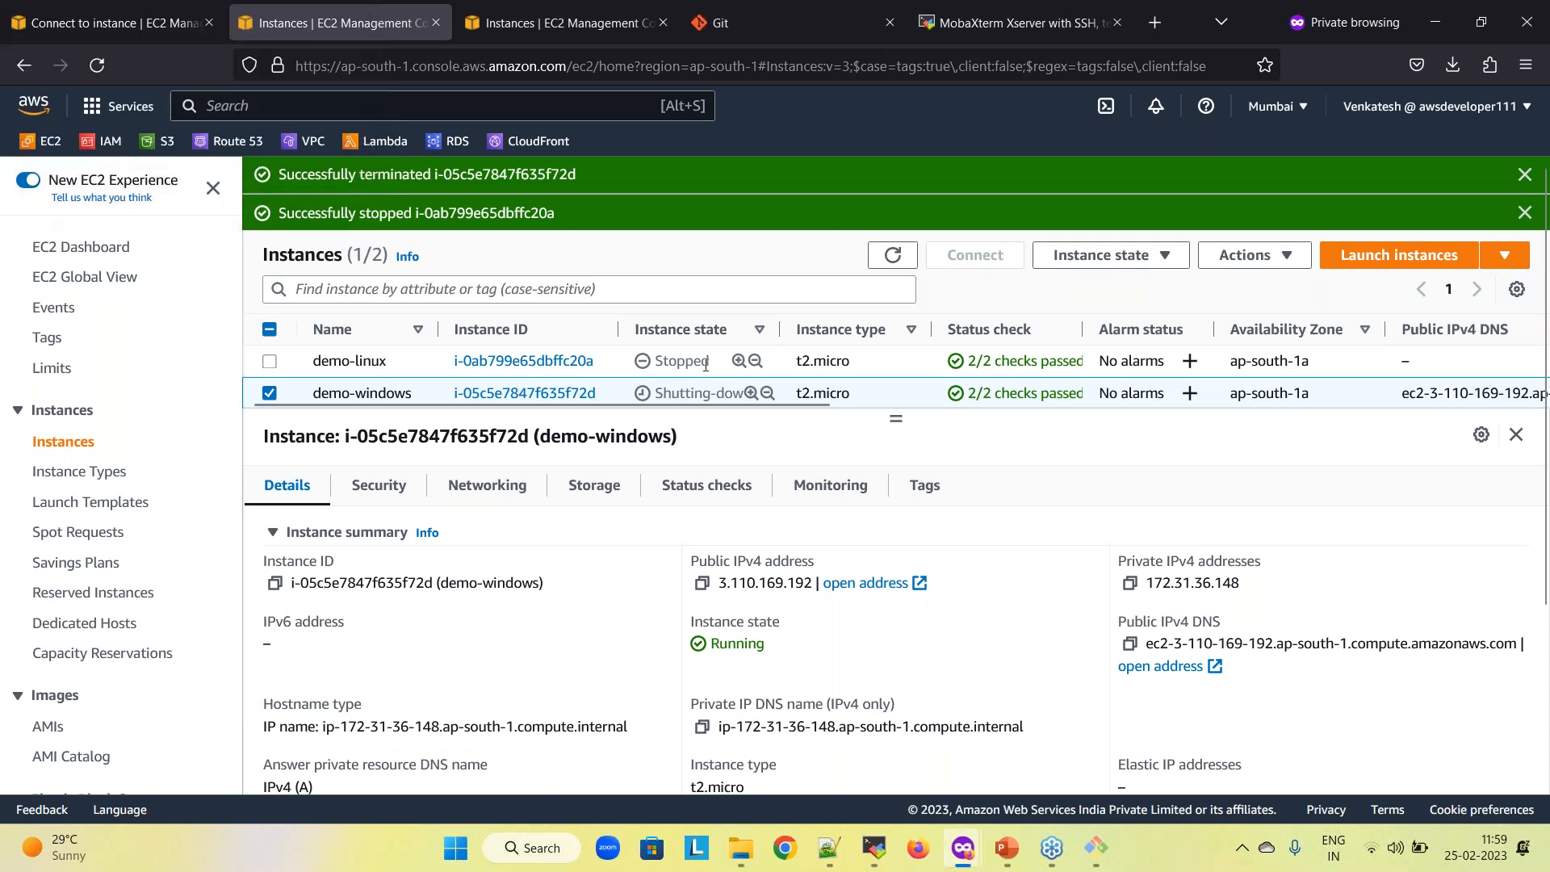
Refresh the Instances list, examine the state actions offered for demo-linux and demo-windows, and dismiss both notification banners
left_click(892, 255)
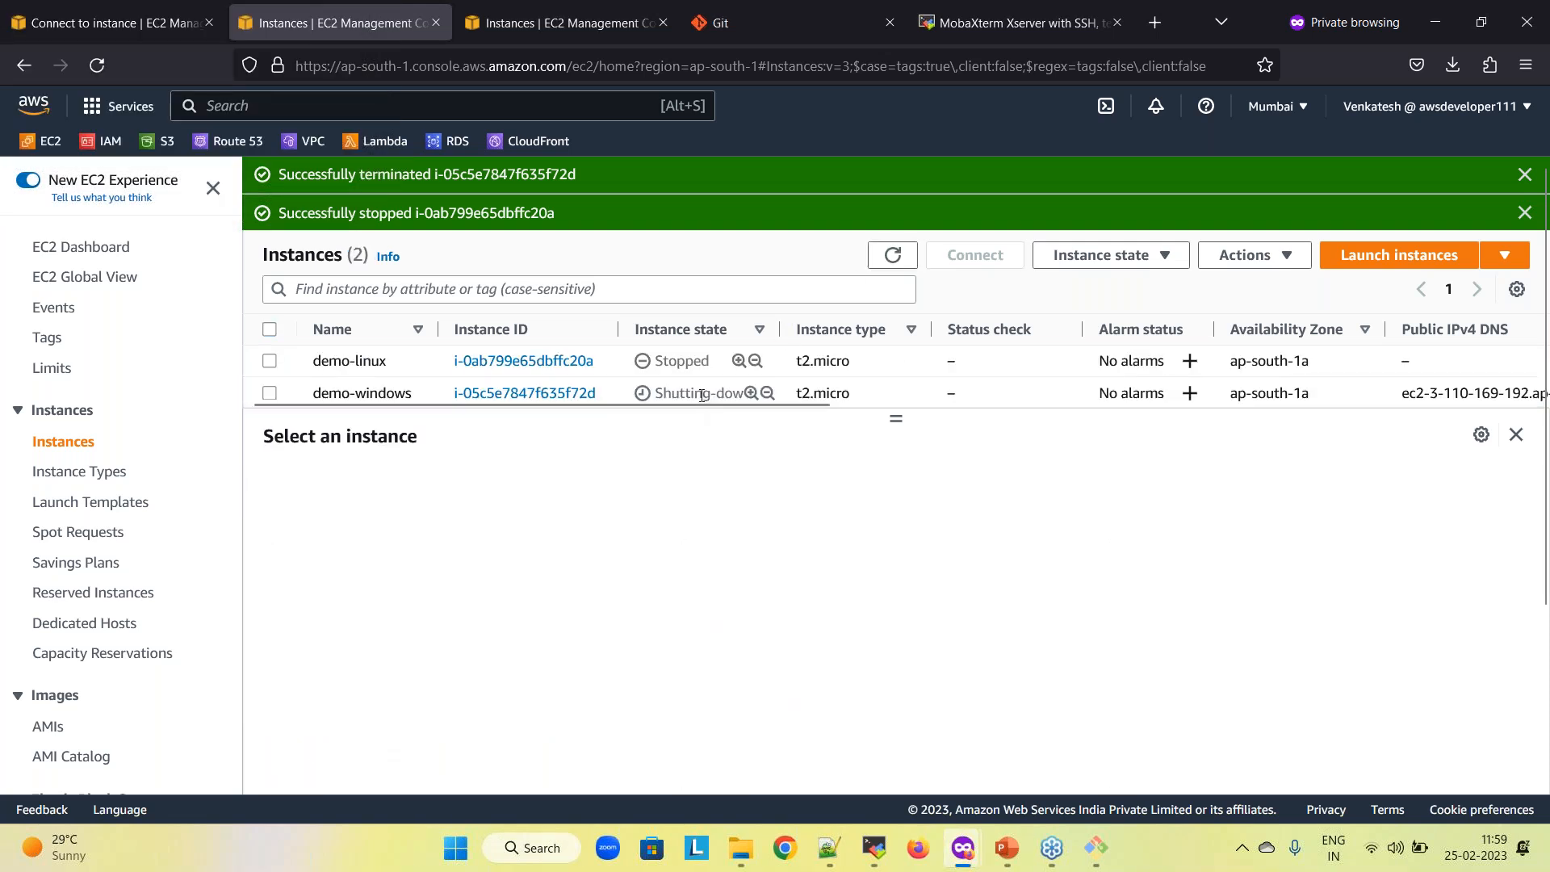
left_click(271, 361)
left_click(1122, 259)
left_click(1122, 256)
left_click(1122, 256)
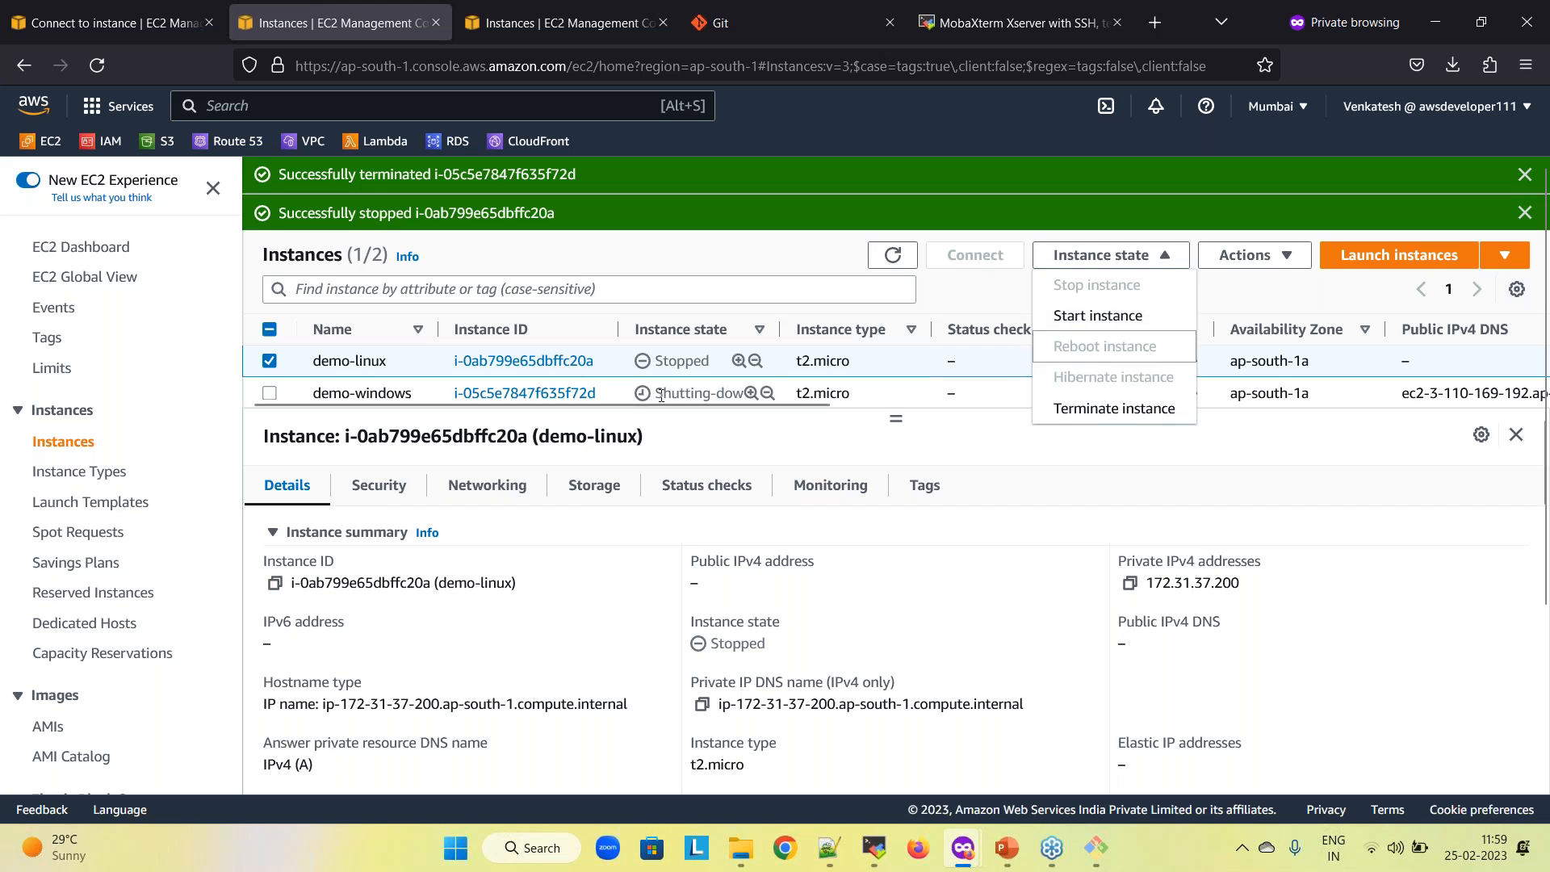
left_click(660, 395)
left_click(1114, 267)
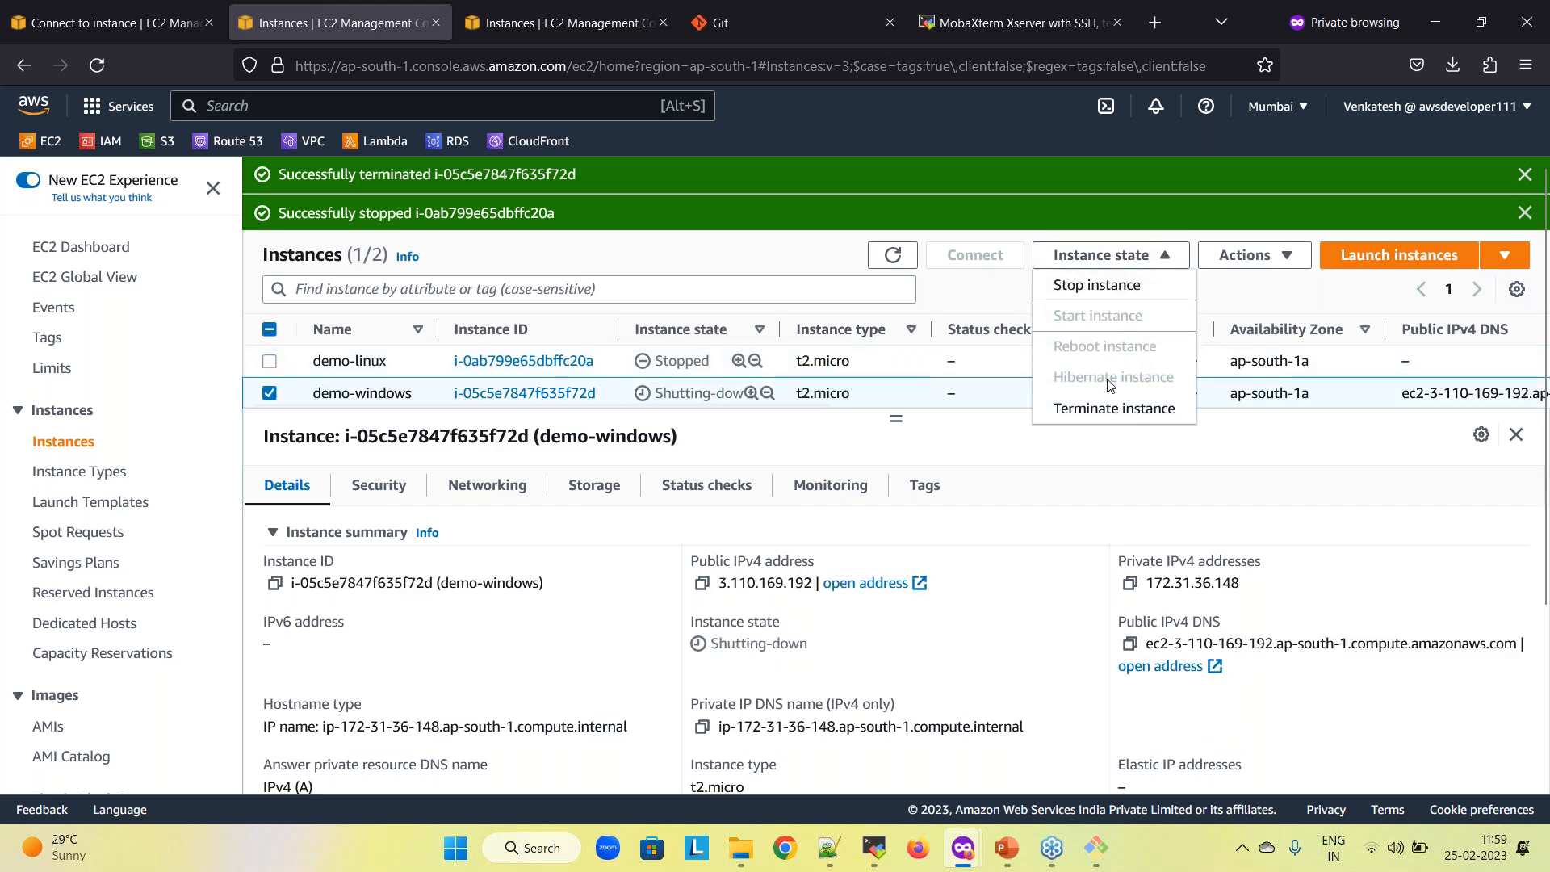
left_click(654, 428)
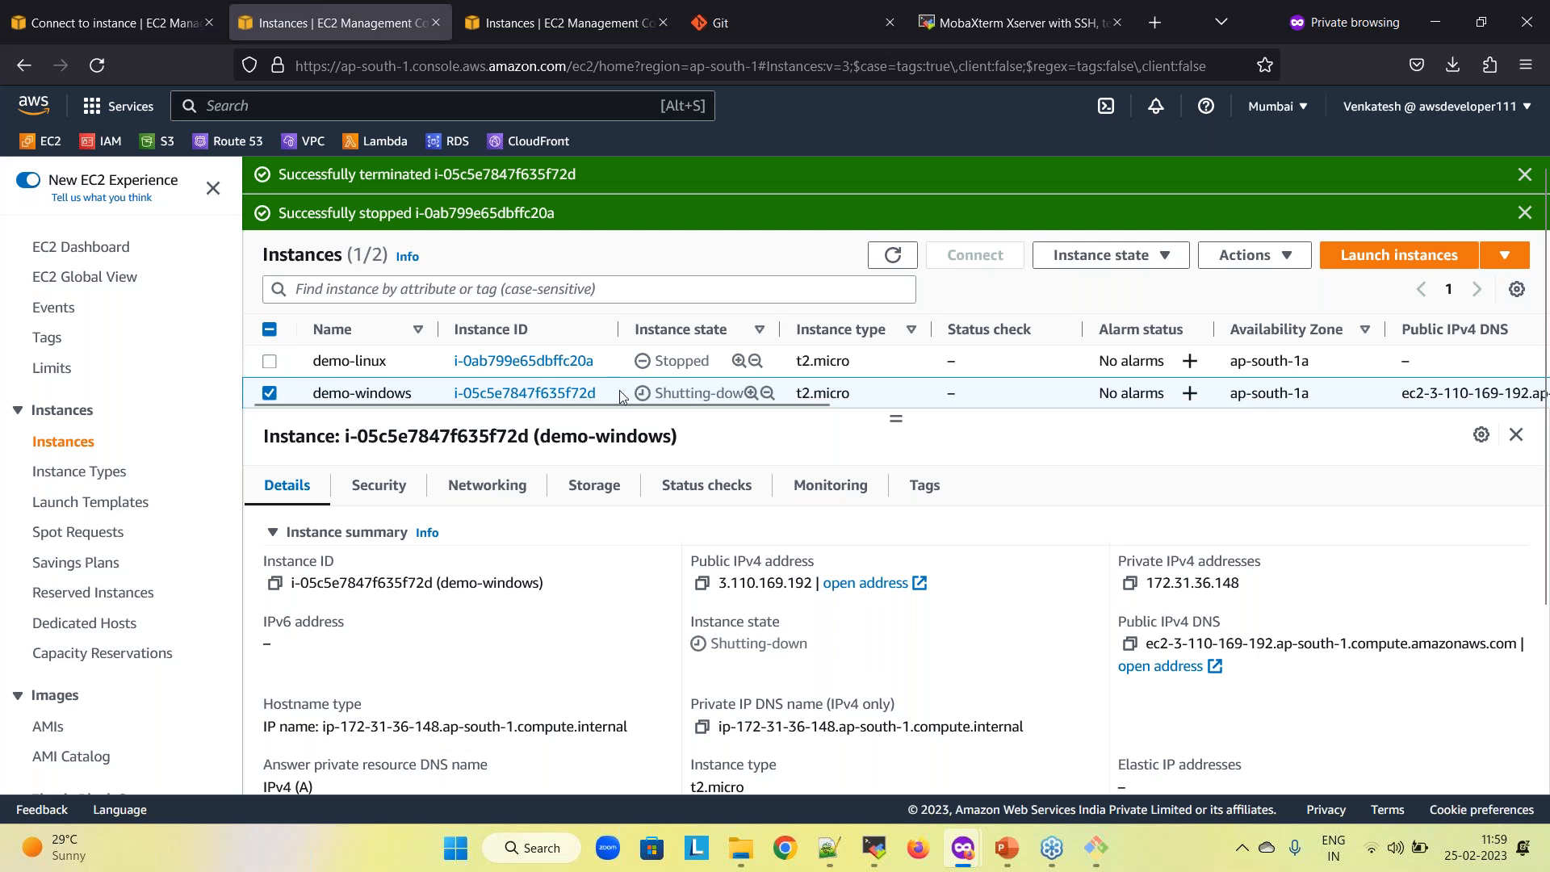
left_click(1524, 174)
left_click(1525, 174)
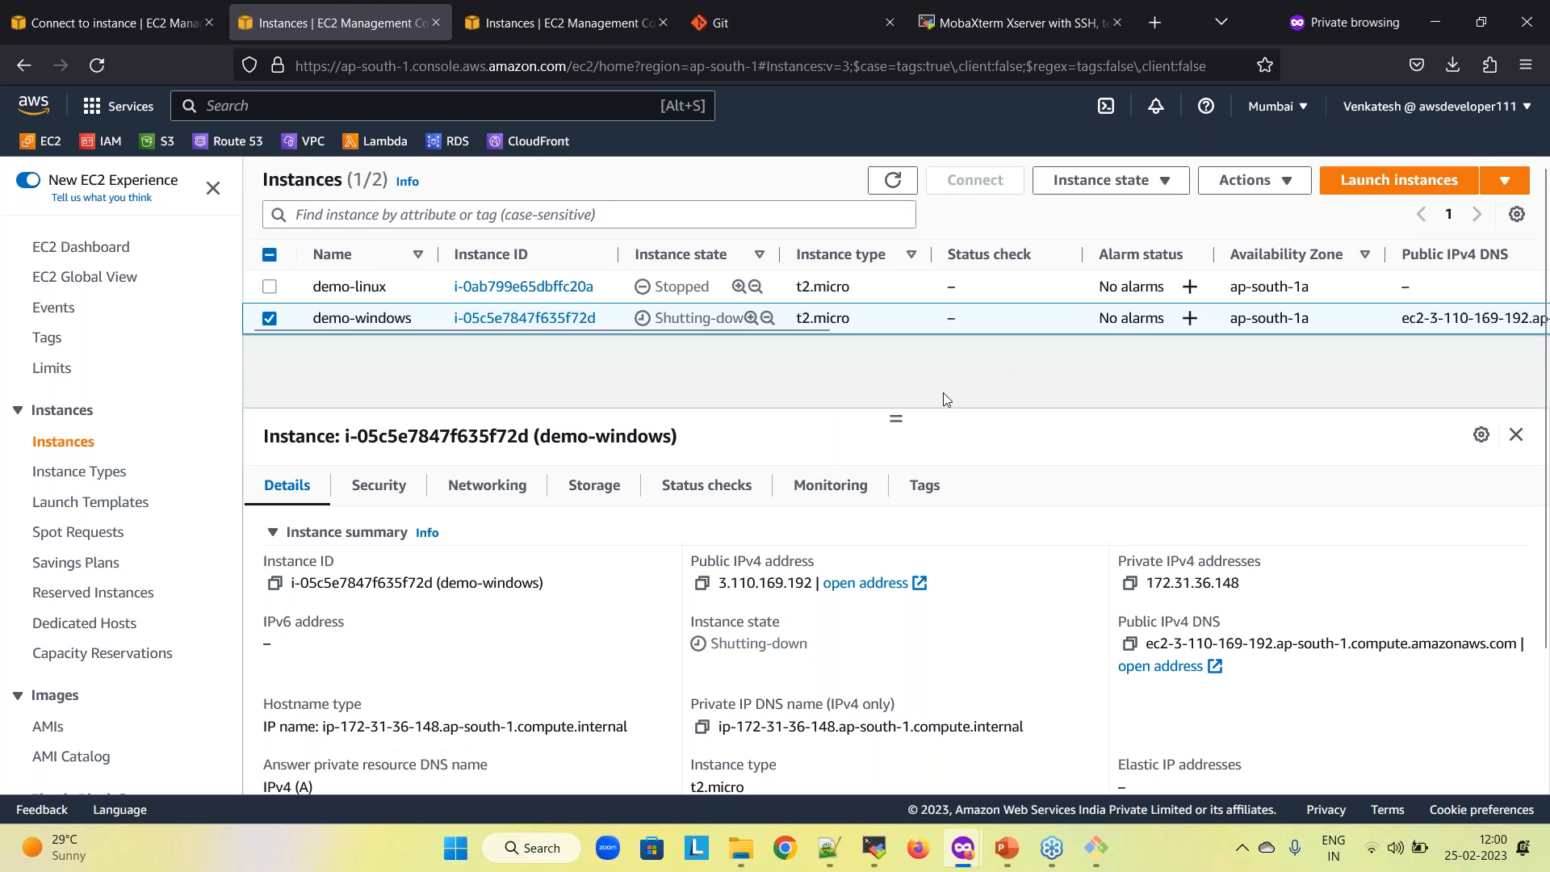
Switch to the Amazon EC2 introduction presentation in PowerPoint, show the Reference links slide, and go to the Q&A slide
left_click(1014, 853)
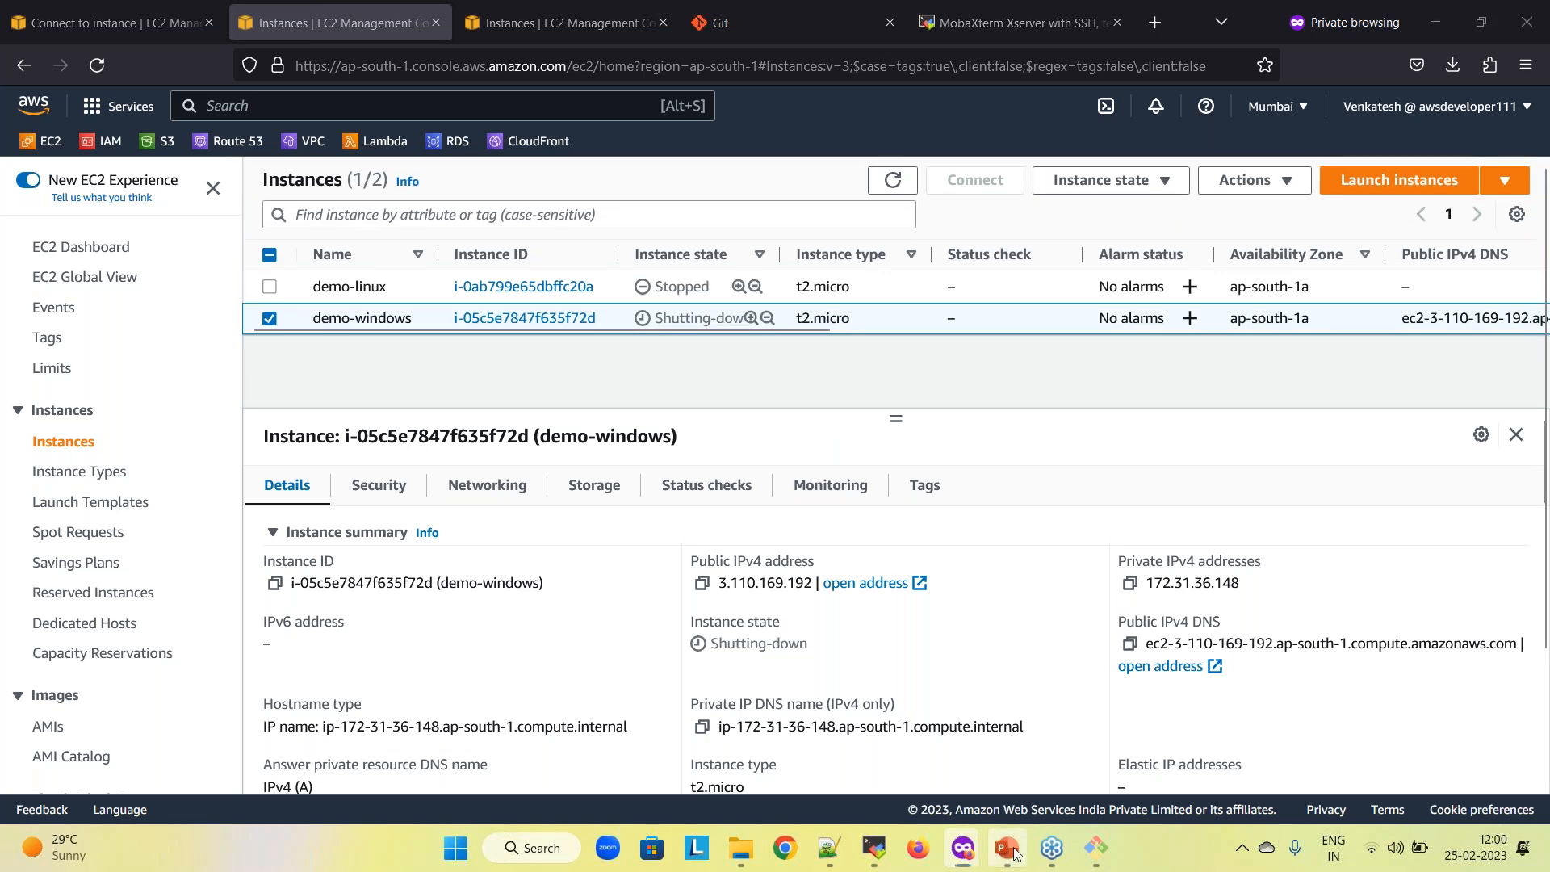
left_click(150, 554)
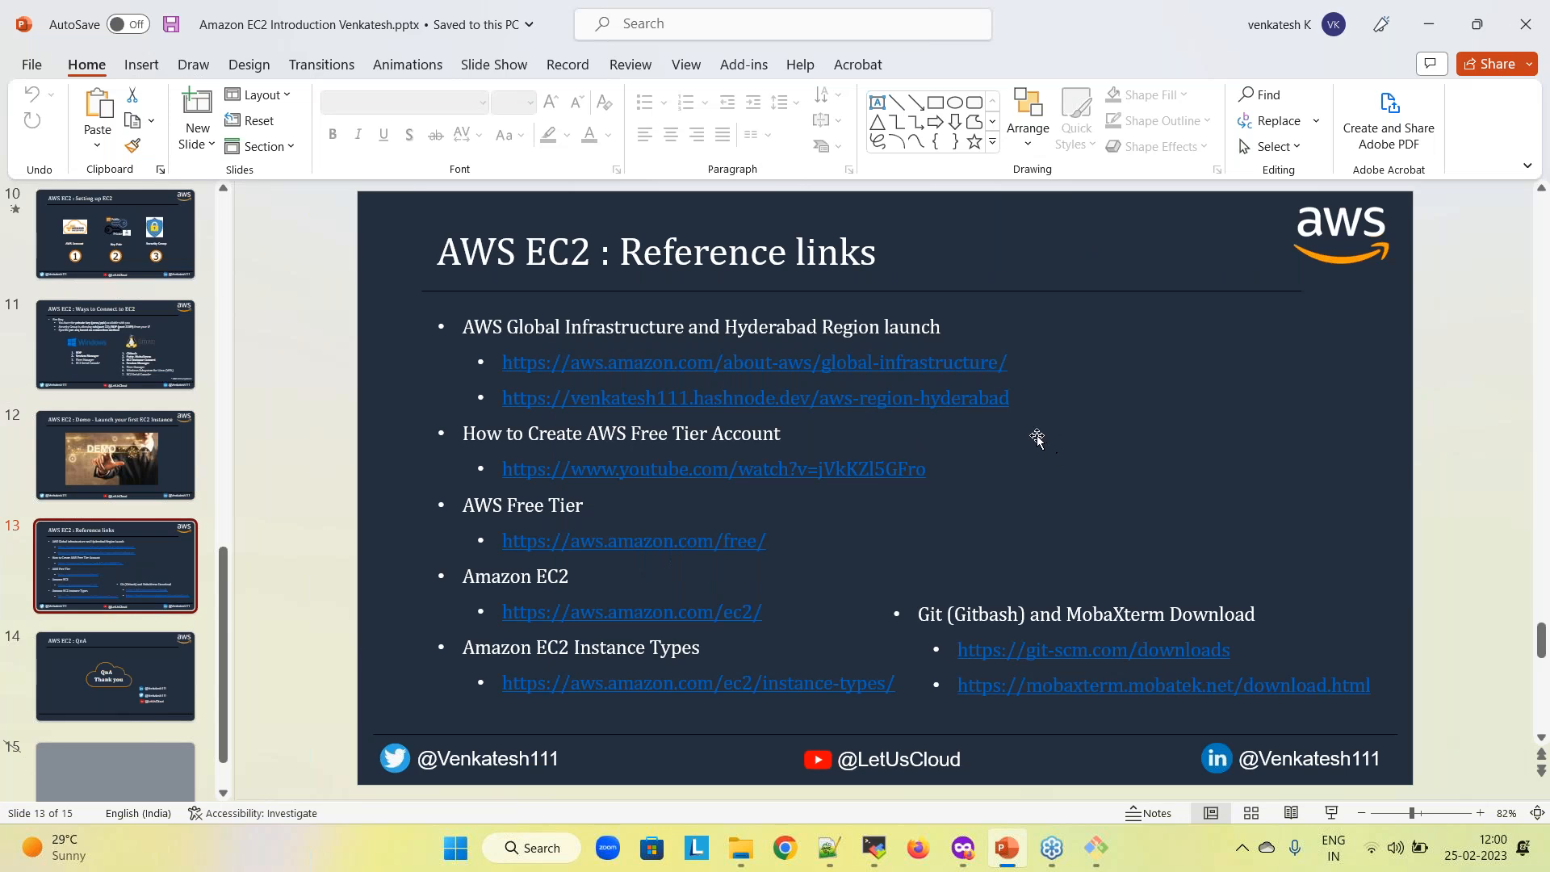
left_click(159, 667)
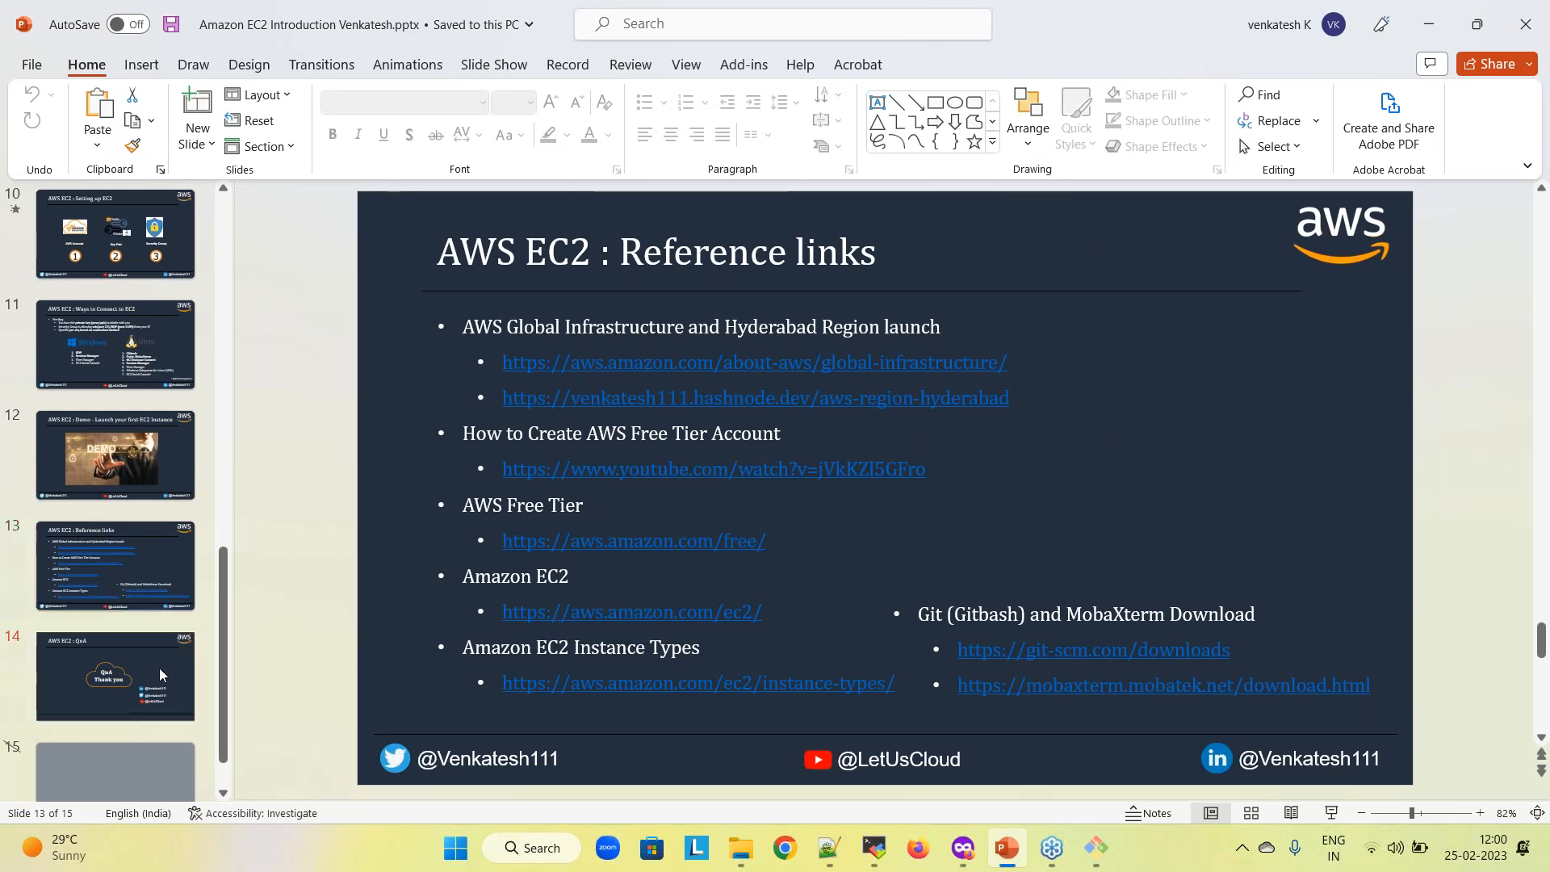